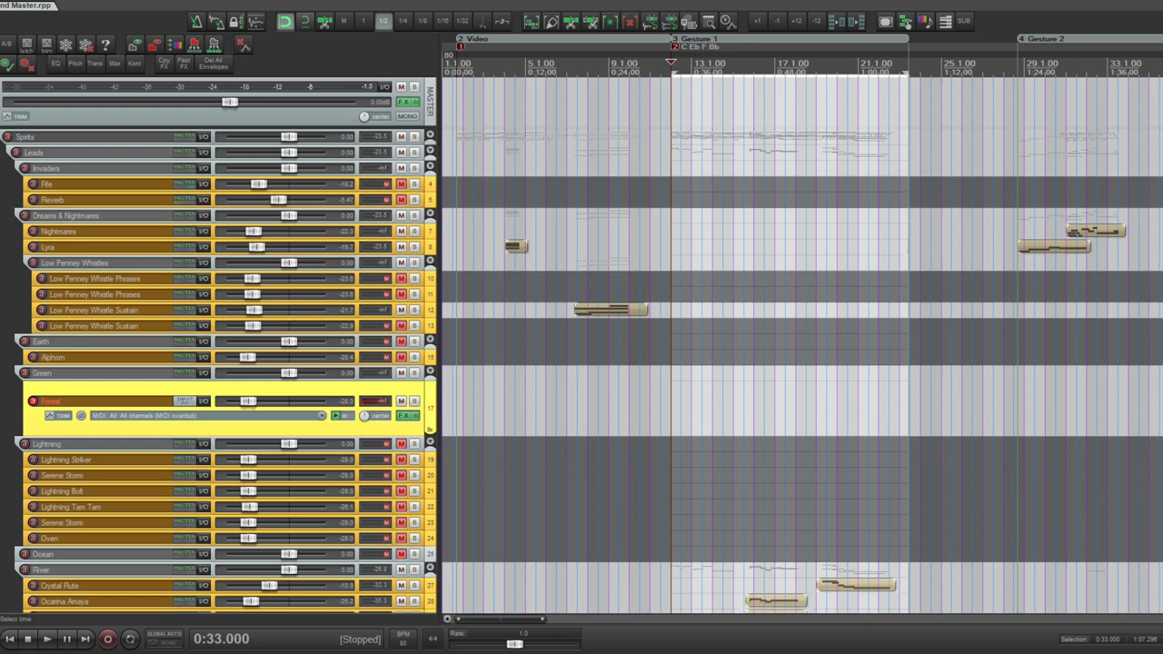
- Examine the orchestral template's track folders, from Spirits through Dahan to the Island tracks and their Bass folder
scroll(799, 346, down, 20)
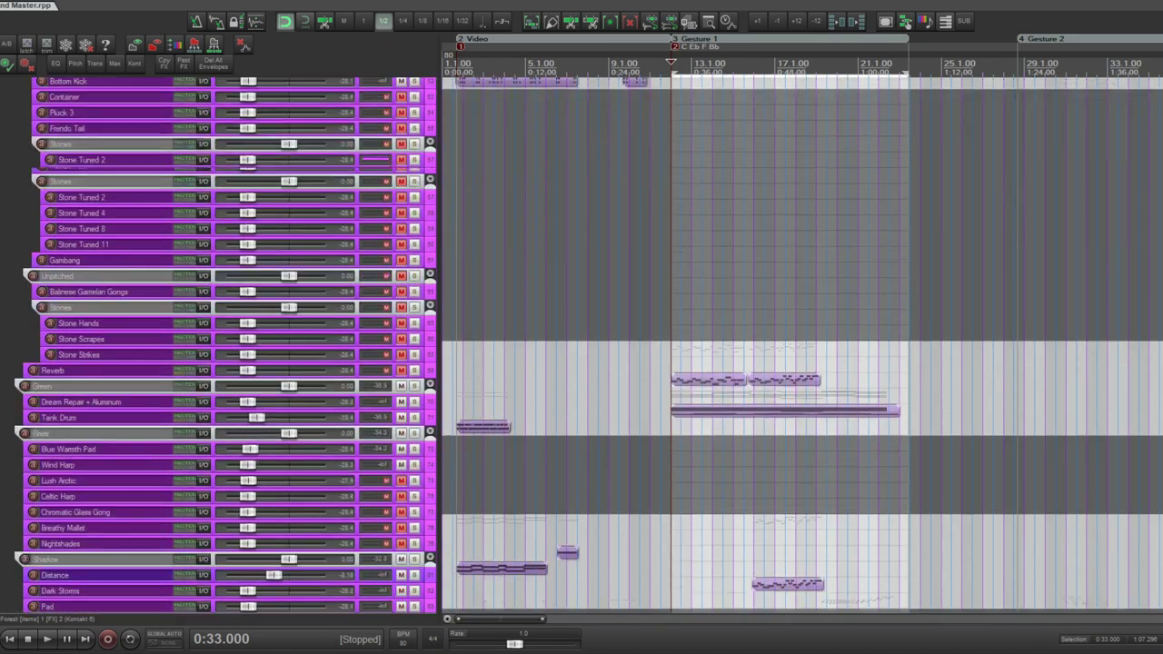
scroll(799, 345, down, 20)
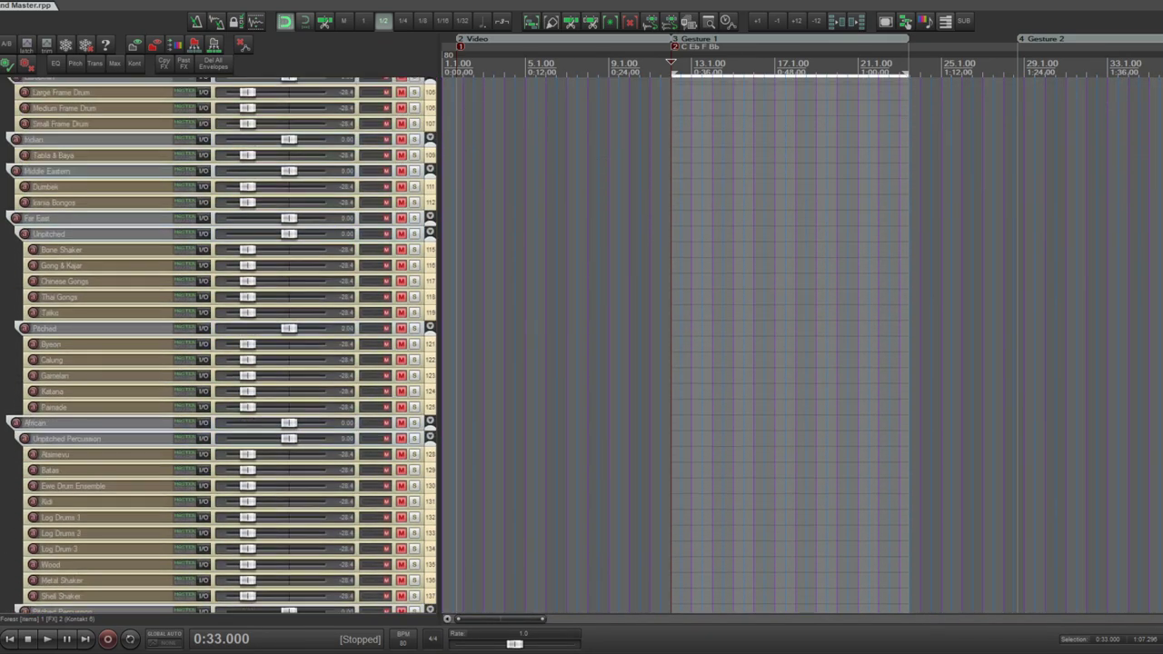
scroll(810, 248, up, 20)
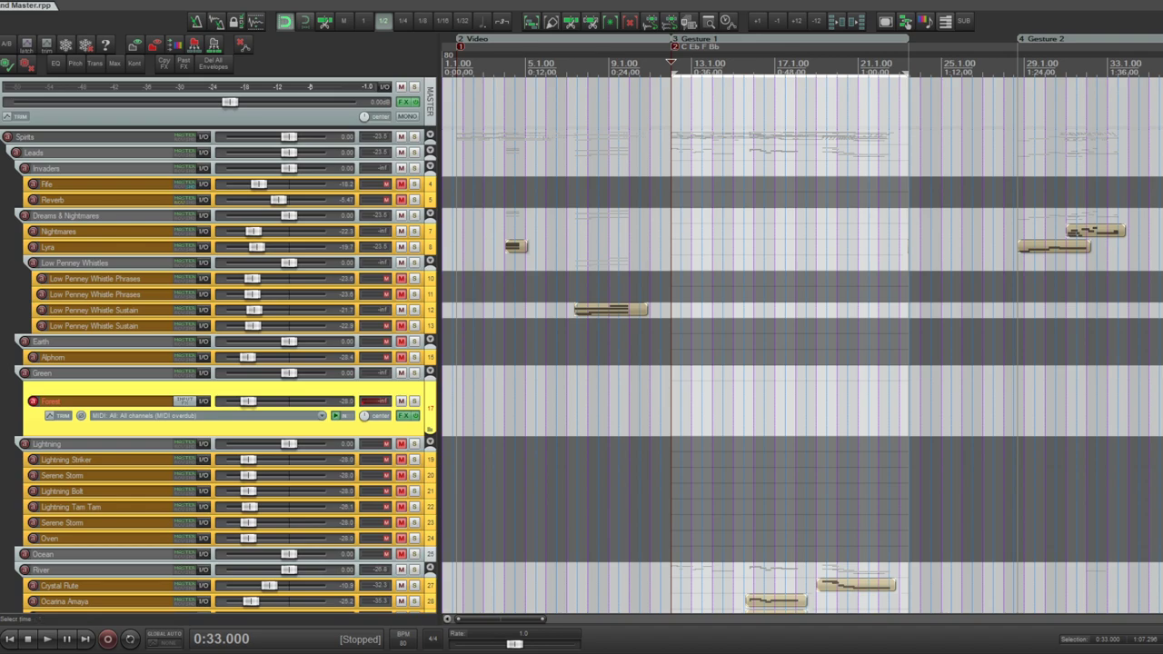
scroll(672, 345, down, 15)
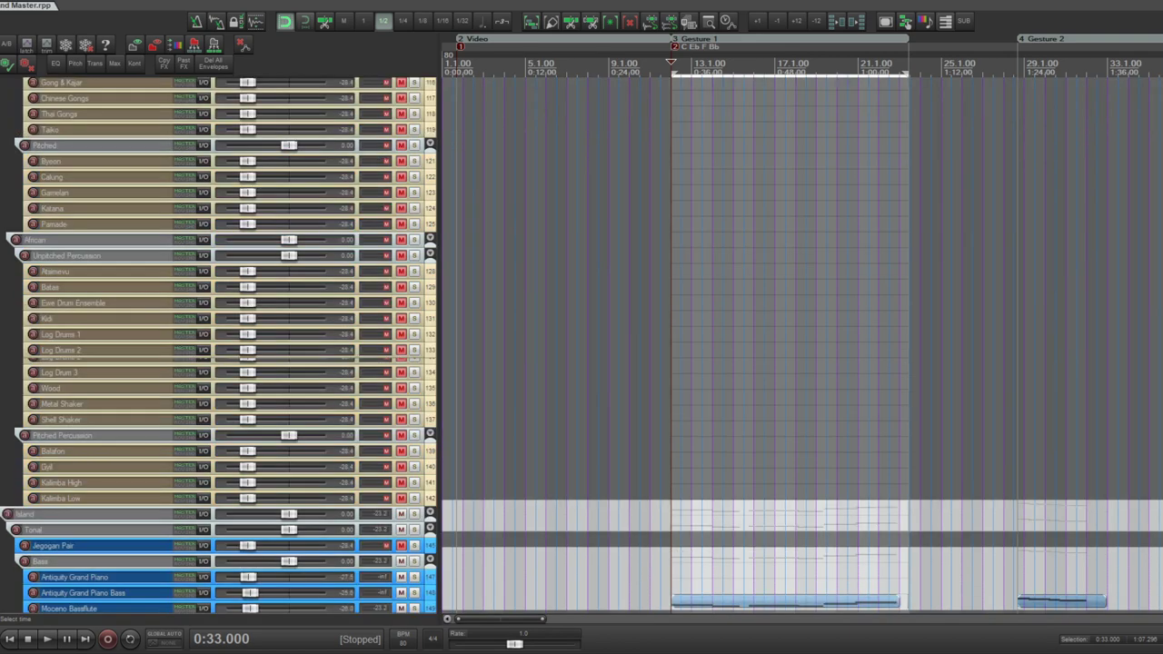
scroll(777, 429, down, 2)
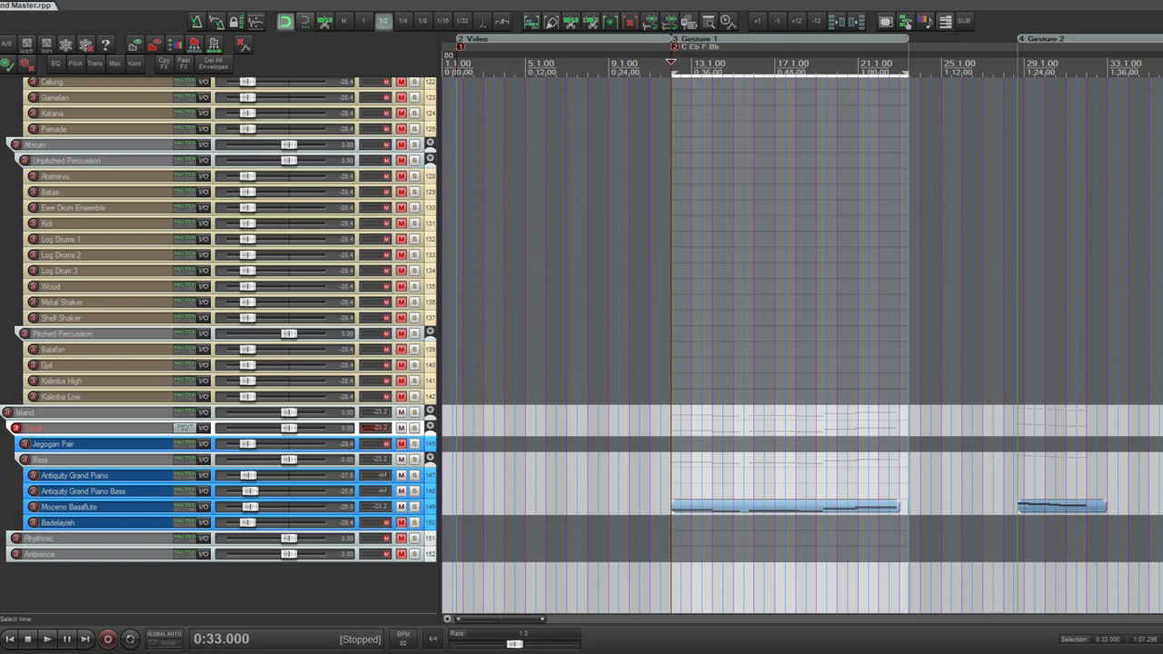
scroll(581, 327, up, 1)
scroll(218, 346, up, 10)
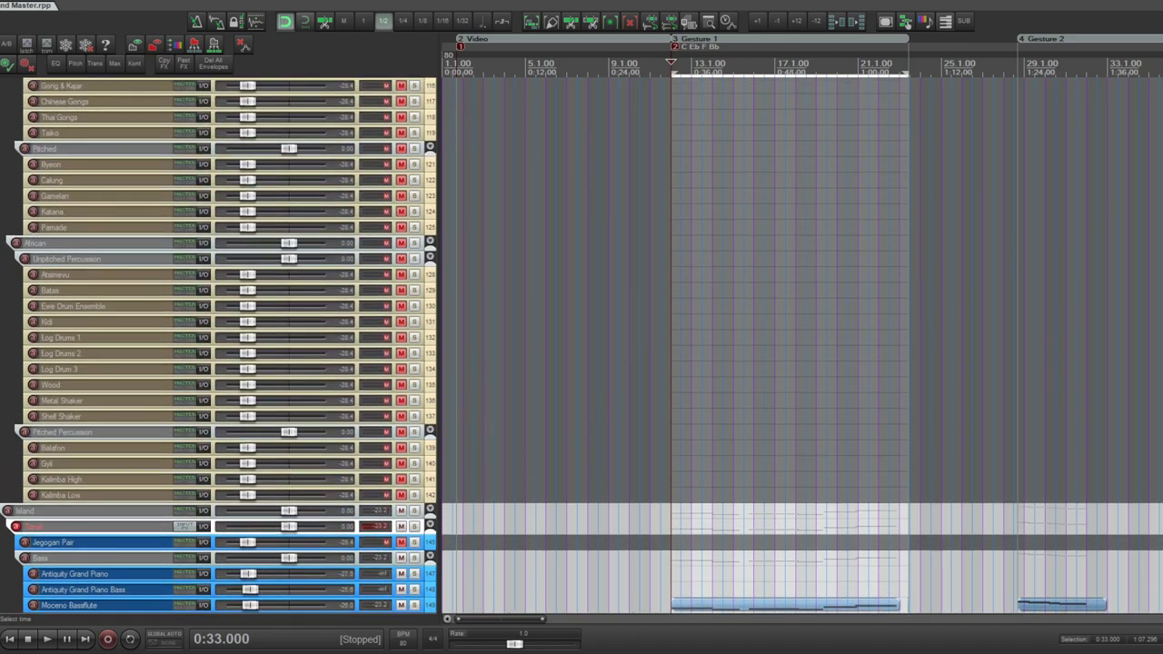
scroll(918, 375, up, 5)
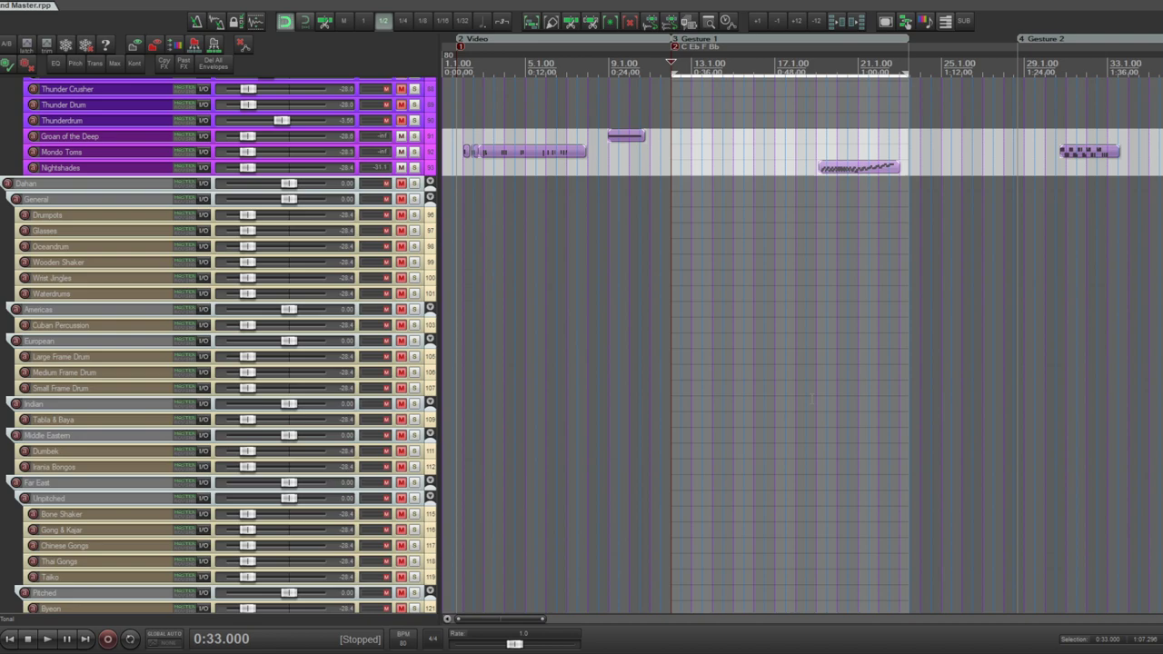
scroll(768, 485, down, 15)
scroll(727, 481, down, 2)
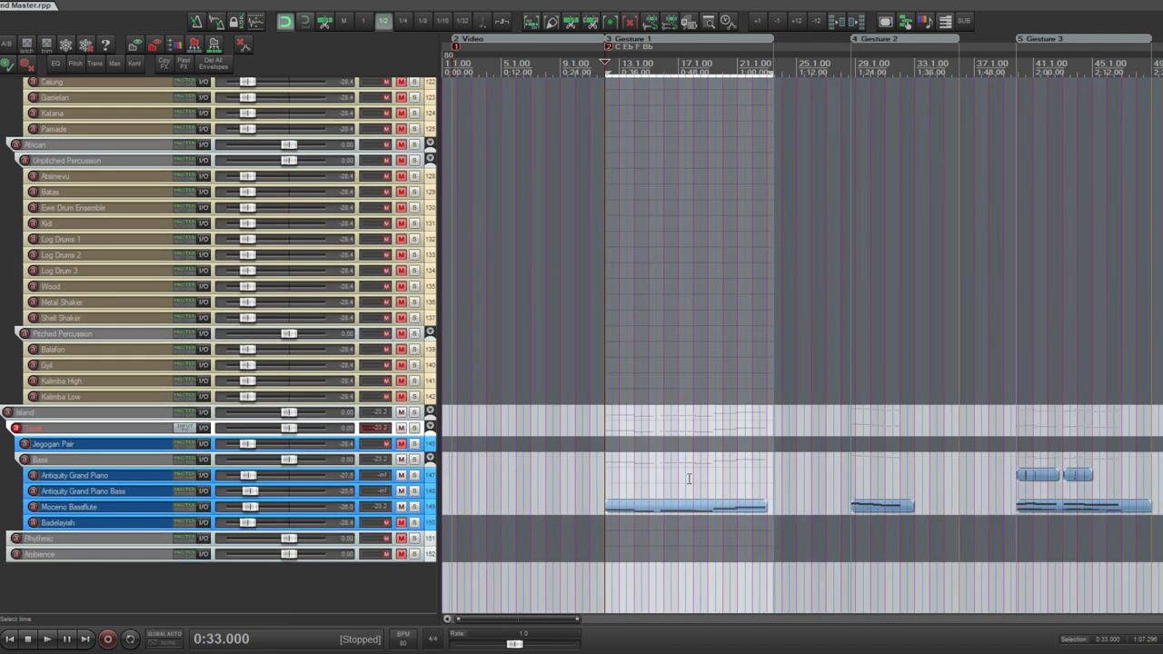
- Solo the Island Bass folder and play its part through Gesture 1 from 0:33
scroll(467, 533, down, 2)
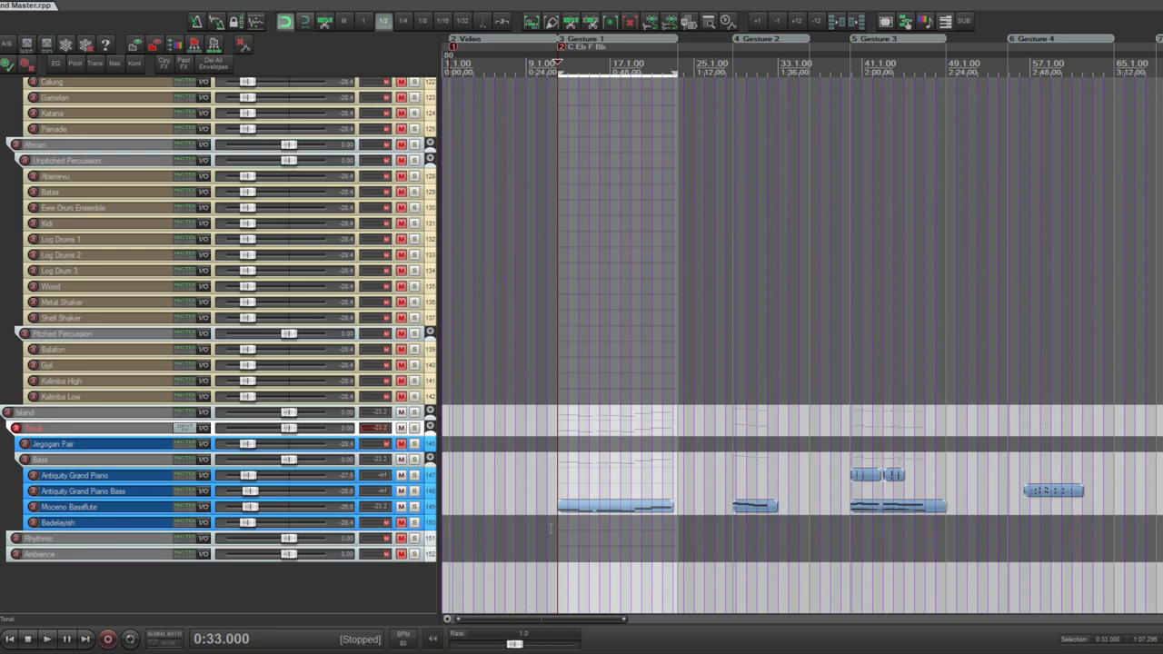
scroll(549, 527, down, 2)
click(525, 506)
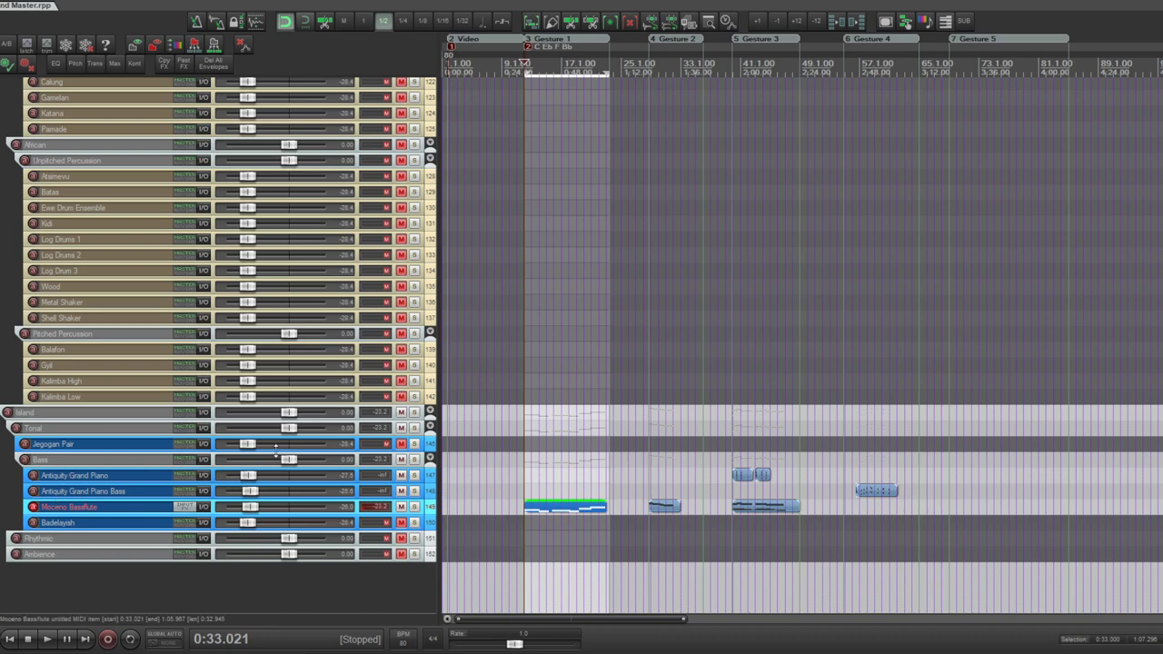
click(414, 459)
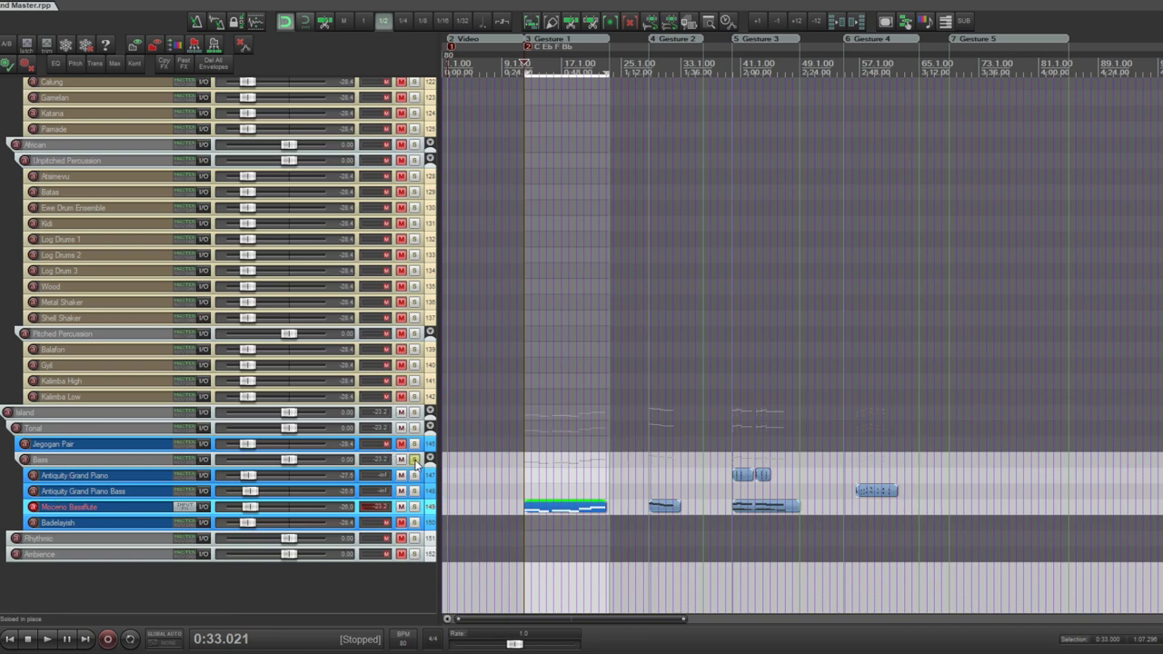
click(525, 457)
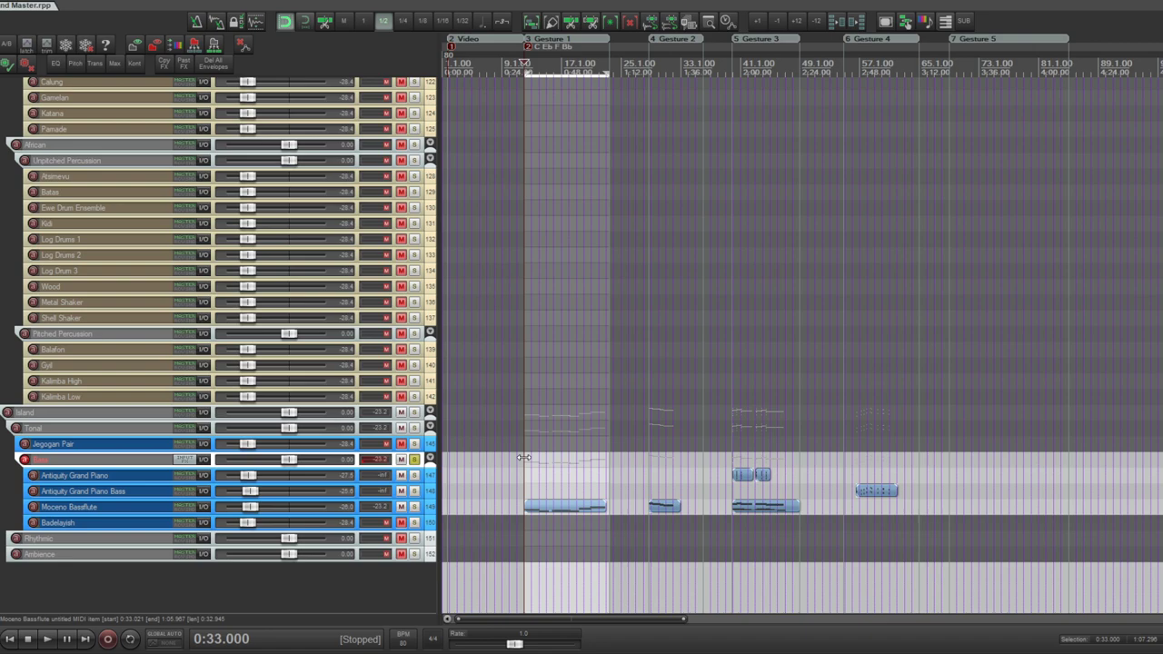
key(space)
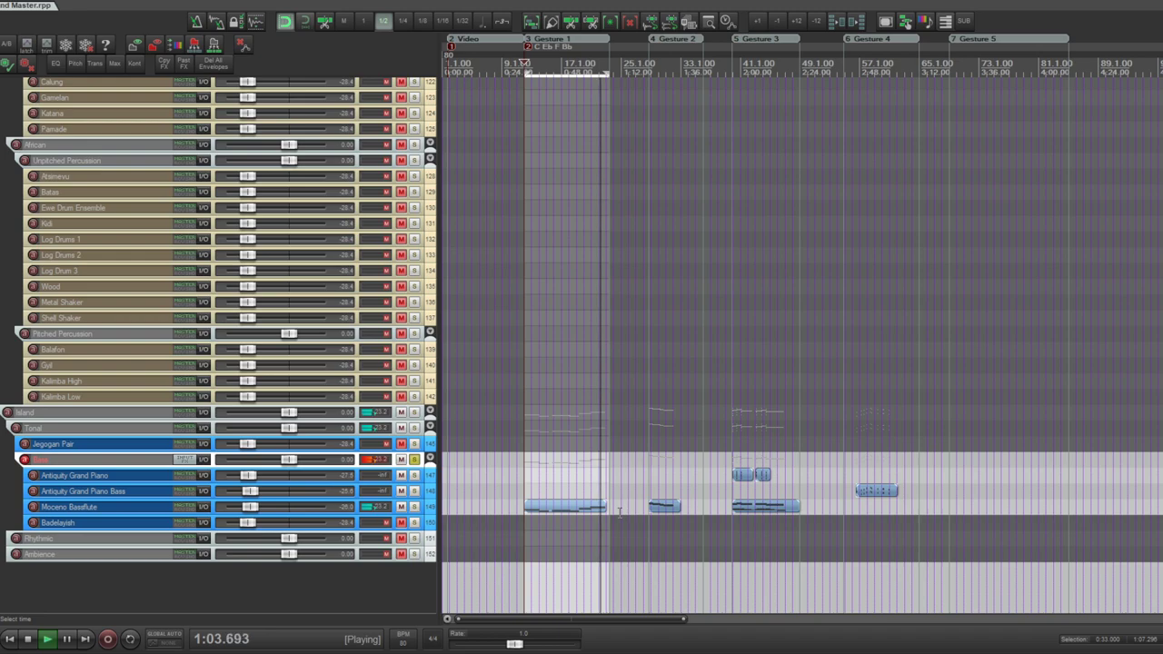
key(space)
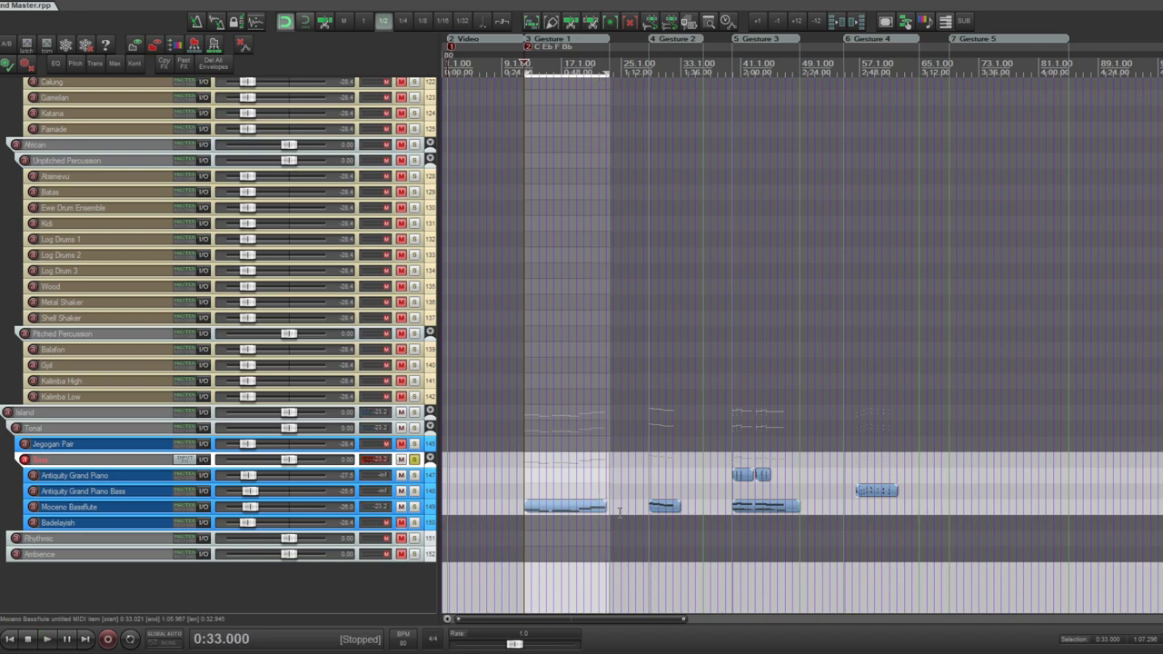
- Play the soloed Bass folder from the start of the Antiquity Grand Piano items in Gesture 3
click(737, 474)
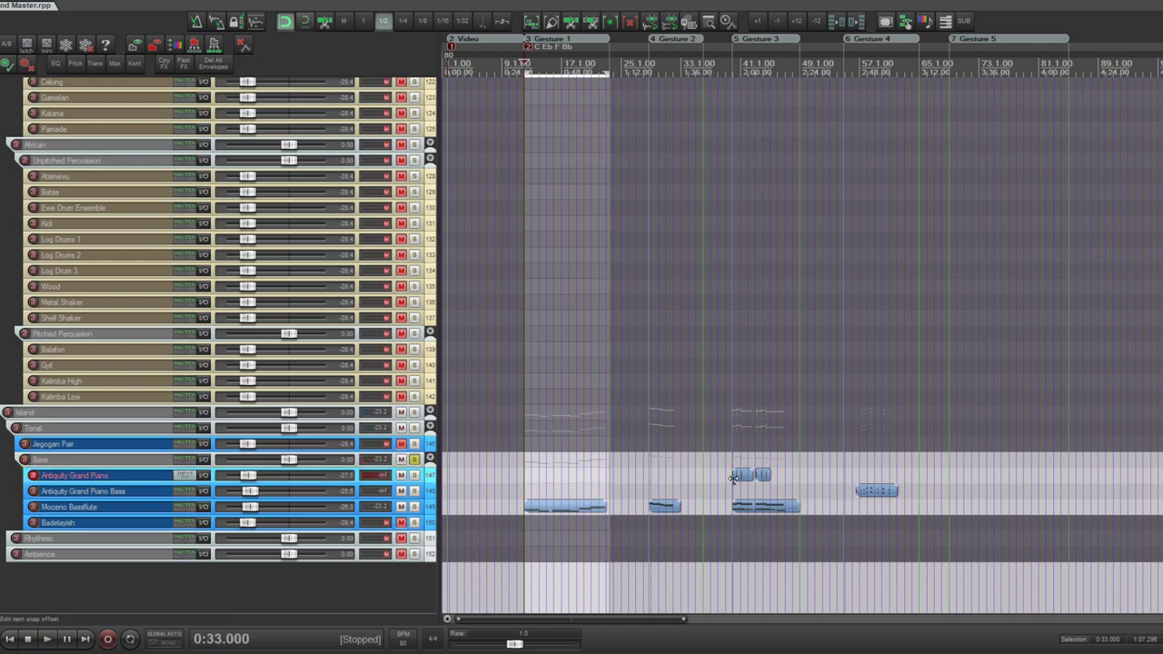
scroll(1029, 495, up, 3)
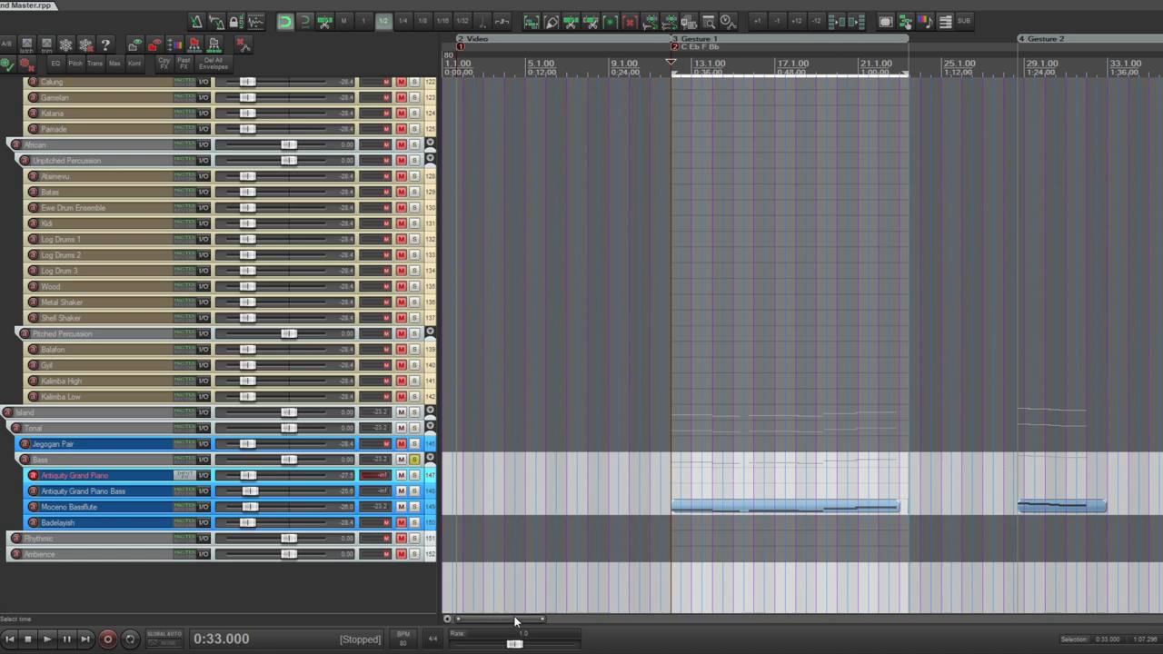
drag(517, 619, 587, 619)
click(672, 479)
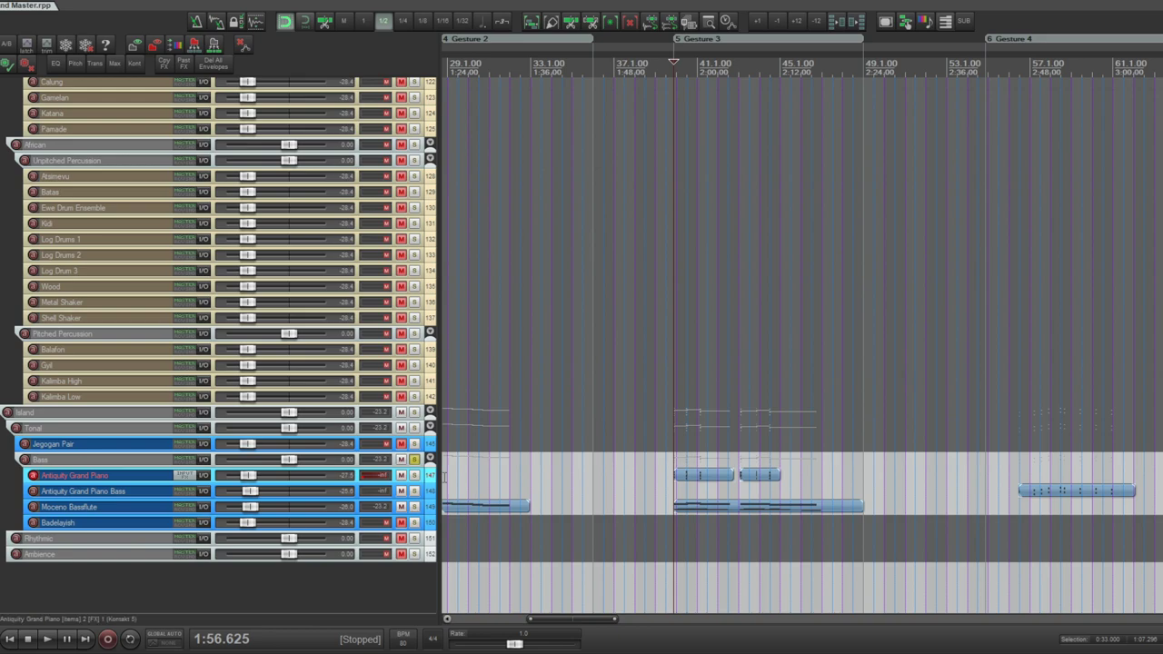
key(space)
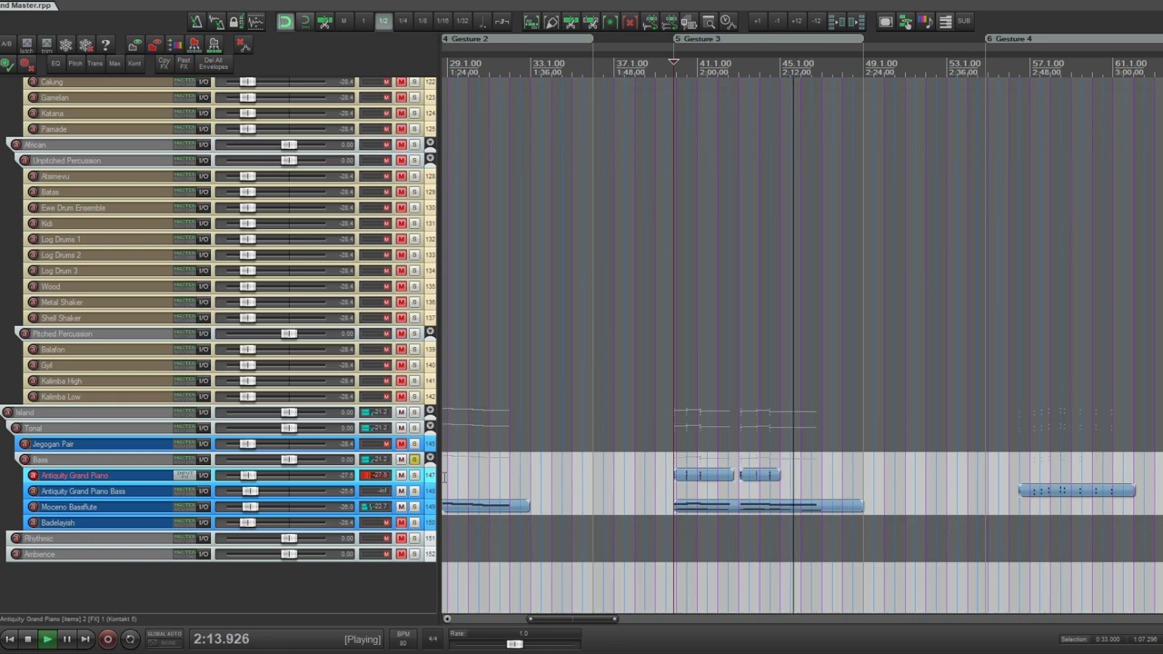
key(space)
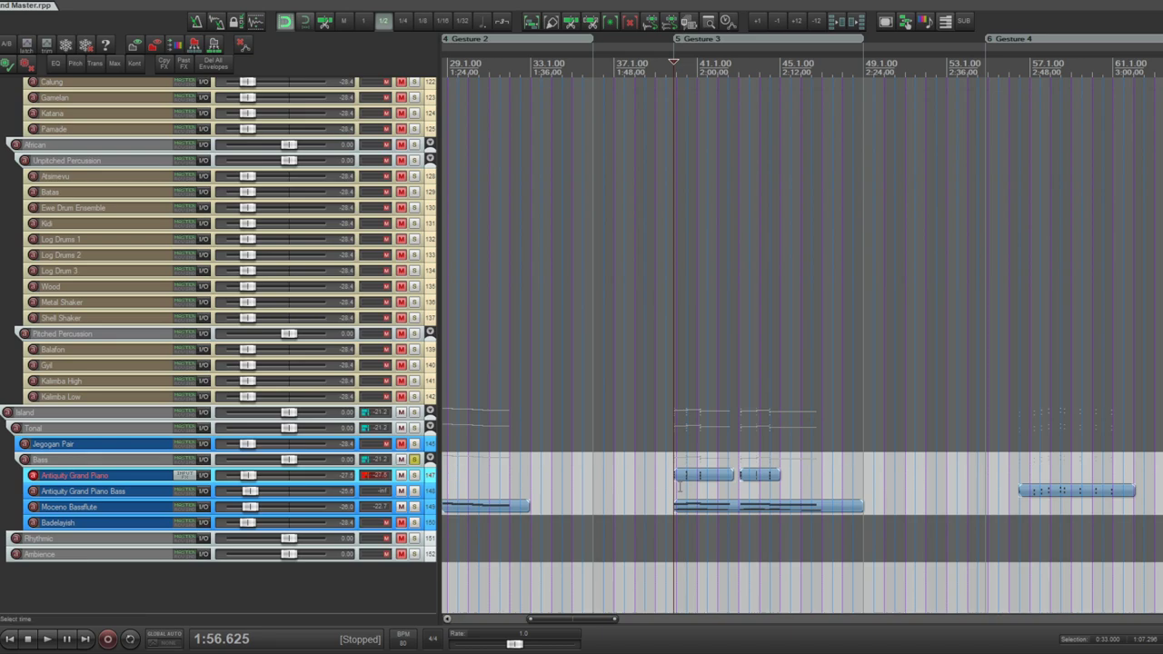
- Return the edit cursor to the start of Gesture 1 and unsolo the Bass folder
scroll(680, 487, down, 4)
click(523, 478)
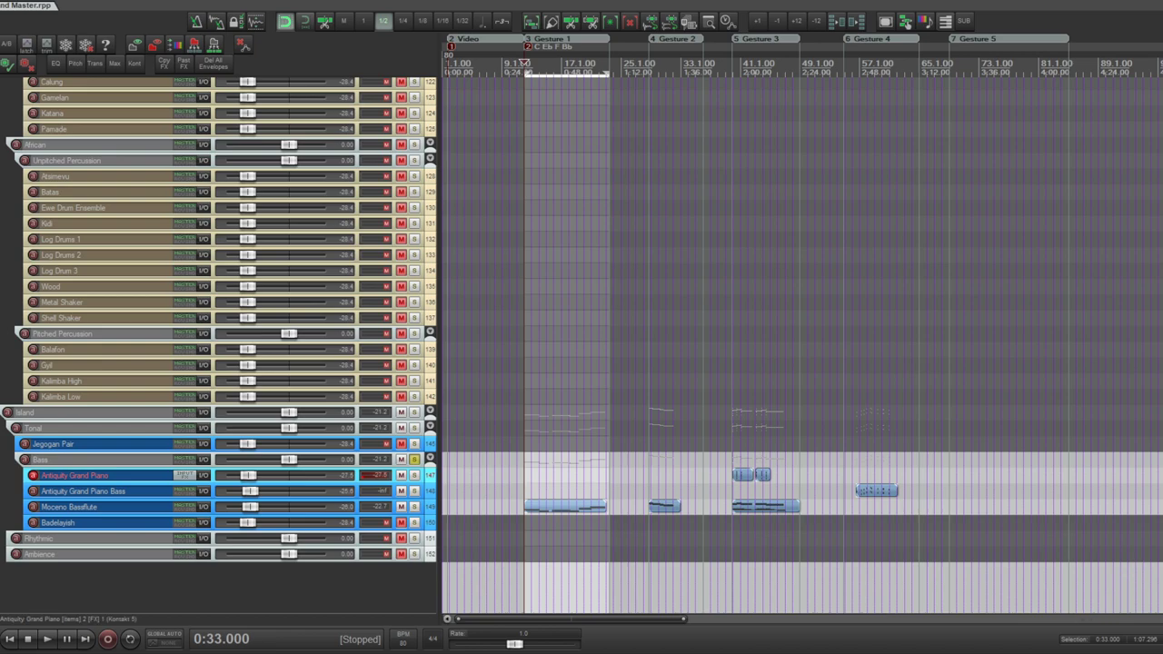
scroll(218, 345, up, 15)
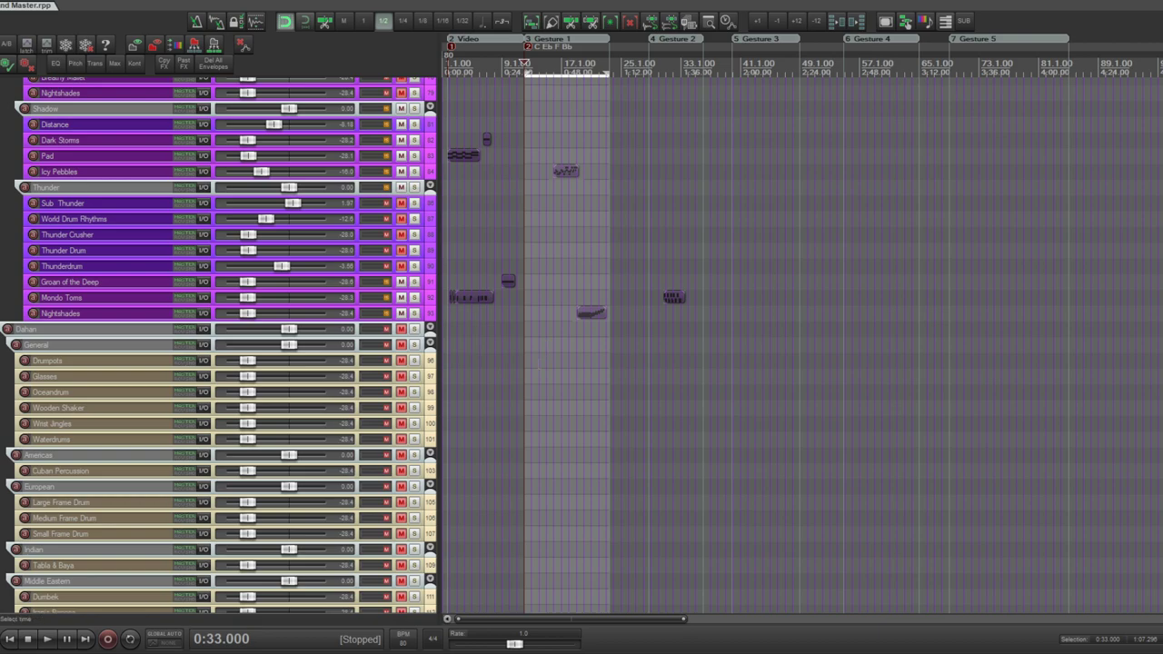
click(906, 21)
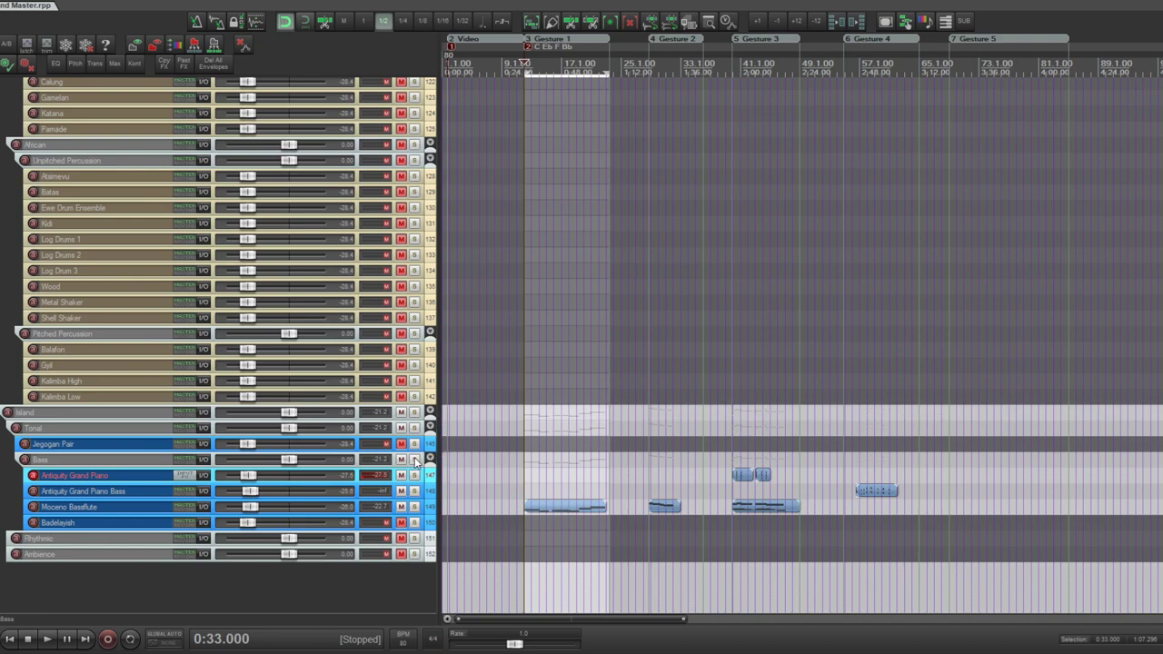
- Examine the Spirits lead and support tracks to see which instruments have items within Gesture 1
scroll(582, 345, up, 2)
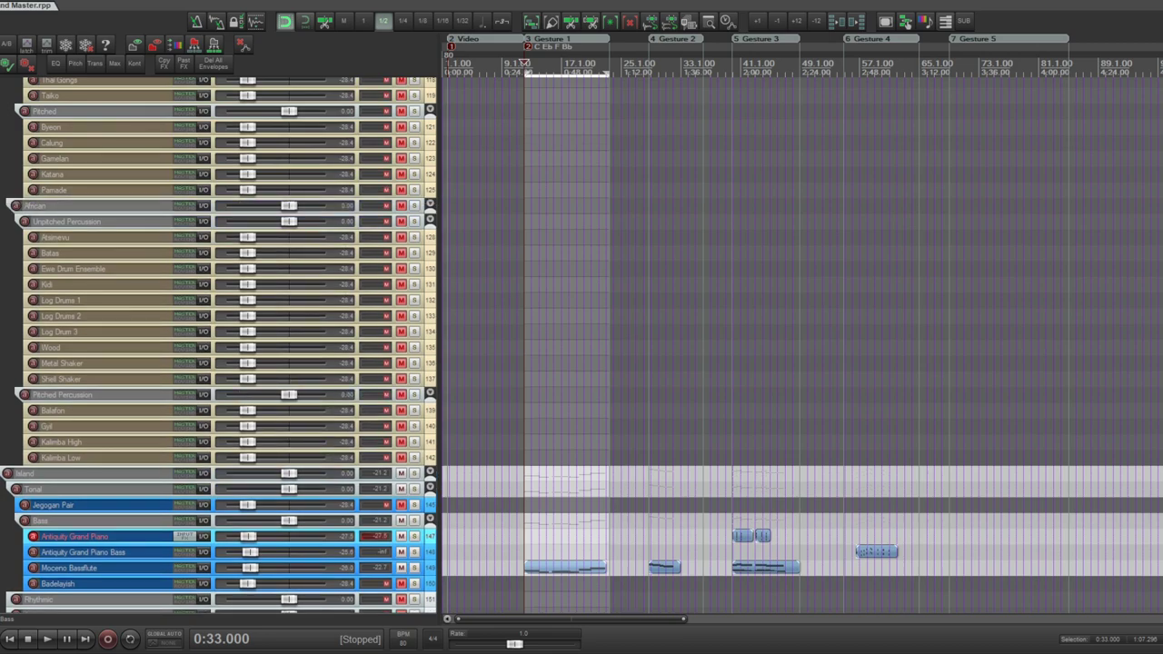
scroll(581, 345, down, 1)
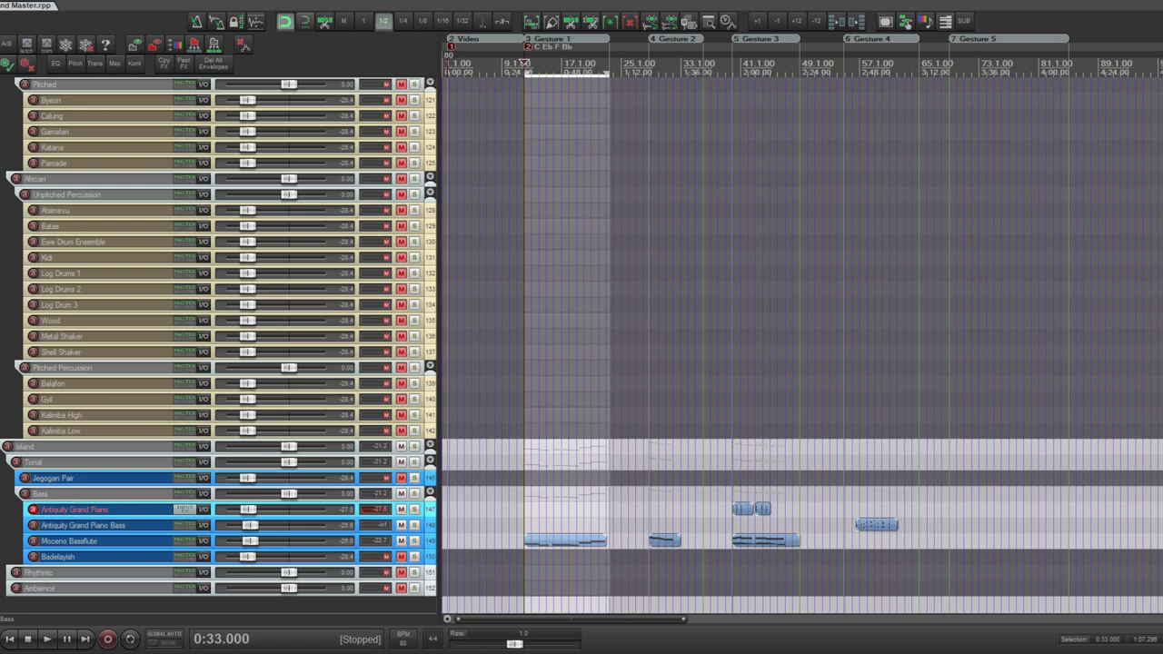
scroll(581, 345, up, 8)
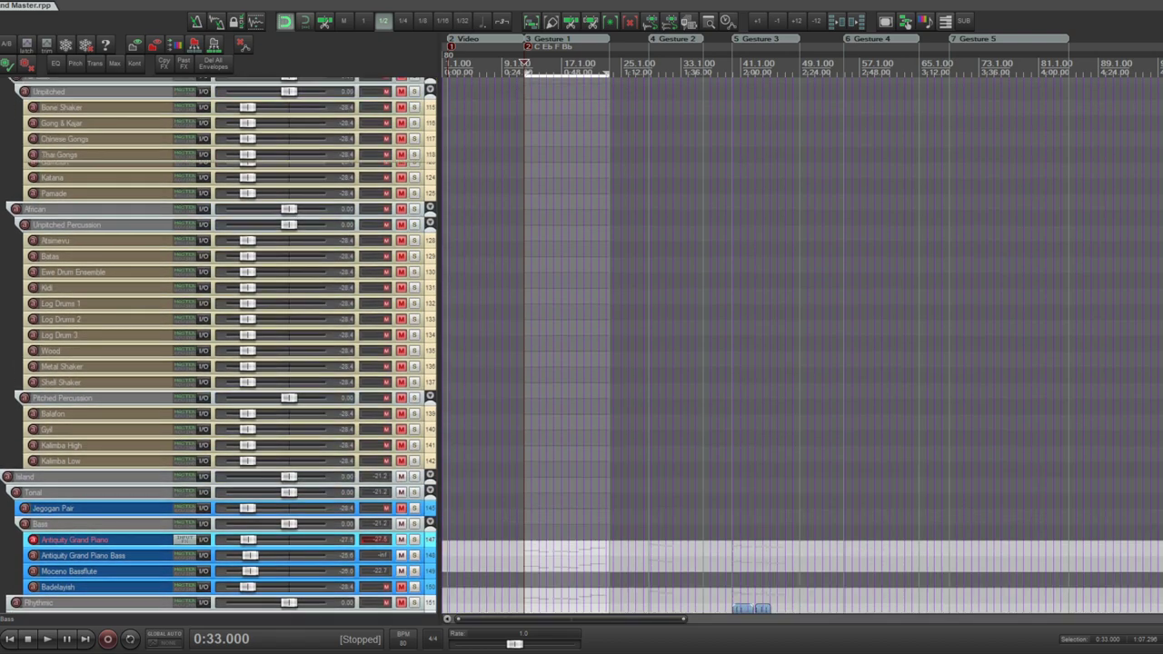
scroll(581, 345, up, 10)
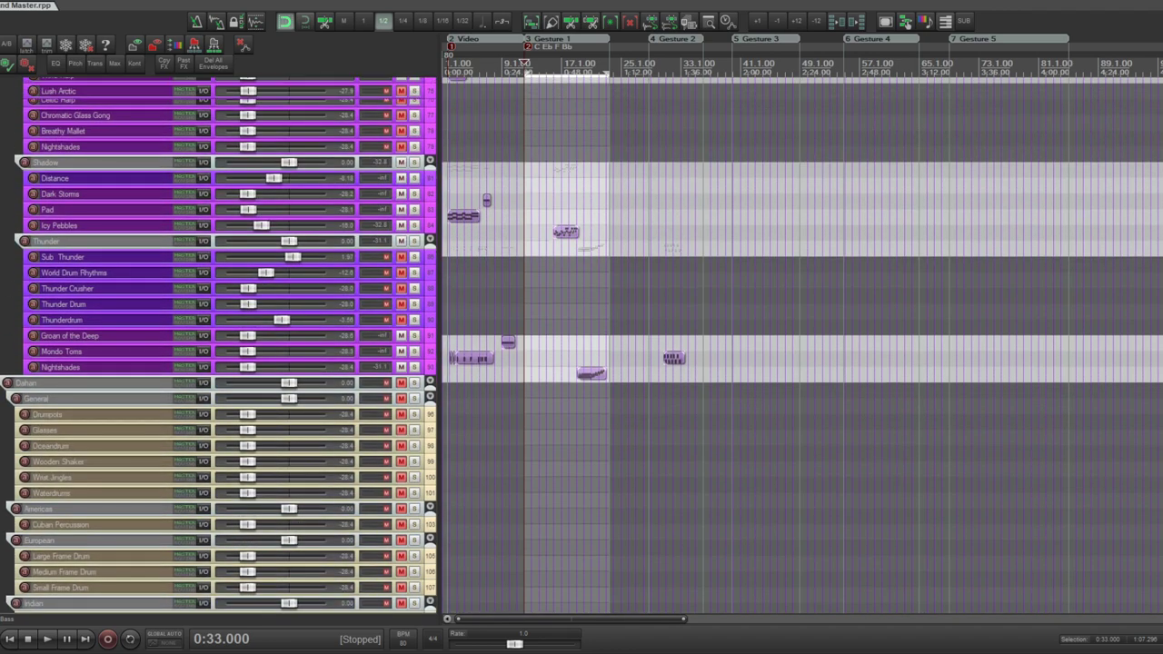
scroll(581, 346, up, 8)
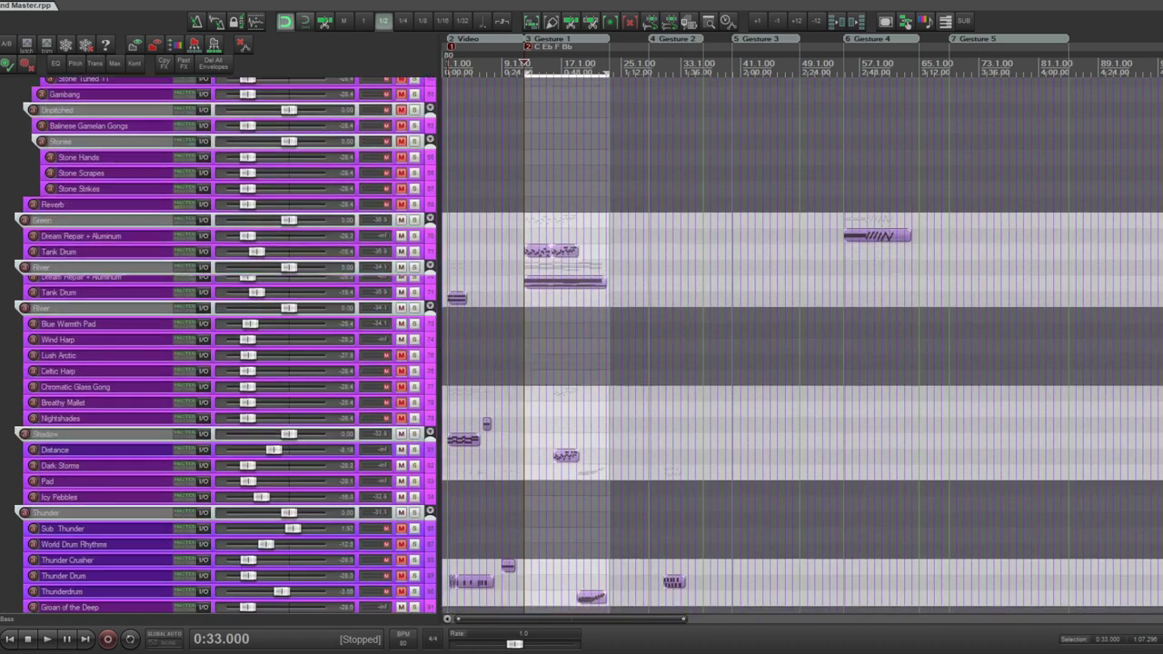
scroll(581, 345, down, 10)
scroll(581, 345, up, 5)
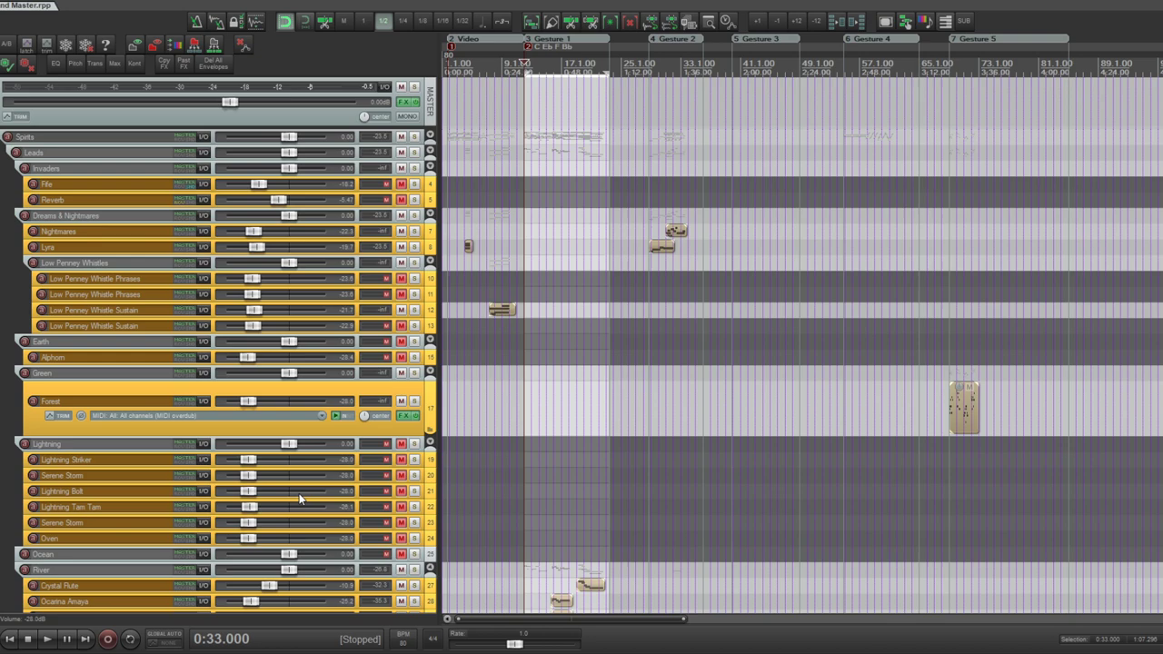
scroll(907, 22, down, 15)
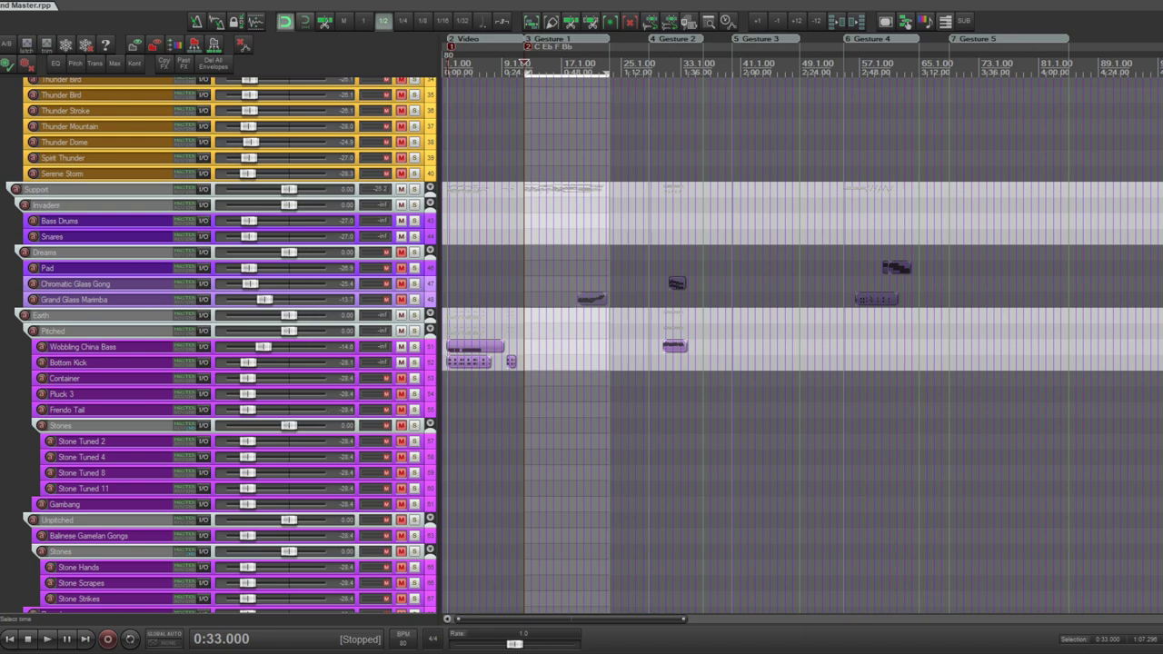
scroll(343, 413, down, 3)
scroll(343, 413, down, 10)
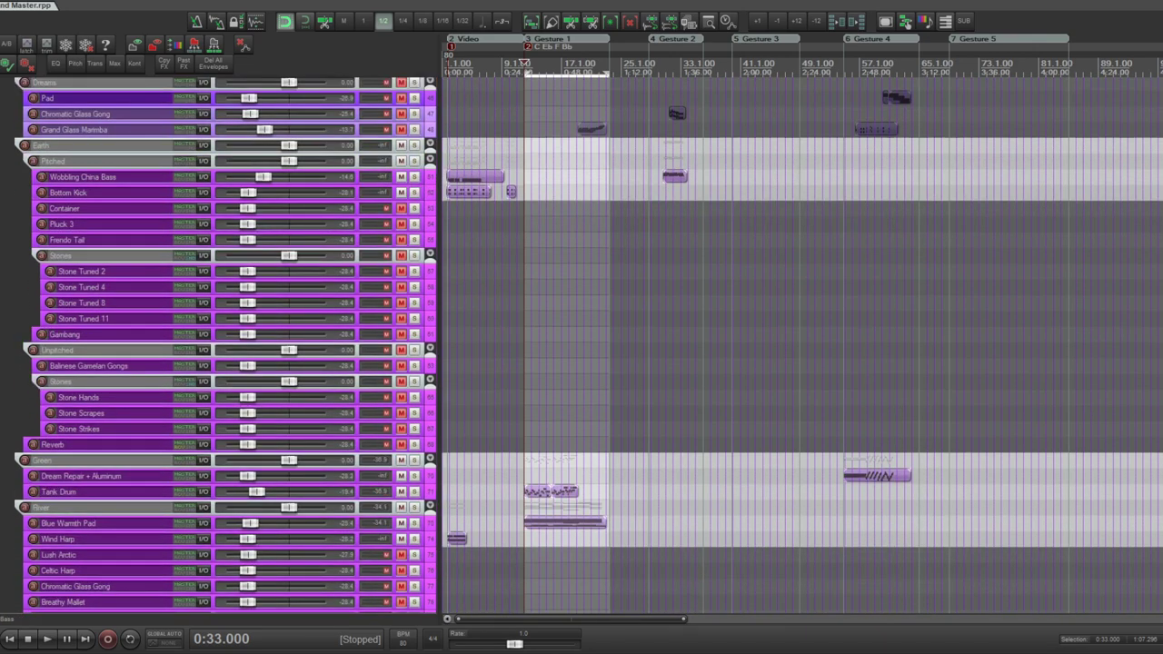
scroll(343, 413, down, 5)
scroll(344, 413, up, 10)
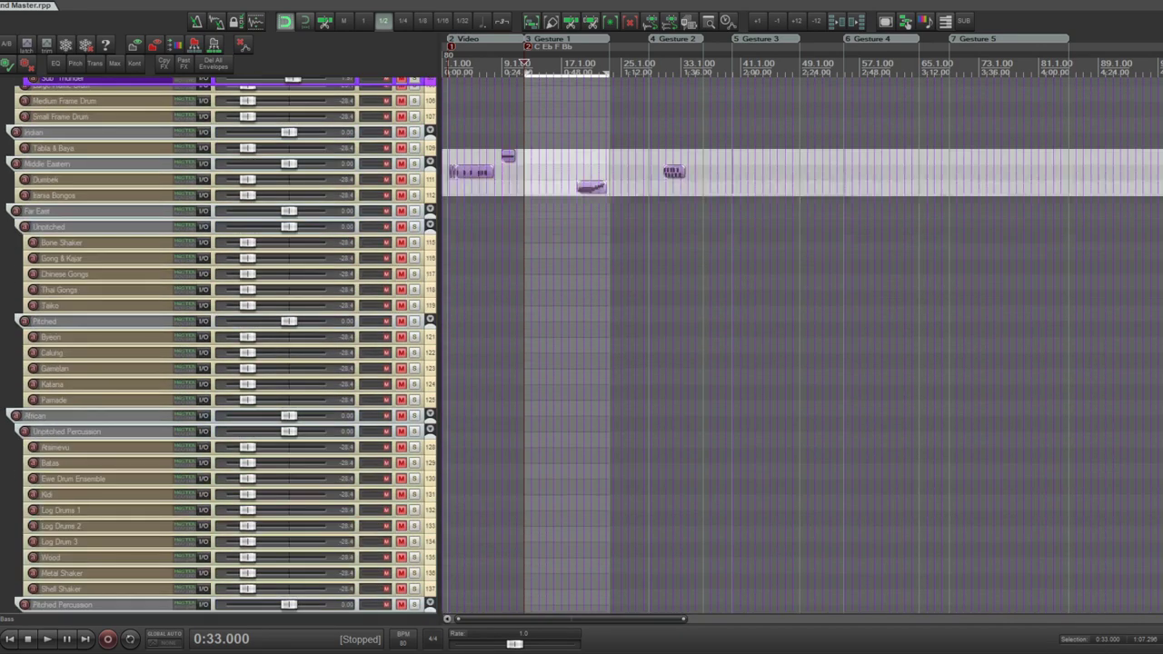
scroll(344, 414, up, 8)
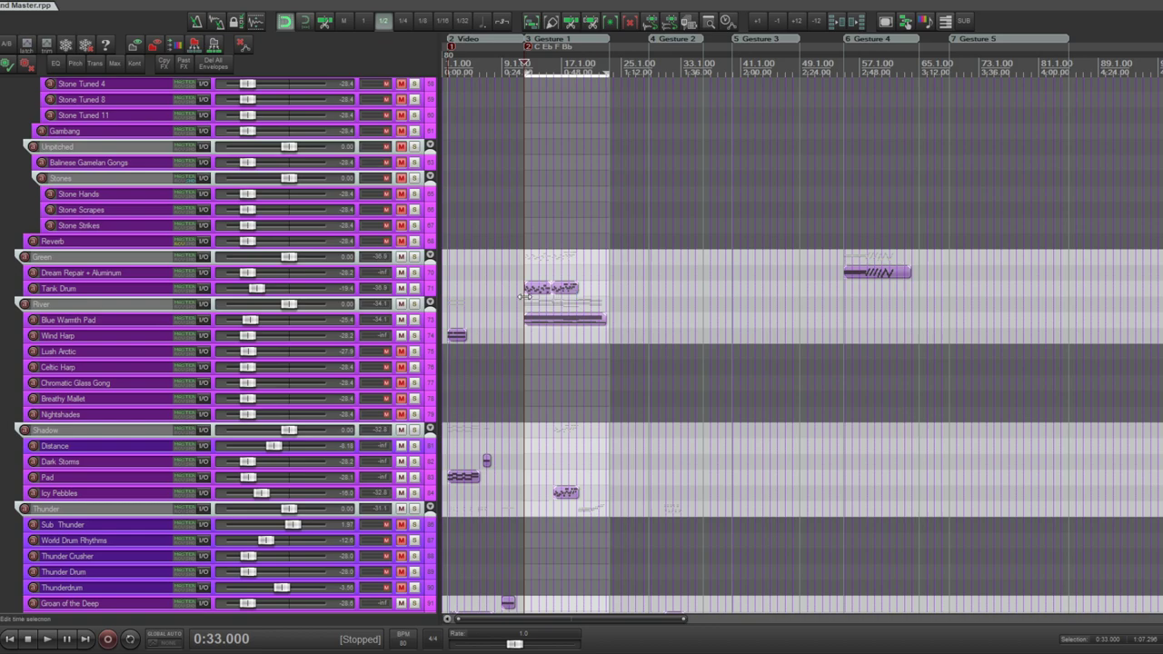
- Solo the River and Green folders of the Spirits Support group and play them through Gesture 1 from 0:33
click(414, 304)
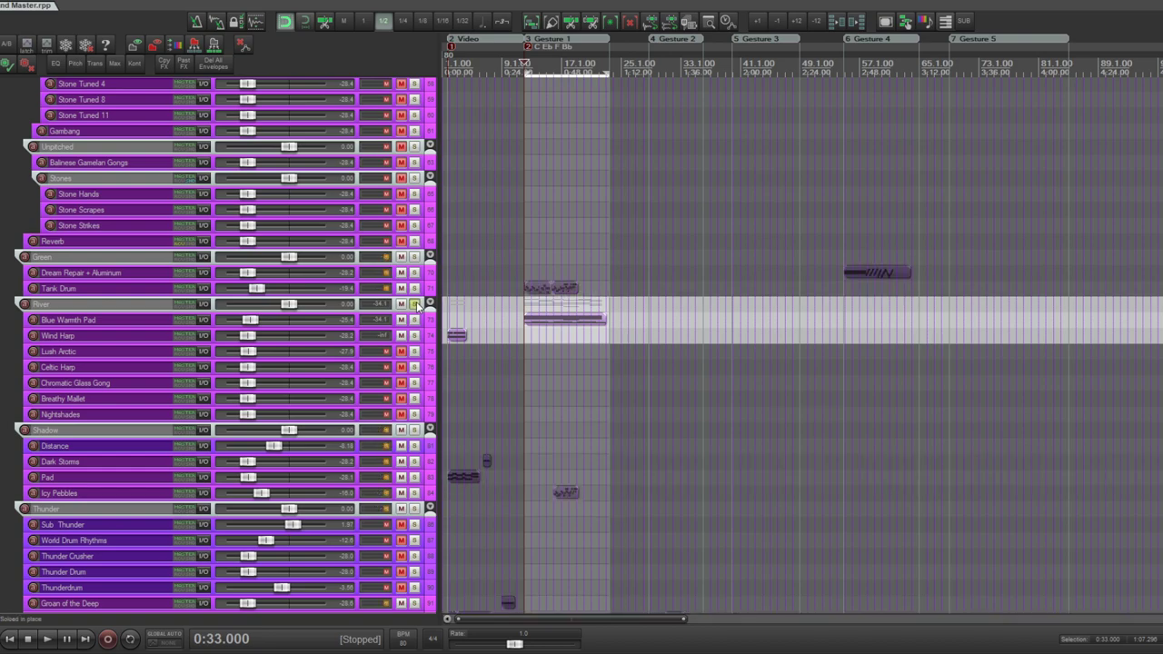
click(413, 257)
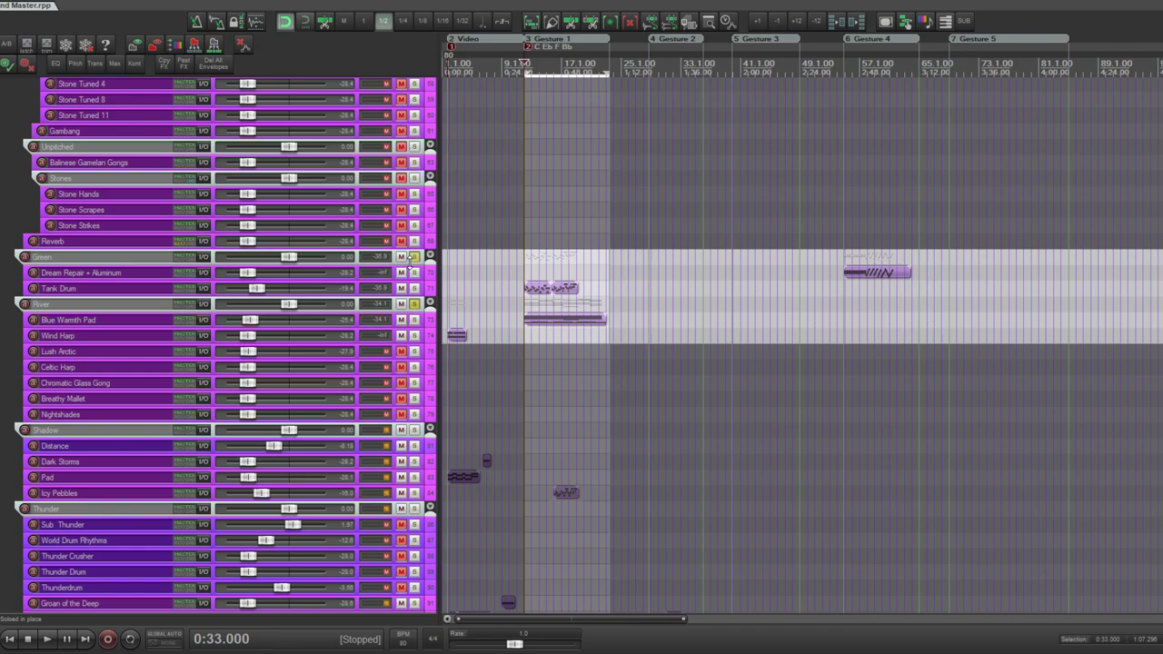
scroll(343, 415, up, 5)
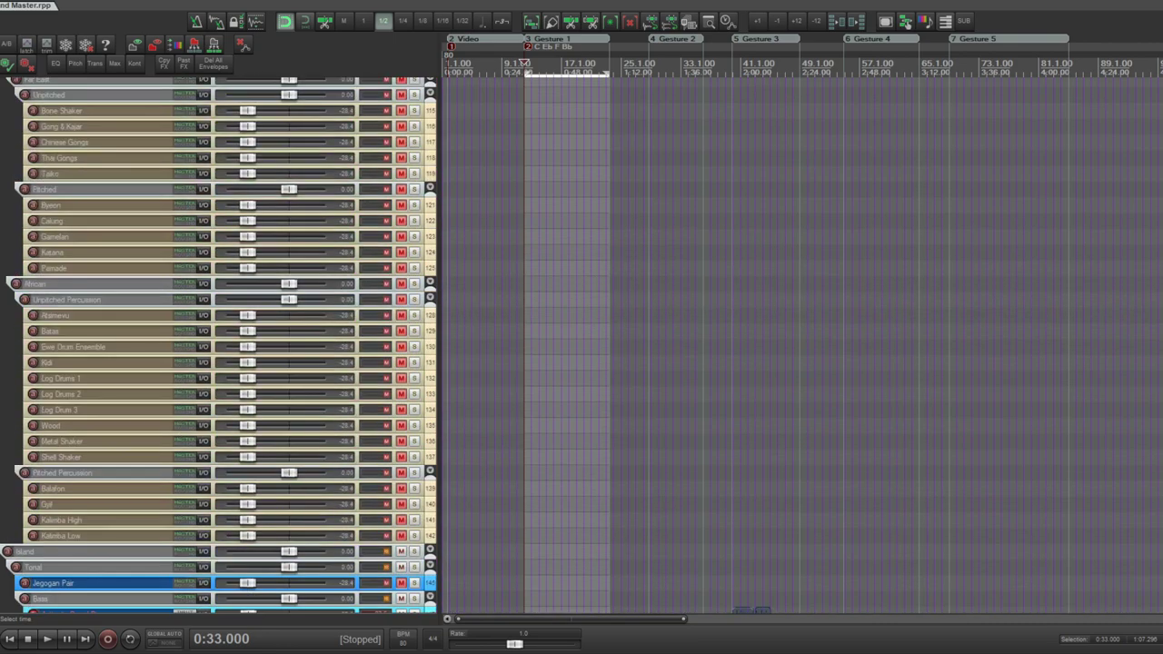
scroll(344, 415, up, 1)
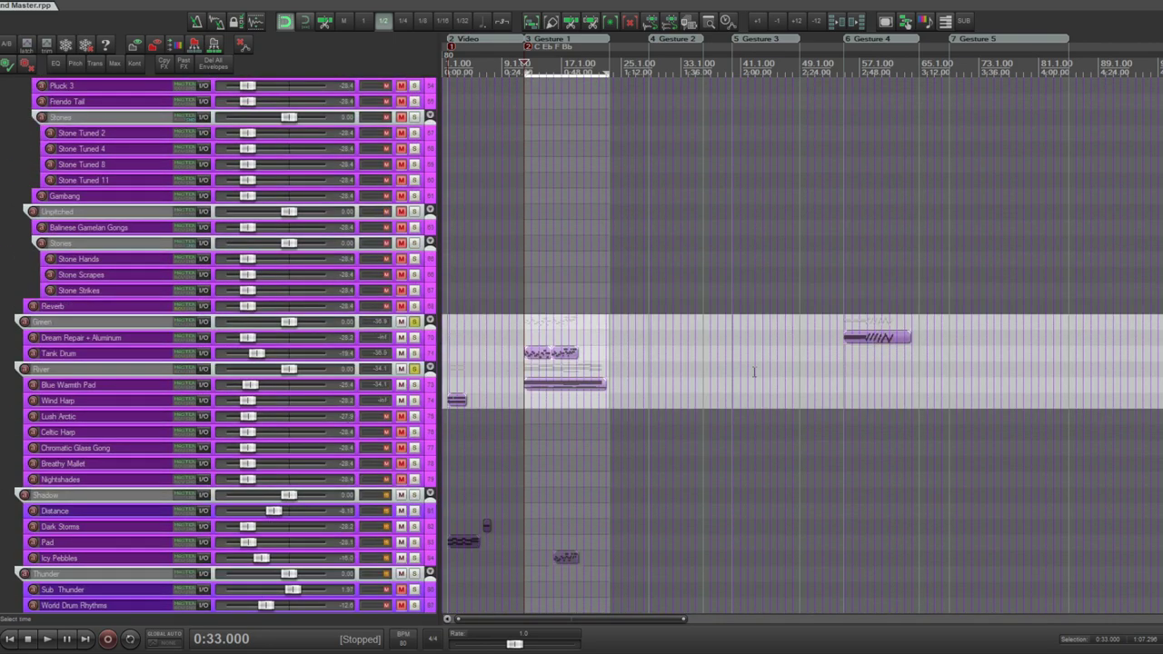
key(space)
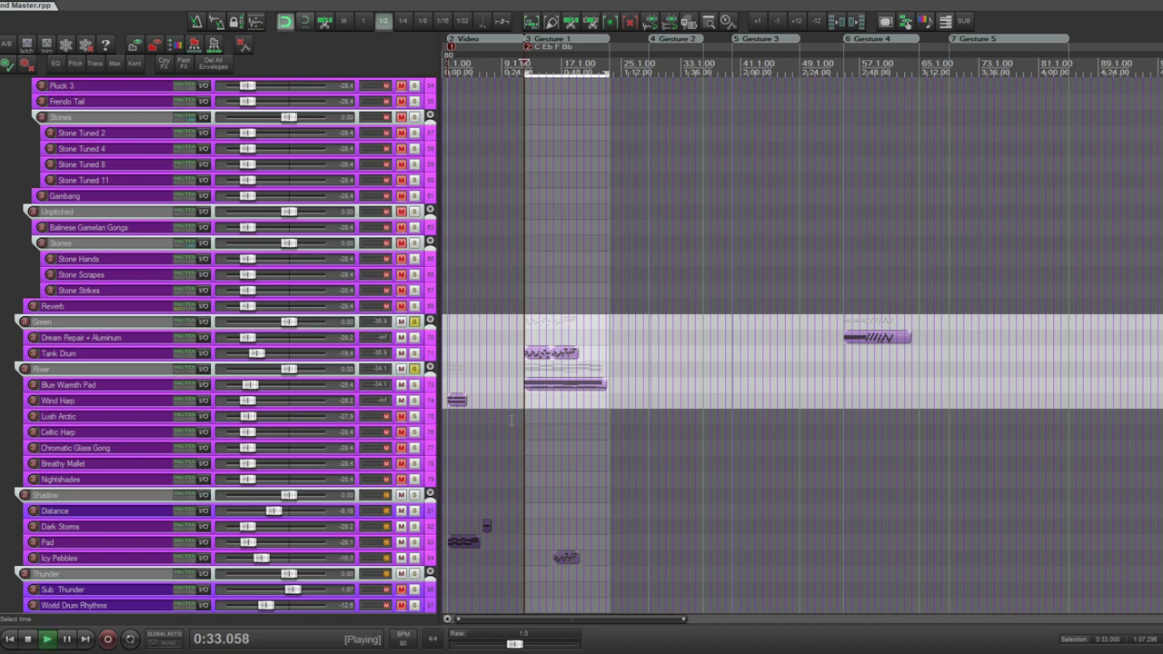
scroll(573, 441, up, 2)
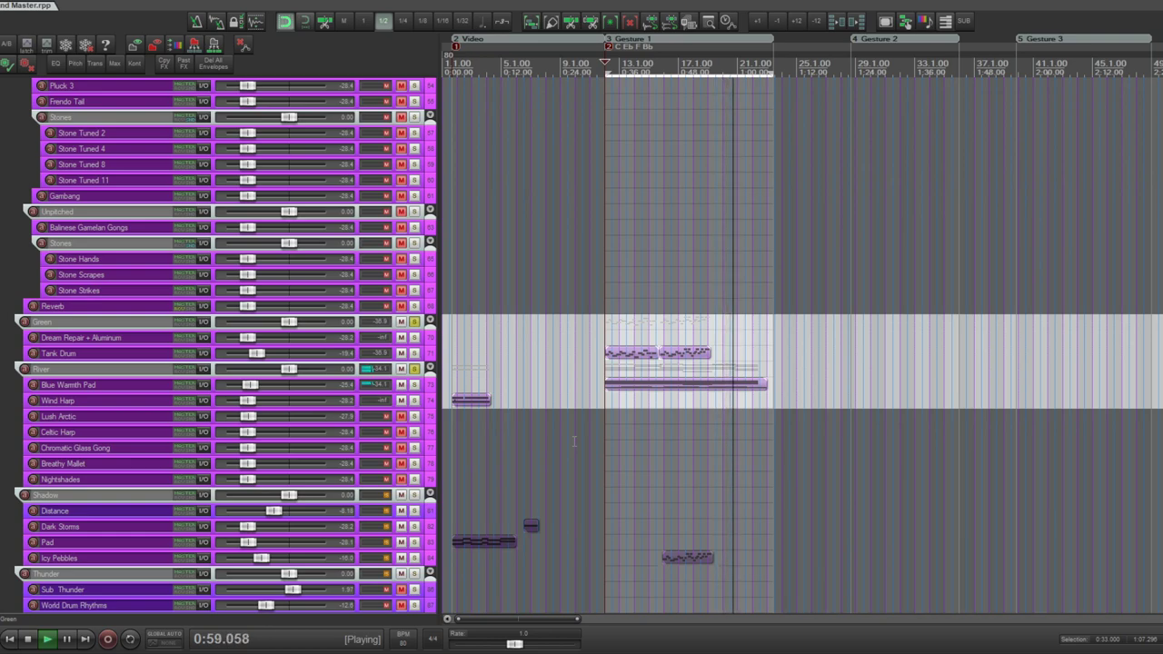
key(space)
- Return the edit cursor to the start of Gesture 1, solo the Island Bass folder and play through the gesture
click(698, 387)
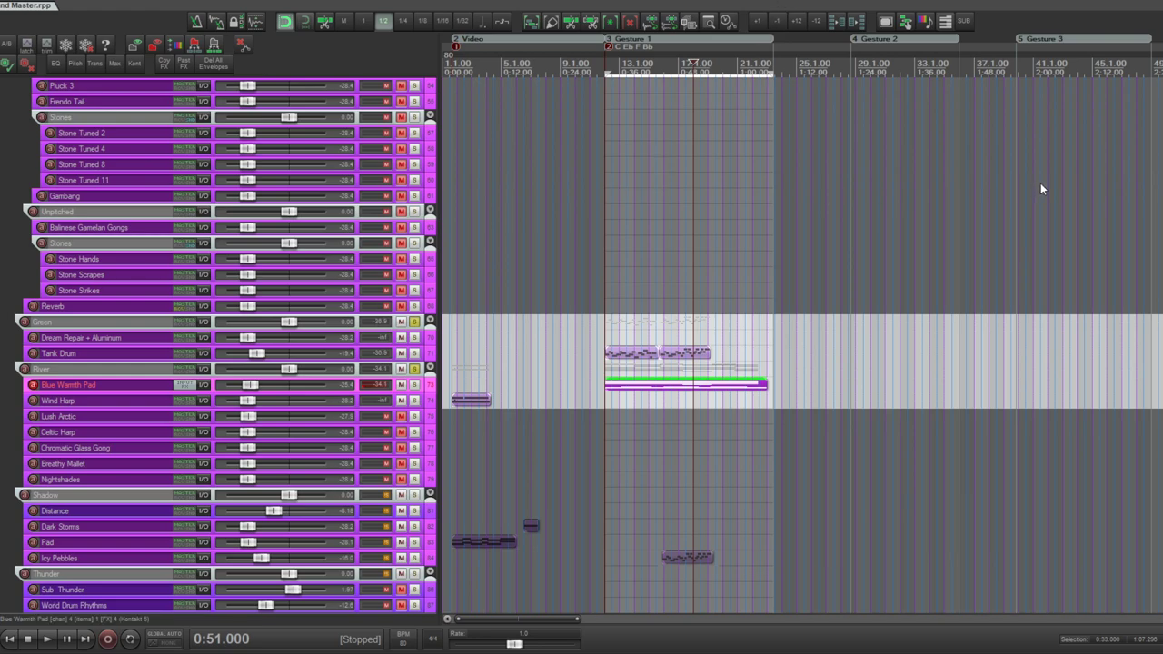
click(604, 372)
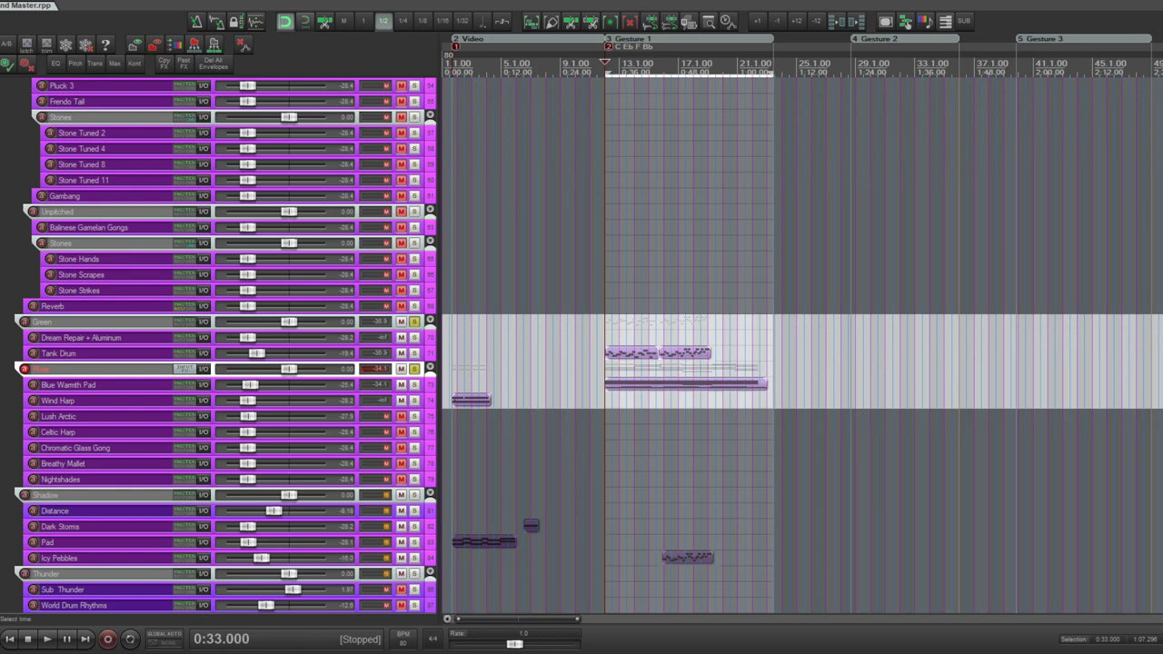
scroll(573, 284, down, 5)
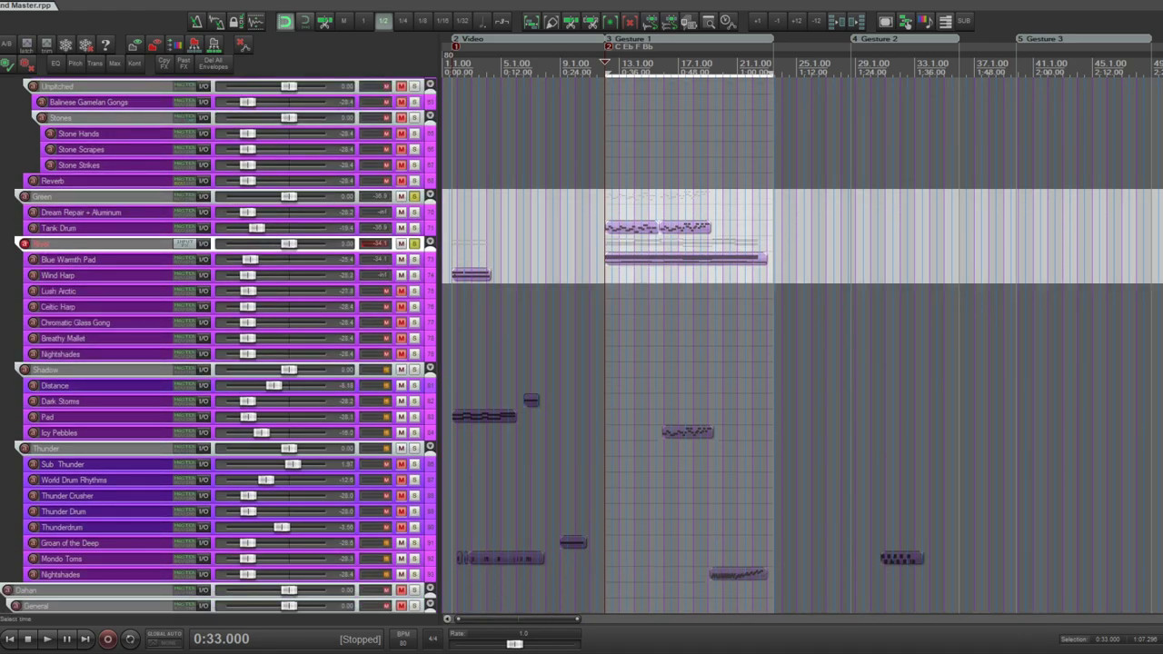
scroll(420, 505, down, 20)
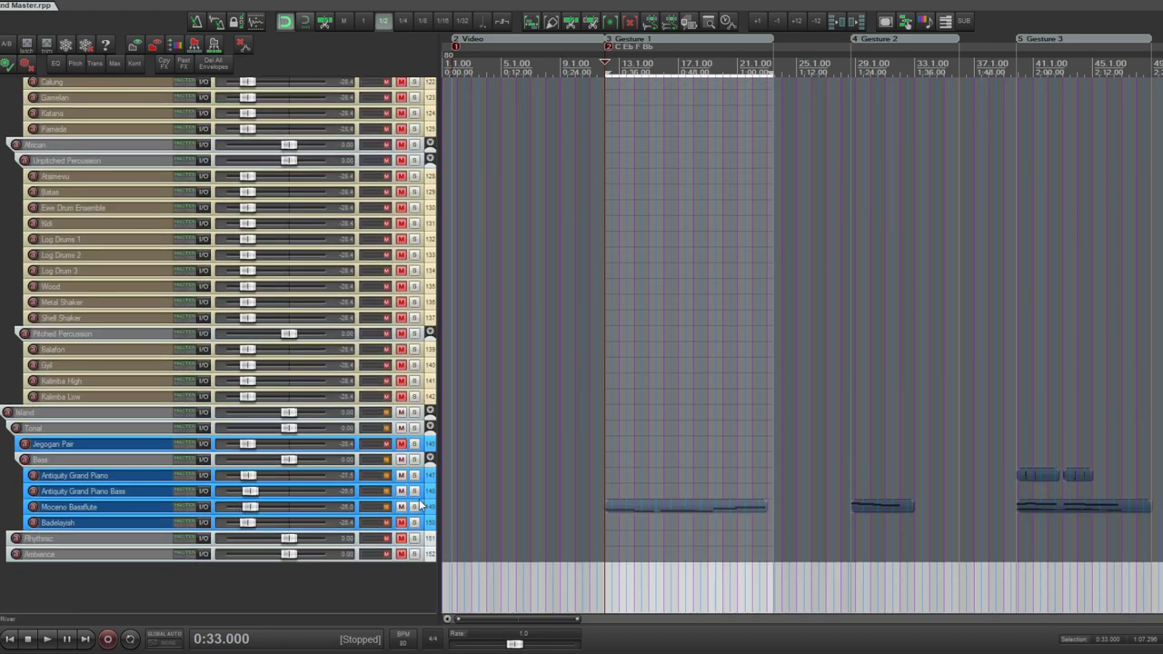
click(414, 459)
key(space)
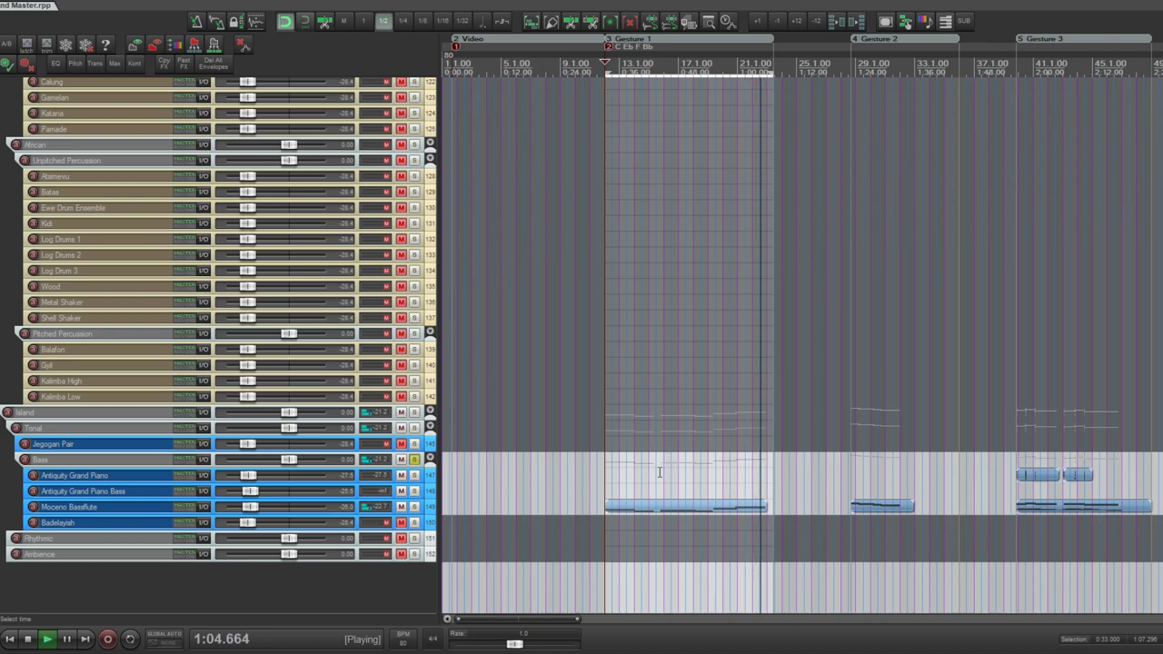
key(space)
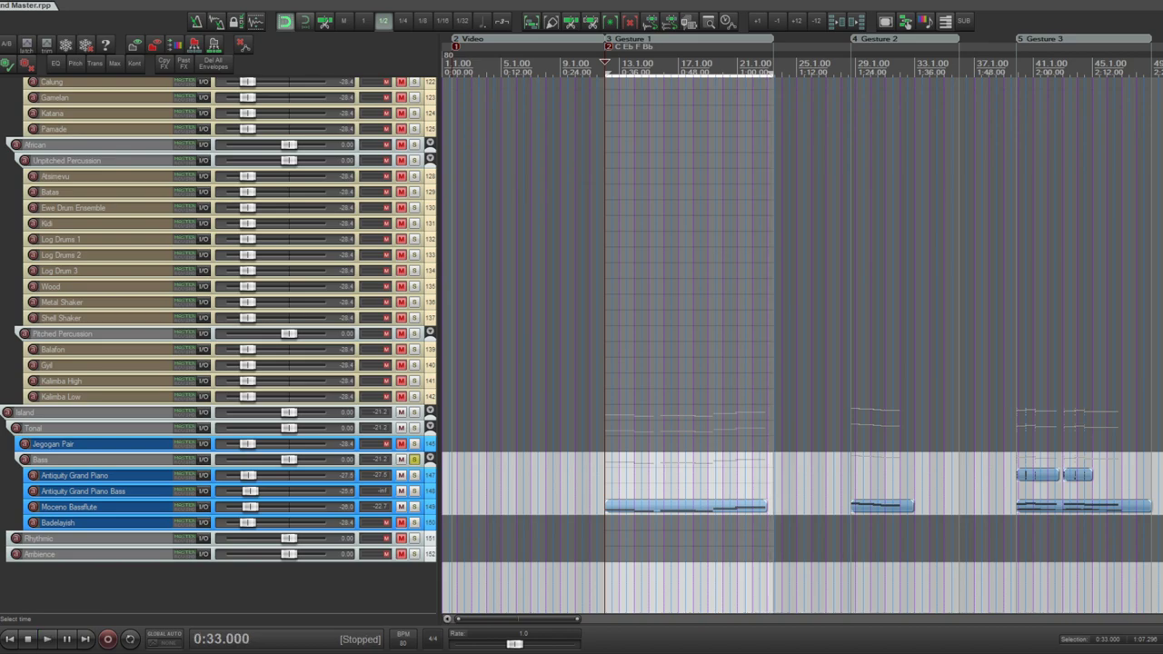
- Solo the River folder in the Spirits Leads group and play its flute parts through Gesture 1 from 0:33
scroll(218, 345, up, 15)
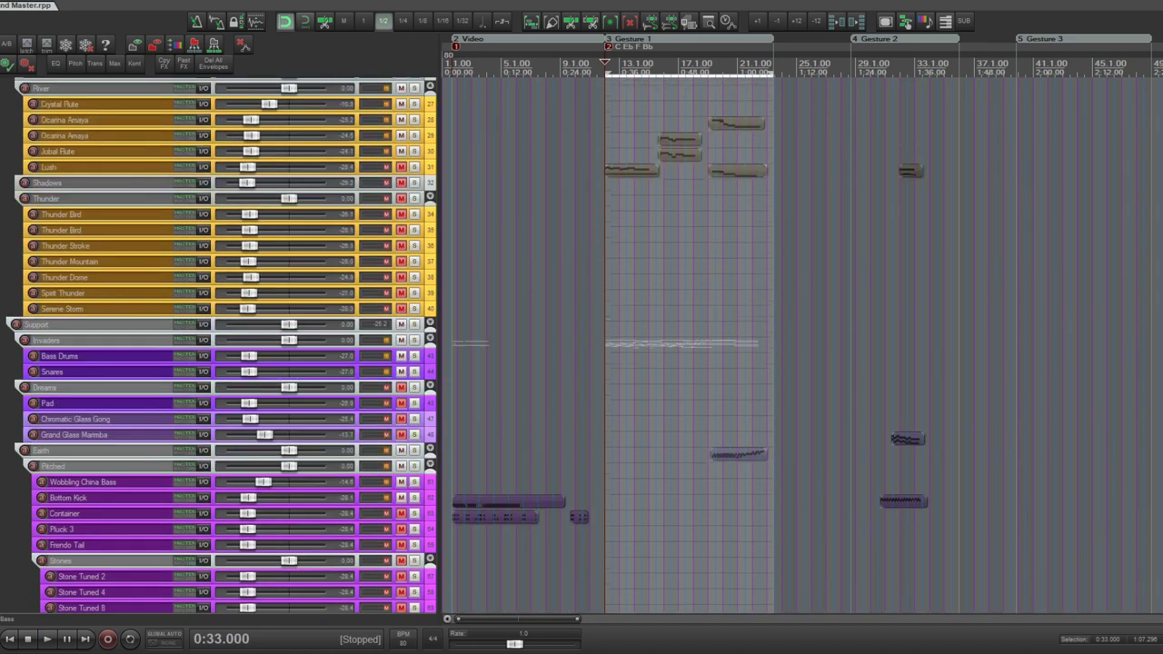
scroll(218, 345, up, 1)
scroll(218, 345, up, 12)
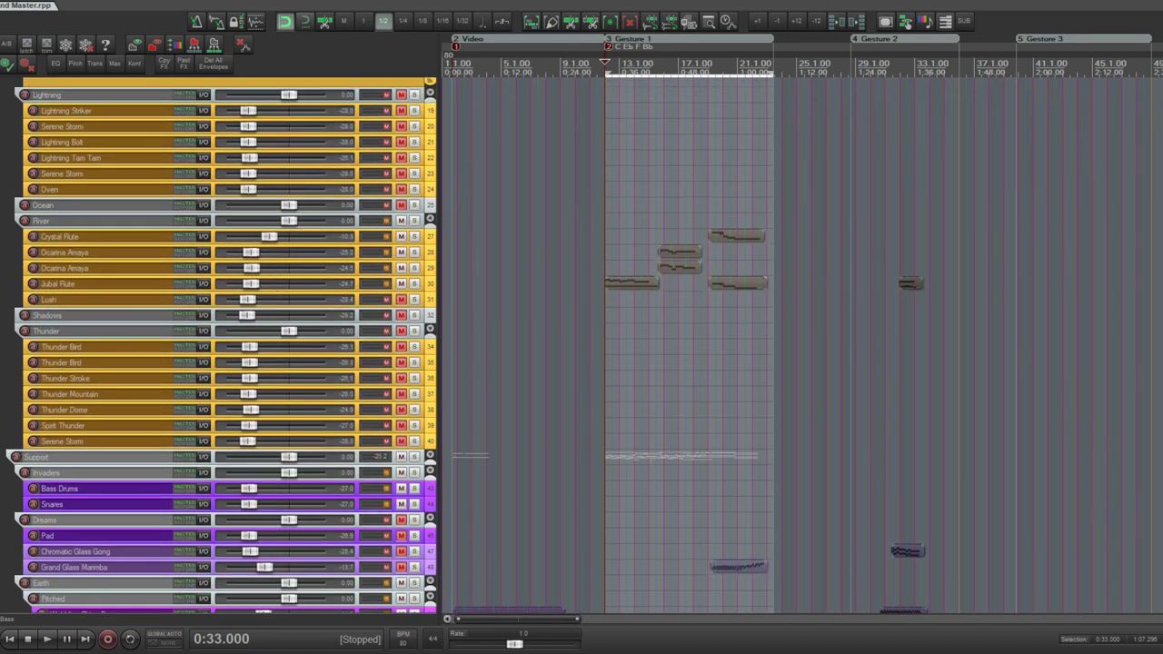
scroll(218, 345, up, 5)
scroll(218, 345, down, 7)
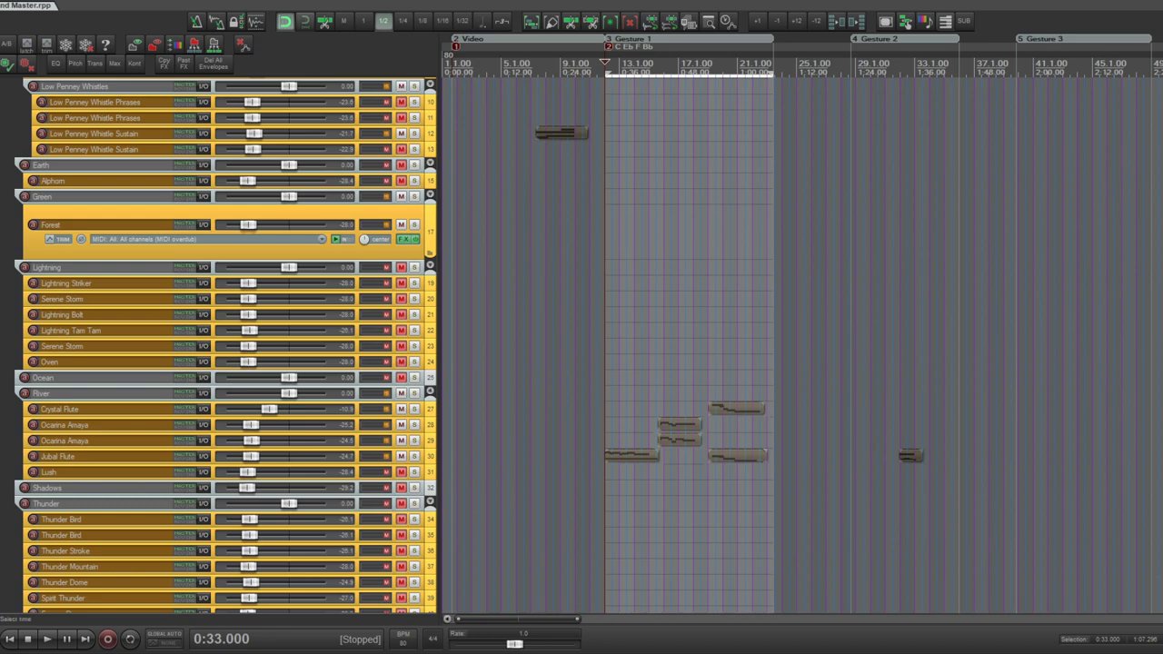
scroll(1040, 312, up, 3)
scroll(1040, 312, down, 1)
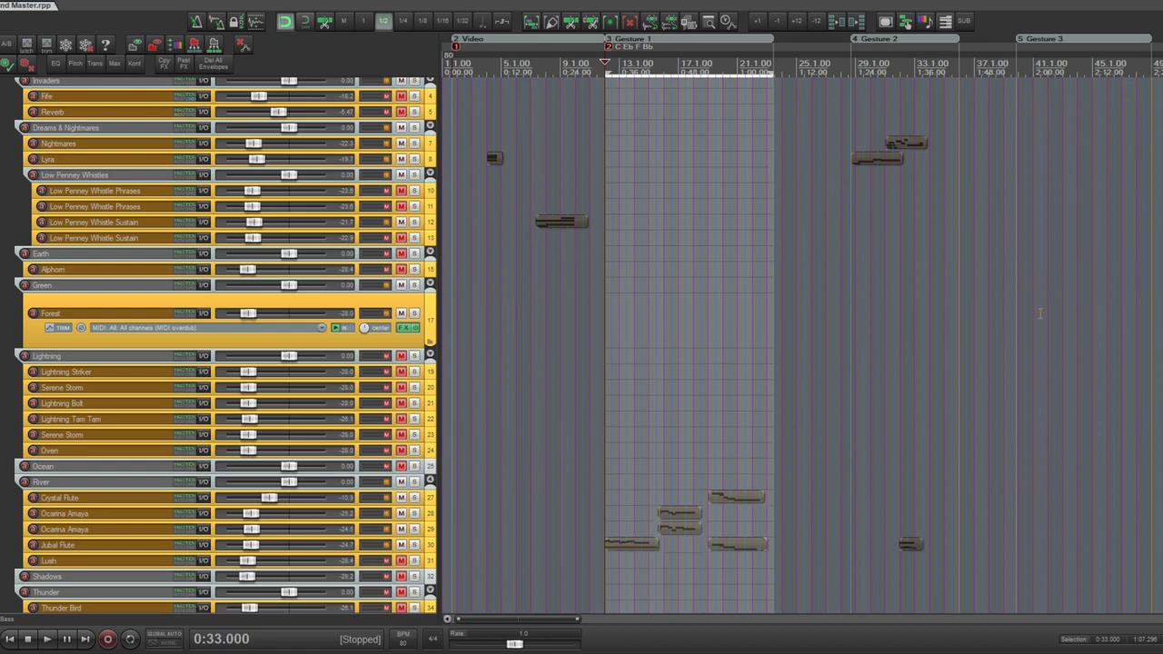
click(415, 482)
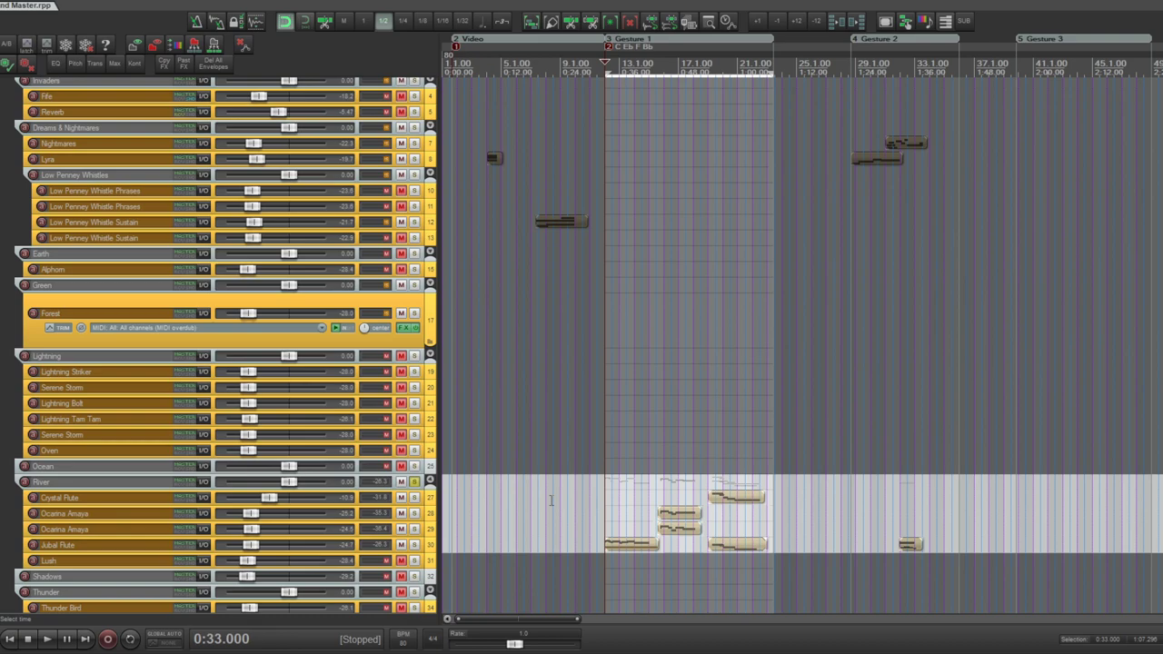
key(space)
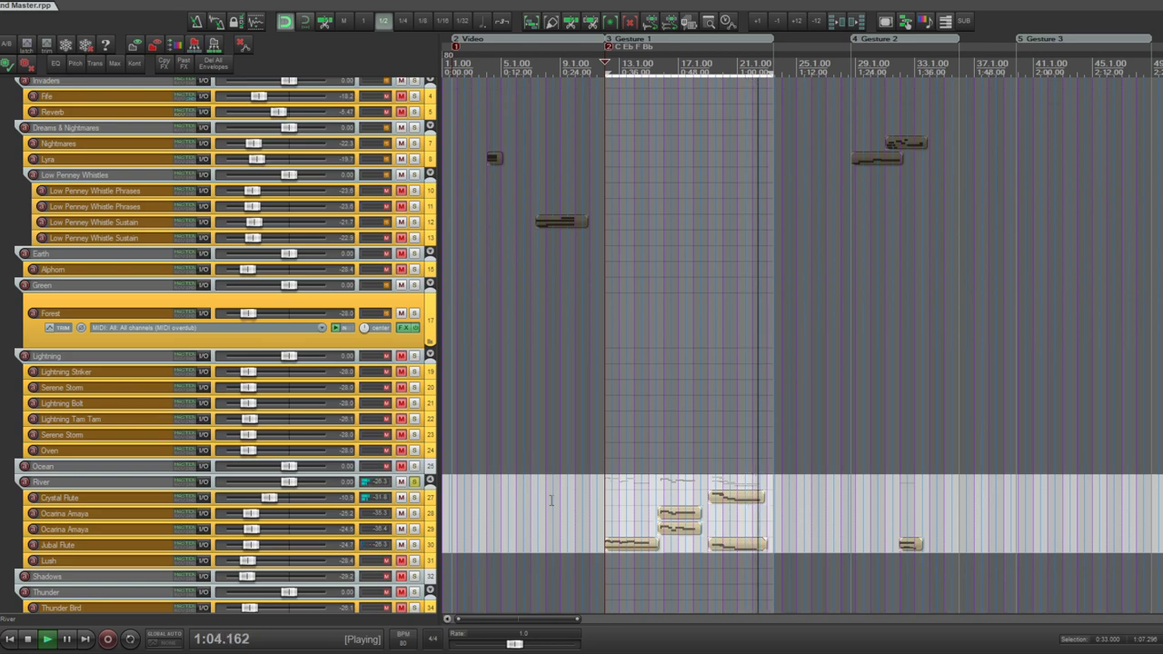
key(space)
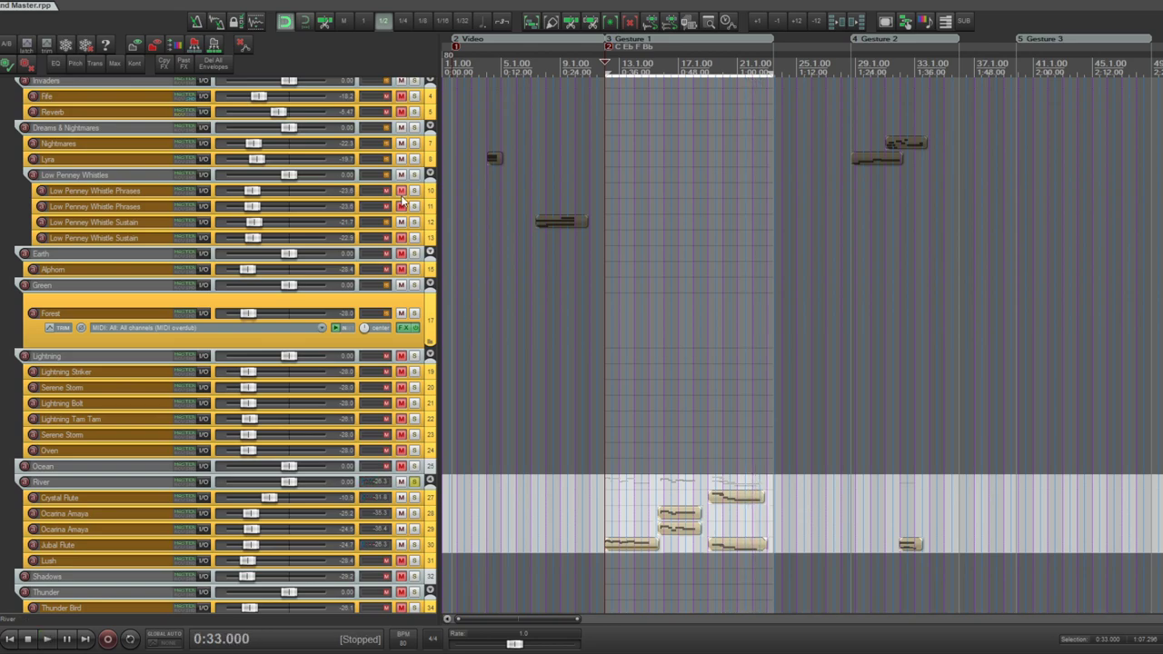
- Solo the Green and River support folders alongside the soloed River leads
scroll(582, 345, up, 3)
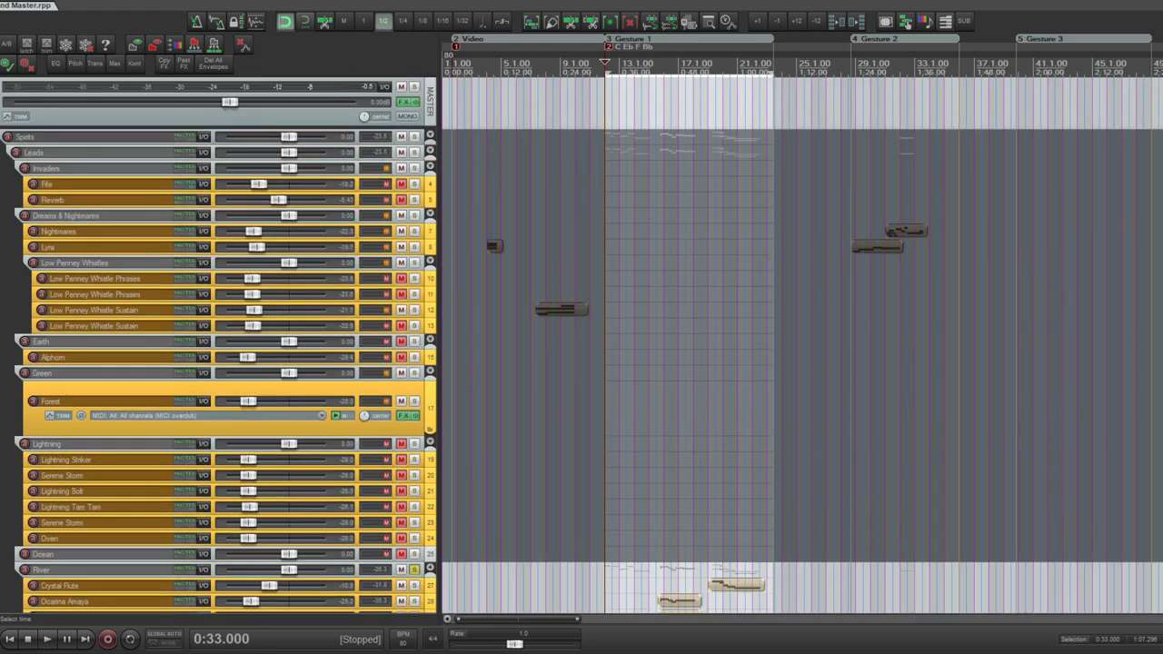
scroll(581, 345, down, 5)
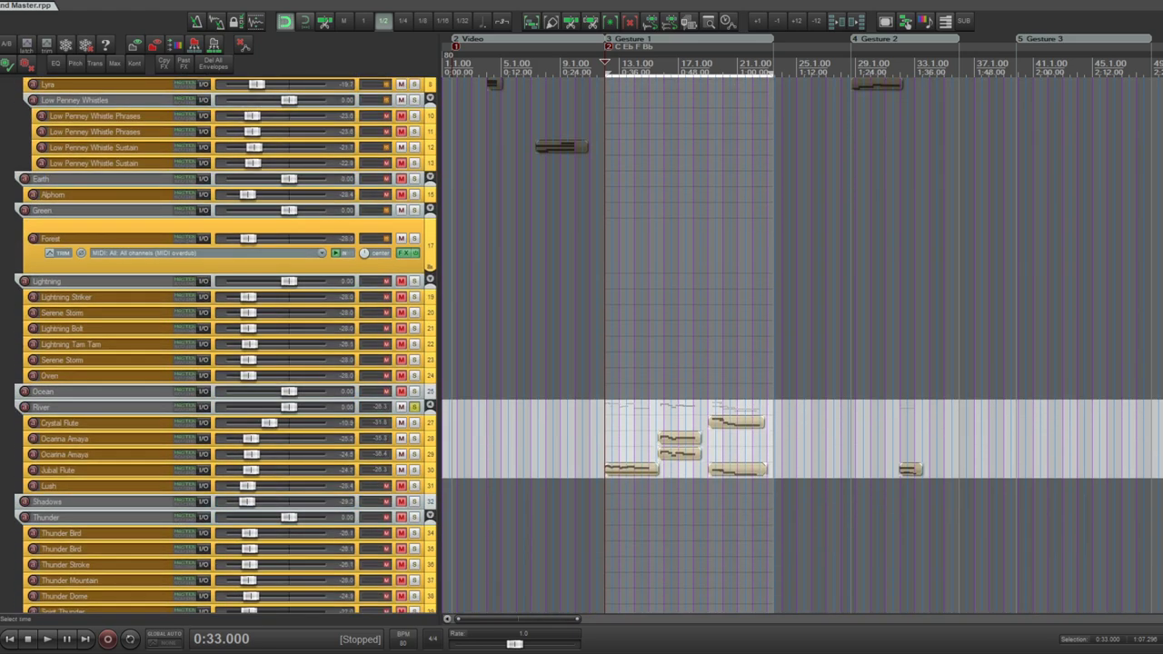
scroll(582, 345, down, 12)
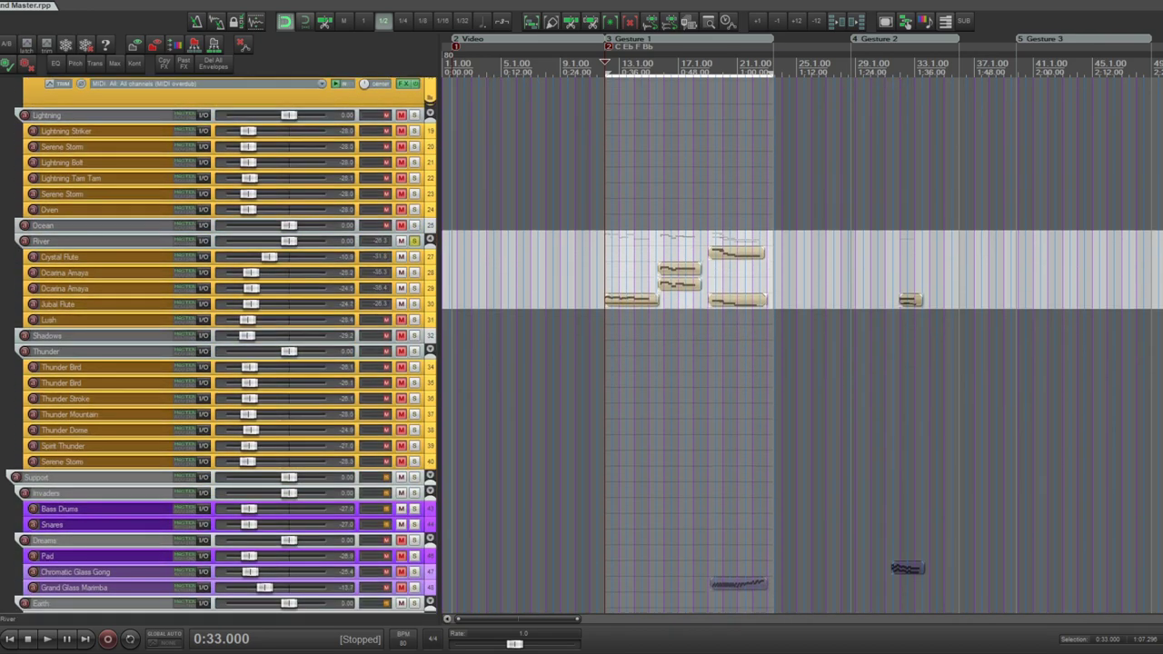
scroll(581, 345, down, 12)
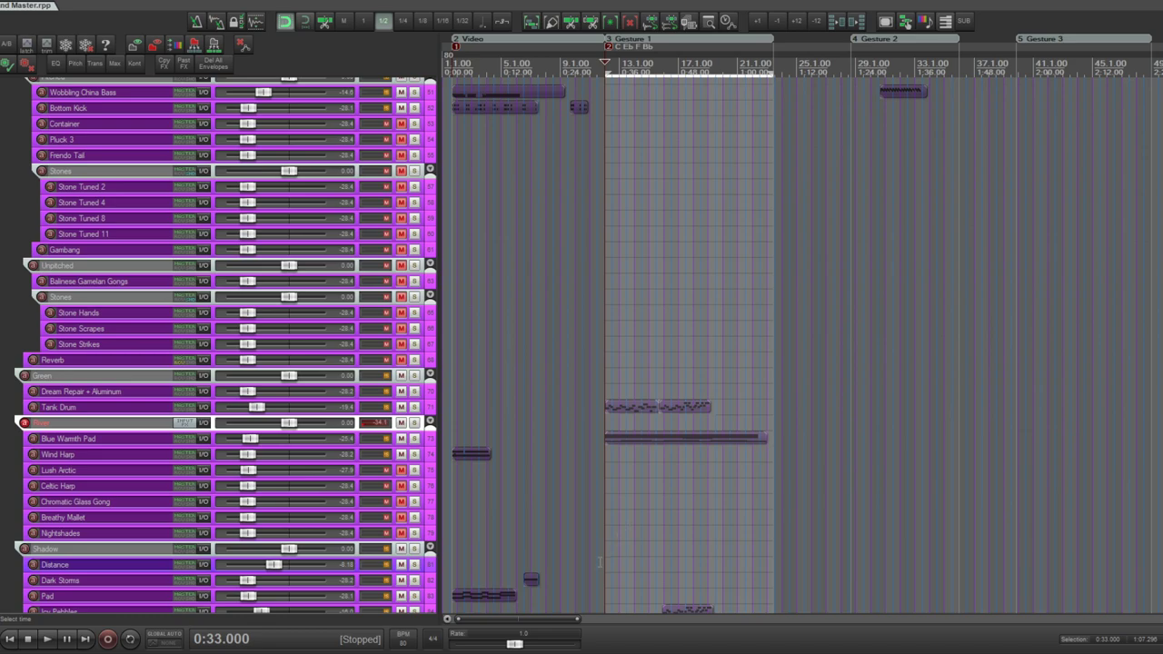
click(415, 375)
click(415, 423)
- Add the Island Bass folder to the soloed tracks and play the combined parts through Gesture 1 from 0:33
scroll(418, 432, down, 10)
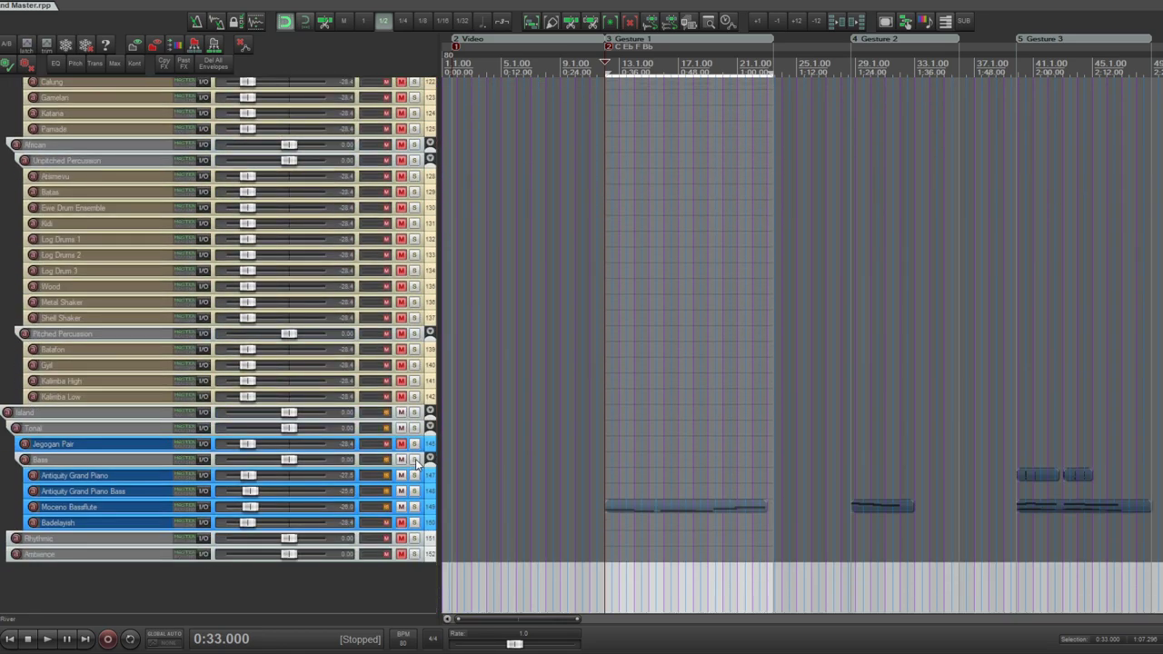
click(414, 459)
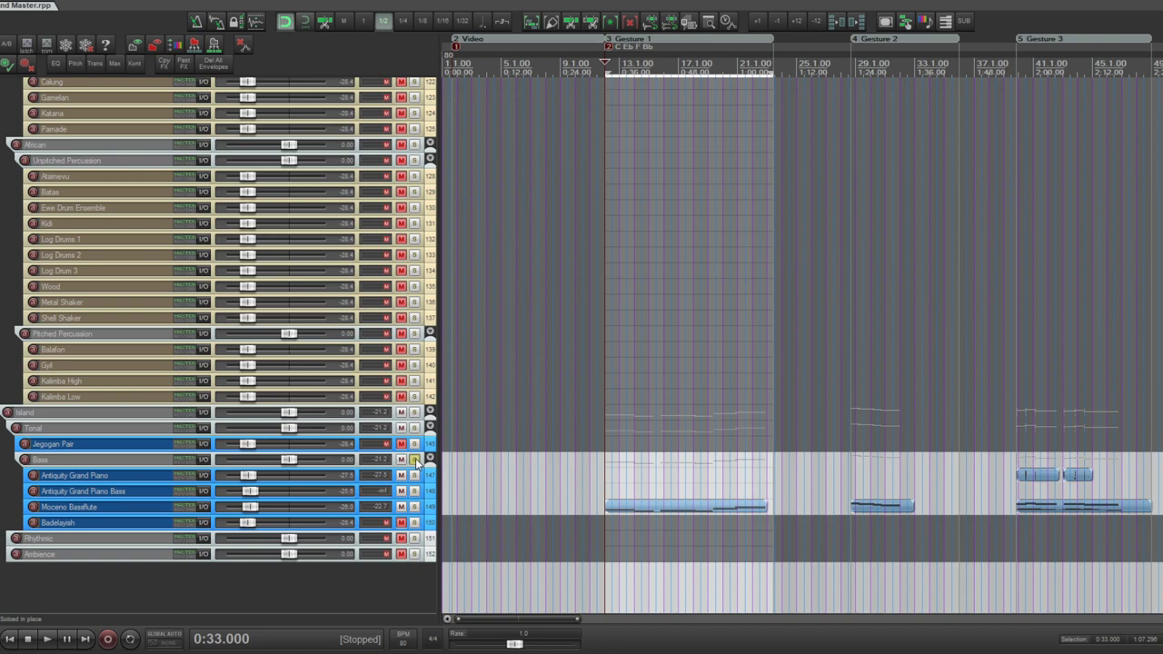
key(space)
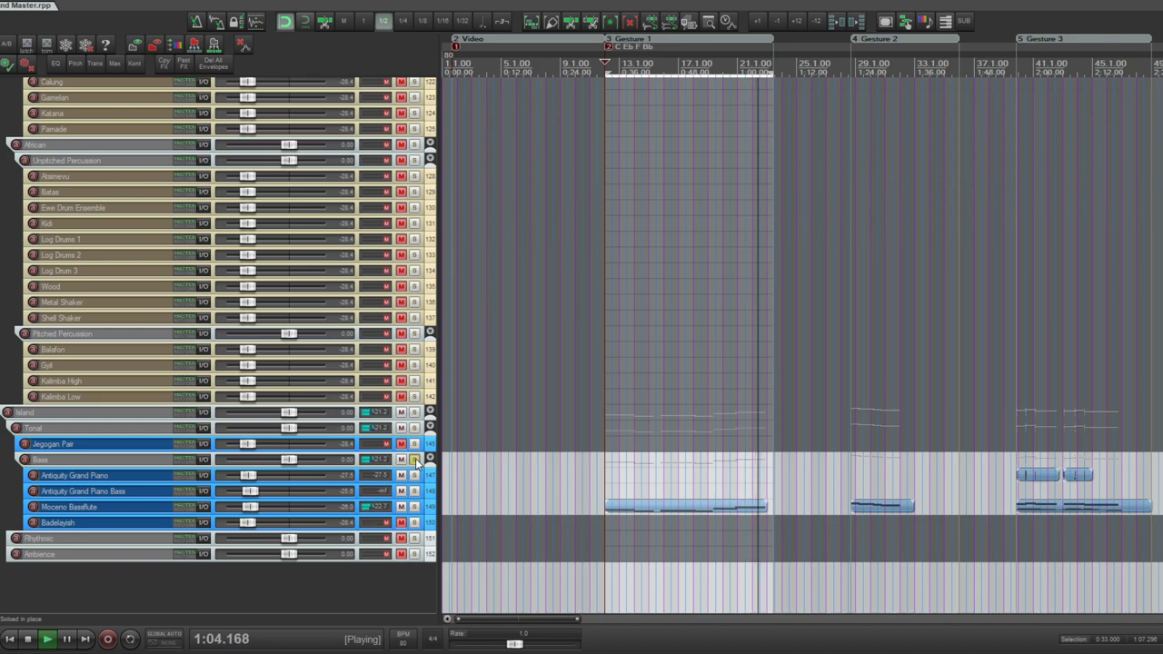
key(space)
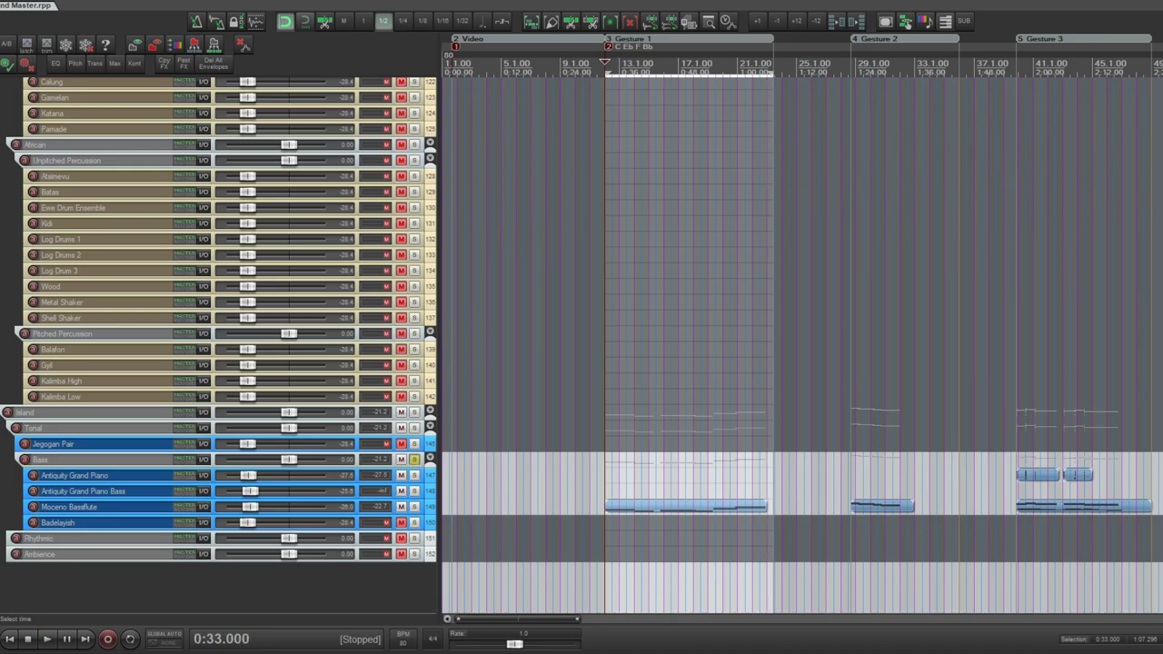
- Examine the lead, support and Dahan percussion tracks to compare which instruments are used and unused in Gesture 1
scroll(218, 345, up, 15)
scroll(218, 345, up, 10)
scroll(218, 345, down, 8)
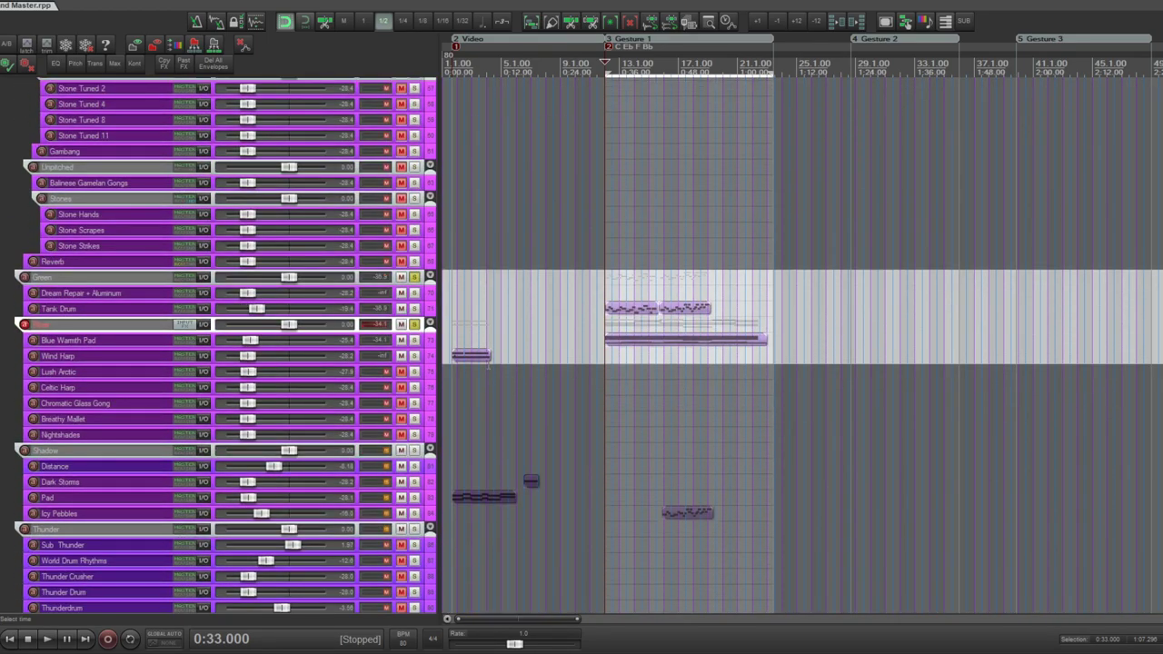
scroll(218, 345, down, 14)
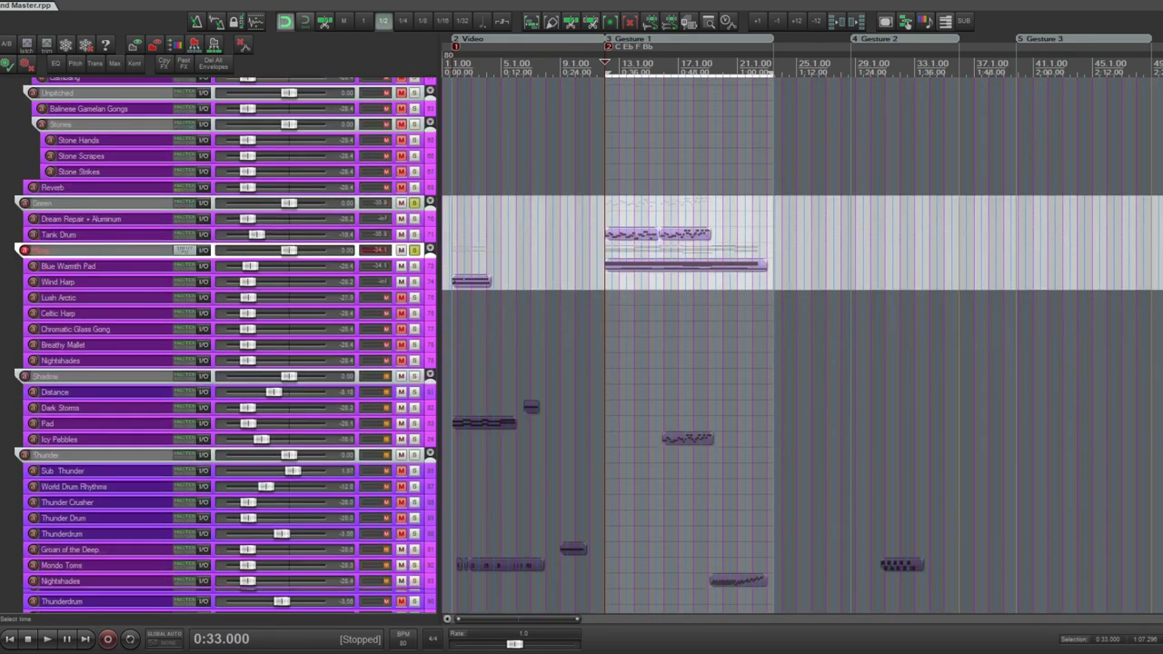
scroll(218, 346, down, 5)
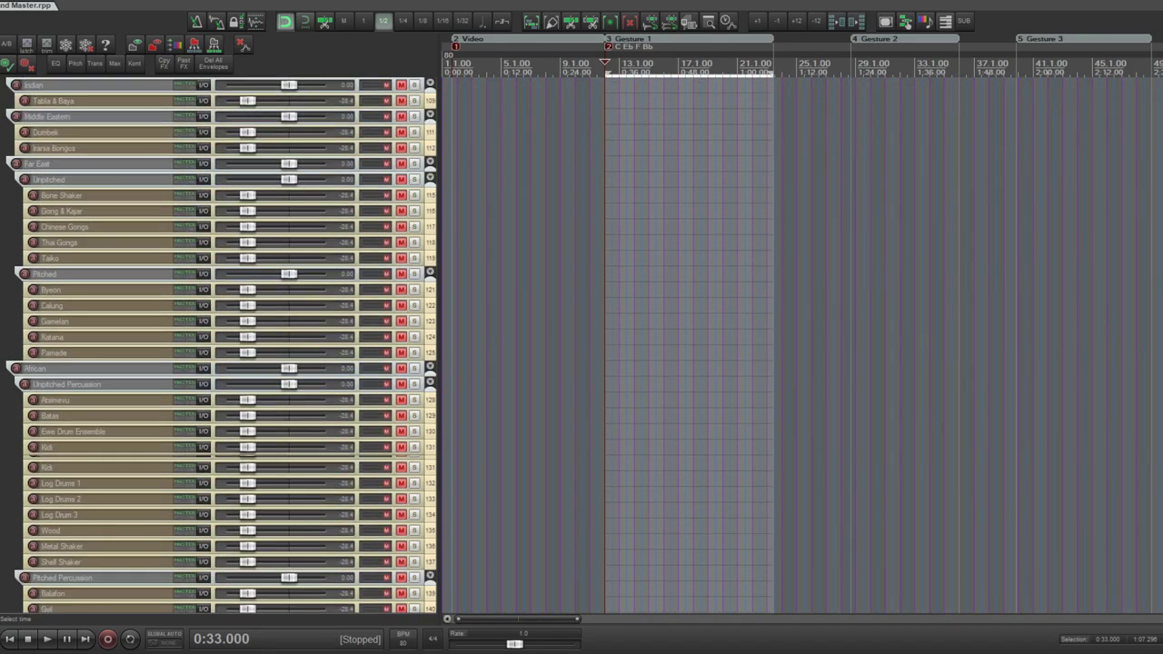
scroll(218, 345, up, 20)
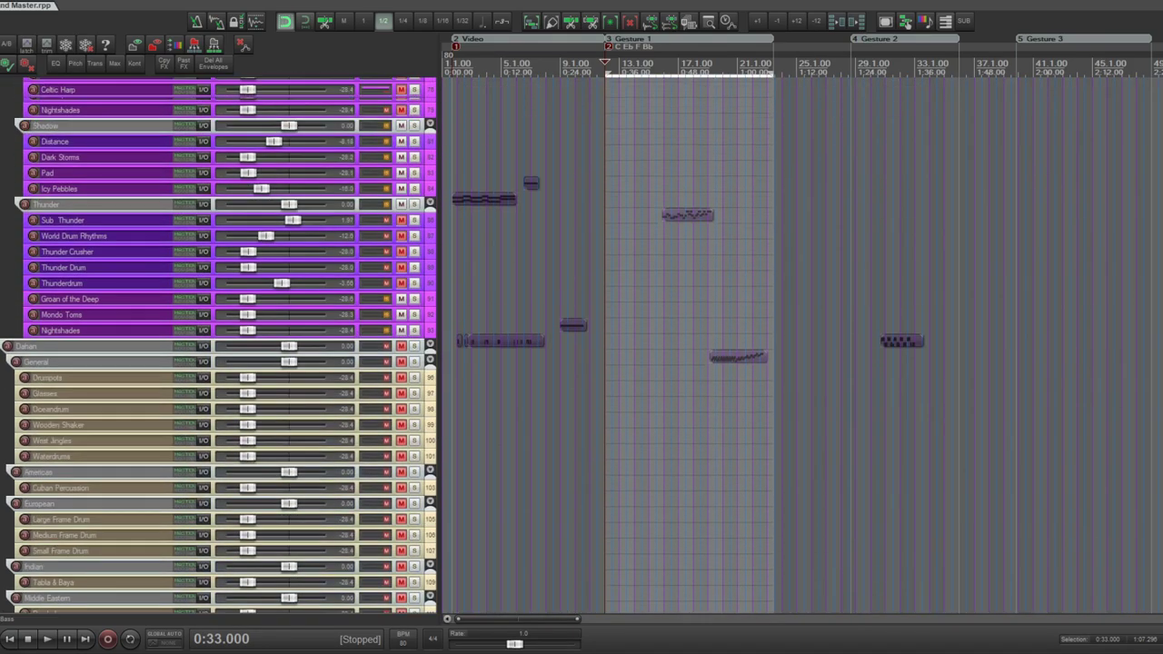
scroll(218, 345, up, 7)
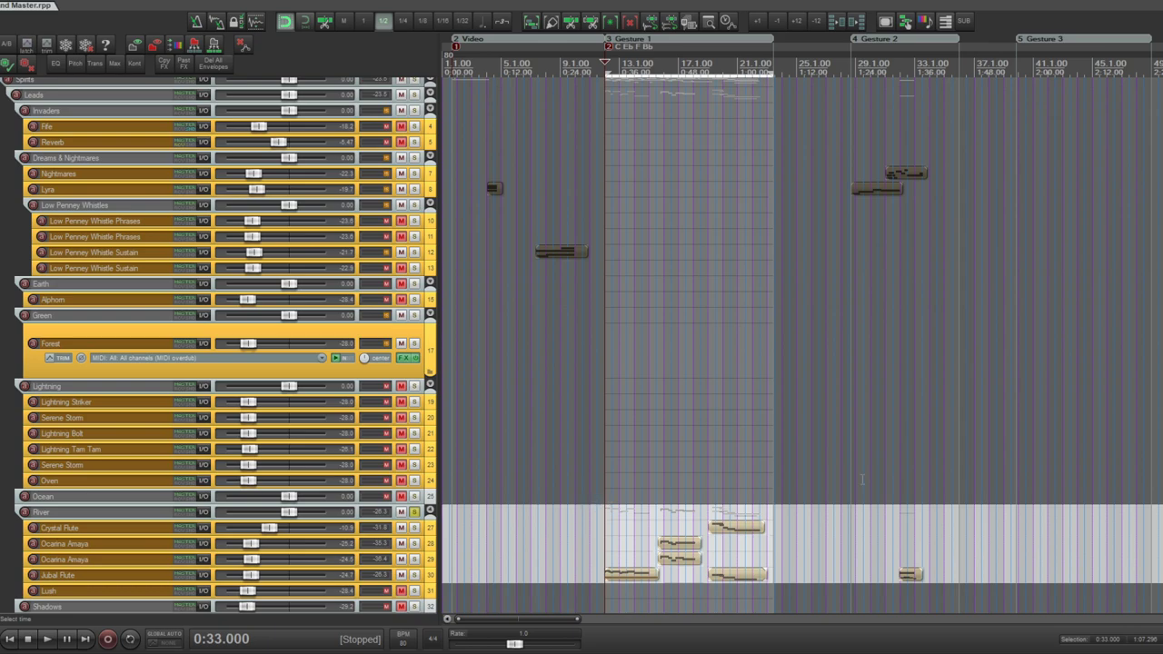
scroll(1049, 215, down, 10)
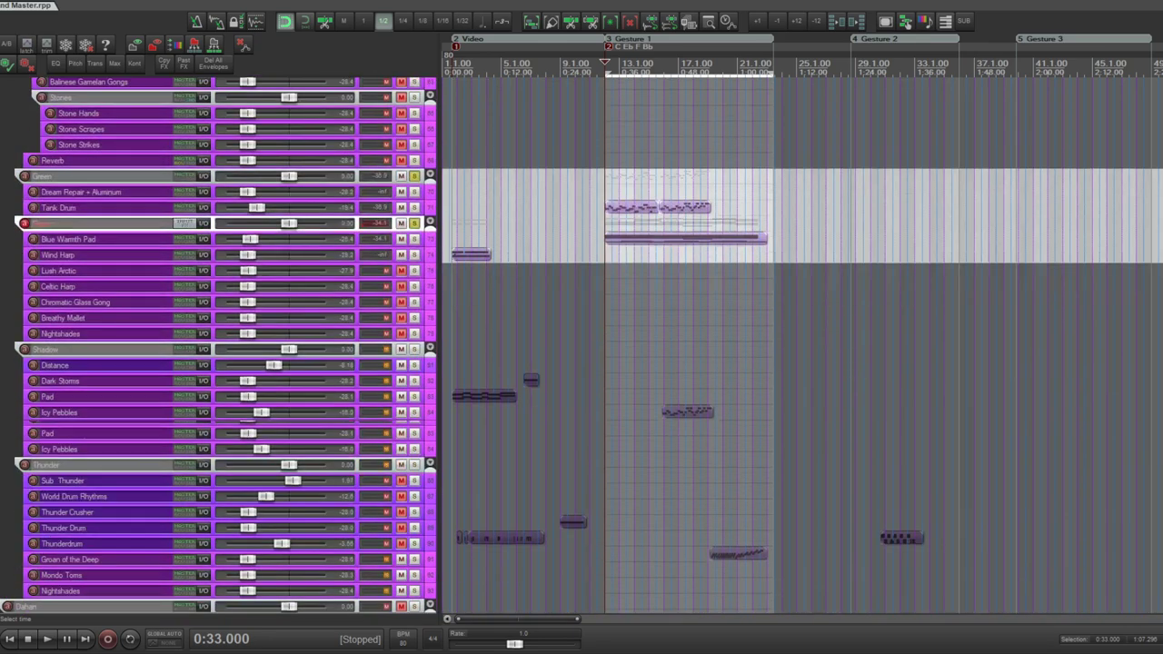
scroll(581, 345, down, 5)
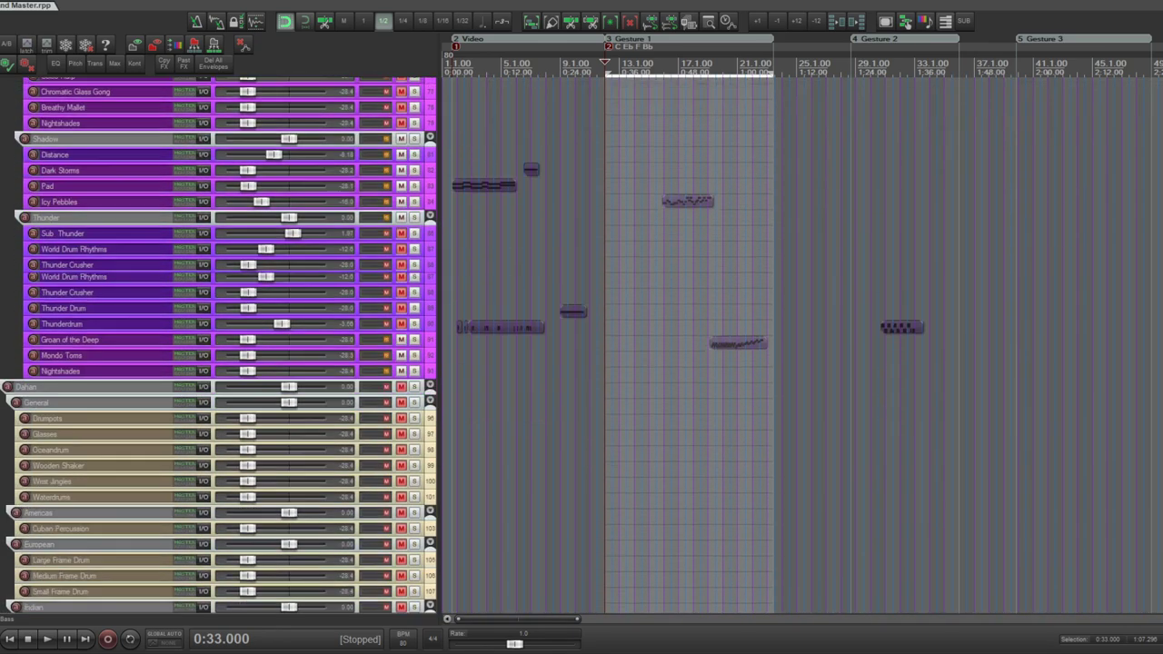
scroll(581, 346, down, 2)
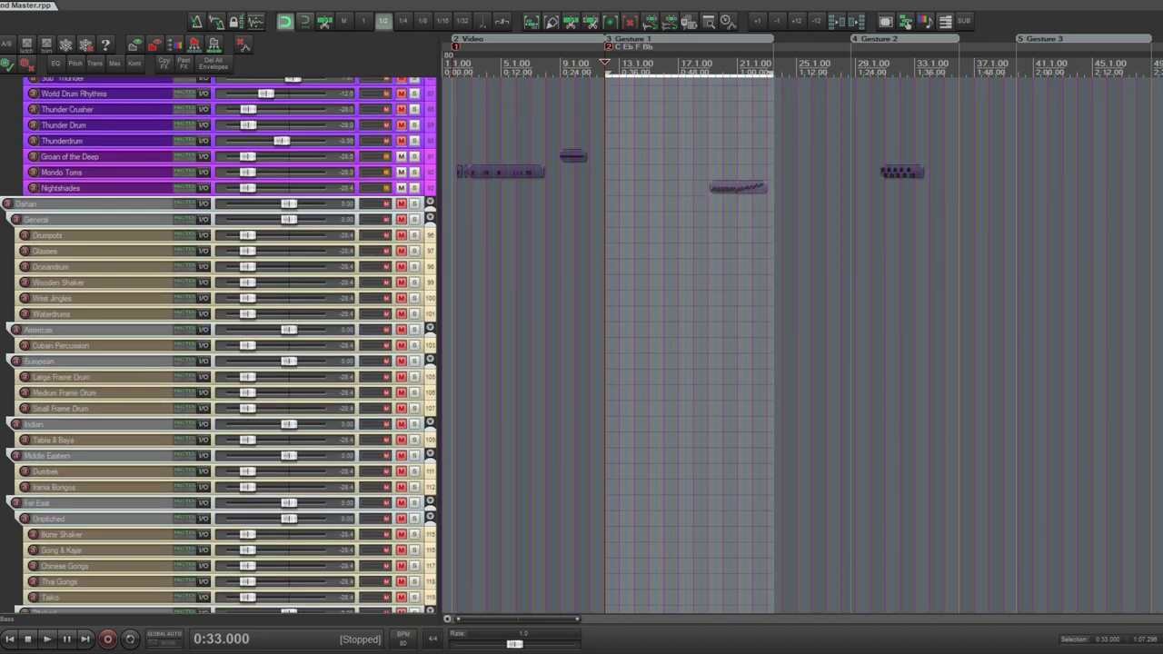
- Examine the Shadow and Thunder support, Dahan percussion and Island bass tracks around the Gesture 1 region
scroll(581, 345, down, 10)
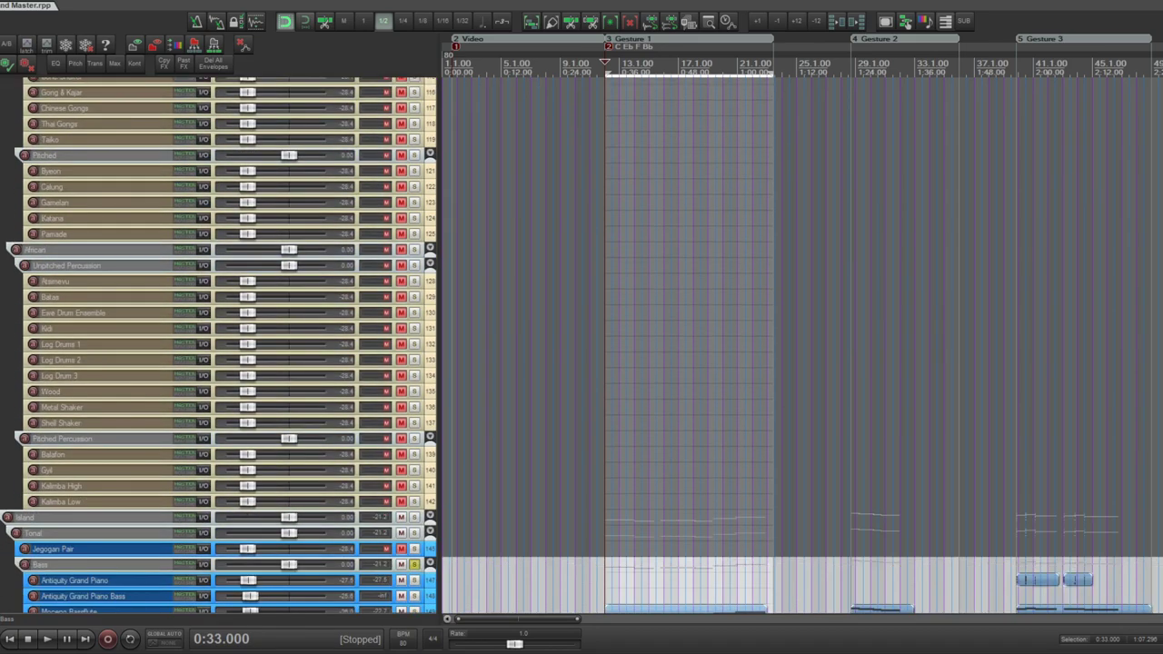
scroll(581, 345, up, 10)
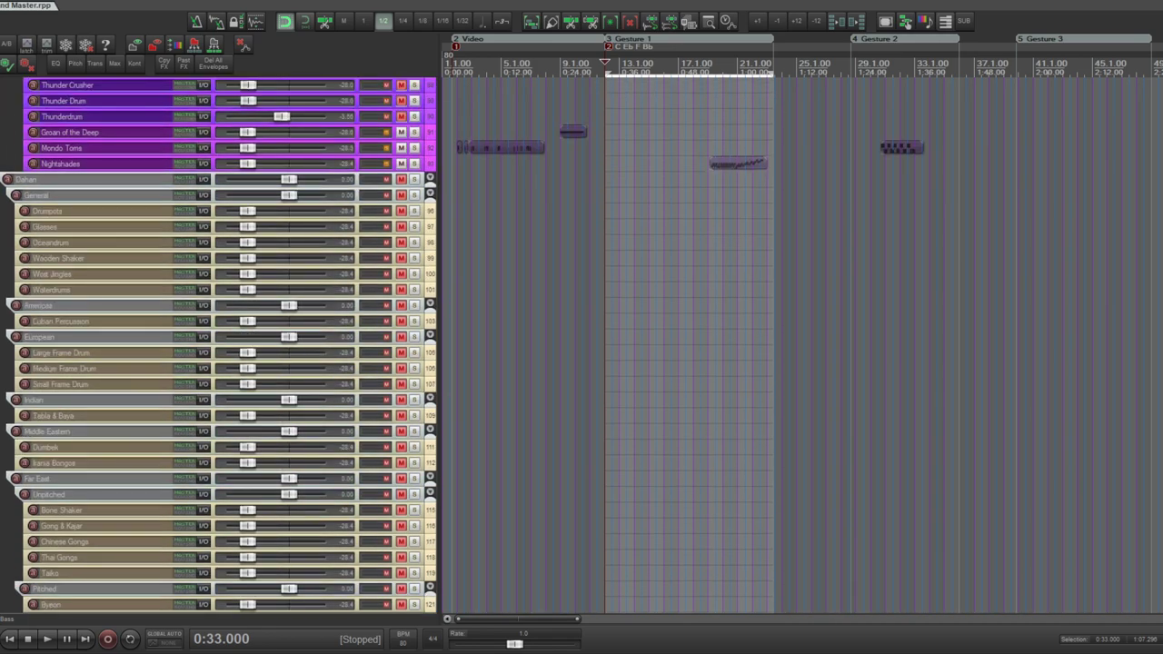
scroll(581, 345, up, 6)
scroll(581, 345, down, 9)
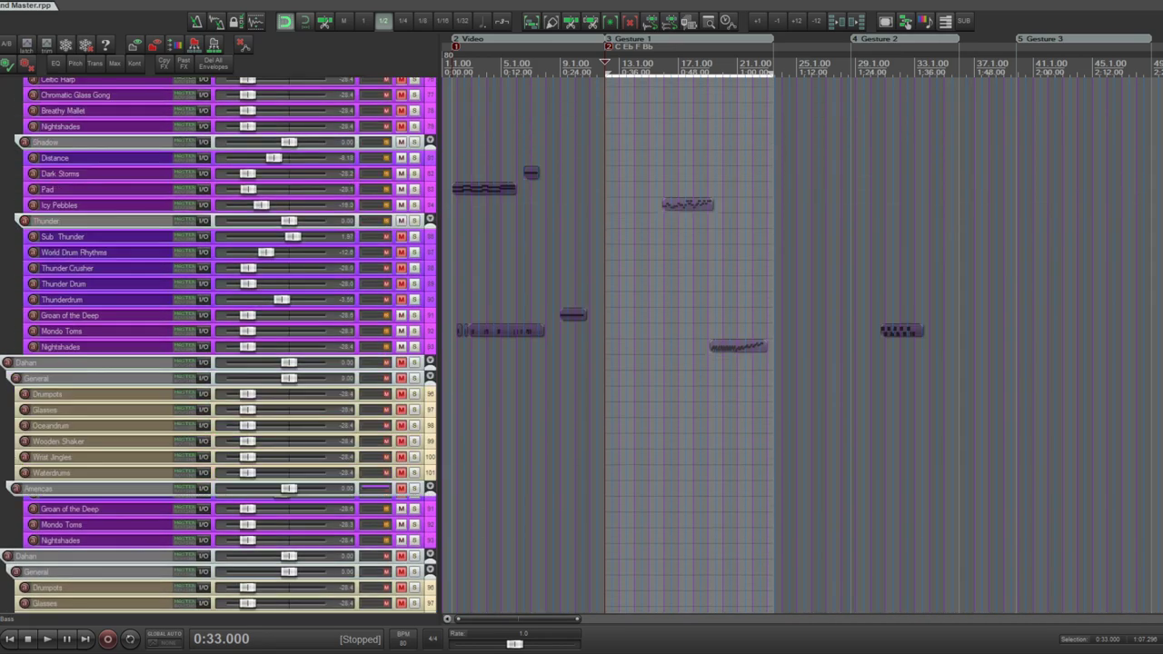
scroll(218, 346, up, 5)
scroll(218, 345, down, 13)
scroll(218, 345, up, 12)
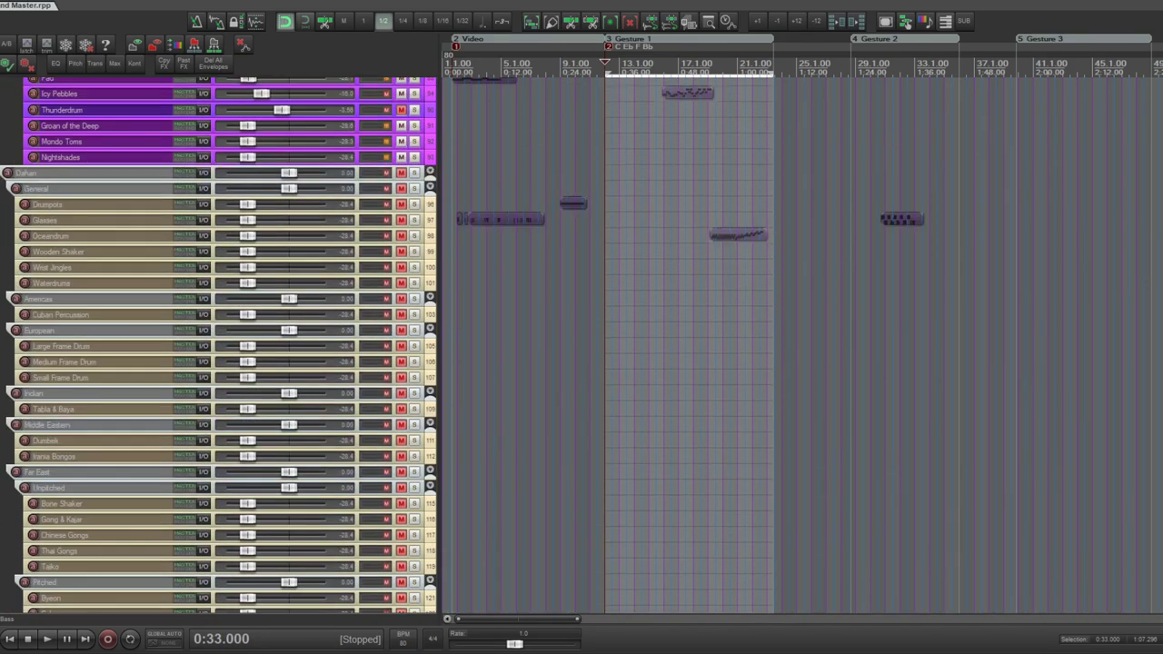
scroll(218, 345, down, 8)
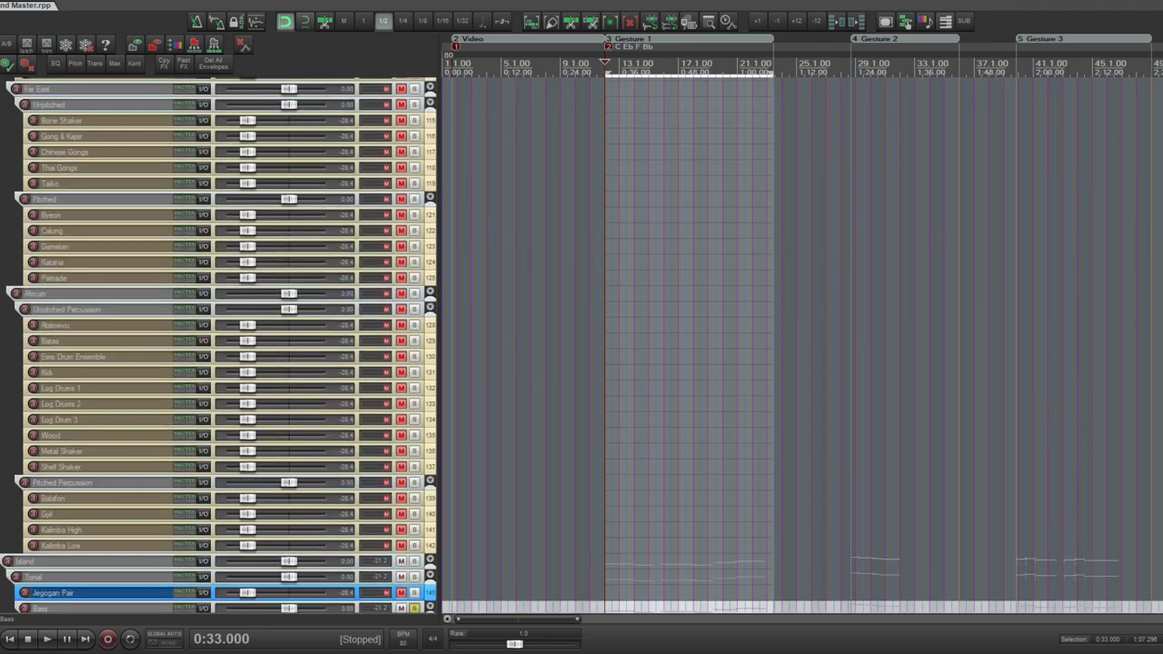
scroll(218, 345, up, 18)
scroll(218, 345, up, 8)
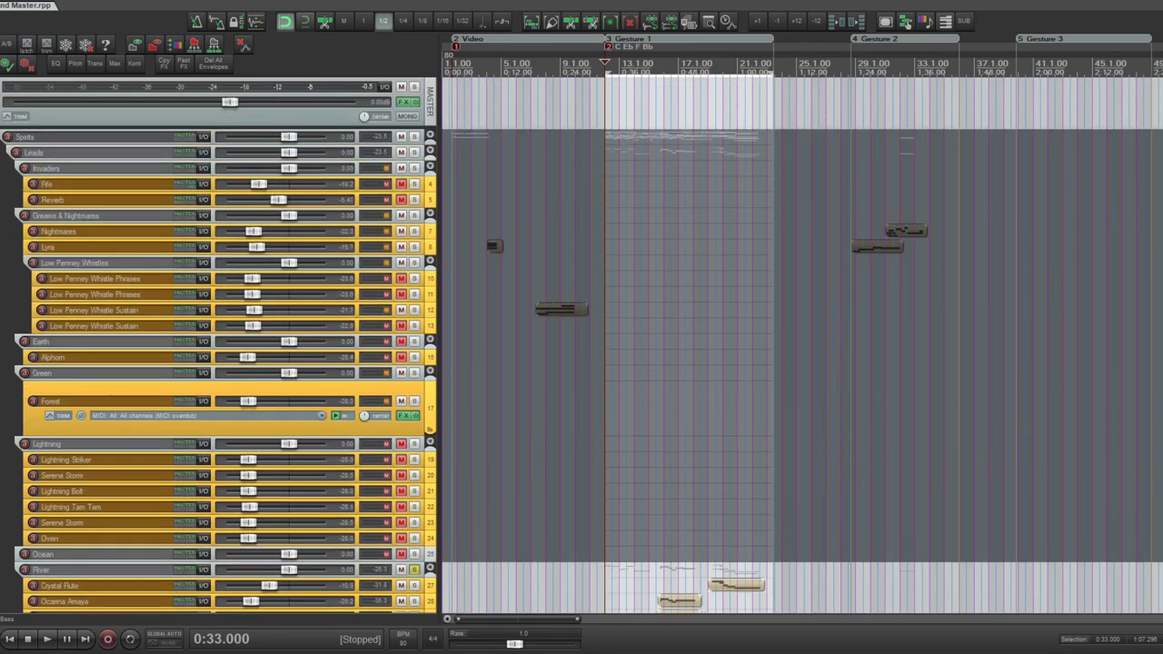
- Select the Invaders region at 9:36, clear all solos, and unmute the Fife and Reverb tracks in the Invaders leads
scroll(218, 346, down, 1)
scroll(769, 230, down, 8)
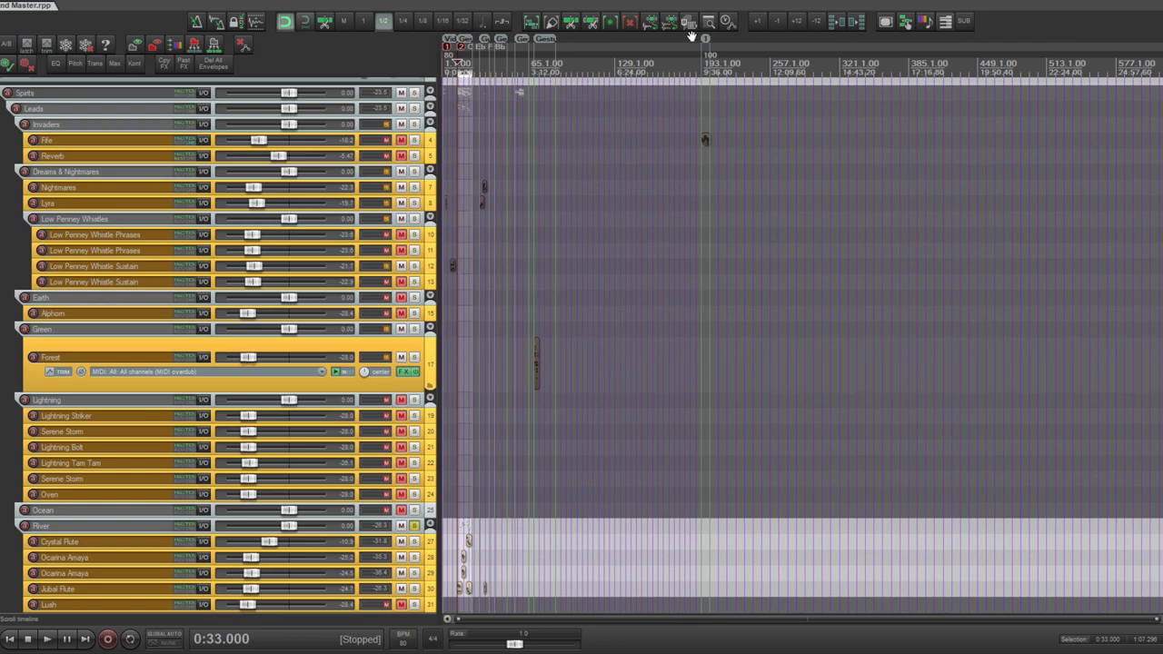
click(705, 38)
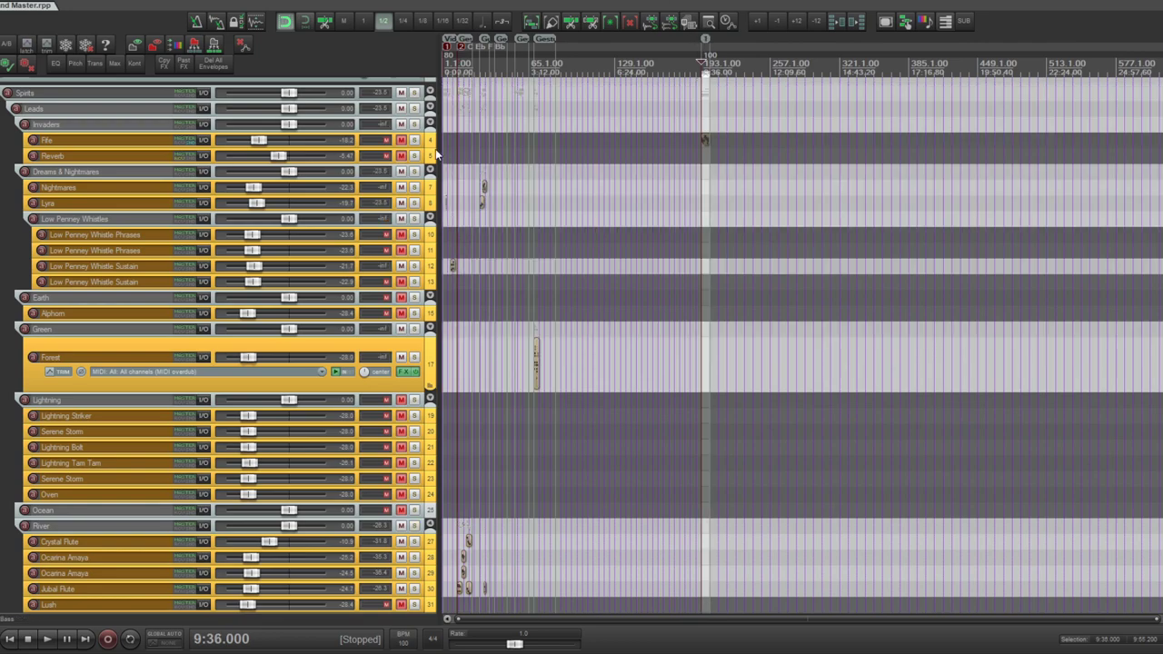
click(402, 141)
key(F5)
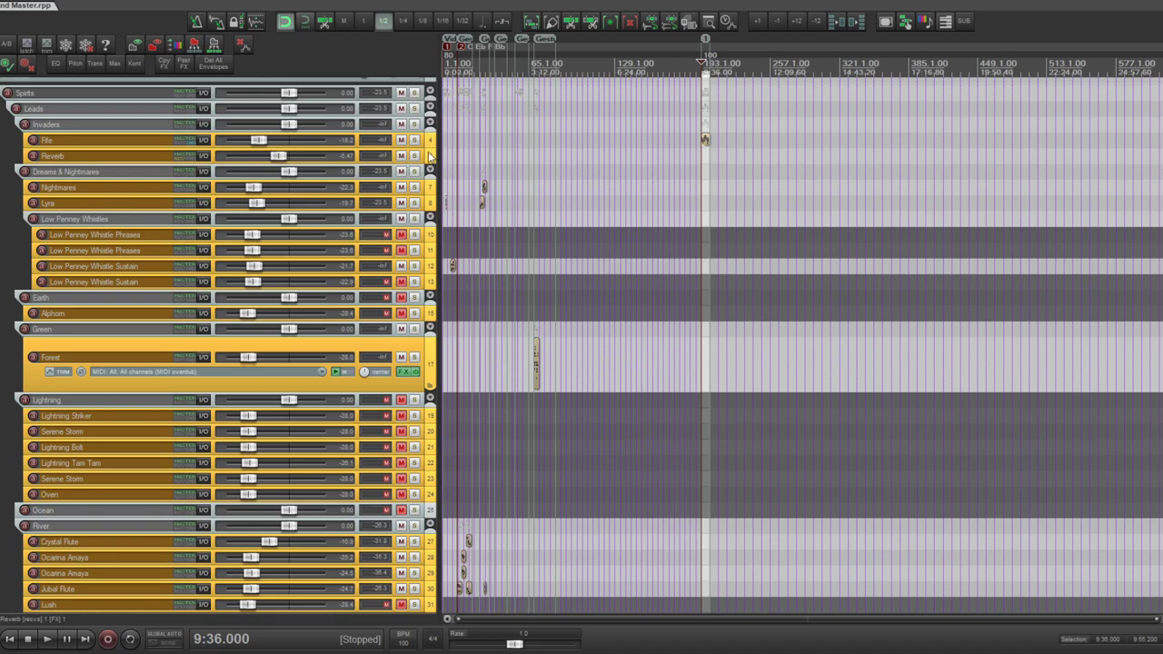
- Select the Invaders folder in the Support group and play its bass drums and snares with the Fife through the Invaders region
scroll(581, 346, down, 20)
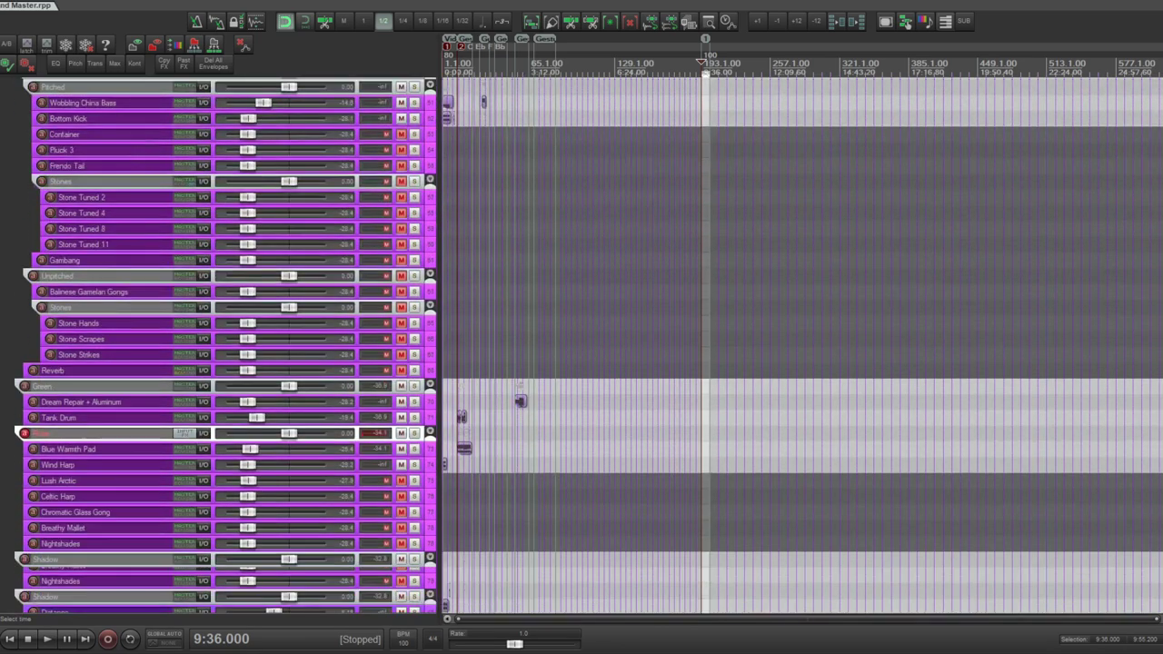
scroll(581, 345, down, 4)
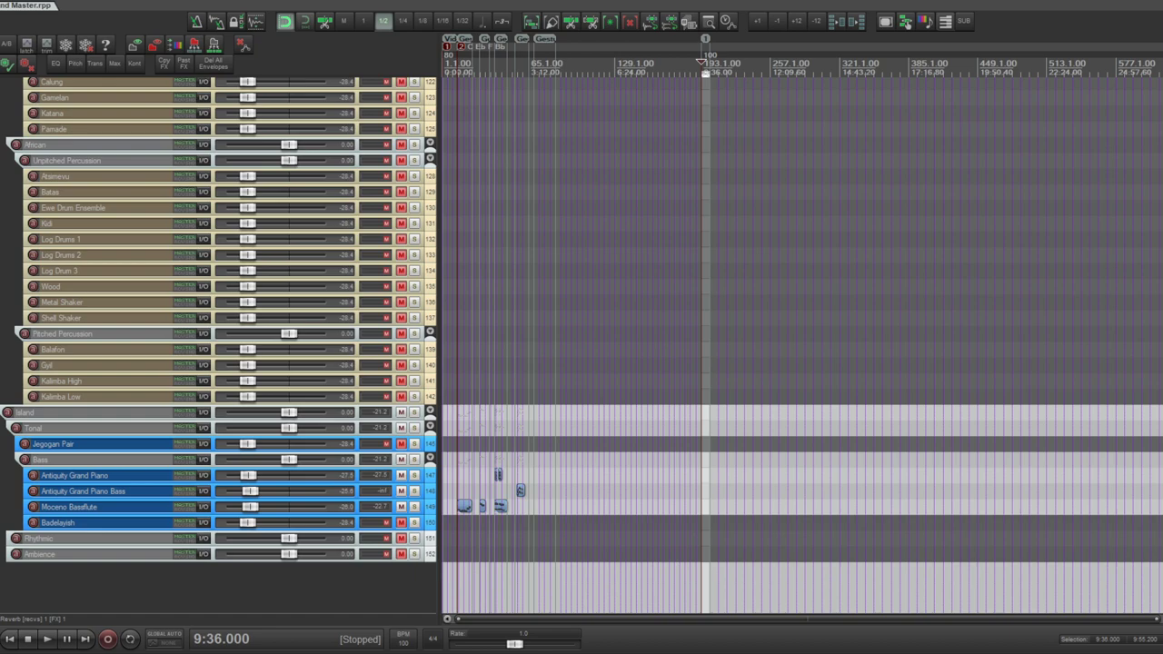
scroll(581, 345, up, 20)
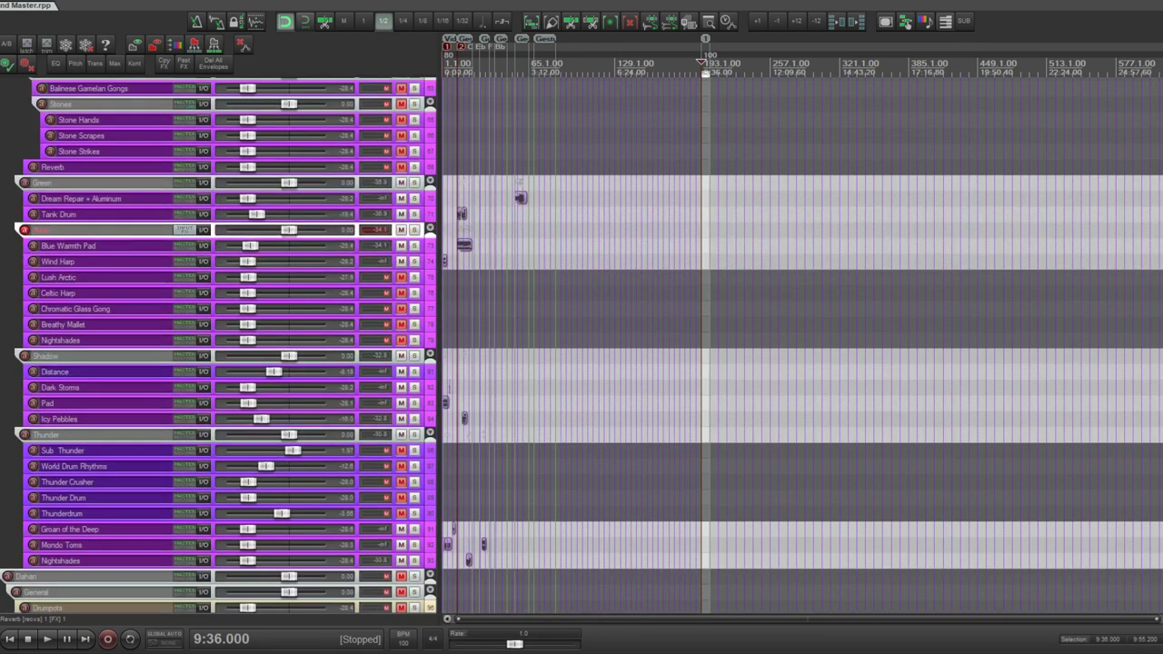
scroll(596, 464, up, 2)
scroll(596, 464, down, 3)
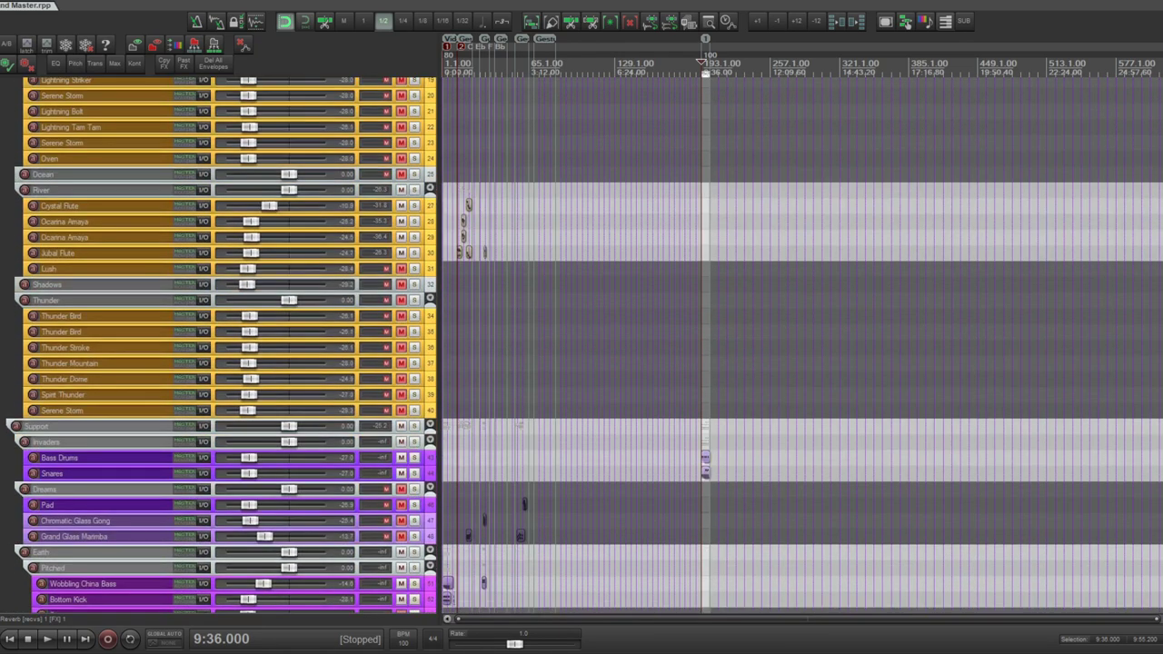
scroll(595, 464, up, 4)
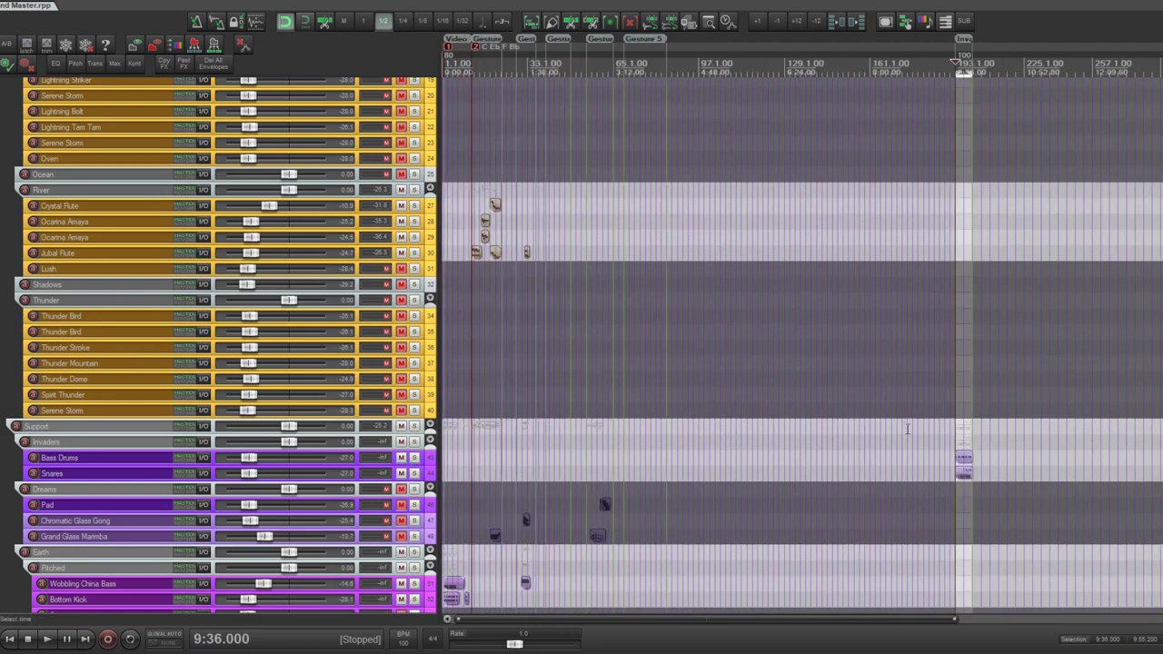
click(952, 439)
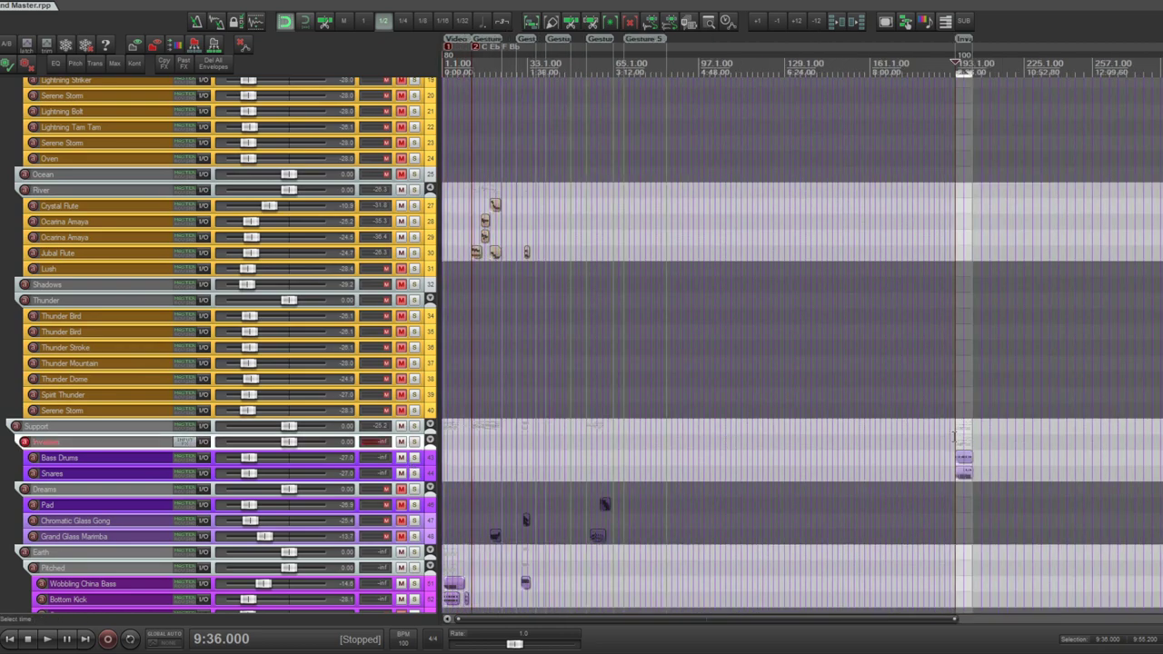
scroll(828, 563, up, 4)
scroll(836, 556, up, 2)
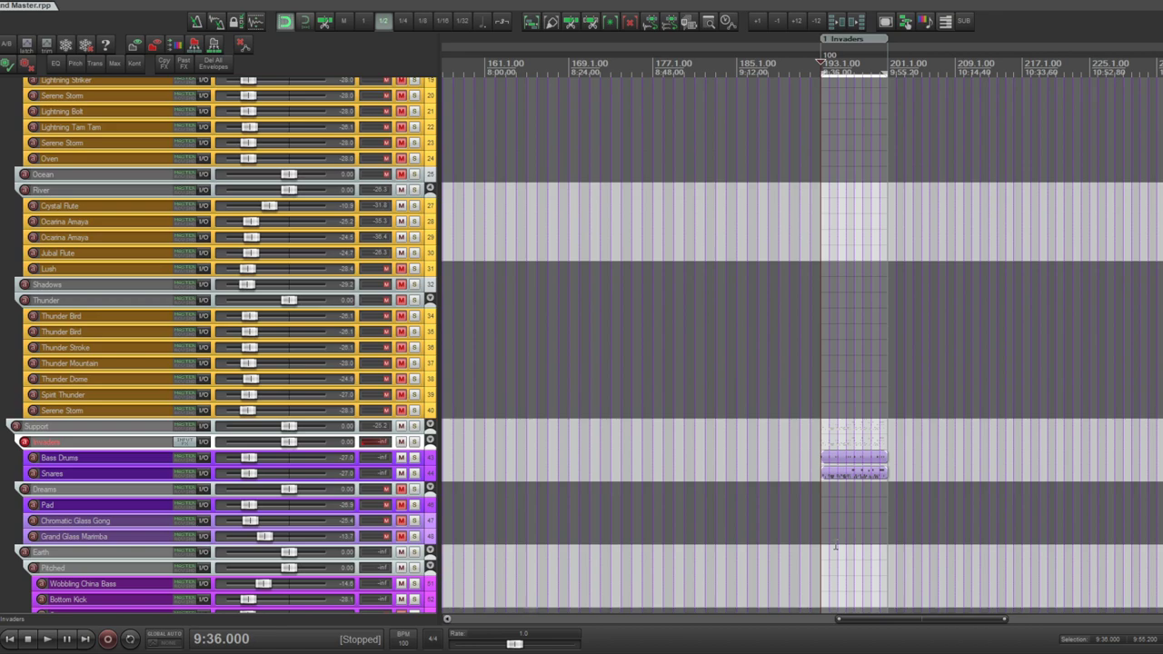
key(space)
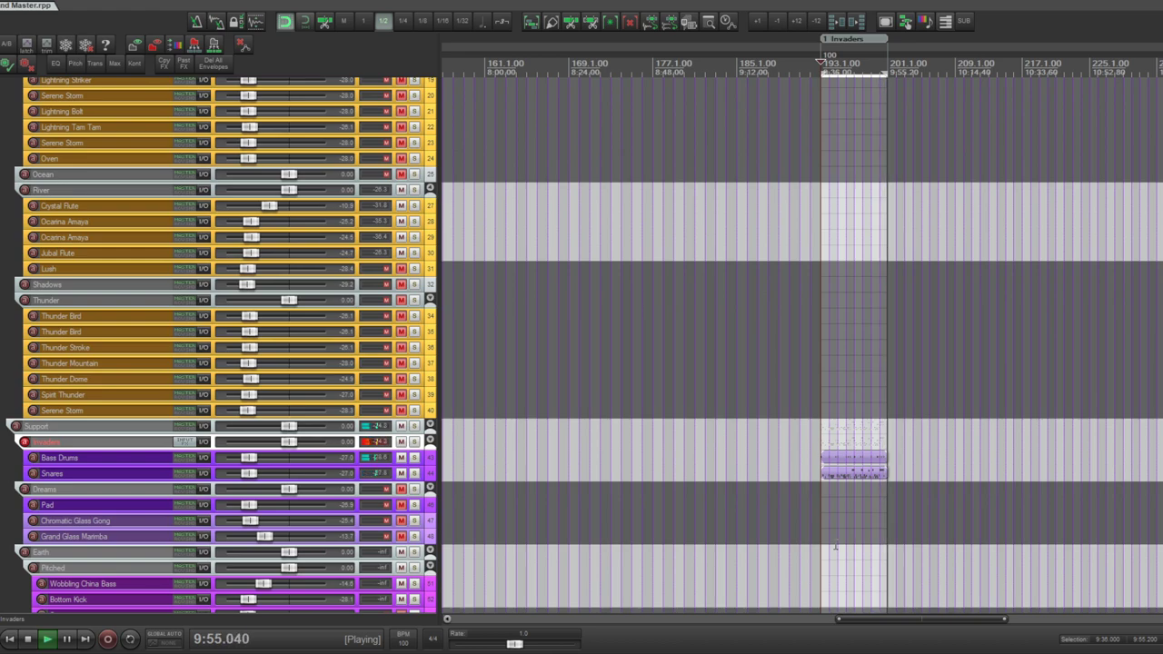
key(space)
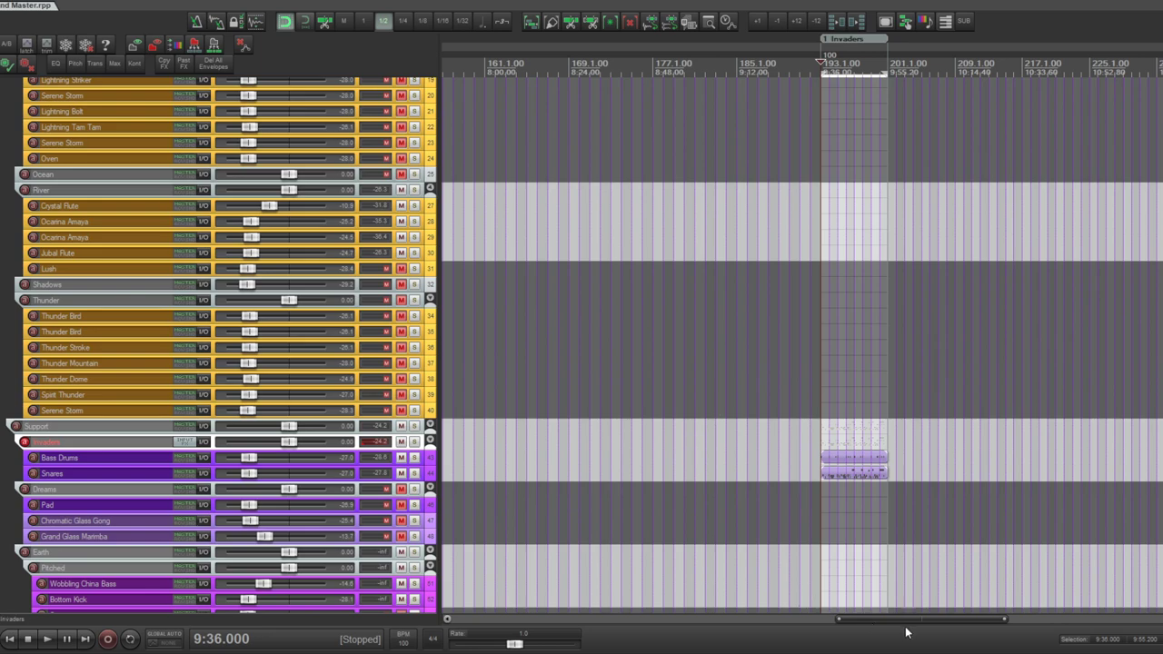
- Select the Forest lead track, then unmute and select the Pad track in the Dreams support folder
scroll(1018, 248, up, 6)
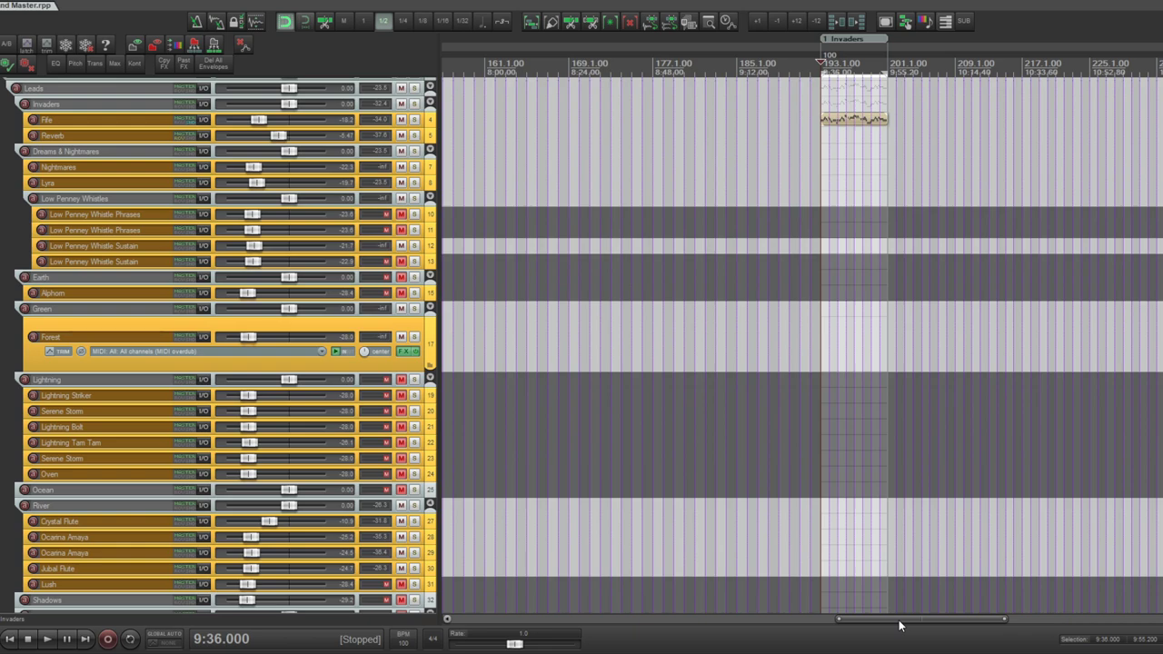
click(822, 346)
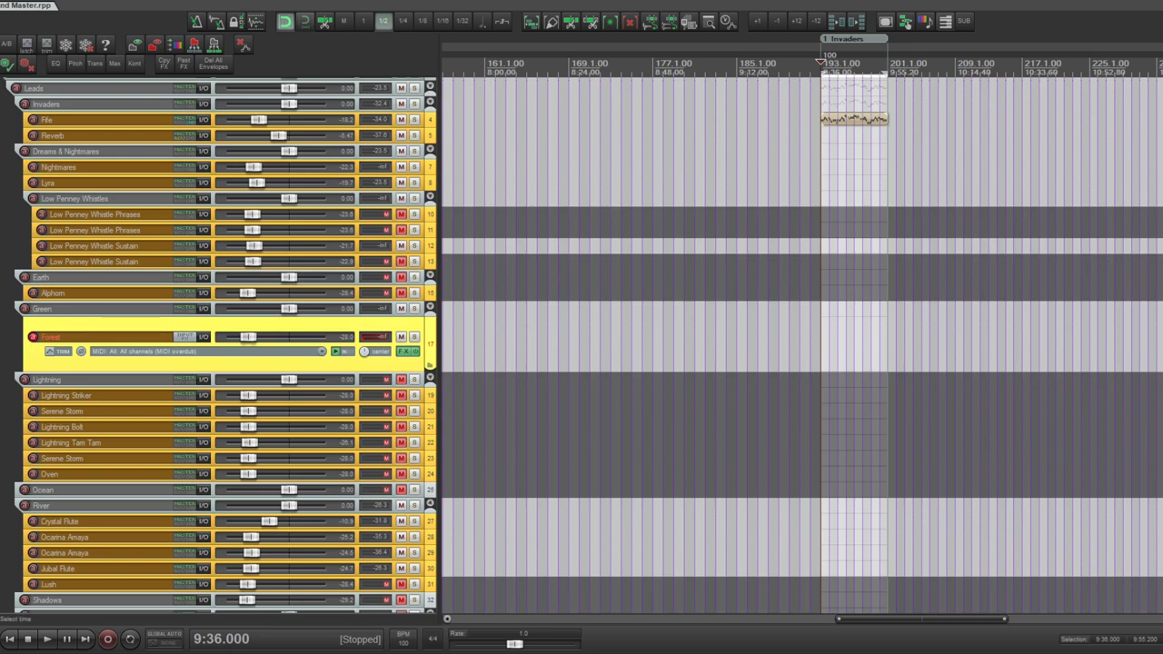
scroll(822, 347, down, 5)
scroll(572, 214, down, 9)
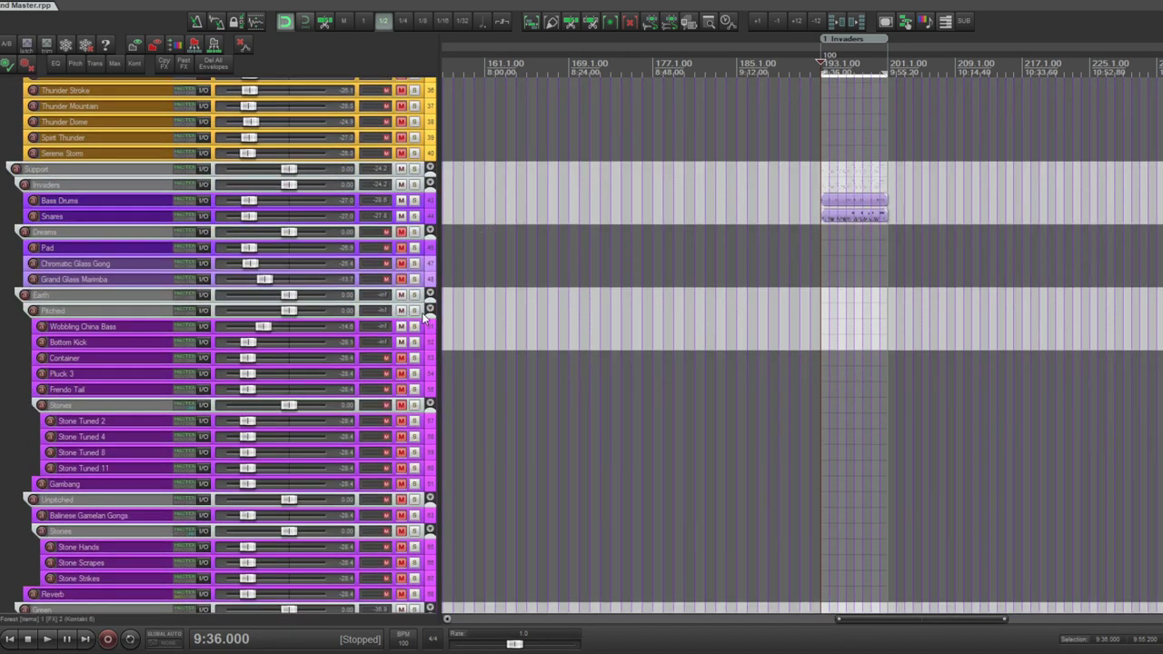
click(416, 249)
click(417, 249)
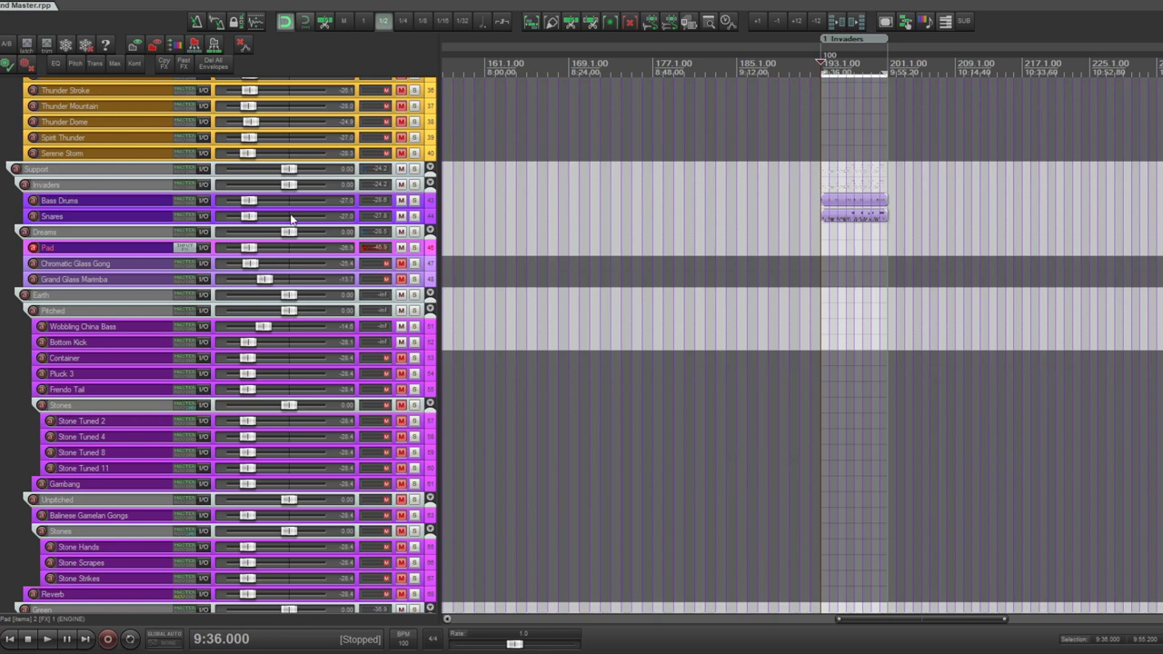
- Select the Blue Warmth Pad track in the River support folder, set its volume to -17.9 dB, and play the Invaders region
scroll(222, 345, down, 8)
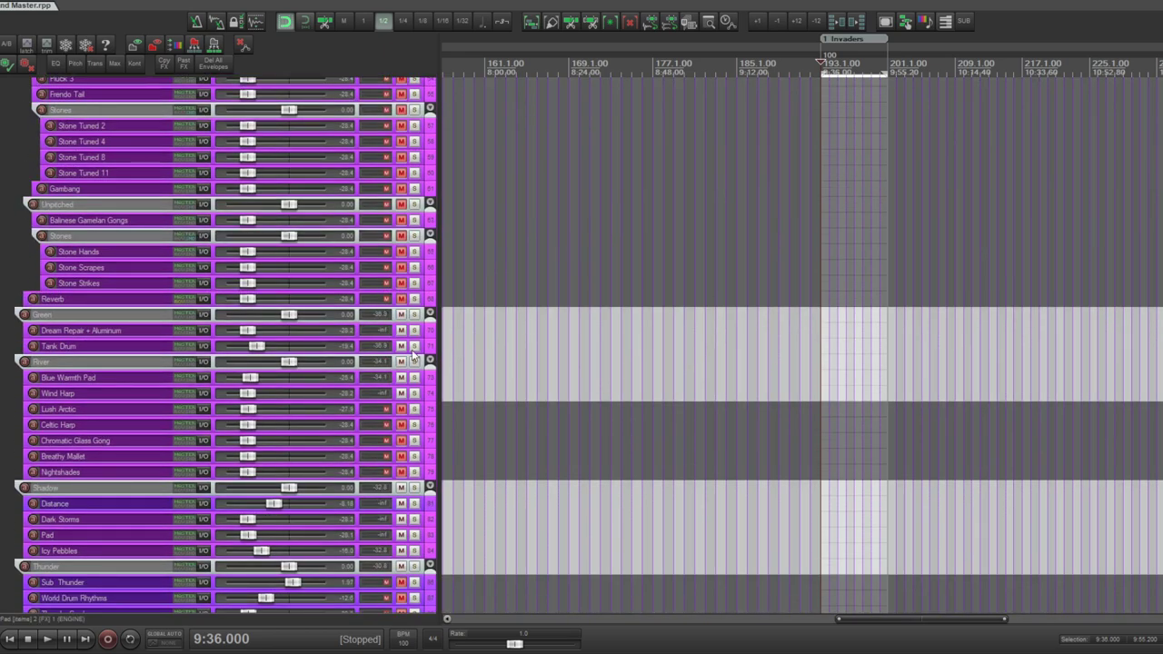
click(433, 379)
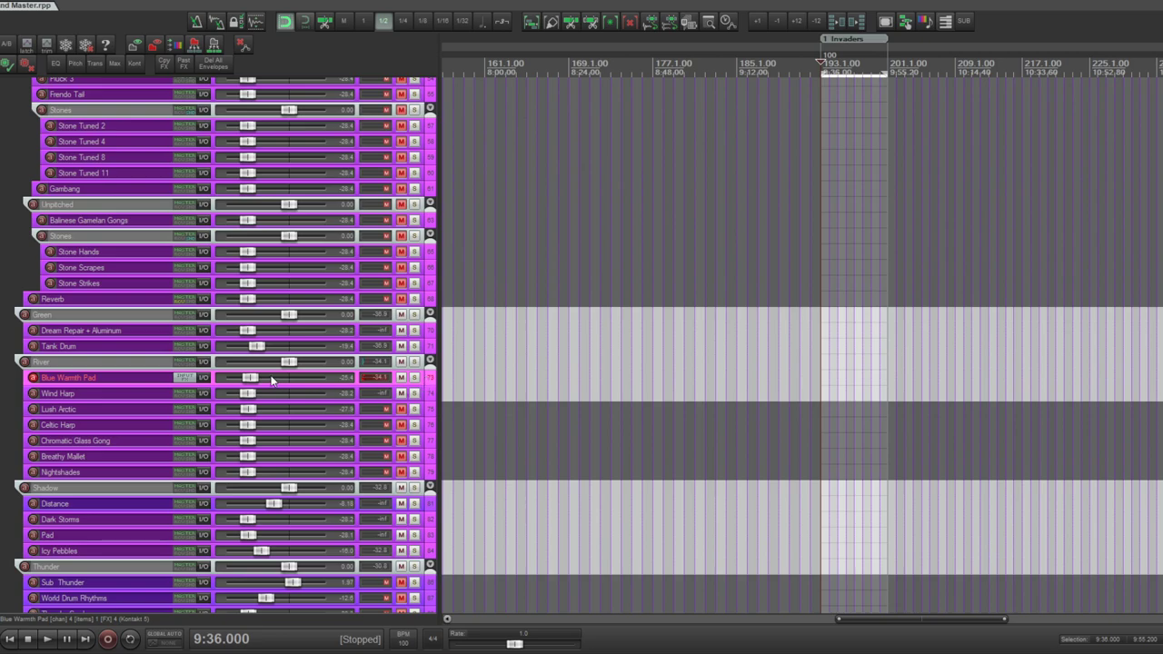
drag(247, 380, 258, 381)
key(space)
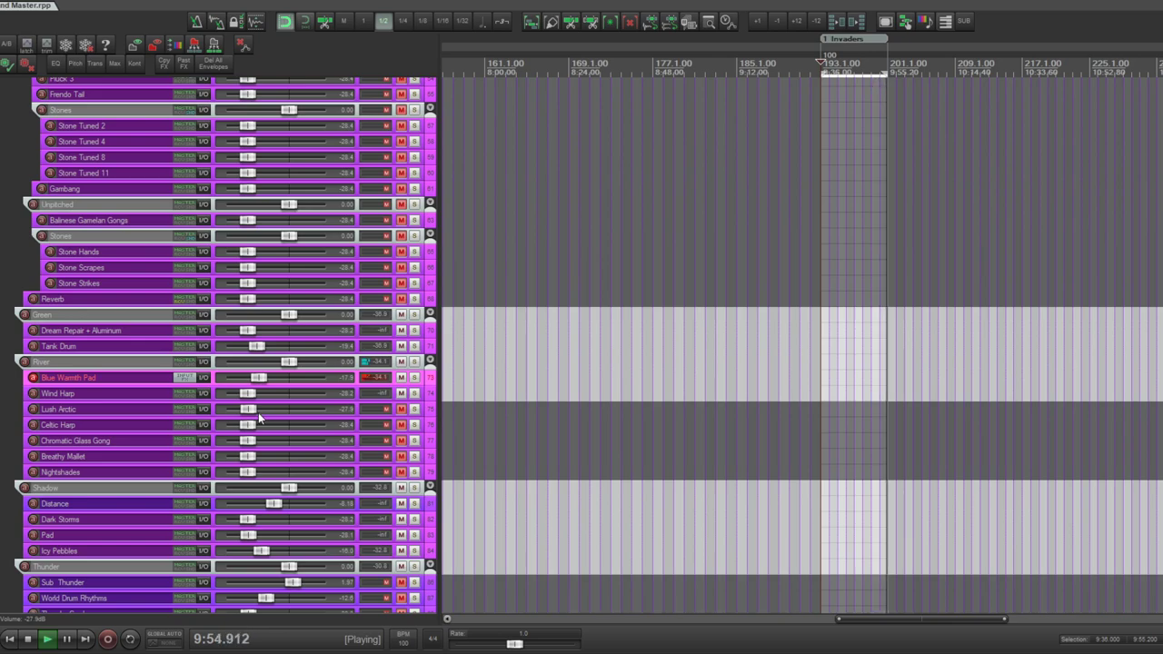
key(space)
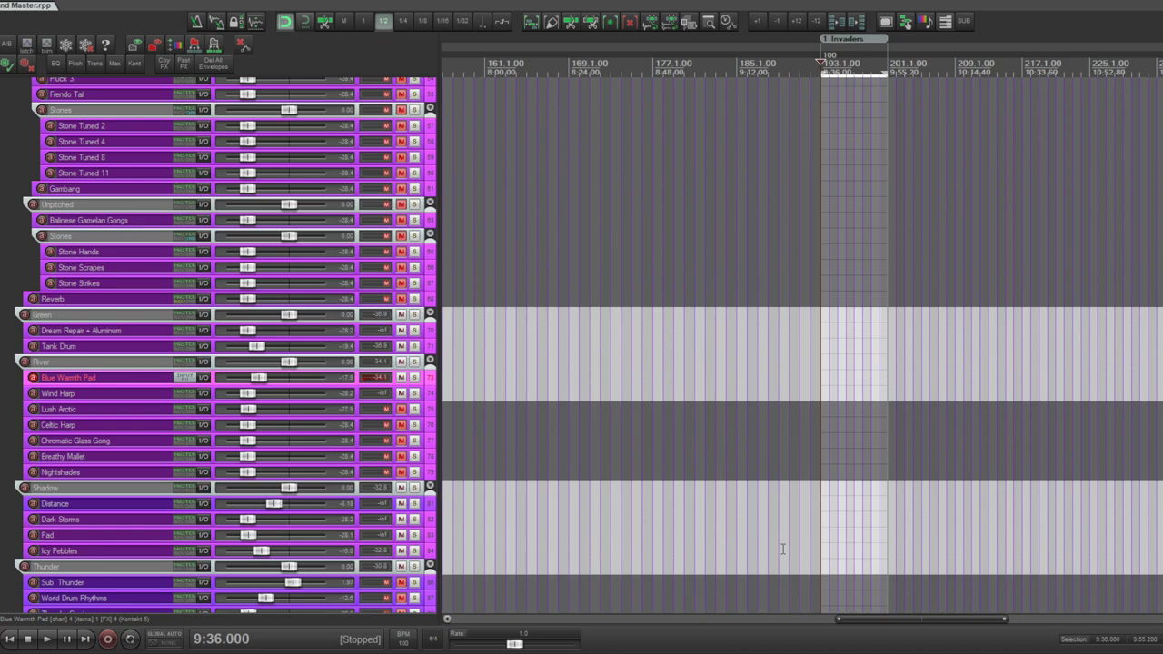
- Review the Thunder support, Dahan percussion and Spirits lead tracks across the Invaders region
scroll(1080, 433, down, 10)
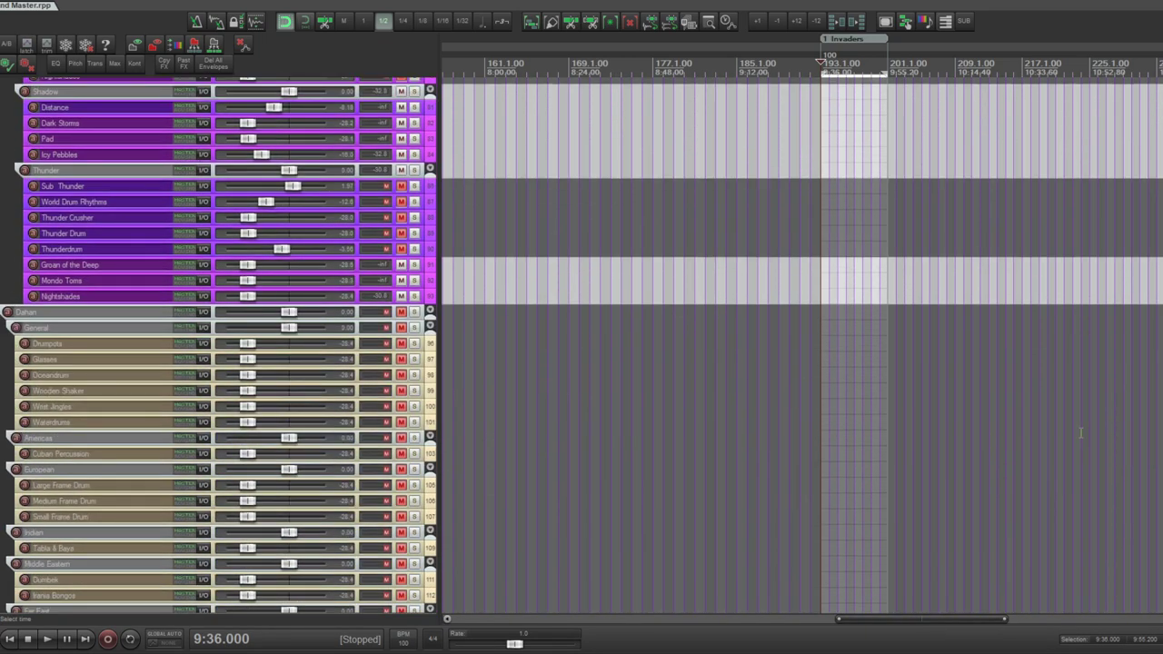
click(401, 312)
click(400, 327)
scroll(965, 176, up, 15)
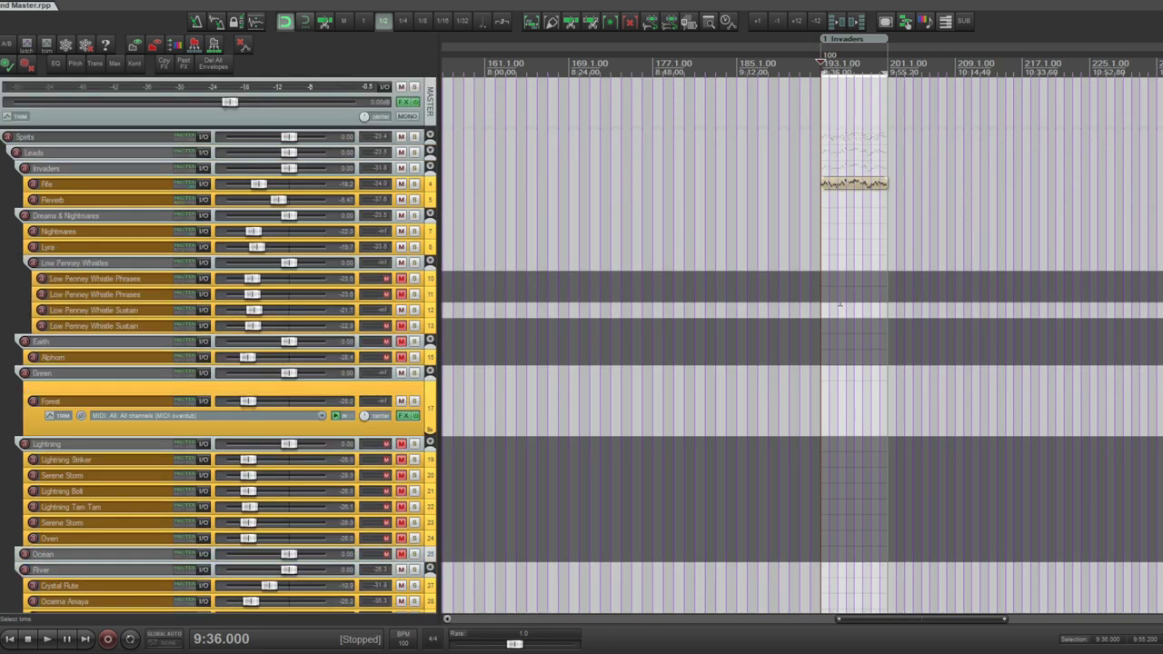
scroll(581, 345, down, 15)
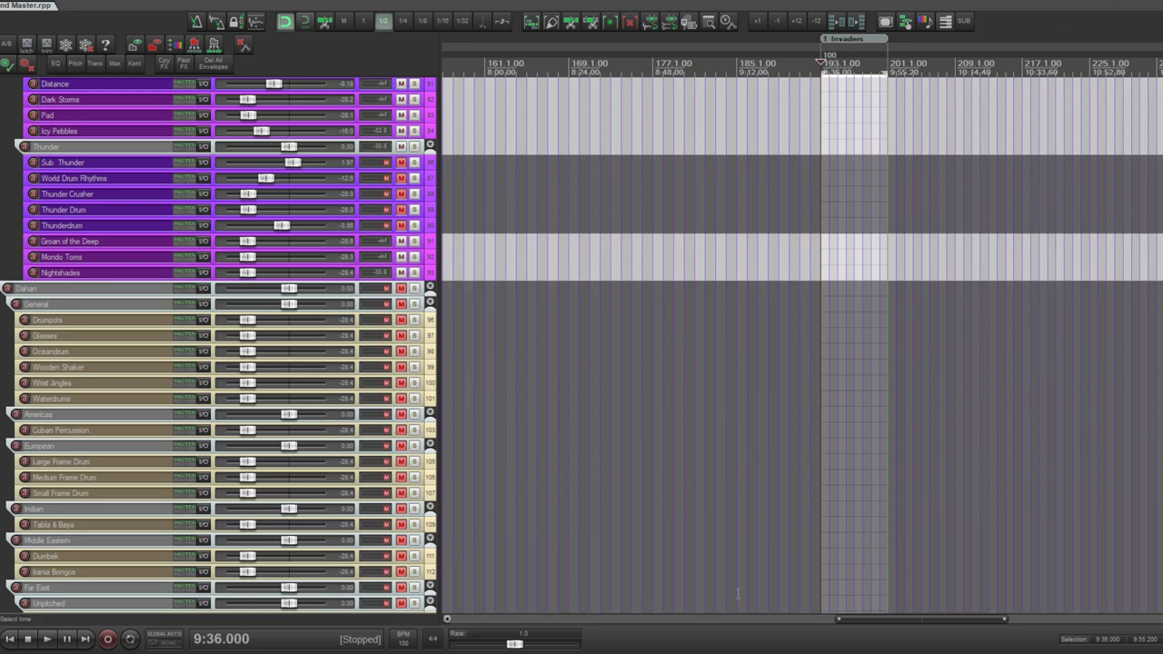
- Go back to the early timeline and step through the Gesture 1 to Gesture 4 regions, returning to Gesture 1 at 0:33
drag(857, 620, 454, 621)
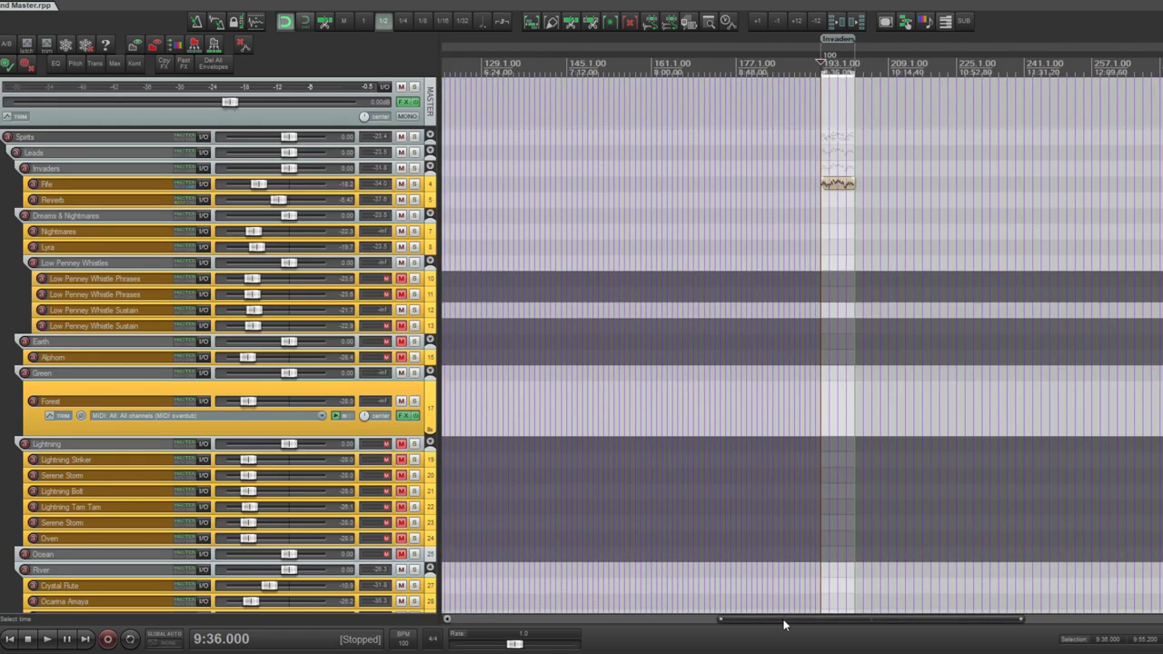
drag(787, 623, 502, 617)
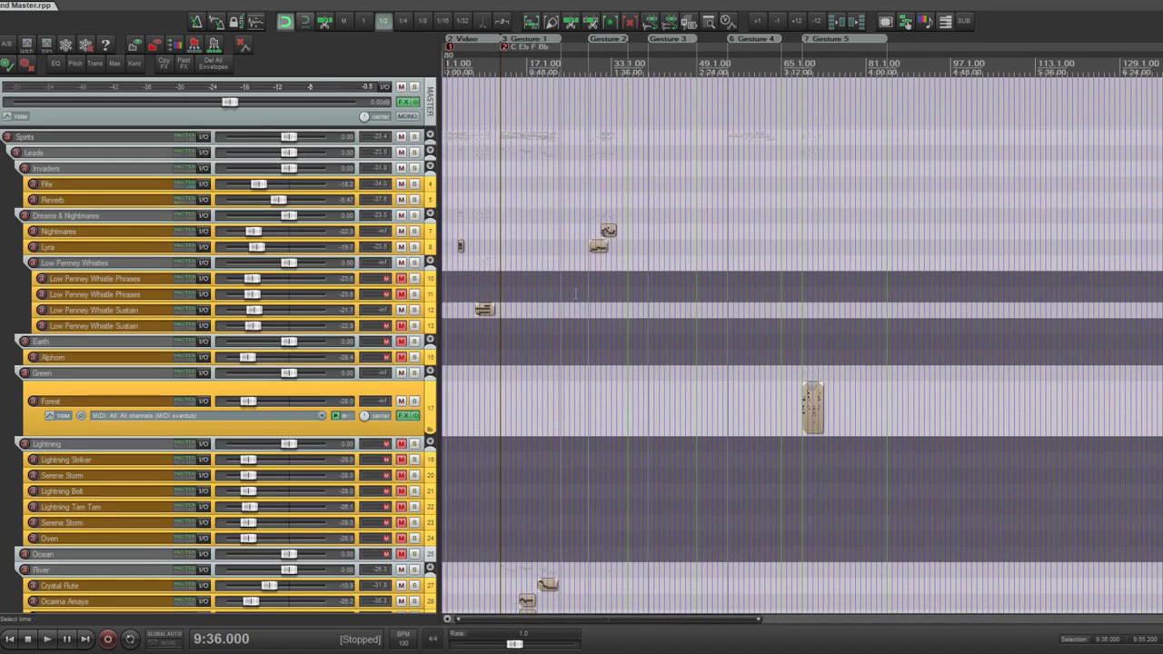
click(522, 43)
click(607, 39)
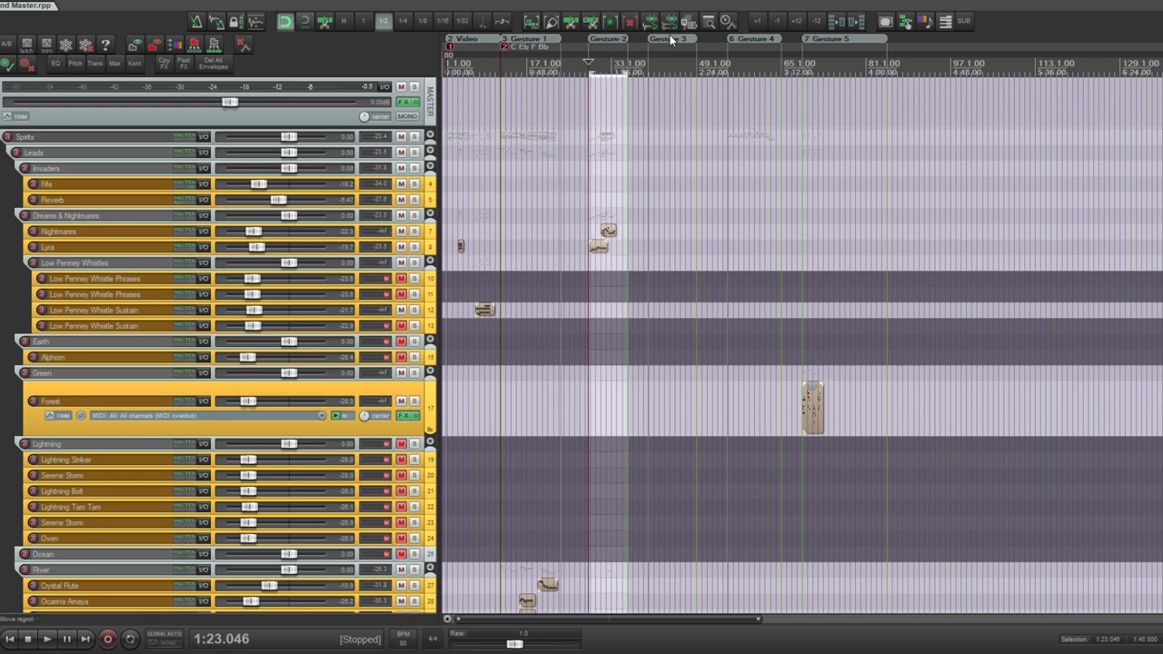
click(671, 40)
click(758, 39)
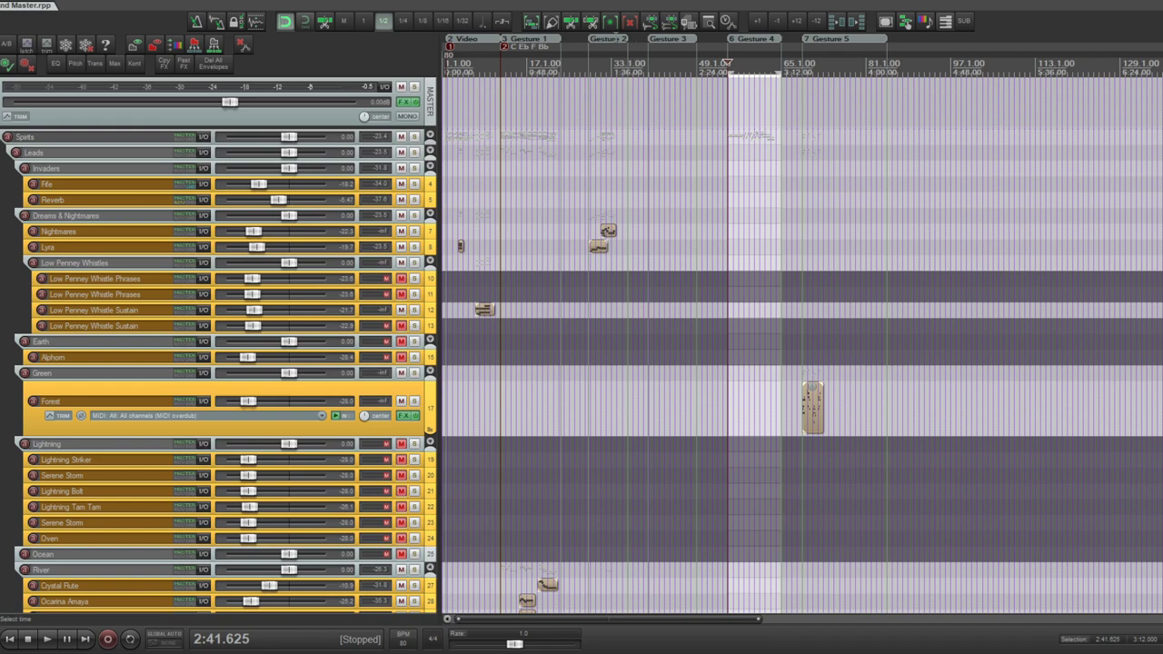
click(617, 40)
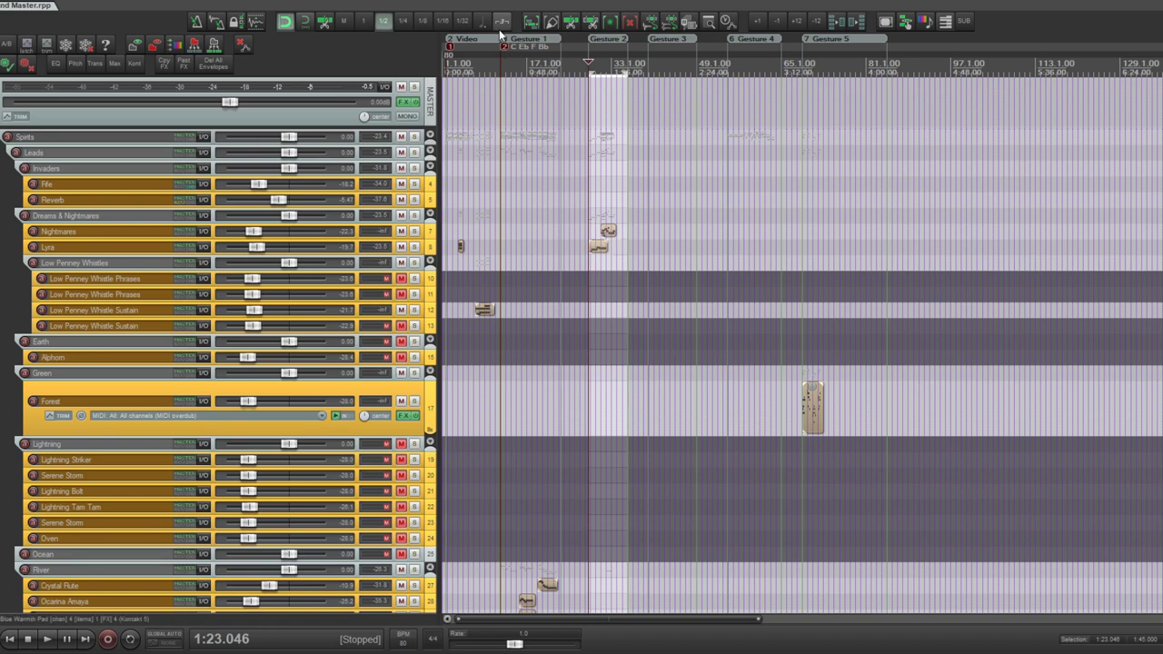
click(509, 41)
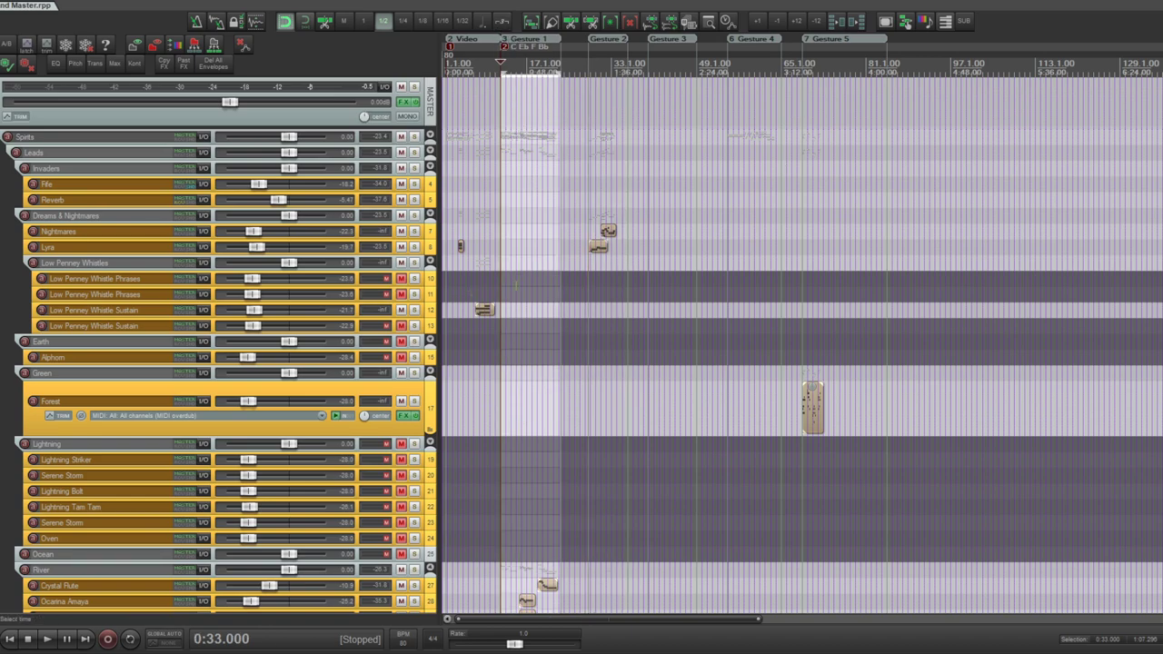
- Add a new track named "*Something Brass" below Fife in the Invaders leads folder
scroll(516, 285, up, 3)
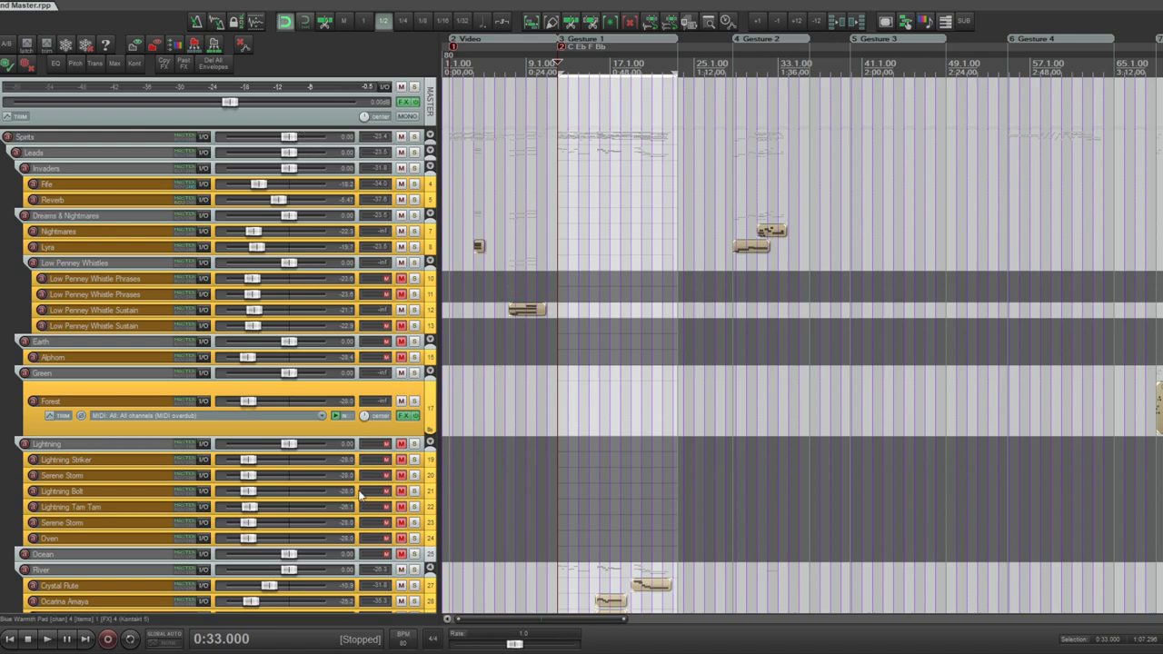
scroll(218, 345, down, 15)
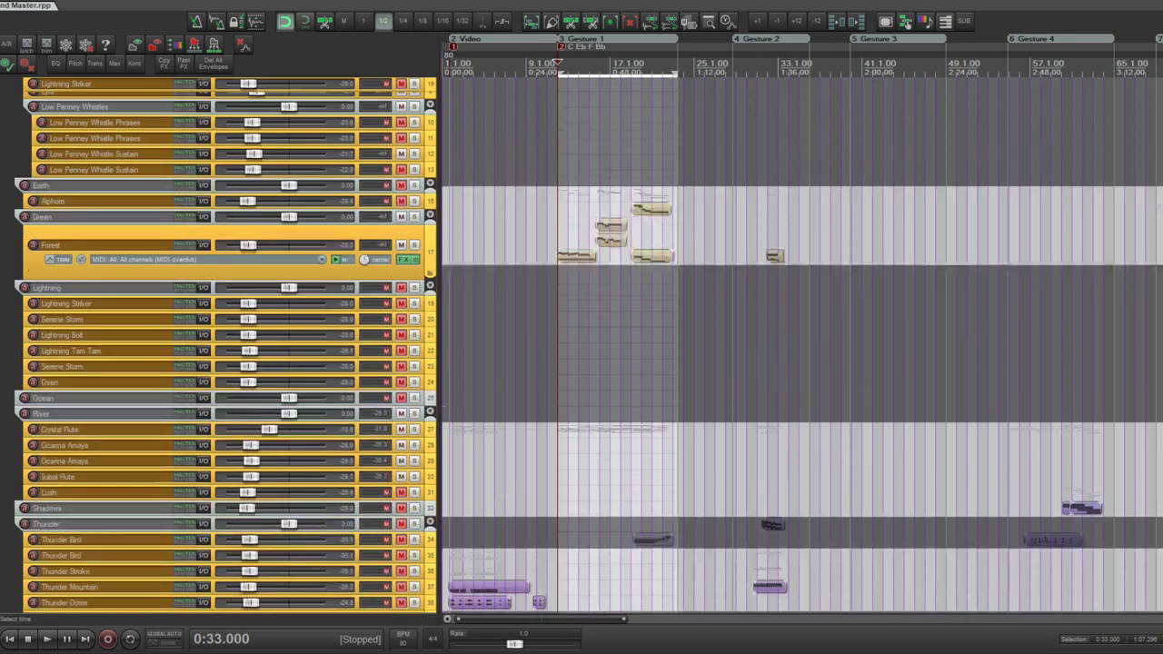
scroll(218, 345, up, 15)
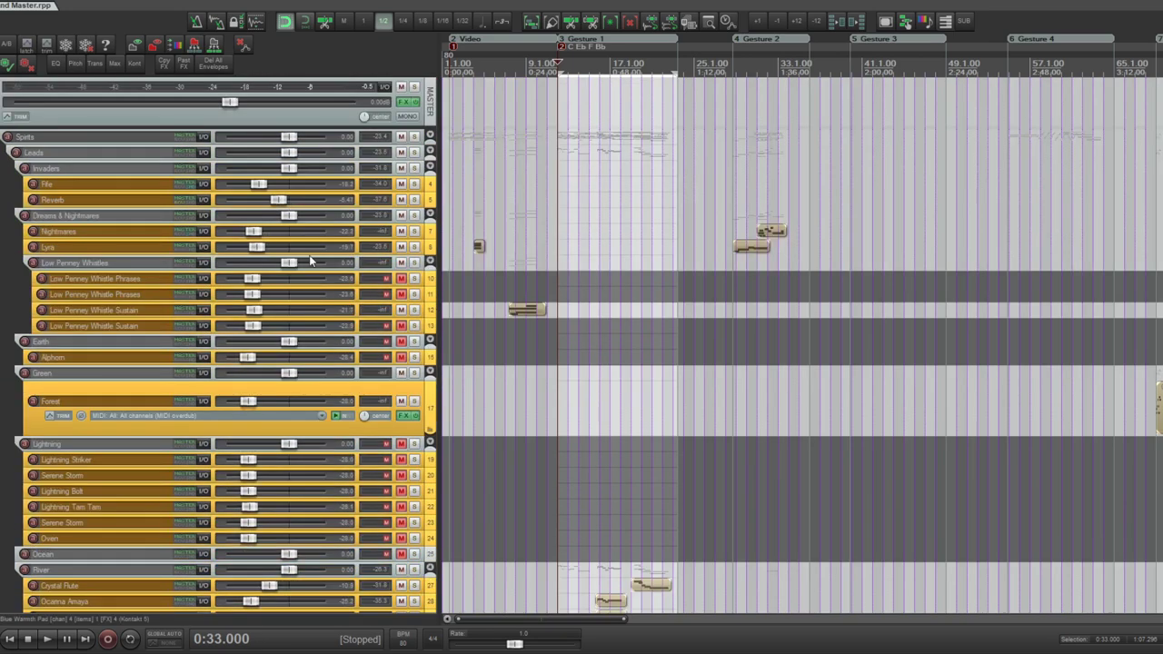
click(429, 186)
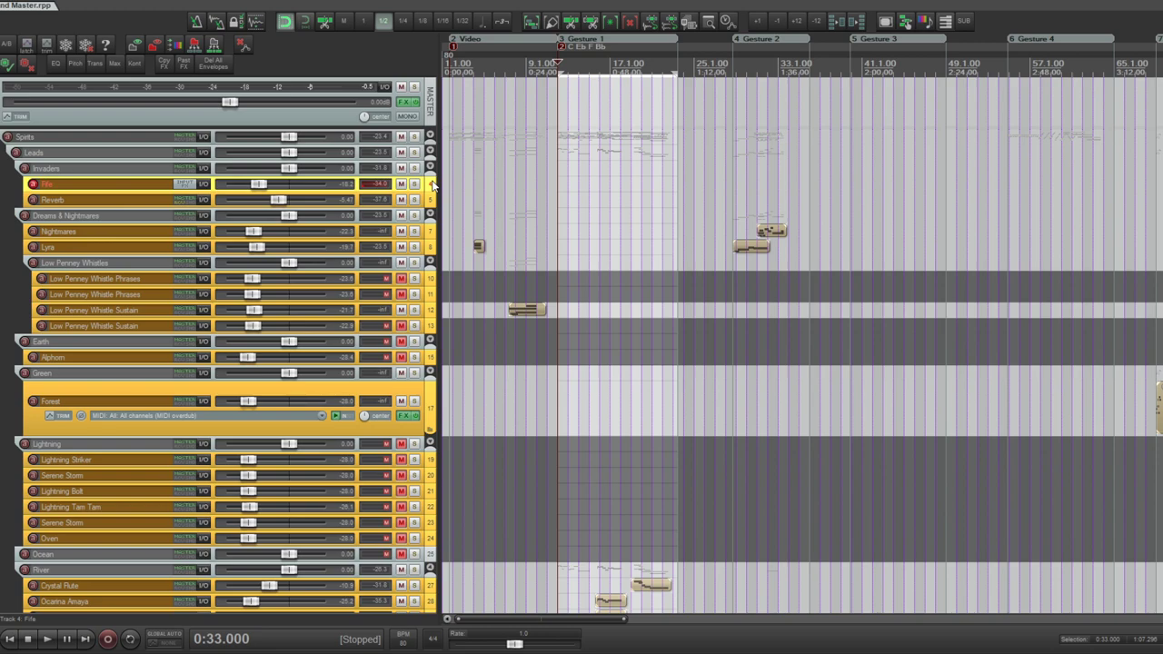
key(ctrl+t)
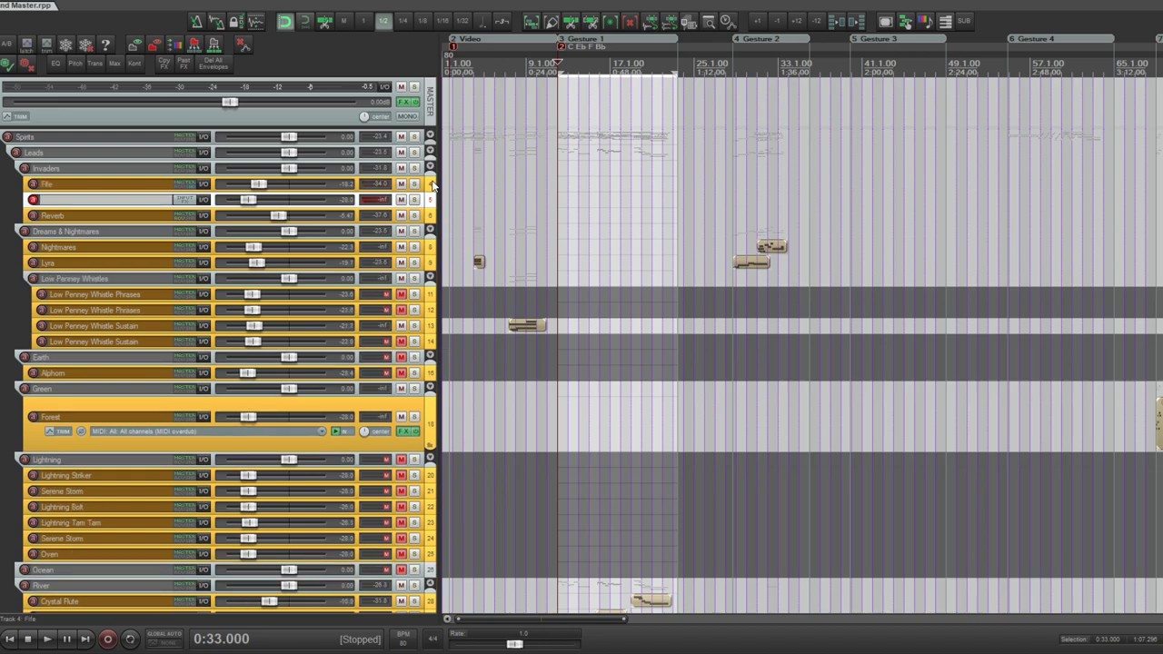
text(Something Brass)
key(Return)
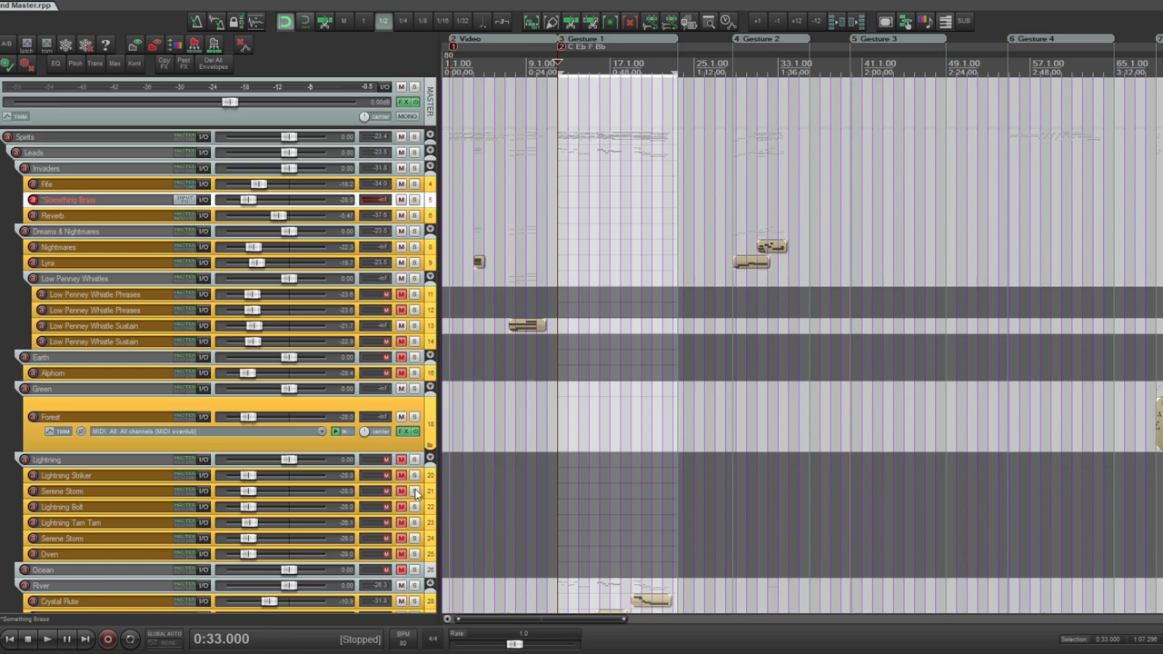
- Set the Nightmares track's volume to -19.0 dB and enlarge the Nightmares and Lyra tracks
click(427, 251)
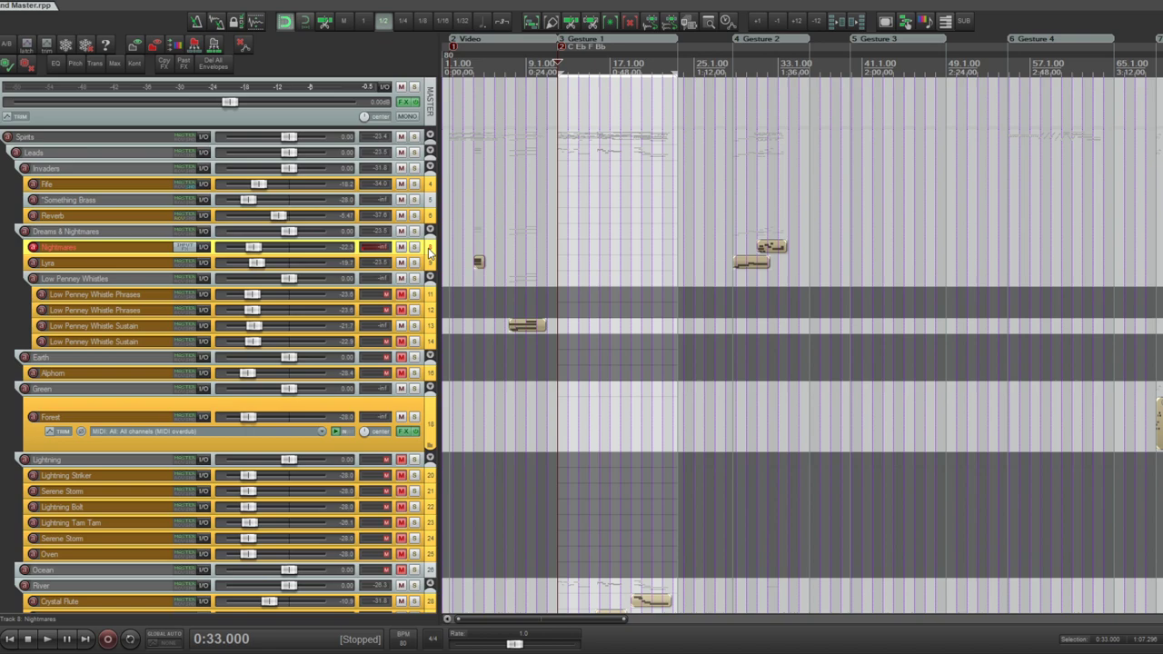
scroll(584, 345, down, 8)
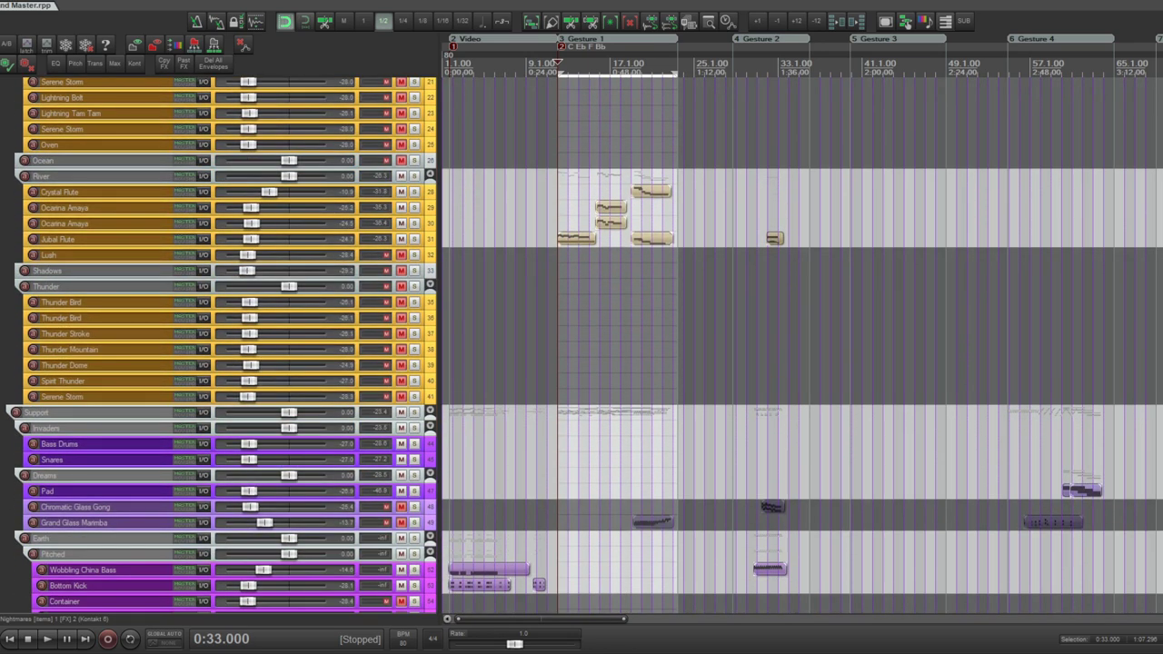
scroll(948, 211, up, 9)
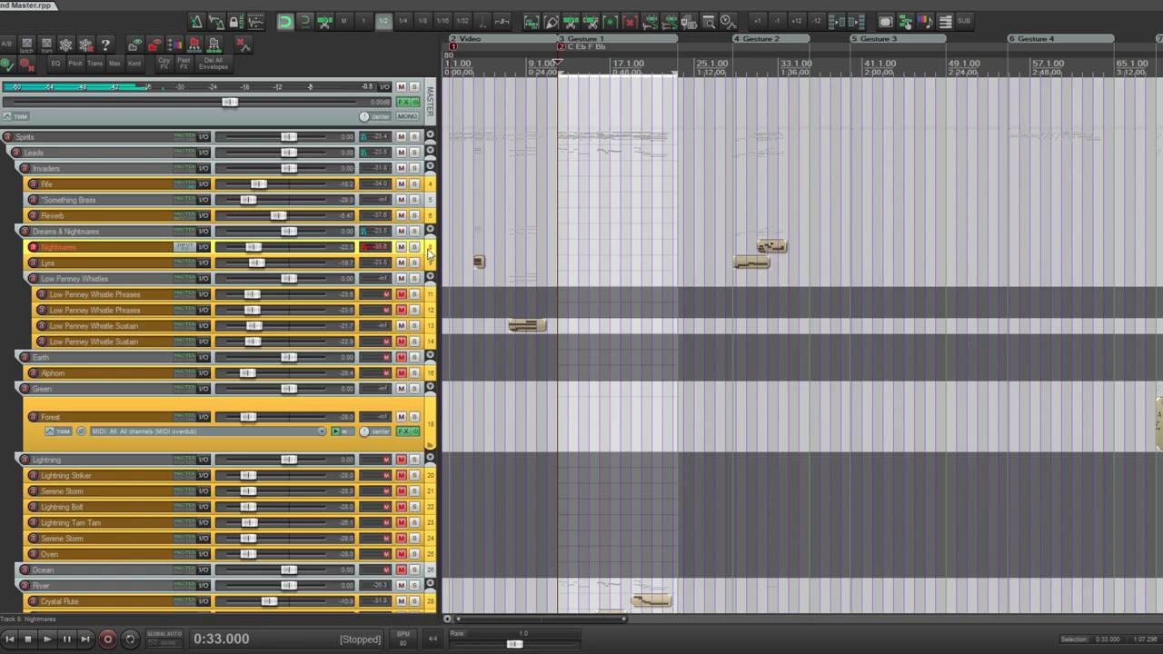
drag(253, 247, 257, 257)
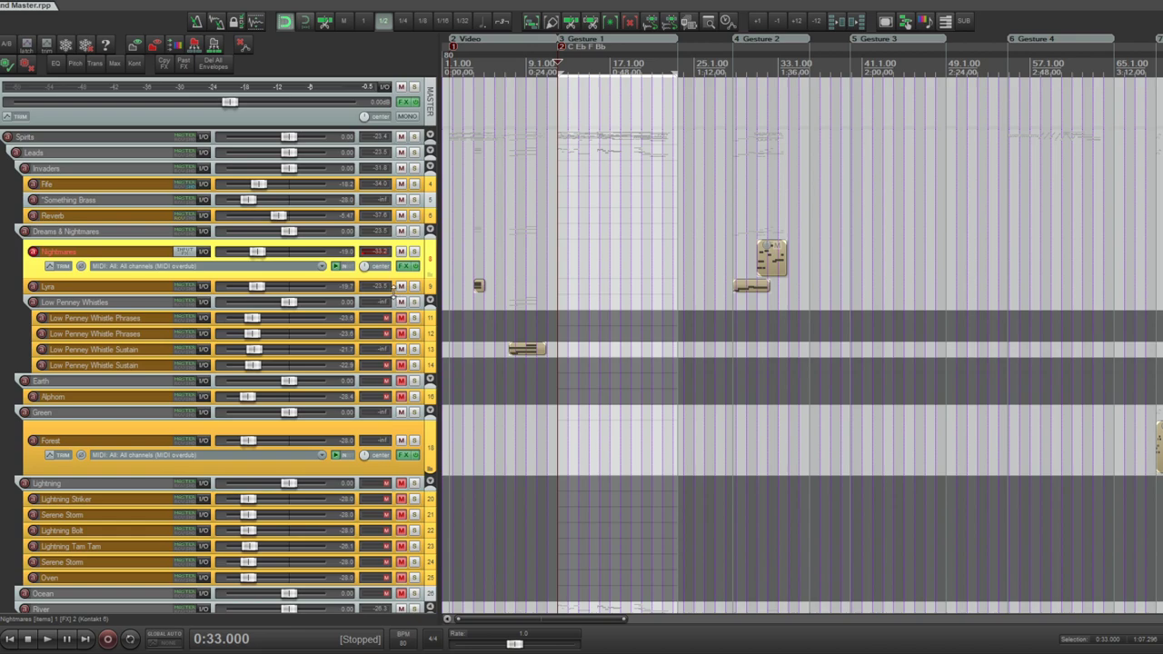
drag(396, 299, 394, 316)
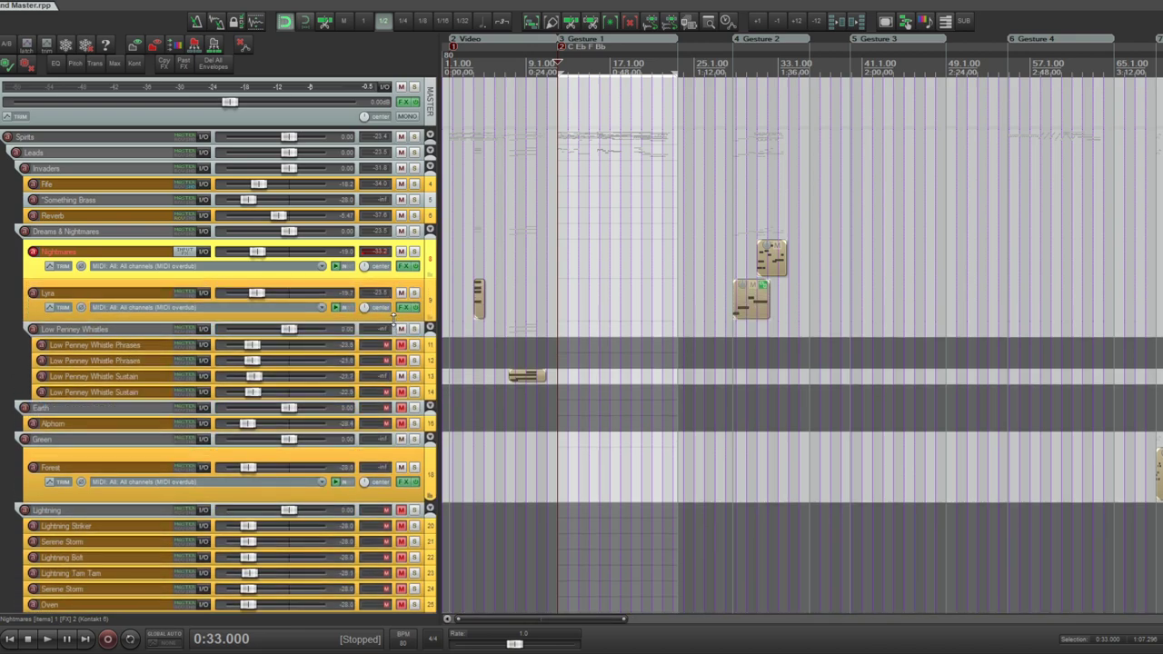
- Move the Nightmares track into the Dreams support folder above Pad and undo the move
drag(432, 250, 349, 501)
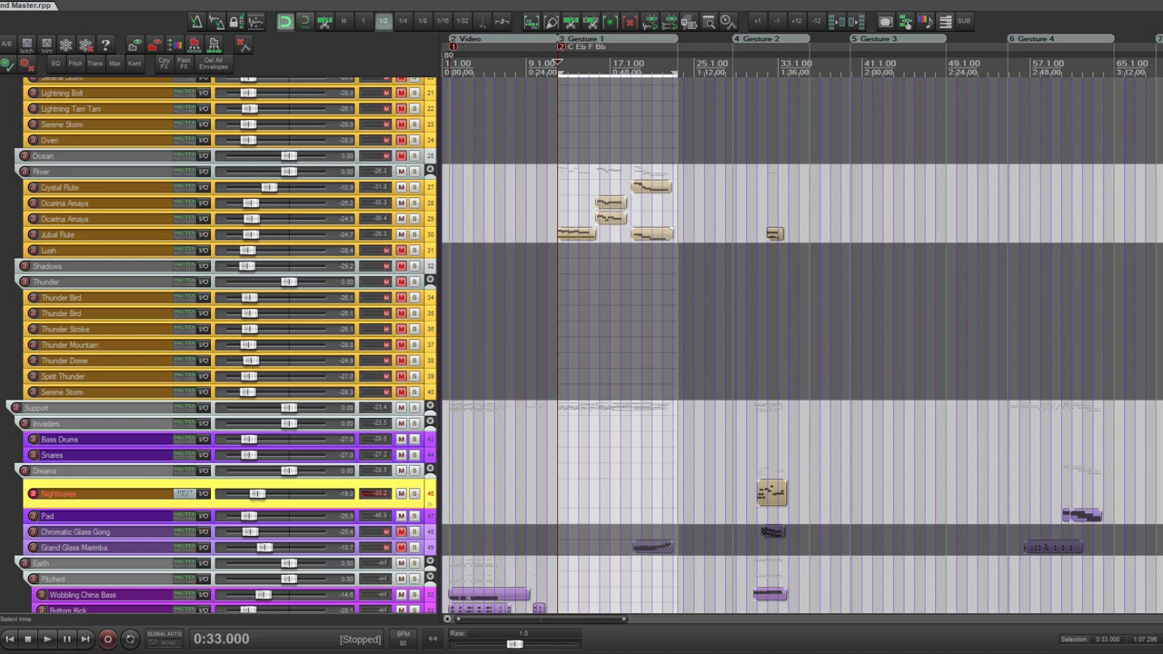
scroll(673, 295, up, 10)
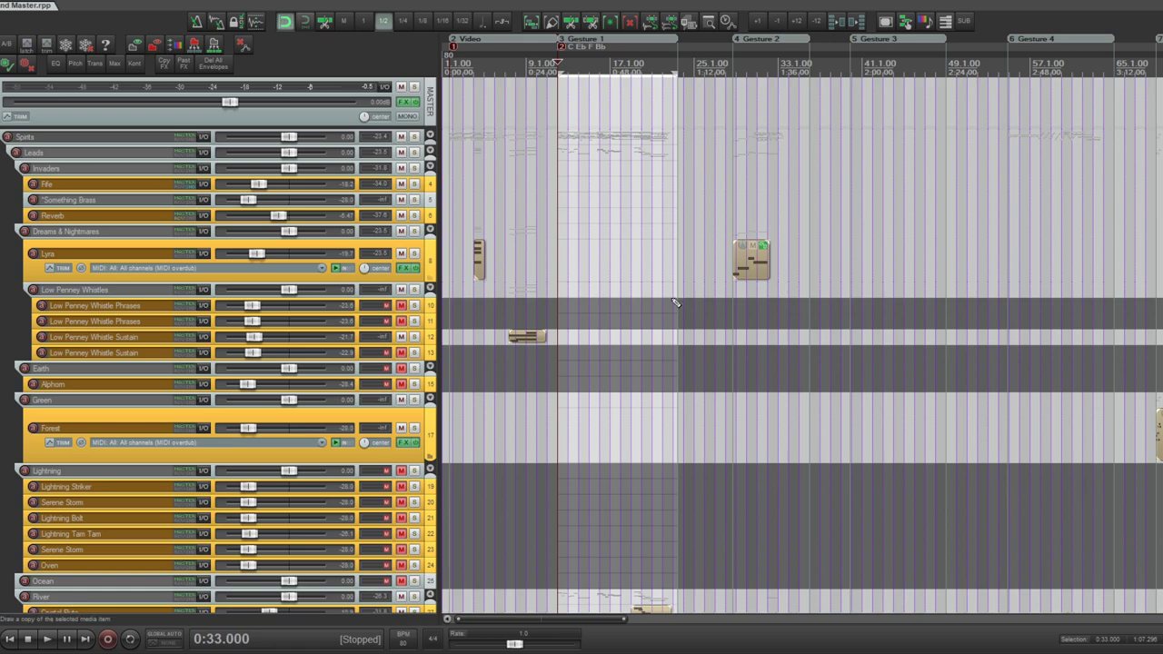
key(ctrl+z)
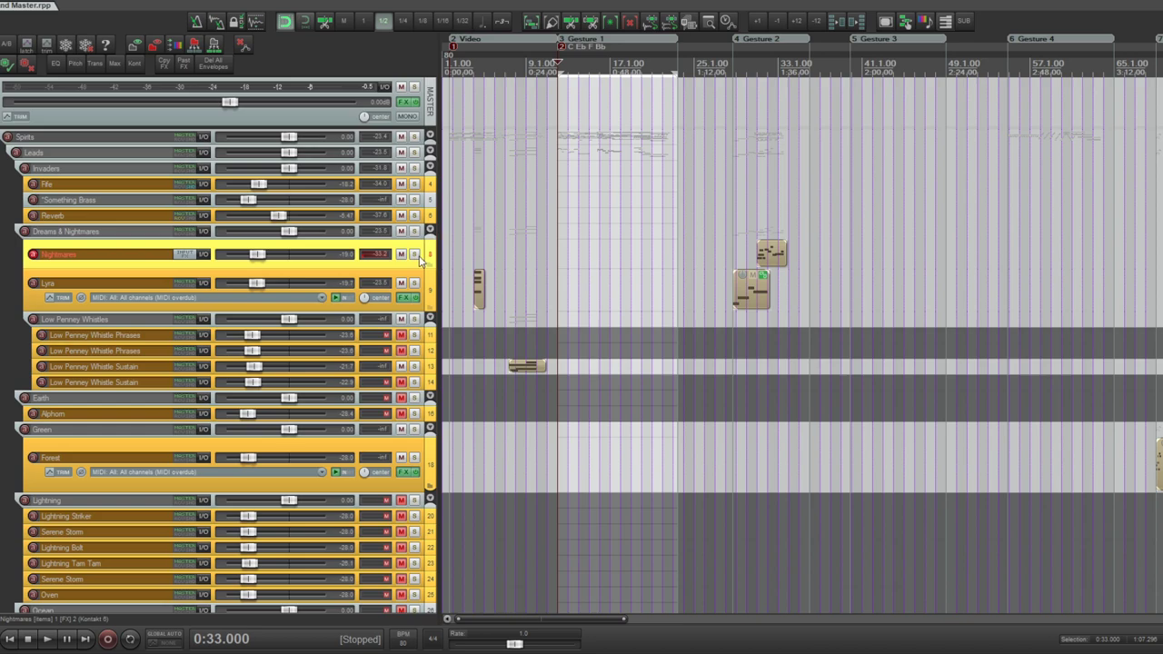
- Enlarge the Nightmares track again and select the Lyra track's first MIDI item, at about 0:09
drag(411, 269, 407, 288)
click(403, 298)
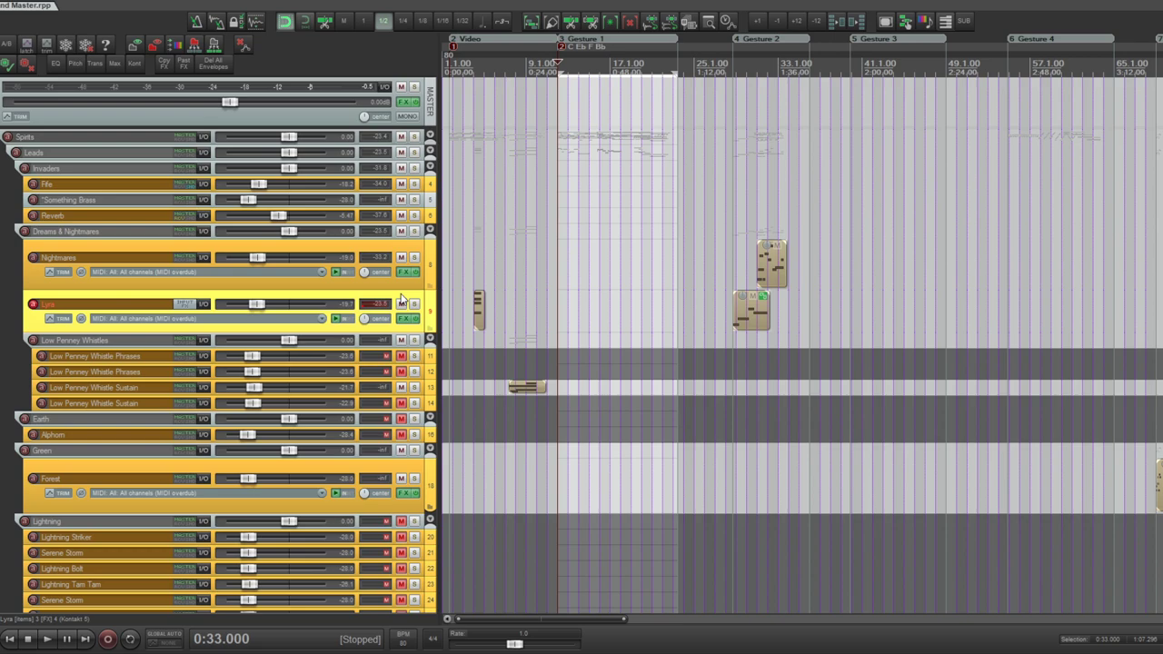
click(374, 287)
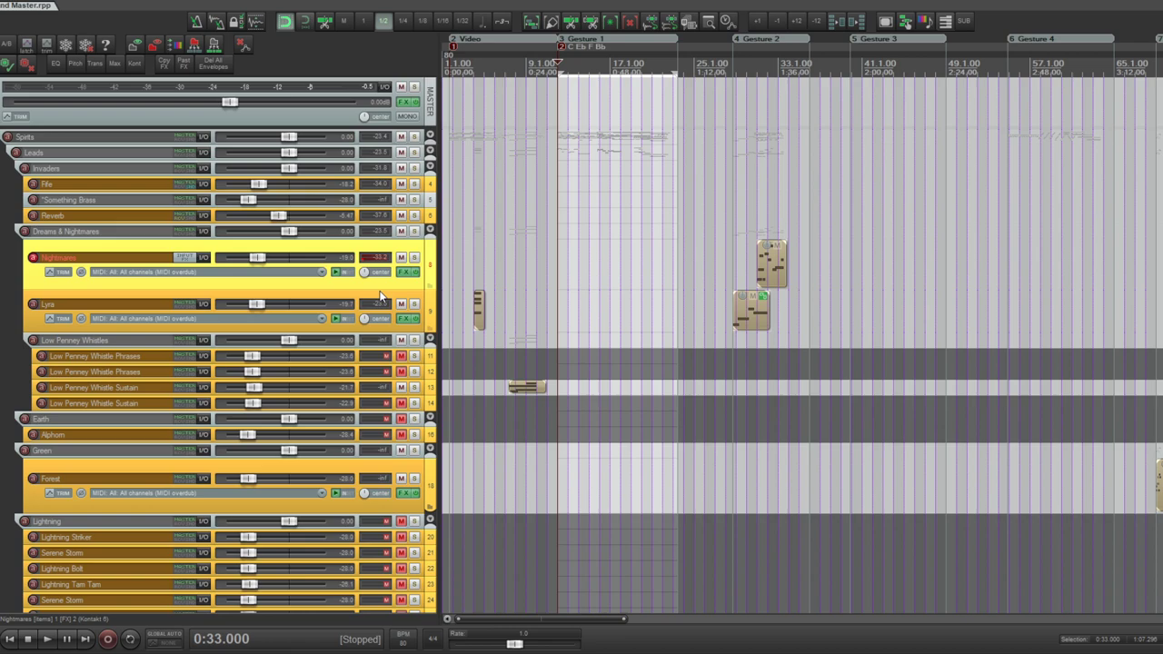
click(380, 296)
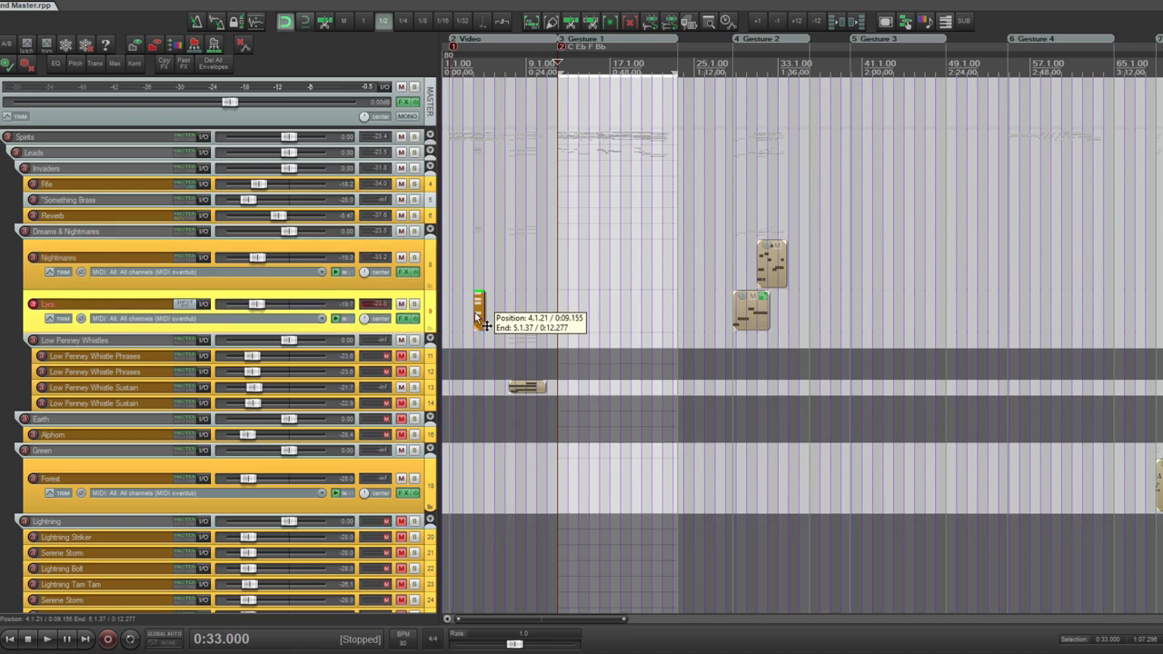
click(477, 307)
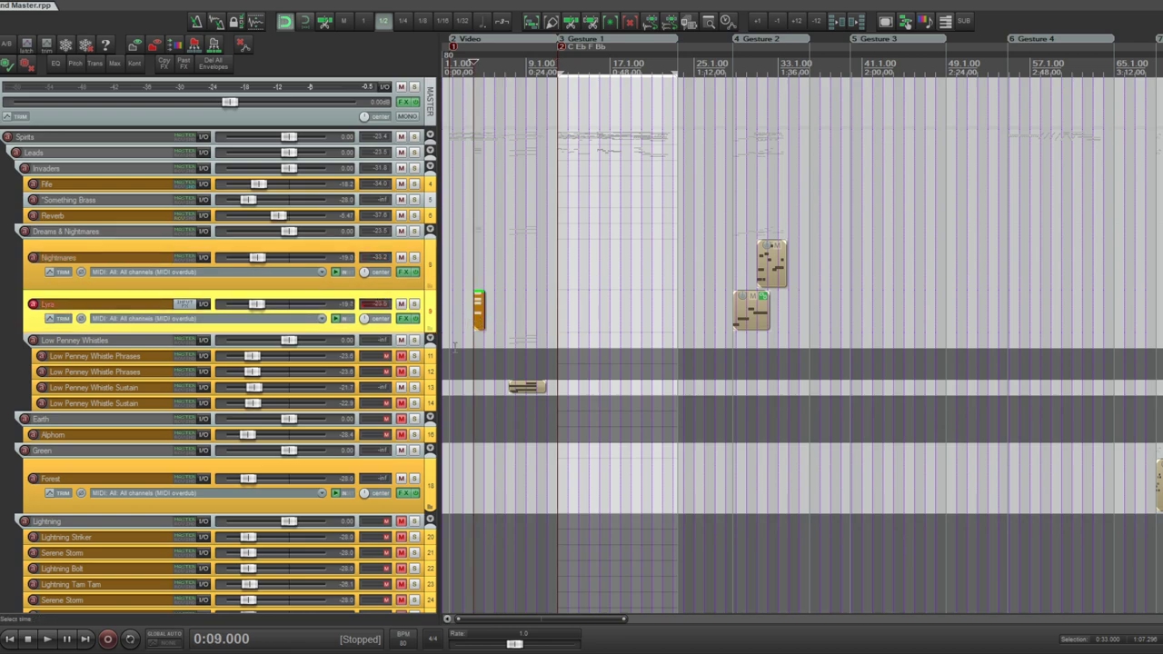
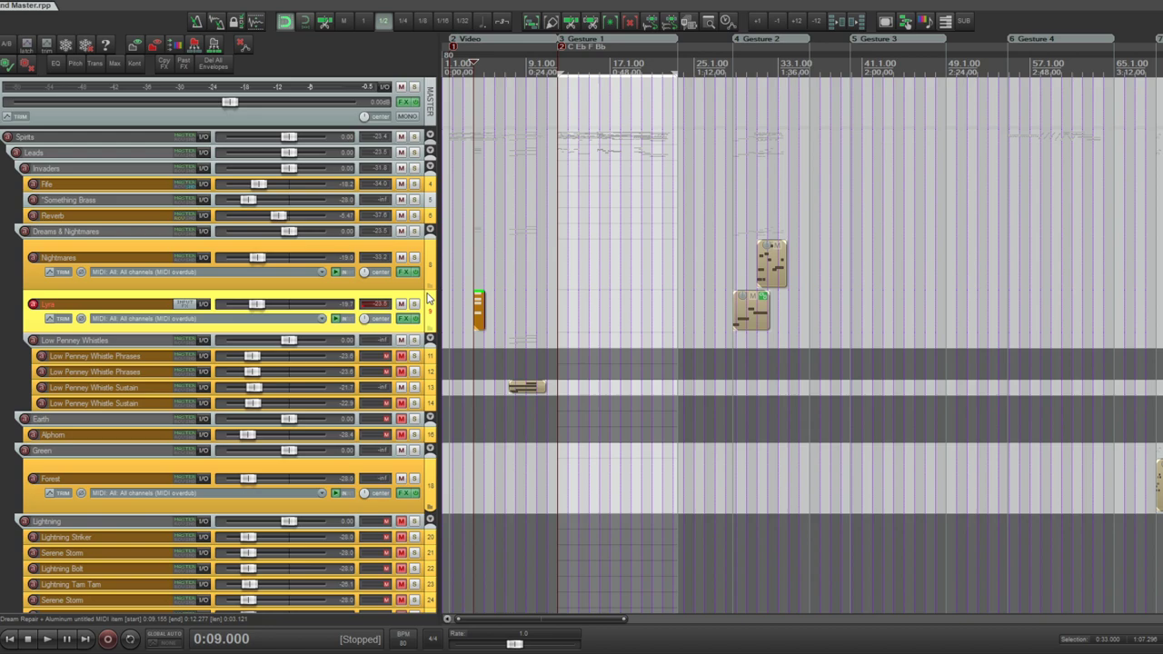
- Audition the soloed Low Penney Whistle Sustain item from 0:19 and set its track's volume to -18.9 dB
click(426, 389)
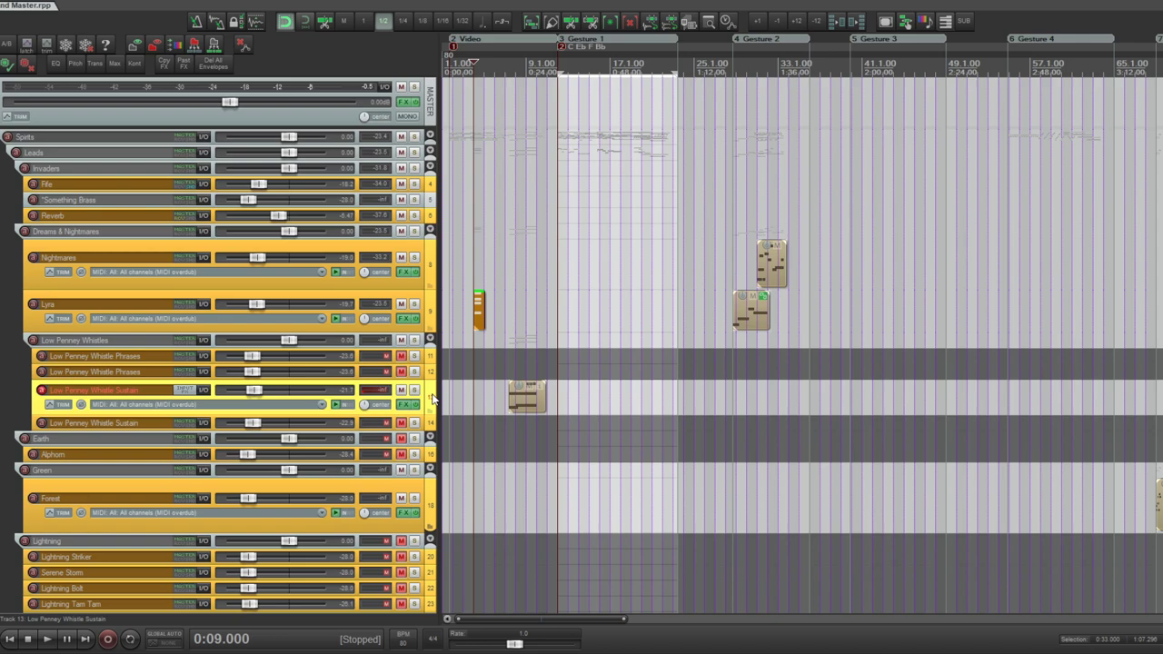
key(ctrl+alt+Right)
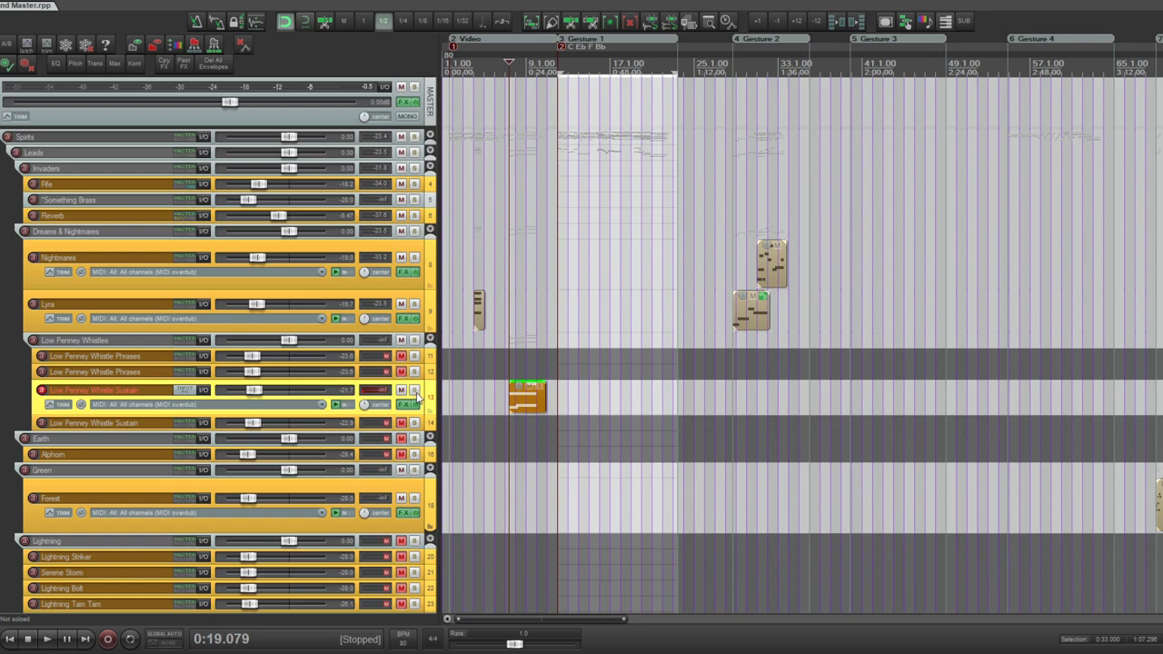
click(415, 391)
key(space)
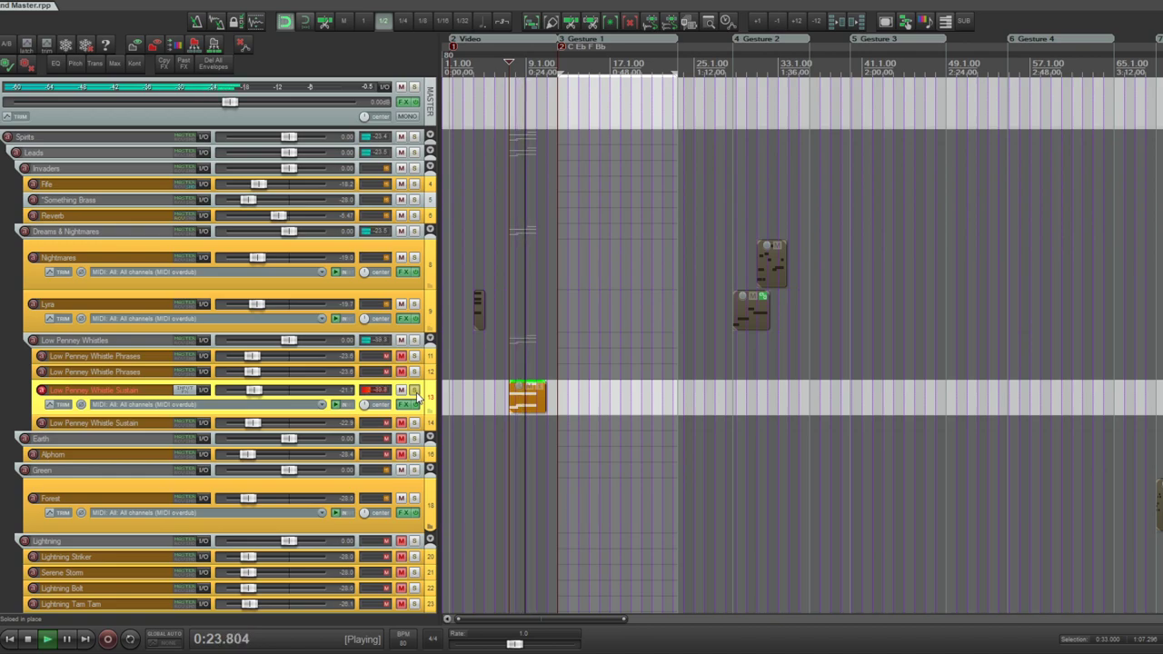
drag(255, 391, 262, 397)
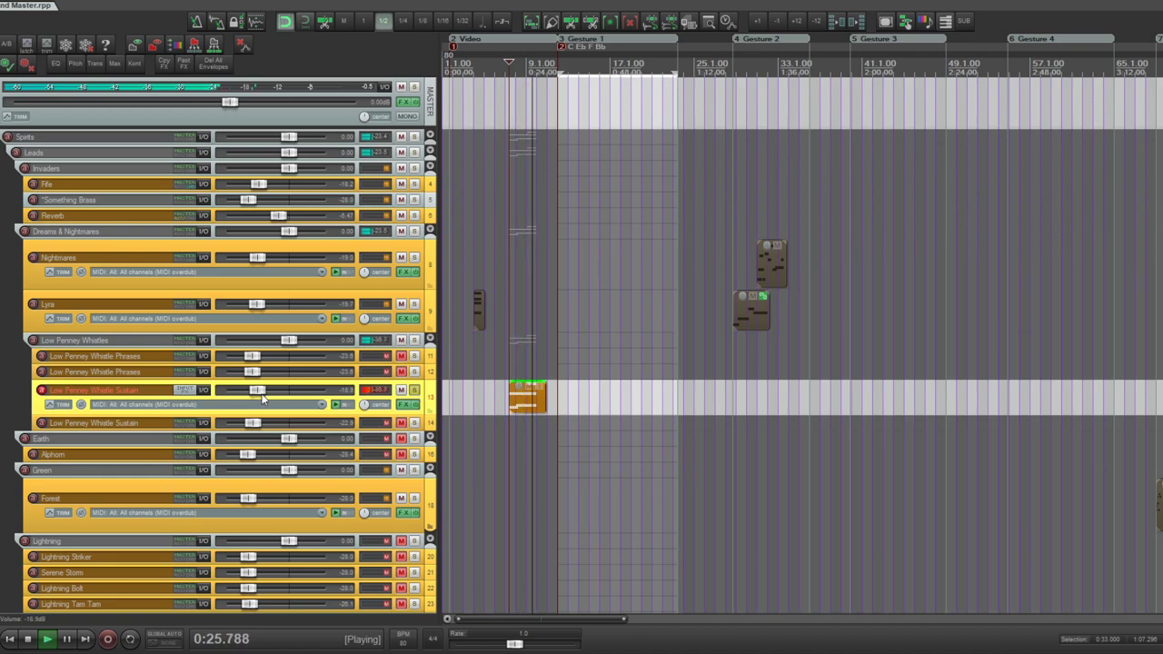
key(space)
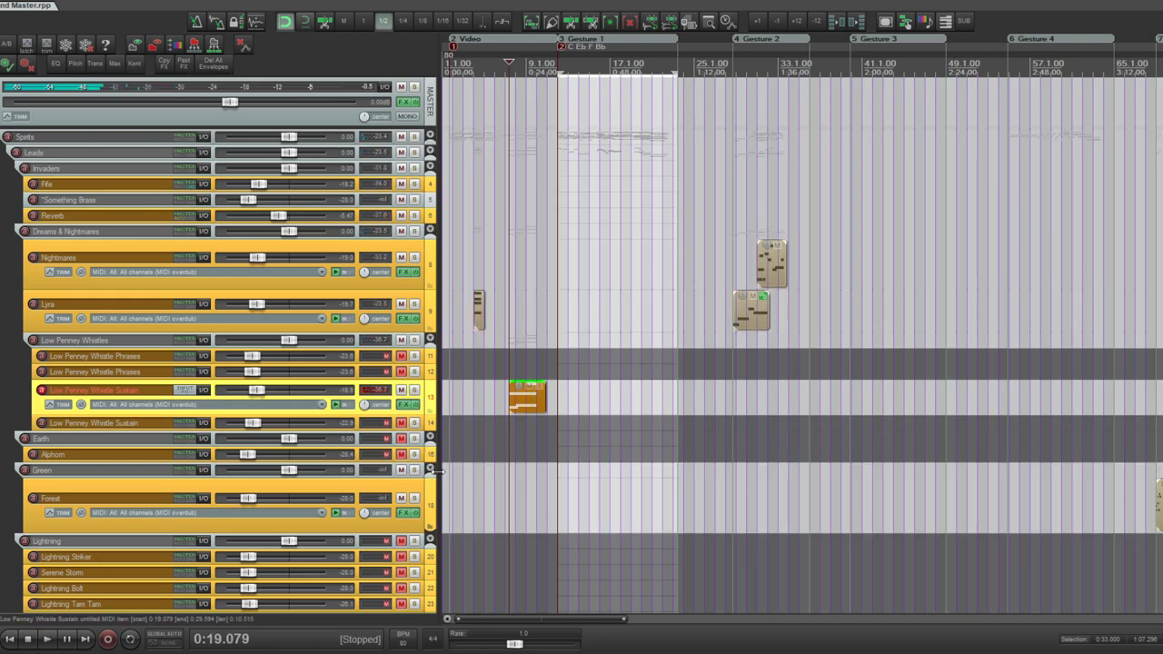
- Add a track named "*Sustained Nightmare Sound" below Nightmares, place the edit cursor at 0:06 and enlarge the new track
click(357, 304)
click(357, 277)
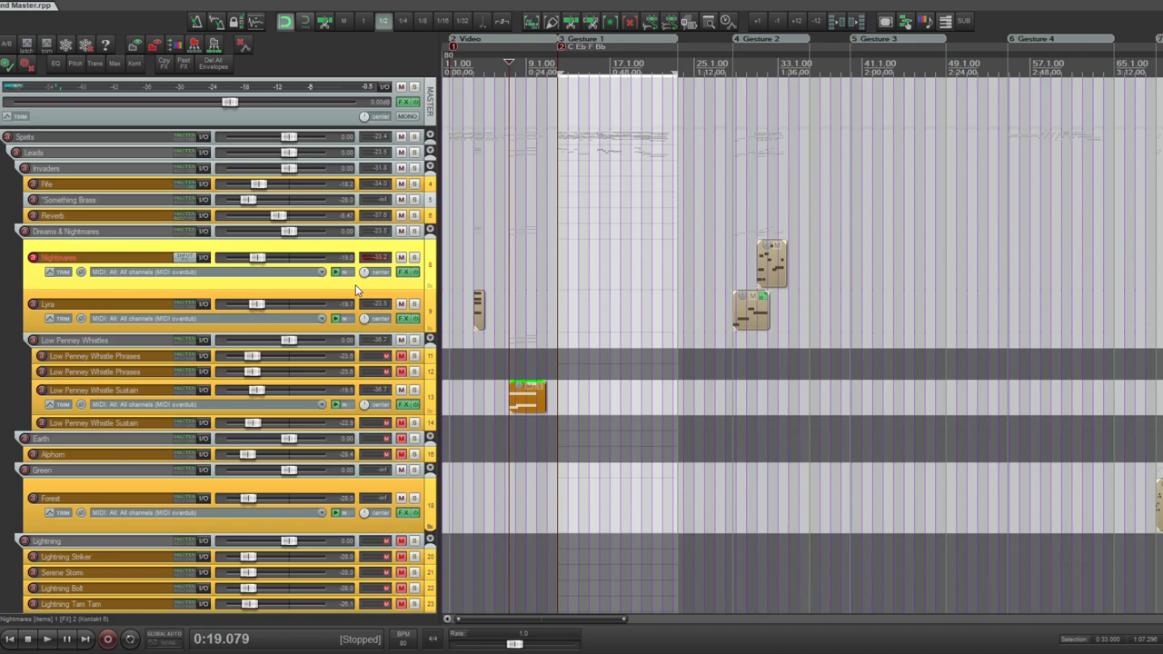
key(ctrl+t)
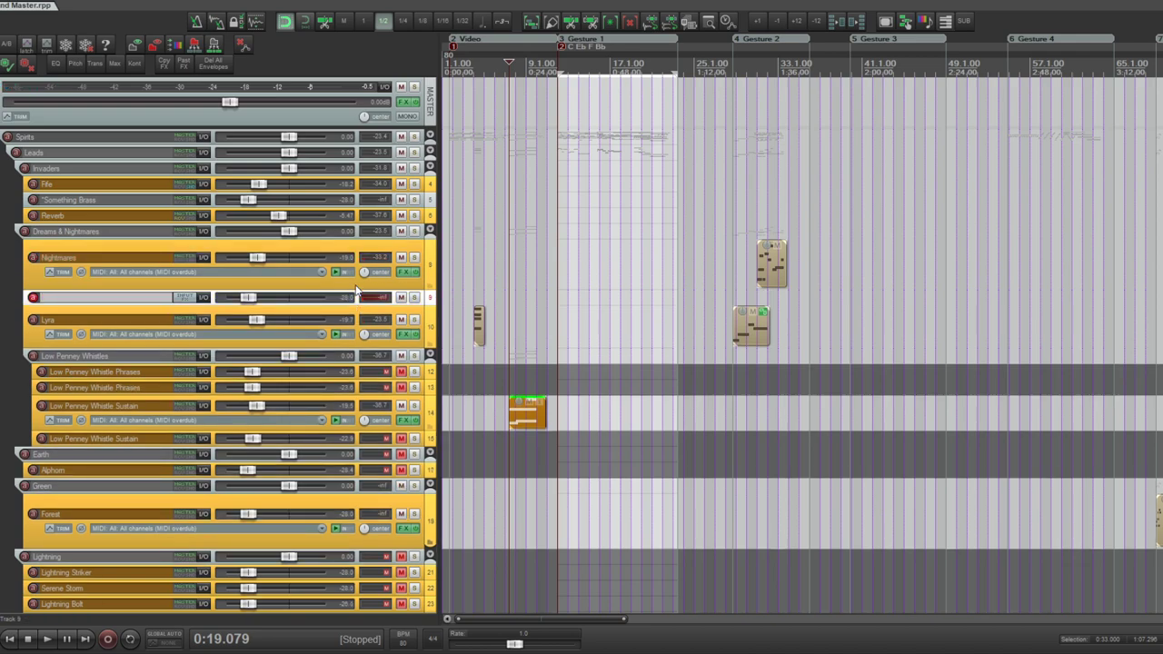
text(Nightmark)
text( Sound)
key(Return)
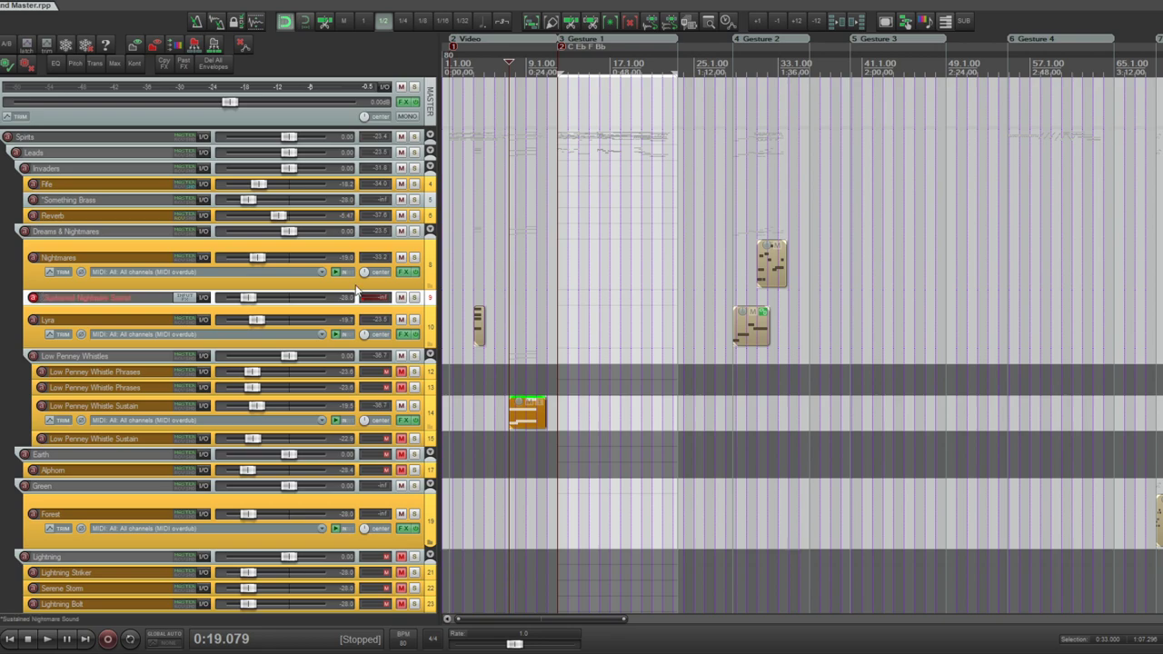
click(461, 304)
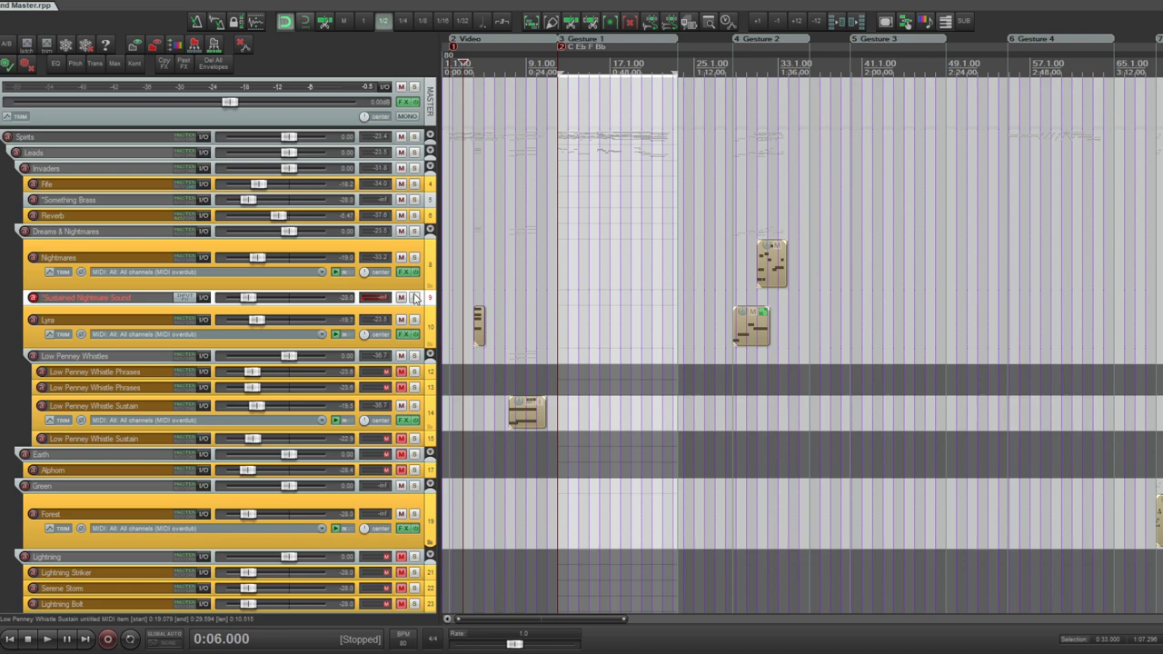
drag(407, 308, 408, 322)
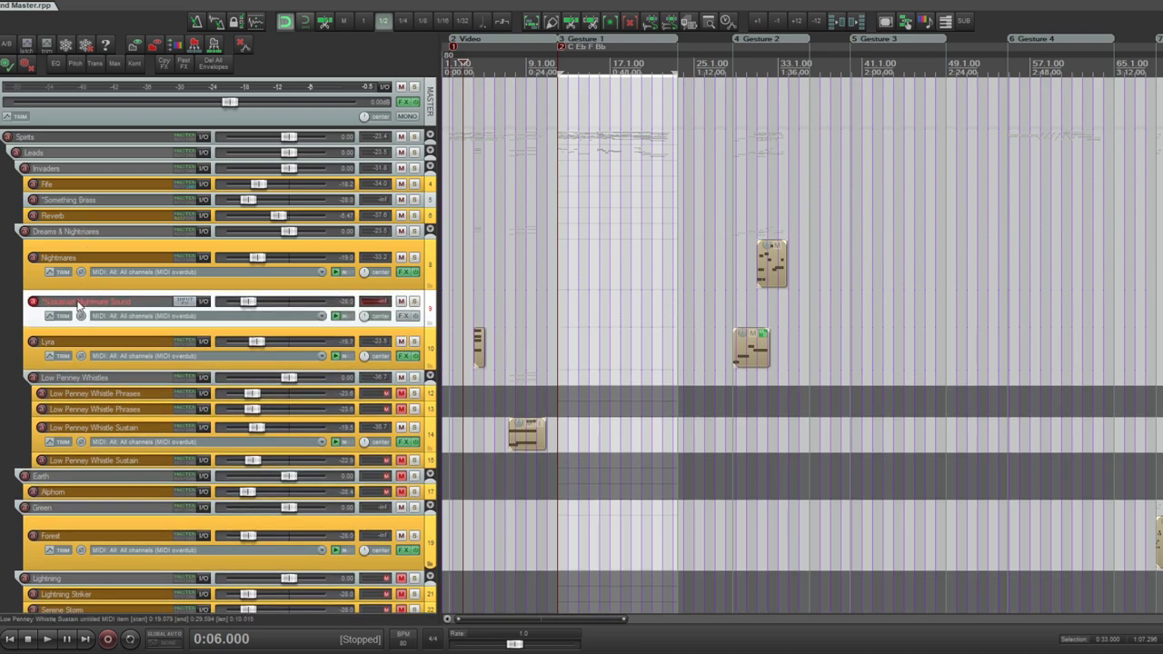
- Look over the "*Something Brass" and "*Sustained Nightmare Sound" placeholder tracks alongside Low Penney Whistle Sustain and Nightmares
click(62, 201)
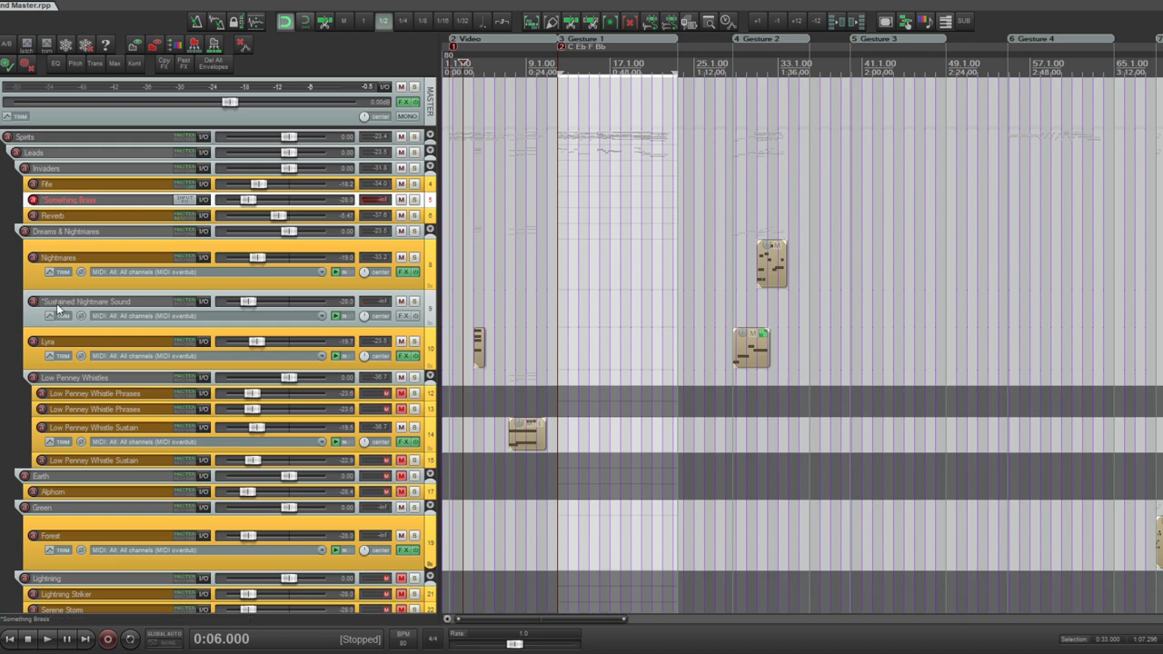
double_click(56, 202)
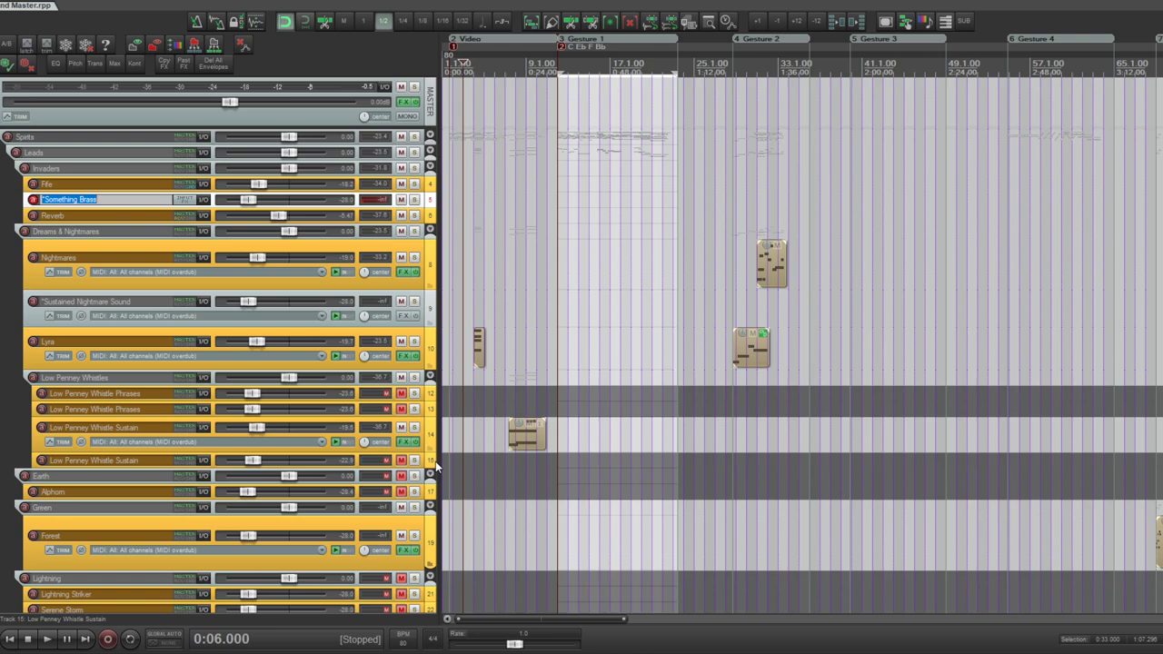
click(434, 434)
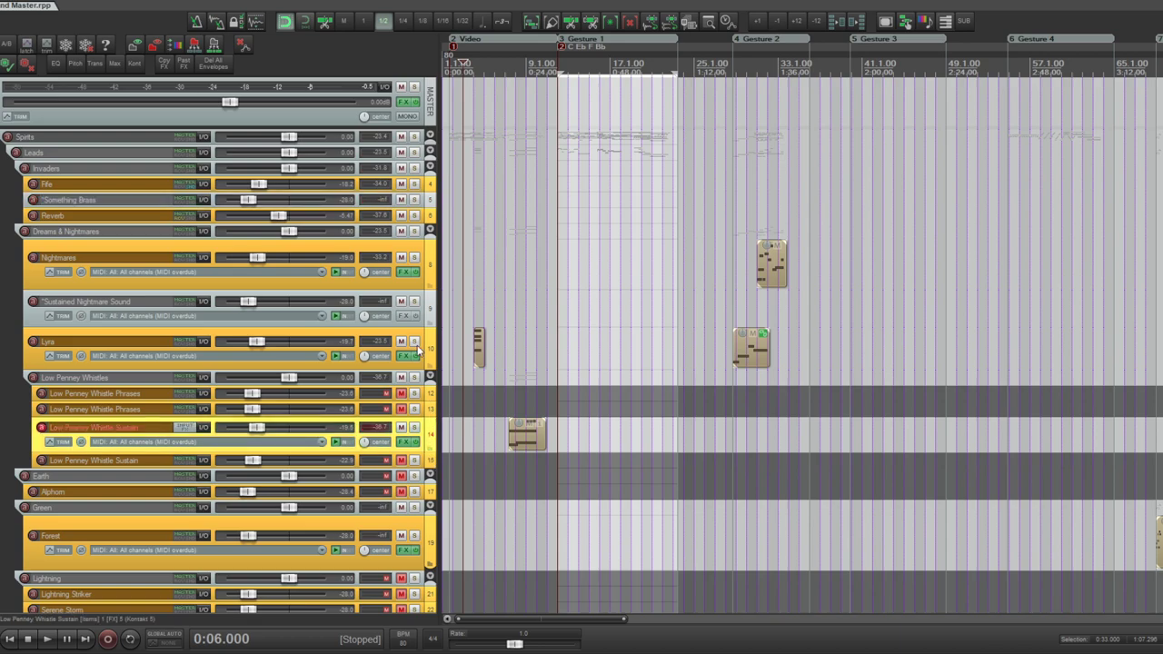
click(433, 306)
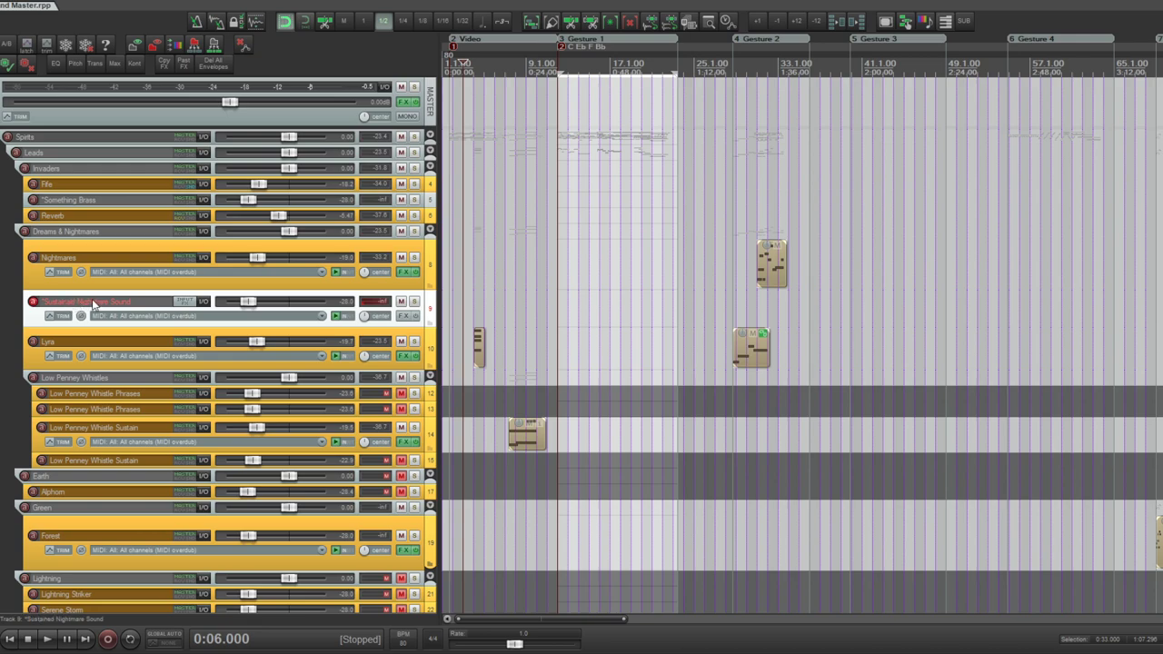
click(114, 285)
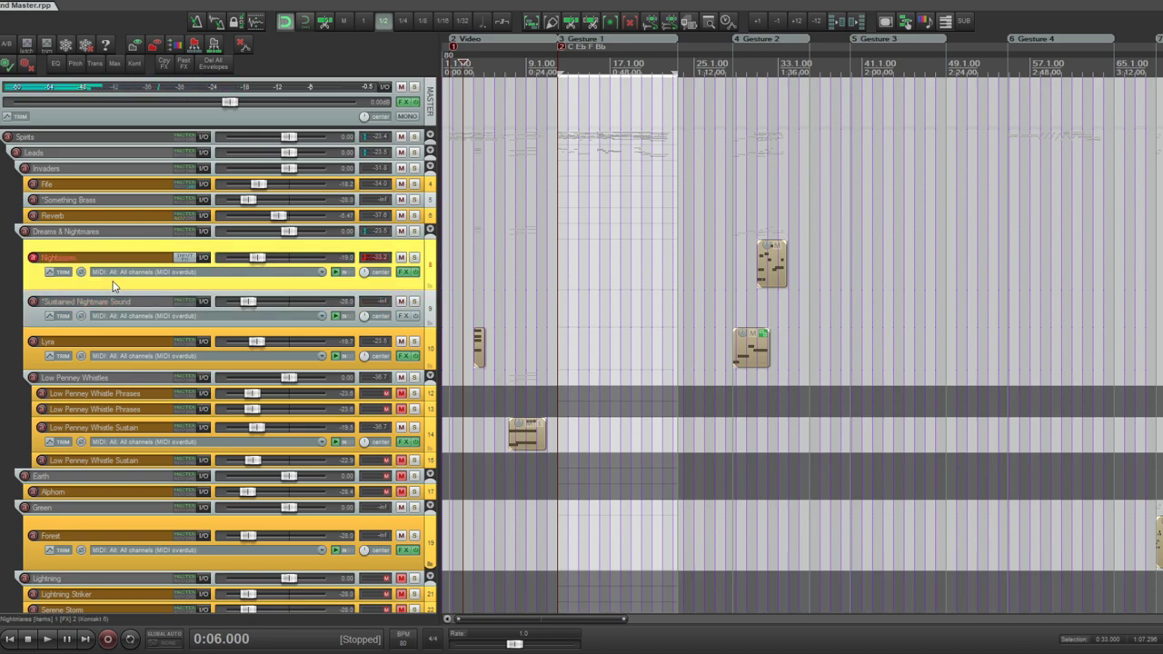
click(125, 294)
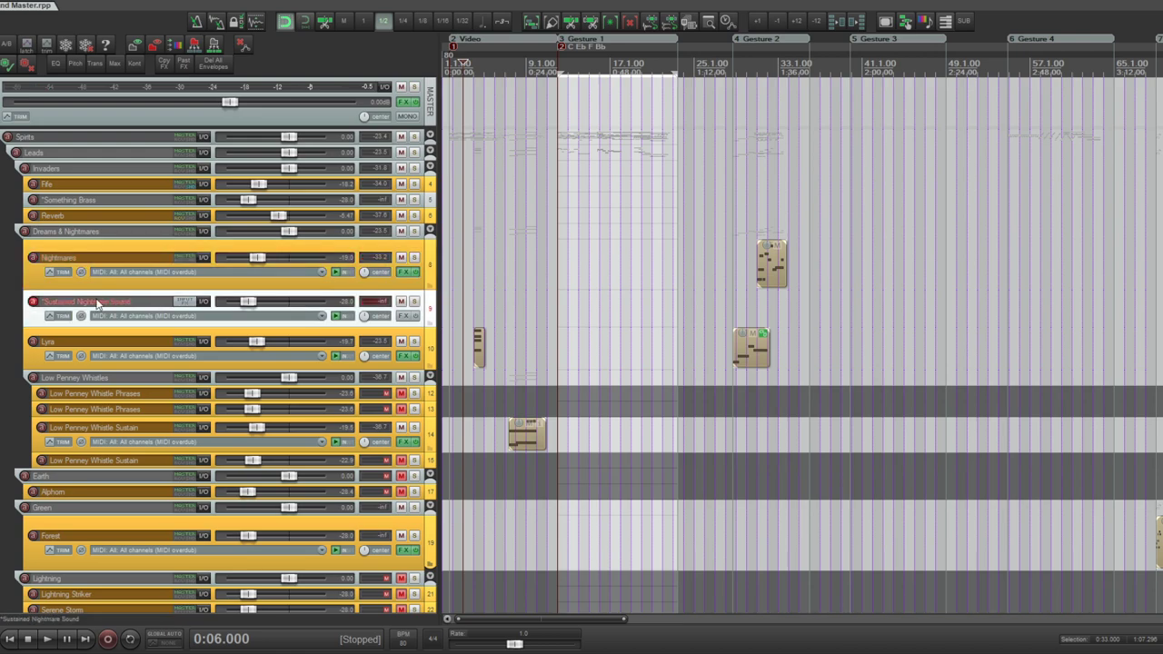
- Rename the placeholder track below Nightmares as "*Sustained Tonal Nightmare Sound" and widen the track control panel
double_click(87, 300)
click(79, 301)
text(Tonal)
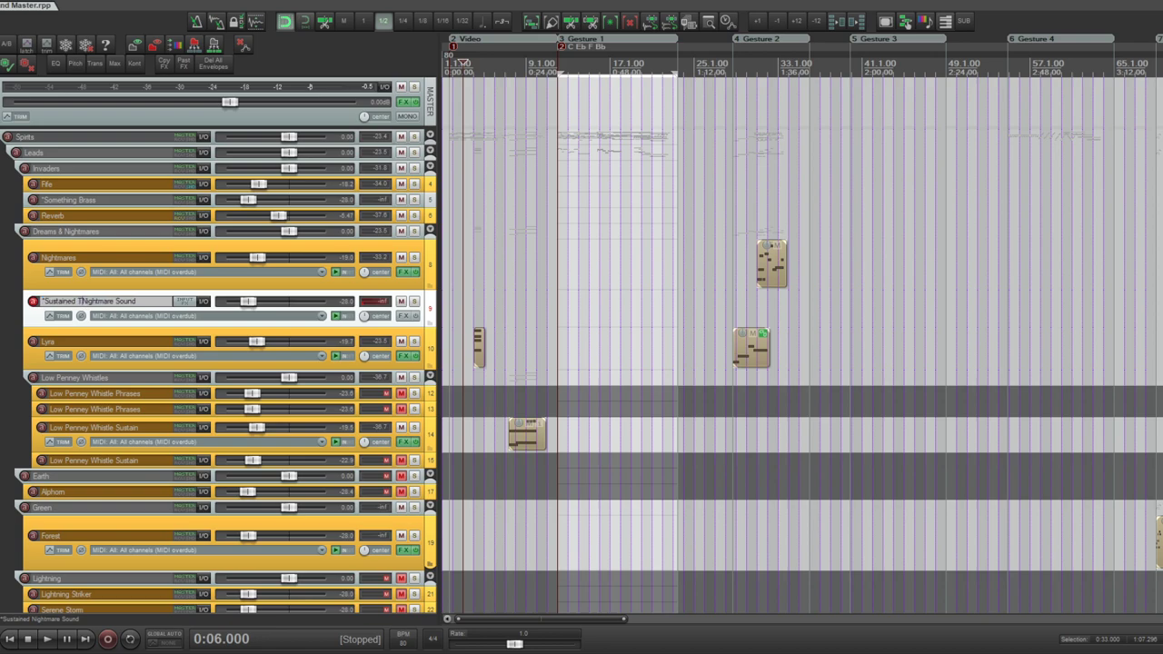
click(125, 283)
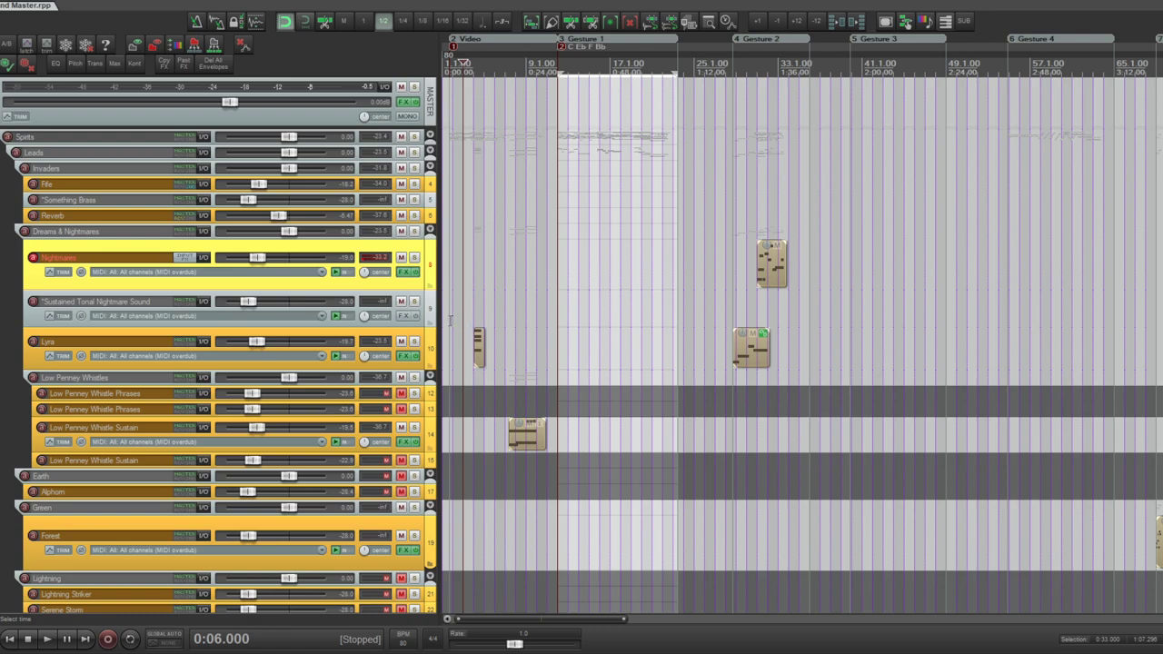
drag(440, 320, 496, 323)
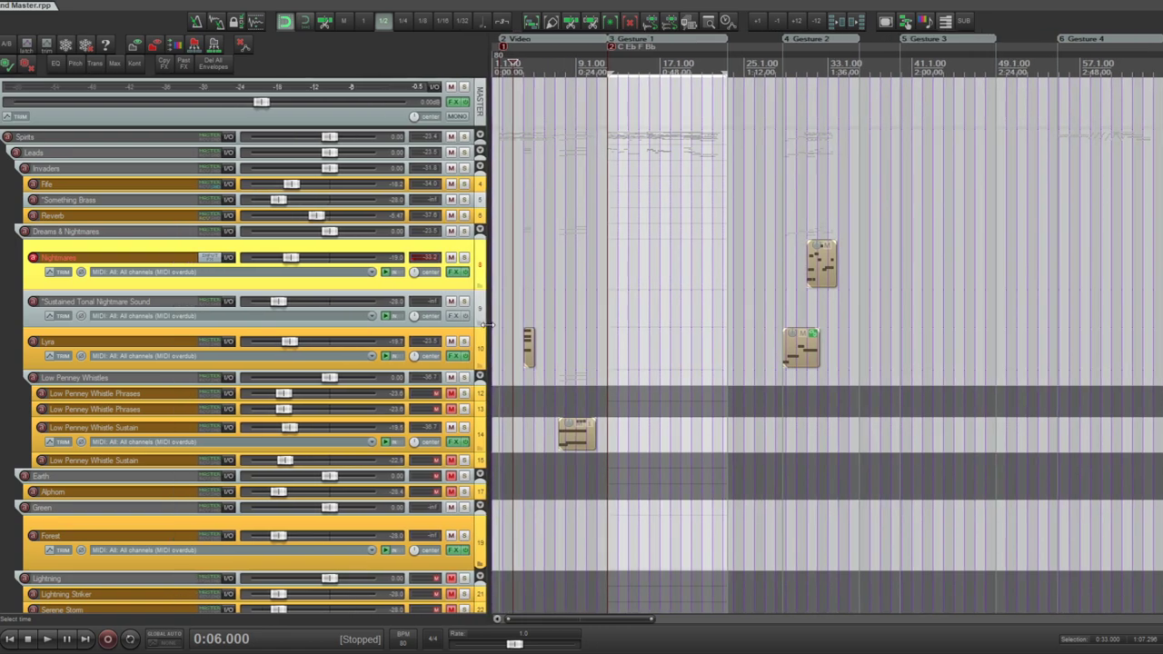
- Append "(Low notes thta change in timbre)" to the name of the "*Sustained Tonal Nightmare Sound" track
double_click(156, 304)
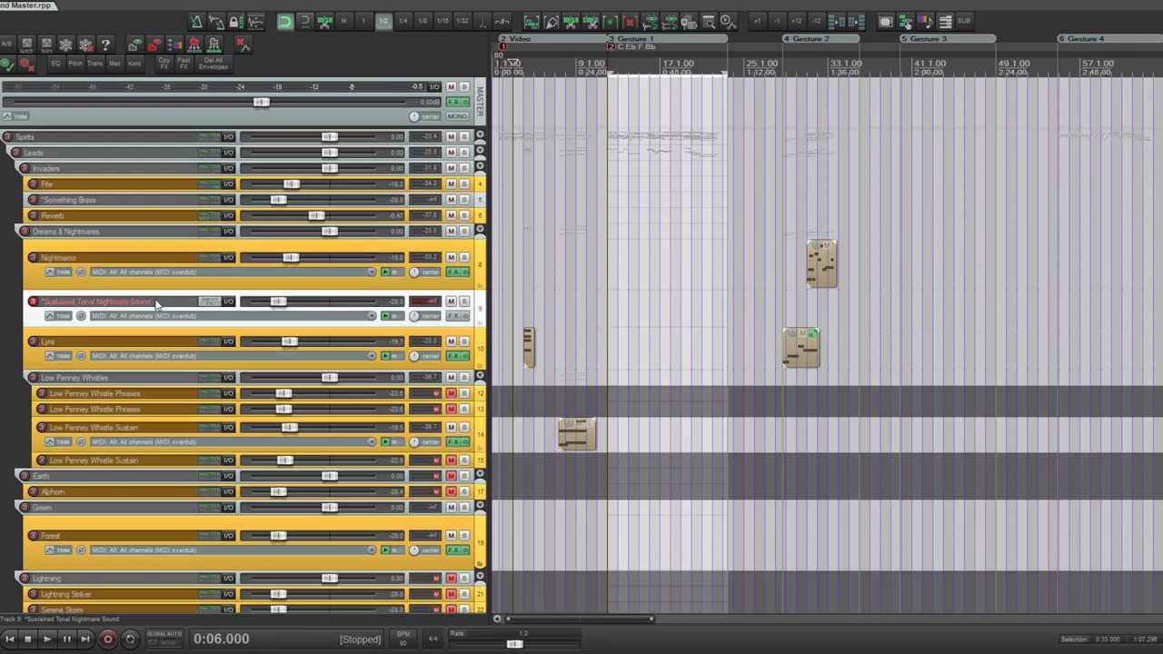
text((LOW))
key(BackSpace)
key(BackSpace)
text(ow)
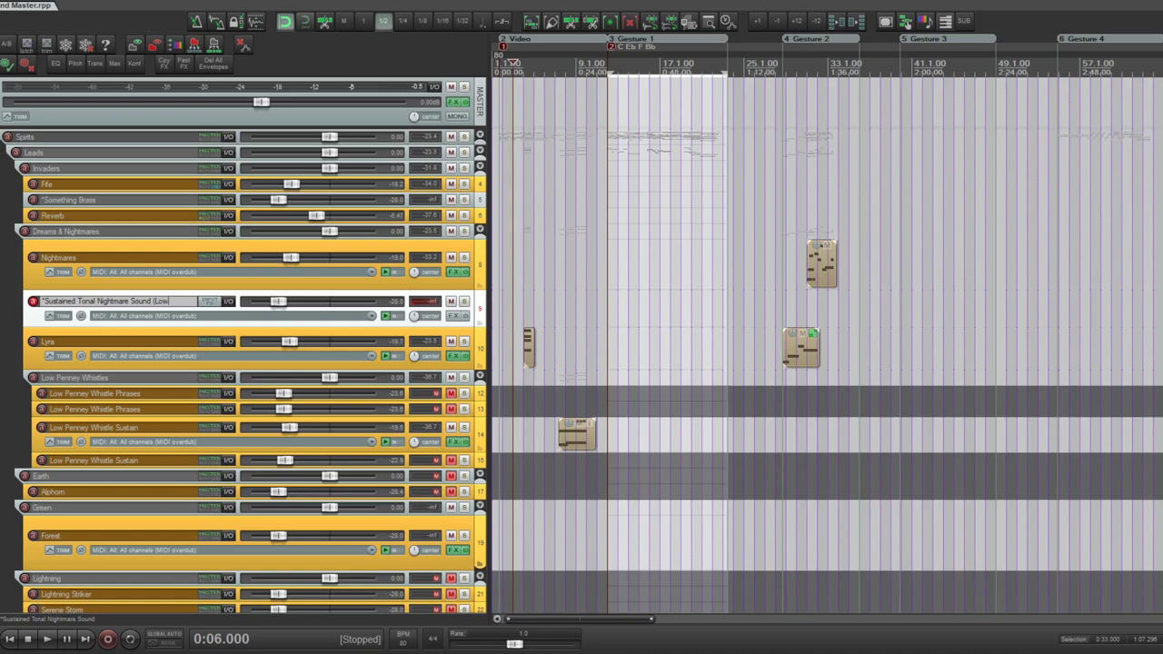
text( notes thta change in timbre))
key(Return)
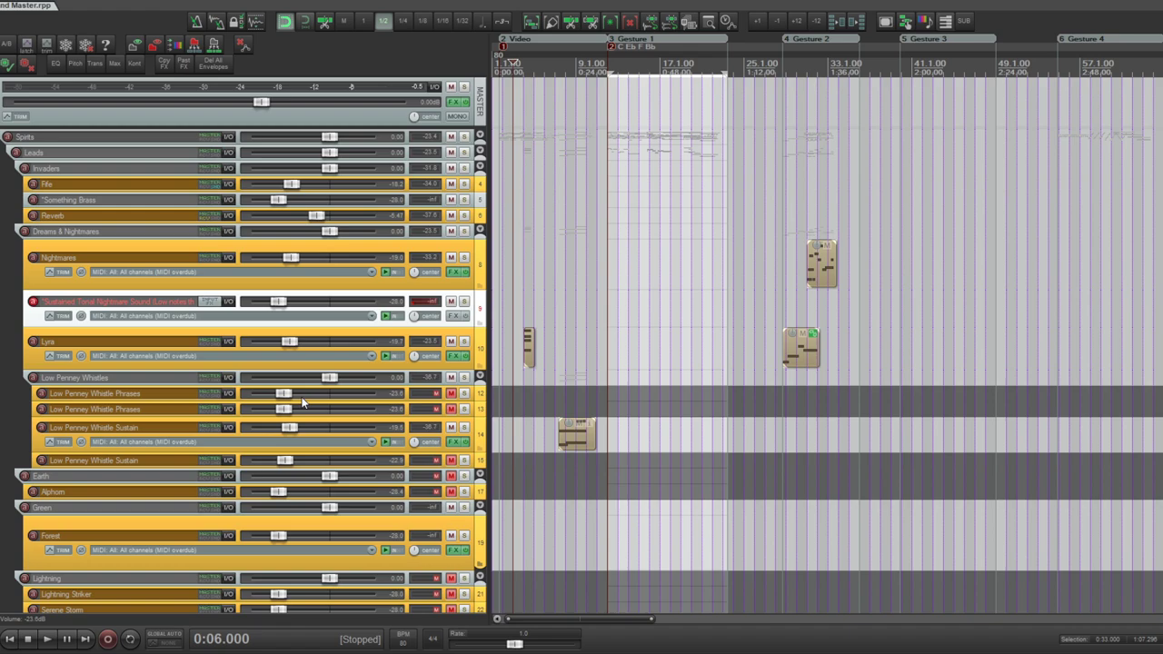
- Correct "thta" to "that" in the "*Sustained Tonal Nightmare Sound" track's name
scroll(303, 403, down, 6)
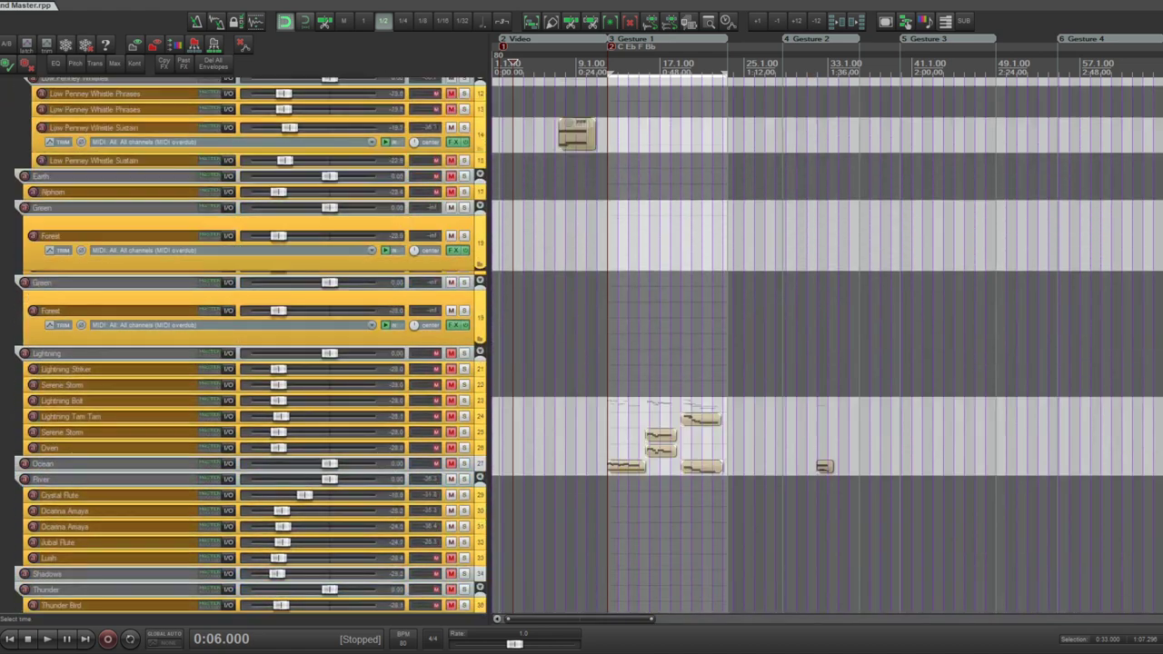
scroll(171, 367, down, 3)
scroll(171, 368, up, 10)
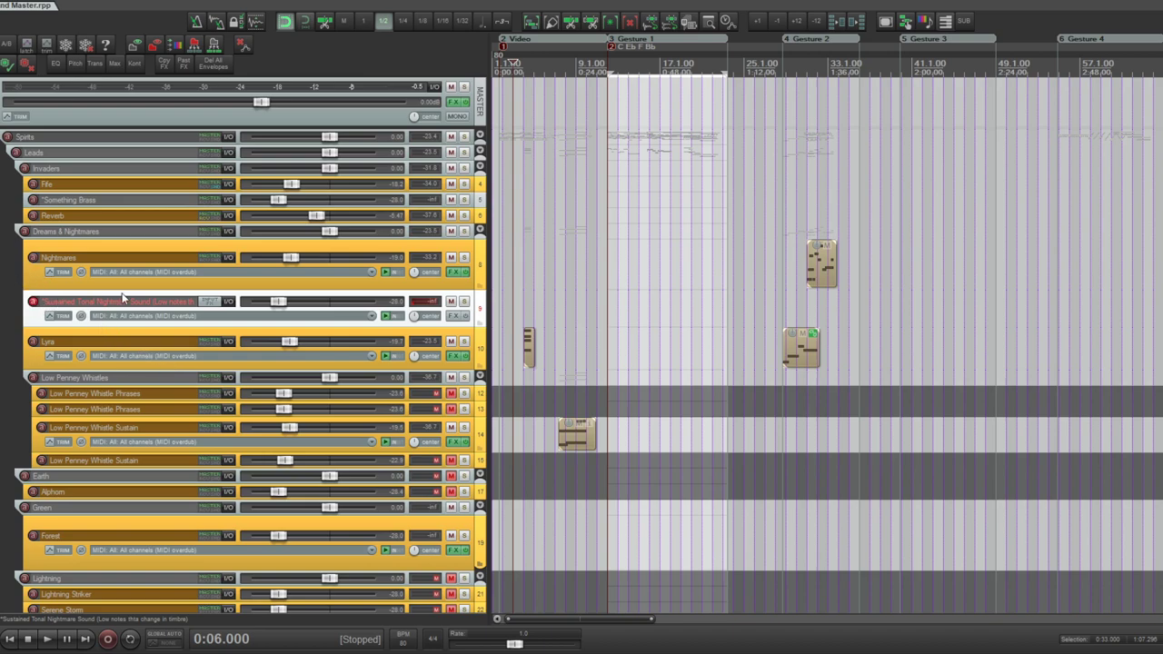
double_click(172, 300)
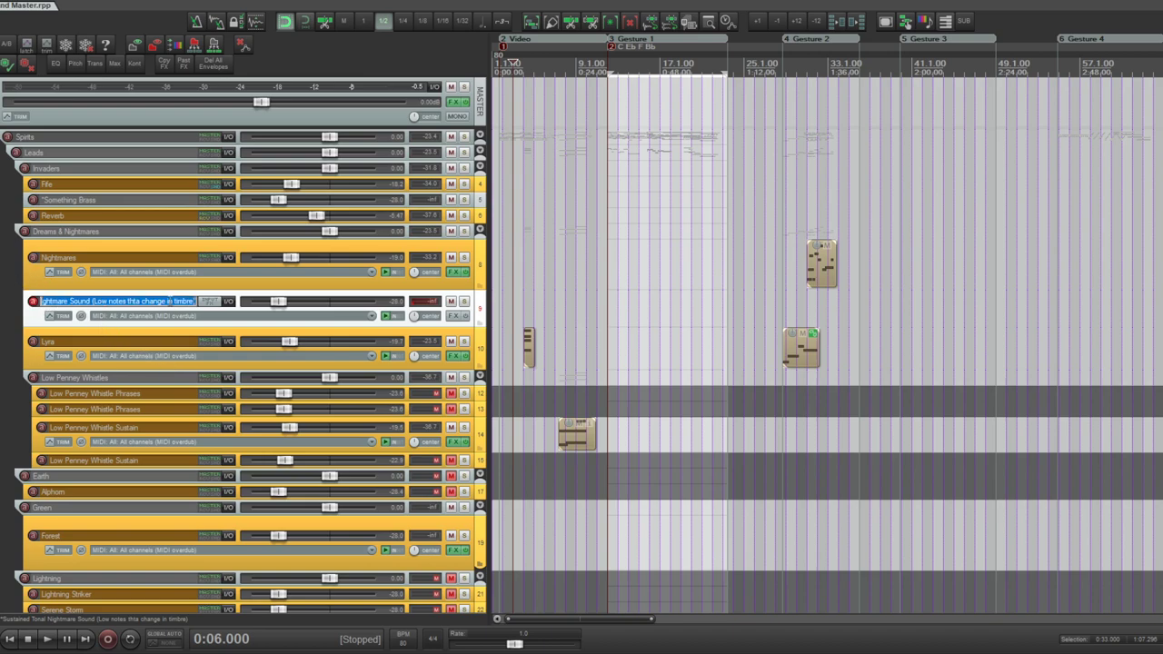
click(138, 300)
key(BackSpace)
key(Right)
text(t)
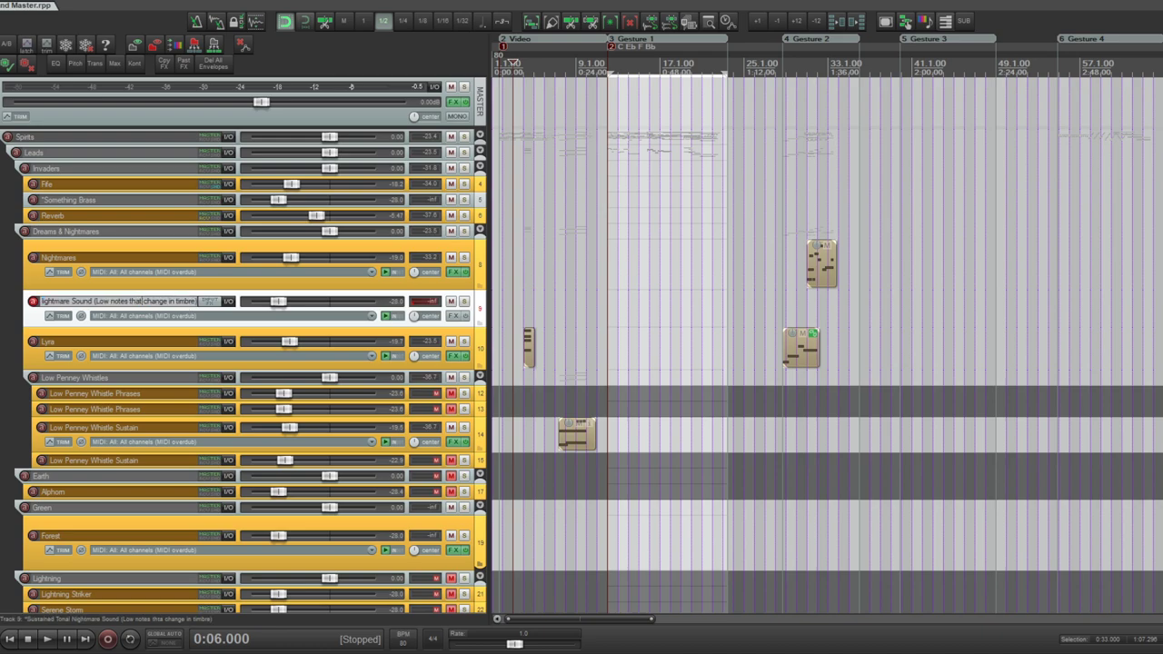
key(Return)
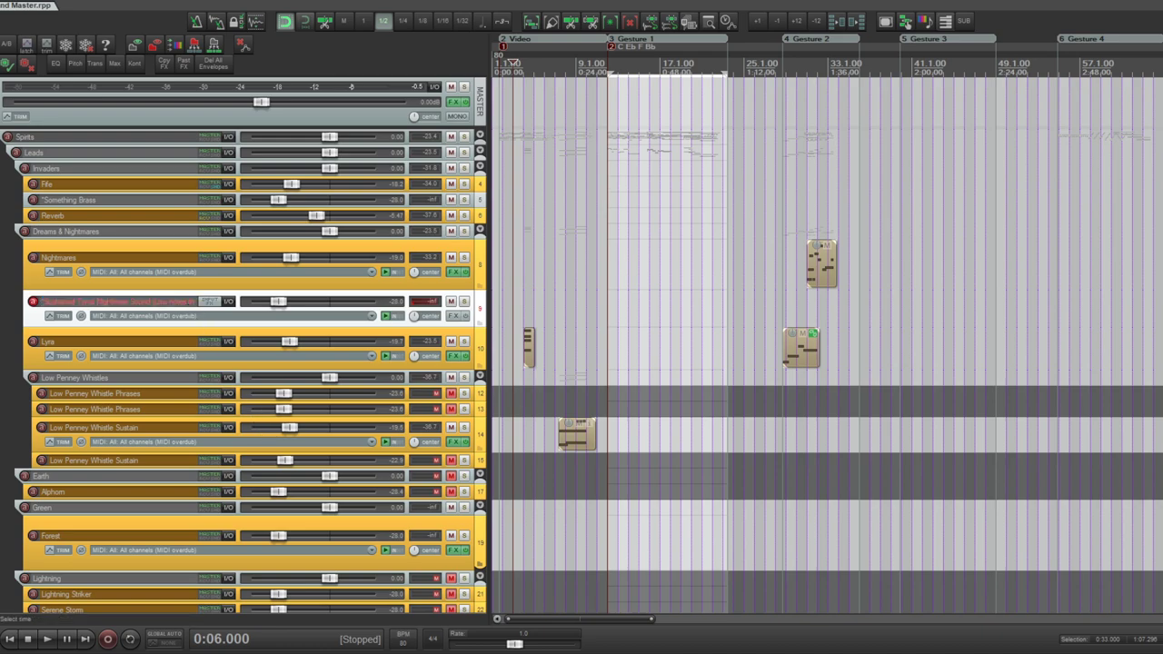
- Enlarge the Alphorn track in the Earth group, unmute it and briefly audition it soloed
scroll(472, 418, down, 3)
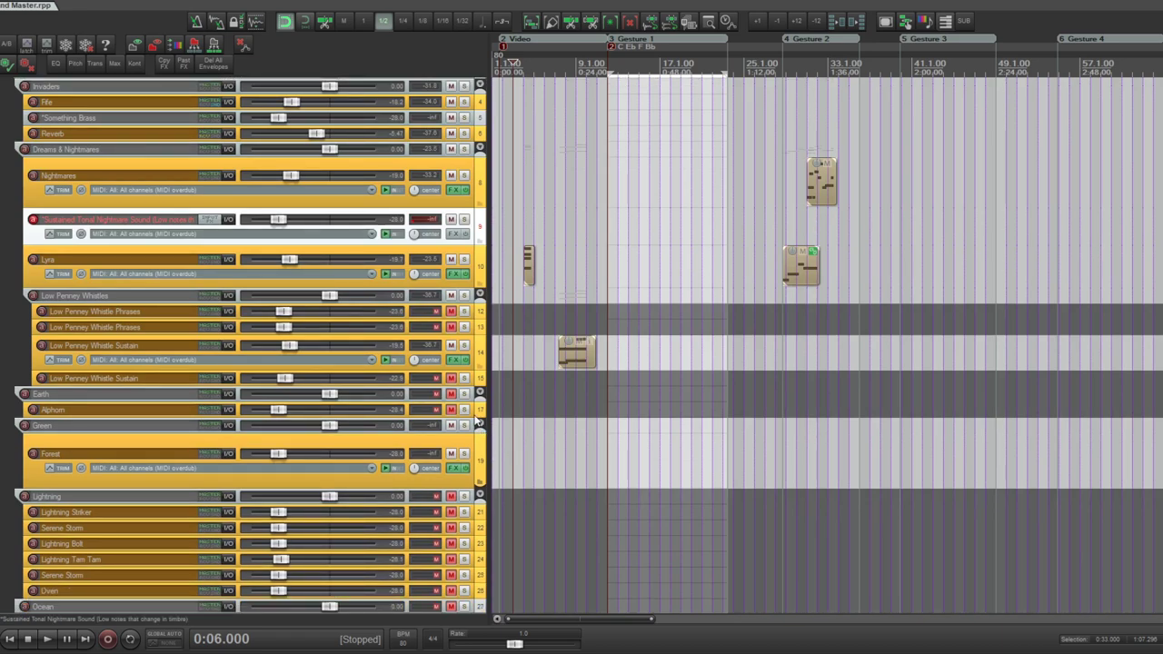
drag(473, 417, 474, 443)
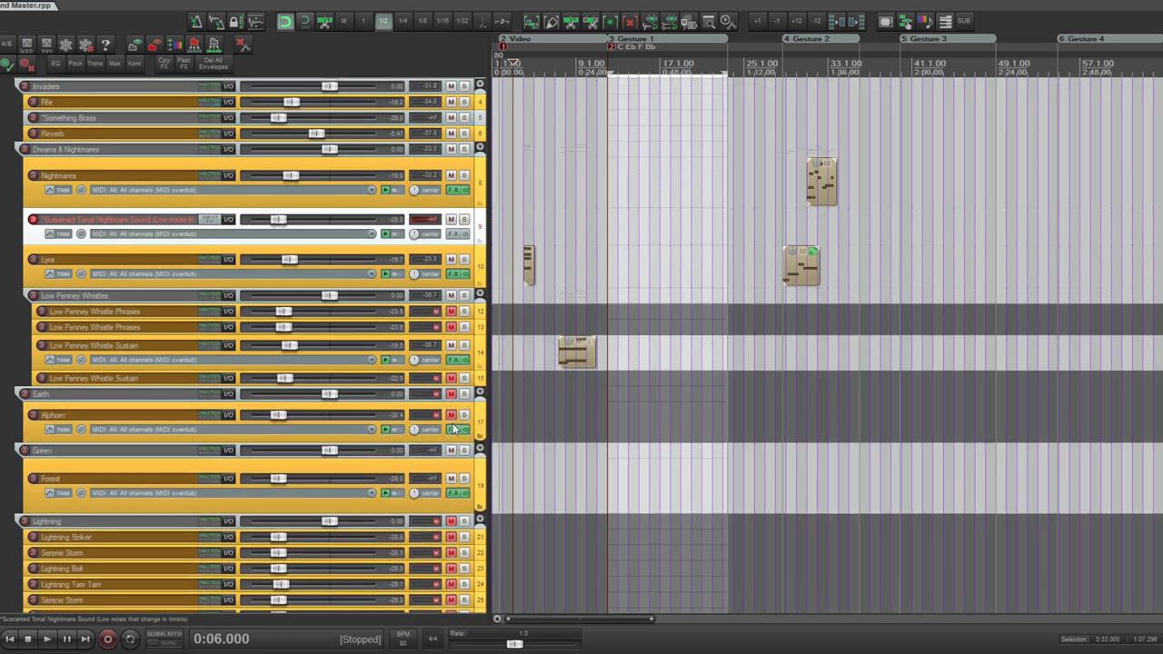
click(474, 424)
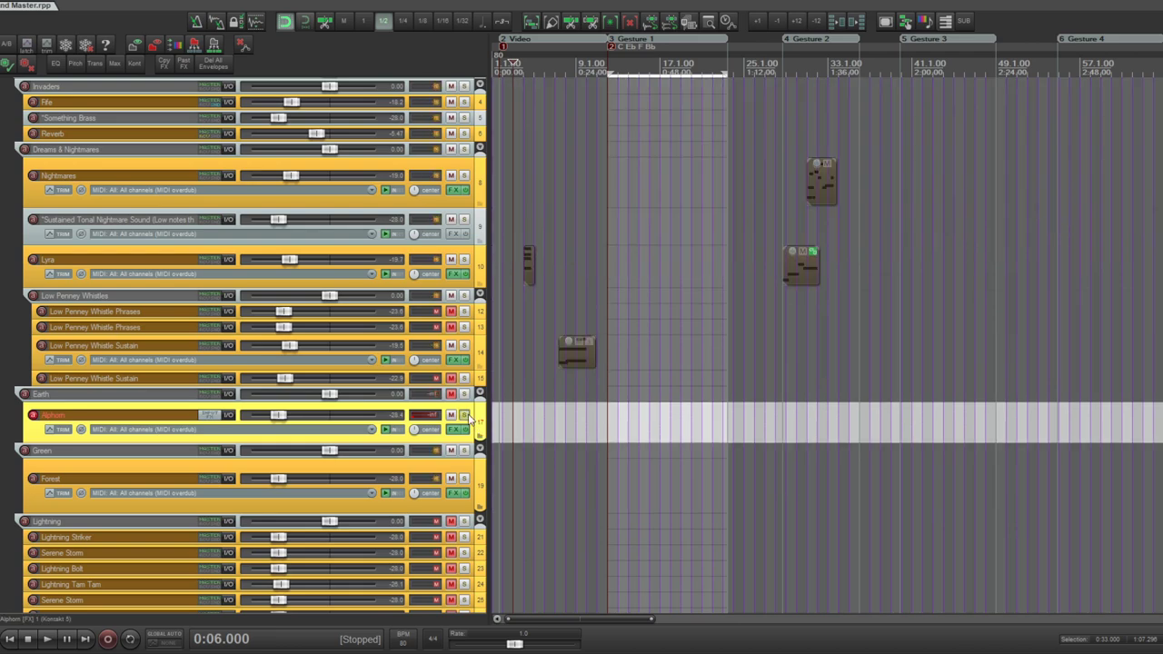
click(465, 415)
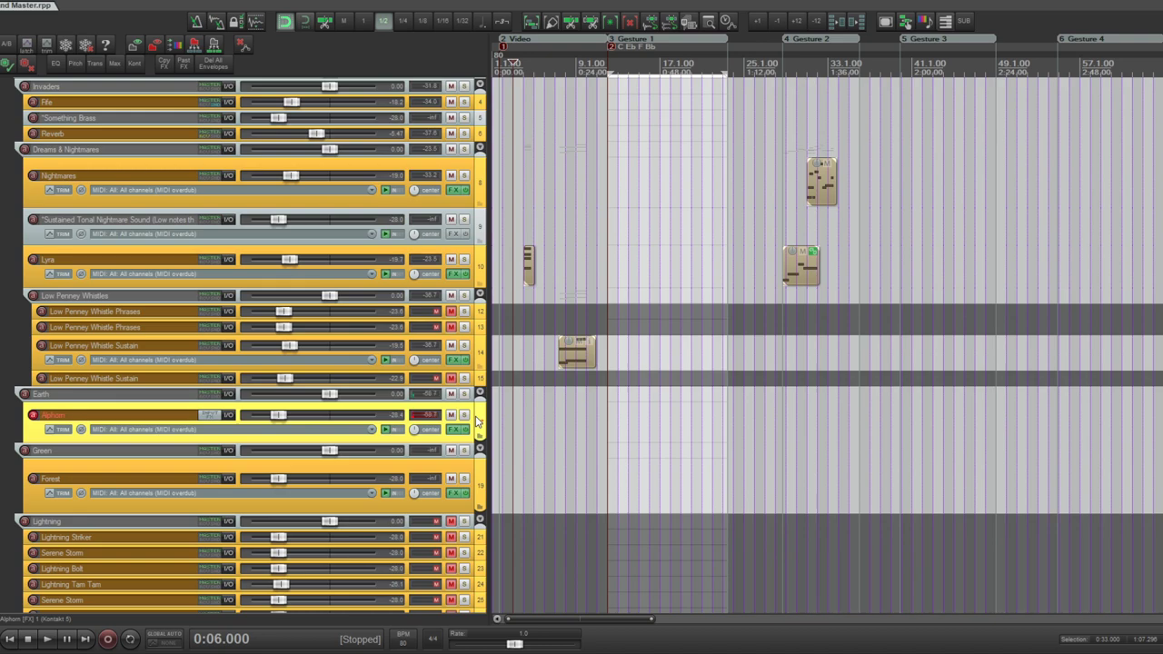
- Set the Alphorn track's volume to -13.5 dB
drag(287, 418, 299, 417)
scroll(300, 418, up, 2)
scroll(300, 420, down, 1)
drag(293, 415, 301, 416)
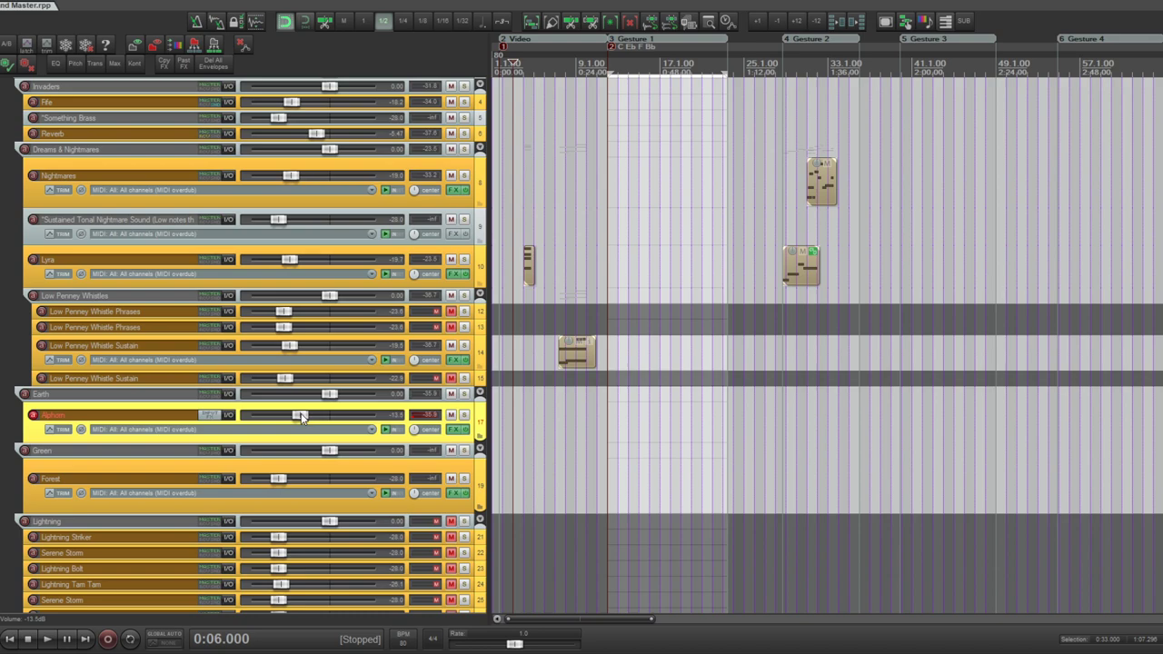
- Rename the Alphorn track as "Alphorn (Keep Hollow & Not Brassy)"
double_click(127, 417)
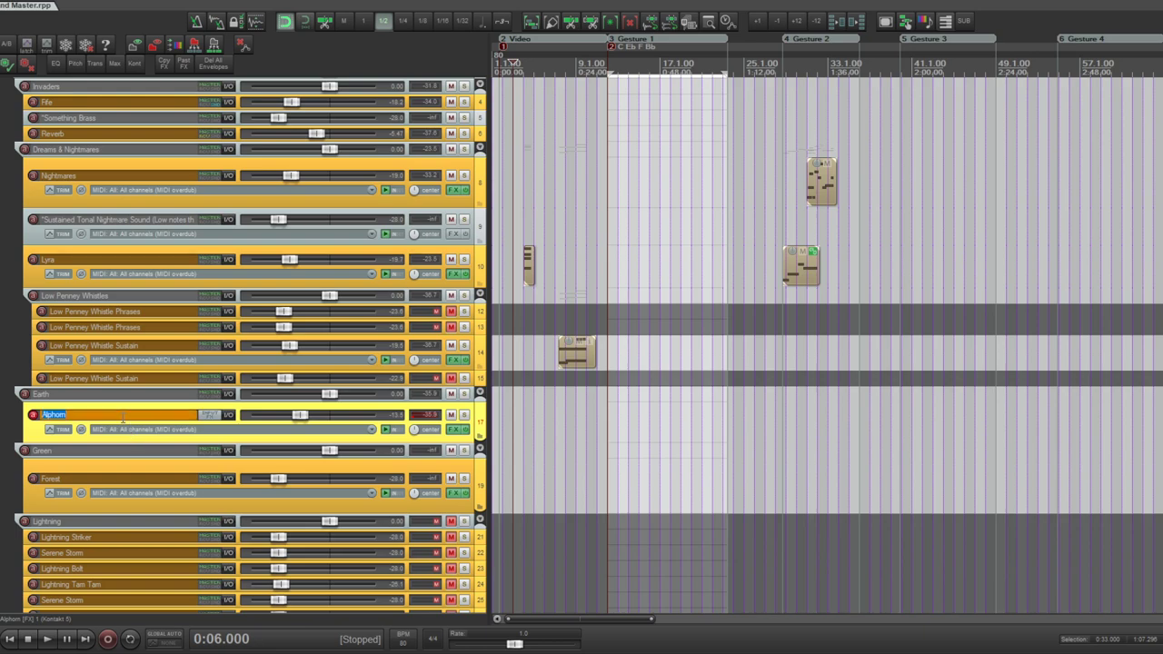
text((Keep Hollow & Not Br)
text(assy)
key(Return)
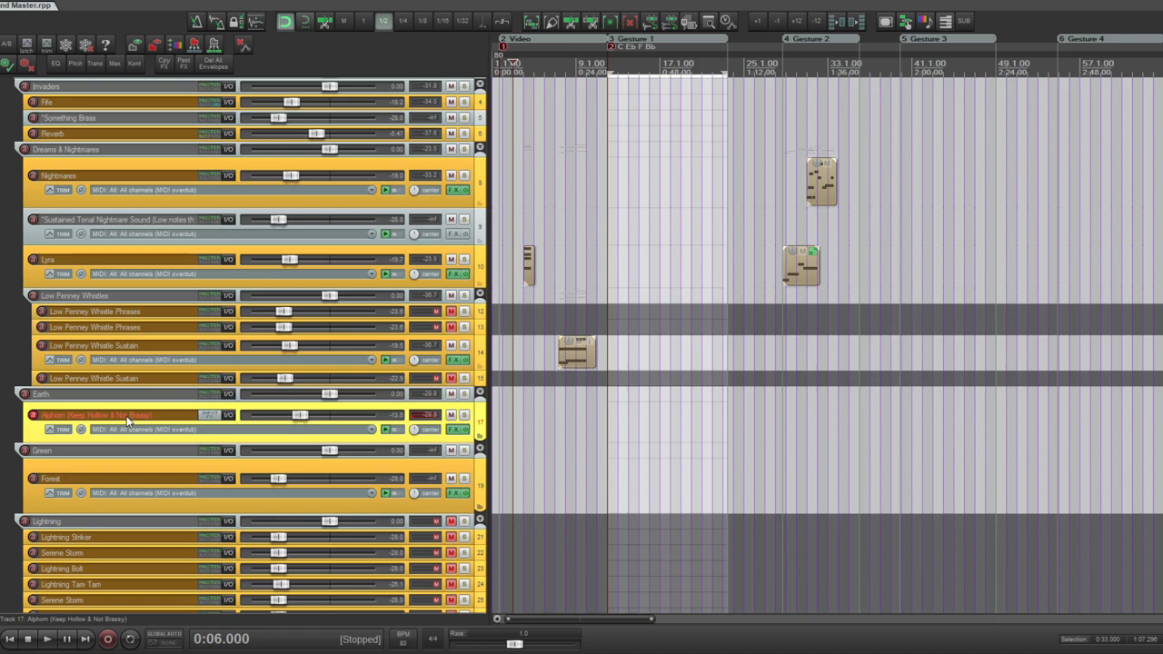
- Revise the Alphorn track's name to "Alphorn (Keep Hollow & Slow, Not Brassy)"
double_click(127, 418)
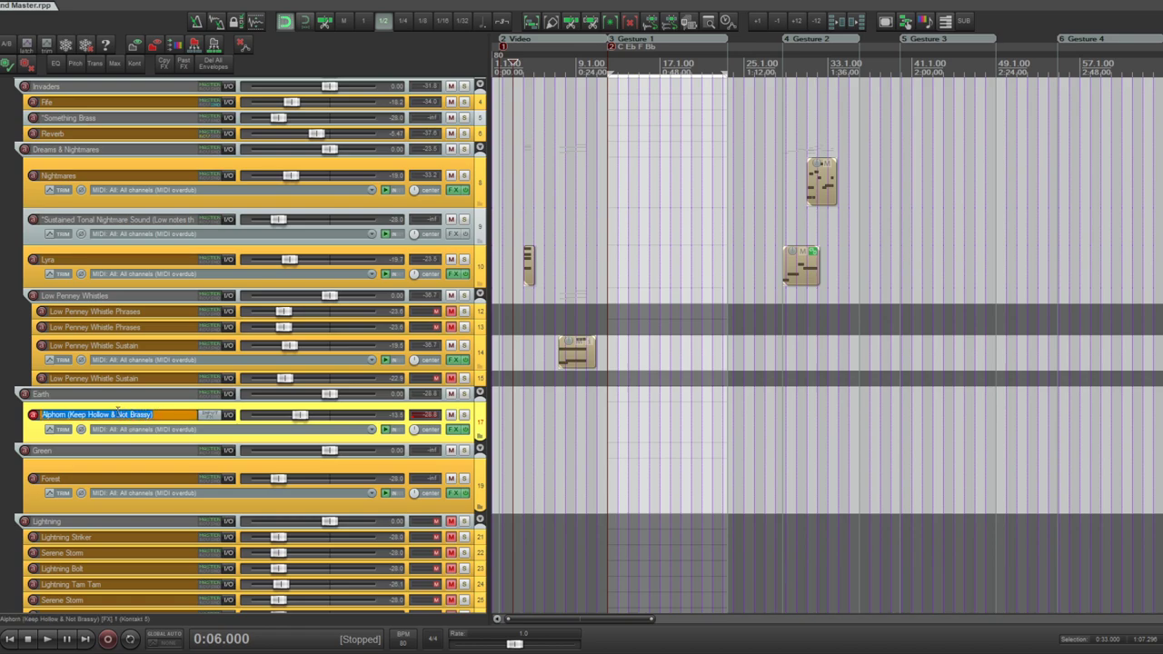
key(Return)
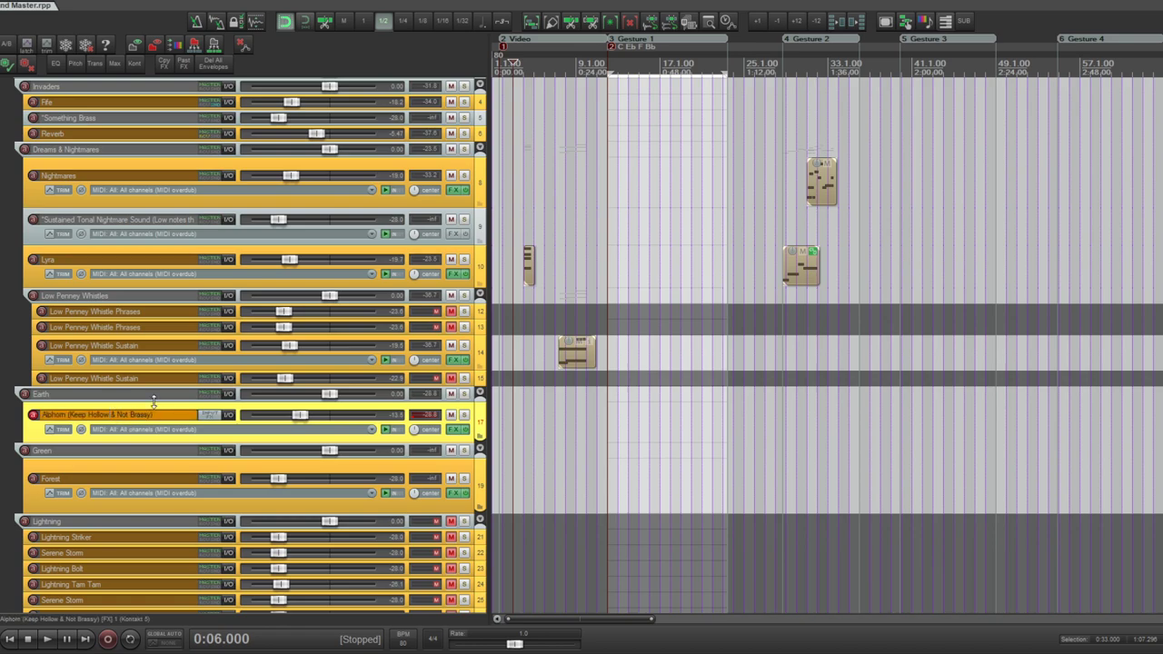
text(Slow,)
key(Return)
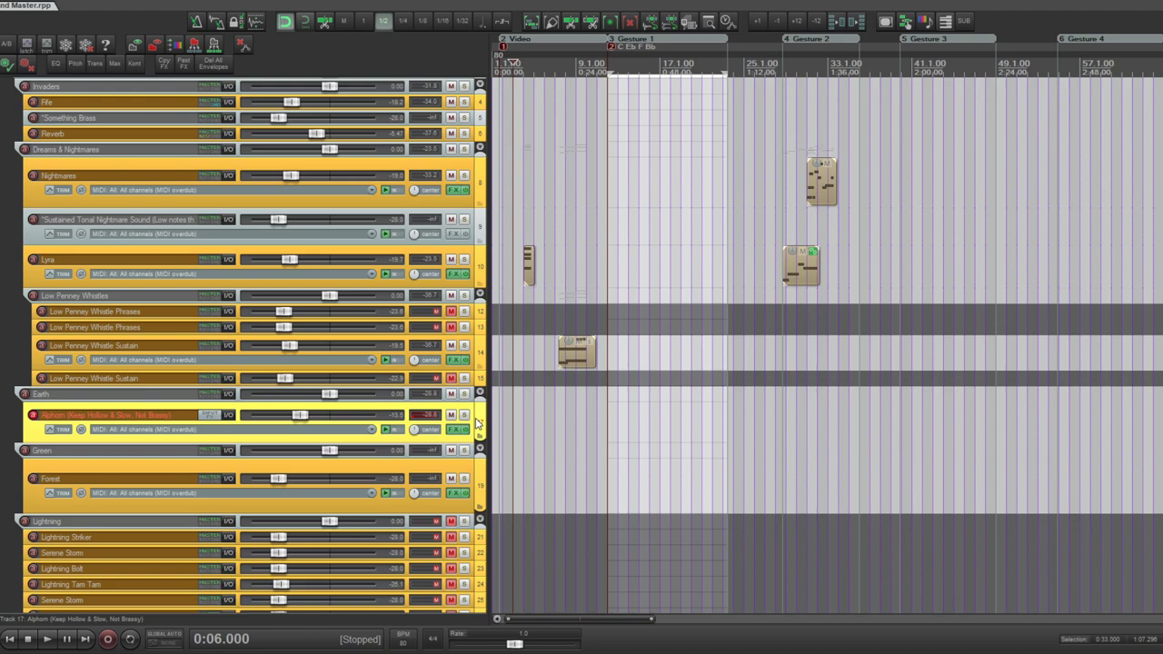
- Audition the Forest track's MIDI item from 3:24 to its end at 3:36
scroll(1069, 269, down, 5)
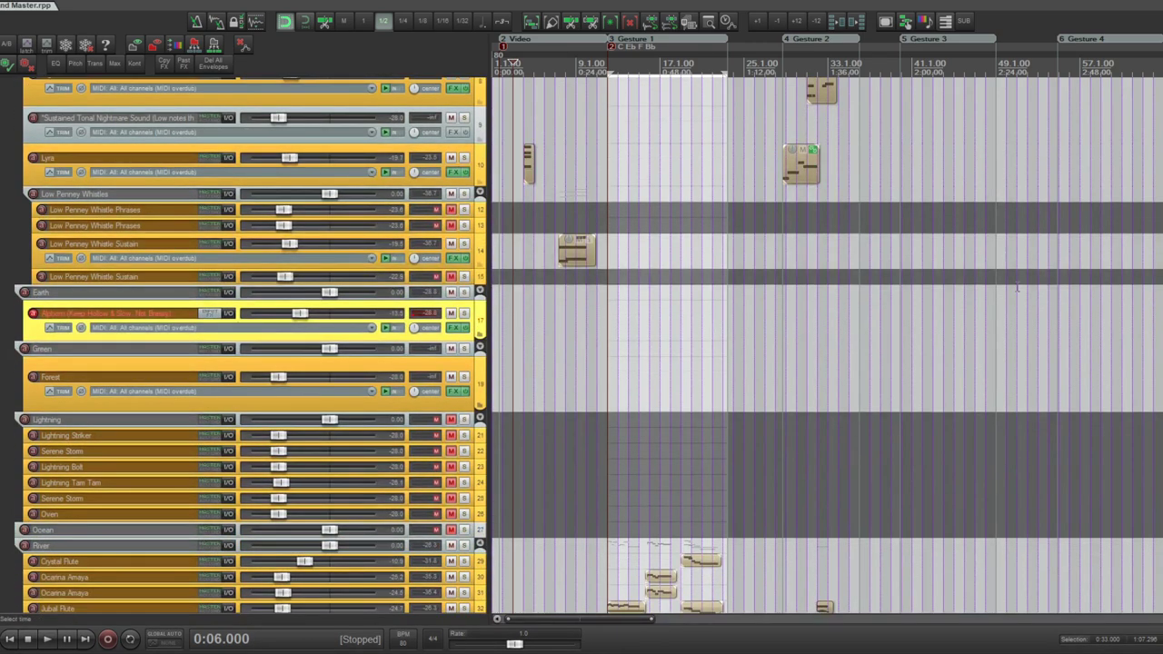
scroll(676, 389, down, 3)
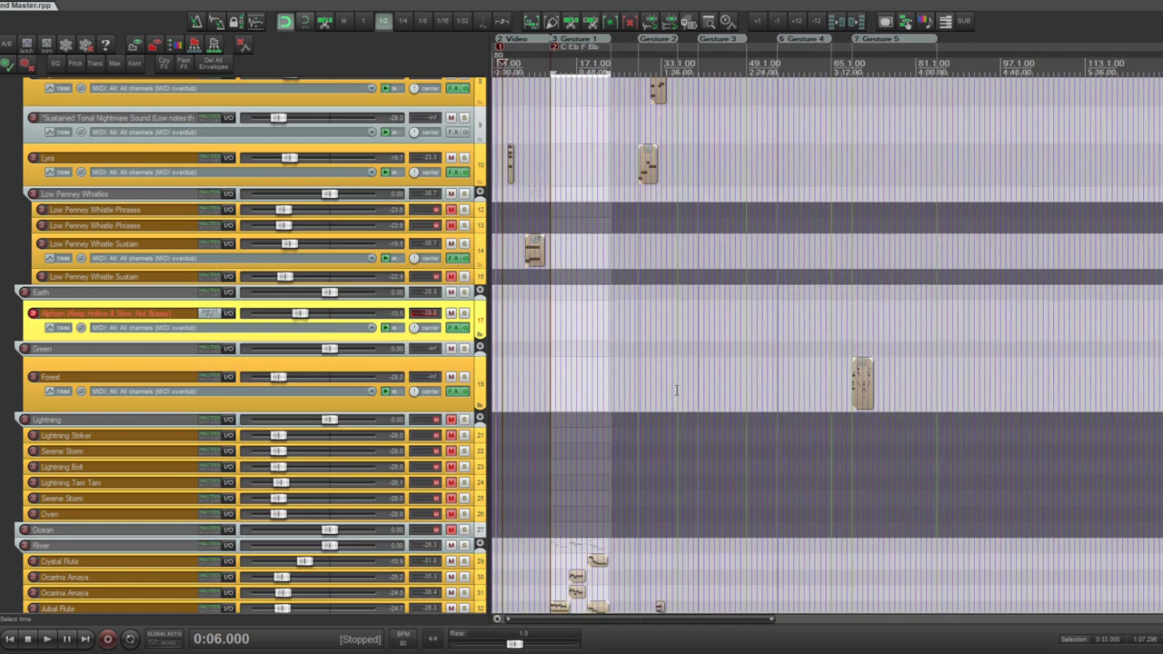
click(859, 382)
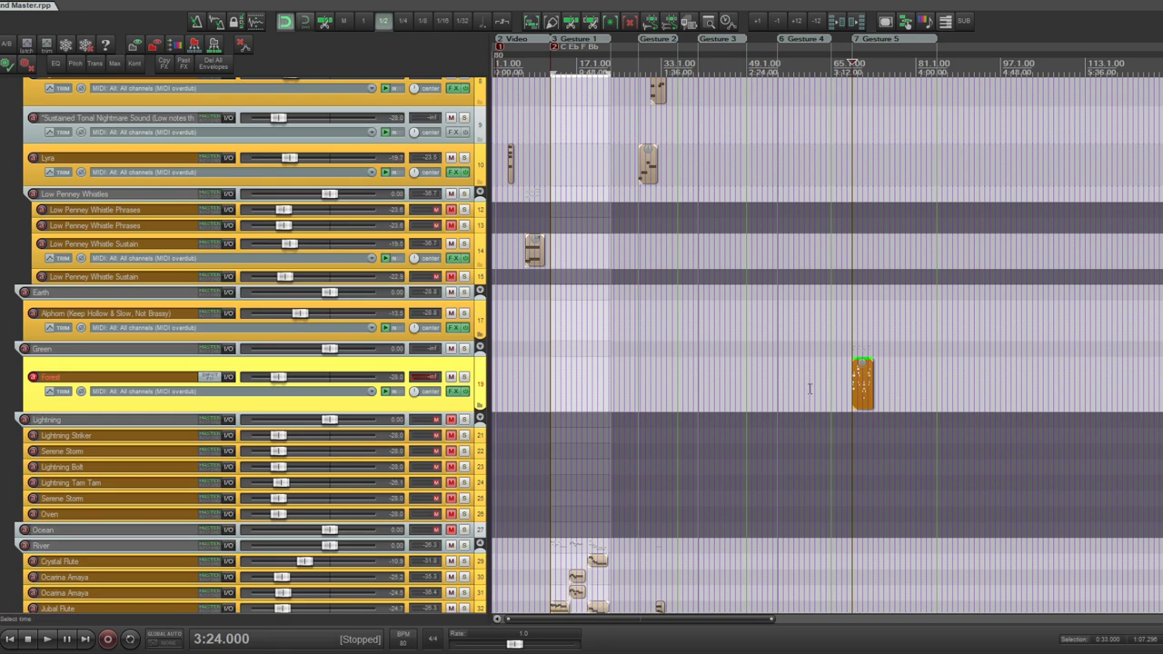
scroll(787, 442, up, 2)
scroll(786, 441, up, 3)
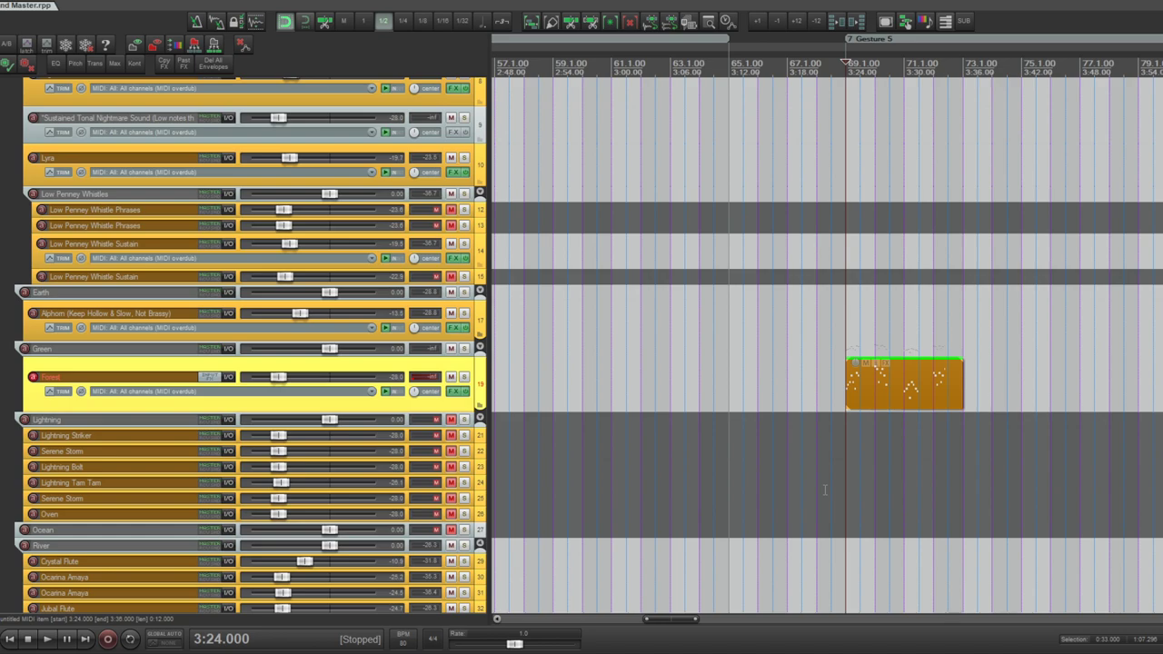
key(space)
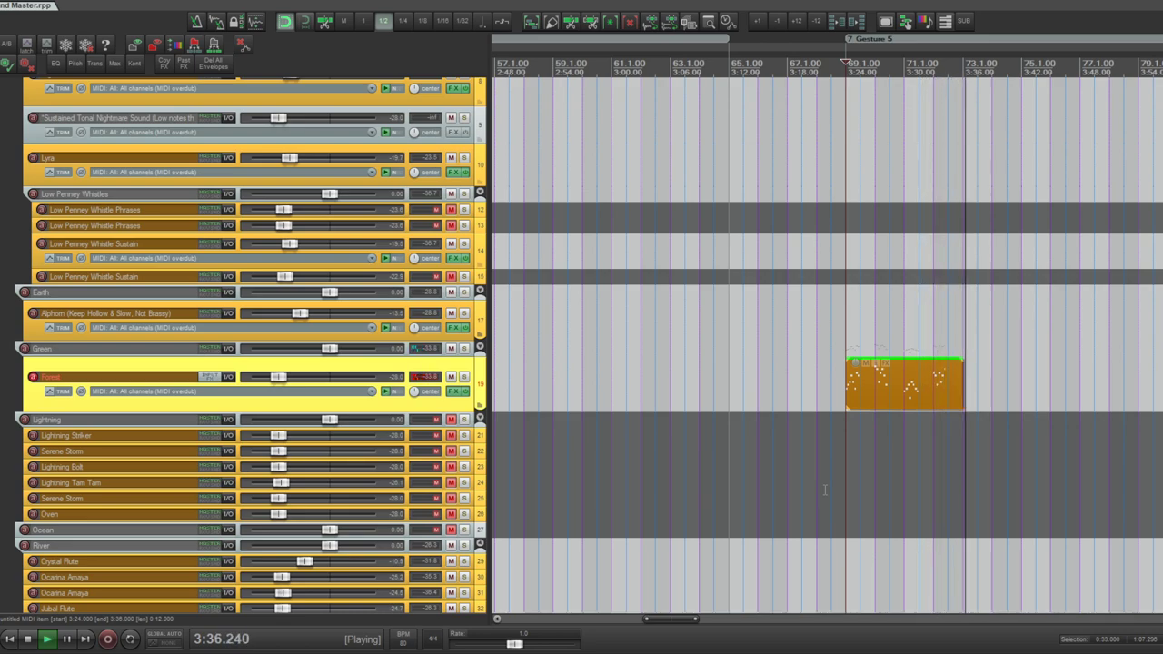
key(space)
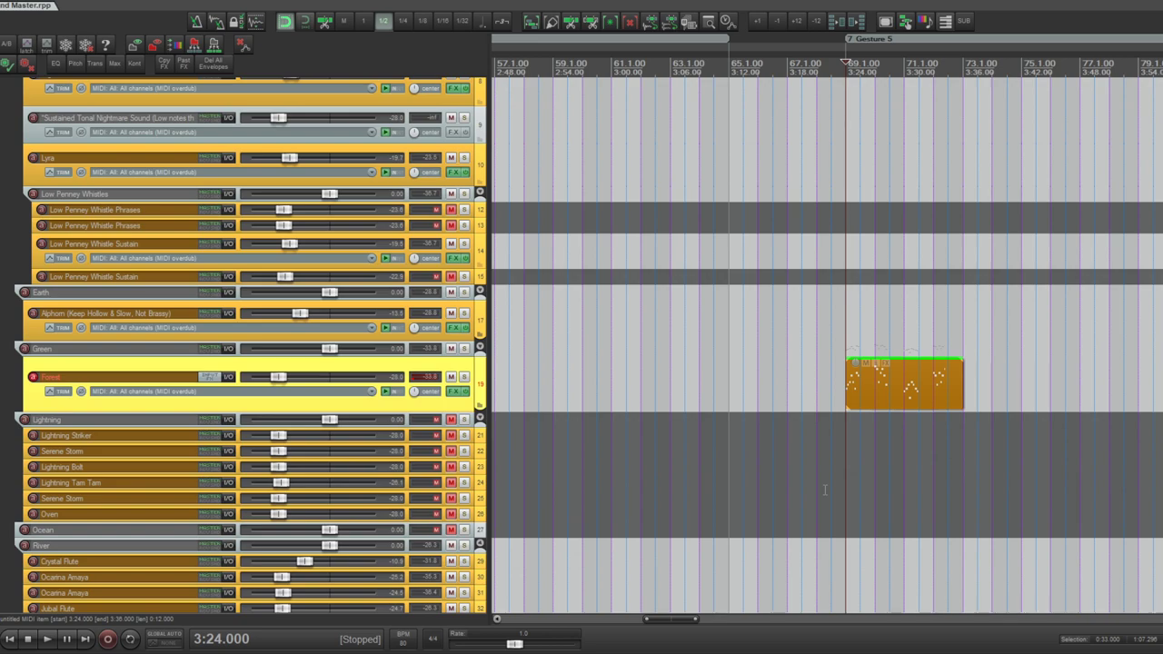
- On a new enlarged track below Forest, place the part of the Forest item after 3:27 so it starts at about 3:24.75, using a 1/8 grid
key(ctrl+t)
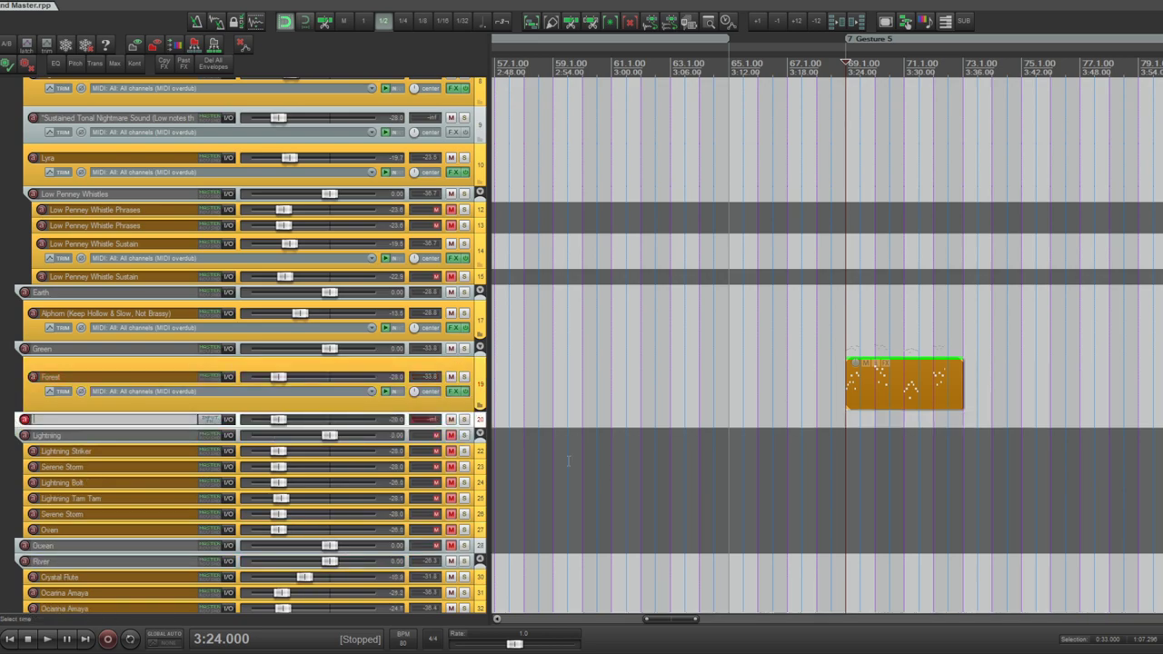
drag(481, 421, 480, 455)
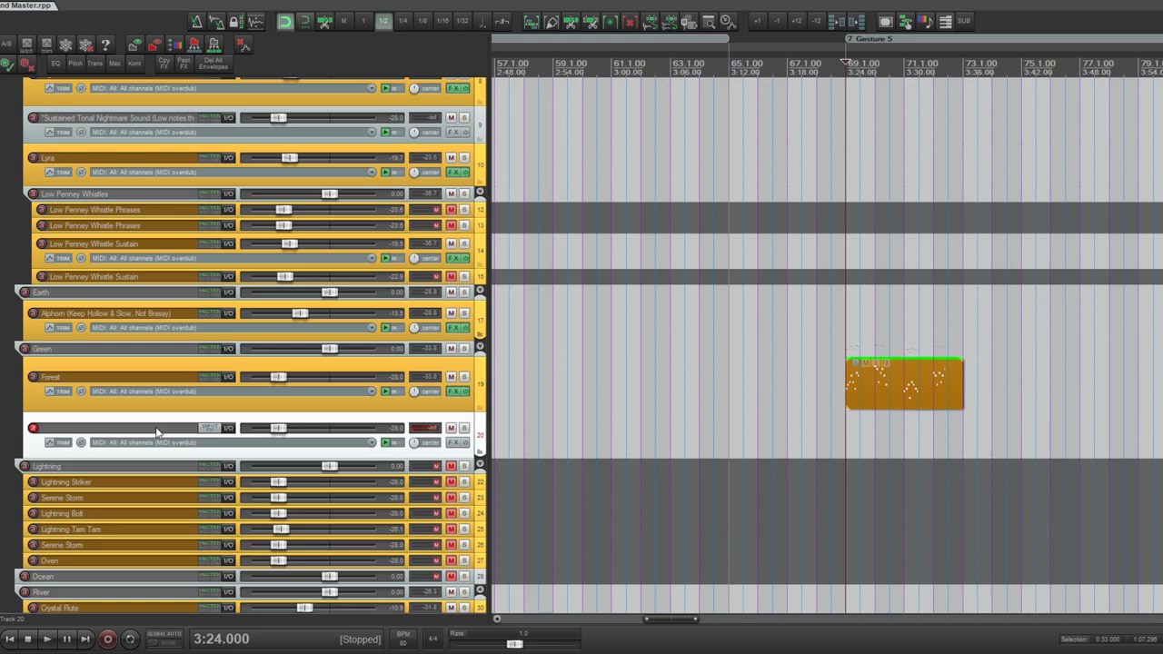
click(877, 405)
key(s)
scroll(886, 404, up, 3)
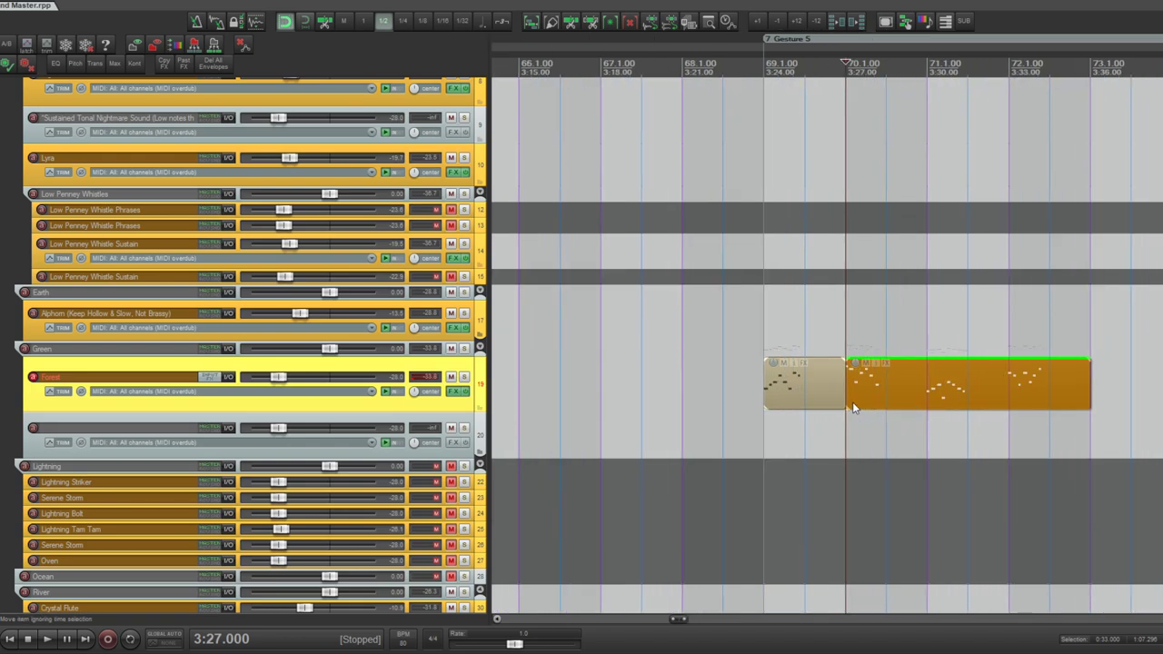
click(422, 23)
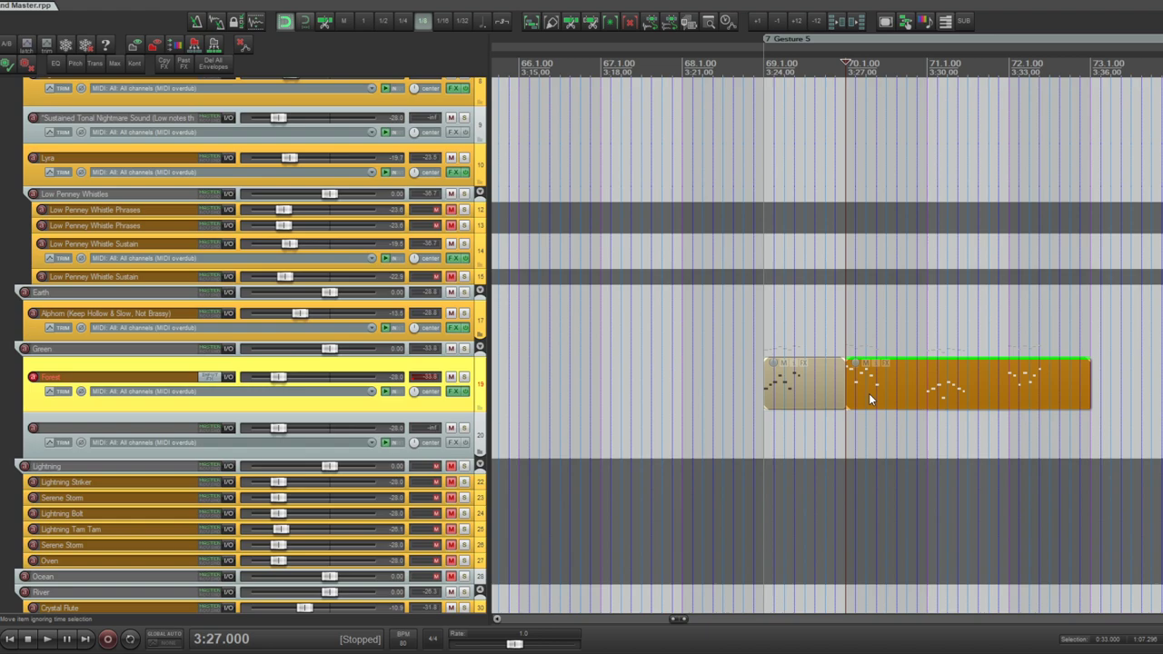
drag(868, 392, 798, 444)
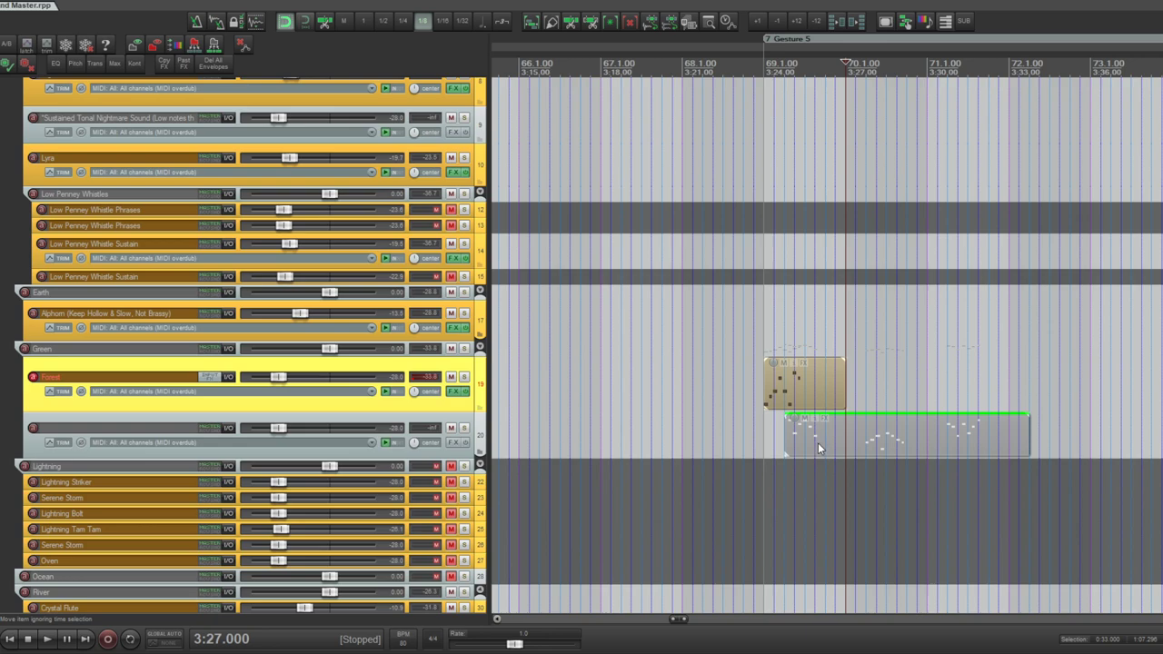
- Split the new track's item after its first phrase and move the remainder up to Forest, starting at about 3:25.875
click(859, 450)
click(863, 441)
key(s)
drag(864, 438, 844, 433)
drag(844, 393, 803, 396)
drag(909, 441, 856, 387)
click(860, 402)
- Split the second Forest item after its phrase and move the remainder down to the new track, starting at 3:26.625
click(893, 404)
key(s)
drag(908, 389, 861, 433)
scroll(862, 432, up, 6)
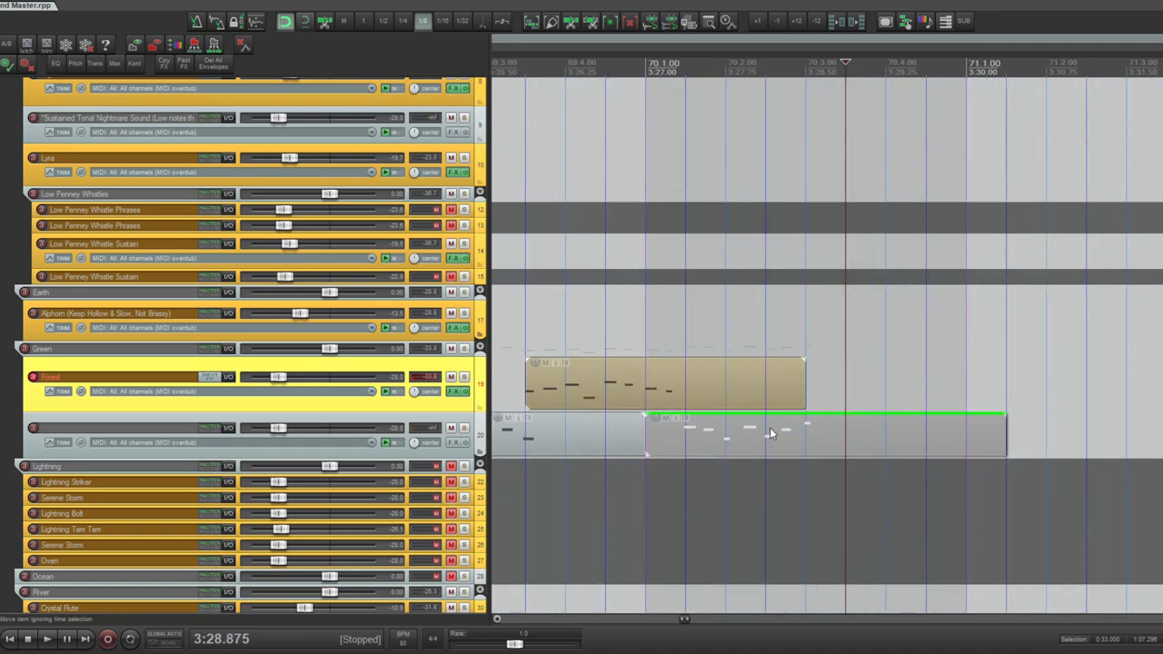
mouse_move(647, 437)
mouse_down()
mouse_move(611, 437)
mouse_move(635, 437)
mouse_up()
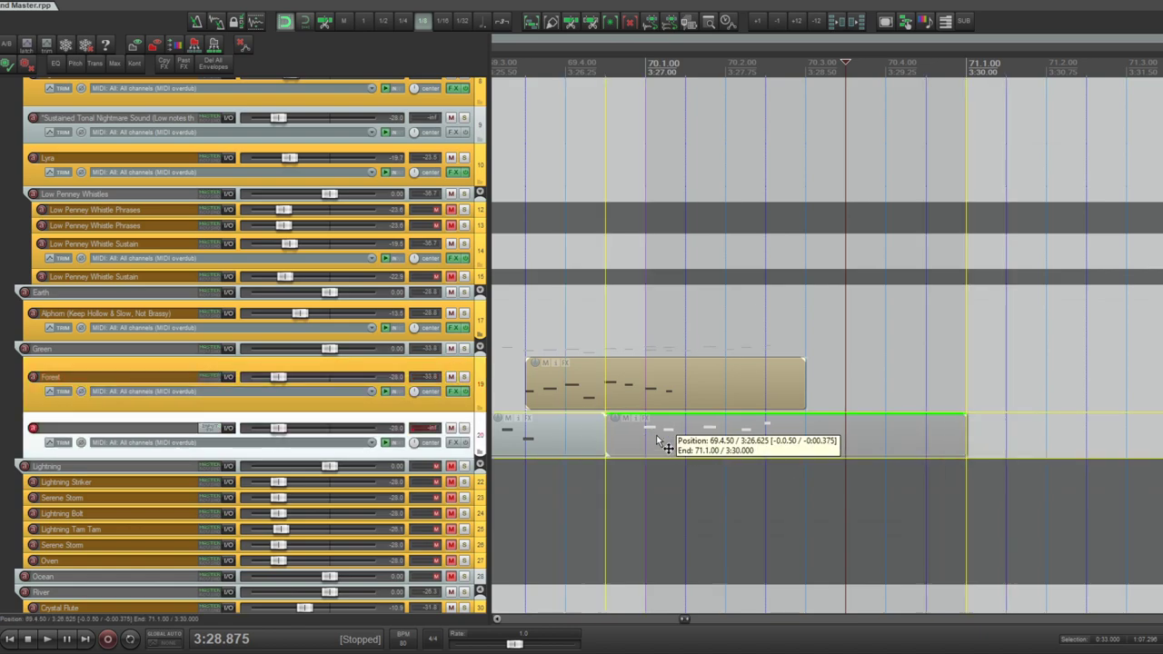
scroll(861, 449, down, 3)
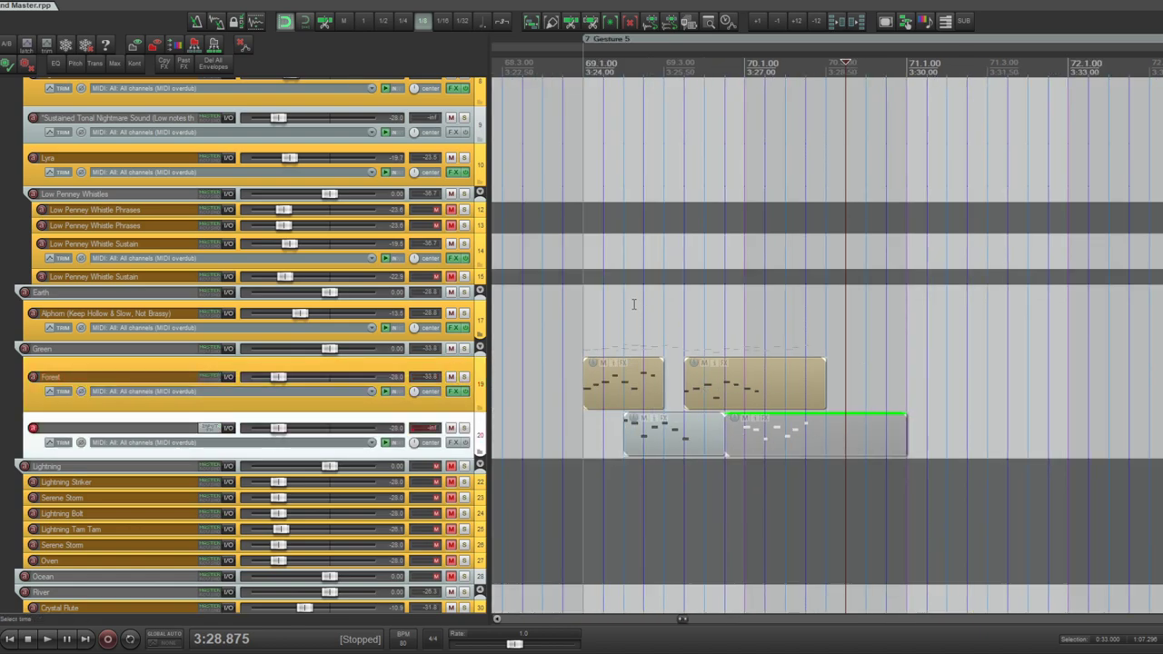
- Loop the time selection from 3:24 to 3:28.5 and audition the alternating Forest phrases
drag(584, 320, 830, 361)
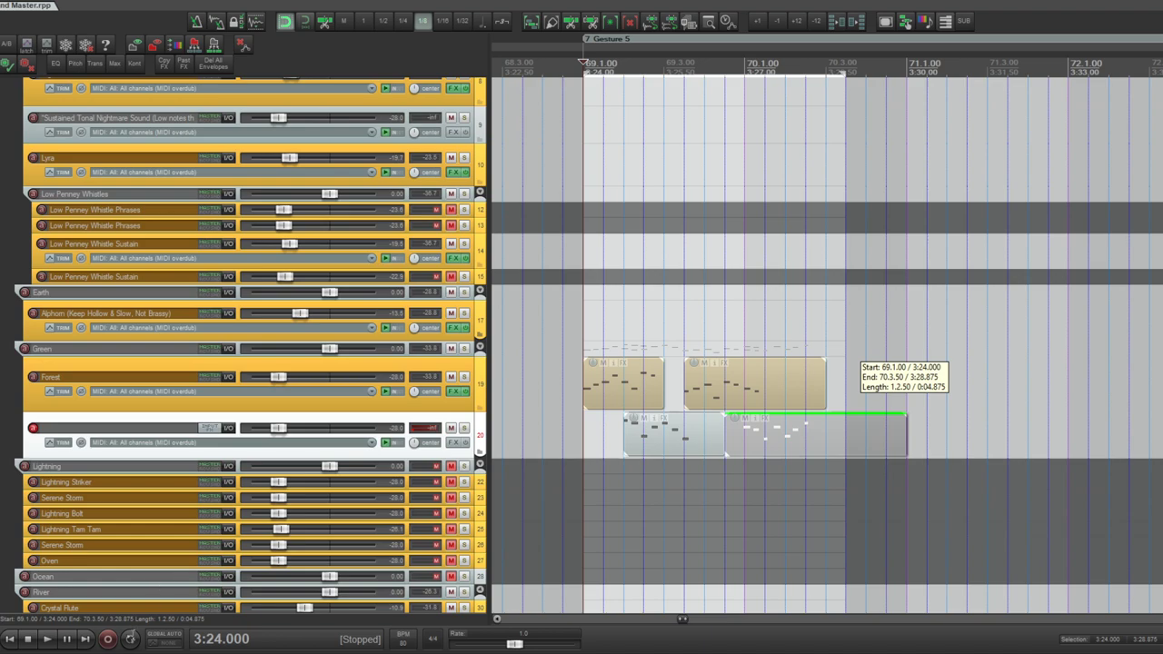
click(130, 638)
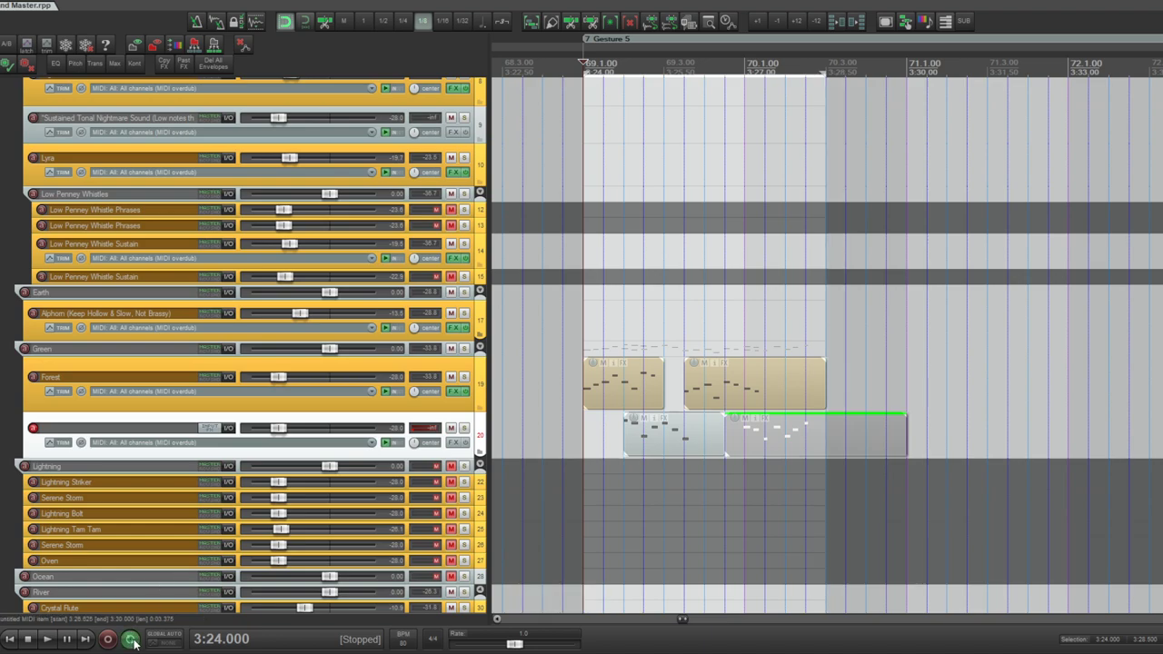
key(space)
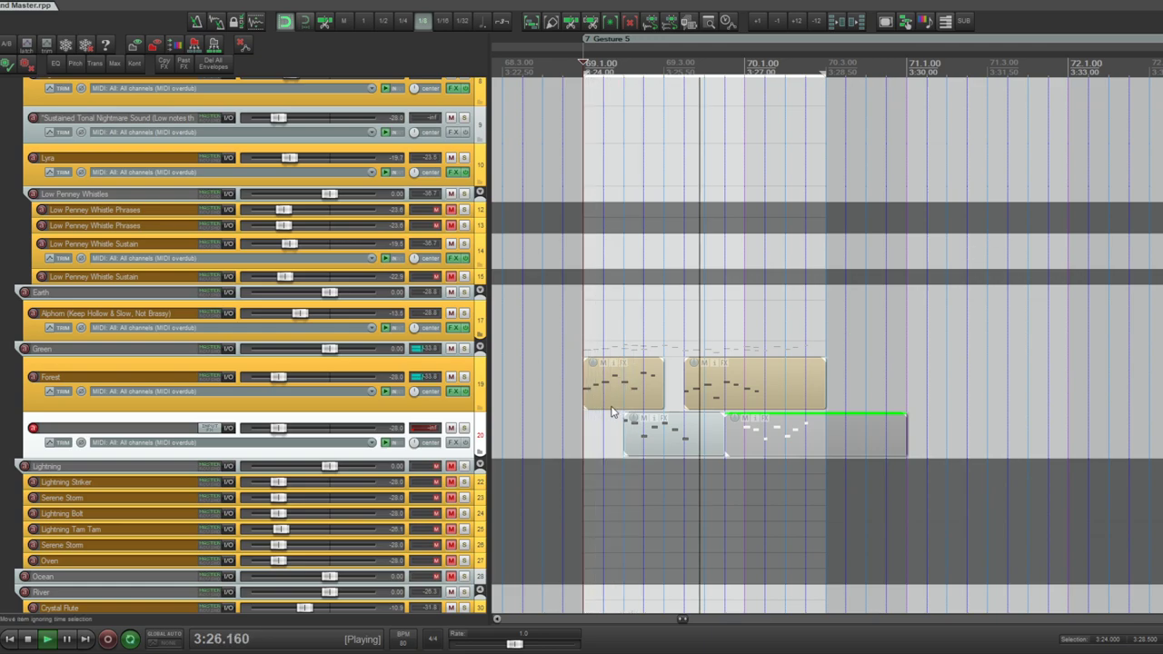
key(space)
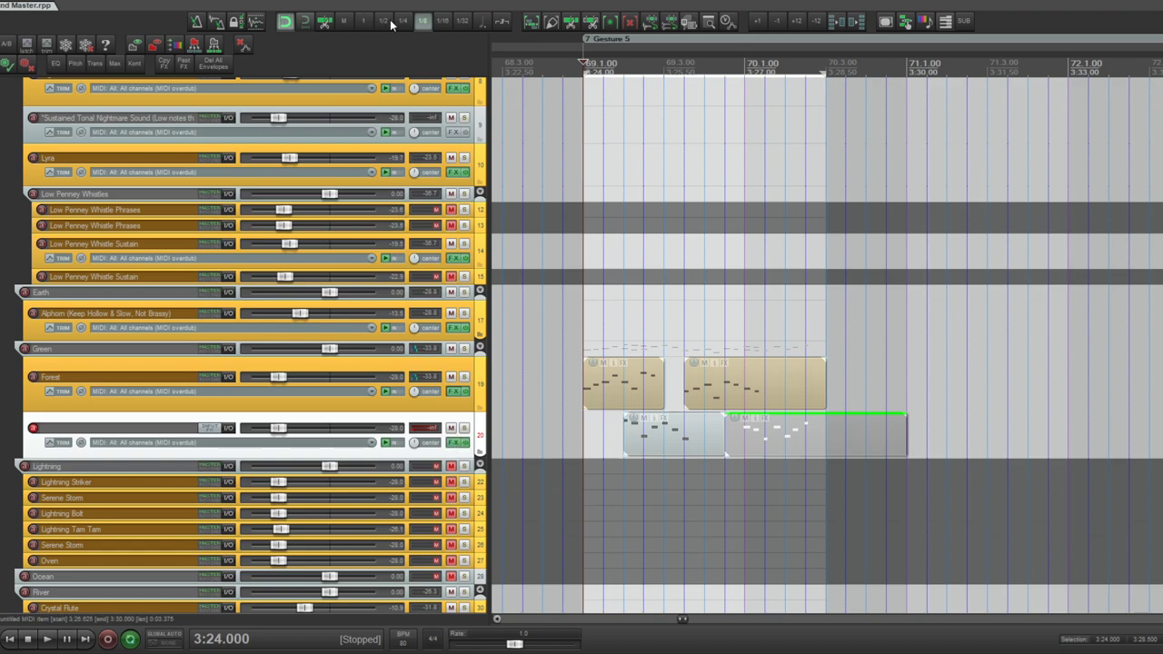
- Play the looped phrases again and raise the volume of the unnamed track below Forest to -25.3 dB
click(582, 318)
key(space)
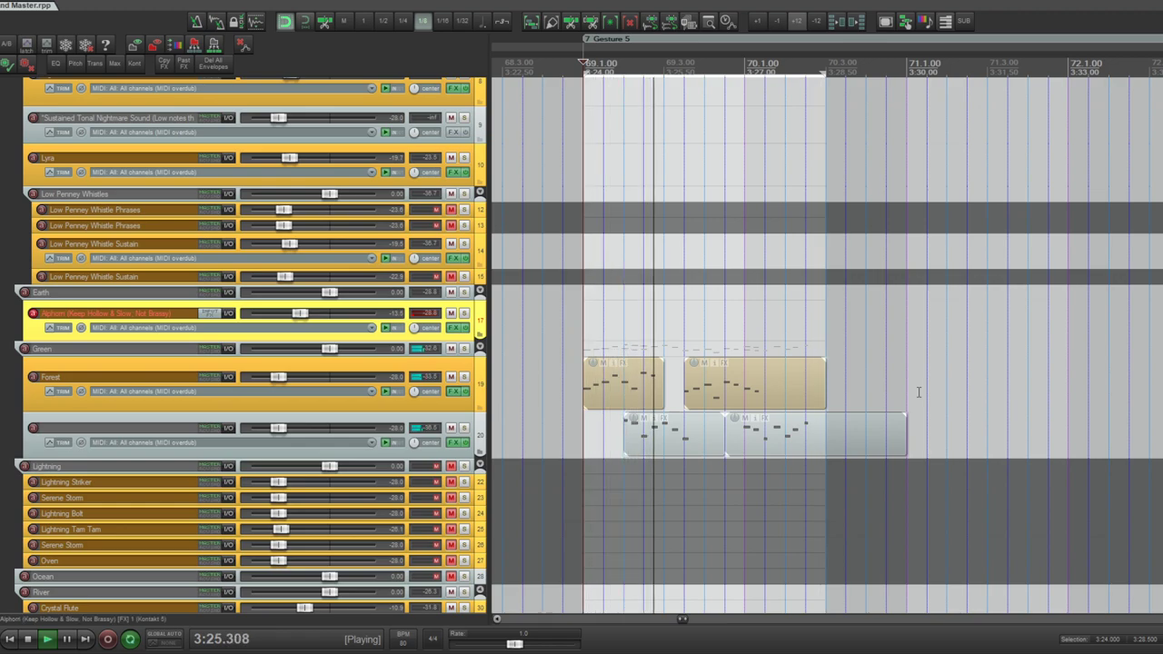
drag(277, 431, 282, 431)
key(space)
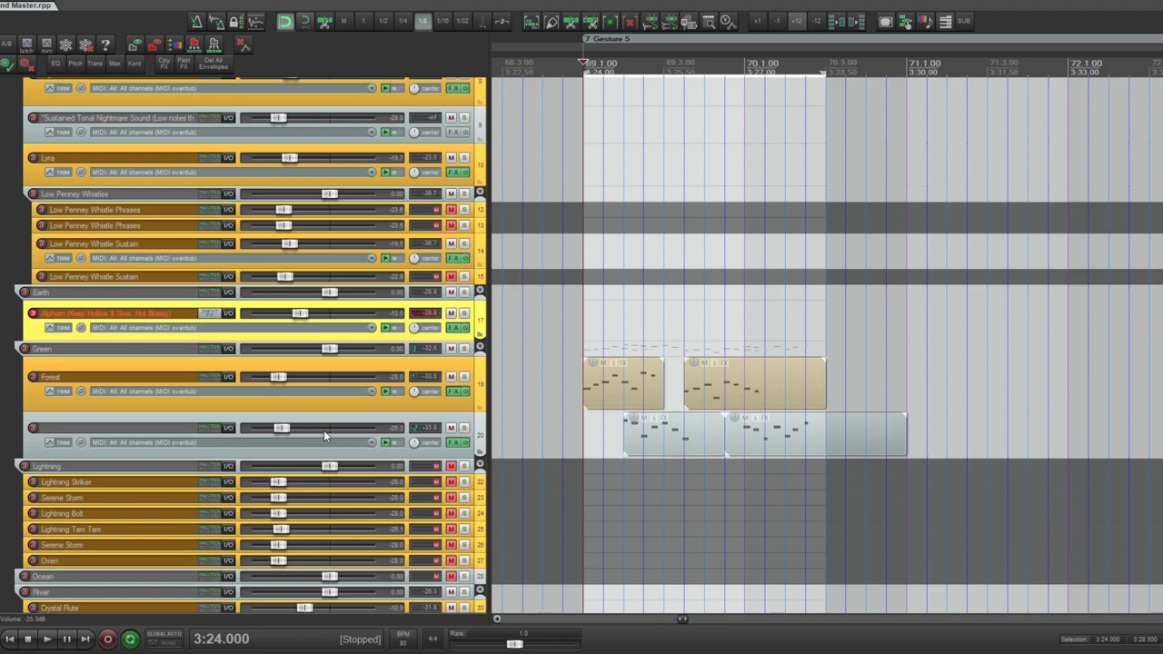
- Rename the Forest track "Forest 1" and the unnamed track below it "Forest 2"
double_click(91, 376)
double_click(65, 422)
text(Forest 2)
key(End)
text(1)
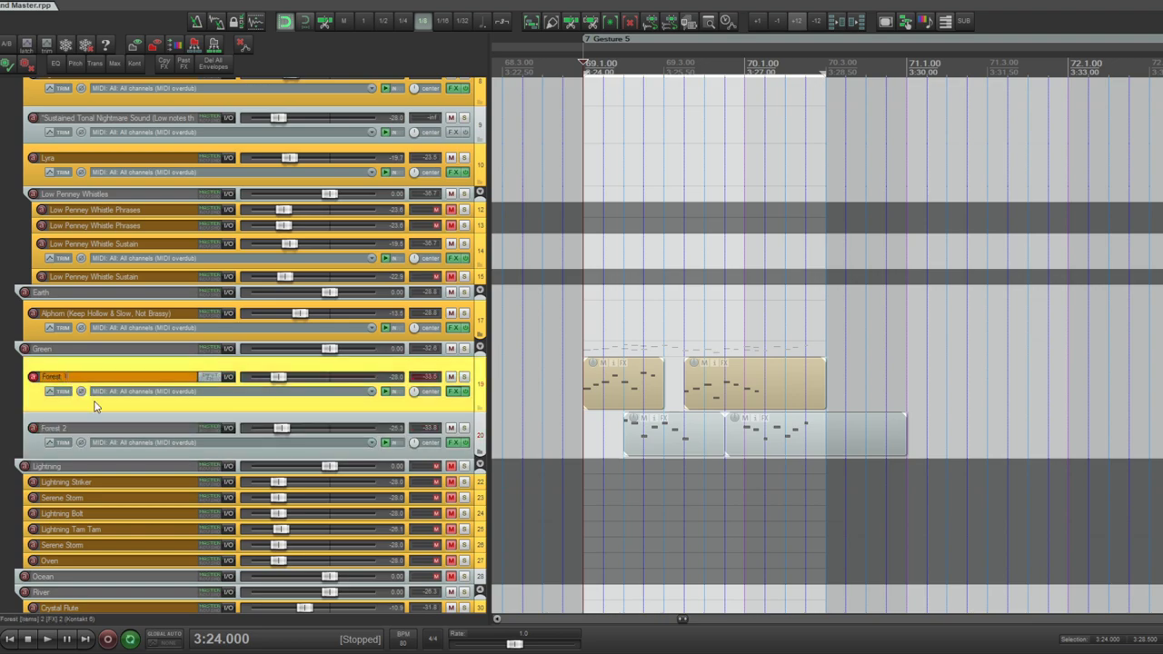
key(Return)
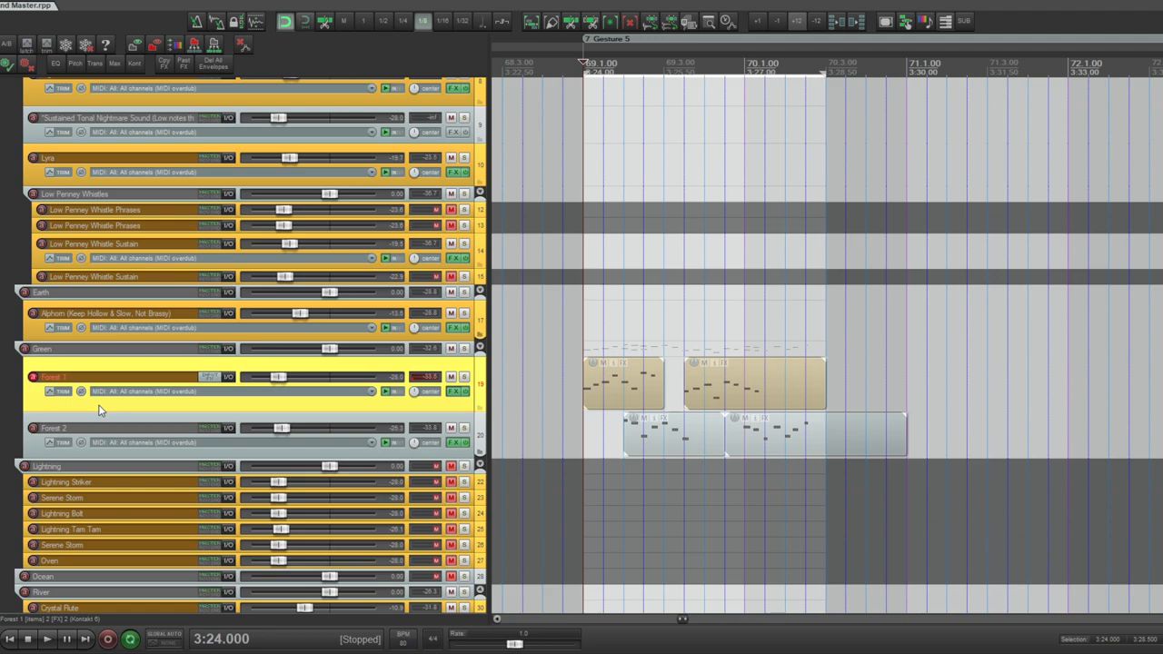
- Append "(Different Sound)" to the Forest 2 track's name
click(97, 424)
click(91, 414)
click(91, 422)
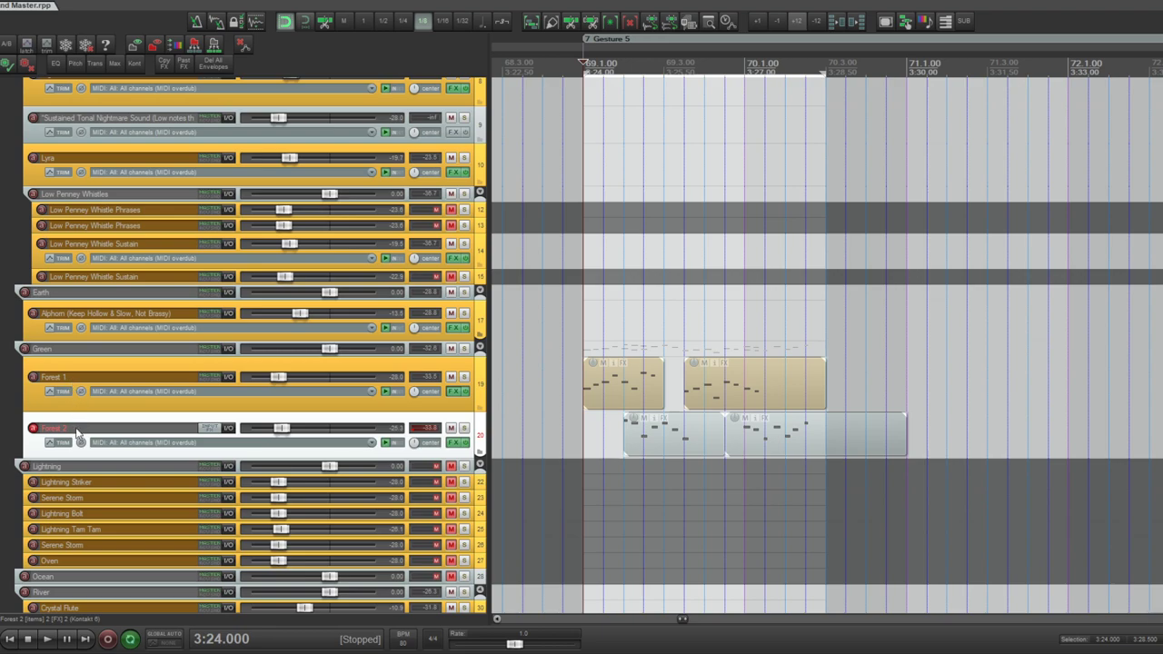
double_click(78, 429)
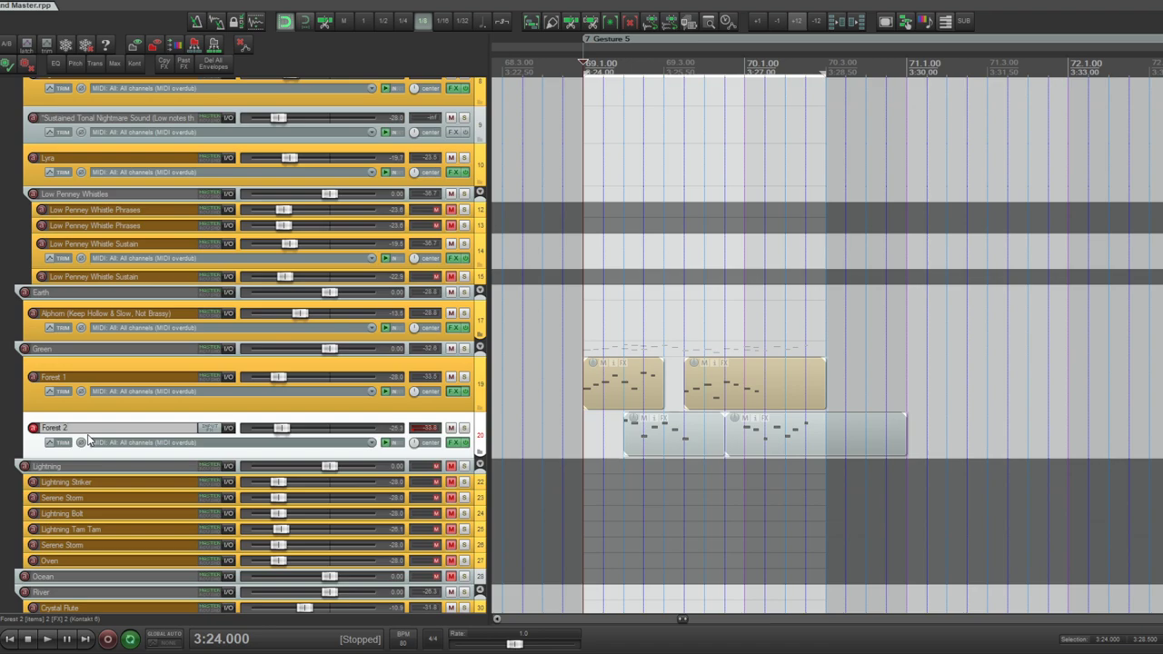
text((Different Sound))
key(Return)
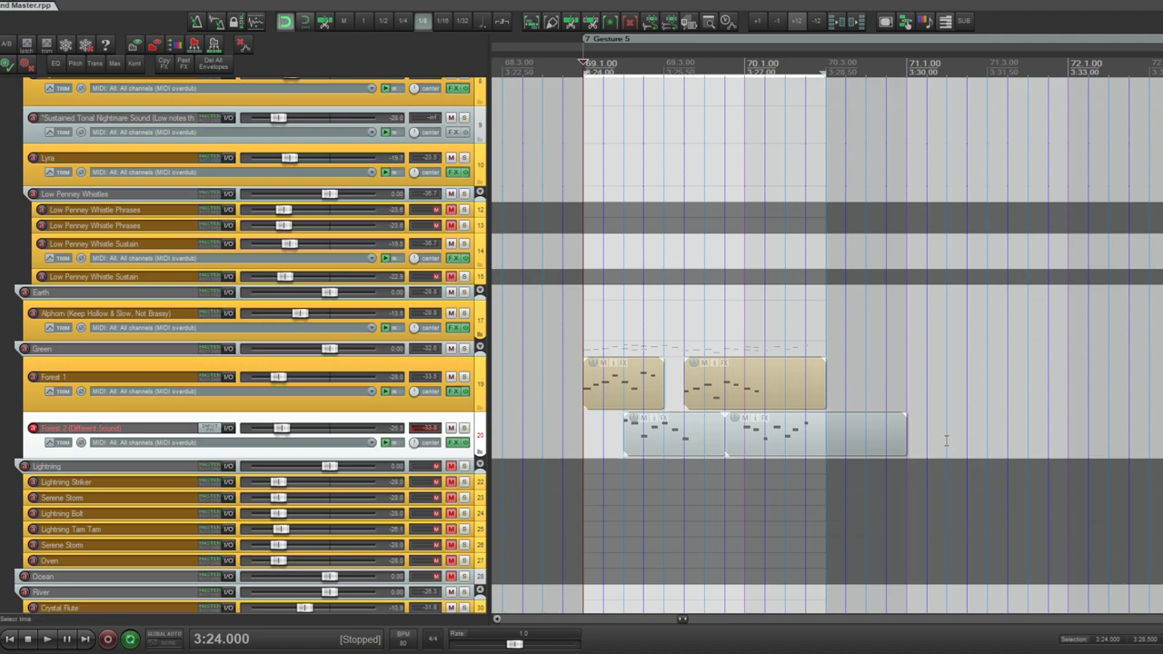
- Trim the Forest 2 items so the second ends at 3:28.5 and the first at 3:26.25
drag(906, 440, 821, 442)
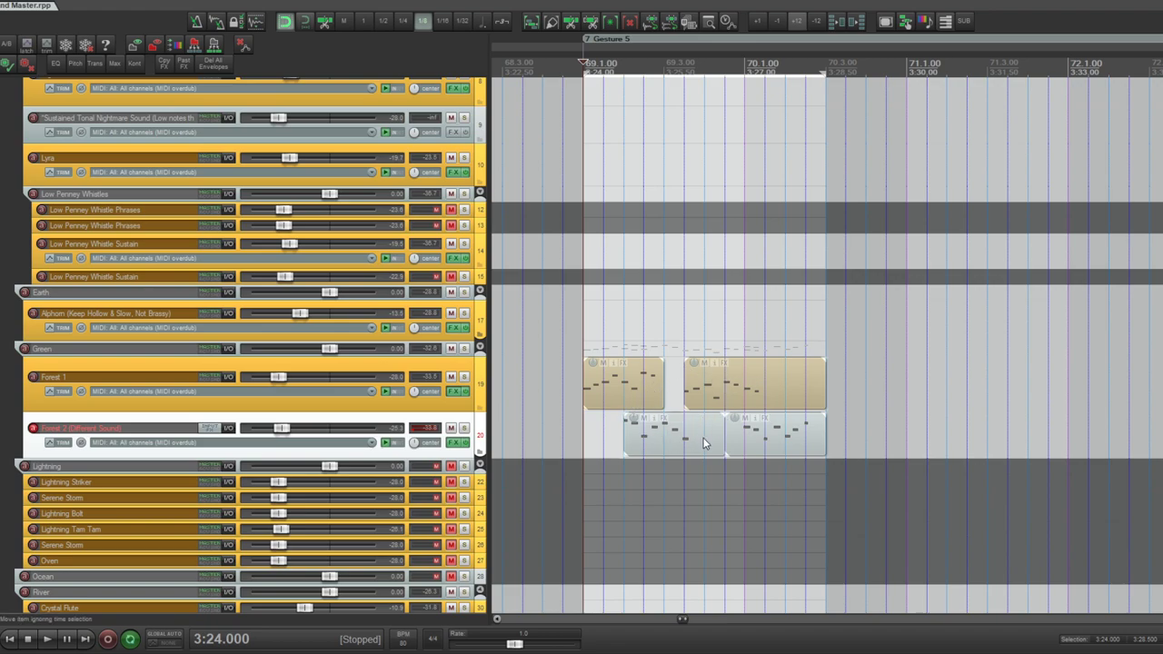
drag(720, 445, 705, 444)
- Prefix the Forest 2 (Different Sound) track's name with an asterisk
double_click(71, 428)
click(42, 427)
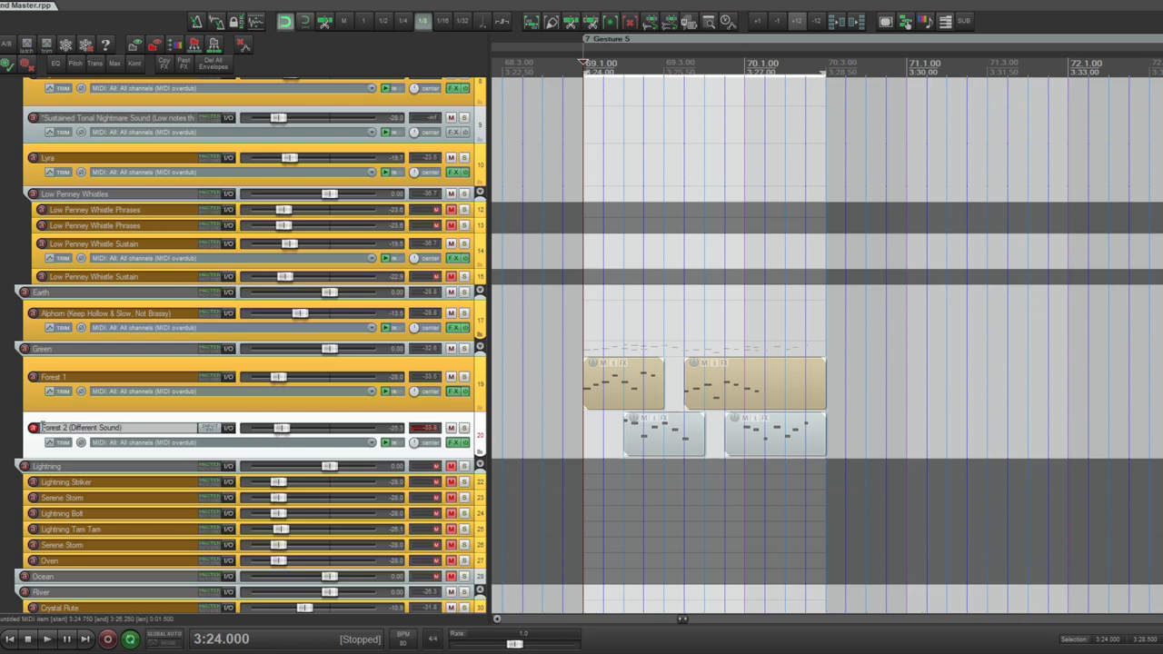
text(*)
click(140, 367)
- Rename the Green folder above the Forest tracks "Green (A Bit Overwhelming)"
key(Up)
key(F2)
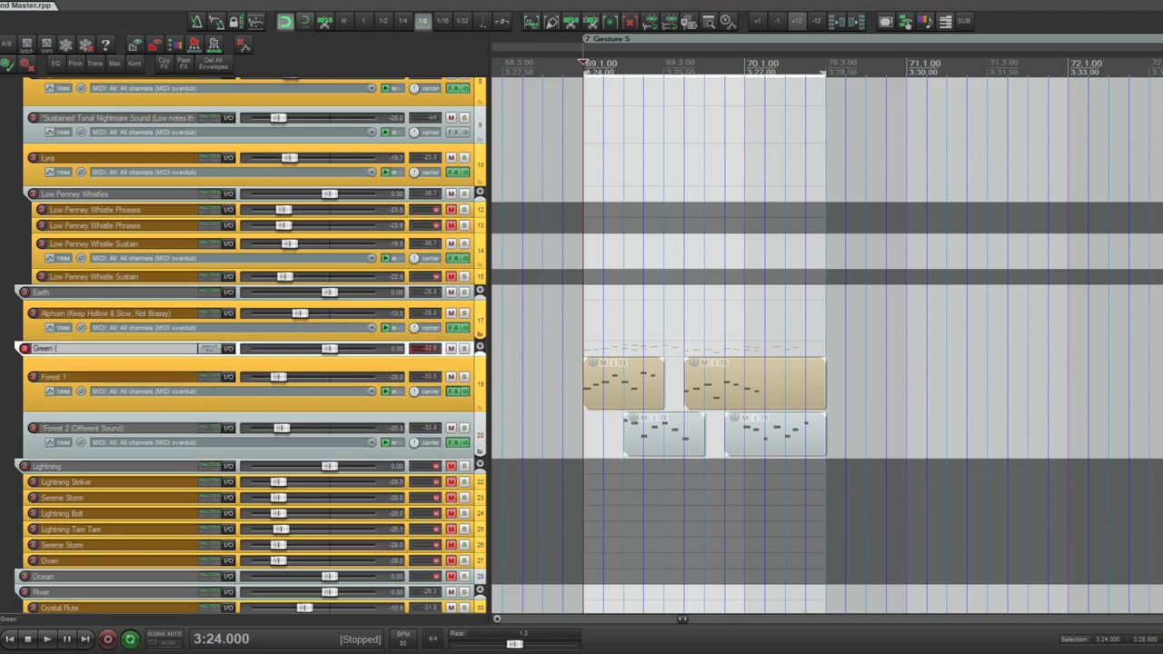
text((A Bit Overhw)
key(BackSpace)
key(BackSpace)
text(whelmin)
click(534, 371)
click(482, 422)
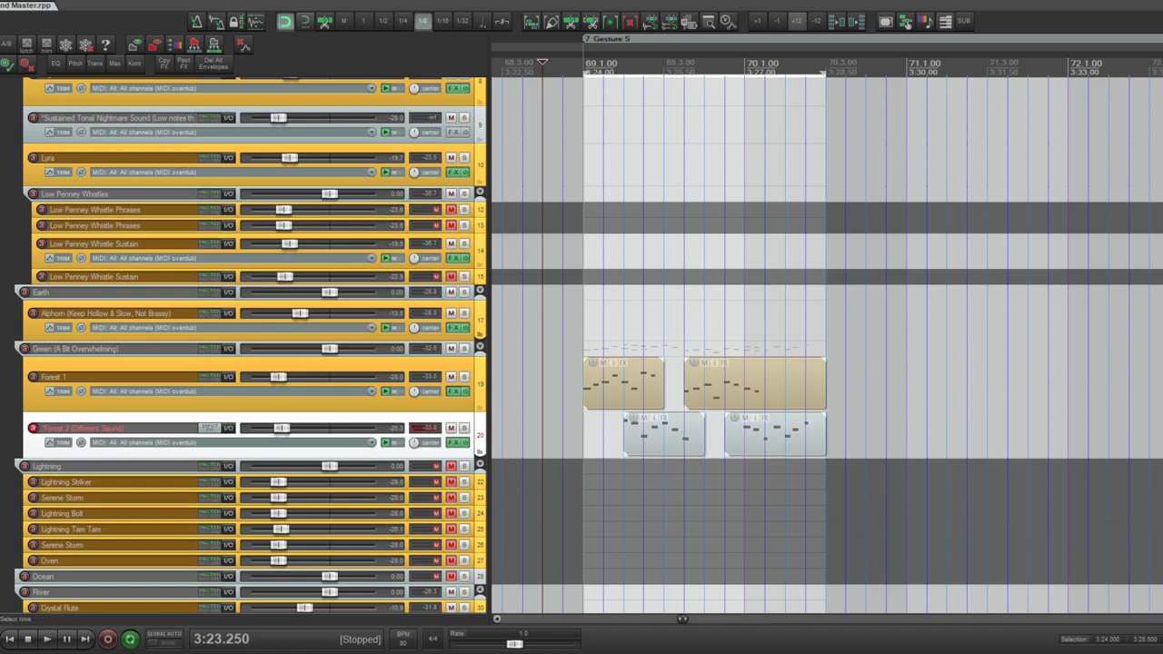
- Zoom the timeline out to all gestures and look through the track groups from Forest down to the percussion
scroll(827, 345, down, 6)
drag(656, 619, 527, 623)
scroll(583, 627, down, 3)
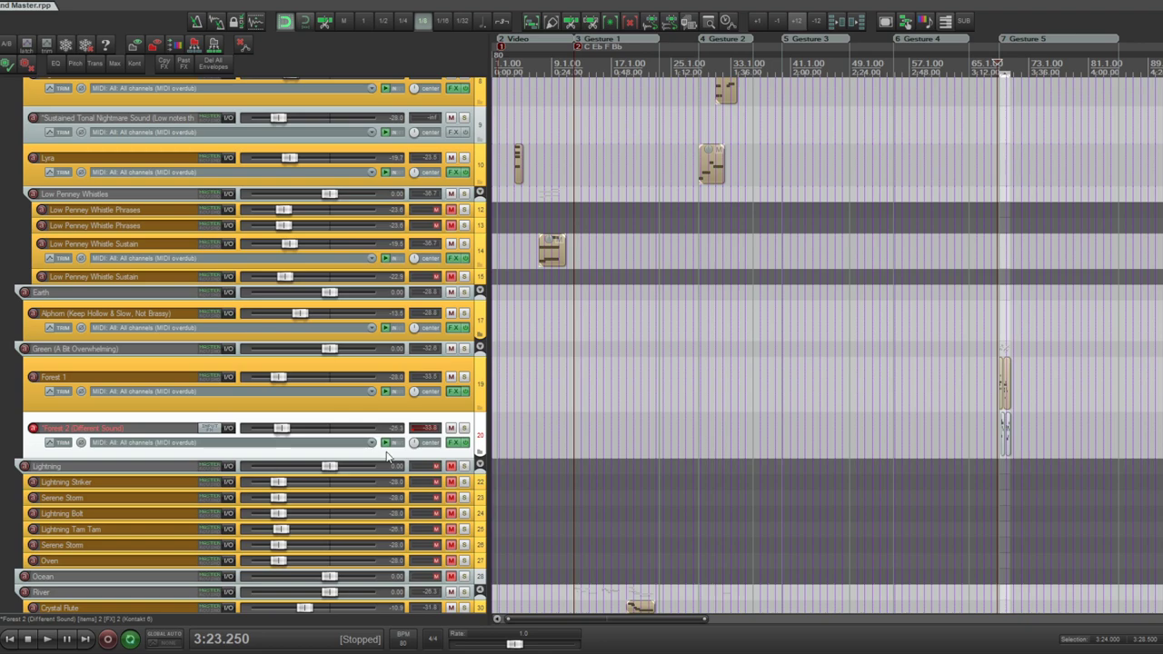
scroll(582, 345, down, 5)
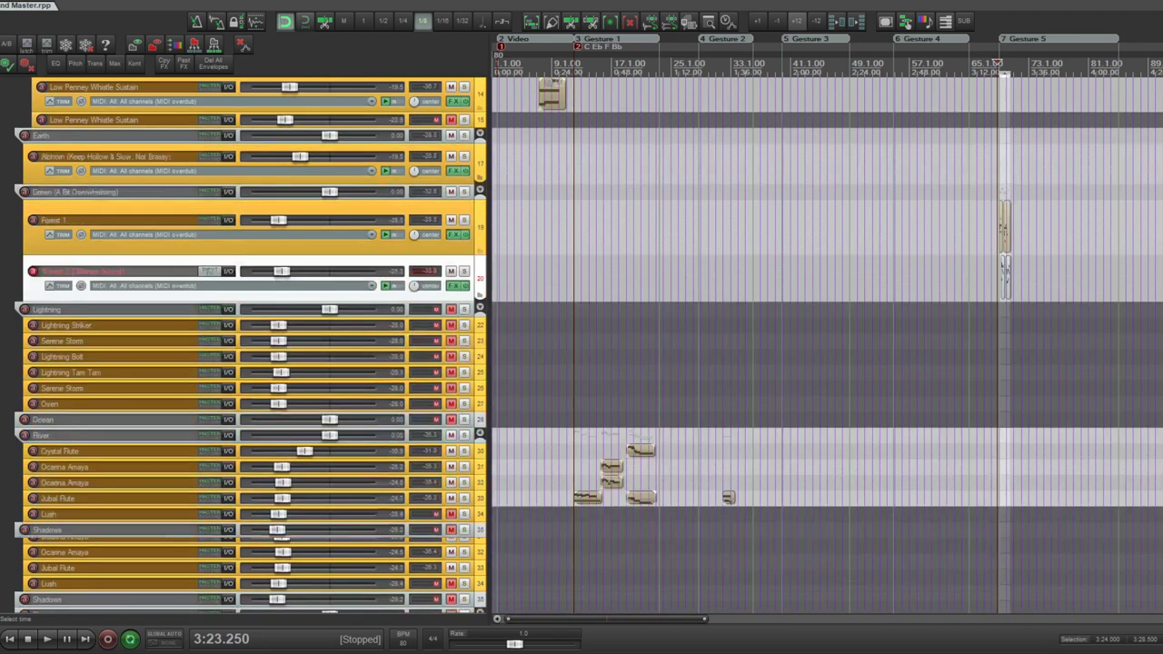
scroll(581, 345, down, 15)
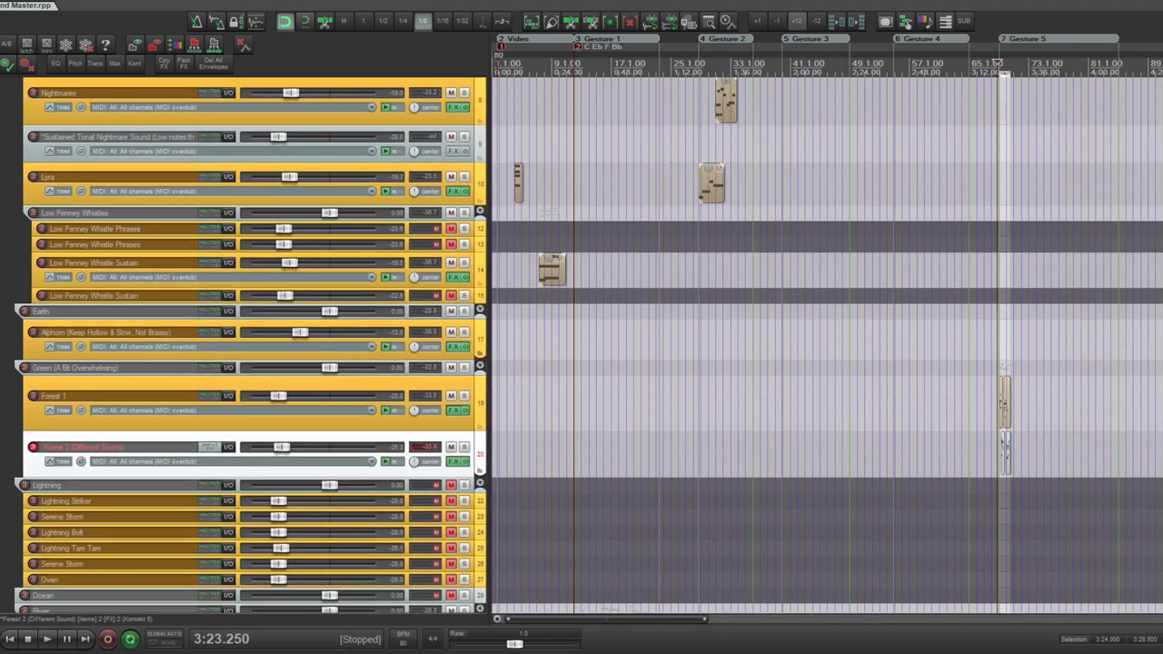
scroll(582, 345, down, 10)
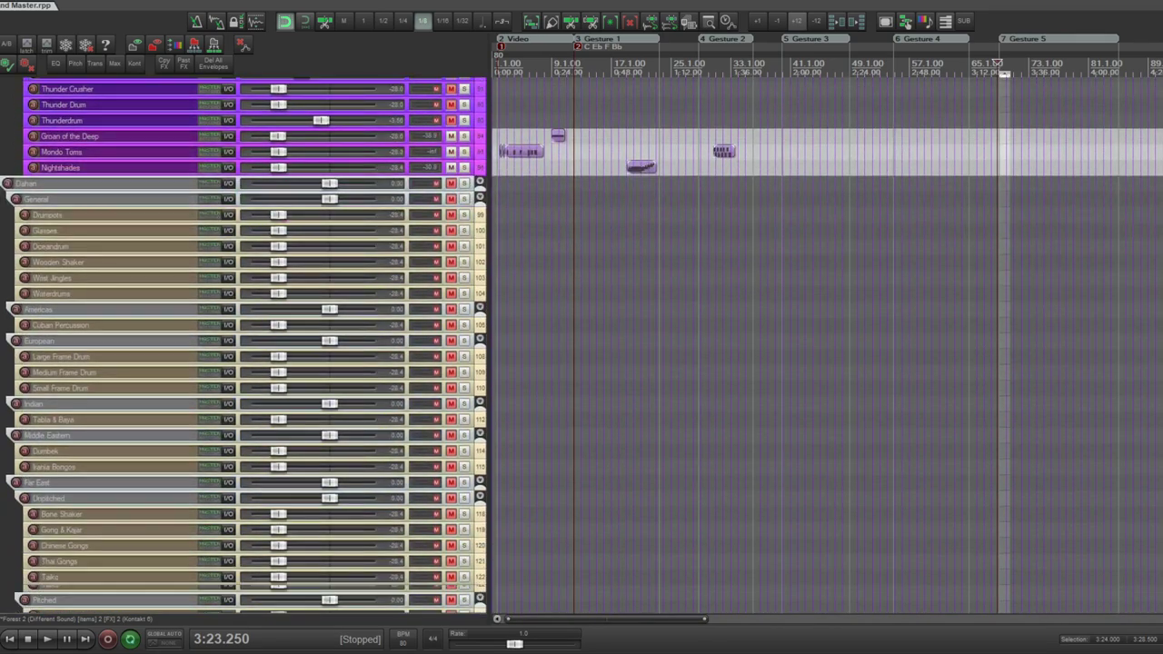
scroll(581, 345, up, 20)
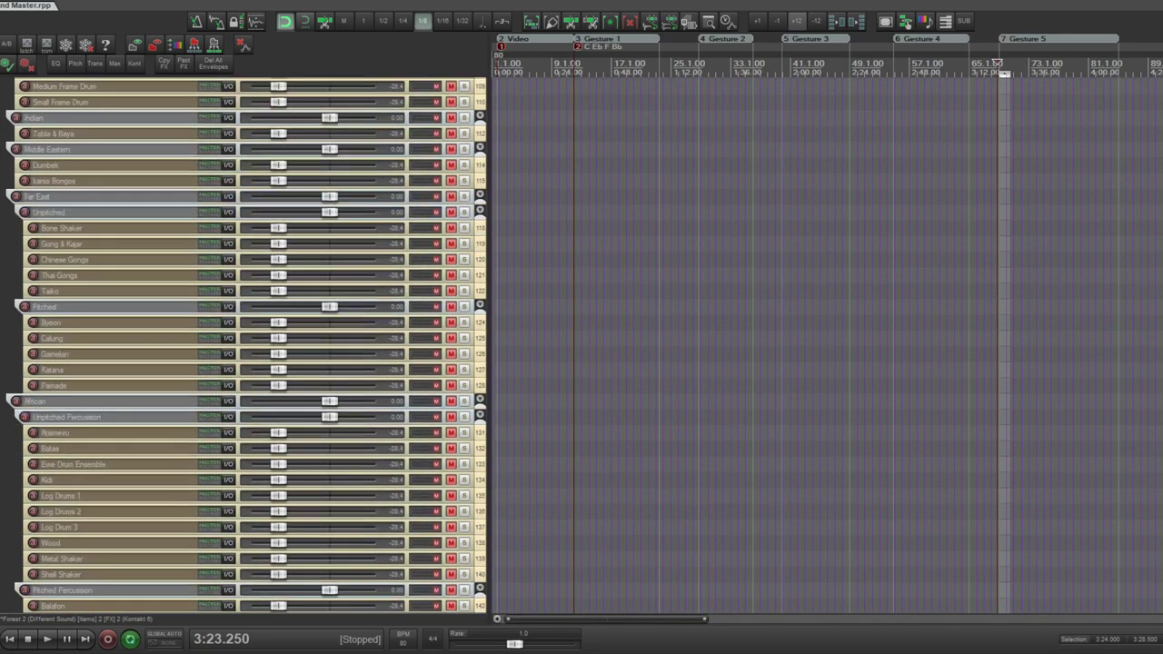
scroll(582, 345, up, 4)
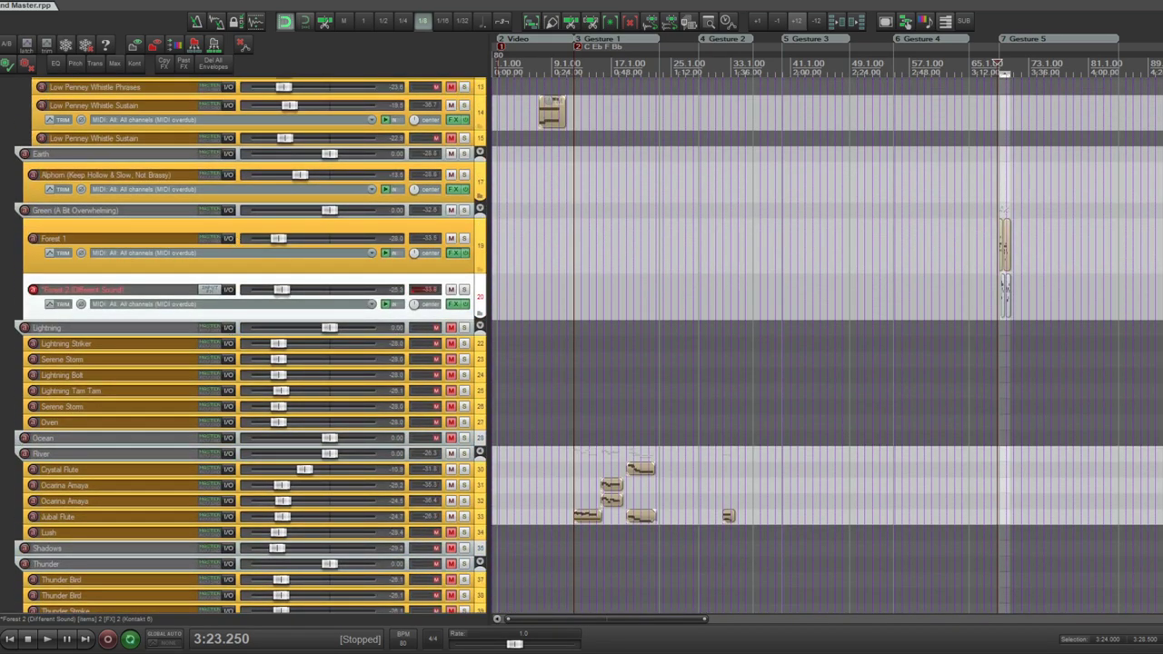
scroll(582, 345, down, 12)
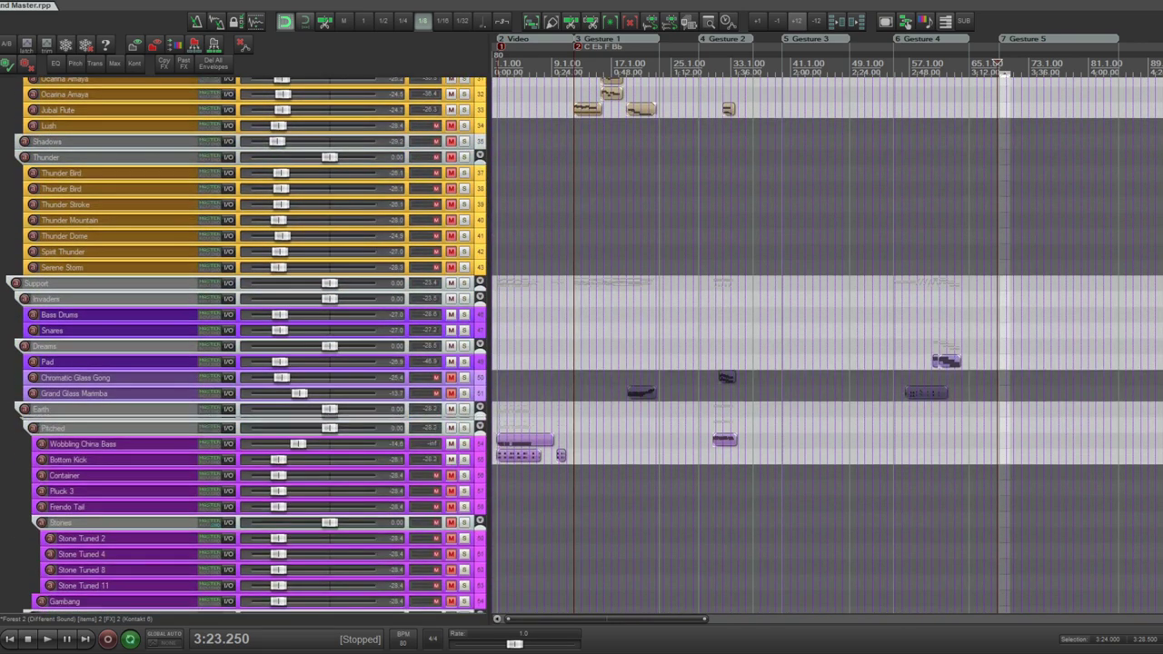
scroll(581, 345, down, 5)
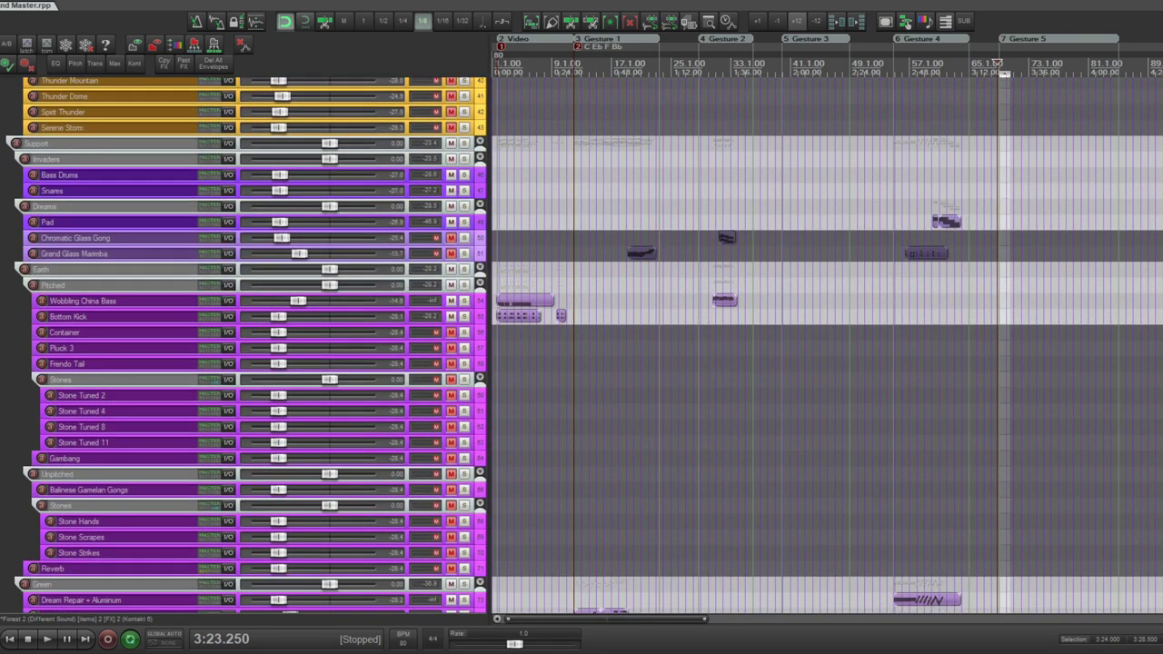
- In the Support group's Dreams folder, add a placeholder track named "*Screams, Heavy Breathing, Cries, etc"
scroll(80, 139, down, 3)
click(80, 138)
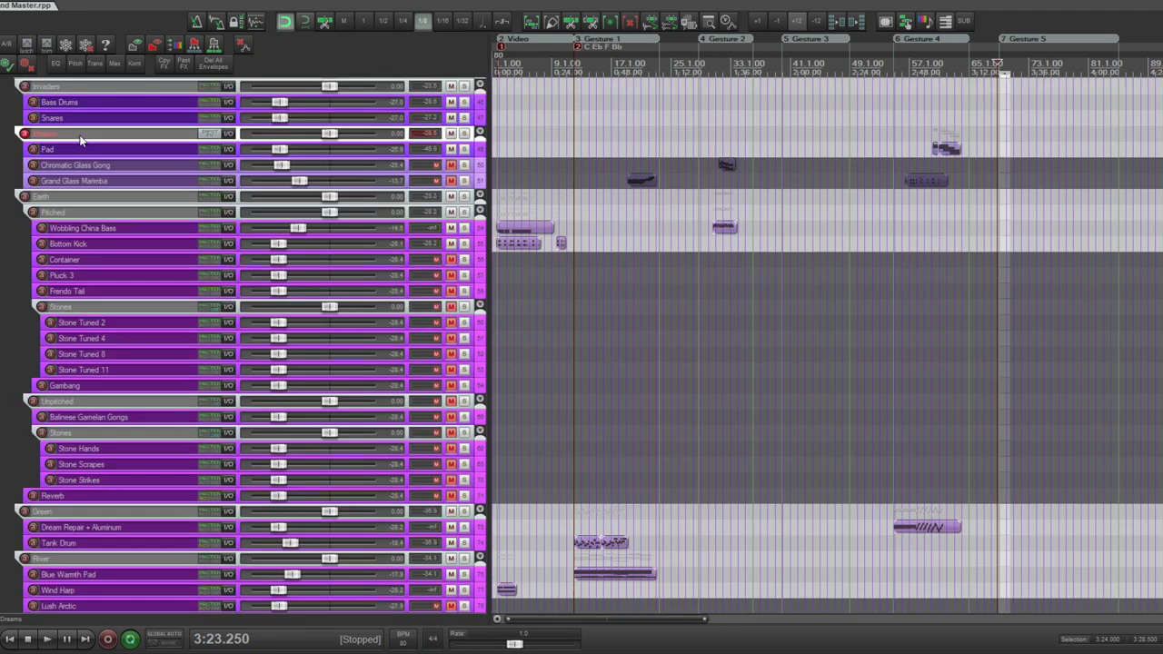
key(ctrl+t)
text(Scre)
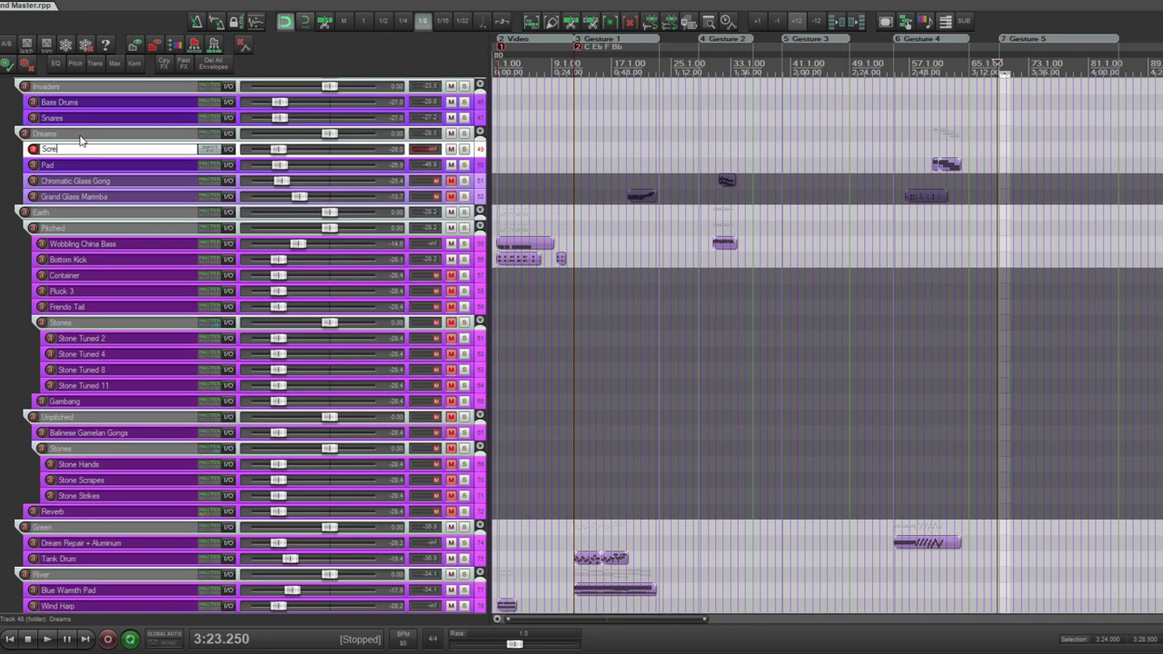
text(ams, Heavy Breathing, Cries, etc)
key(Return)
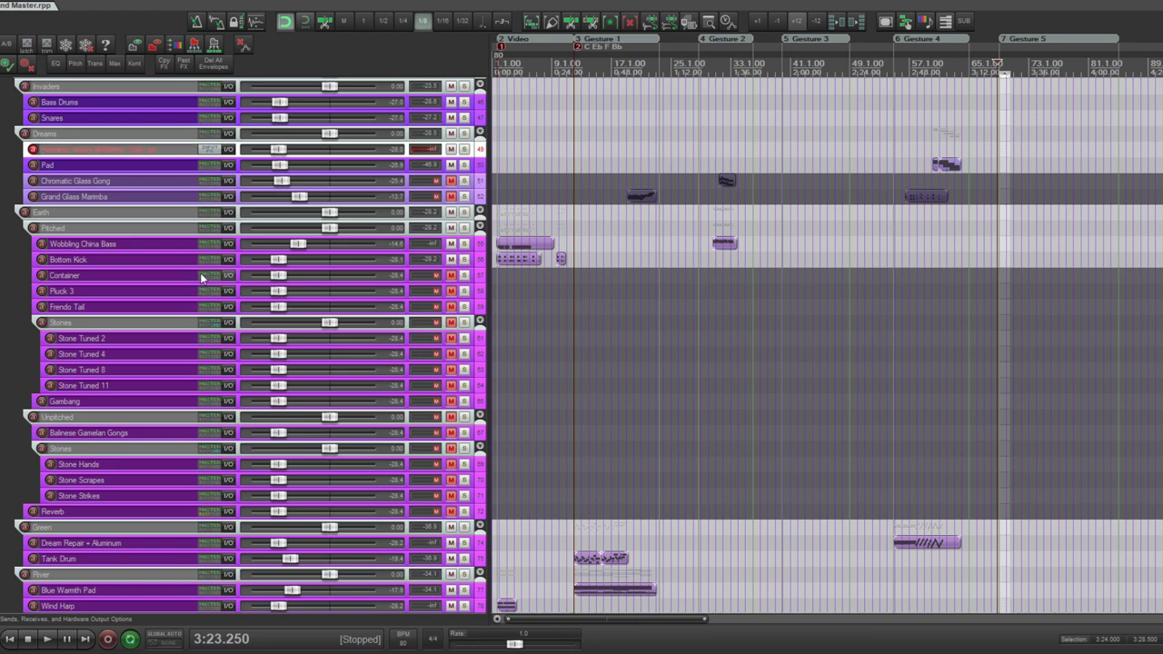
double_click(51, 151)
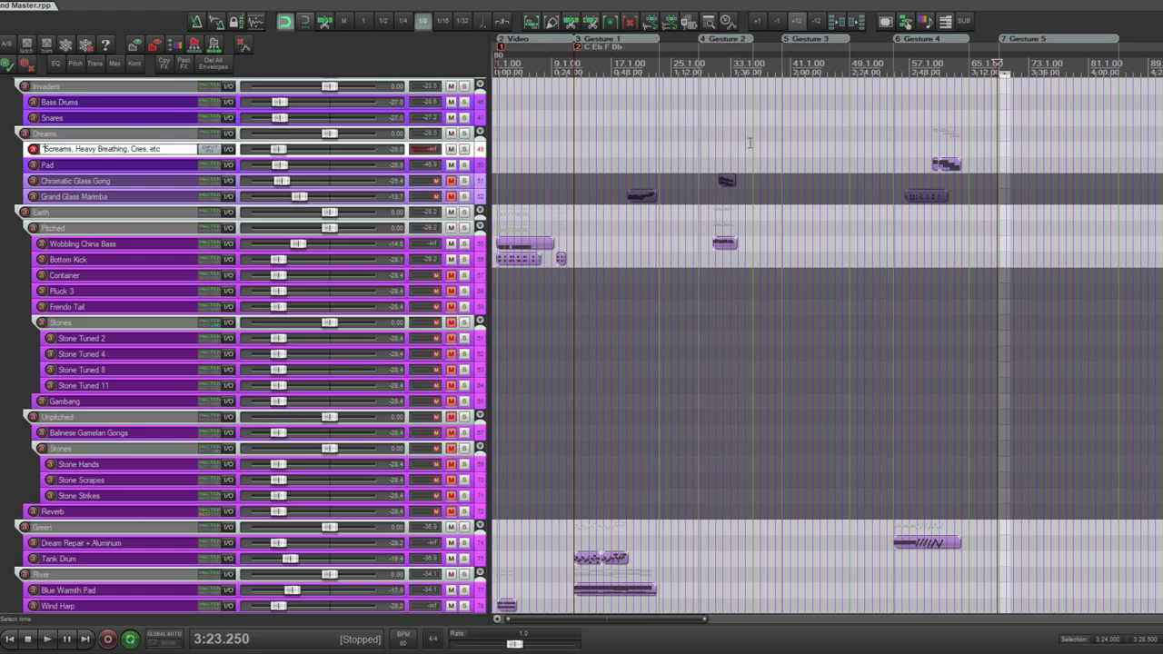
click(746, 142)
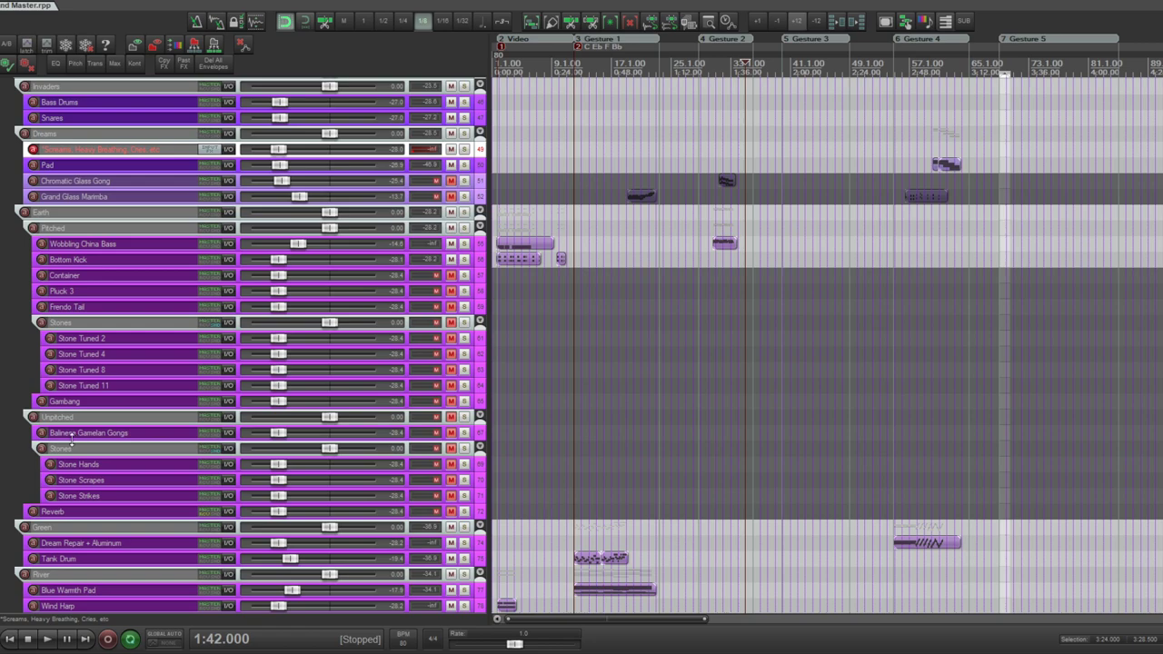
- In the Support group's Green folder, add a placeholder track named "*Rusting, Vines, Branches, etc"
click(65, 525)
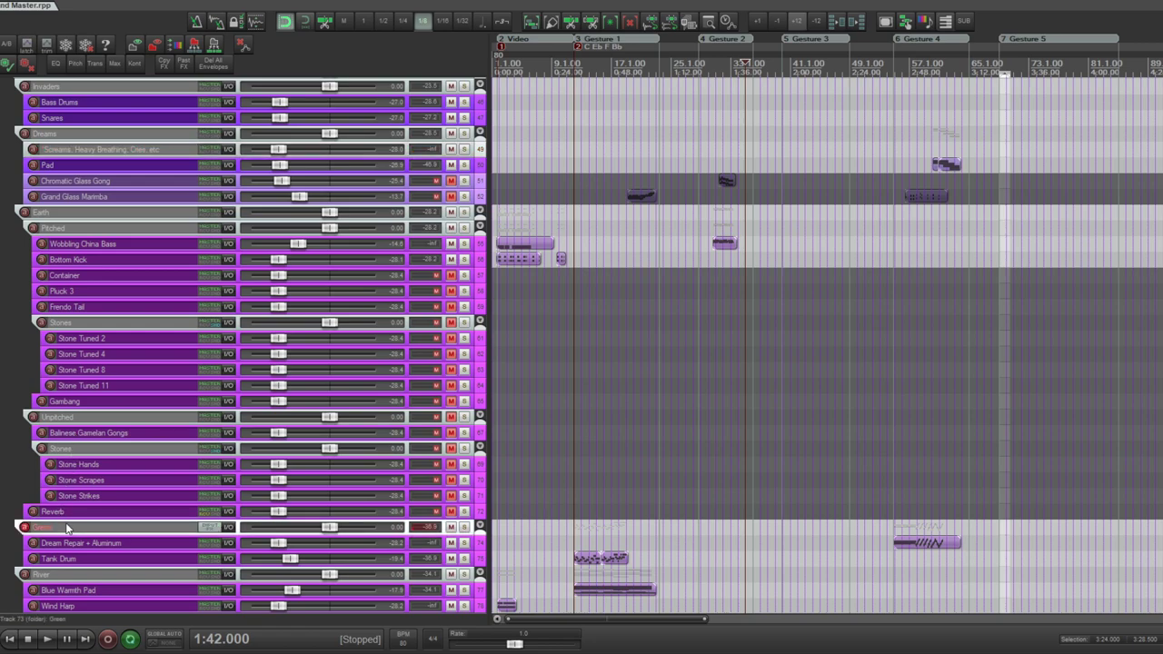
key(ctrl+t)
text(R)
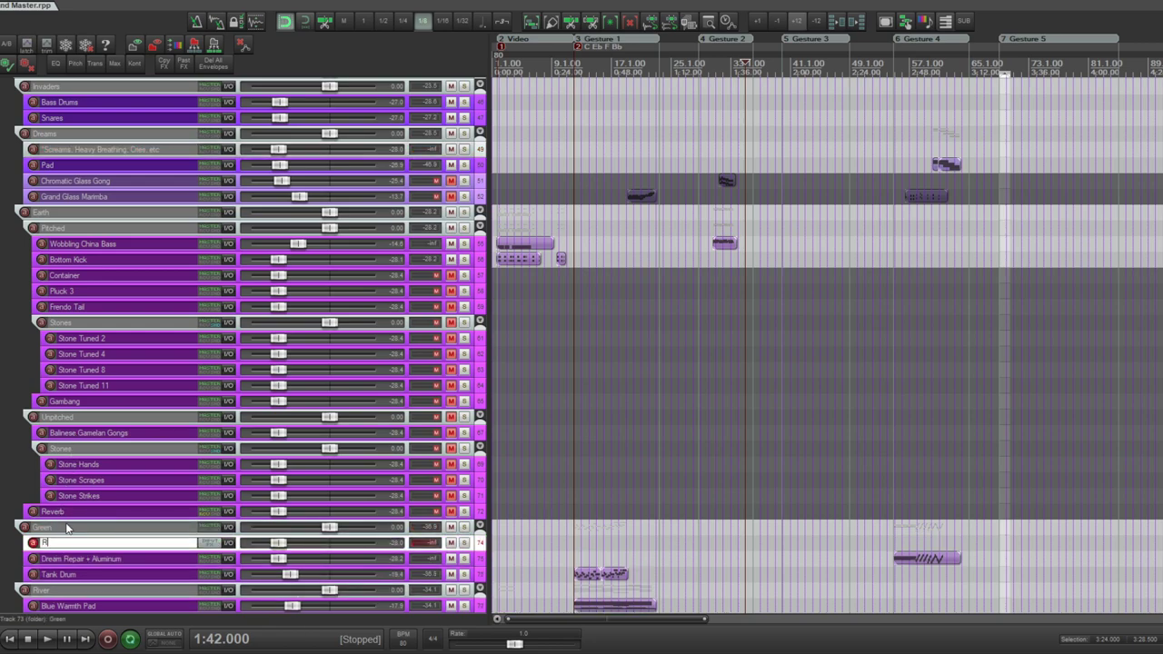
text(usting)
text(*)
text(, Vins)
text(s)
text(, Br)
text(etc)
key(Return)
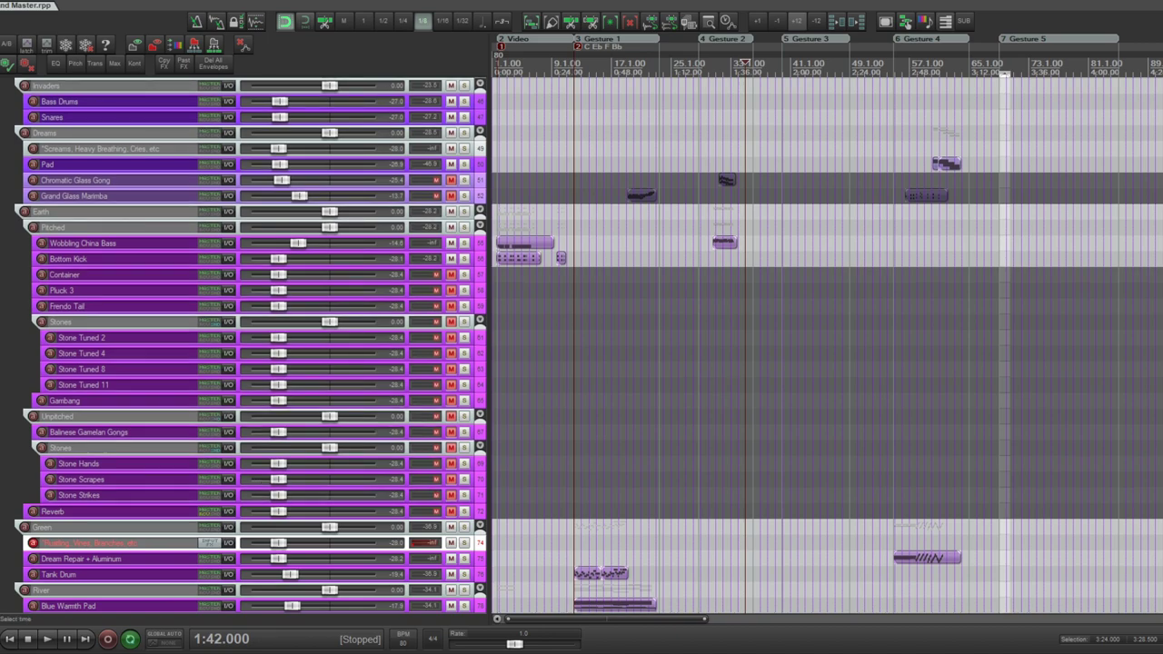
- Unmute the Lightning folder with all its tracks, from Lightning Striker to Oven, and select Lightning Striker
scroll(255, 345, up, 15)
scroll(507, 392, down, 3)
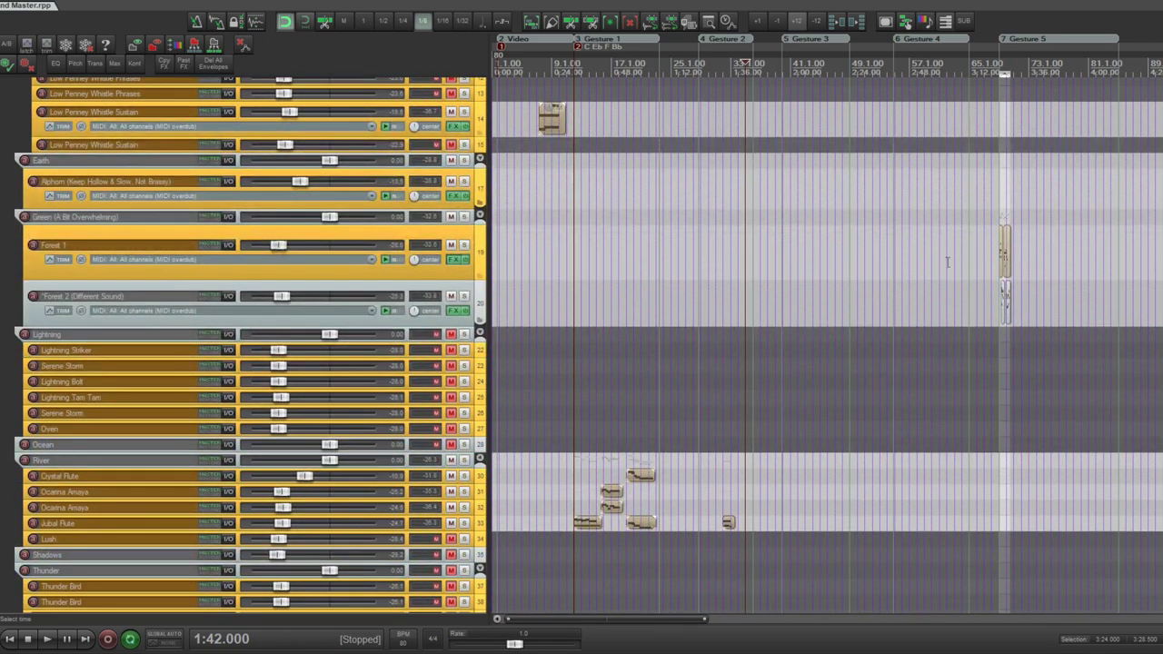
drag(451, 335, 452, 431)
click(530, 352)
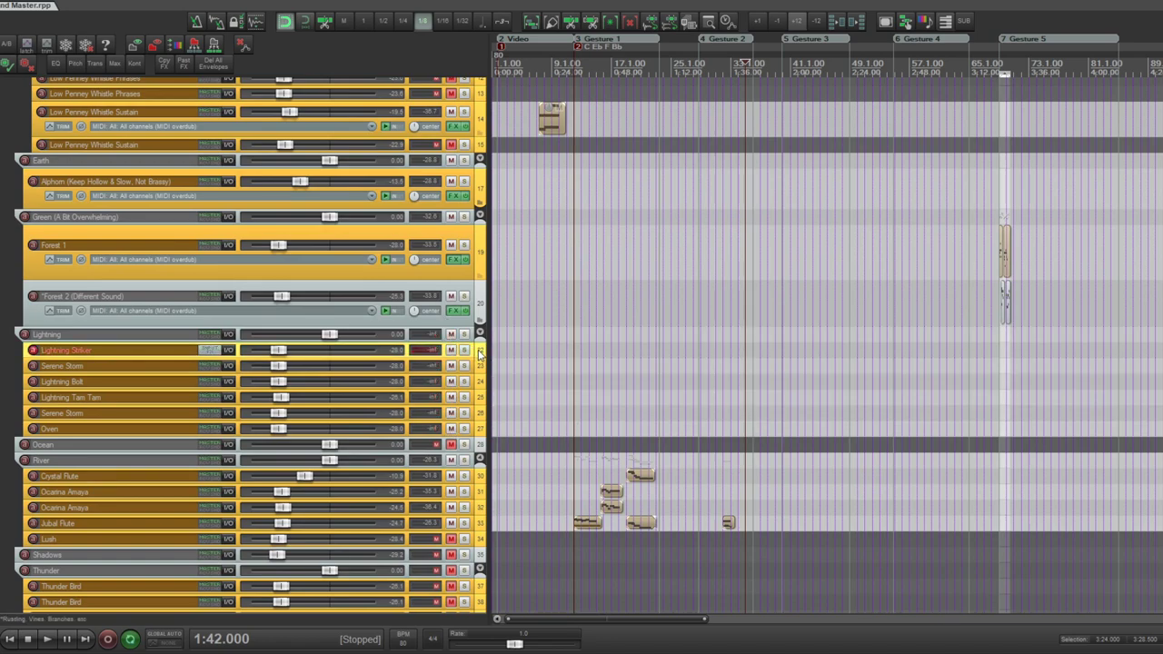
scroll(530, 353, down, 2)
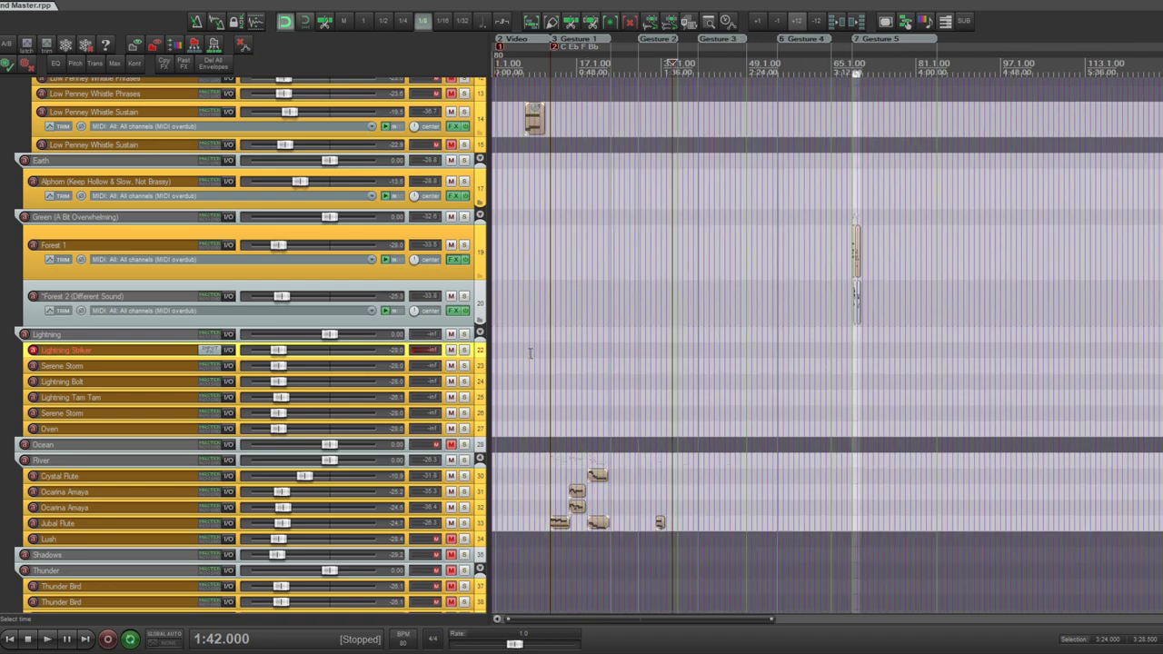
scroll(531, 352, up, 1)
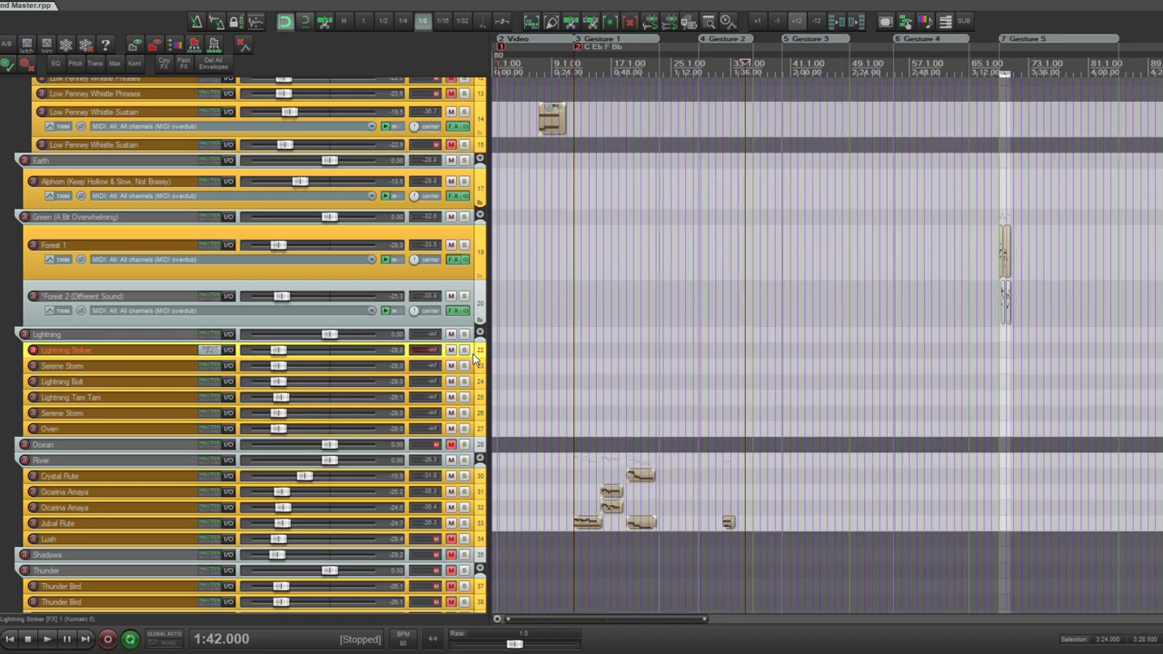
- Enlarge the Lightning Striker track and audition it with Serene Storm and Lightning Bolt in the Lightning folder
drag(472, 358, 467, 380)
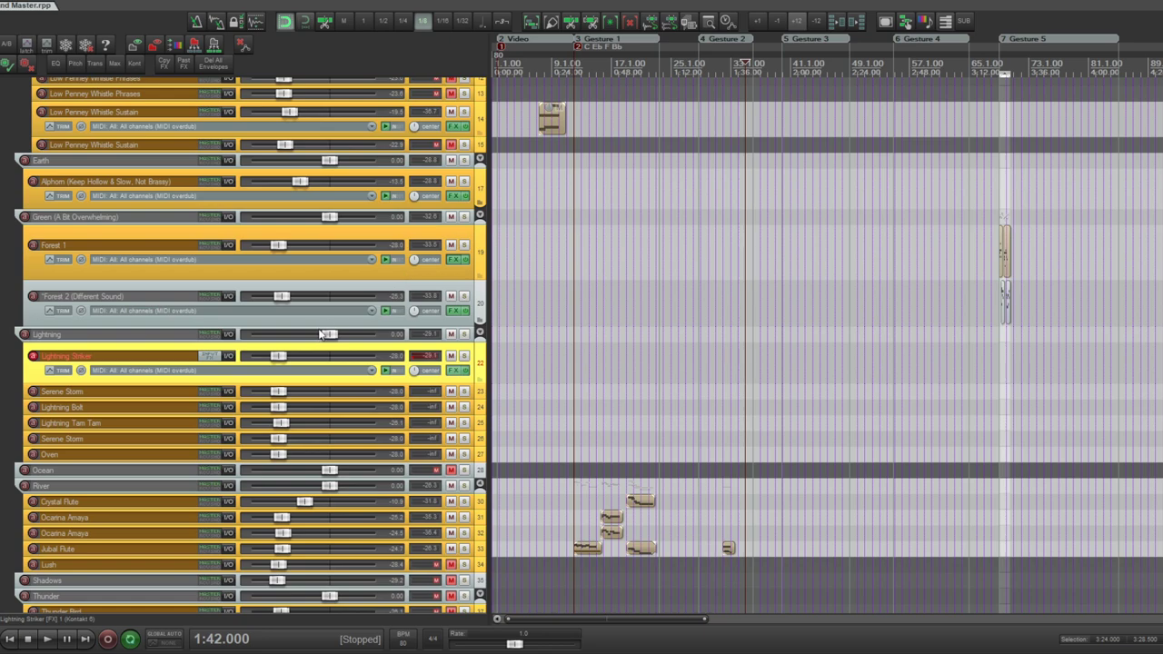
click(481, 391)
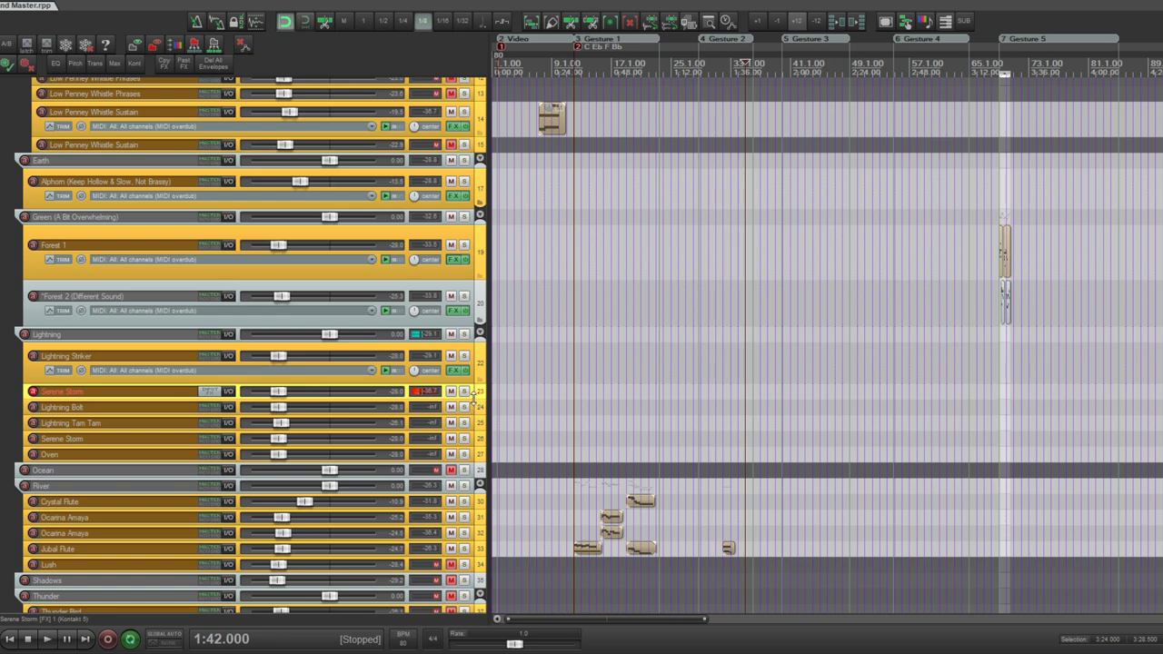
click(479, 410)
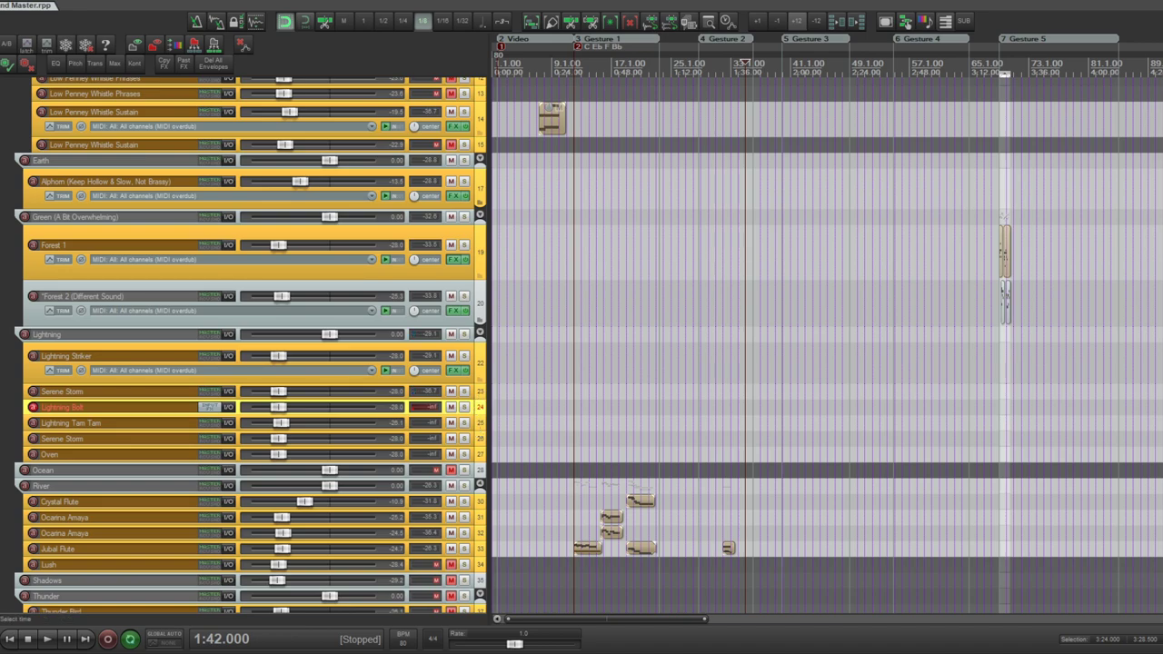
- Move the first Serene Storm track out of the upper Lightning folder into the Support group, between the Green and River folders
scroll(506, 181, down, 5)
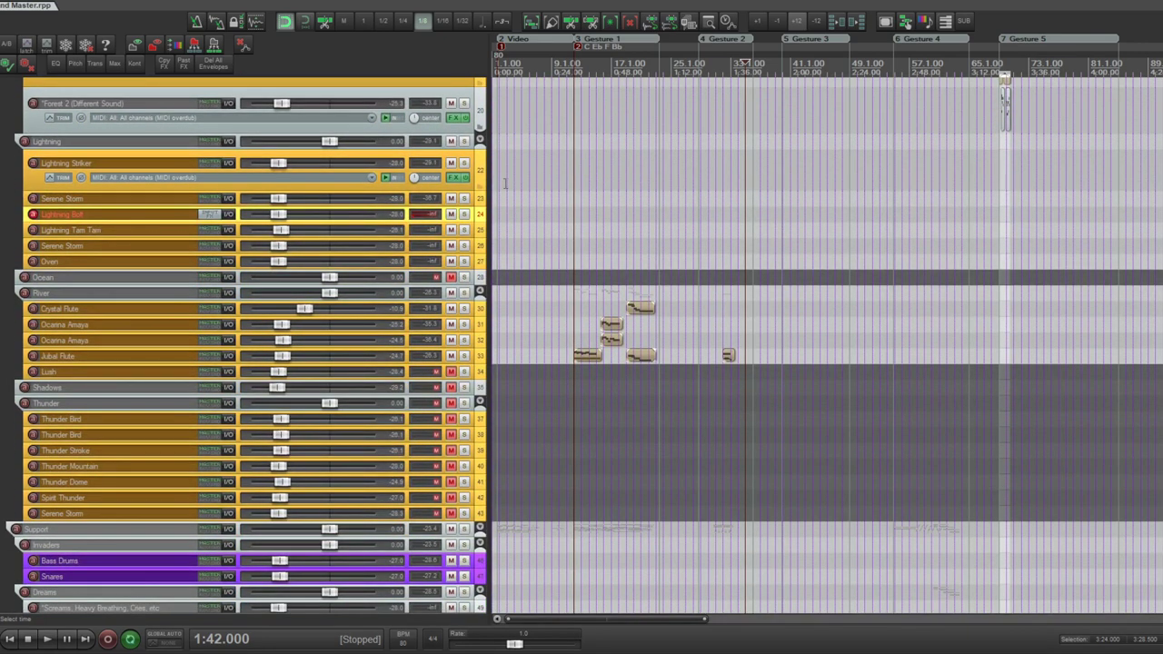
click(477, 199)
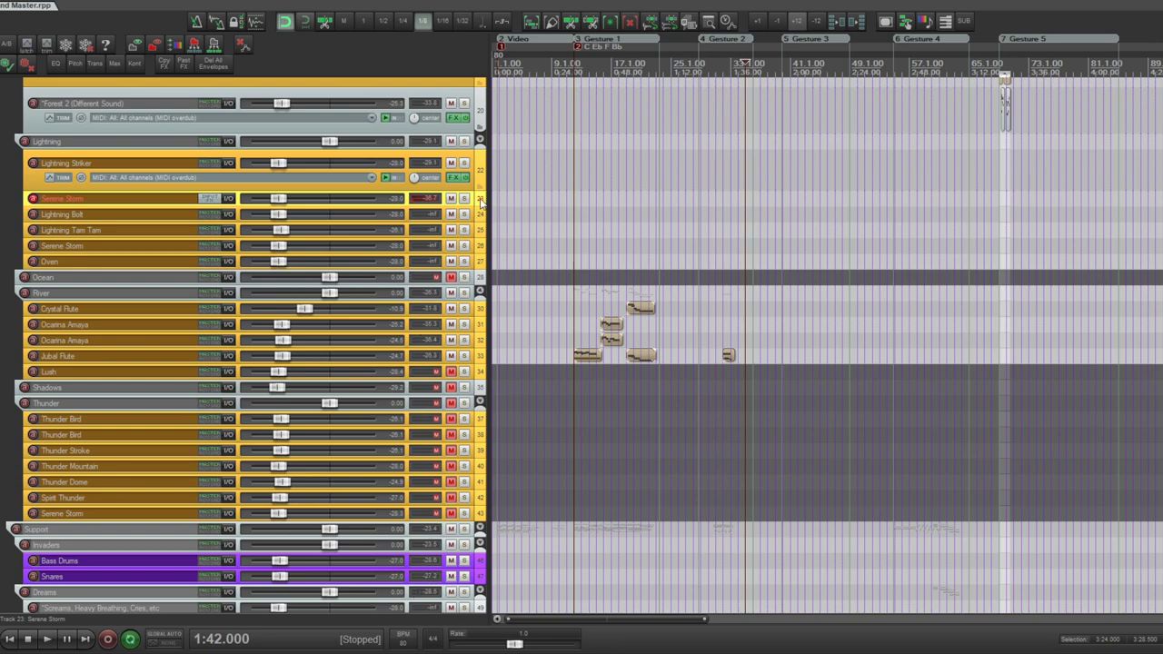
drag(480, 202, 479, 265)
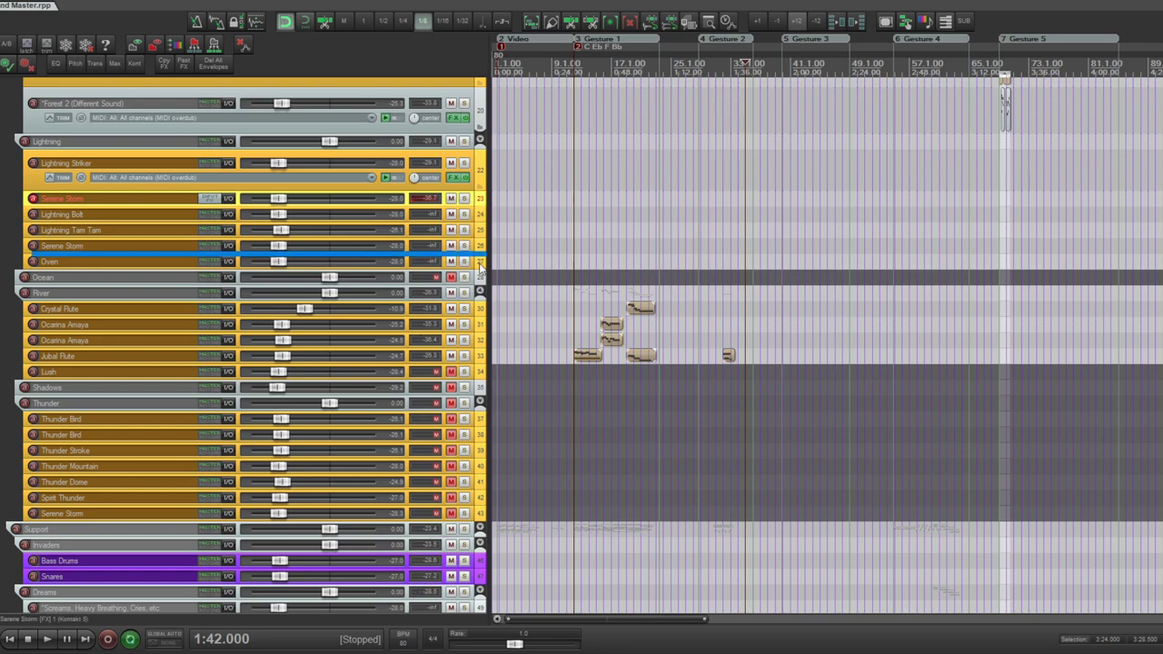
scroll(479, 266, down, 3)
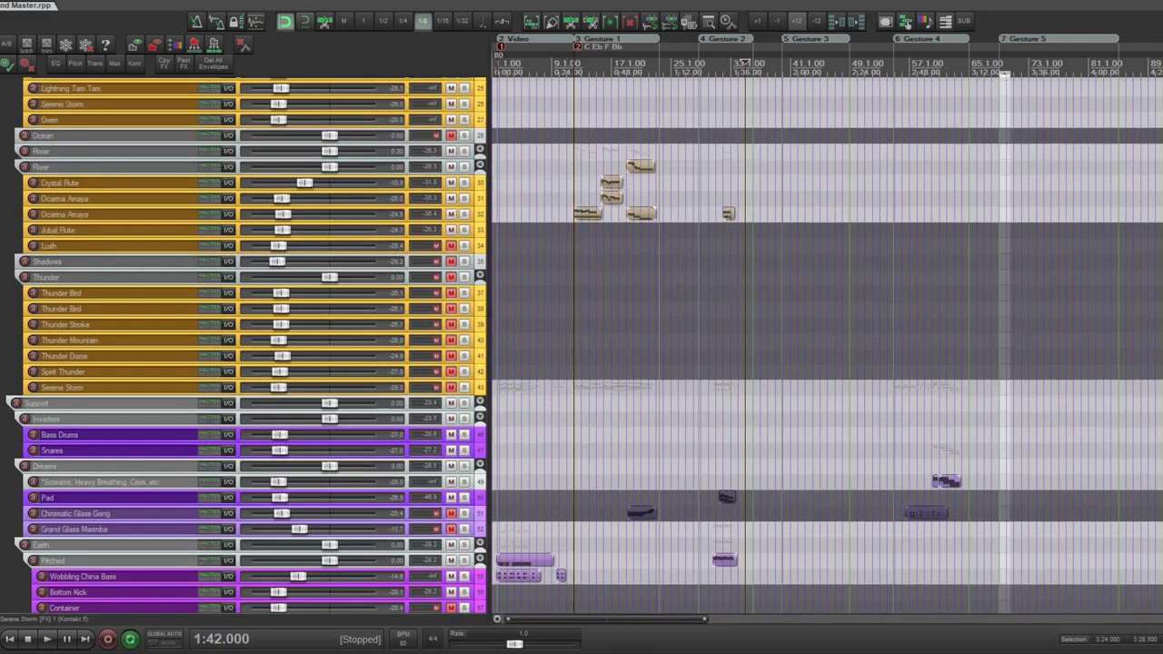
scroll(584, 346, down, 4)
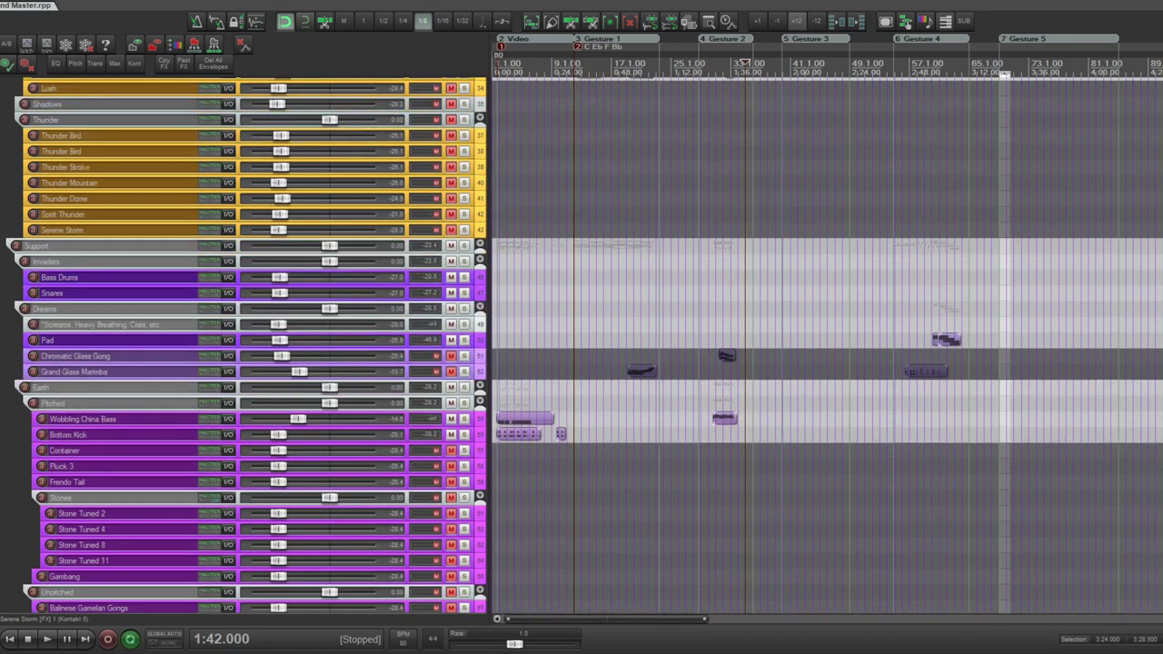
scroll(584, 346, down, 3)
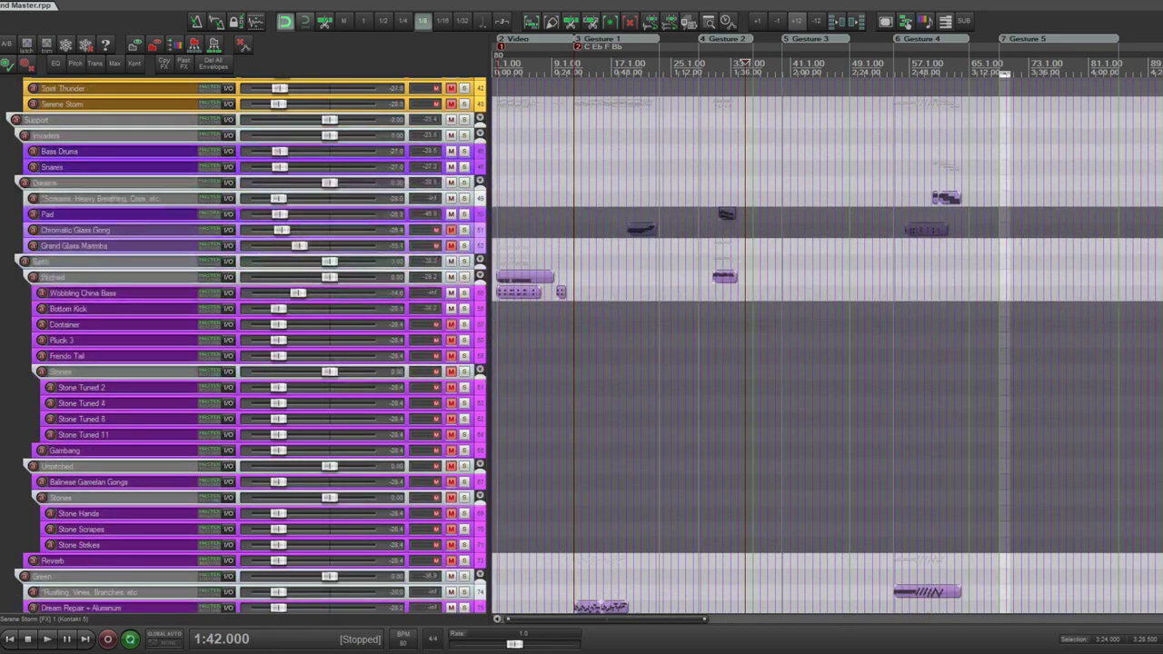
scroll(584, 346, down, 3)
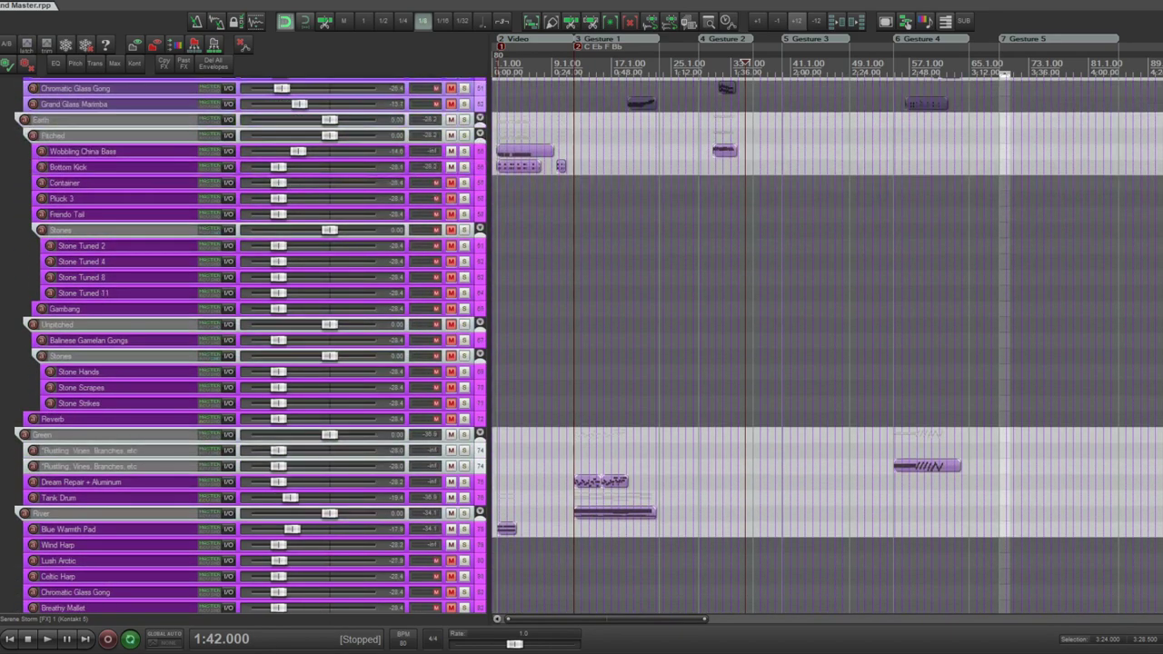
scroll(412, 340, down, 2)
drag(413, 339, 399, 433)
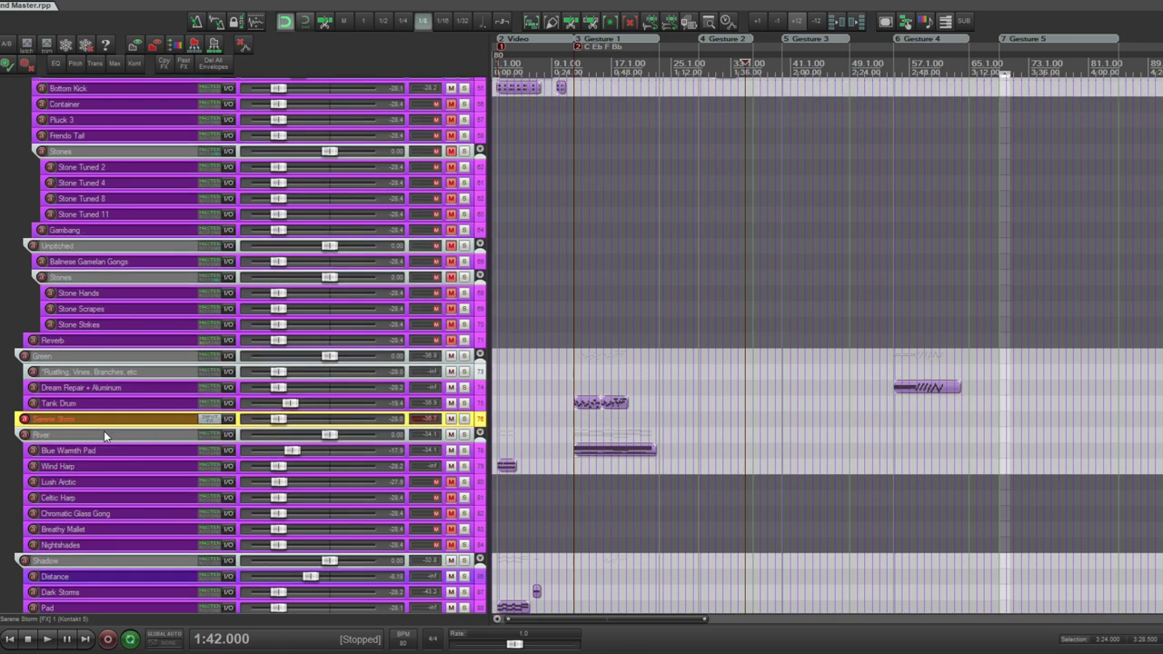
- Create a "Lightning" folder in the Support group above River and nest the moved Serene Storm track inside it
key(ctrl+t)
text(Lightning)
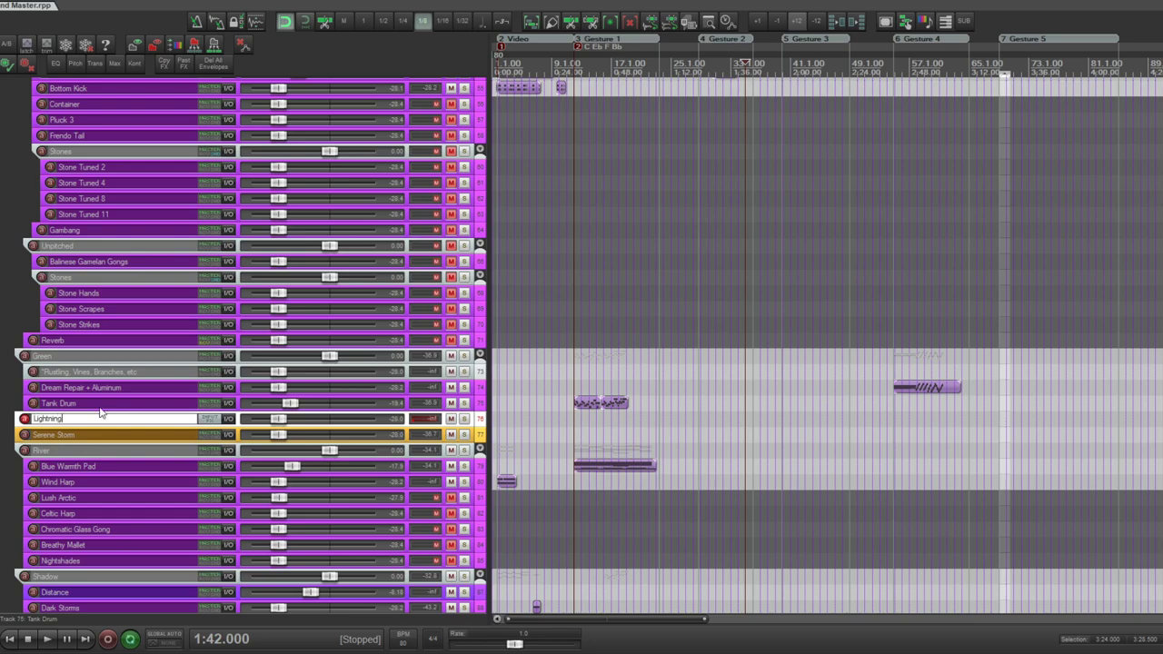
key(Return)
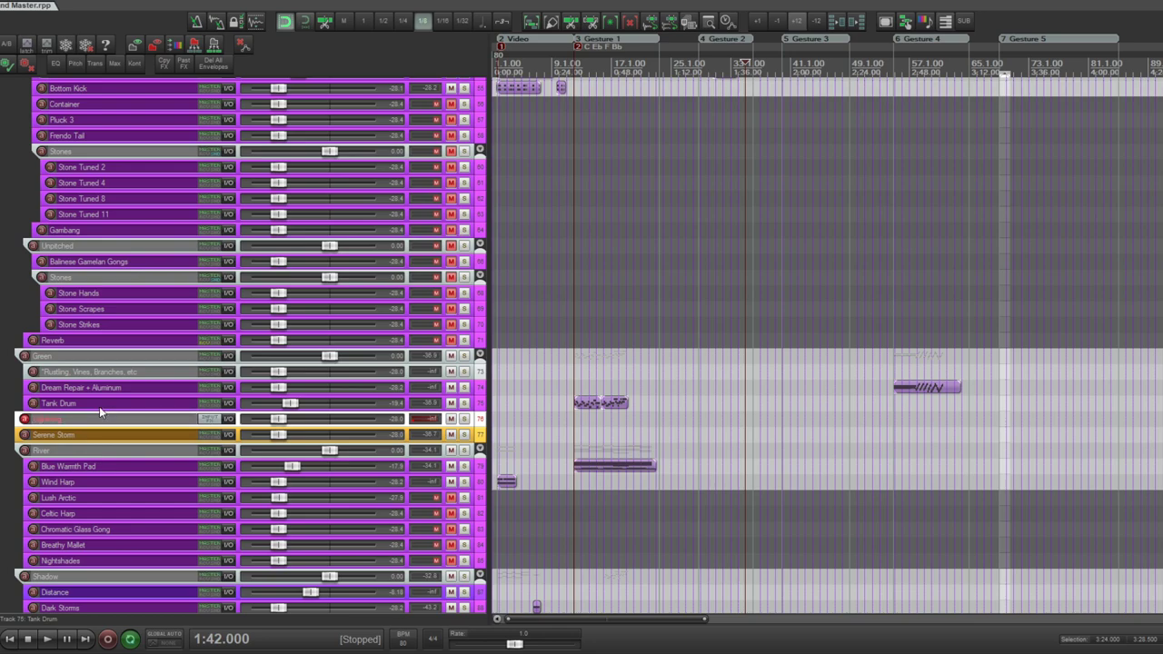
key(ctrl+shift+f)
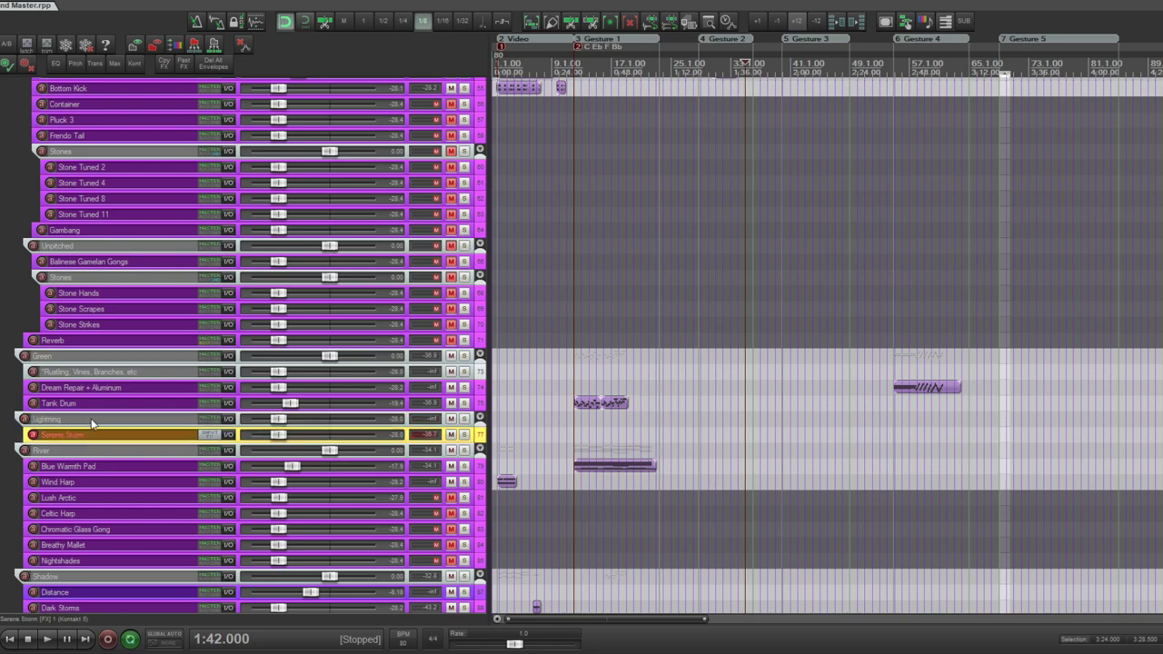
- Audition Lightning Bolt, Lightning Tam Tam and the remaining Serene Storm in the upper Lightning folder
scroll(91, 424, up, 2)
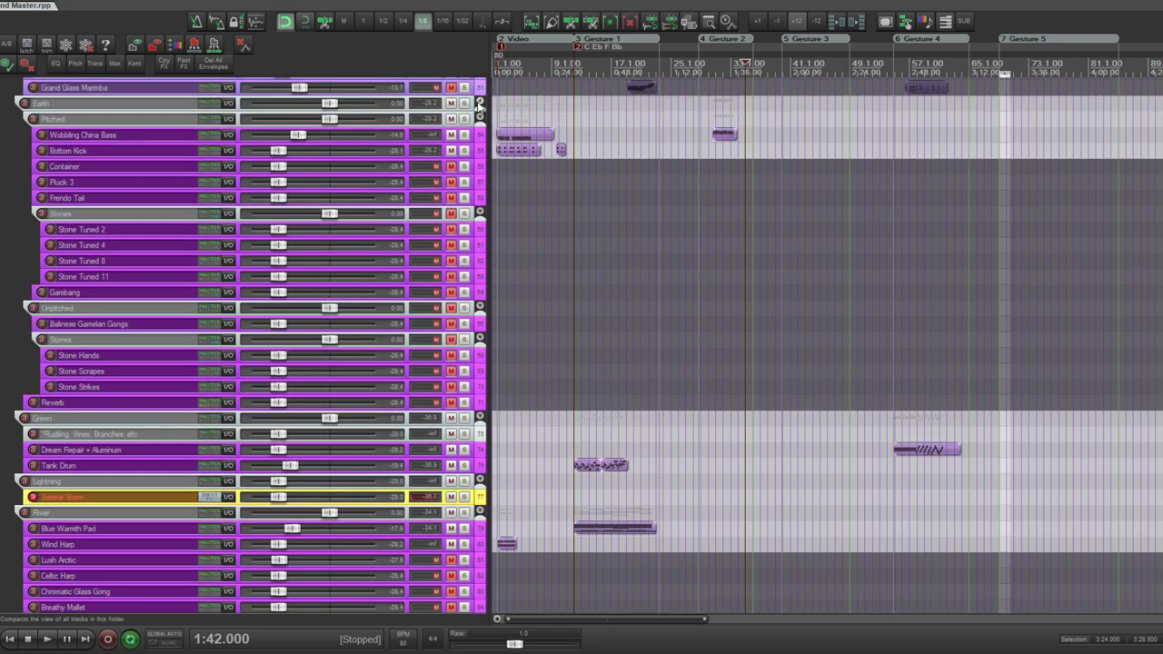
scroll(480, 105, up, 10)
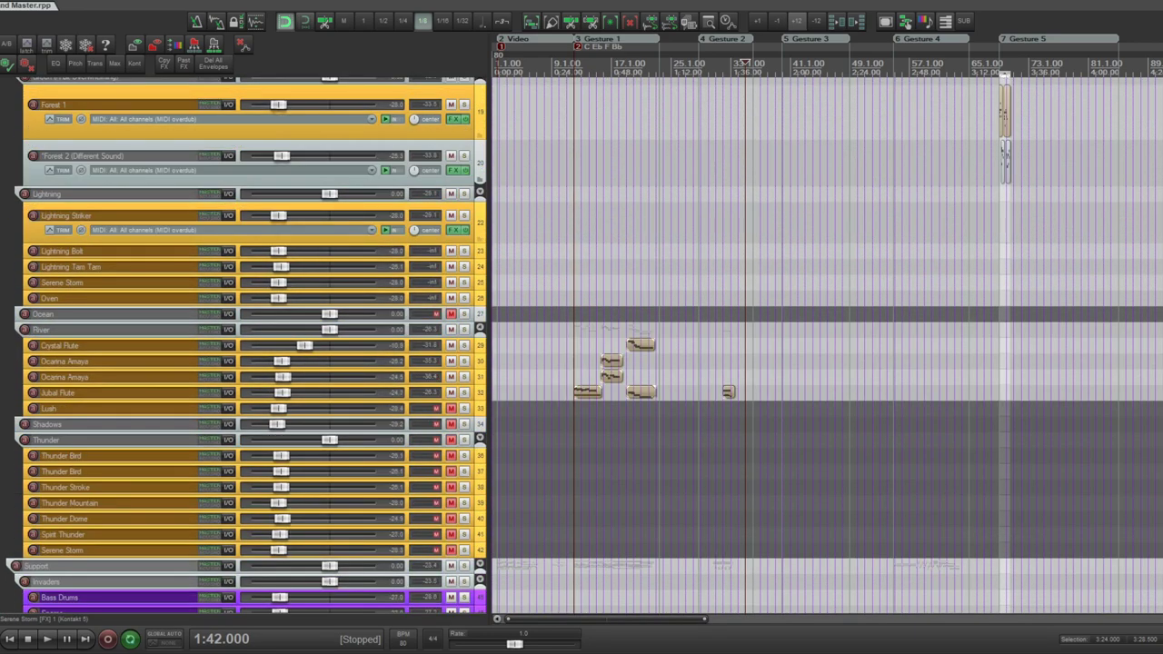
click(479, 257)
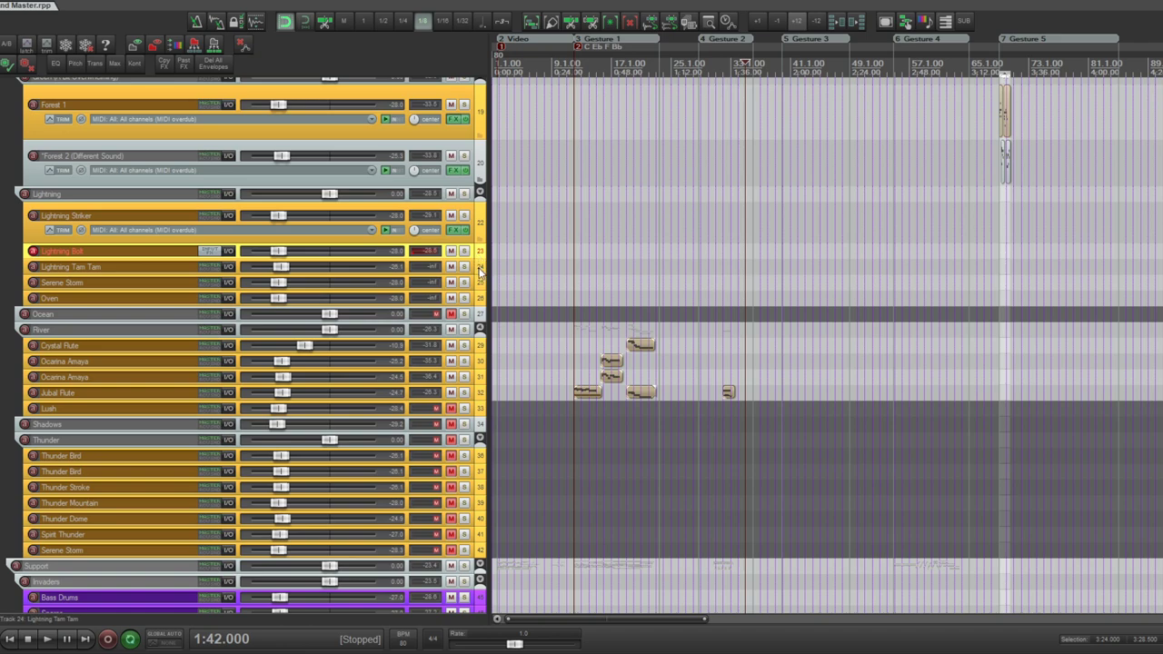
click(480, 271)
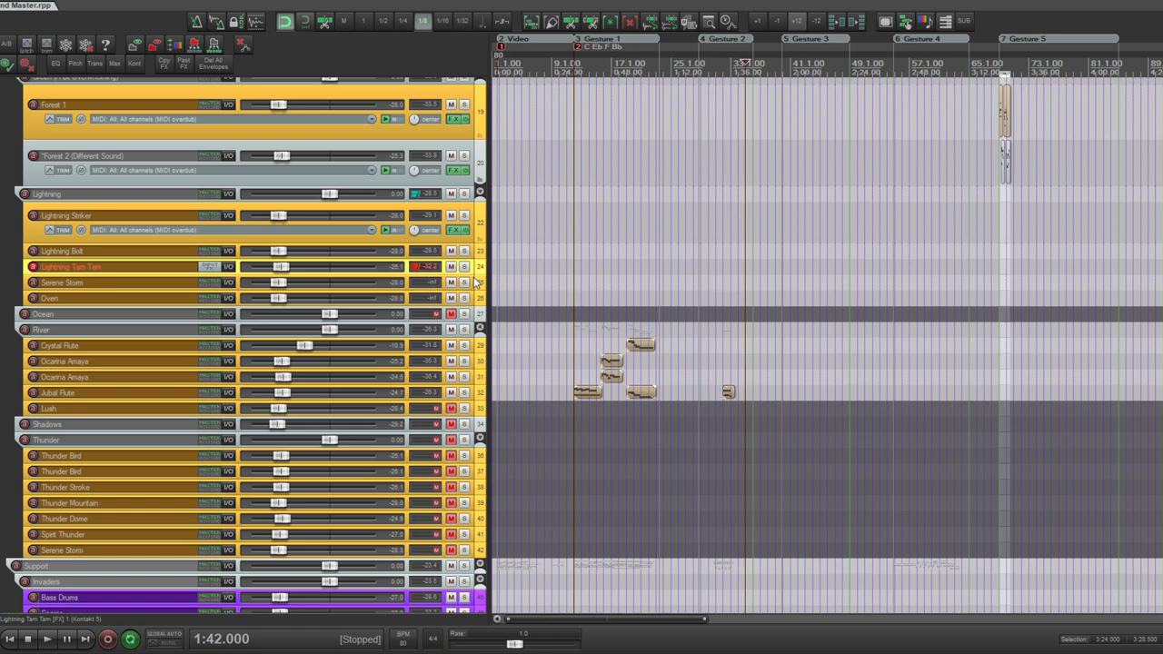
click(476, 283)
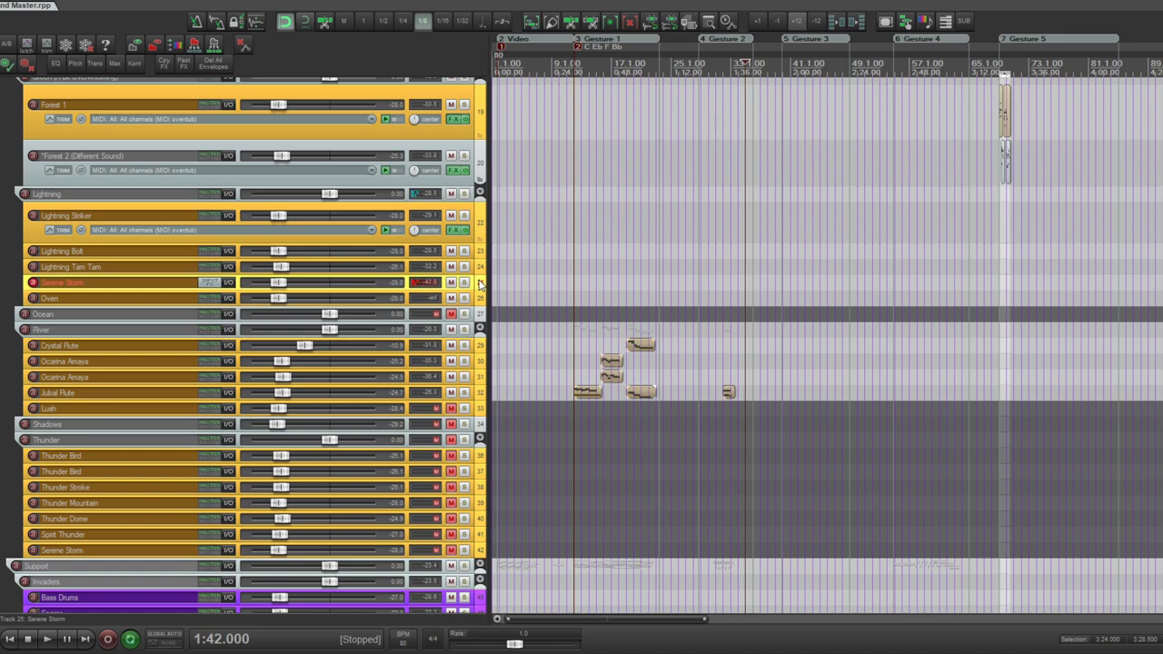
- Raise the Serene Storm track's volume to -12.2 dB and enlarge the Serene Storm and Oven tracks
drag(278, 284, 294, 287)
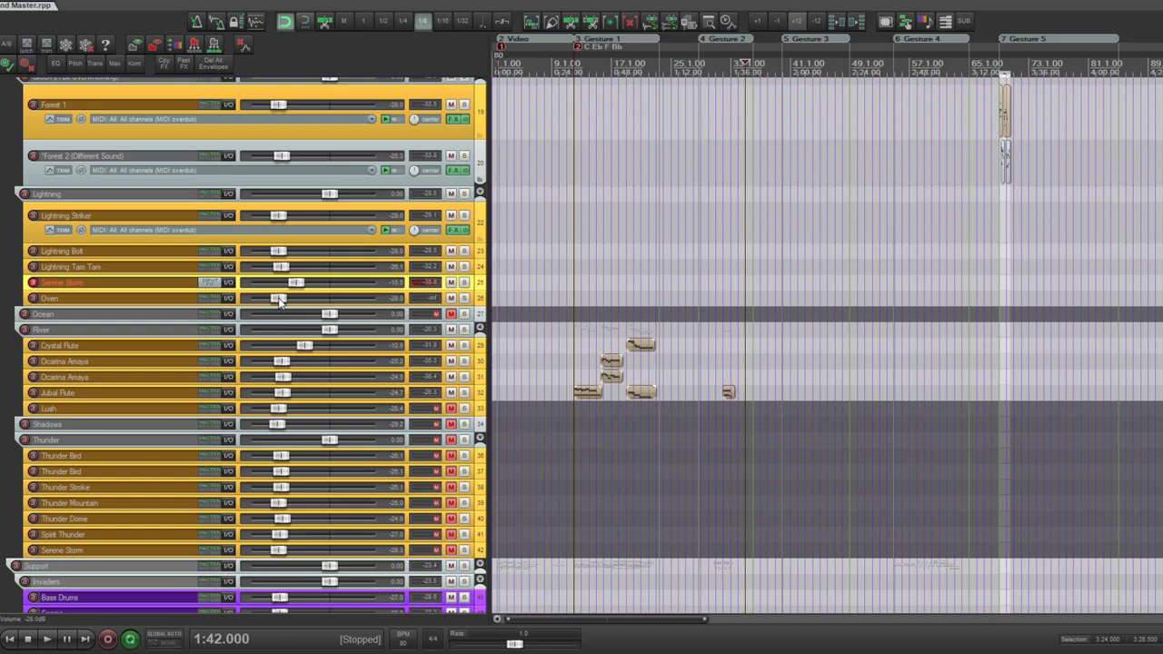
drag(272, 306, 245, 308)
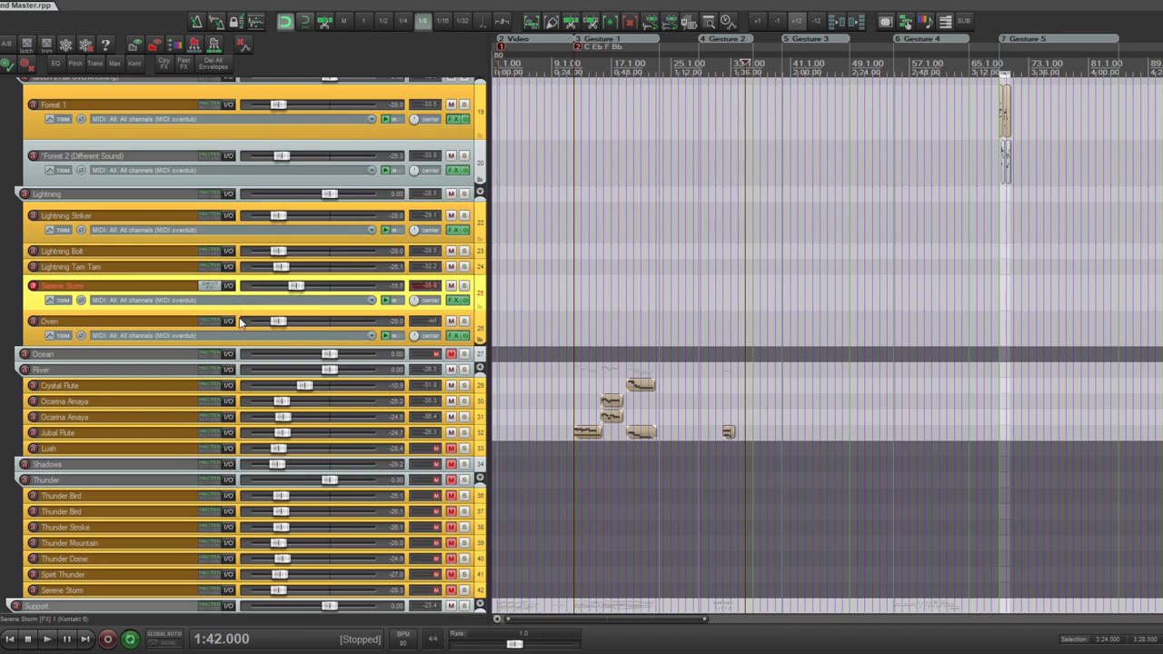
drag(296, 286, 305, 288)
- Audition Oven against Serene Storm, enlarge the Serene Storm track further and check its Kontakt instrument
click(223, 328)
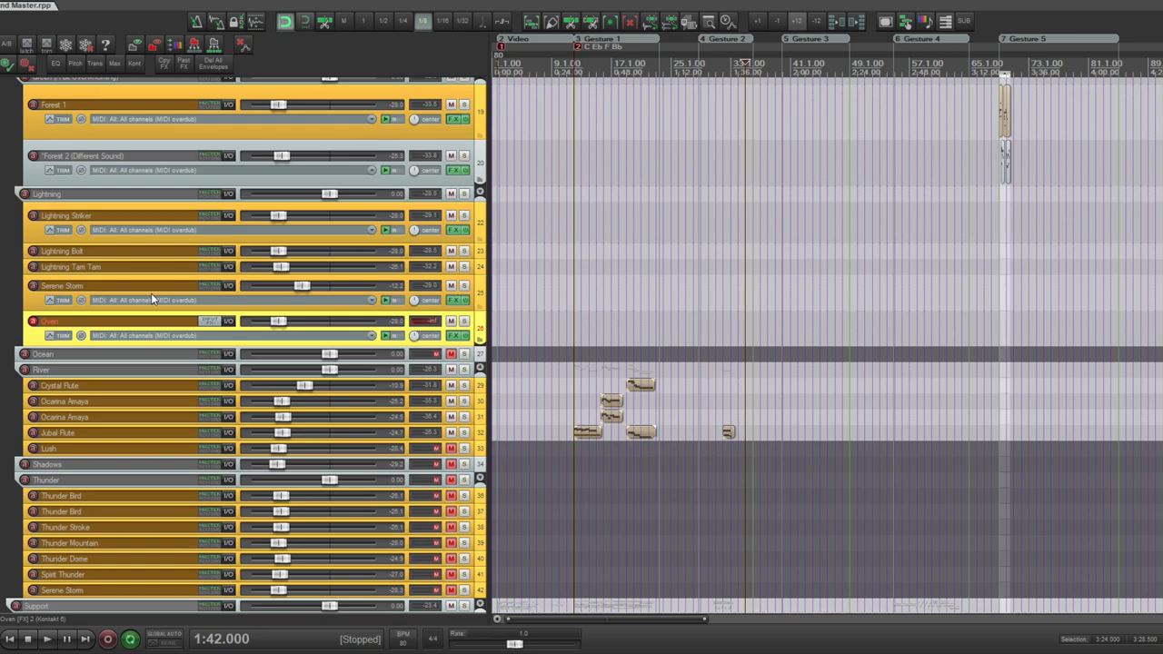
drag(153, 310, 155, 323)
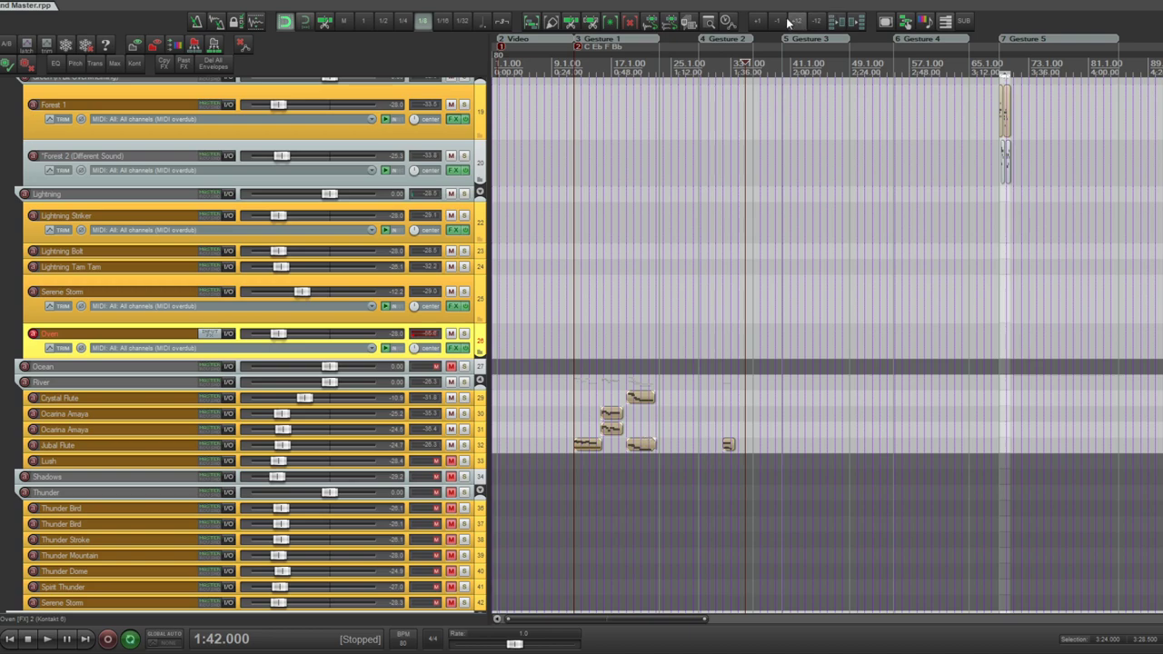
click(105, 286)
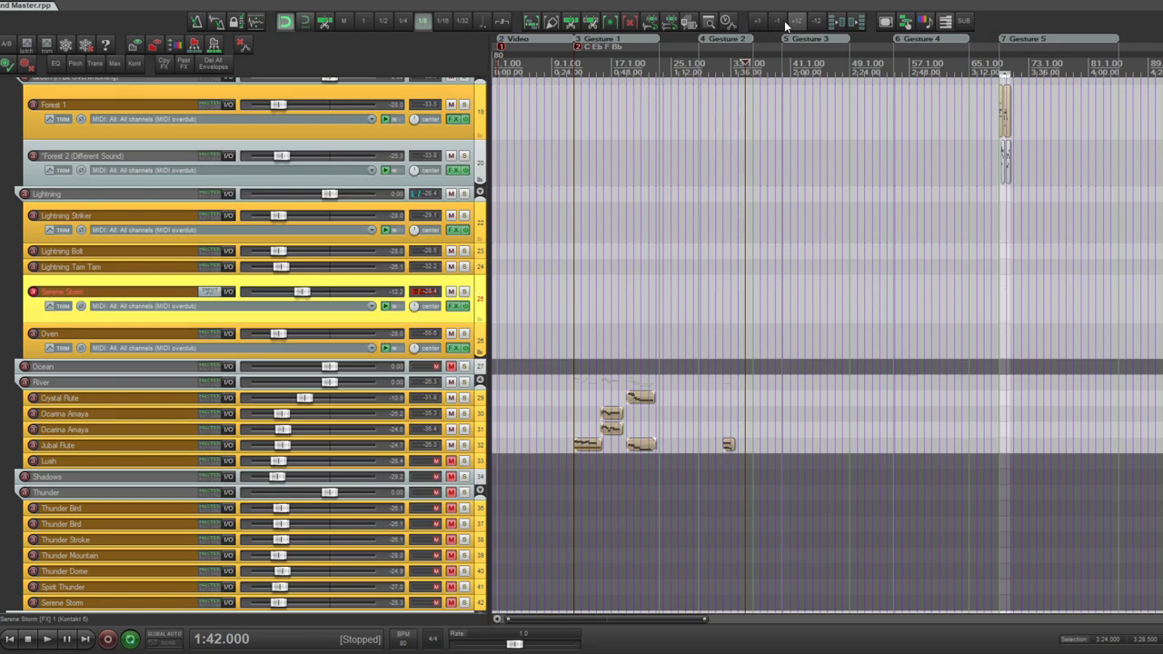
click(456, 309)
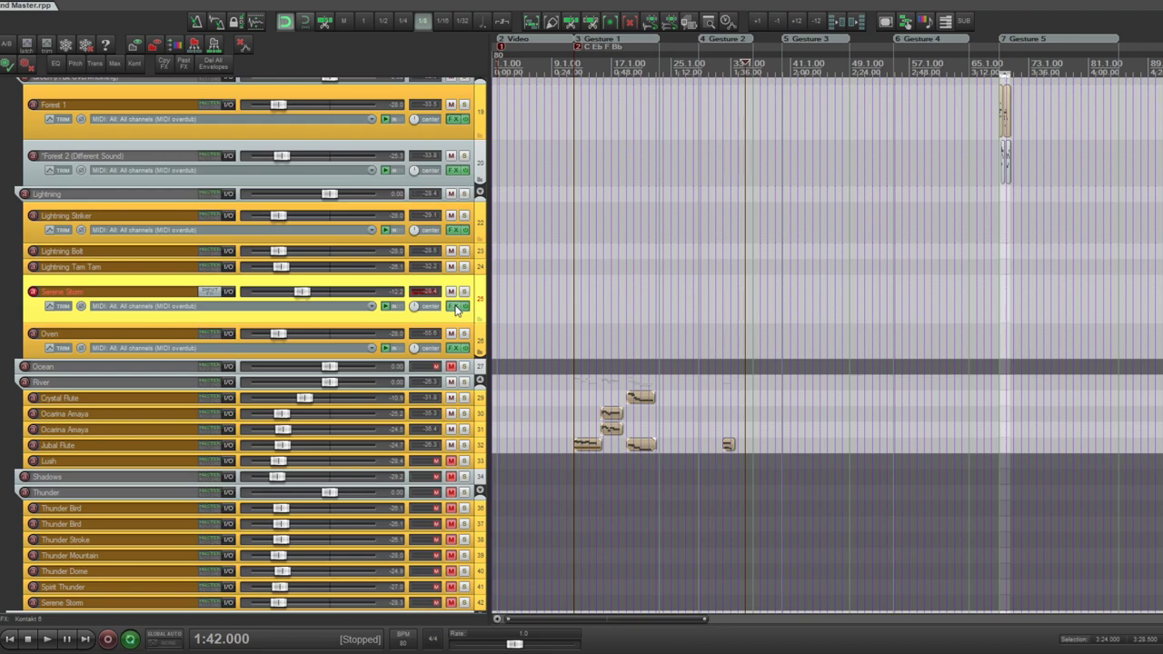
- Rename the Serene Storm track as "Serene Storm (Close, Pitter-Patter of Rain)"
double_click(101, 292)
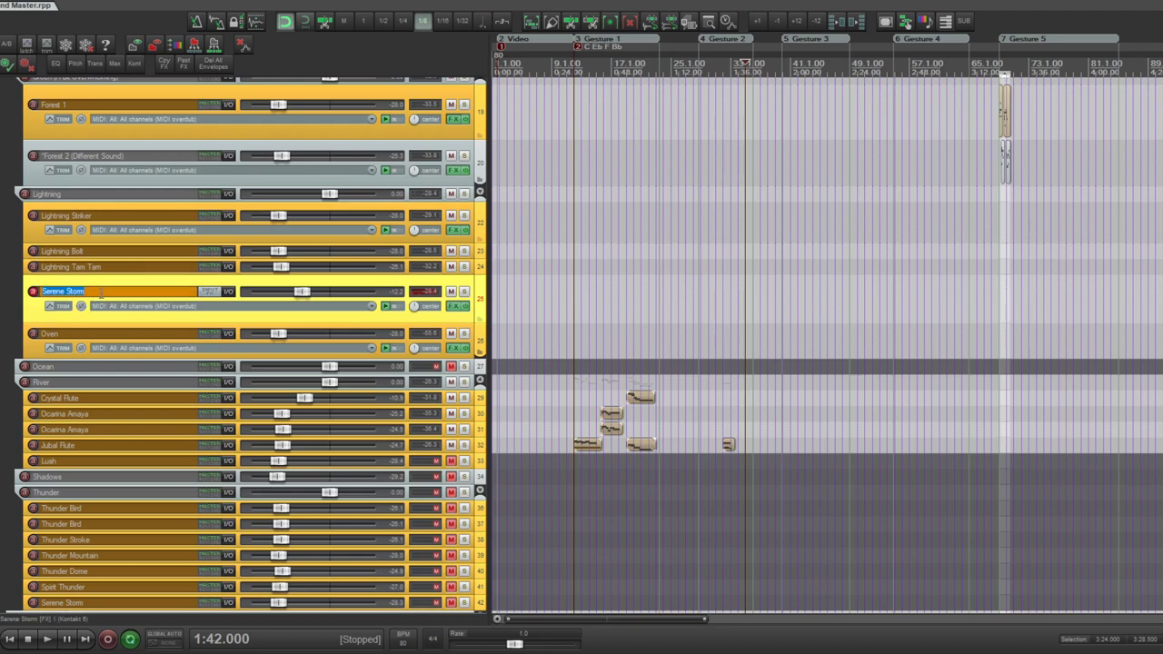
text((Close, Pitter-Patter of Rai)
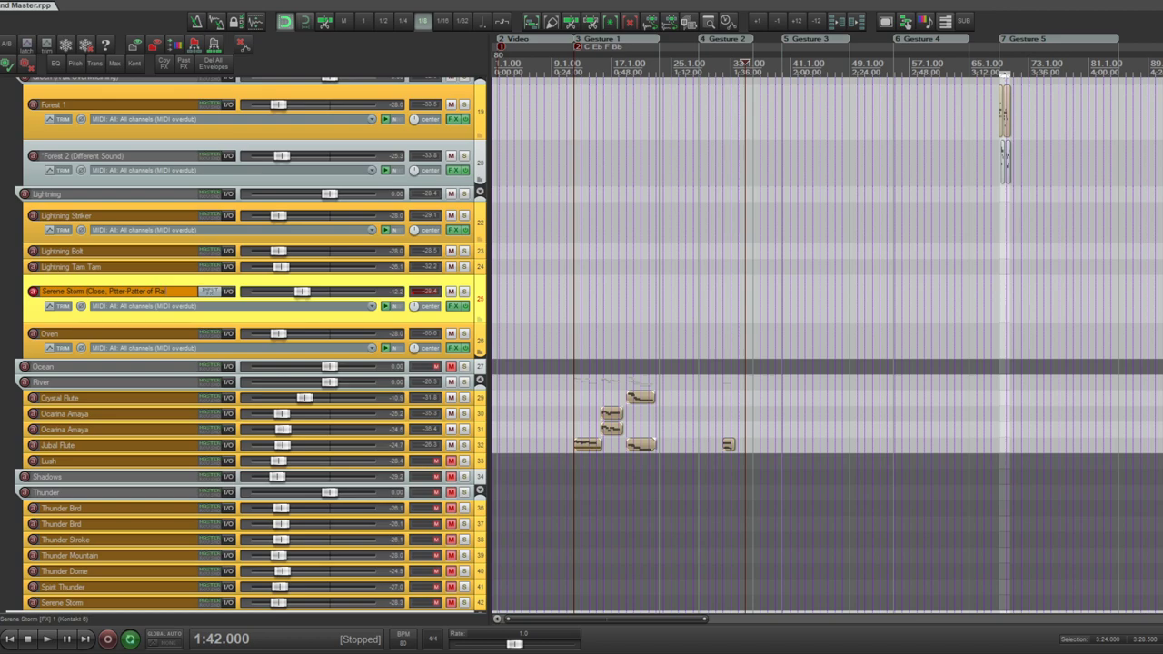
key(Return)
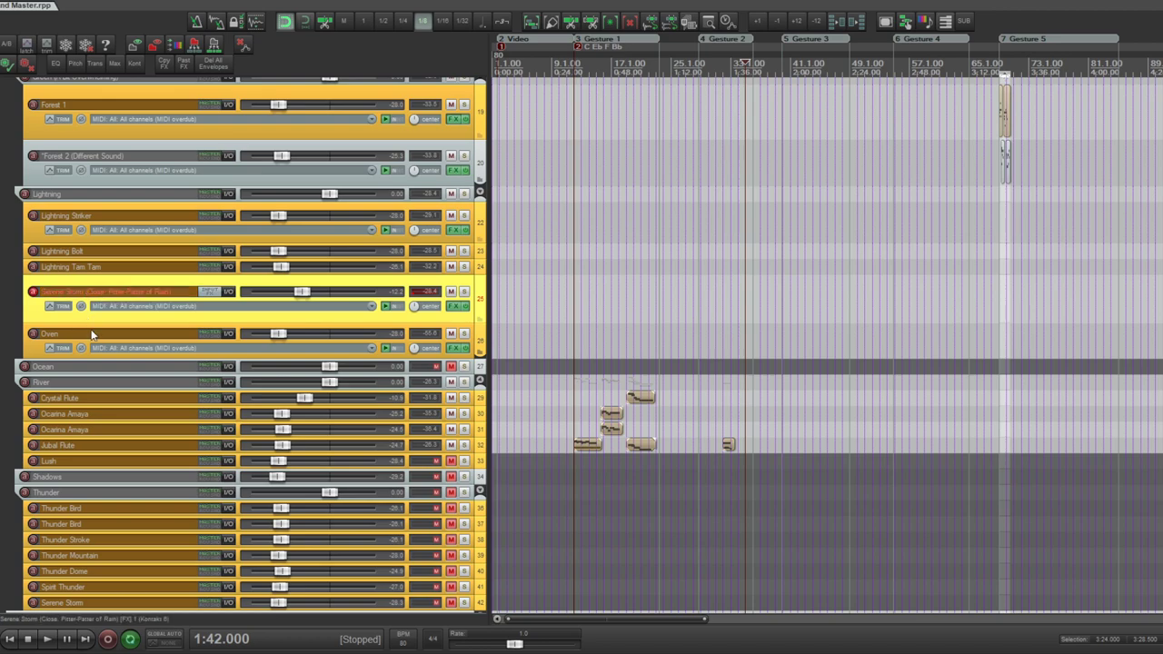
- Enlarge the Oven track and raise its volume to about -19.6 dB while auditioning it
click(91, 334)
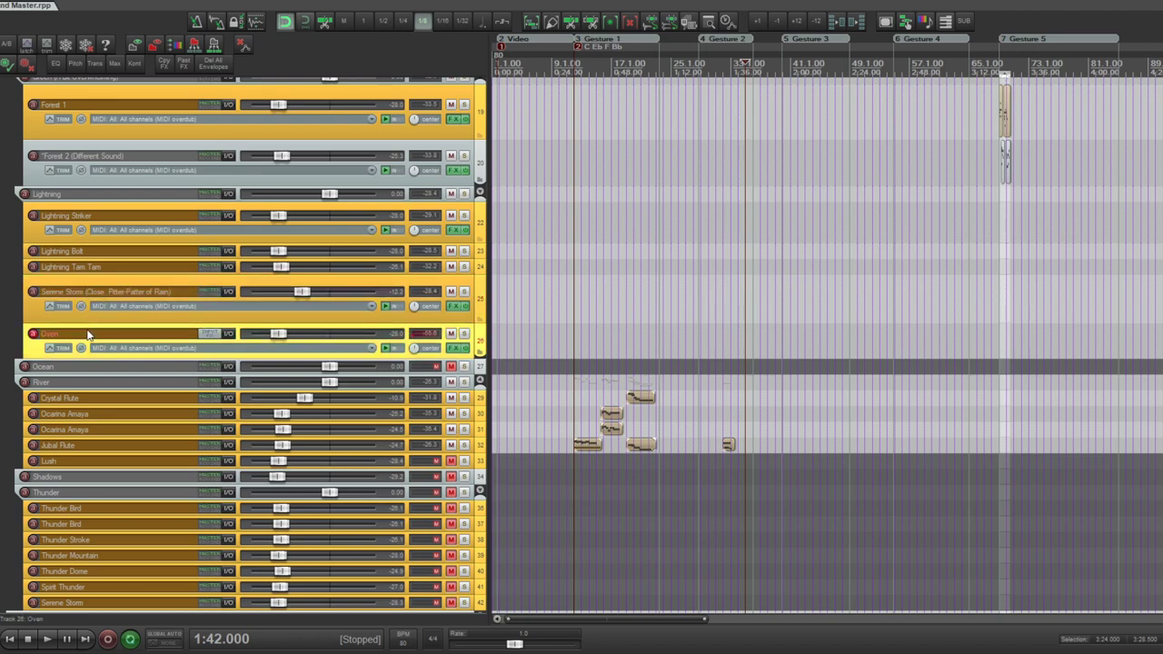
drag(95, 367, 94, 391)
drag(278, 346, 291, 348)
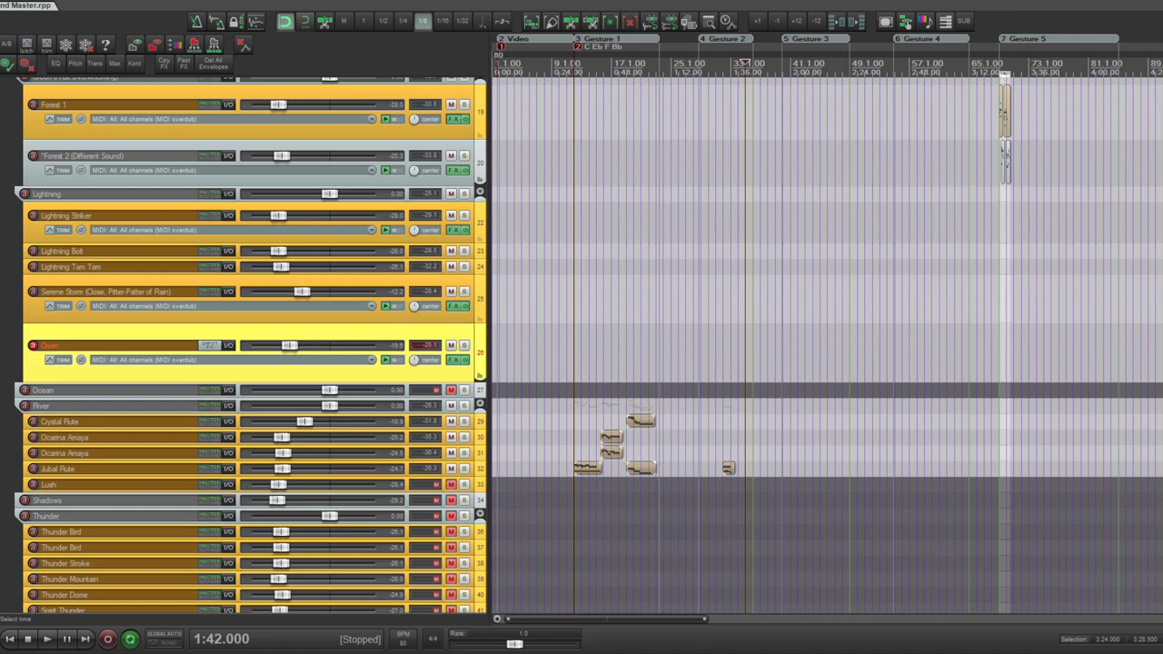
- Compare Serene Storm, Lightning Bolt and Lightning Tam Tam, and select the Lightning folder track
scroll(190, 296, down, 1)
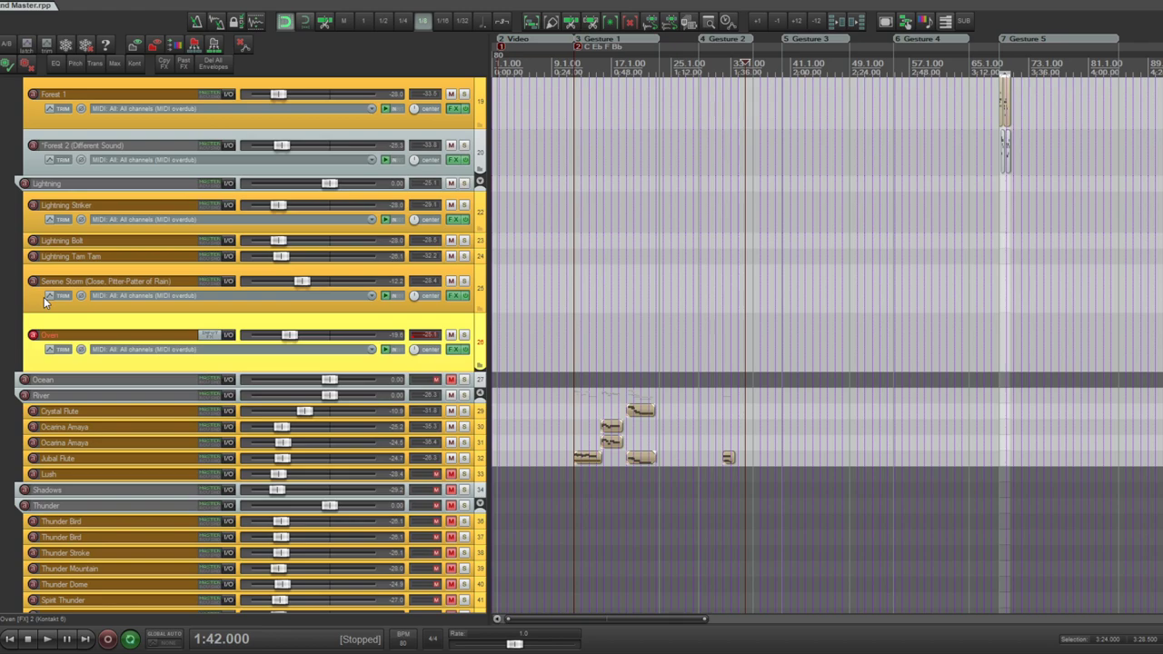
click(118, 277)
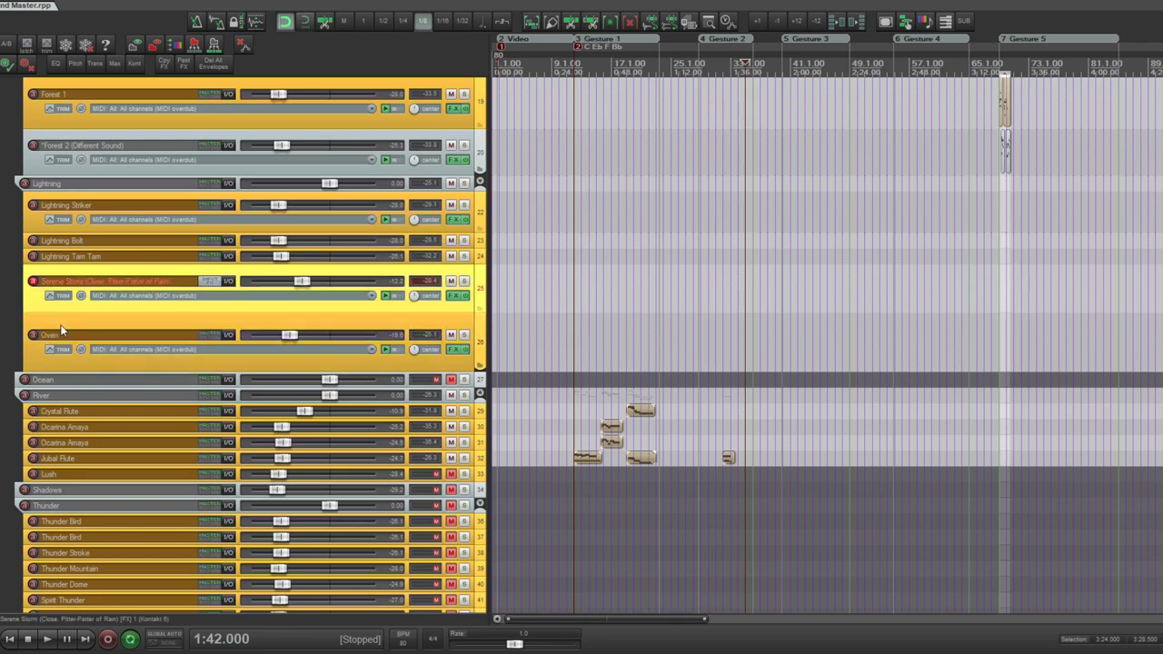
click(69, 240)
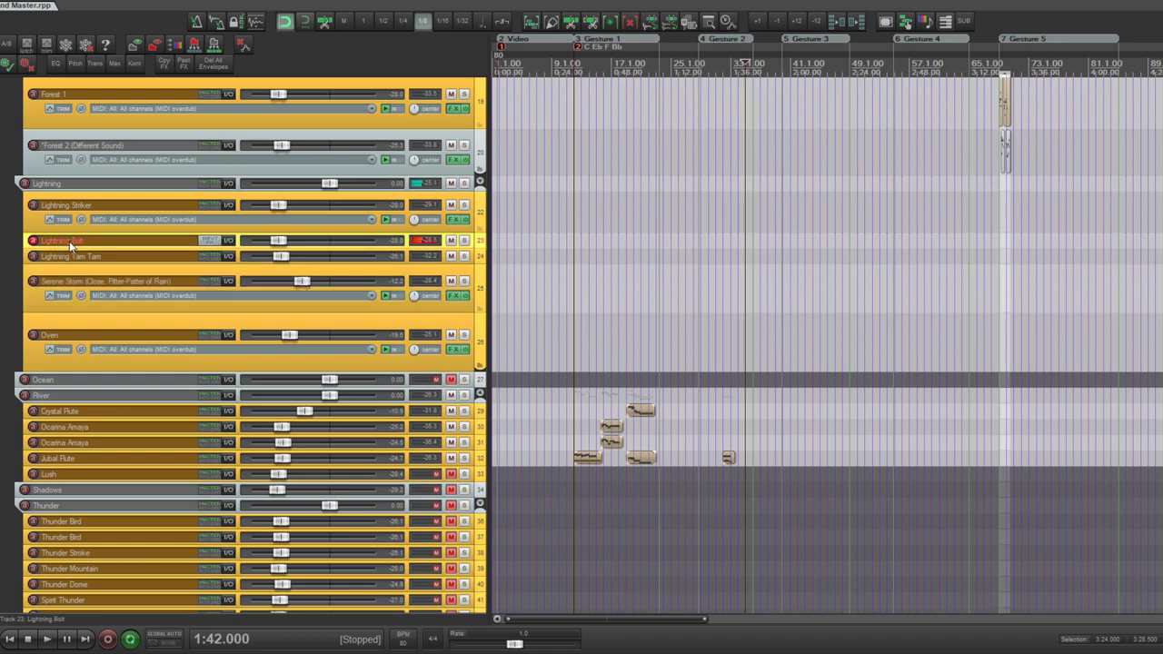
click(74, 257)
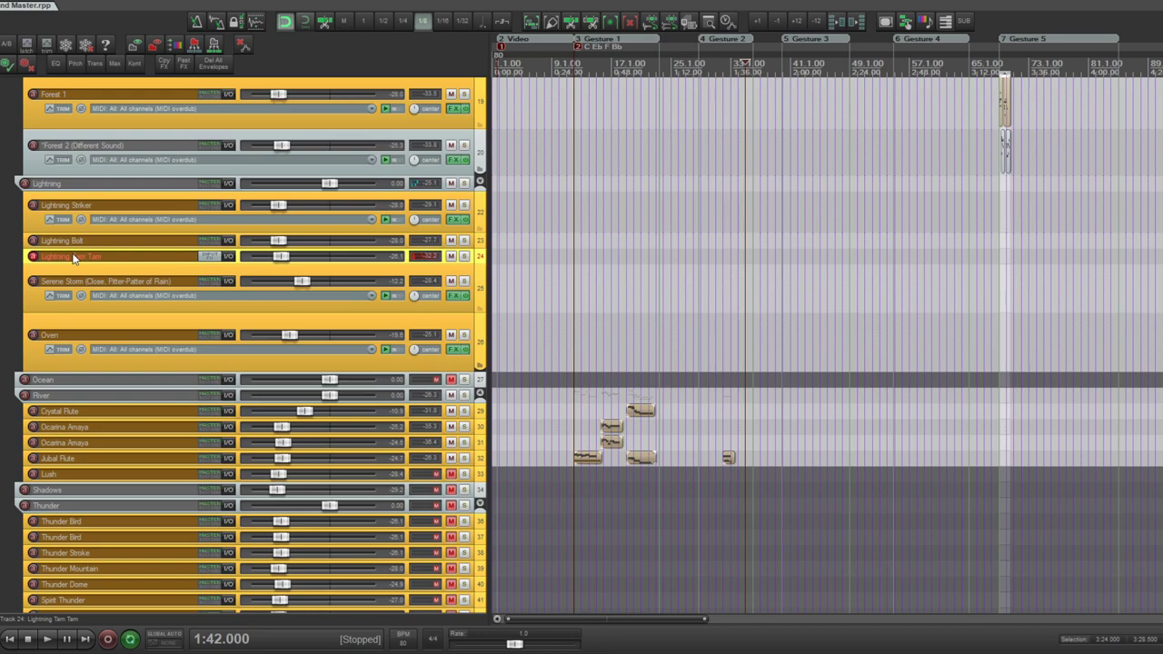
click(62, 186)
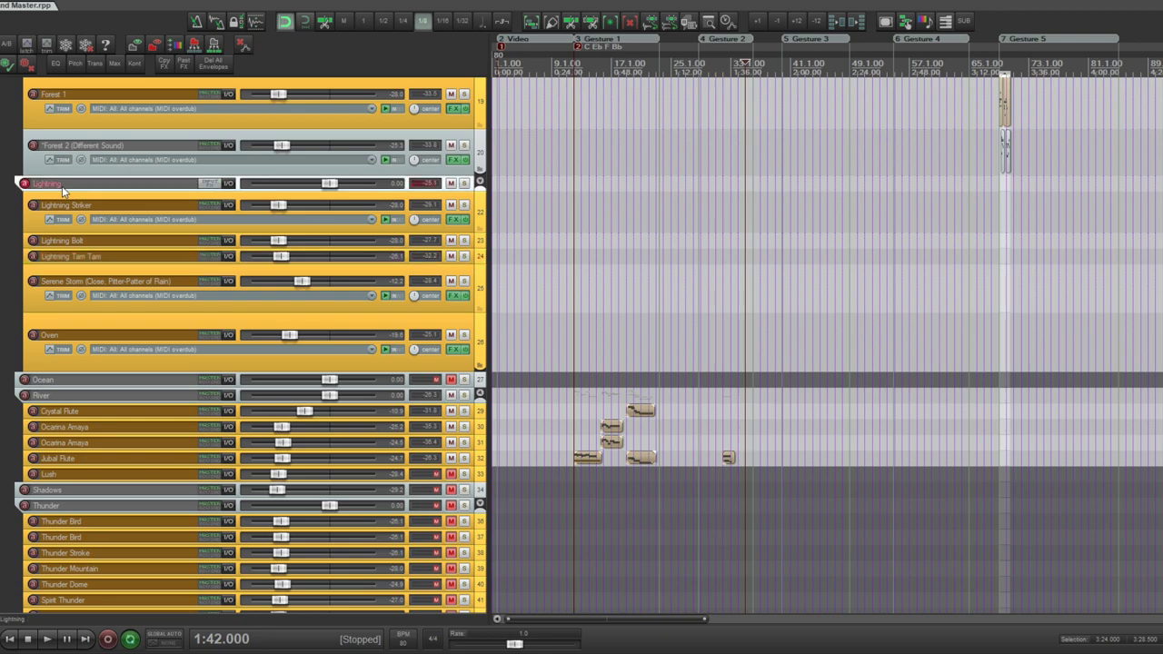
- Add a placeholder track named "*Crackle of Electricity" at the start of the Lightning folder and enlarge it slightly
key(ctrl+t)
text("Crackle of Elect)
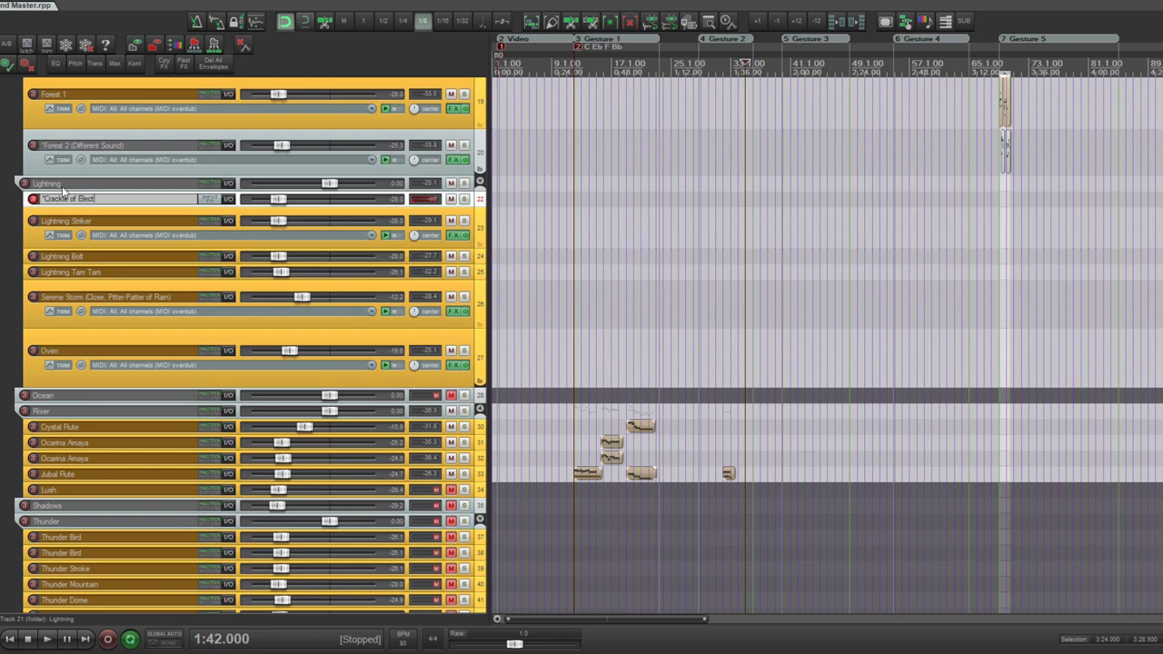
text(ricity)
key(Return)
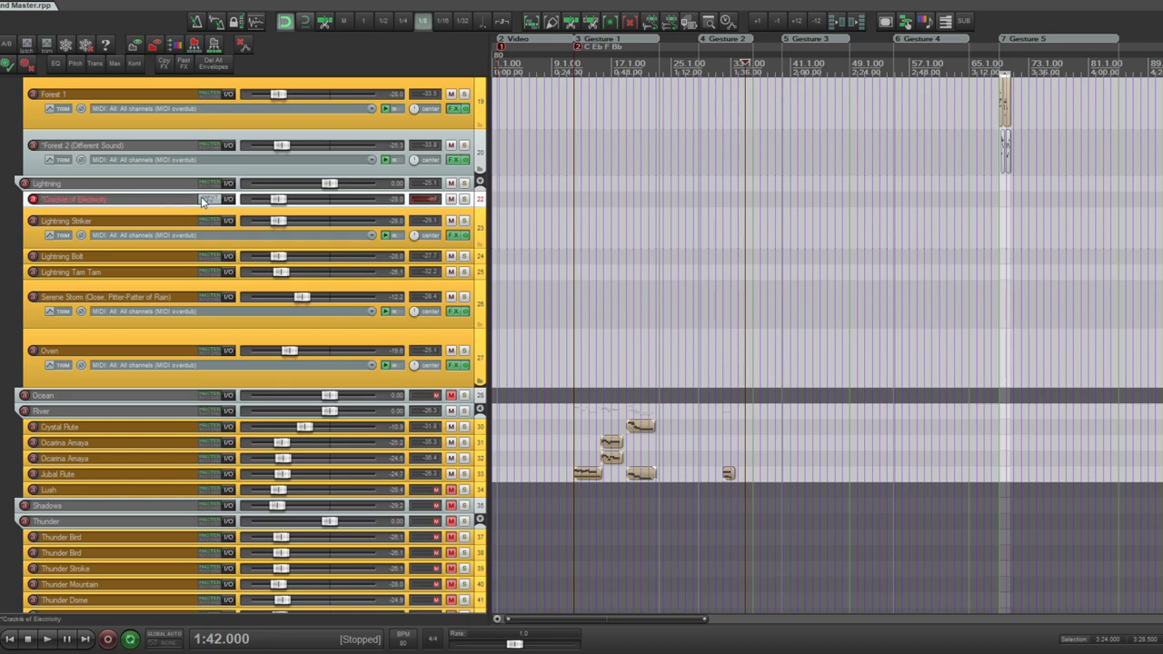
drag(196, 208, 195, 216)
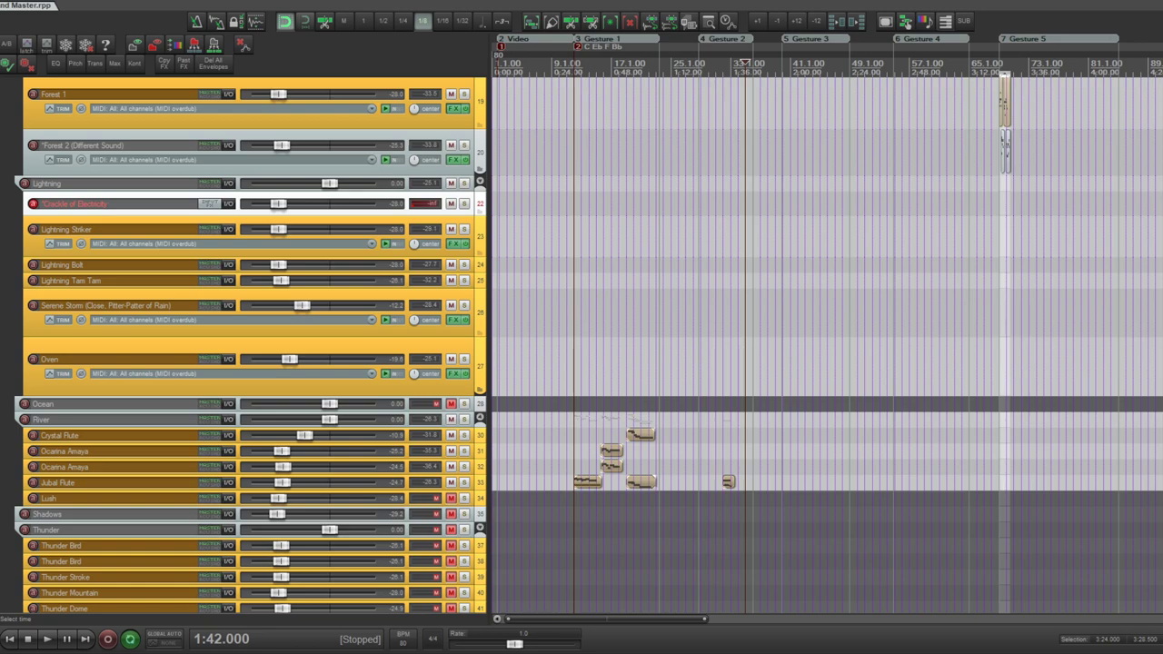
- Review the track groups following Lightning, check the Lush track, and select the River folder track
scroll(22, 343, down, 2)
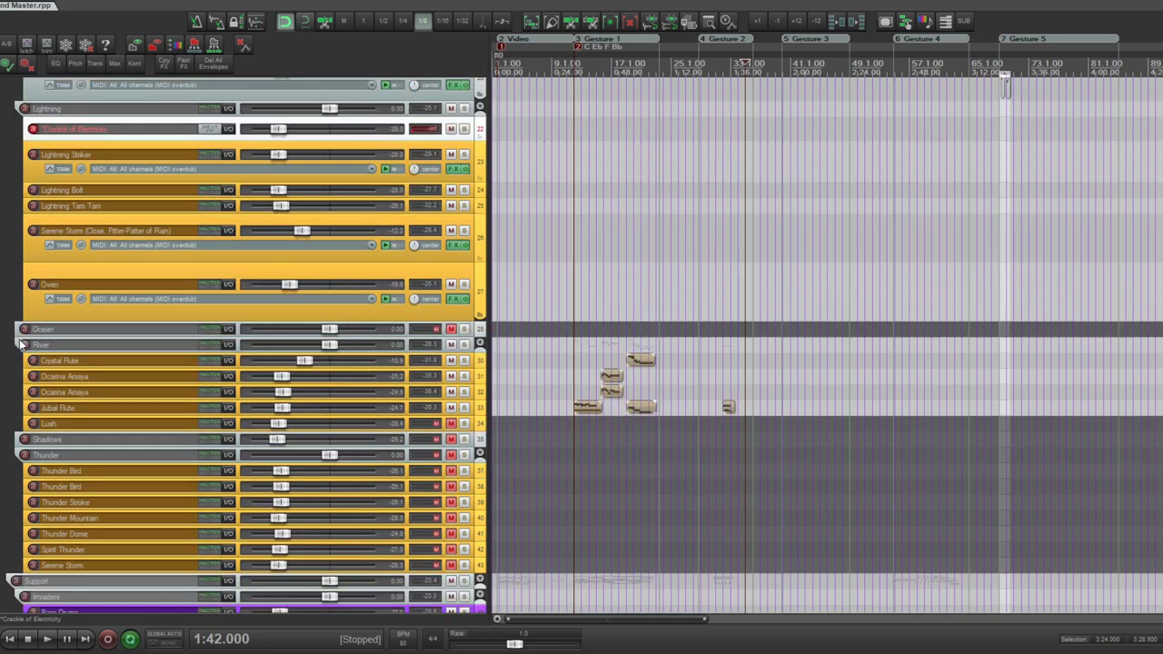
scroll(22, 343, down, 2)
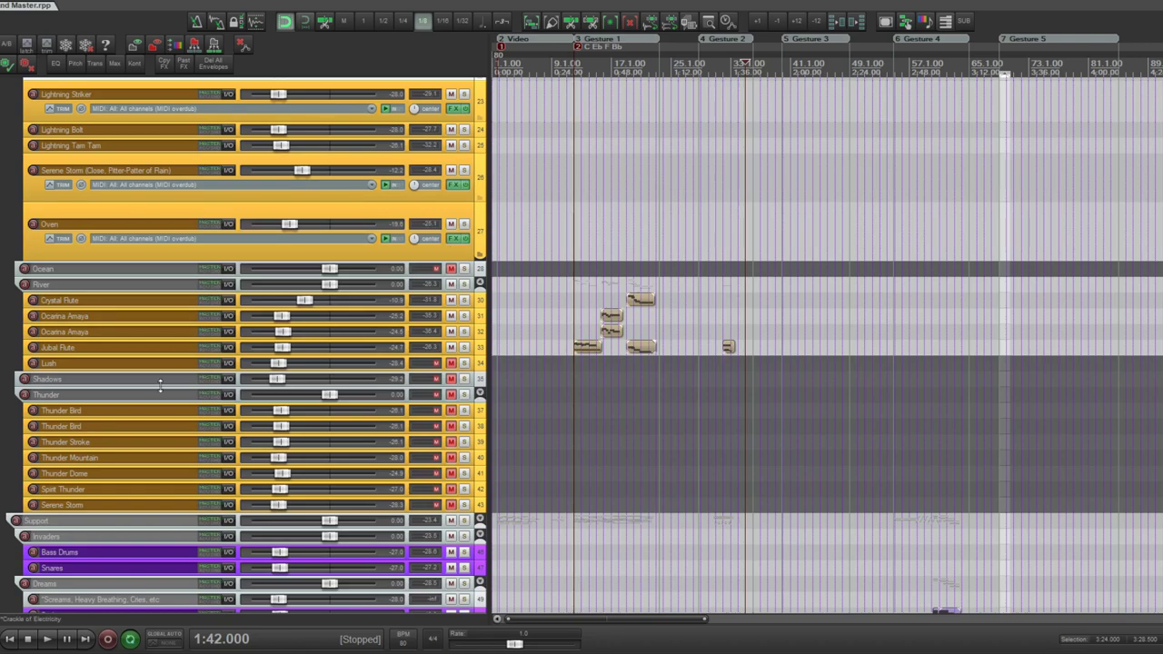
click(452, 364)
scroll(720, 277, down, 5)
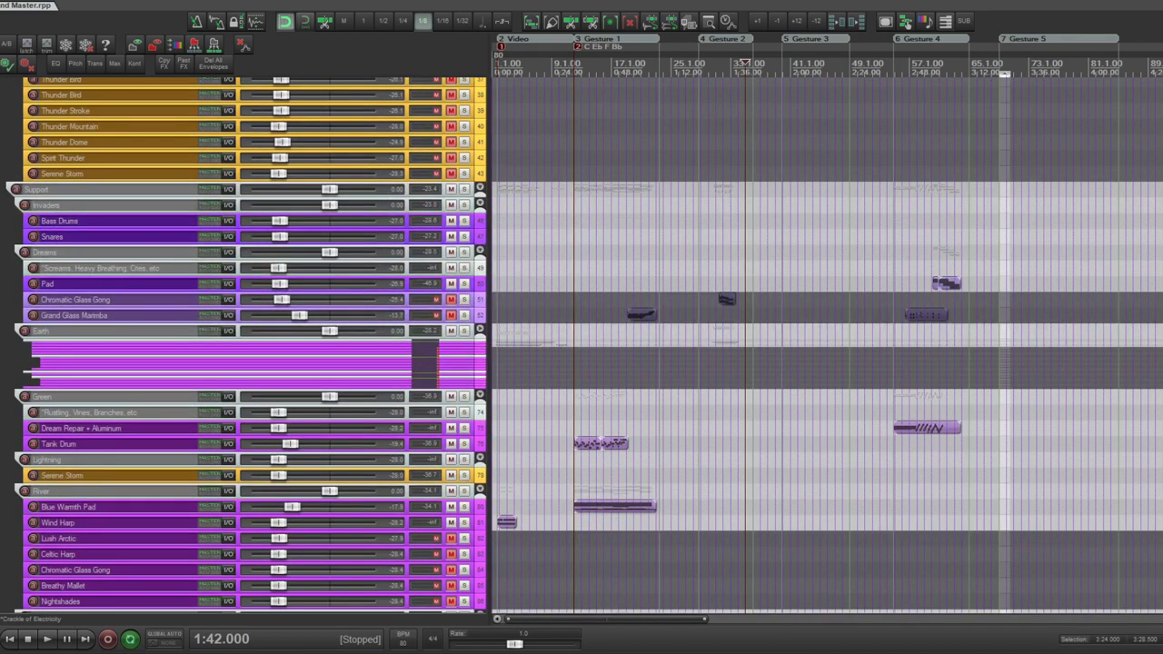
scroll(720, 277, up, 3)
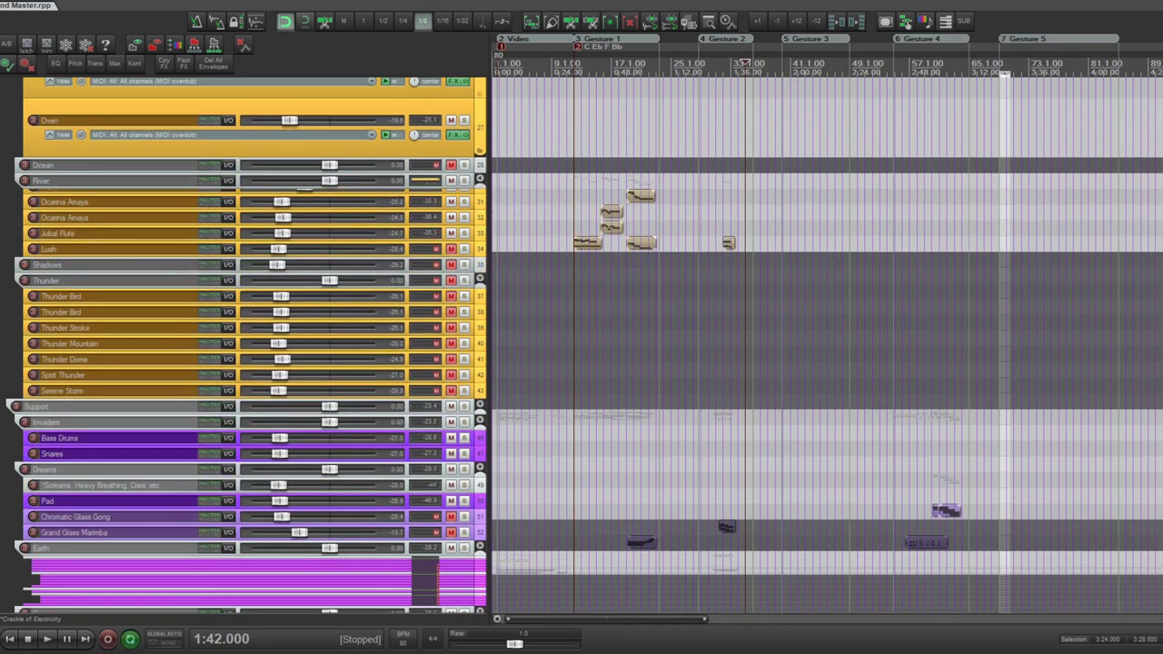
scroll(474, 262, up, 1)
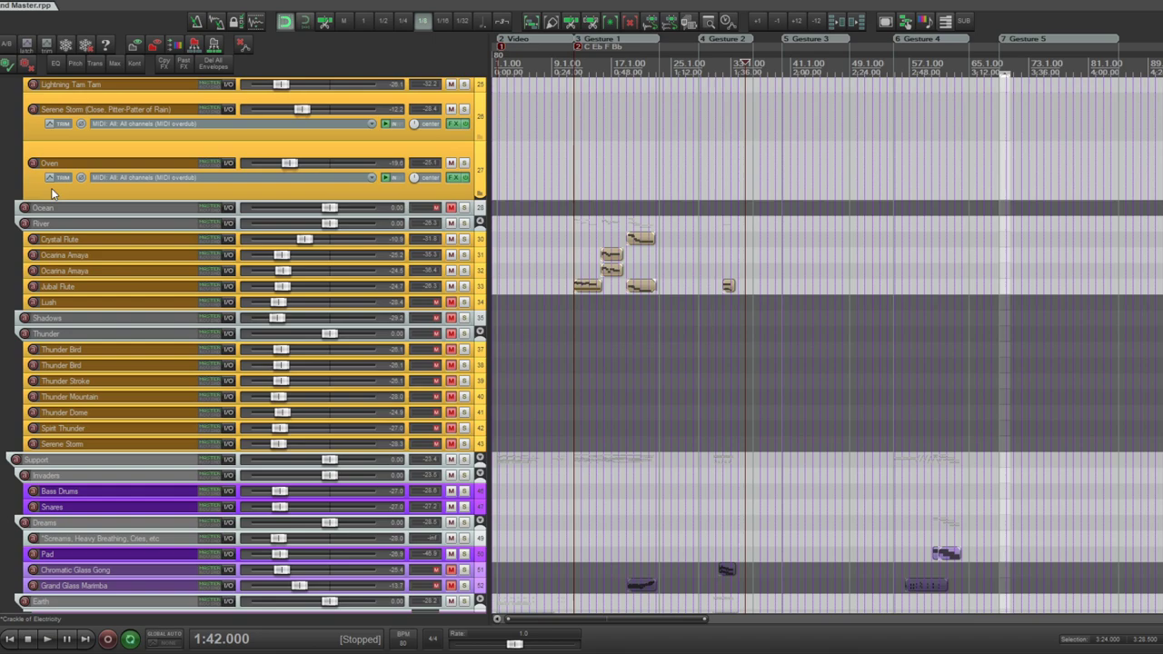
click(52, 224)
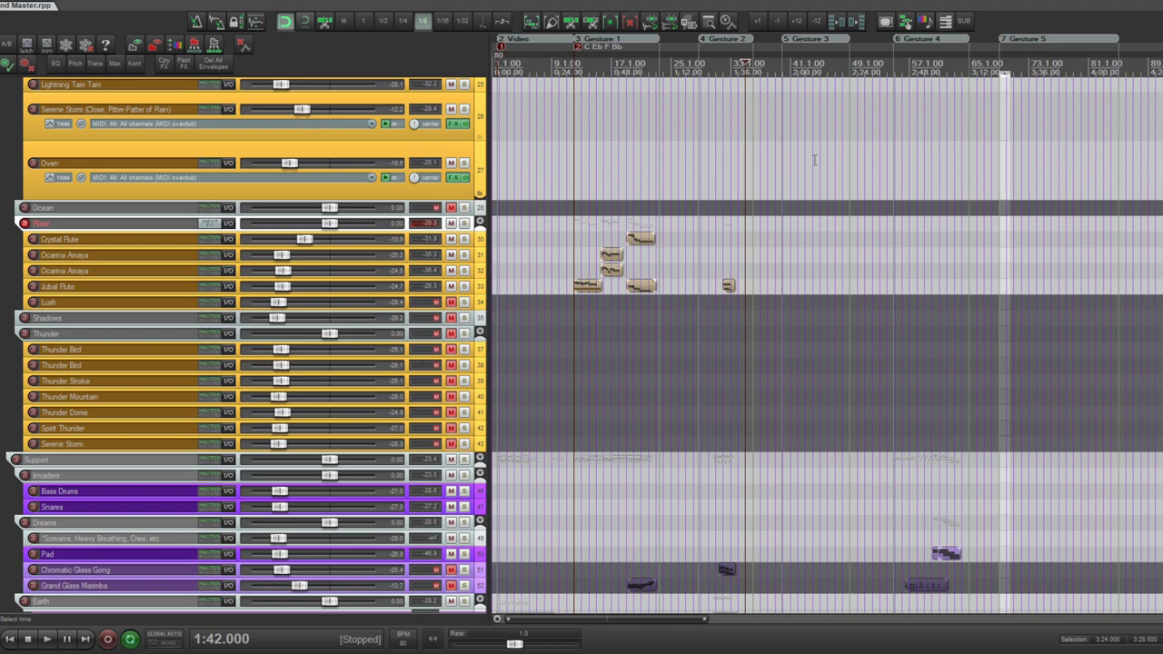
- Examine the Support section's Green, Lightning, River, Shadow and Thunder layers alongside the main River group
scroll(433, 354, down, 5)
scroll(433, 355, down, 1)
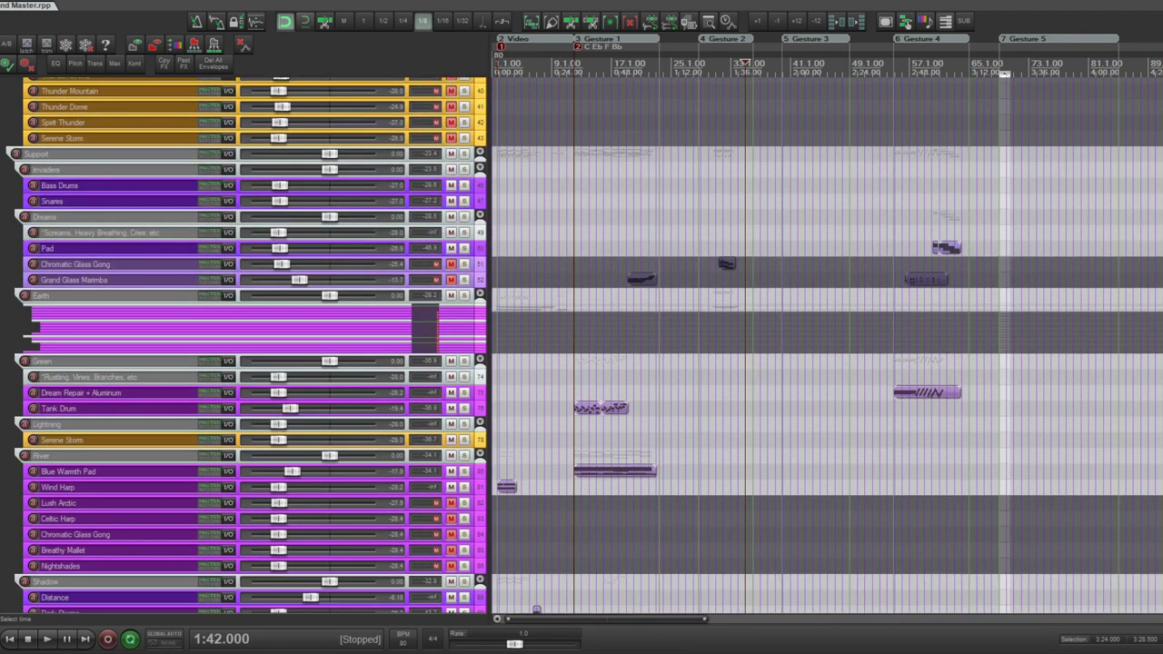
scroll(433, 354, down, 6)
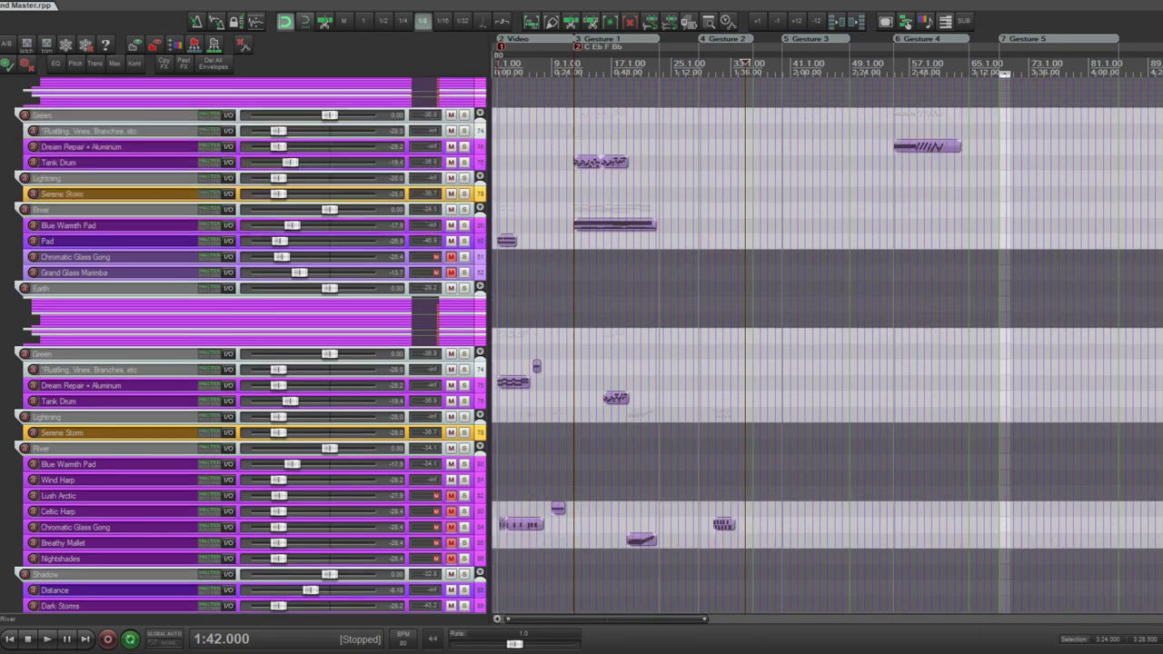
scroll(434, 354, up, 3)
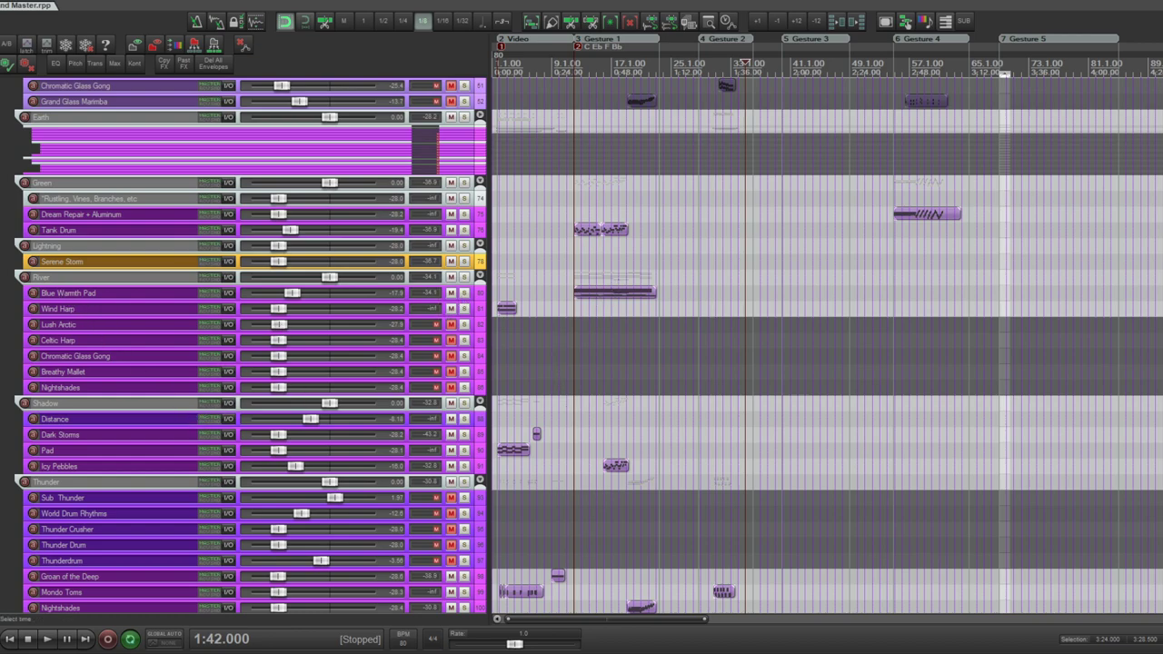
scroll(251, 345, up, 15)
scroll(251, 345, down, 8)
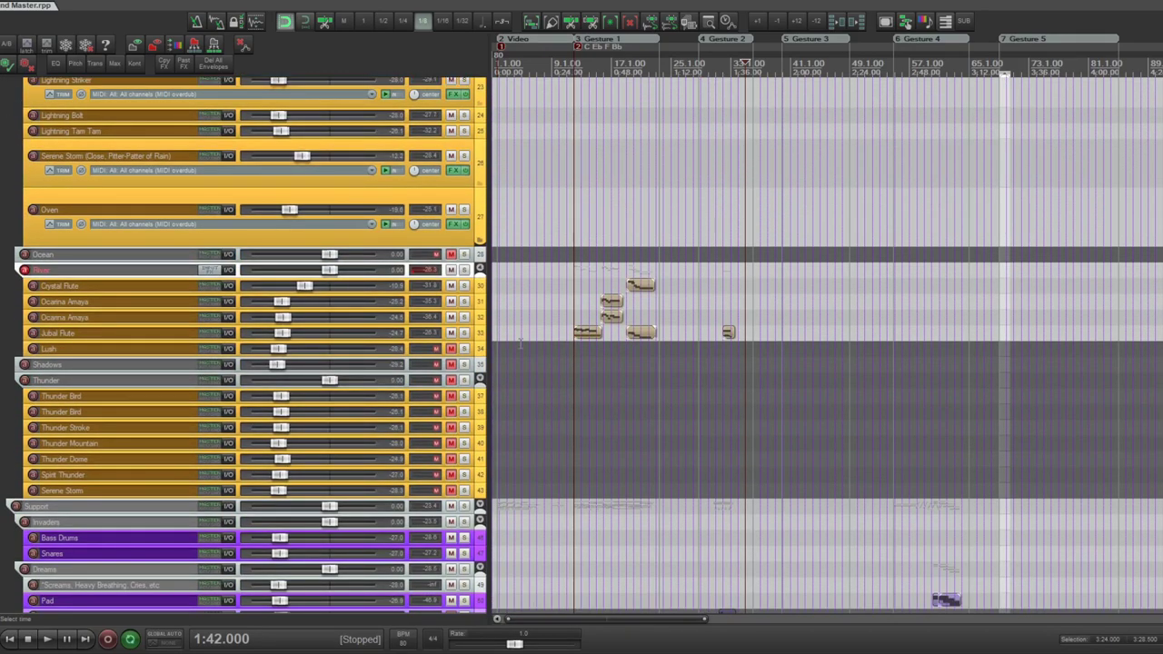
scroll(521, 342, up, 3)
scroll(521, 343, down, 1)
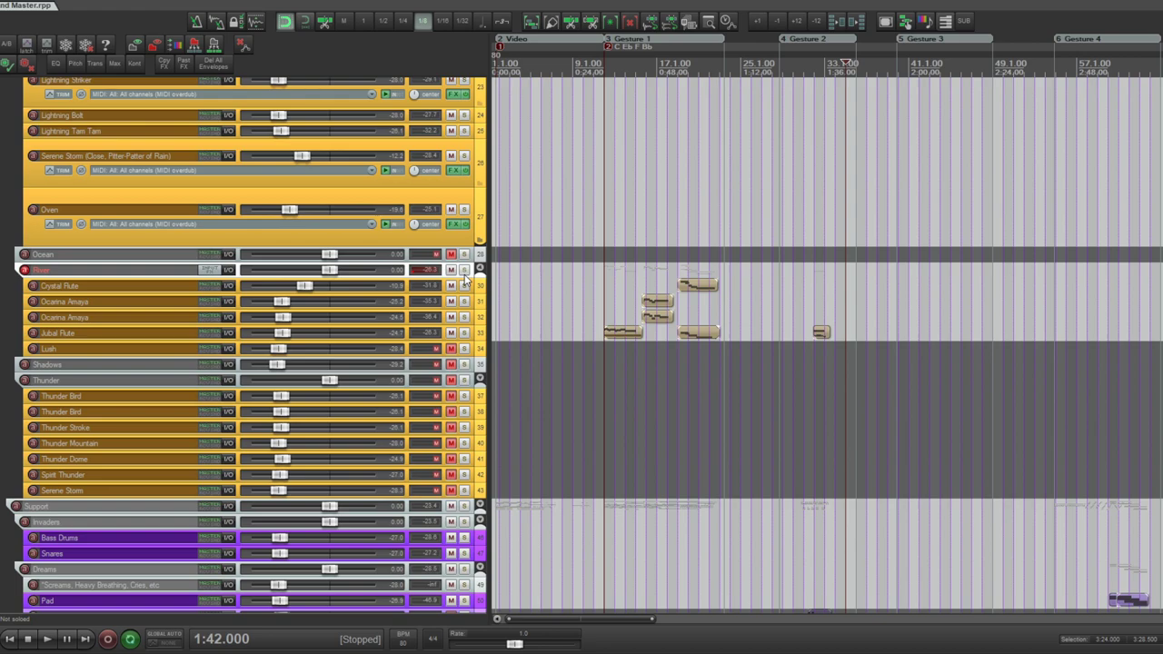
- Audition the main River folder in solo from the start of Gesture 1, then unsolo it and stop playback
key(Down)
key(Down)
key(3)
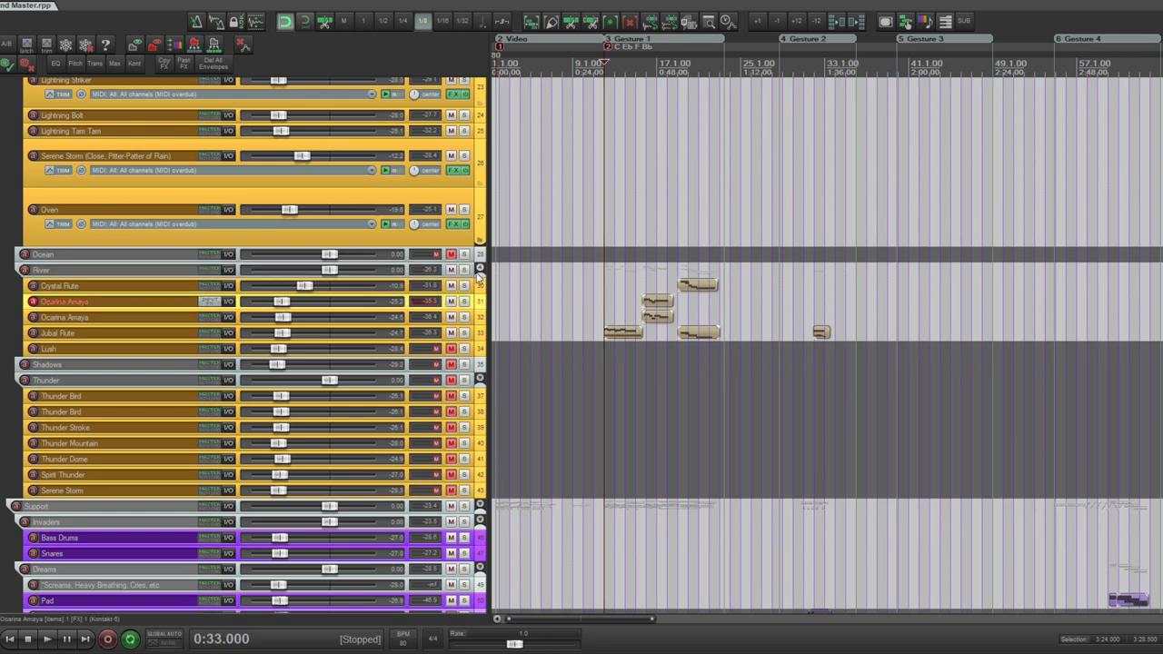
click(464, 270)
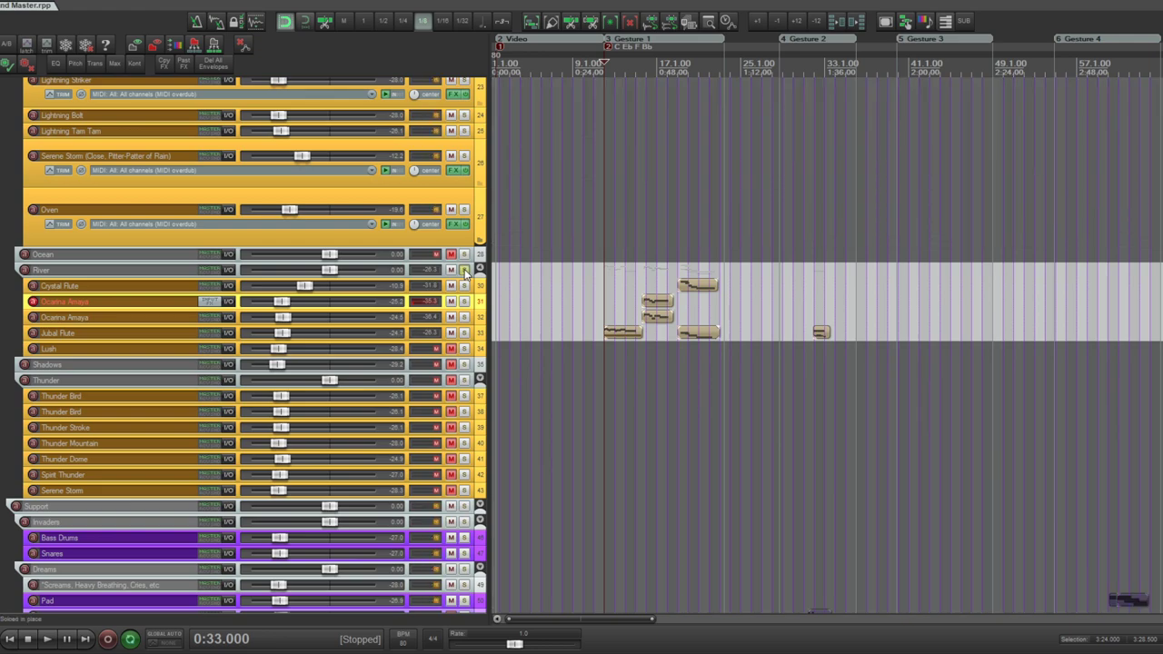
key(space)
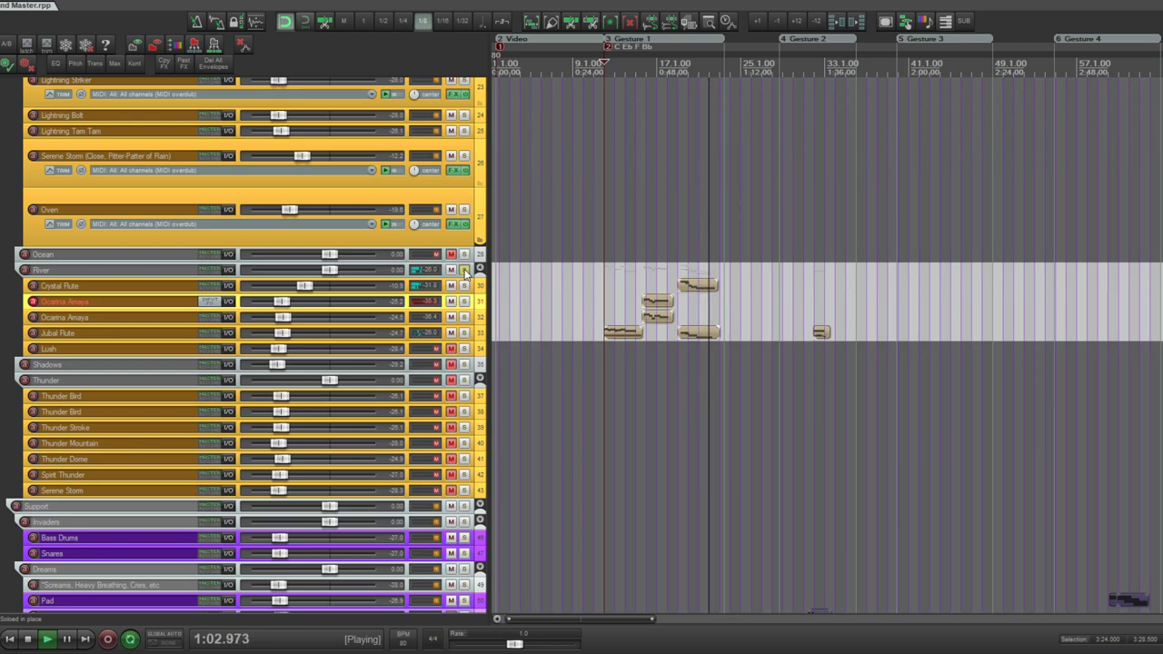
click(464, 270)
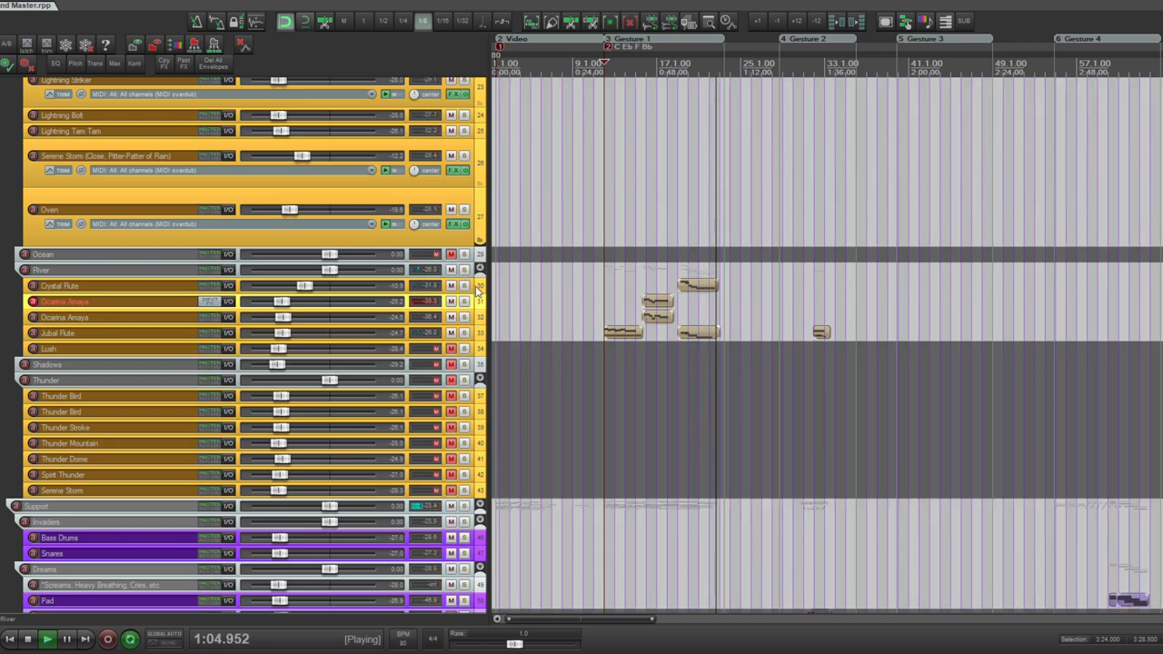
scroll(465, 273, down, 10)
key(space)
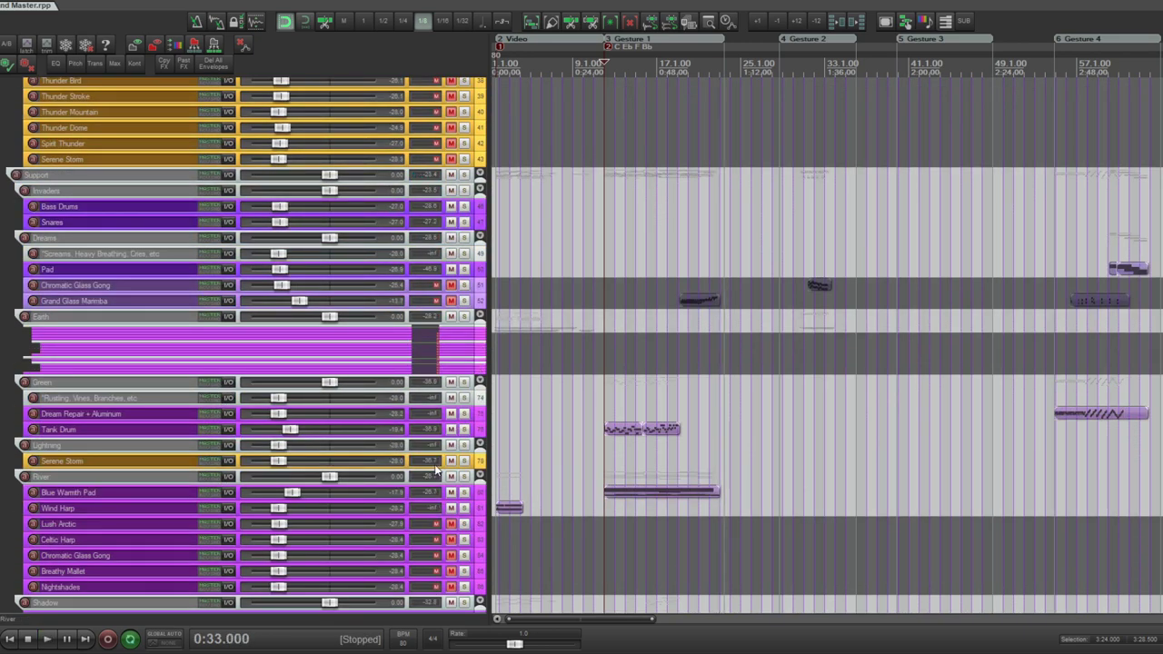
- Inspect the Support section's clips across the gestures and select the Lush Arctic track in its River group
scroll(656, 496, down, 4)
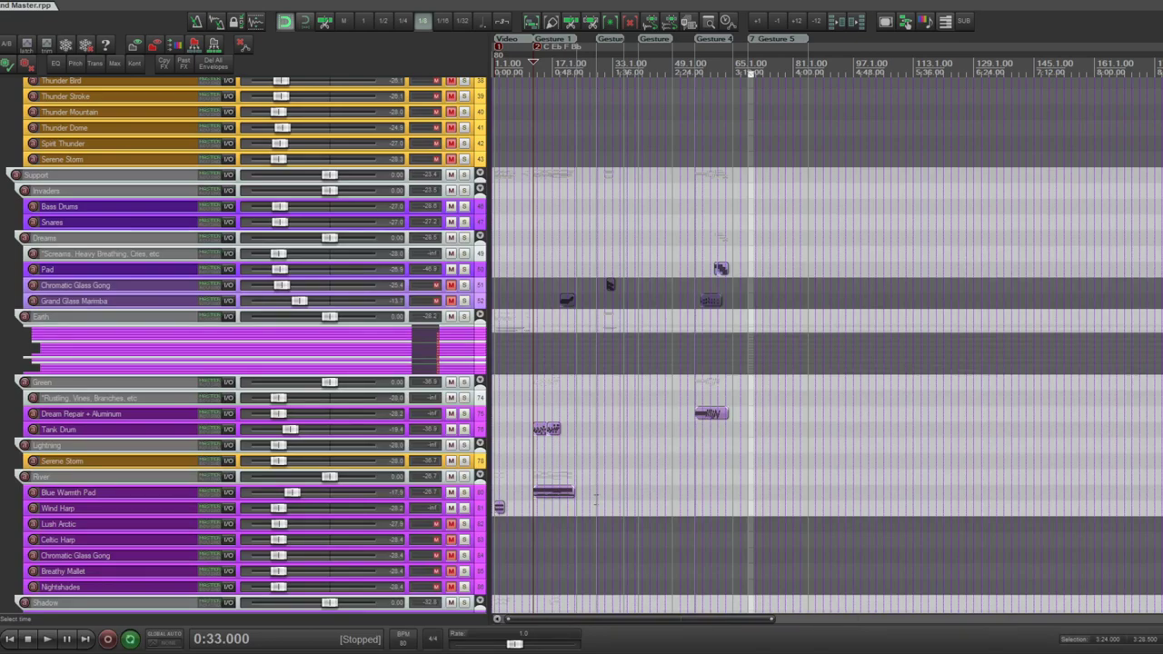
scroll(595, 496, up, 5)
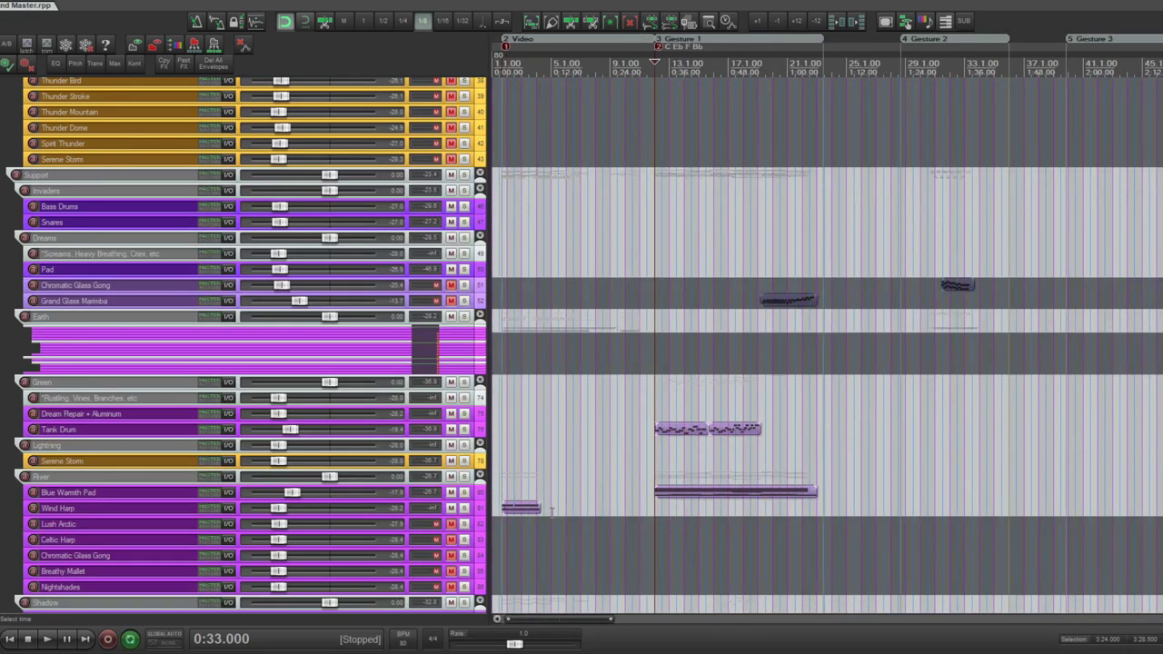
scroll(814, 399, down, 3)
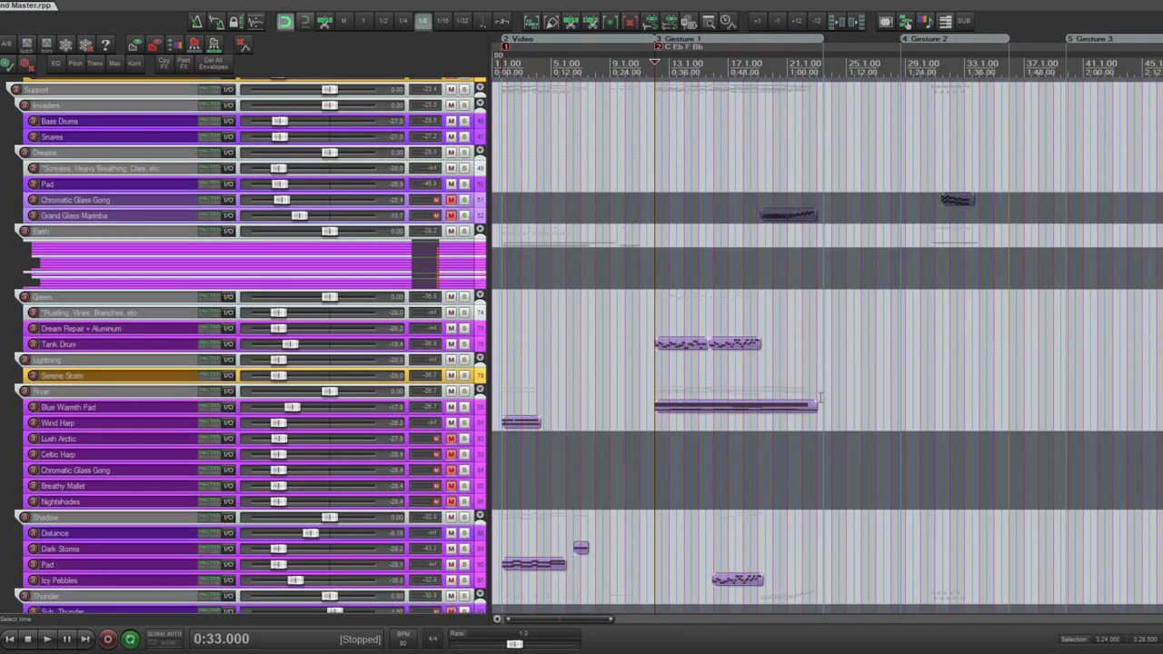
scroll(814, 398, down, 2)
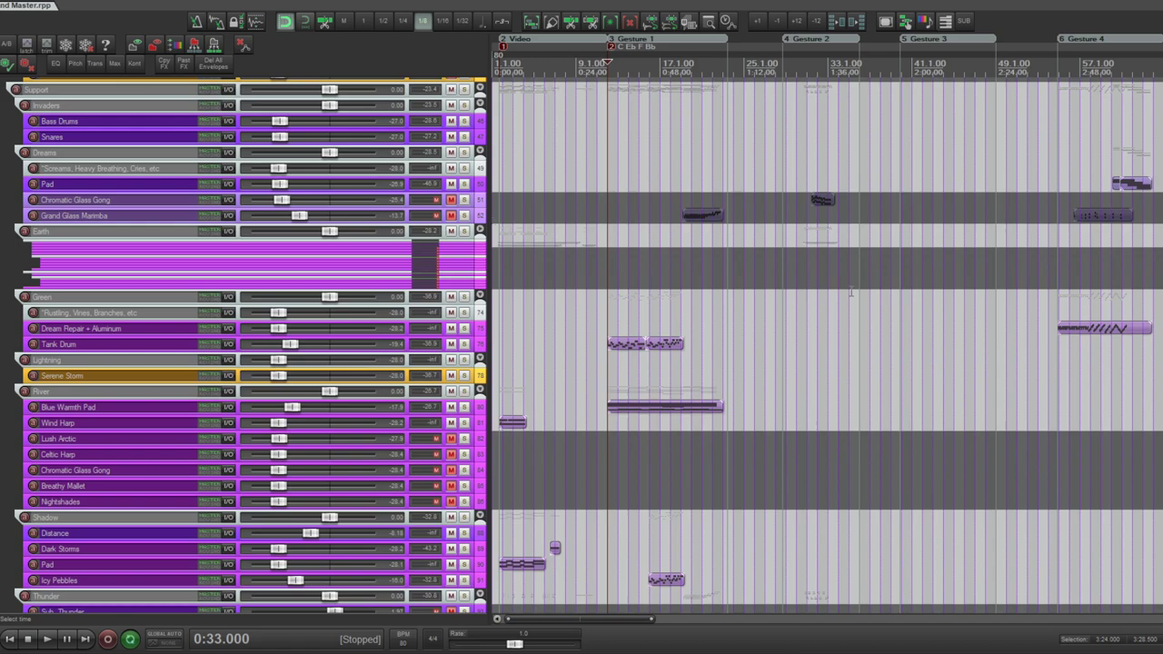
scroll(840, 295, down, 2)
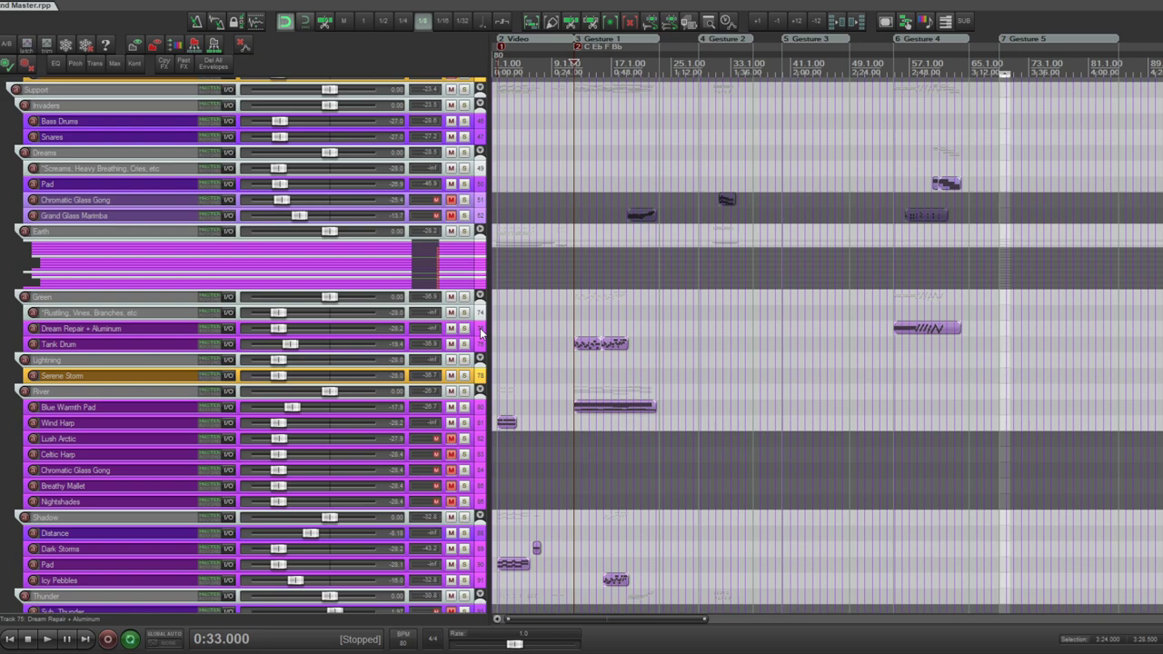
click(476, 442)
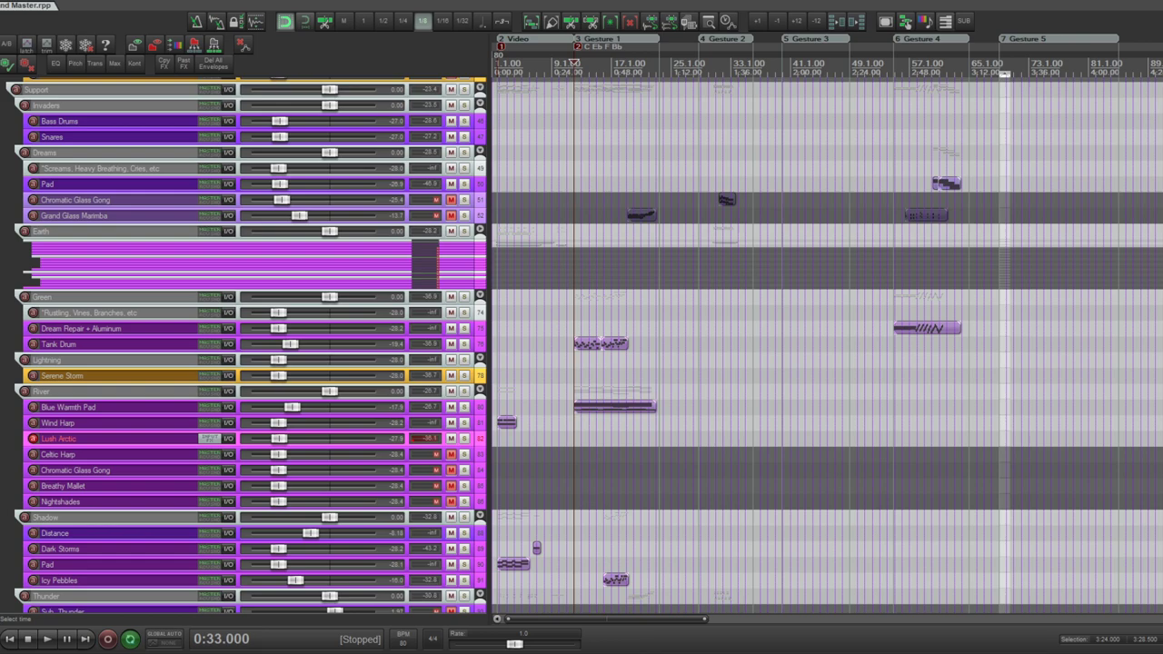
- Return to the main River group, select the first Ocarina Amaya track and enlarge the River folder track
scroll(245, 345, up, 10)
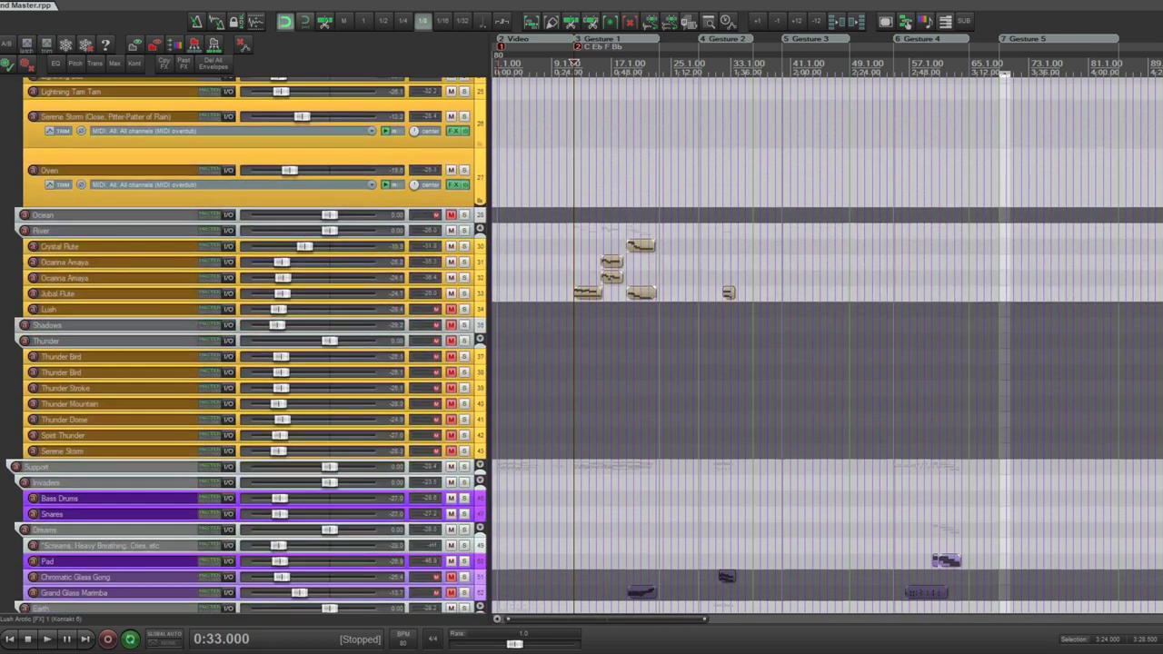
scroll(246, 345, up, 1)
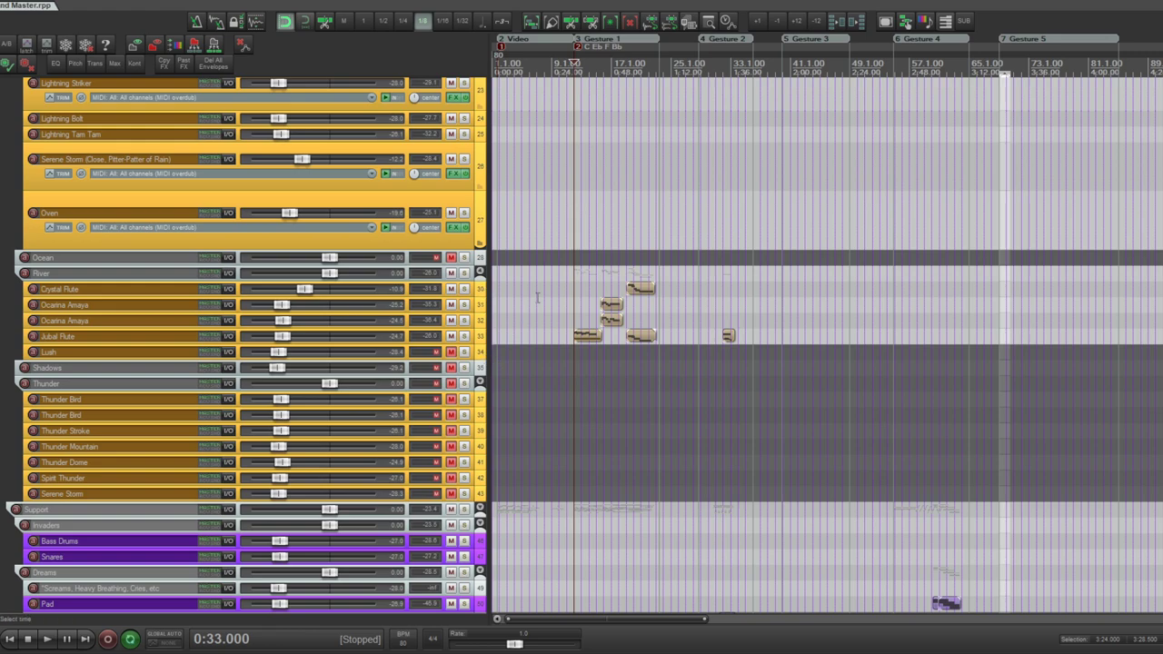
click(578, 302)
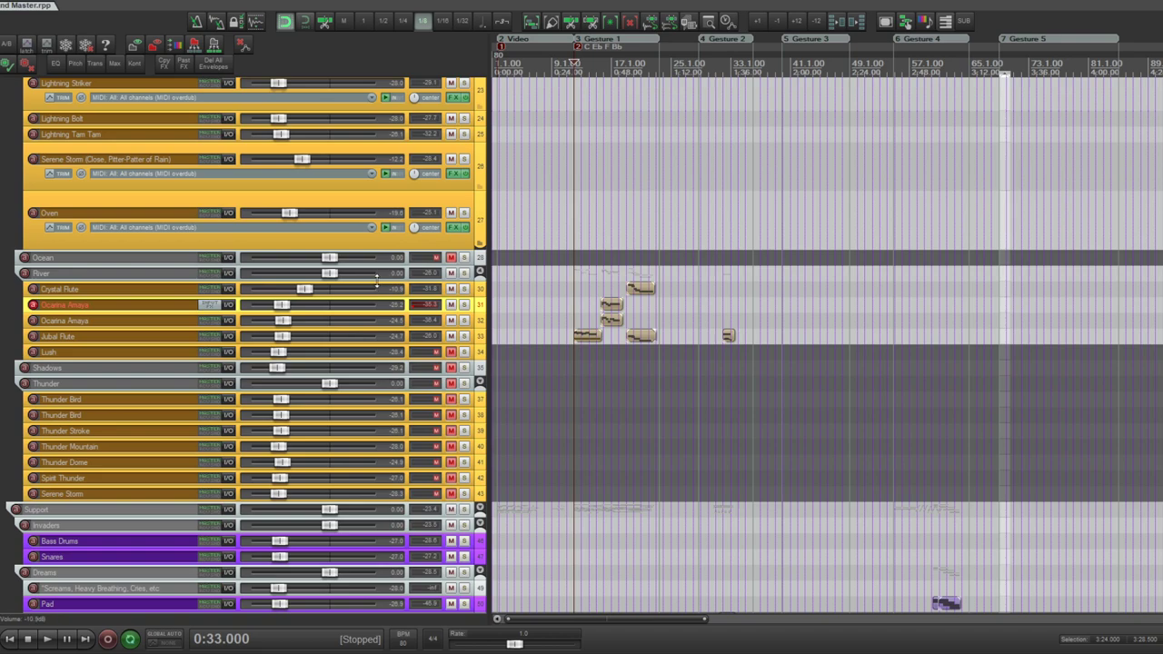
drag(378, 278, 375, 311)
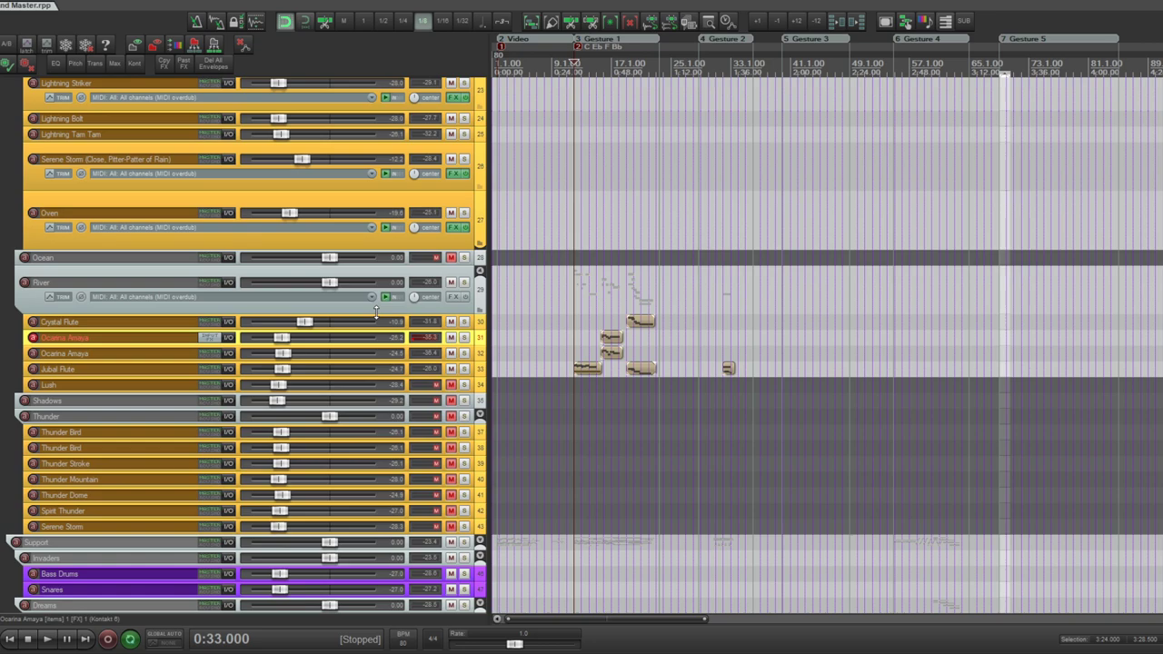
- Select the Crystal Flute through Jubal Flute tracks together in the main River group
click(482, 324)
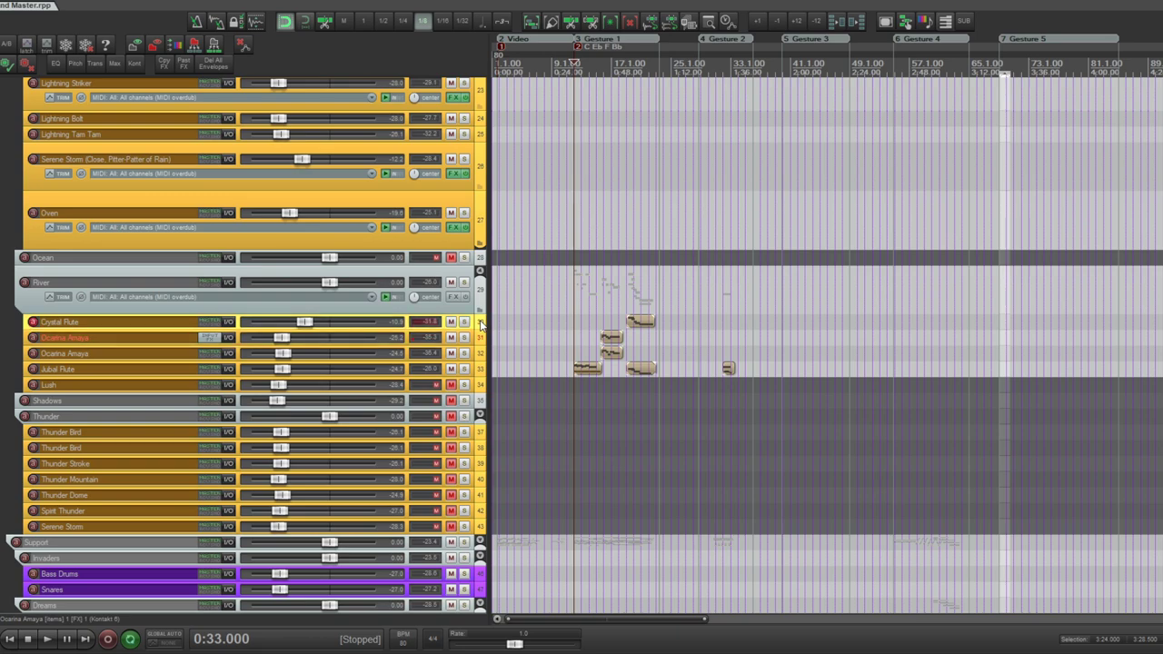
click(480, 368)
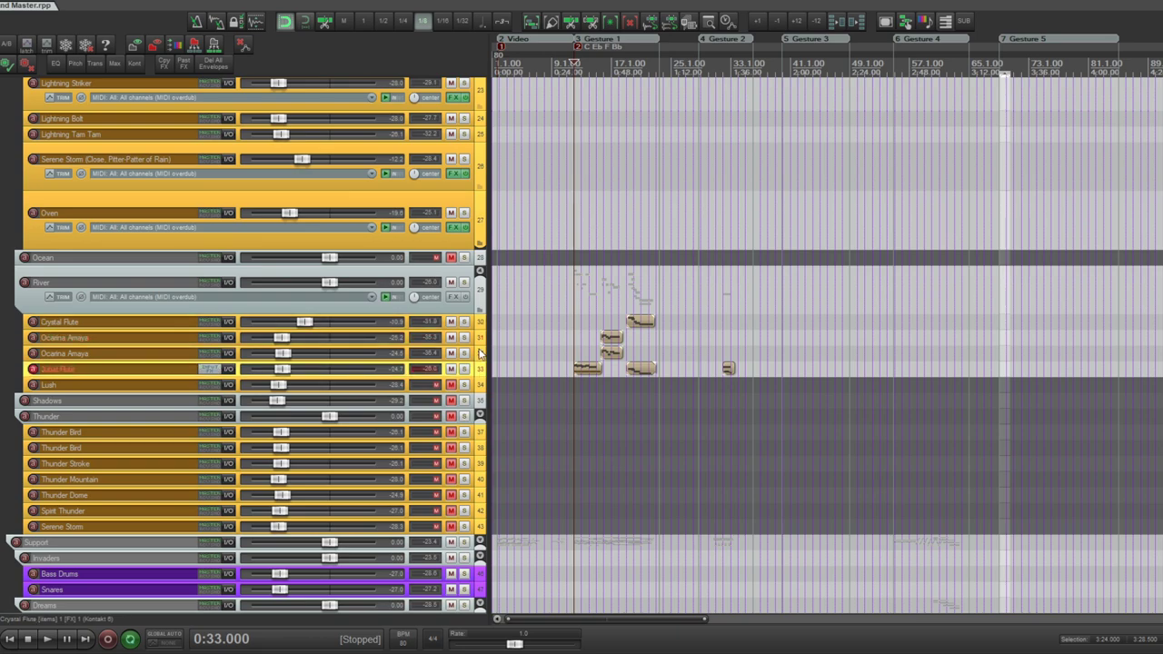
shift+click(481, 324)
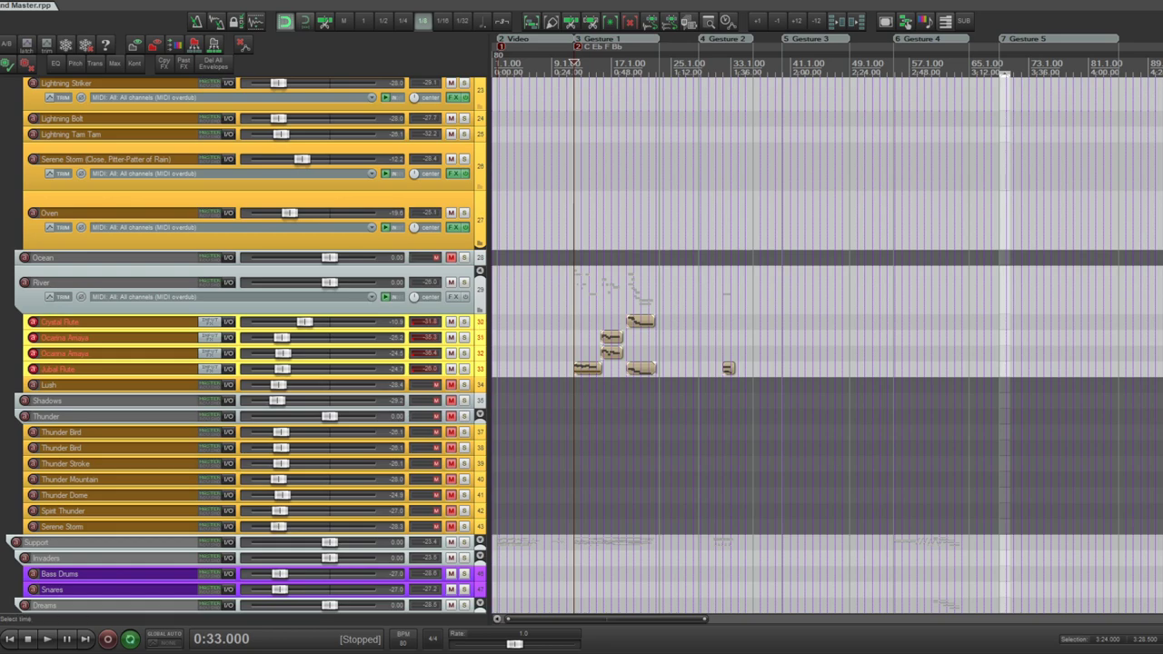
scroll(599, 490, up, 3)
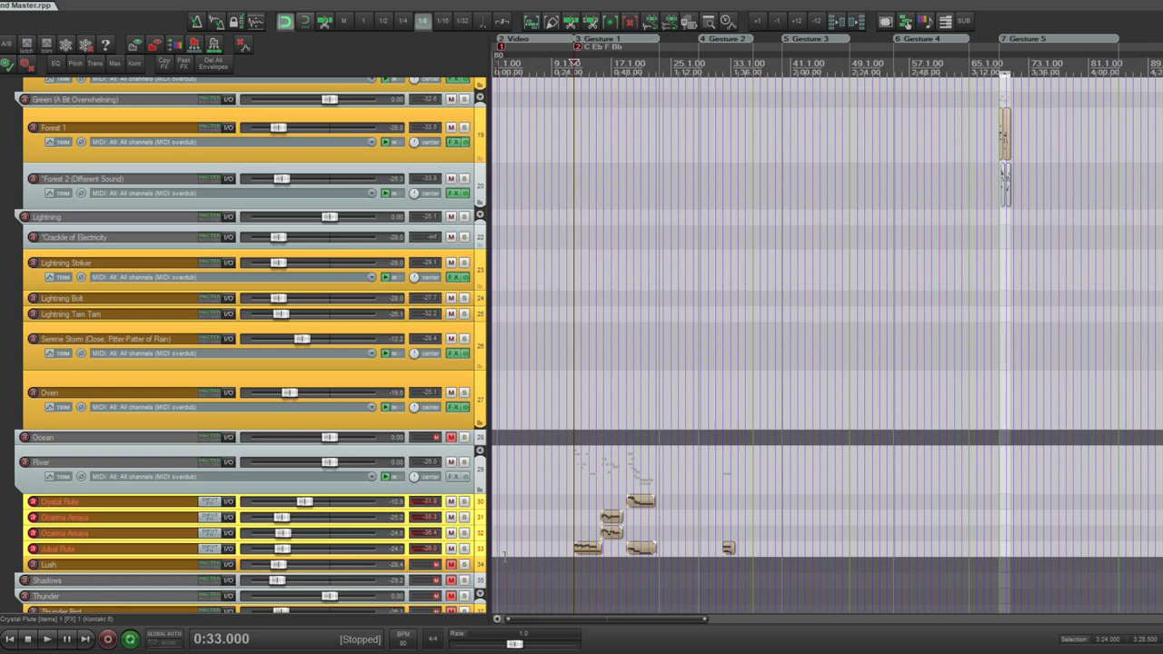
- Add a placeholder track named "*Surges, Flows, Urgency" at the start of the main River folder
click(480, 465)
key(ctrl+t)
text(Surges, Flows)
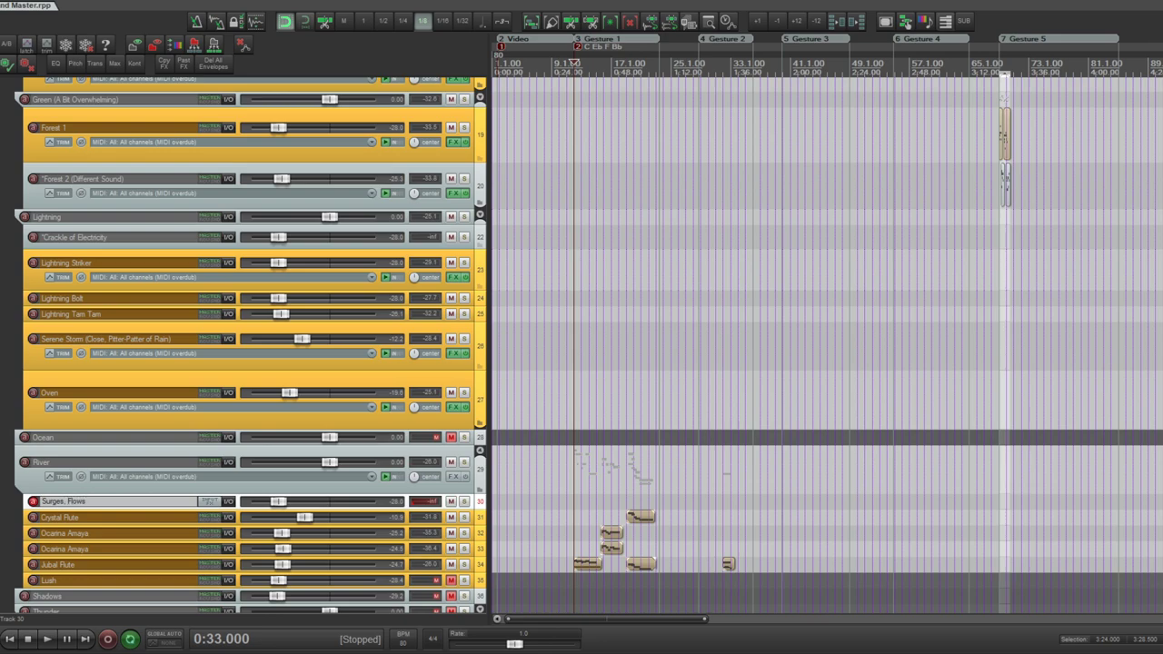
key(Home)
text(*)
key(End)
text(, Urgency)
key(Return)
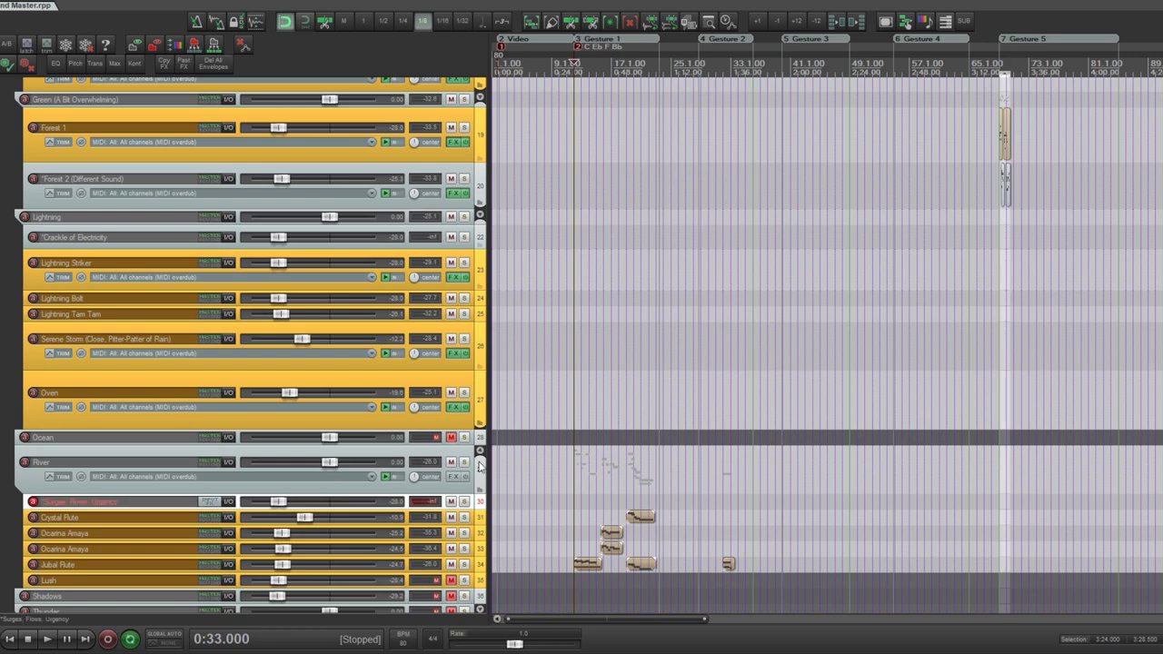
- Move the Crystal Flute, both Ocarina Amaya and the Jubal Flute tracks from the River folder into Earth, below Alphorn
click(473, 518)
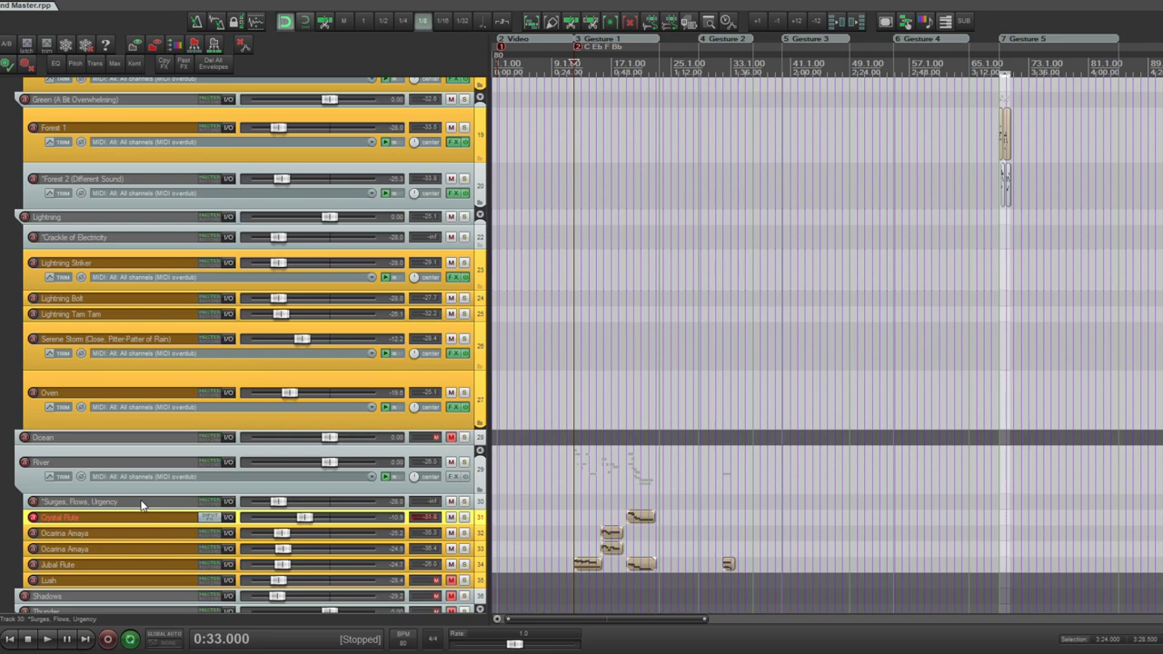
shift+click(476, 565)
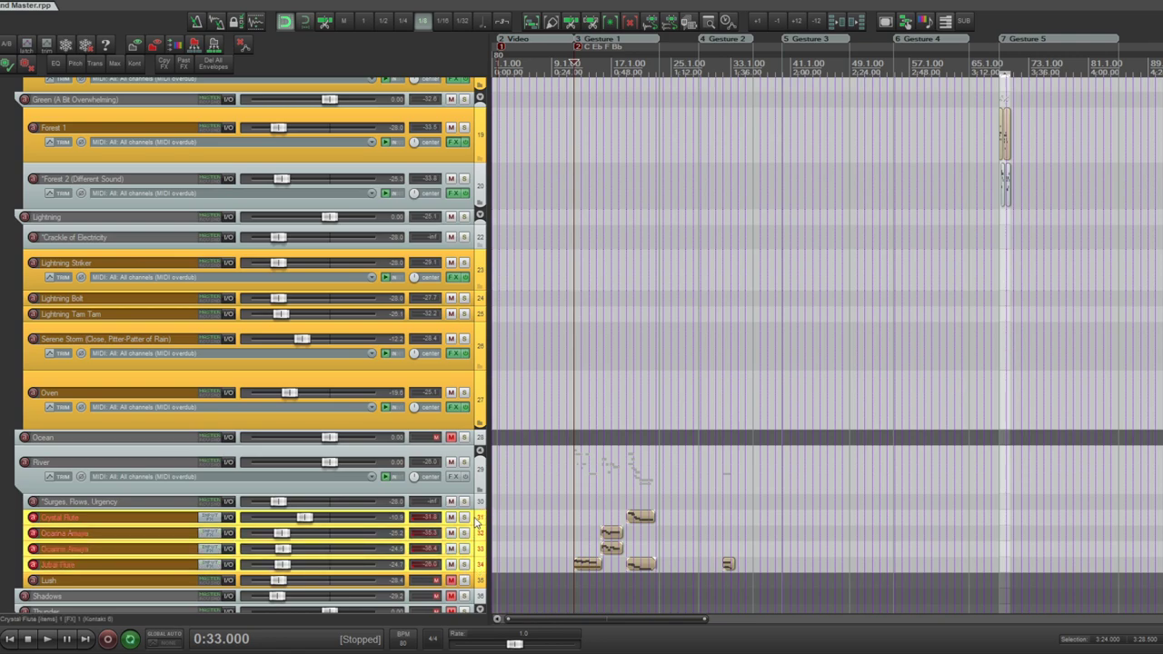
scroll(254, 345, up, 8)
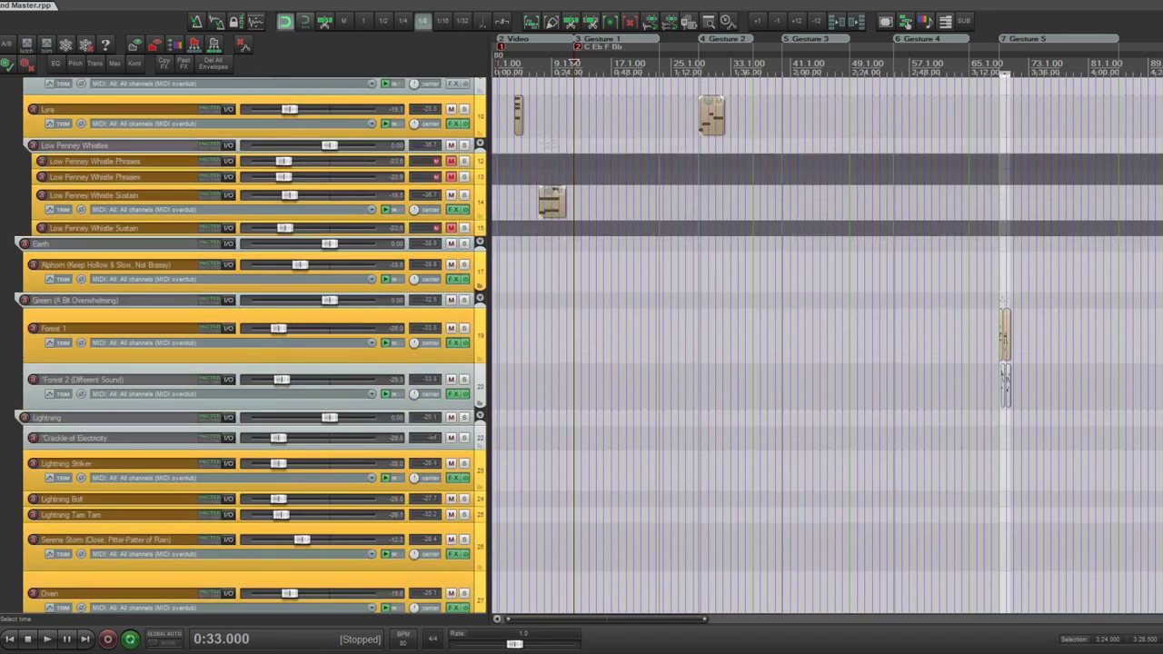
scroll(255, 345, down, 10)
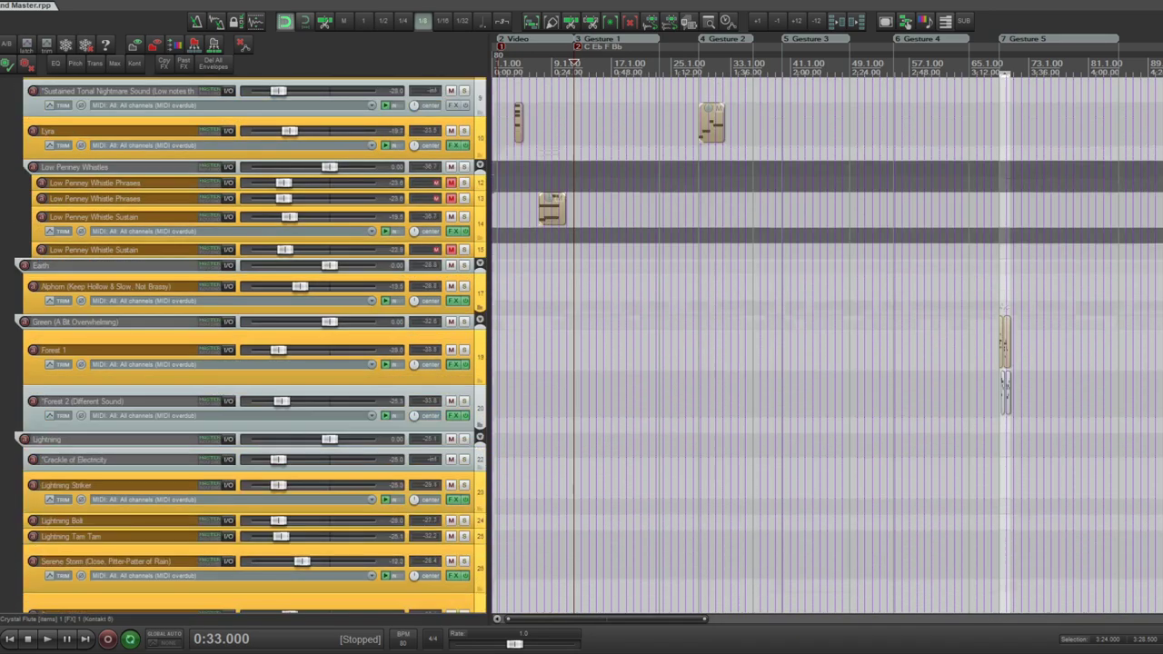
scroll(650, 225, up, 1)
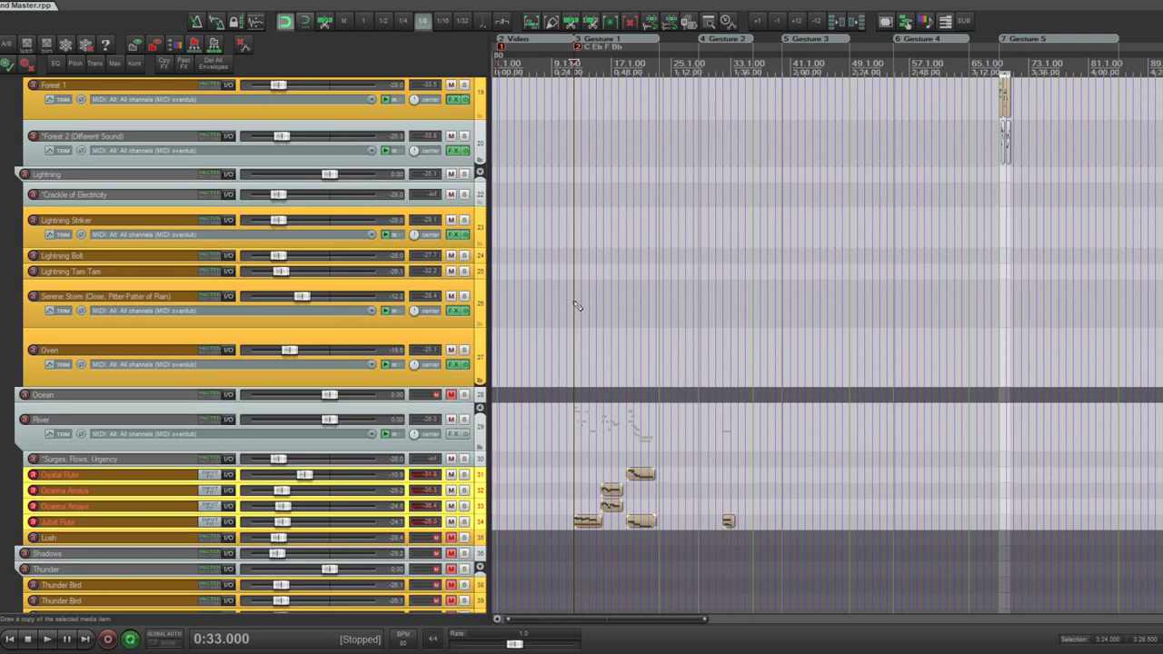
key(Page_Down)
scroll(254, 345, up, 3)
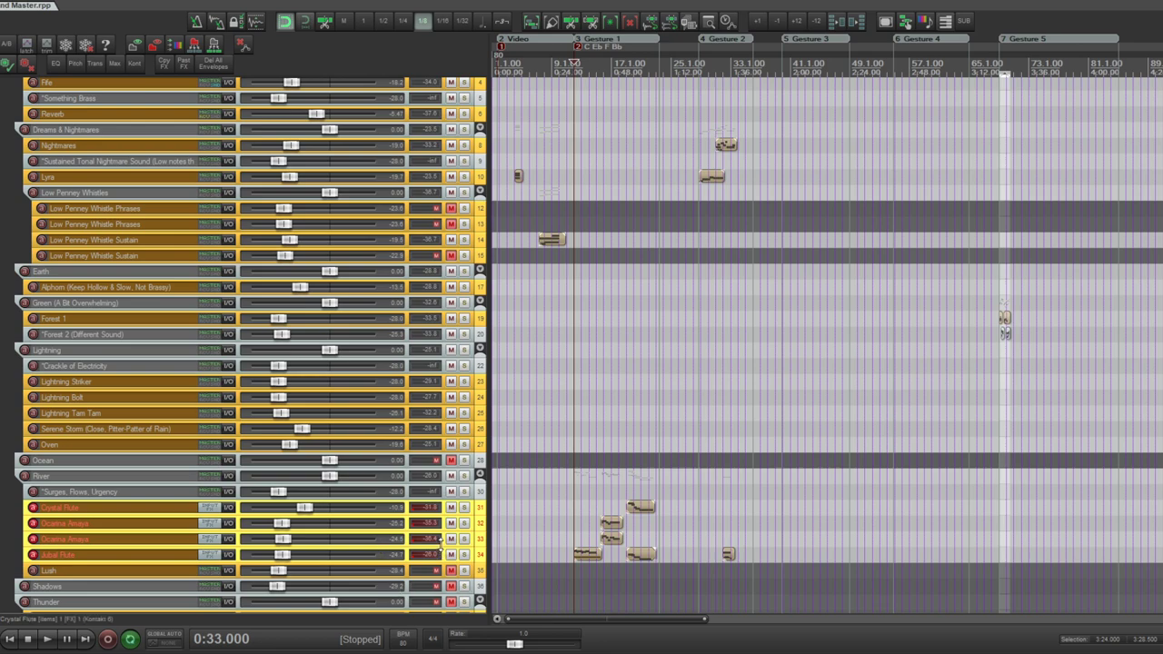
scroll(479, 471, down, 2)
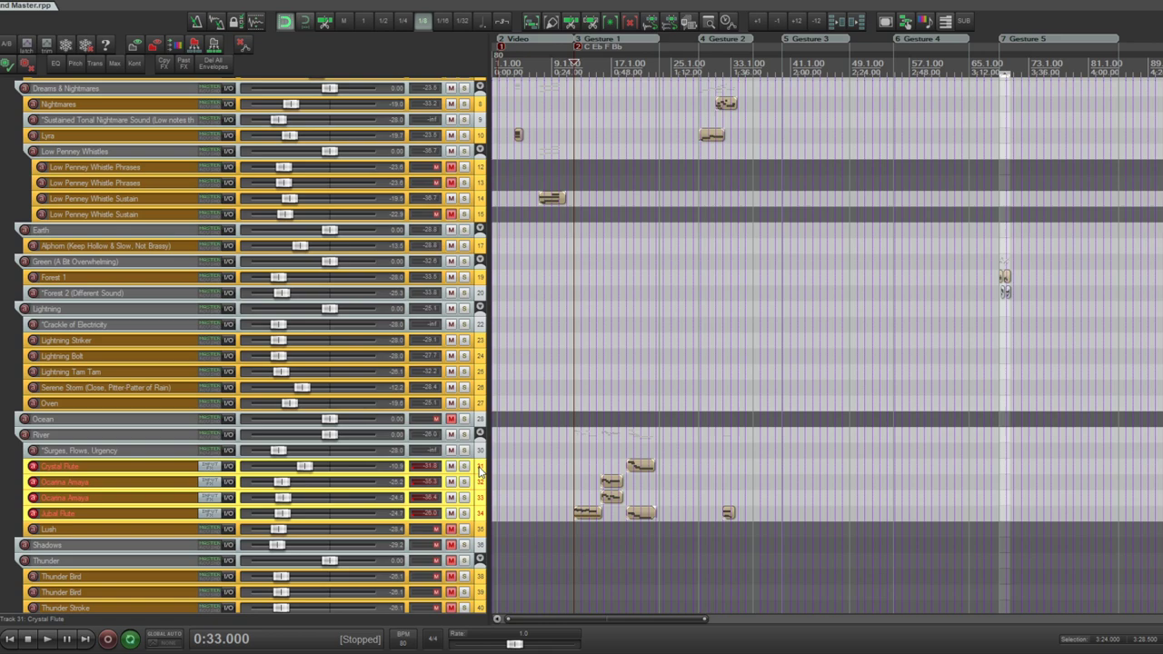
drag(480, 469, 466, 257)
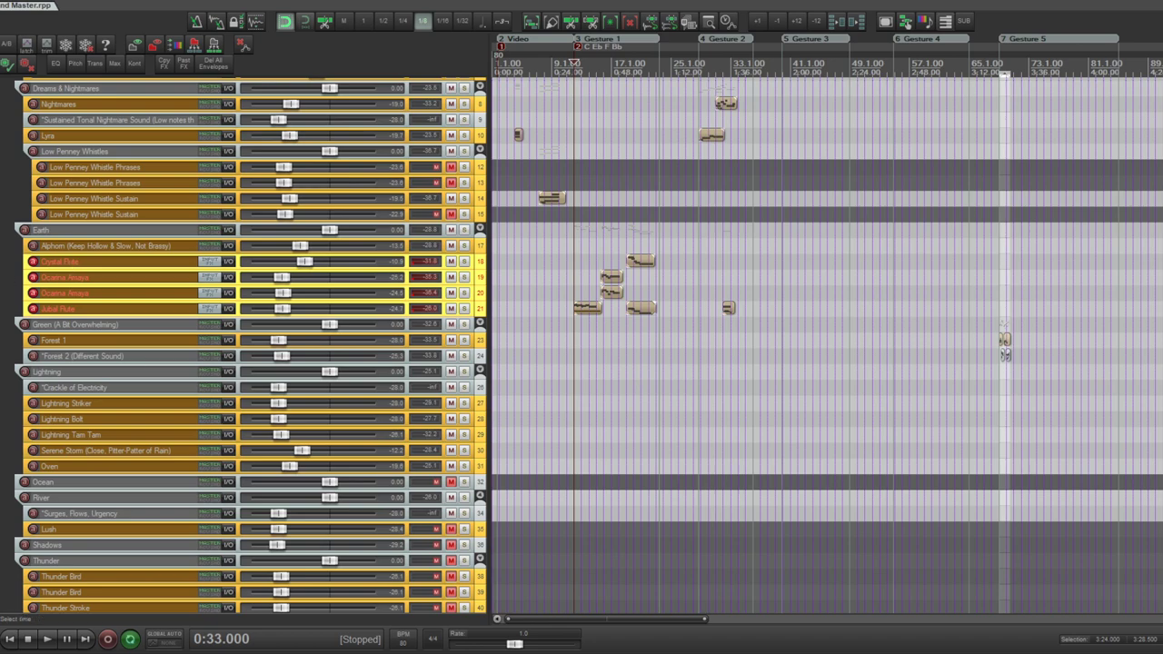
- Move the Crystal Flute, both Ocarina Amaya and the Jubal Flute tracks from Earth to the start of the Lightning folder
click(478, 277)
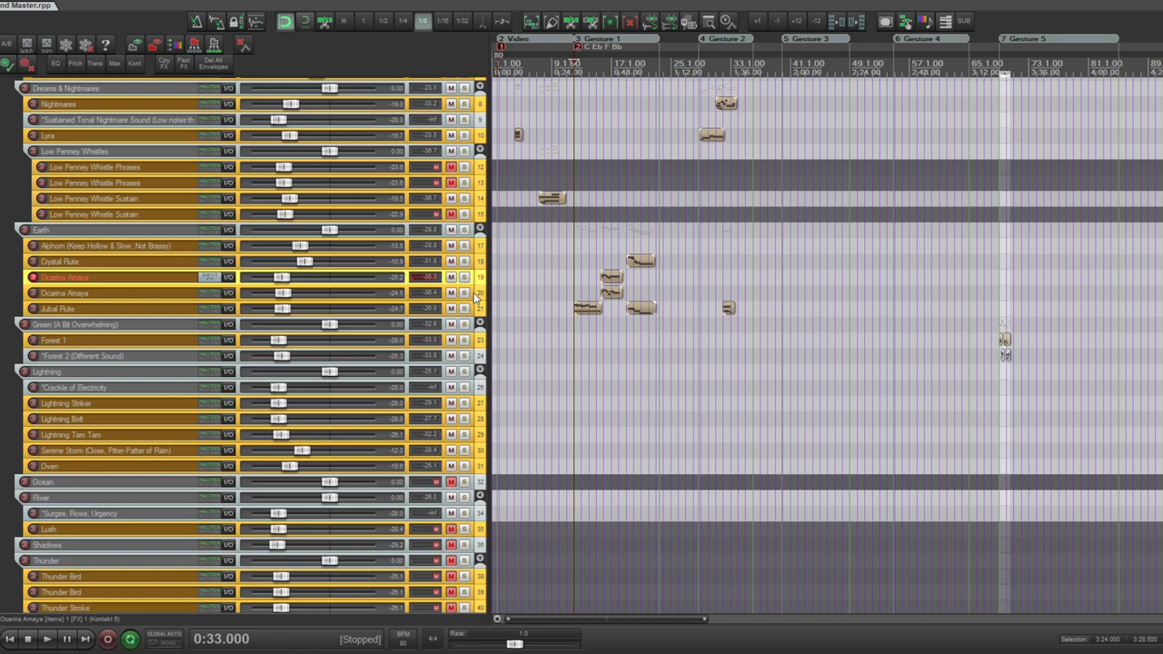
ctrl+click(478, 293)
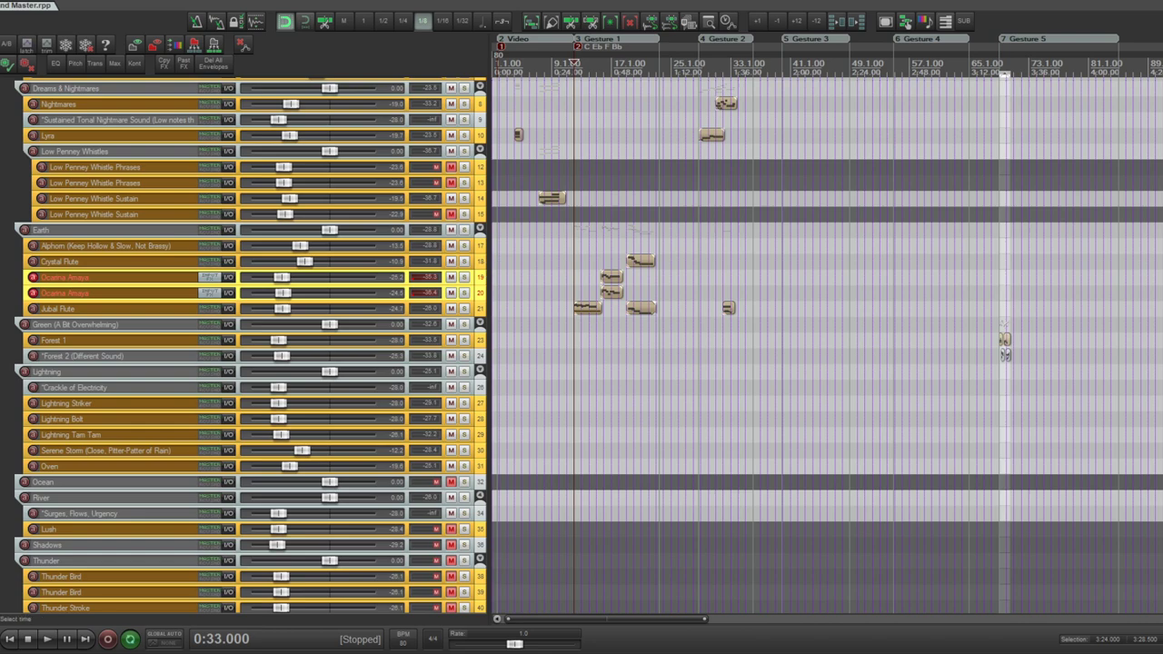
click(479, 262)
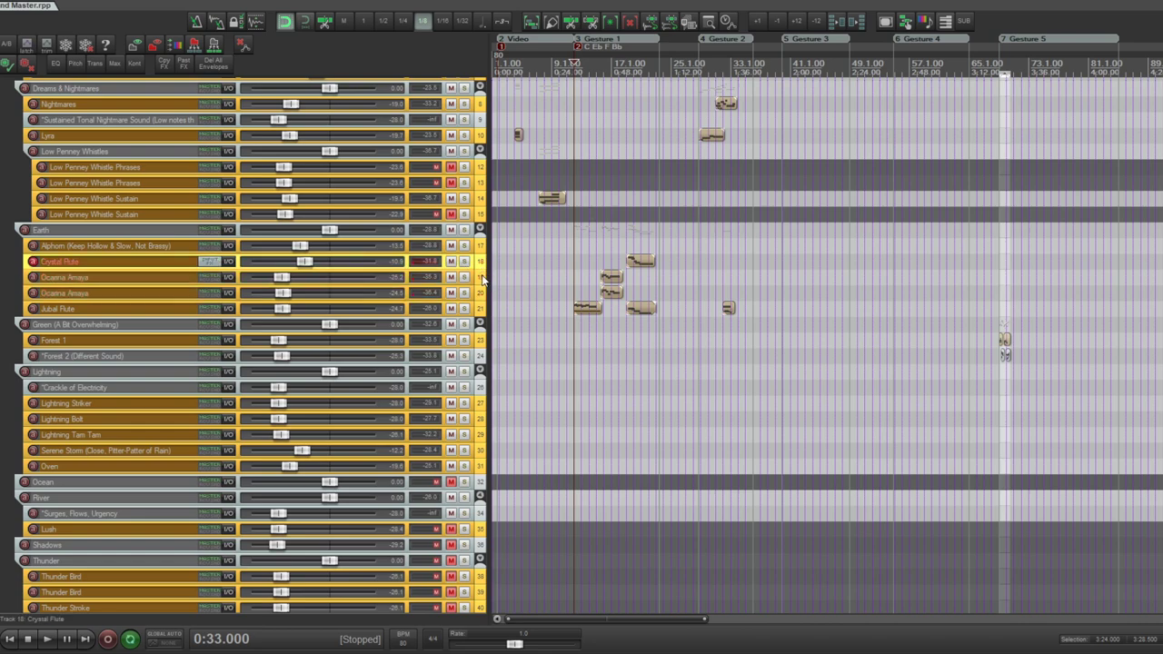
shift+click(481, 309)
click(484, 312)
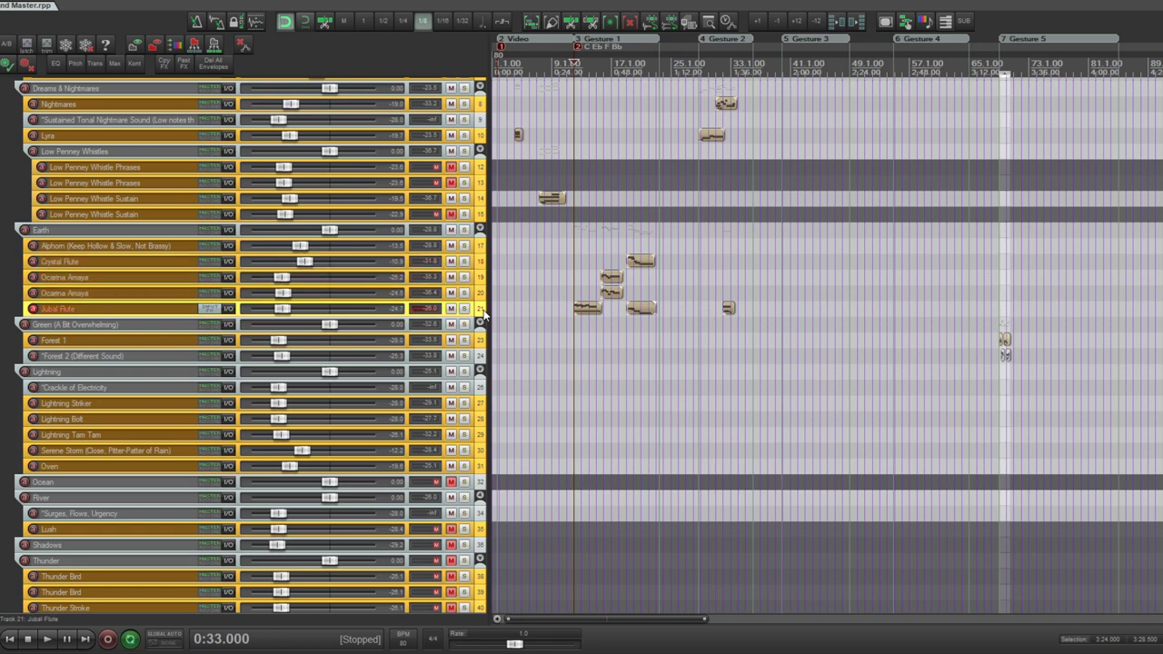
click(484, 263)
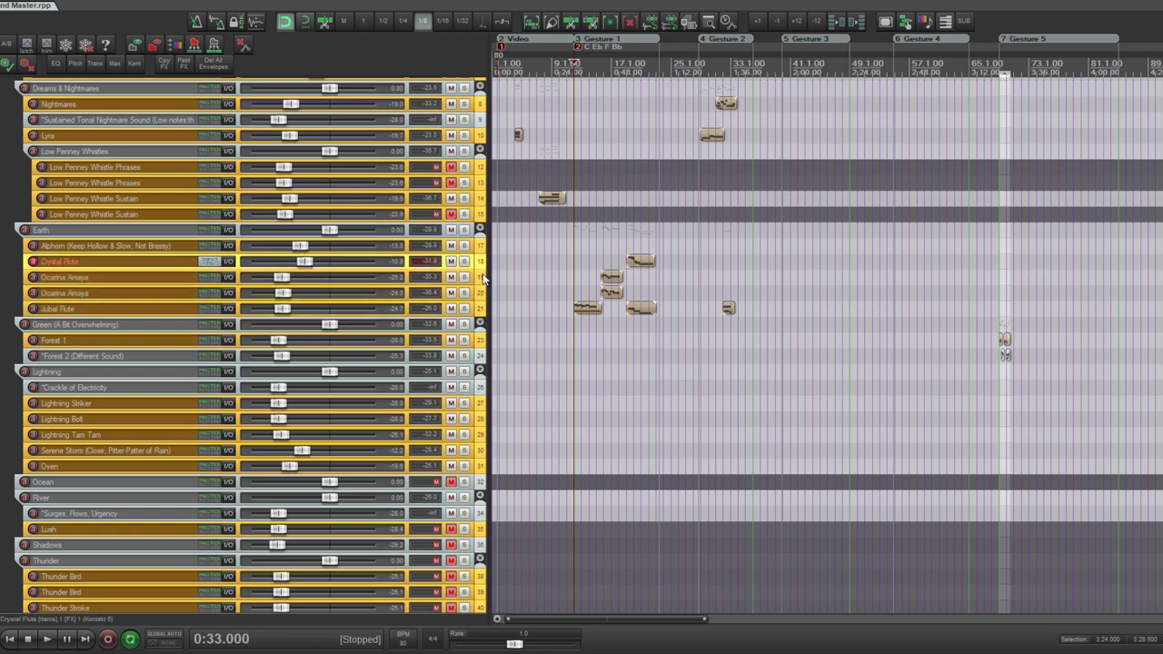
shift+click(480, 291)
shift+click(479, 313)
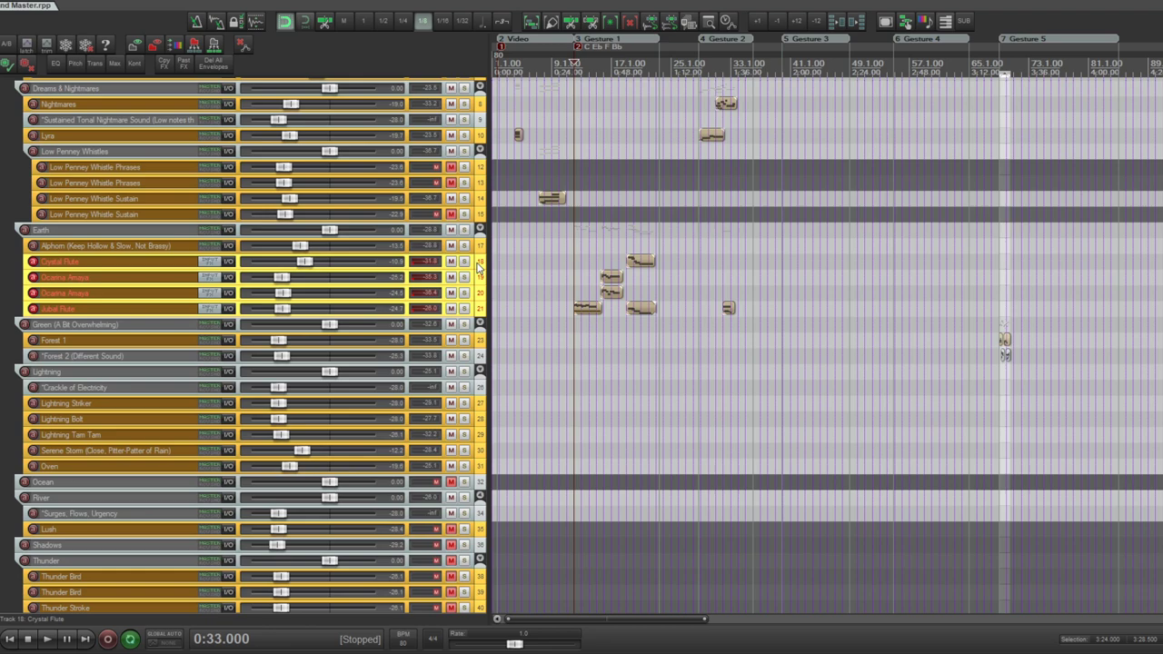
drag(479, 263, 444, 384)
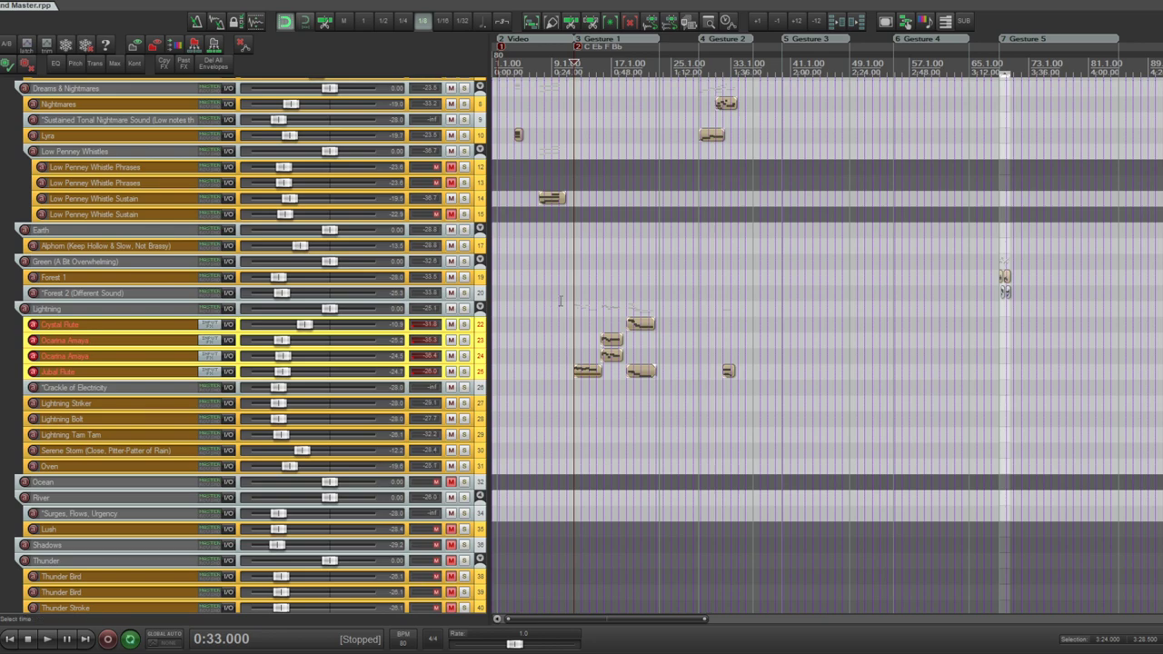
- Copy the first Jubal Flute clip to the Alphorn track in the Earth folder, at the start of Gesture 1
click(584, 371)
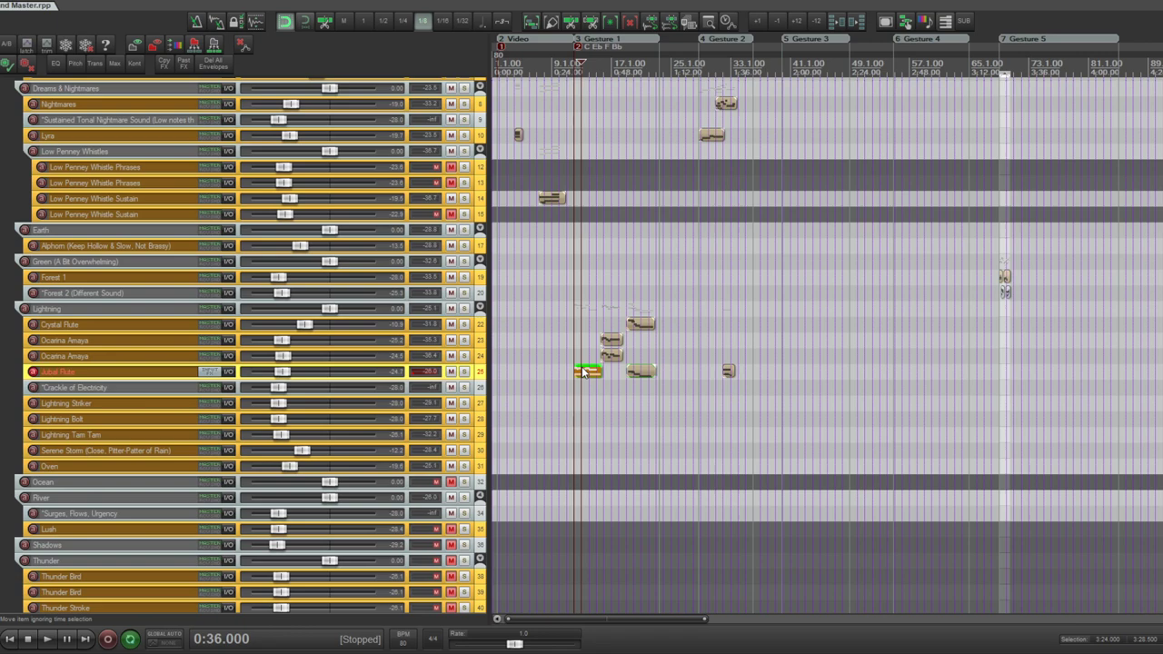
key(ctrl+x)
click(573, 244)
key(ctrl+v)
- Show the Alphorn track's volume envelope and delete its automation points
key(v)
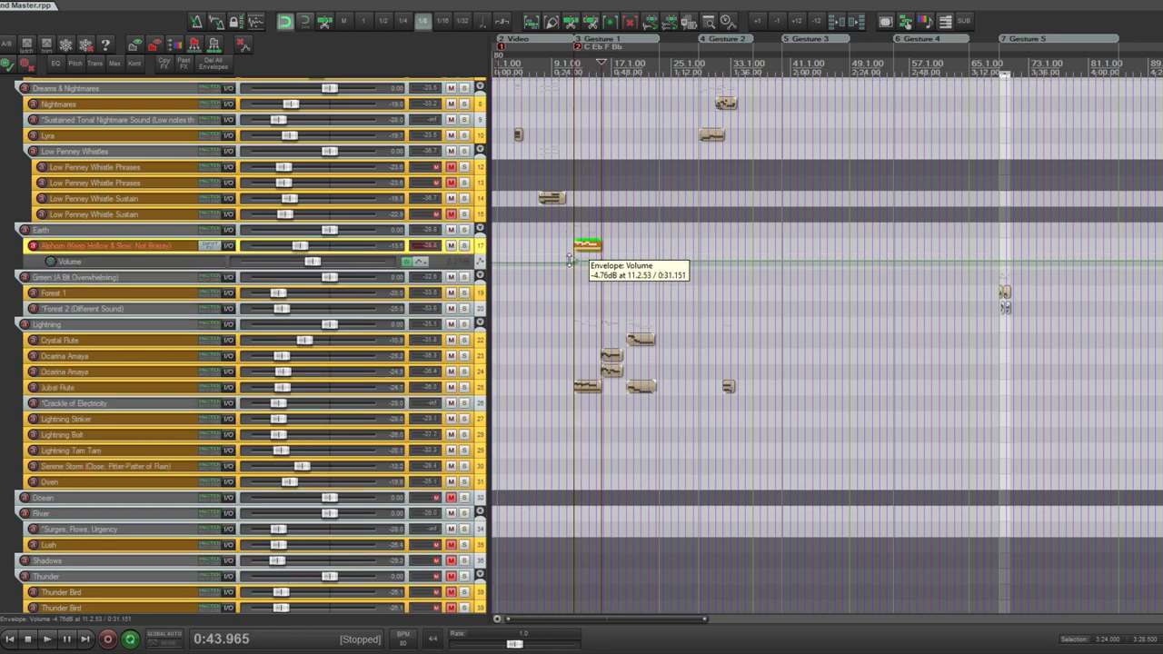
click(508, 267)
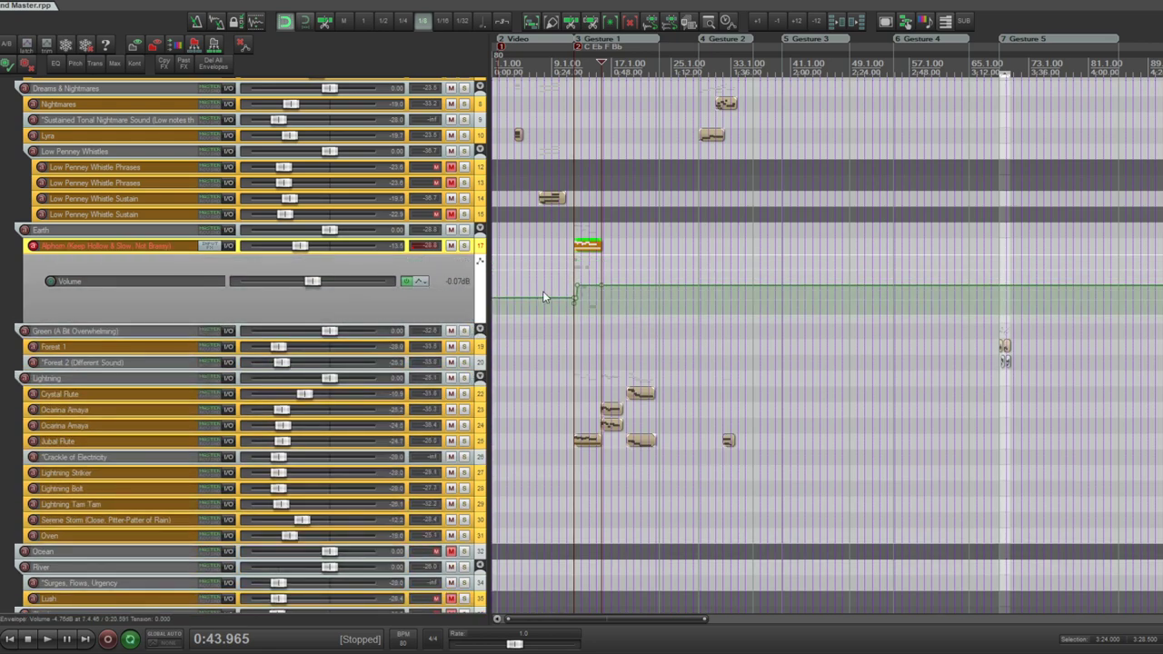
key(Delete)
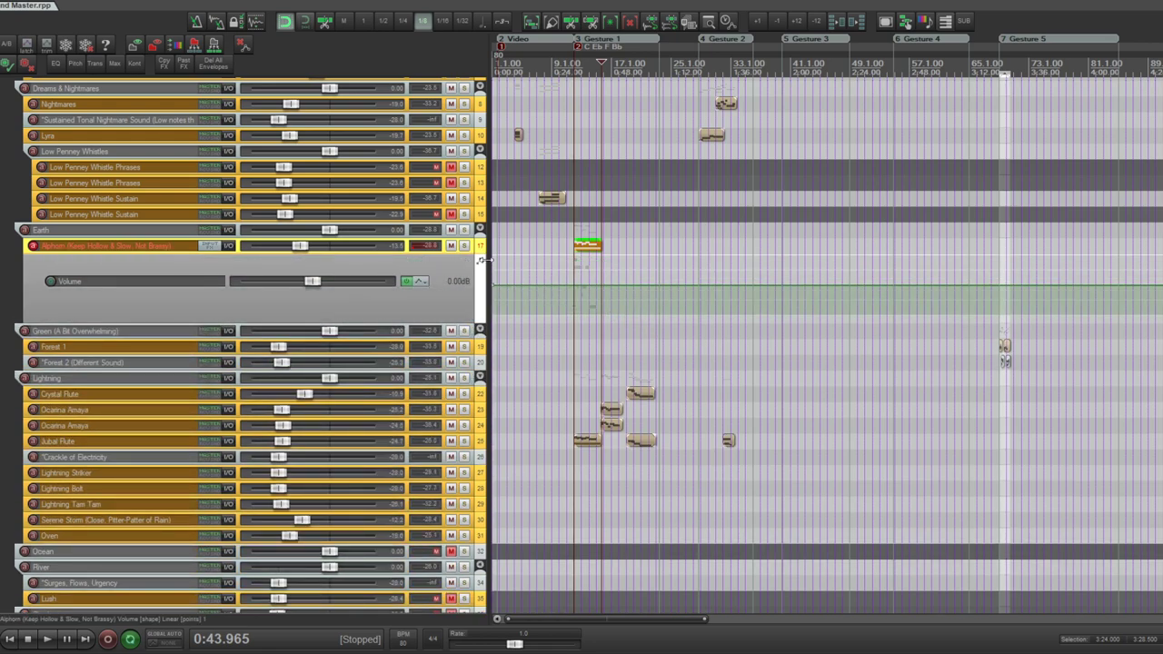
- Solo and enlarge the Alphorn track, with the play position at the start of Gesture 1
click(462, 246)
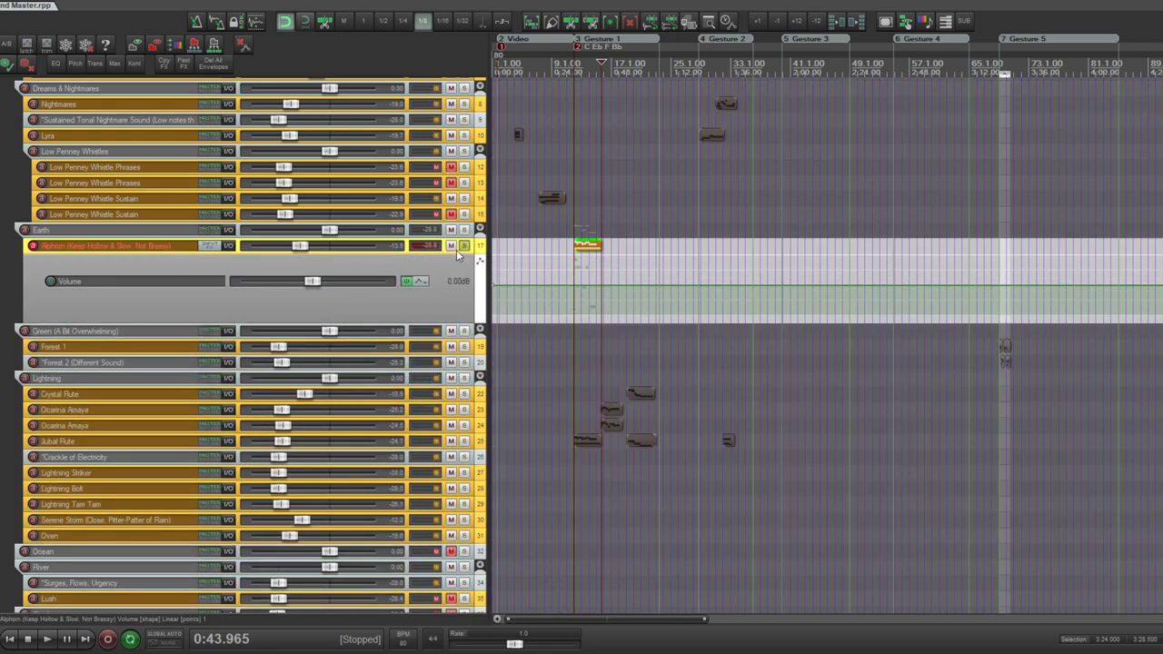
click(586, 440)
key(space)
scroll(636, 322, up, 4)
key(space)
mouse_move(355, 252)
mouse_down()
mouse_move(347, 297)
mouse_move(350, 274)
mouse_up()
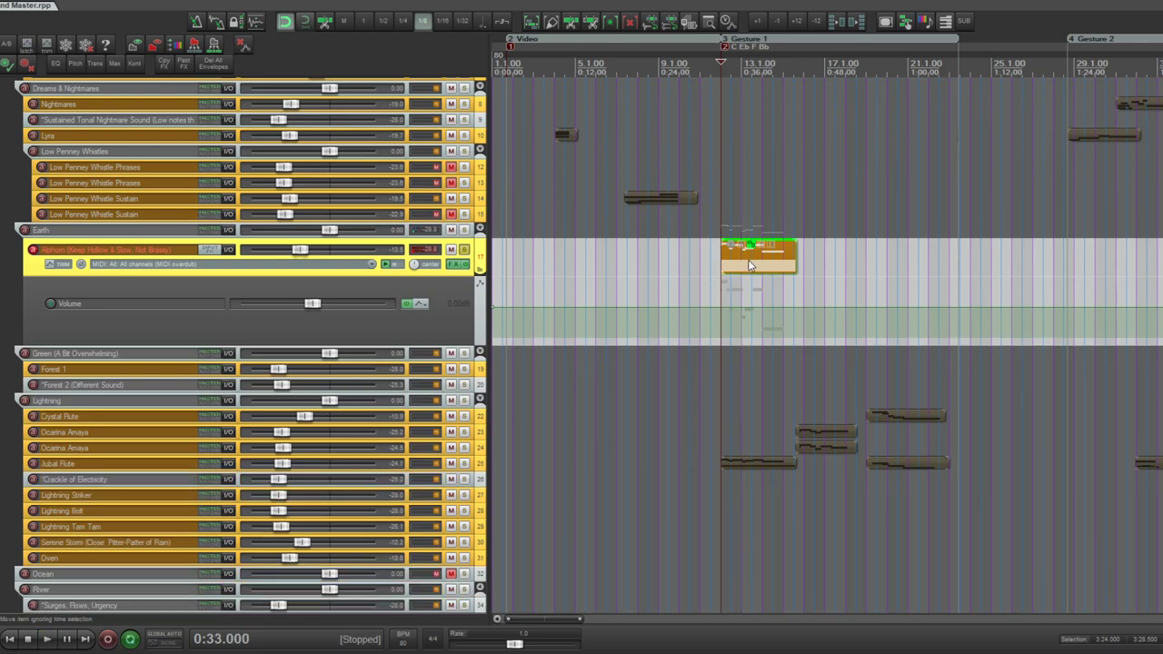
- Audition the copied flute clip on the soloed Alphorn track from the start of Gesture 1
drag(749, 265, 754, 256)
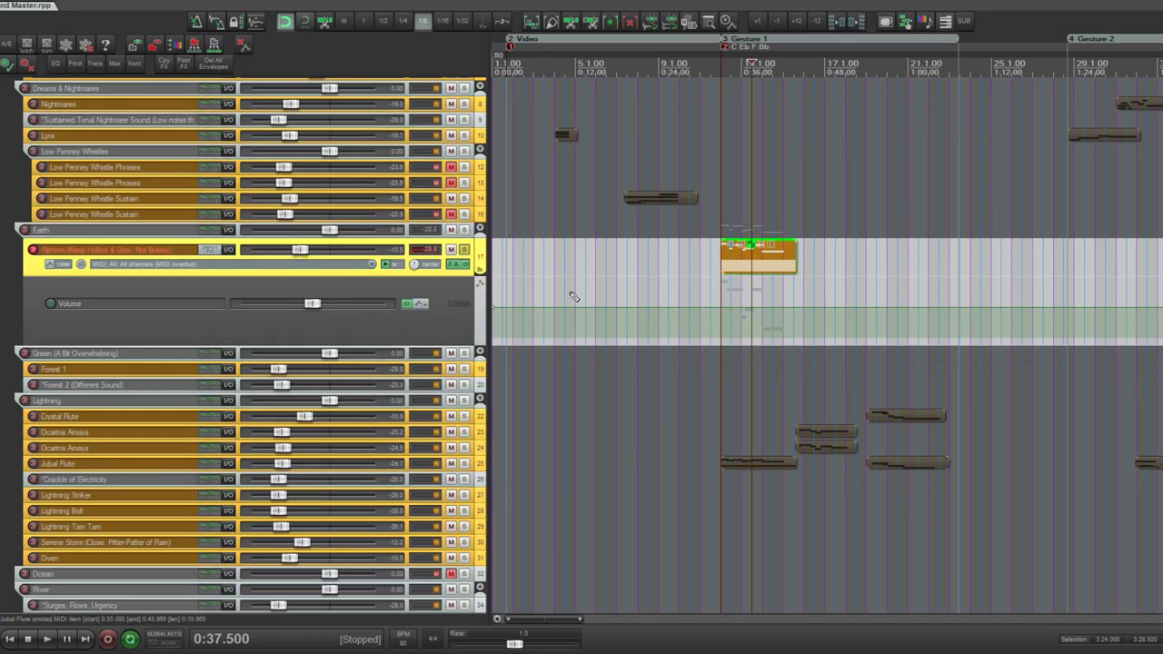
key(bracketleft)
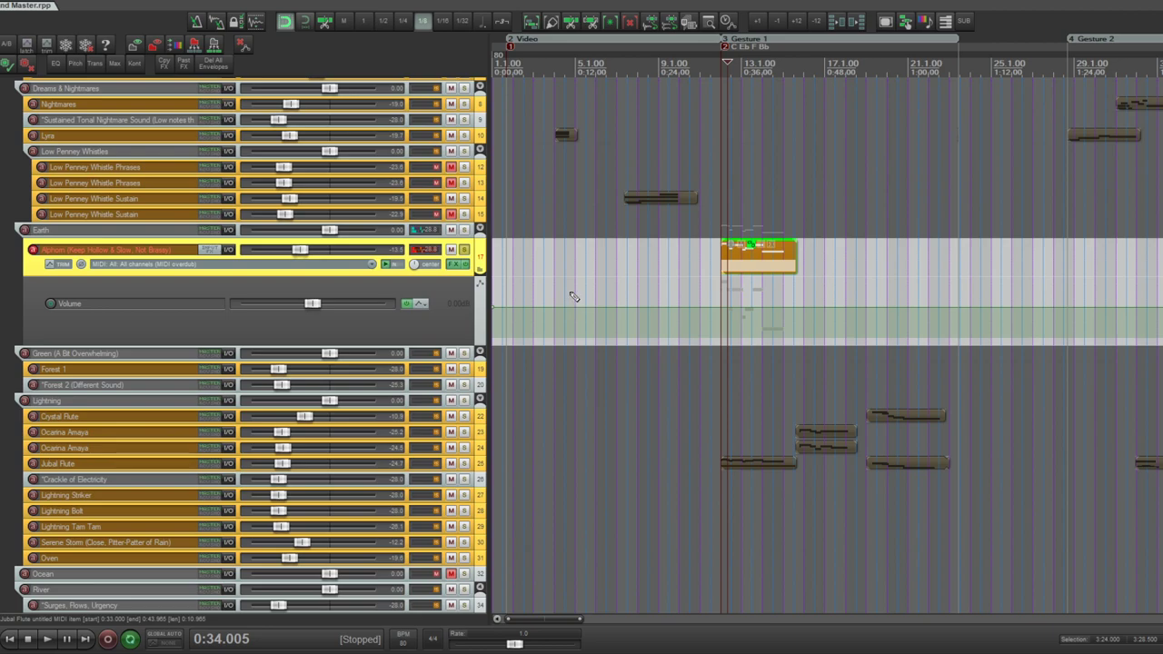
key(space)
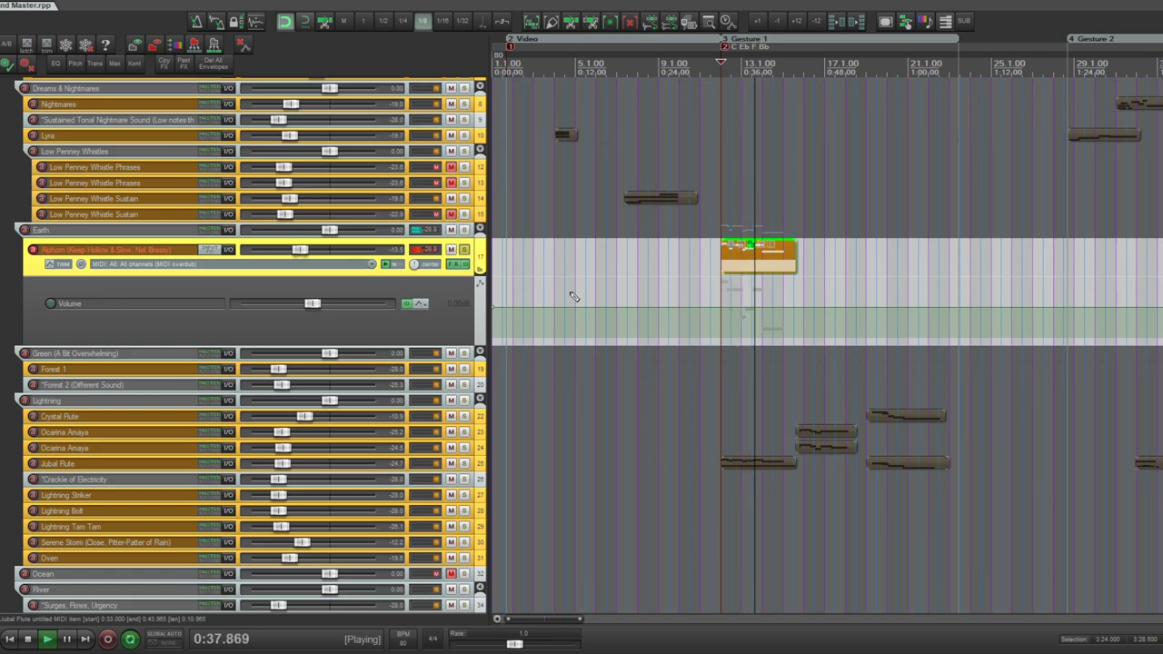
key(space)
key(space)
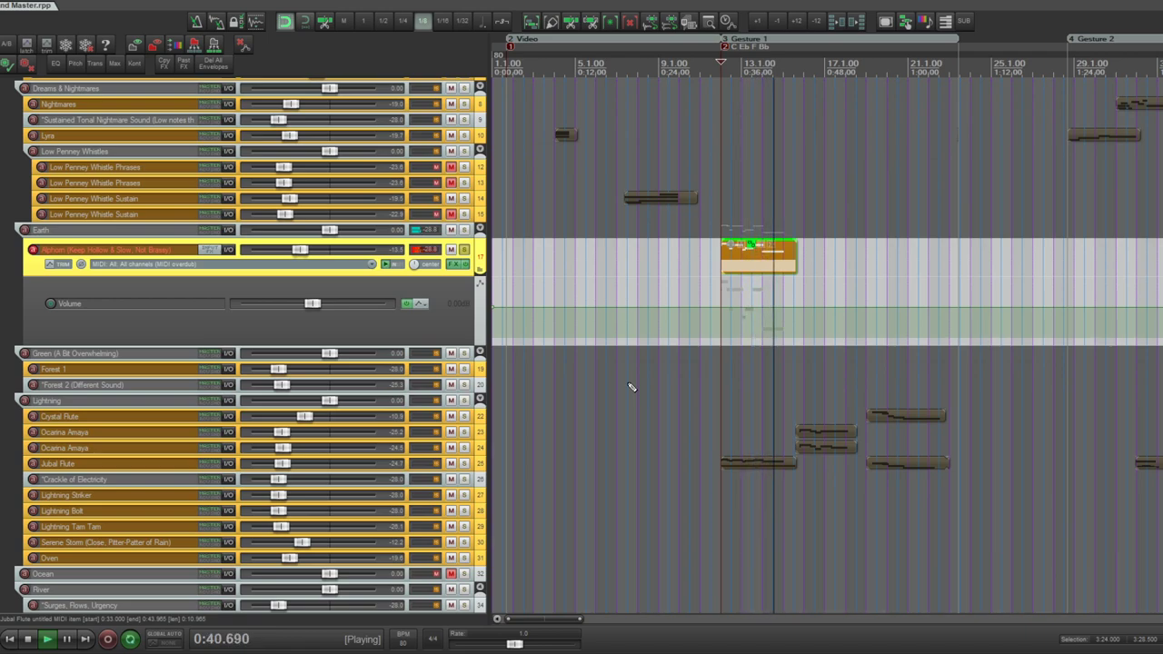
key(space)
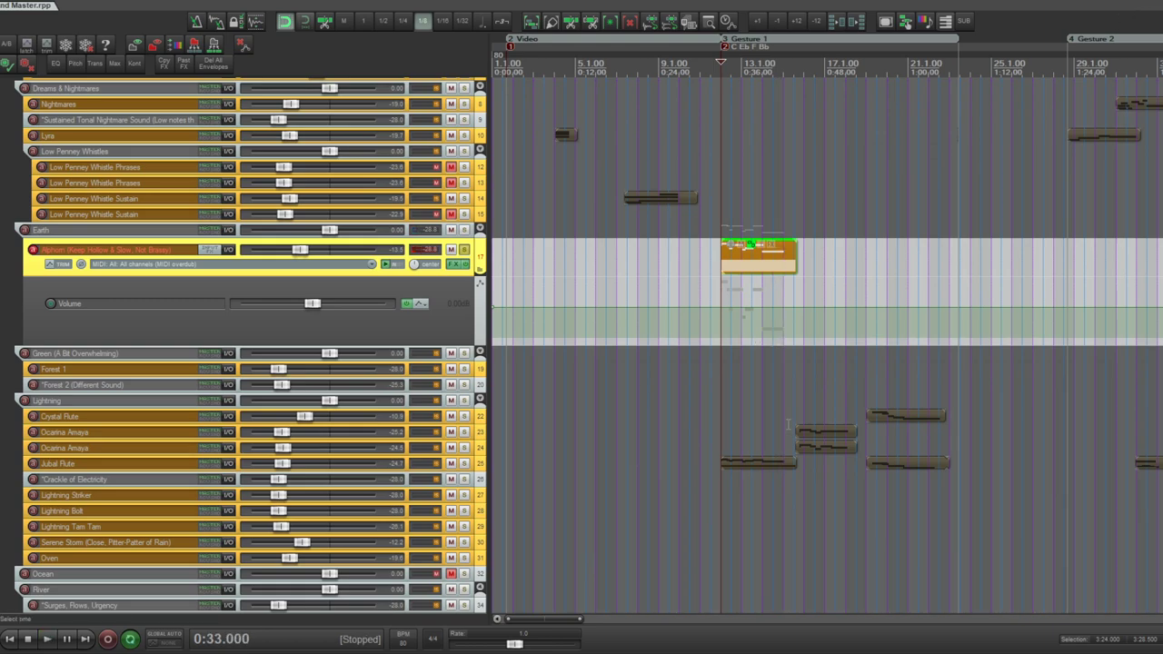
- Clear the Alphorn solo, hide its volume envelope and collapse the track to minimum height
scroll(788, 424, up, 1)
scroll(754, 432, down, 1)
key(grave)
key(grave)
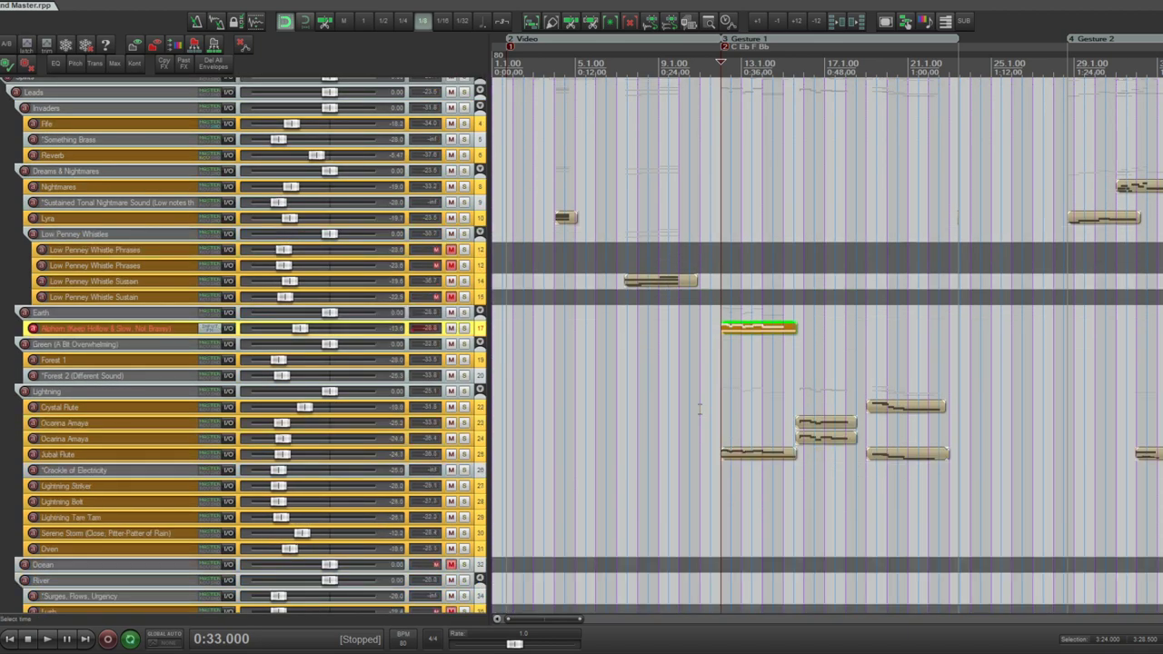
- Unmute and enlarge the Lush track in the main River folder and raise its volume to -9.14 dB
scroll(582, 345, down, 10)
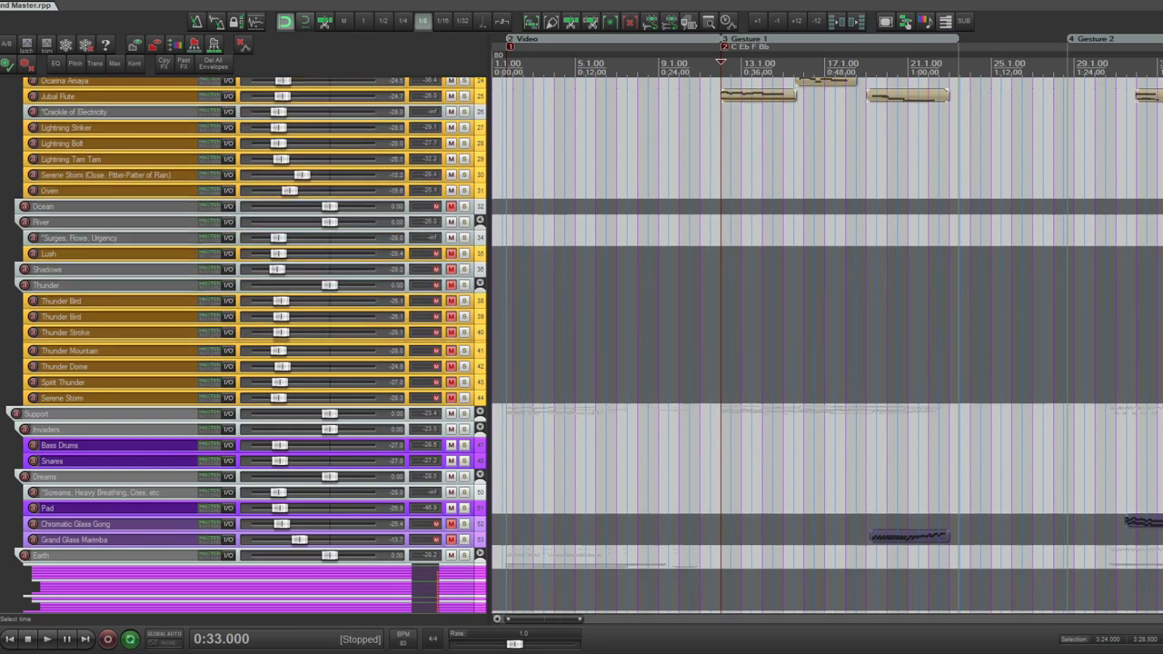
scroll(809, 313, up, 3)
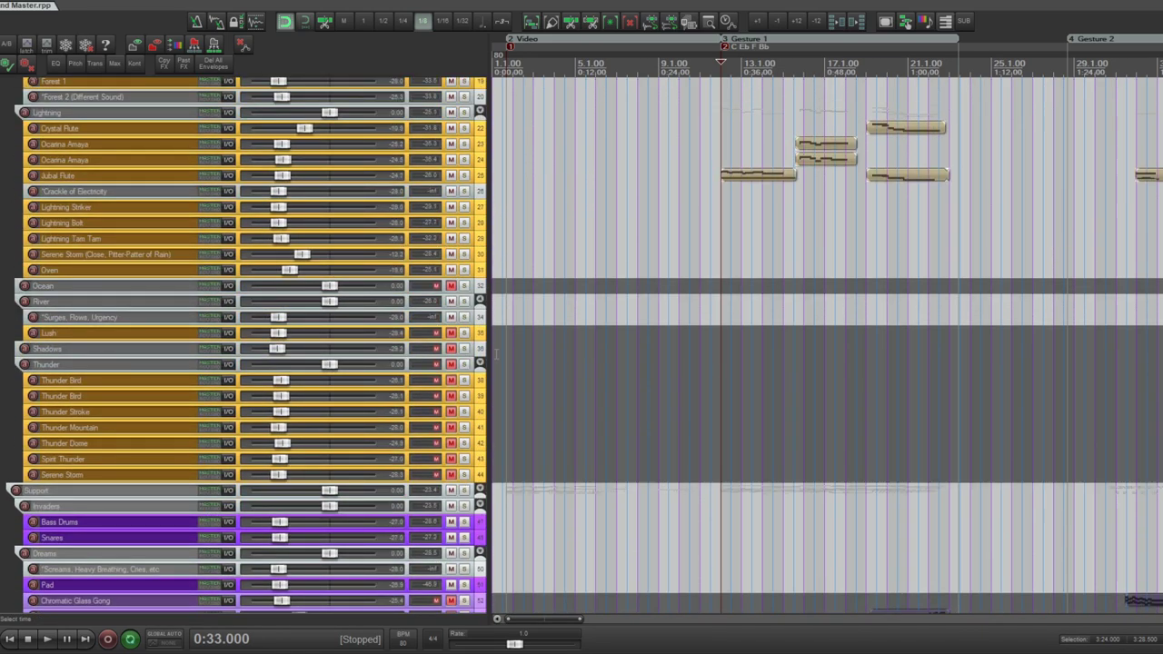
click(468, 335)
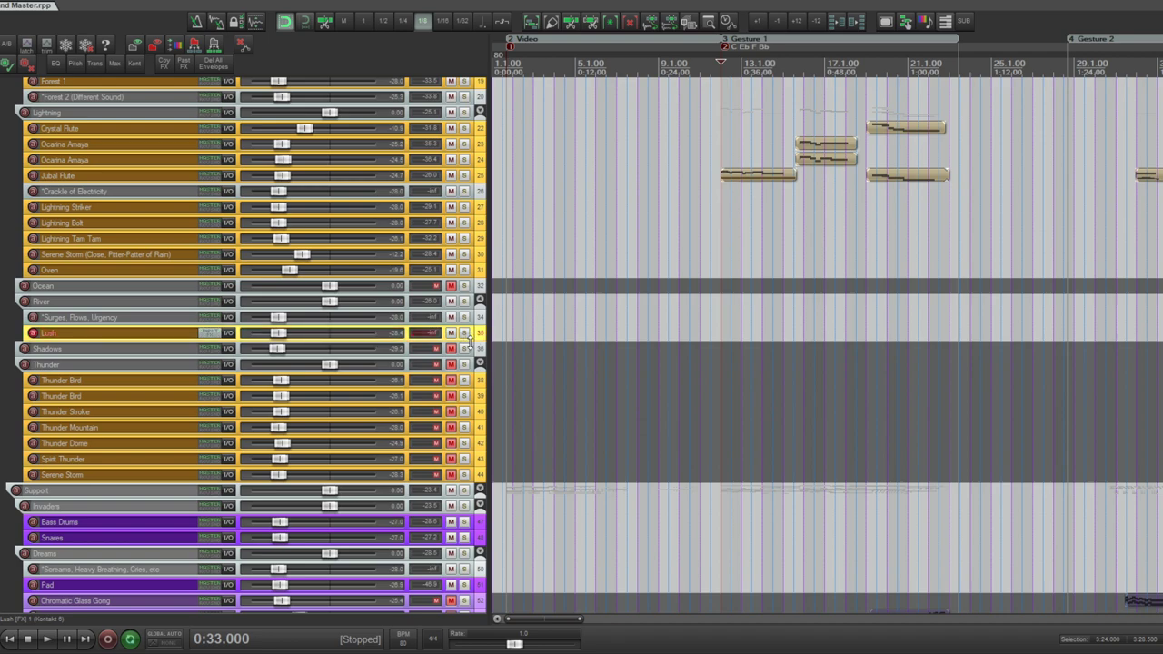
drag(467, 341, 465, 368)
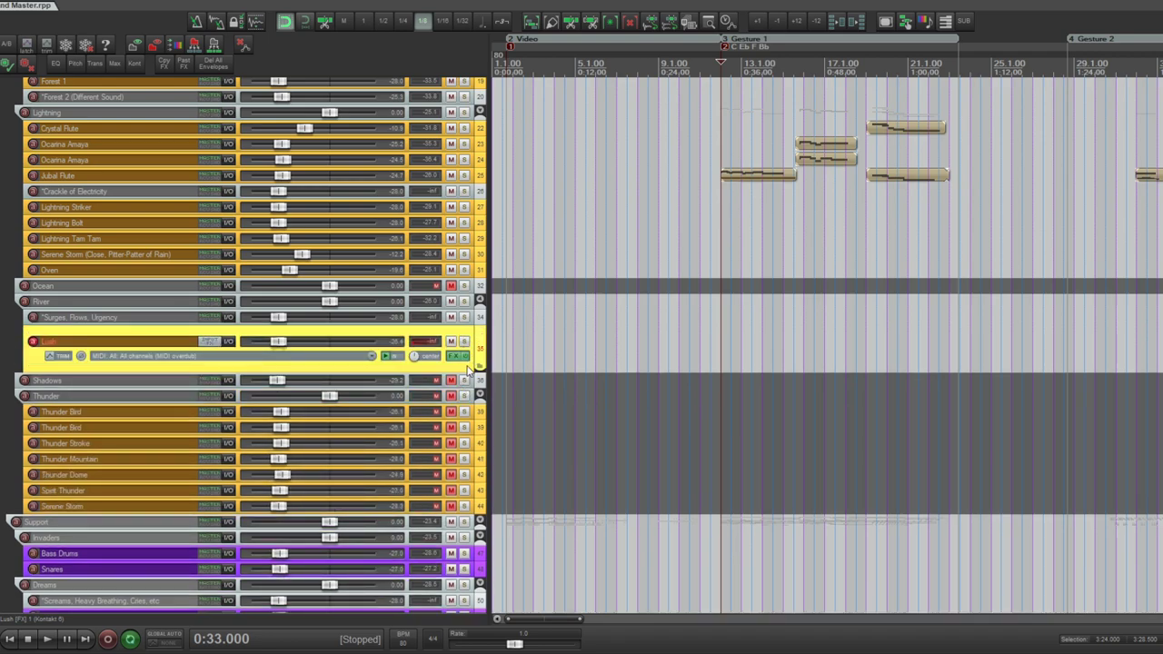
drag(278, 340, 302, 344)
drag(299, 345, 311, 345)
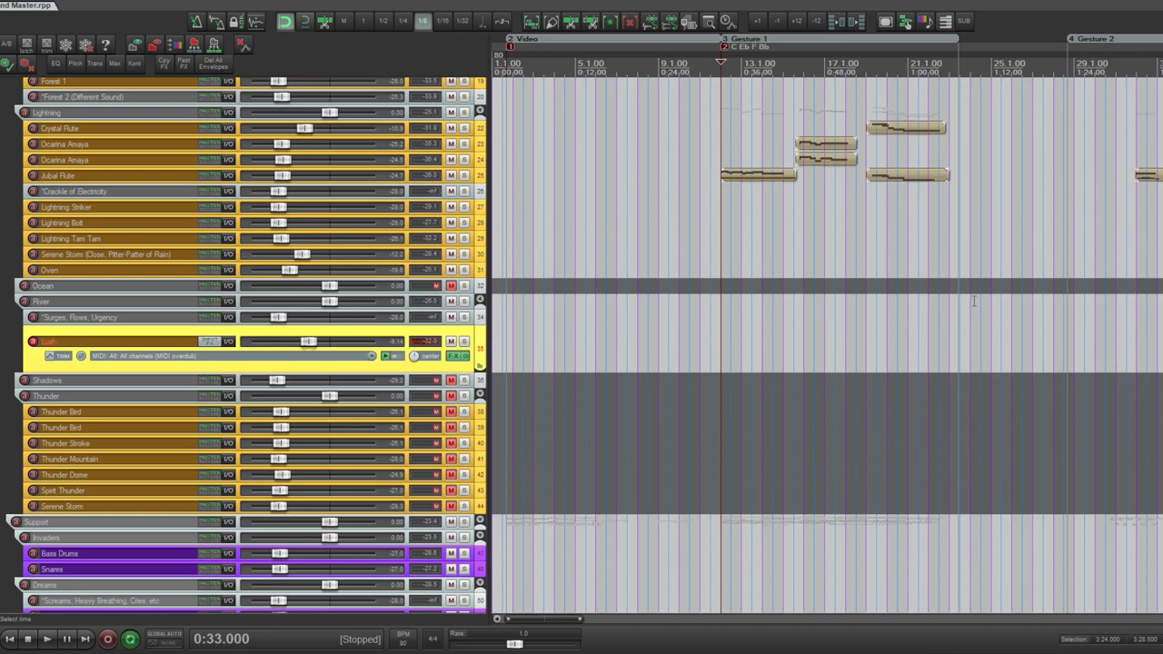
- Record a test part on the Lush track, starting at 3:36.000 within Gesture 5
scroll(897, 356, down, 1)
scroll(897, 356, down, 2)
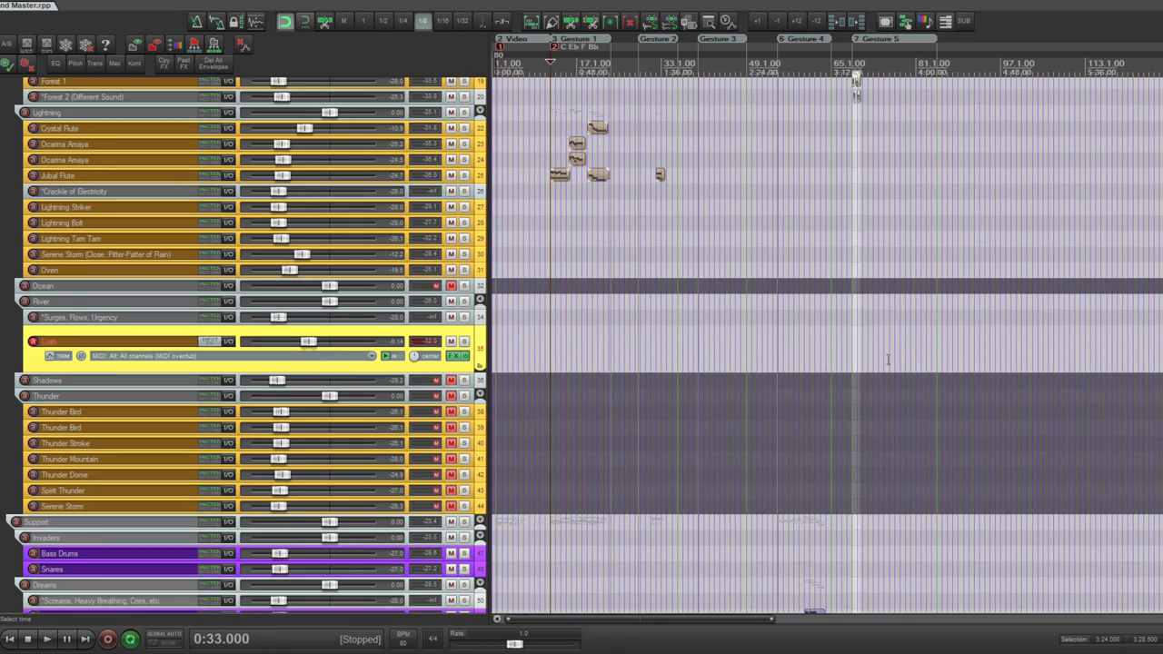
click(882, 349)
scroll(882, 349, up, 3)
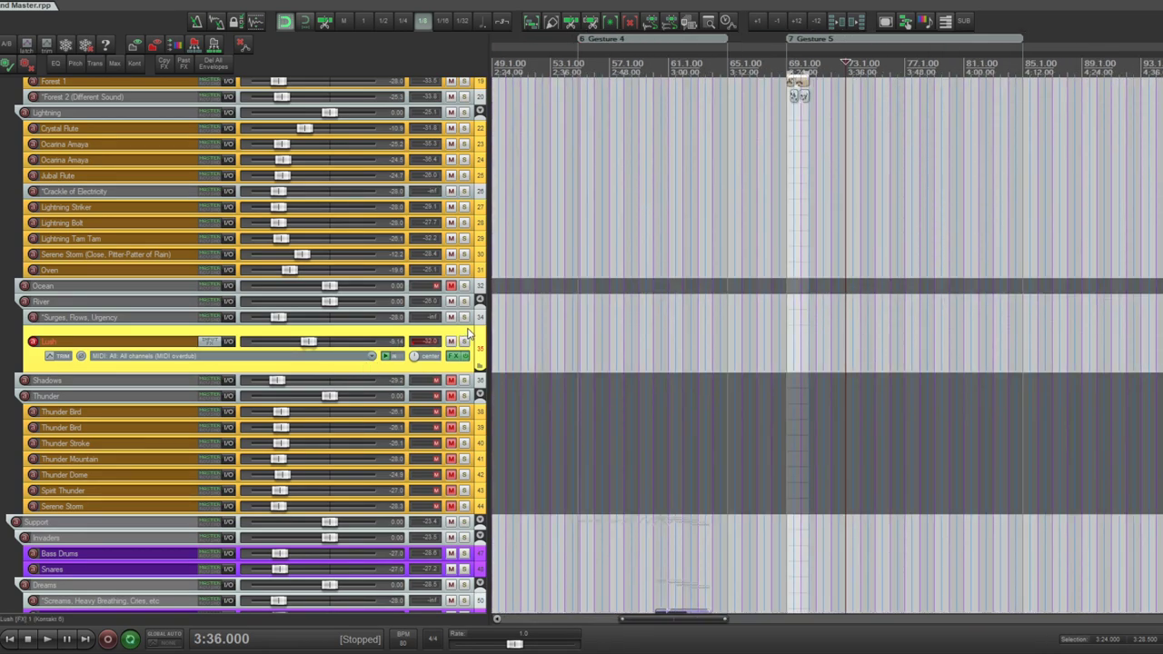
key(ctrl+r)
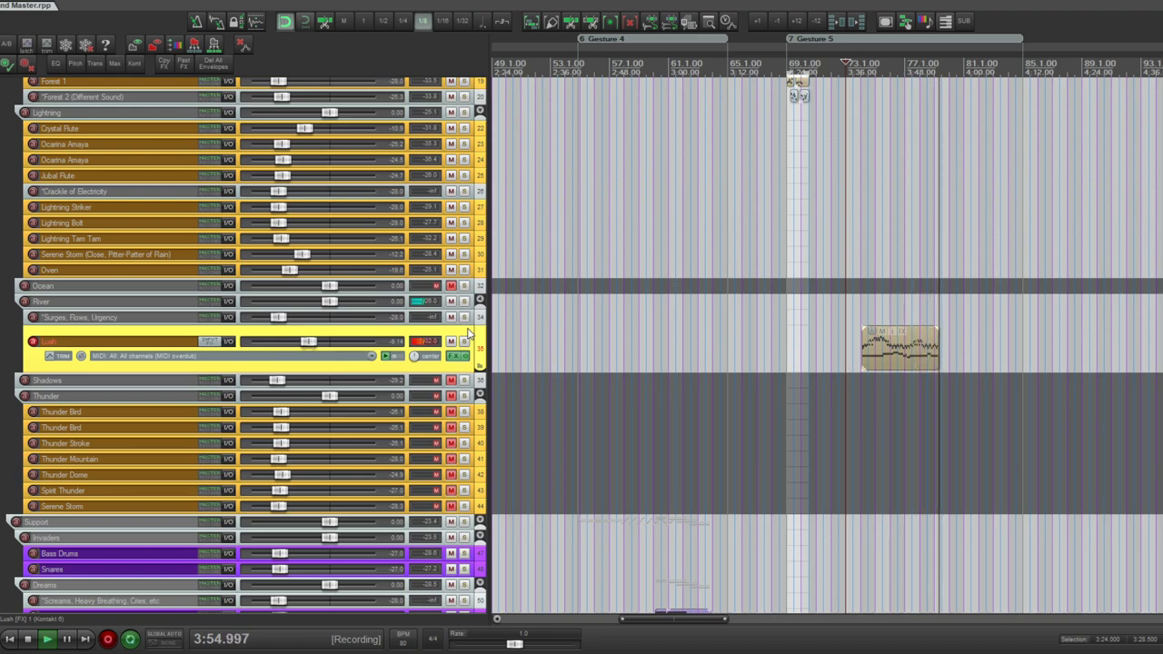
key(space)
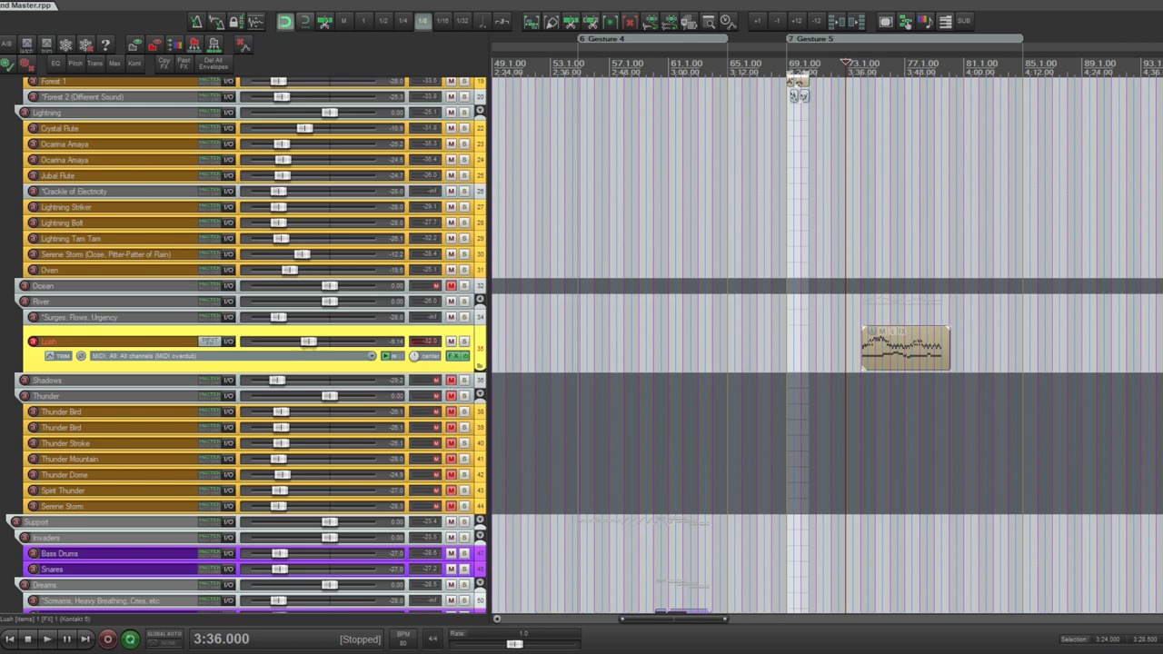
- Insert a new track directly below Shadows and make it a child of the Shadows folder
scroll(30, 309, down, 2)
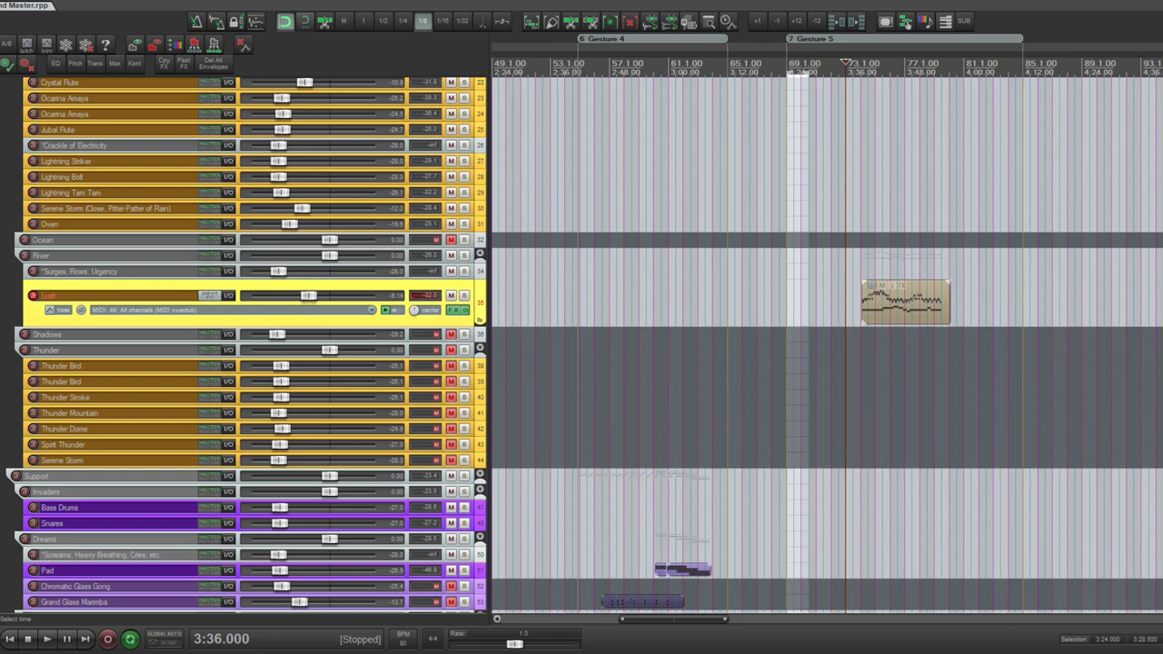
scroll(245, 345, down, 15)
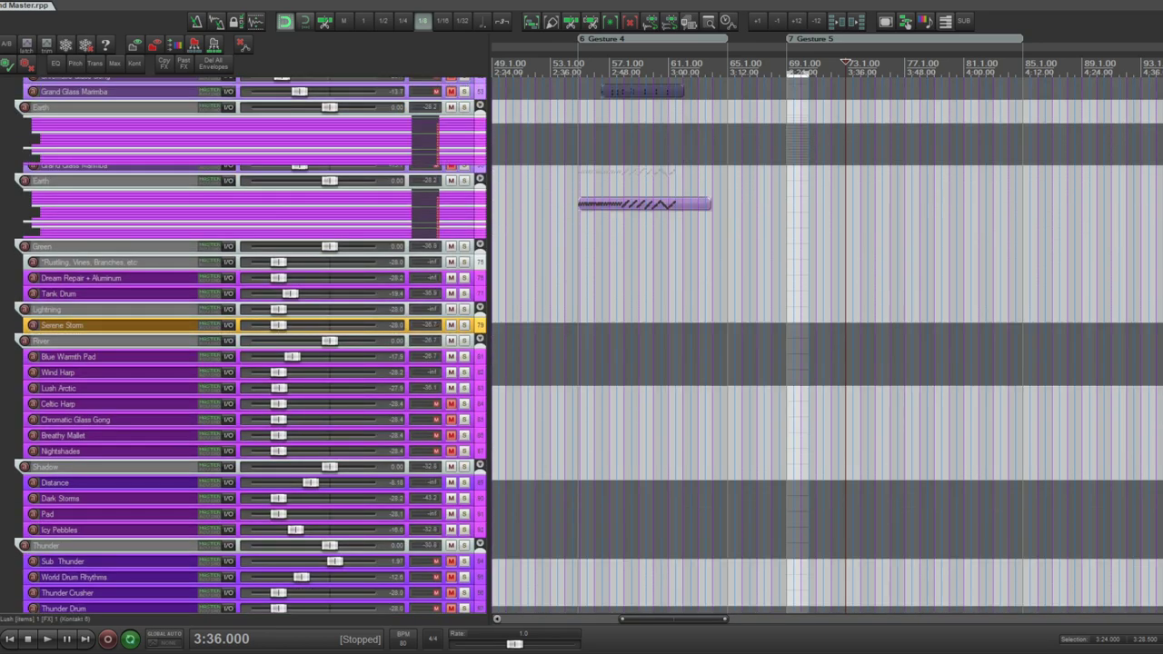
scroll(797, 423, up, 20)
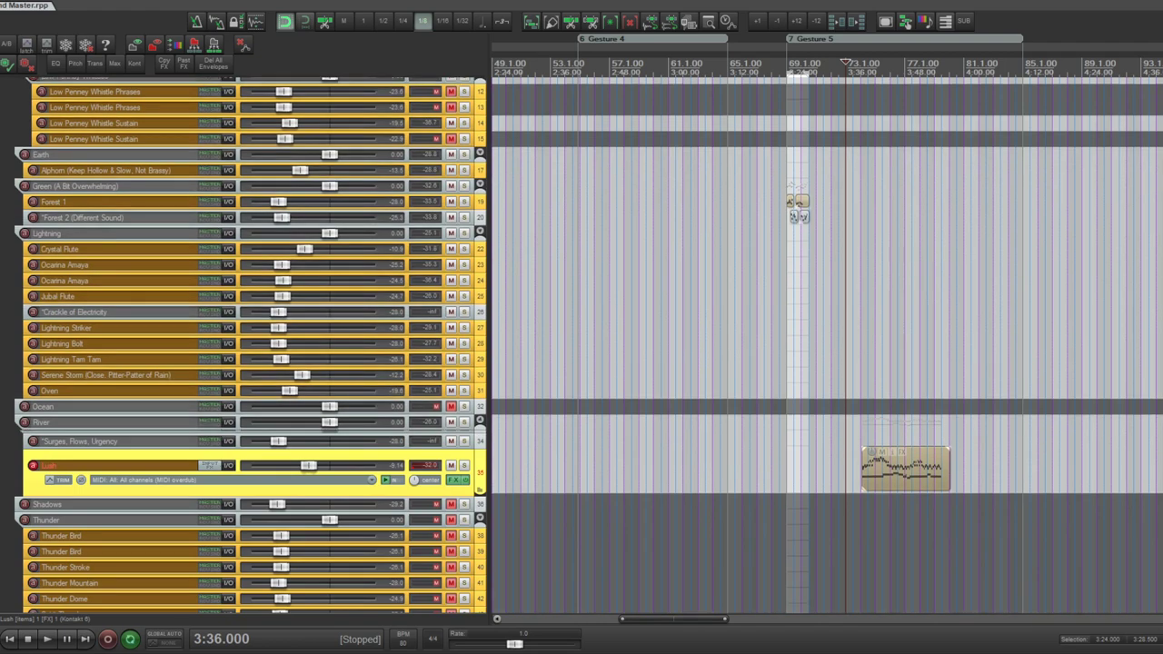
scroll(142, 289, down, 3)
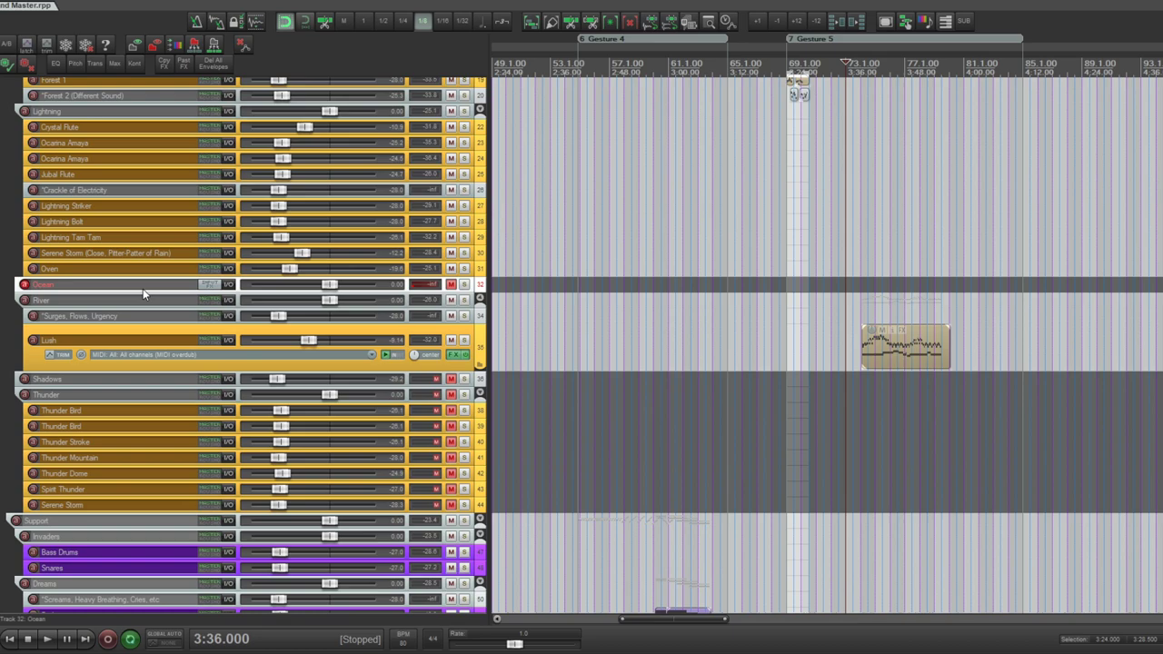
click(92, 380)
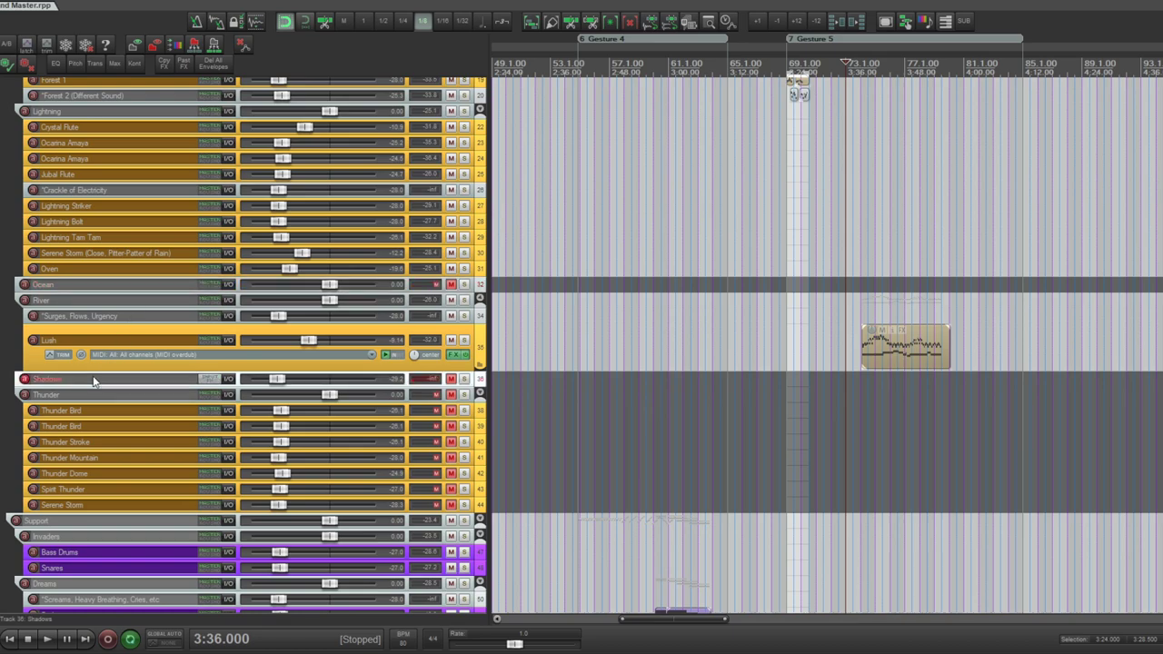
key(ctrl+t)
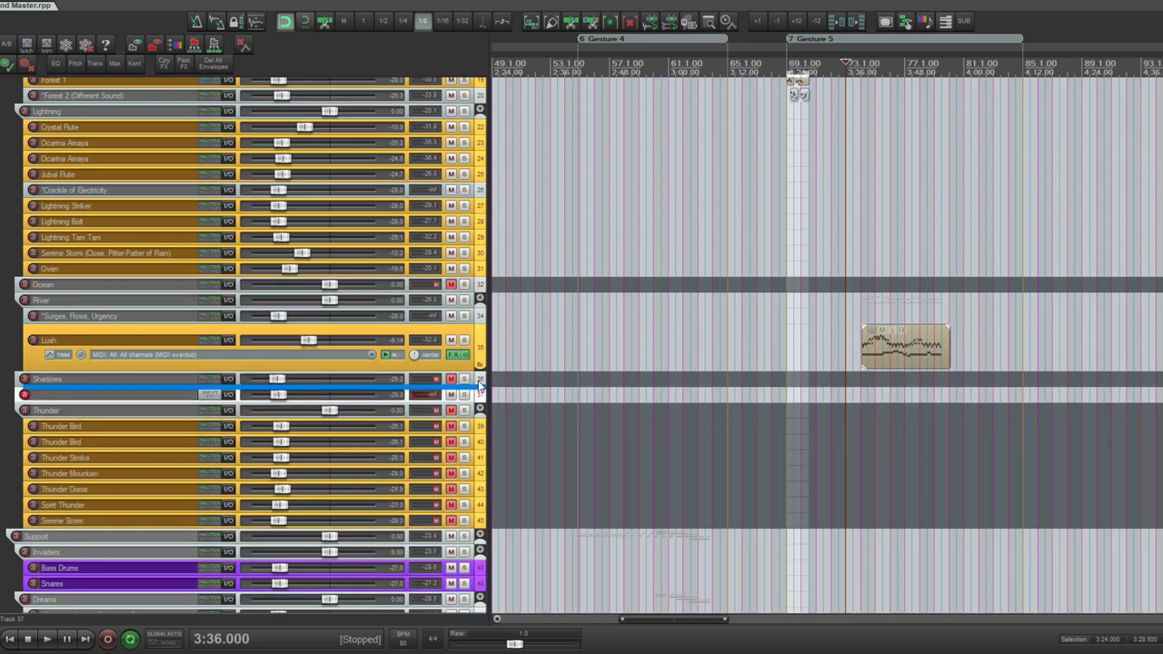
- Name the new Shadows child track "*(High Strings Being Bent)" and enlarge its height
double_click(60, 393)
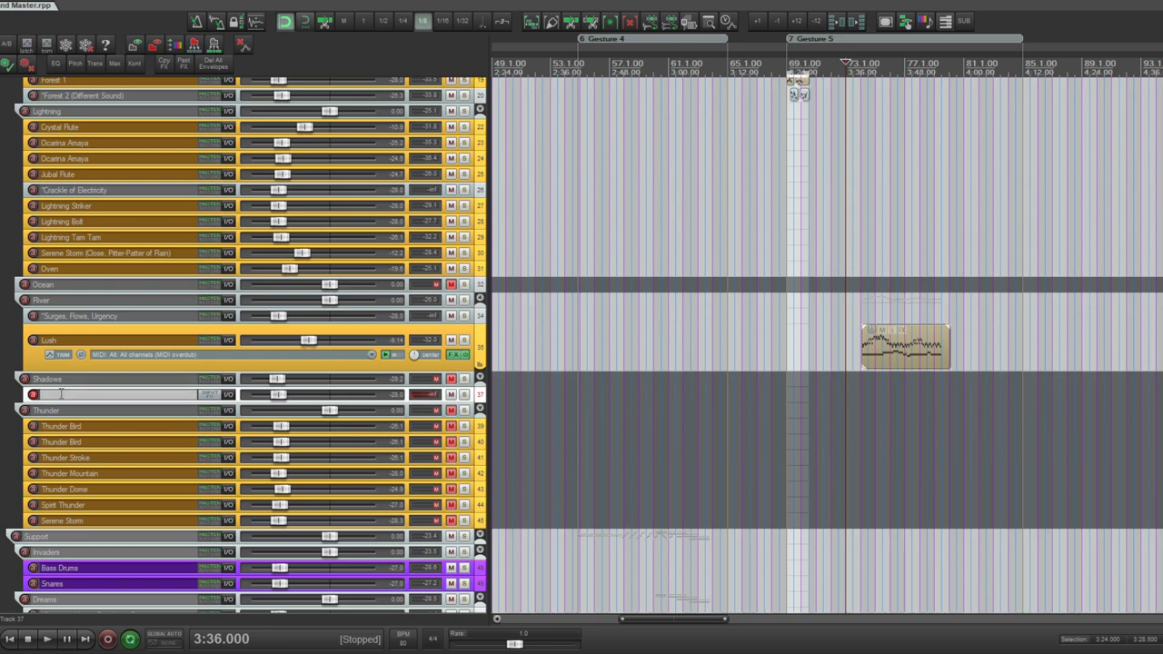
text(*(High Strings Being Bend)
key(Return)
double_click(61, 398)
key(End)
key(Left)
key(BackSpace)
text(t)
key(Return)
drag(479, 402, 479, 428)
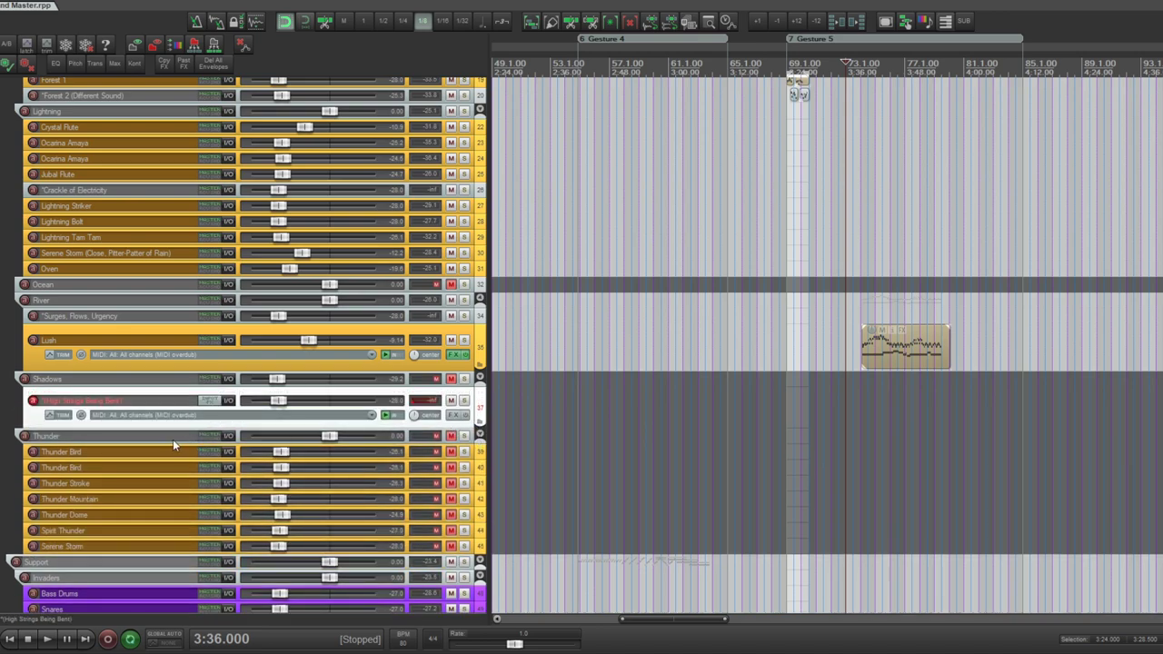
- Add a child track to the Ocean folder and name it "*Cymbal Crashing"
click(91, 285)
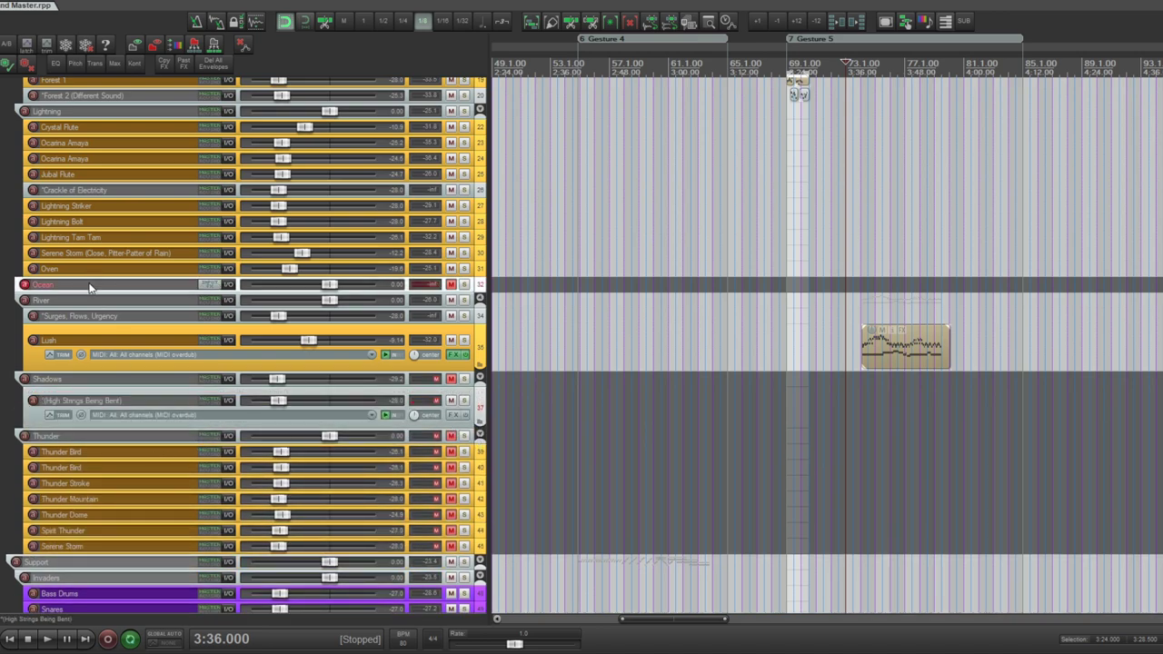
key(ctrl+t)
click(481, 300)
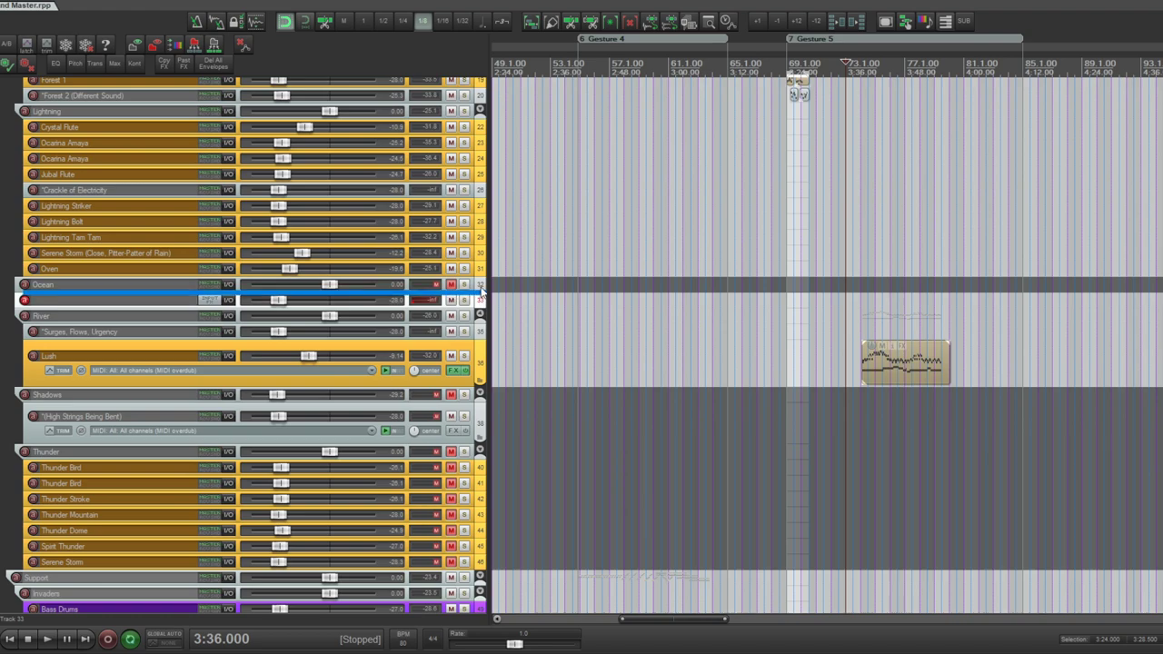
double_click(56, 300)
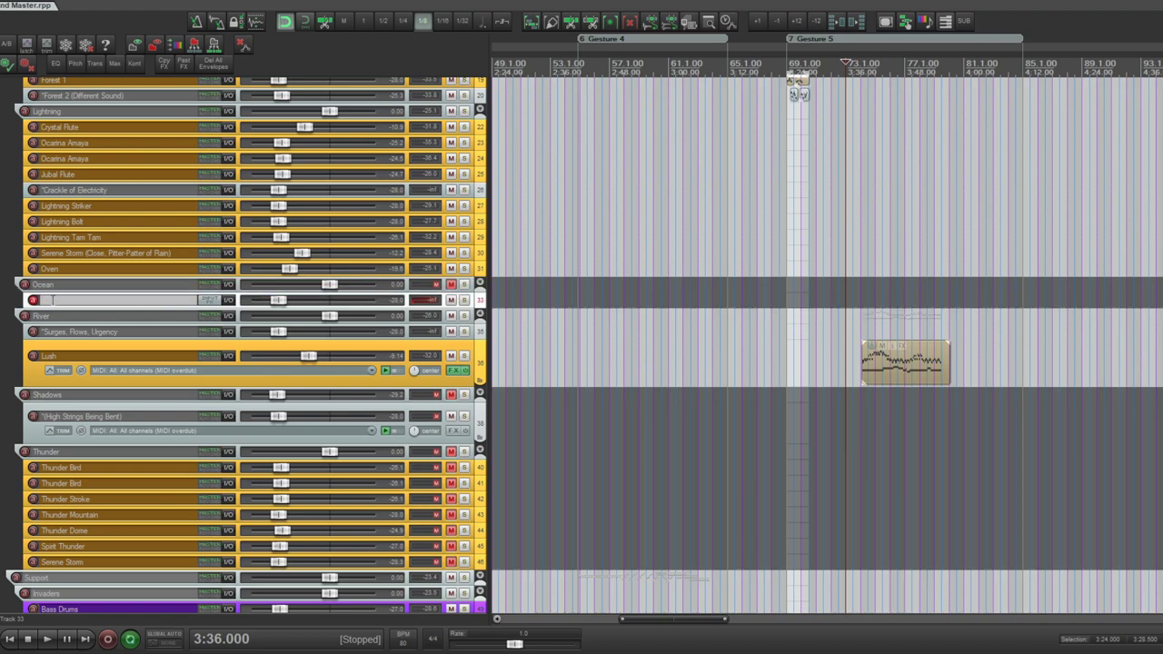
text(*)
text(Cymbal Crashing)
key(Return)
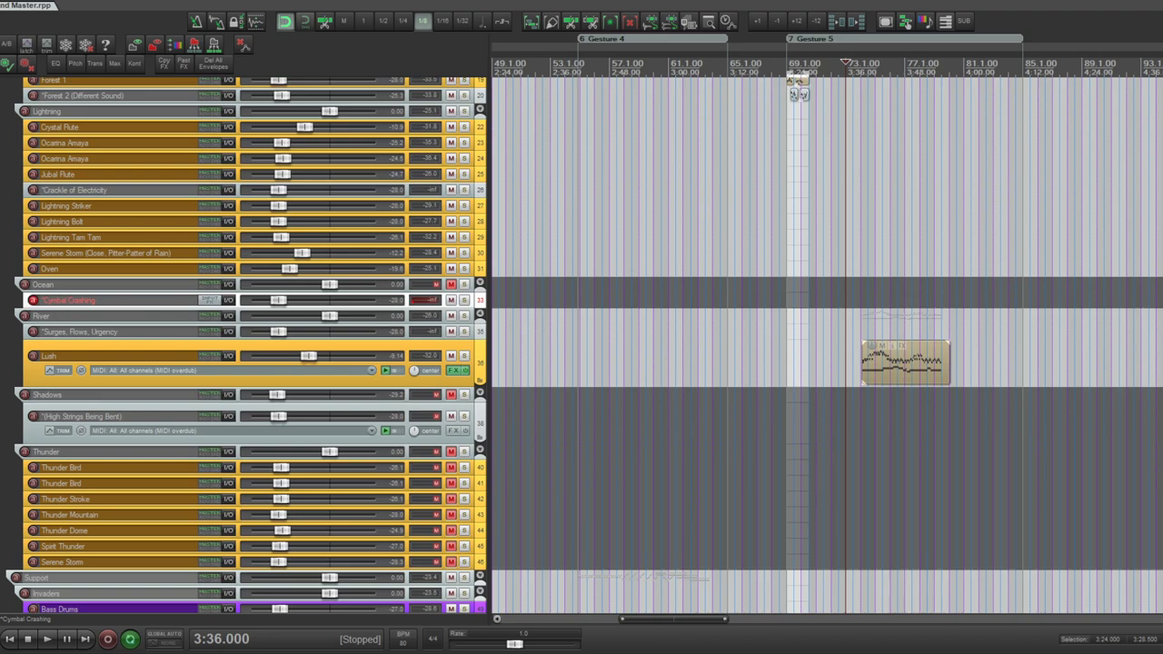
- Add a track at the start of the River folder and name it "*hydraulophone ?"
click(96, 313)
key(ctrl+t)
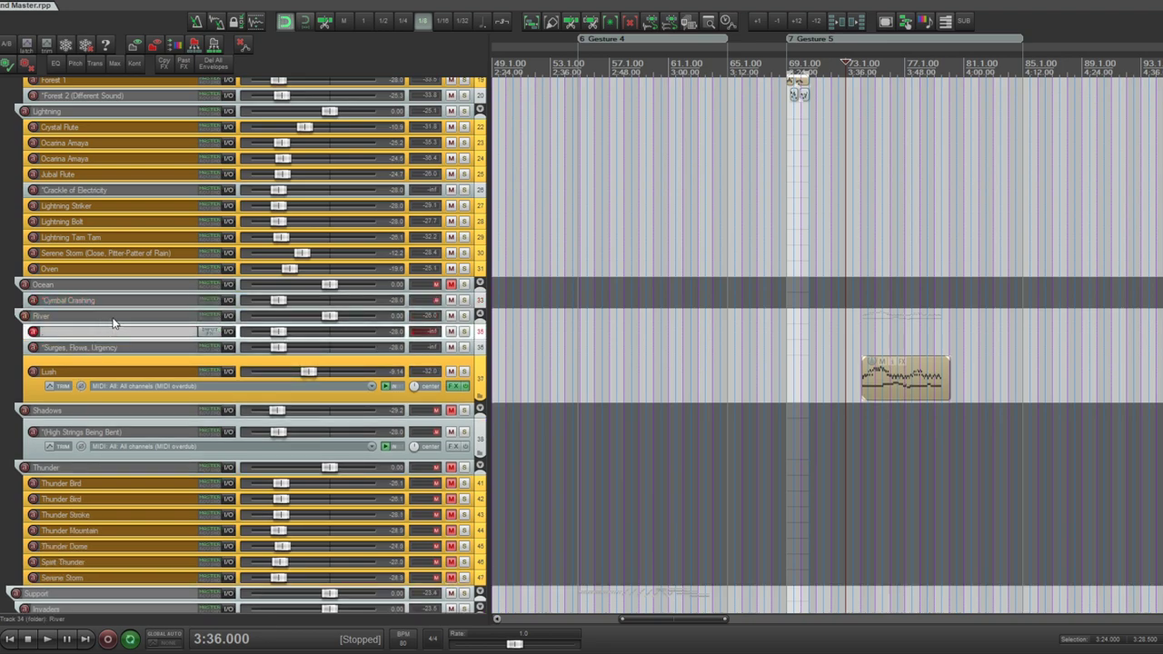
text(Hydraulophone ?)
key(Return)
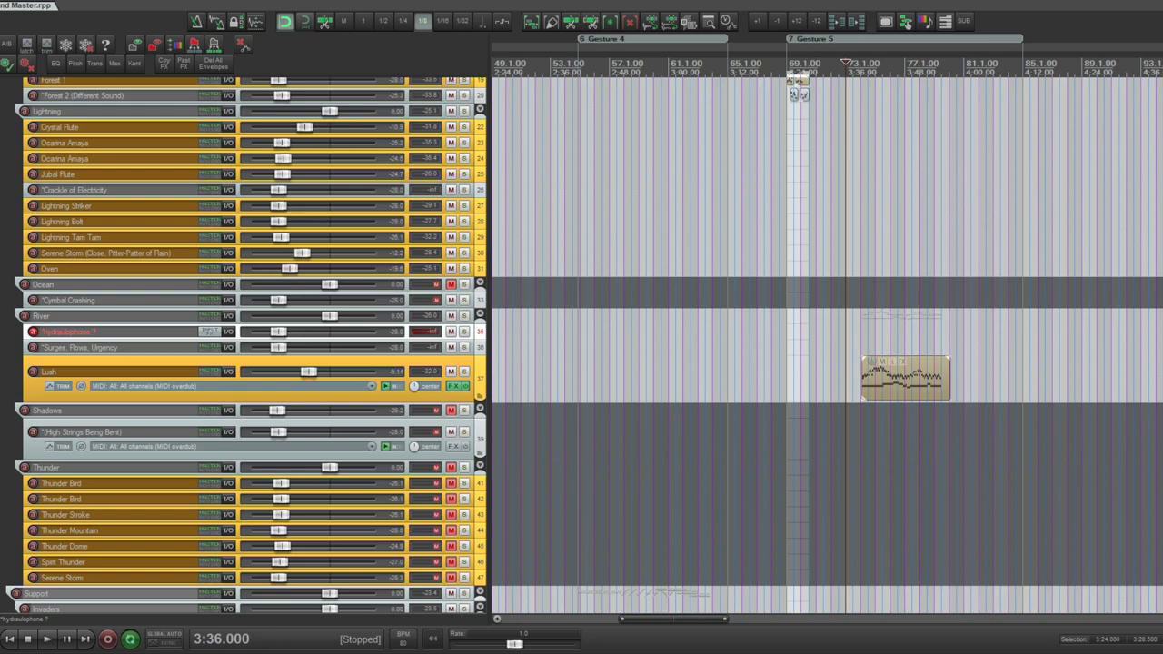
- Add another track above it in River, pasting a name about a bubbling brooke only deeper and stronger and unending
key(ctrl+t)
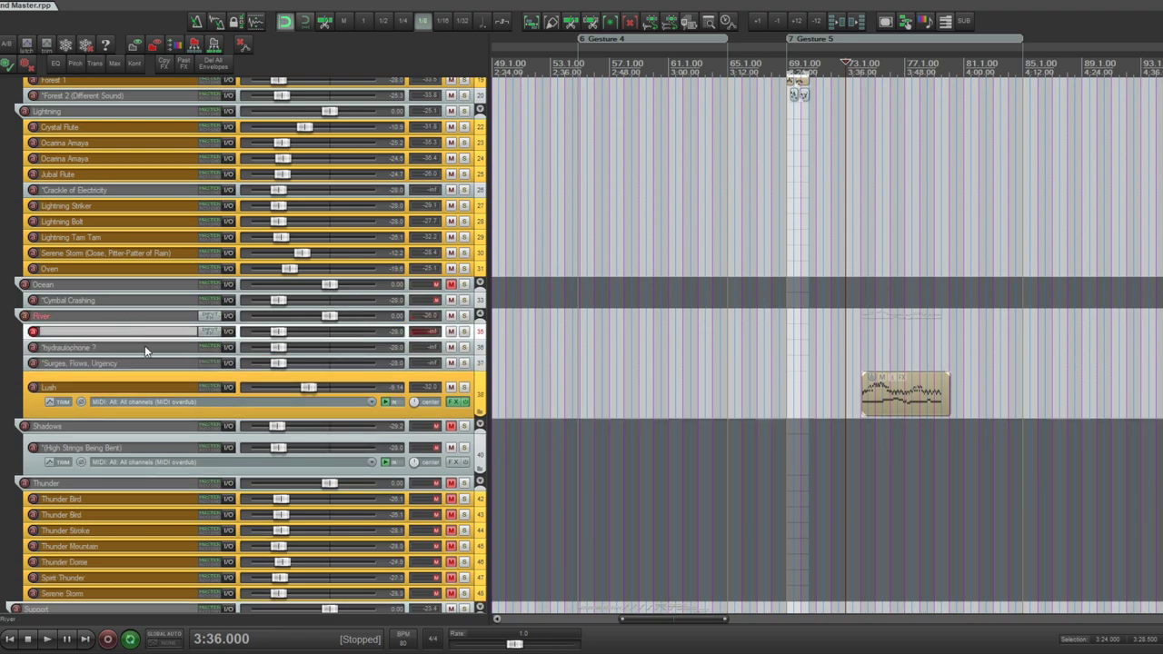
key(ctrl+v)
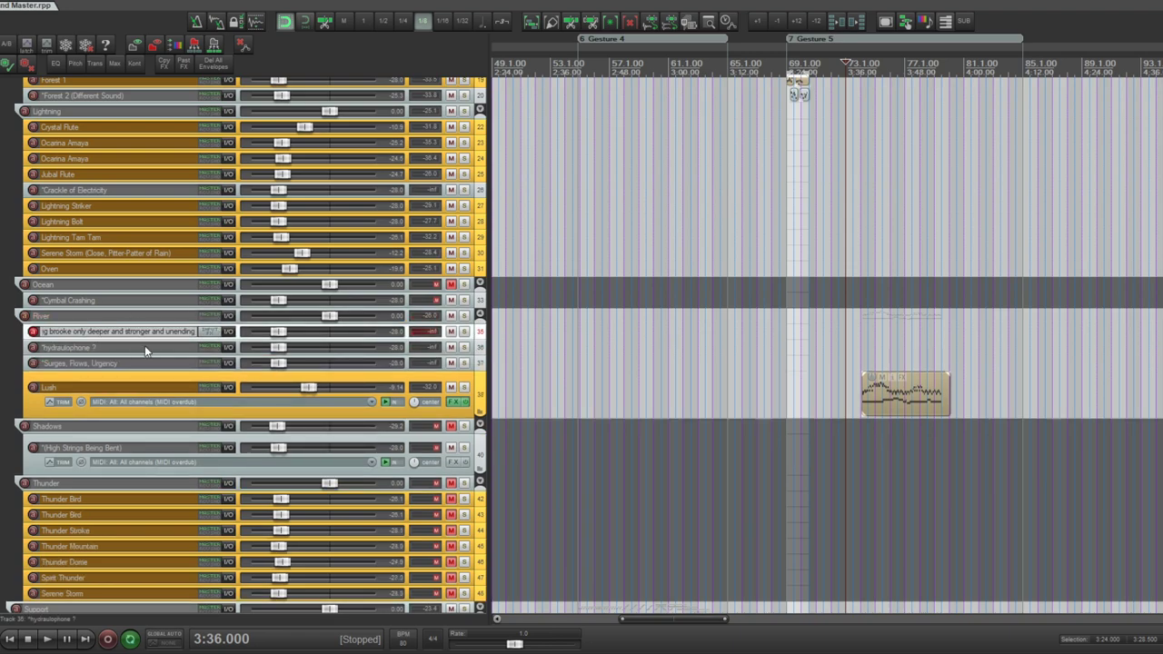
key(Return)
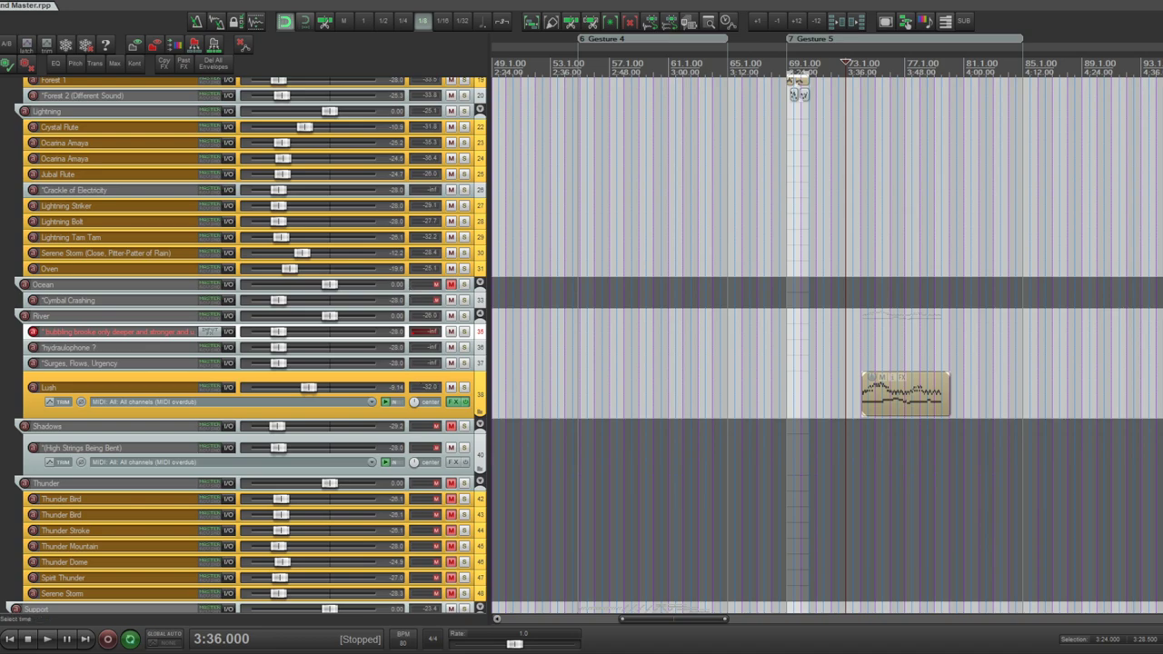
- Unmute the main Thunder folder and all its tracks from Thunder Bird to Serene Storm
scroll(965, 364, down, 5)
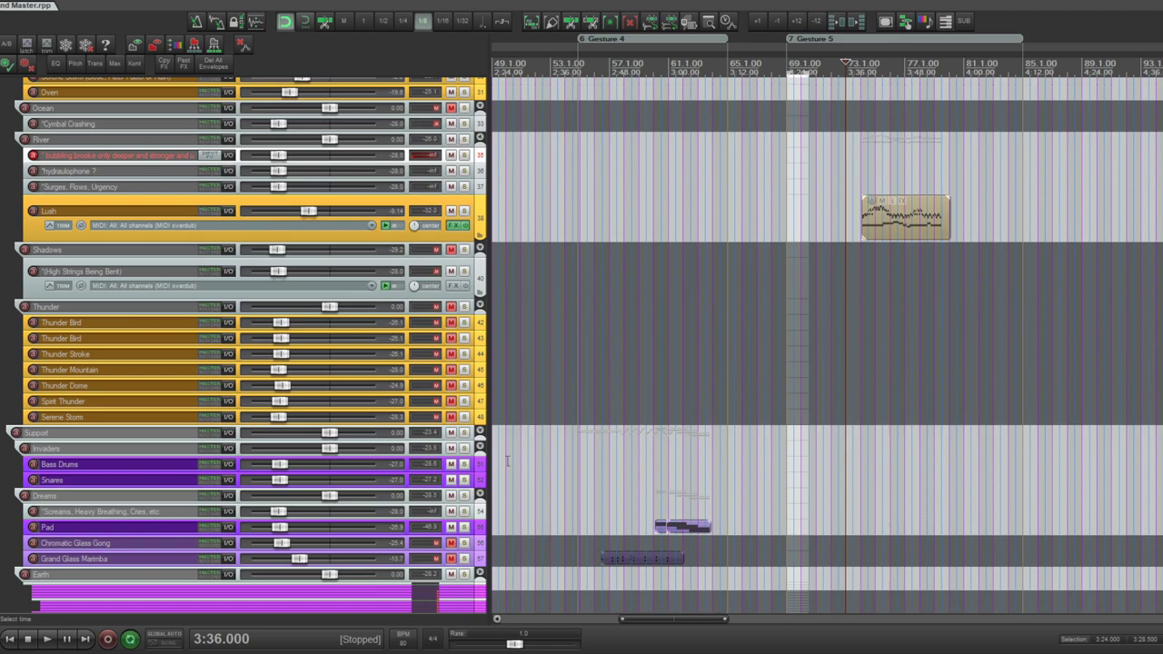
click(474, 314)
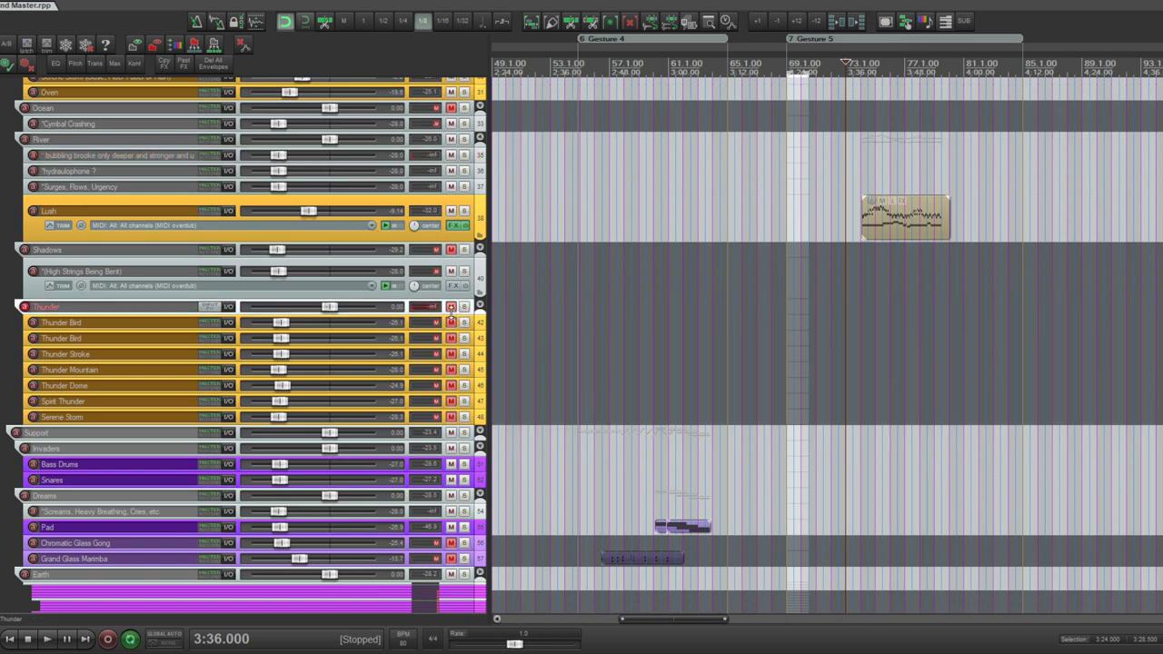
drag(451, 306, 454, 420)
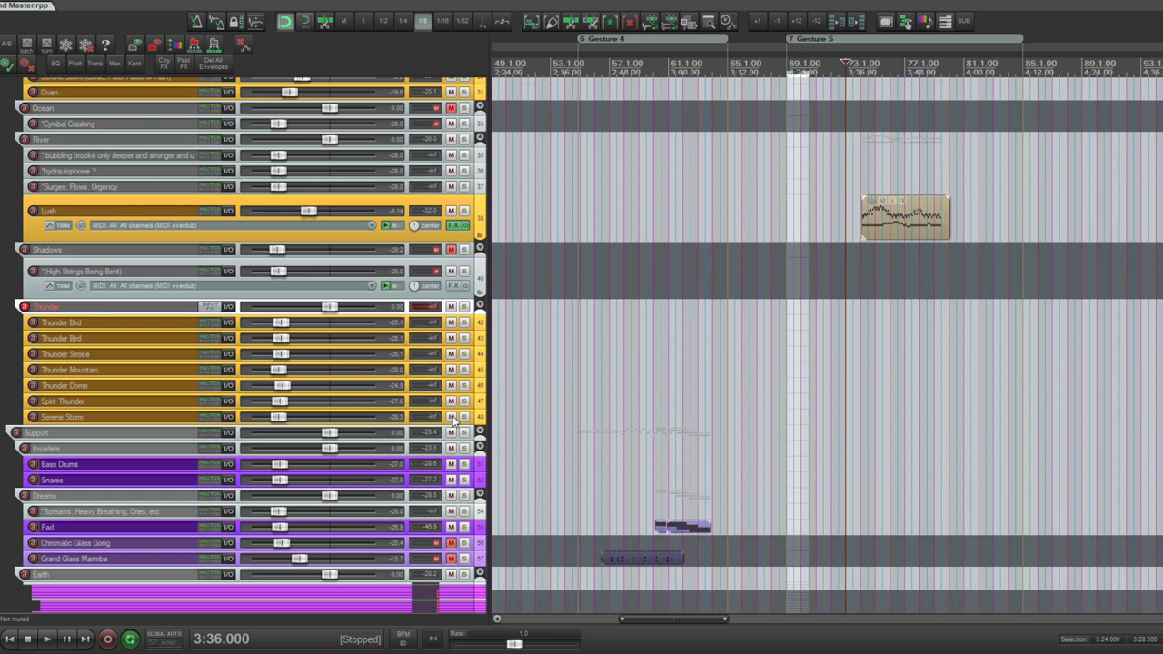
- Audition the two Thunder Bird tracks and delete the second one
click(479, 327)
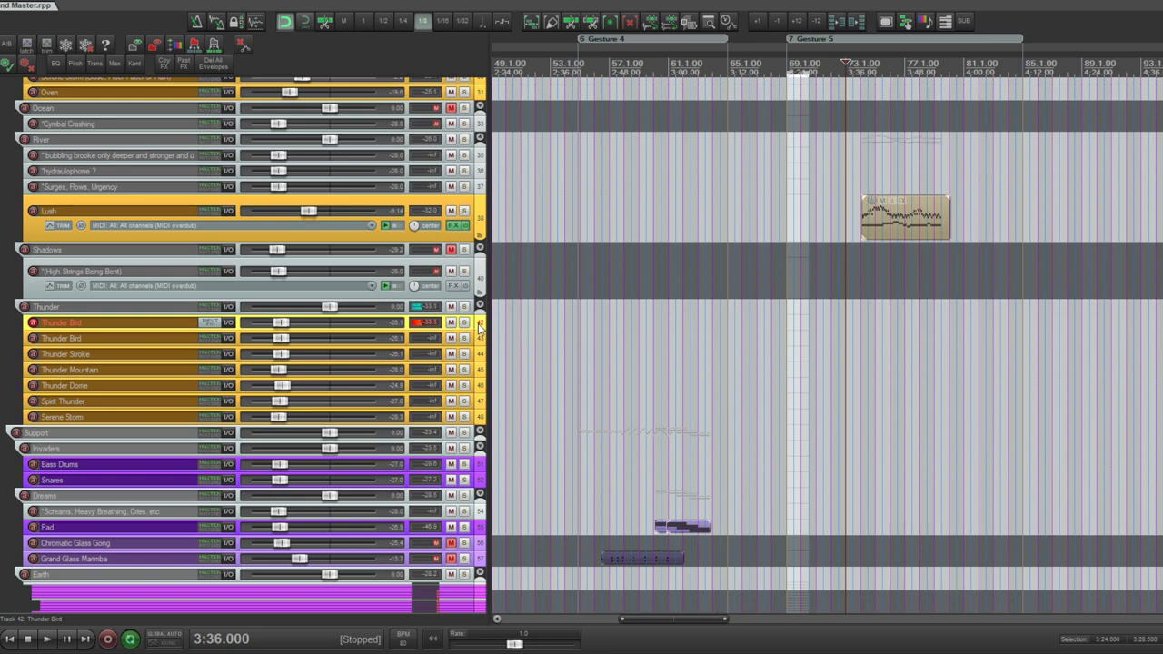
key(Down)
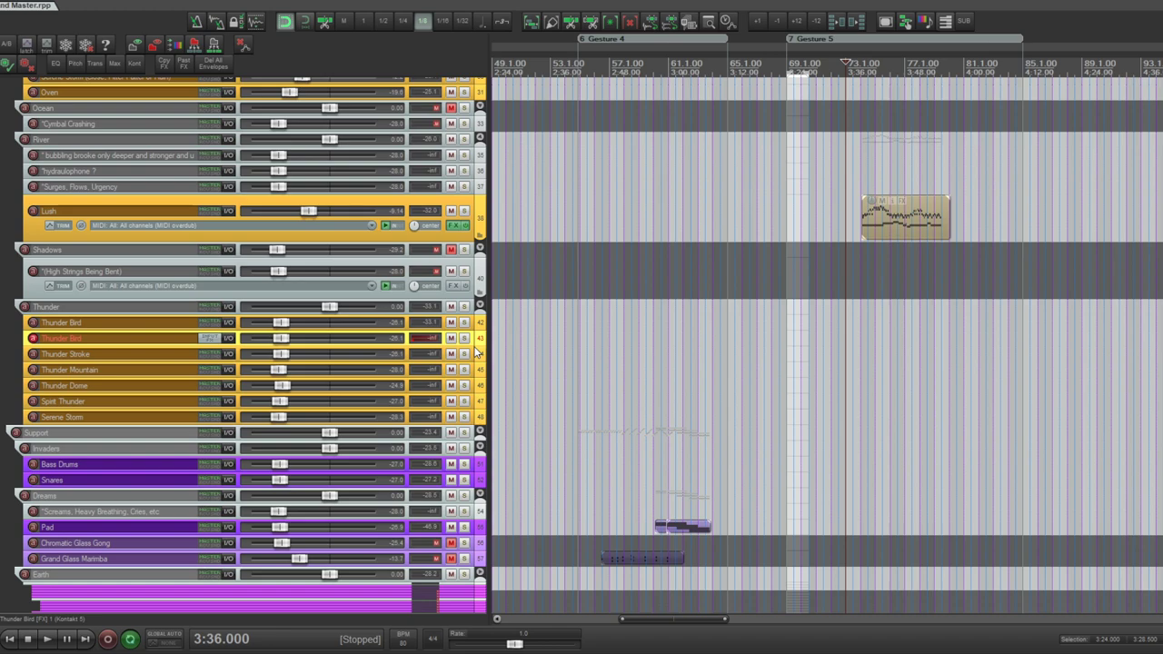
key(grave)
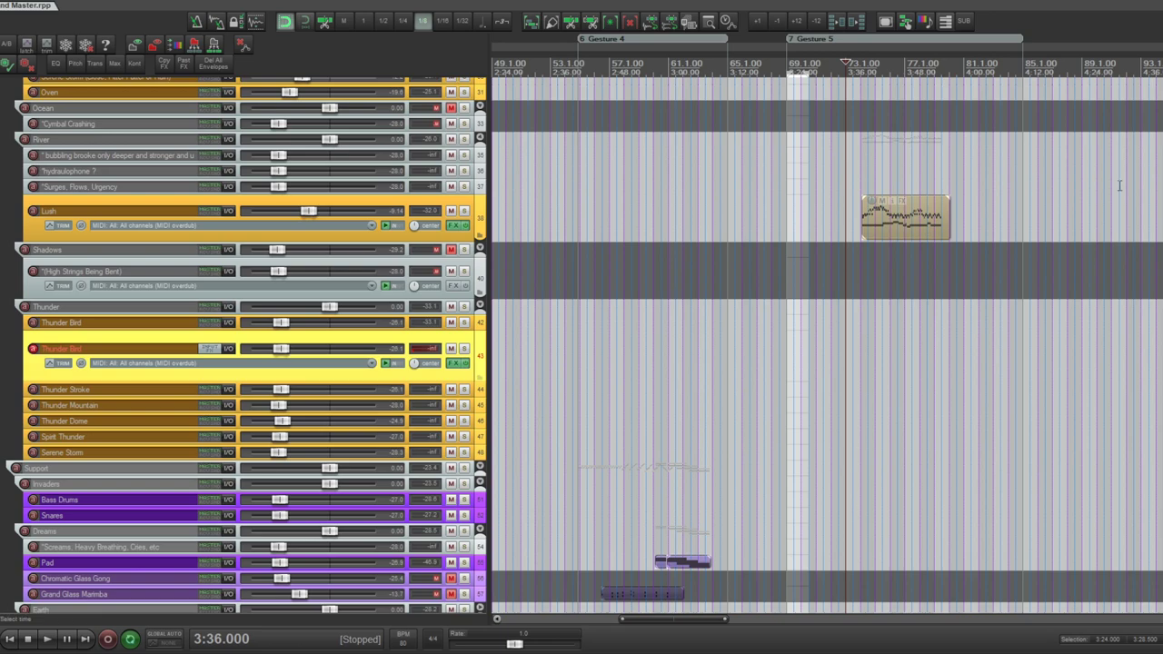
key(Delete)
- Audition Thunder Stroke, Thunder Mountain, Thunder Dome and Spirit Thunder, raising Thunder Stroke's volume to about -22 dB and layering the last two
click(59, 336)
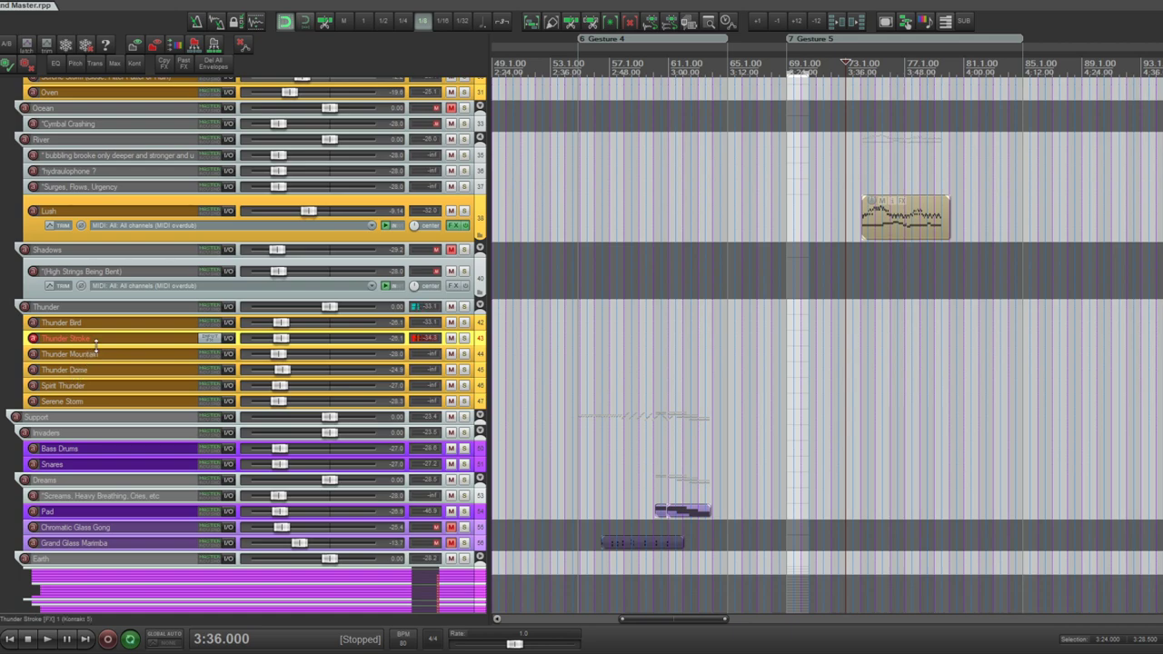
drag(279, 338, 287, 340)
click(164, 355)
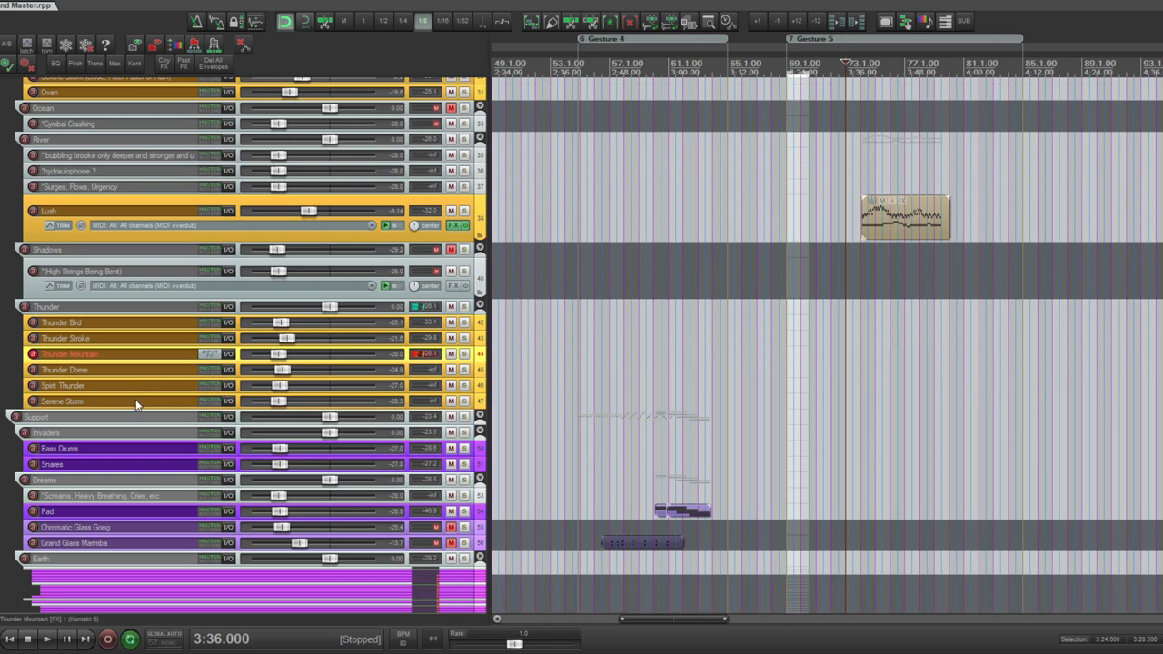
click(119, 373)
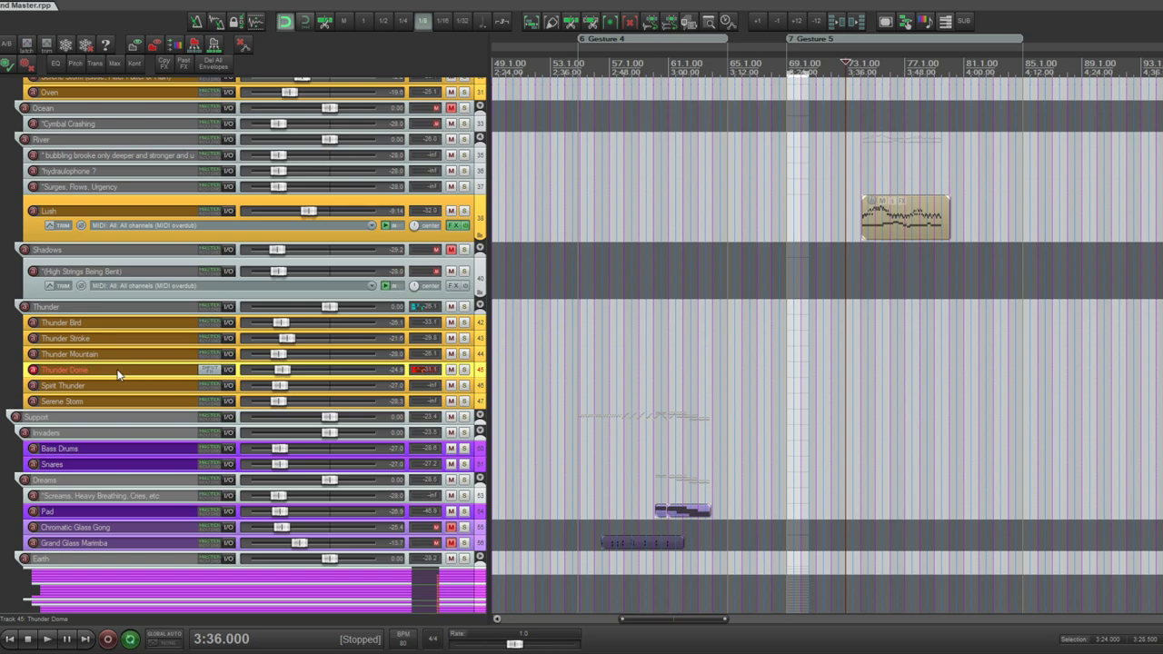
click(108, 388)
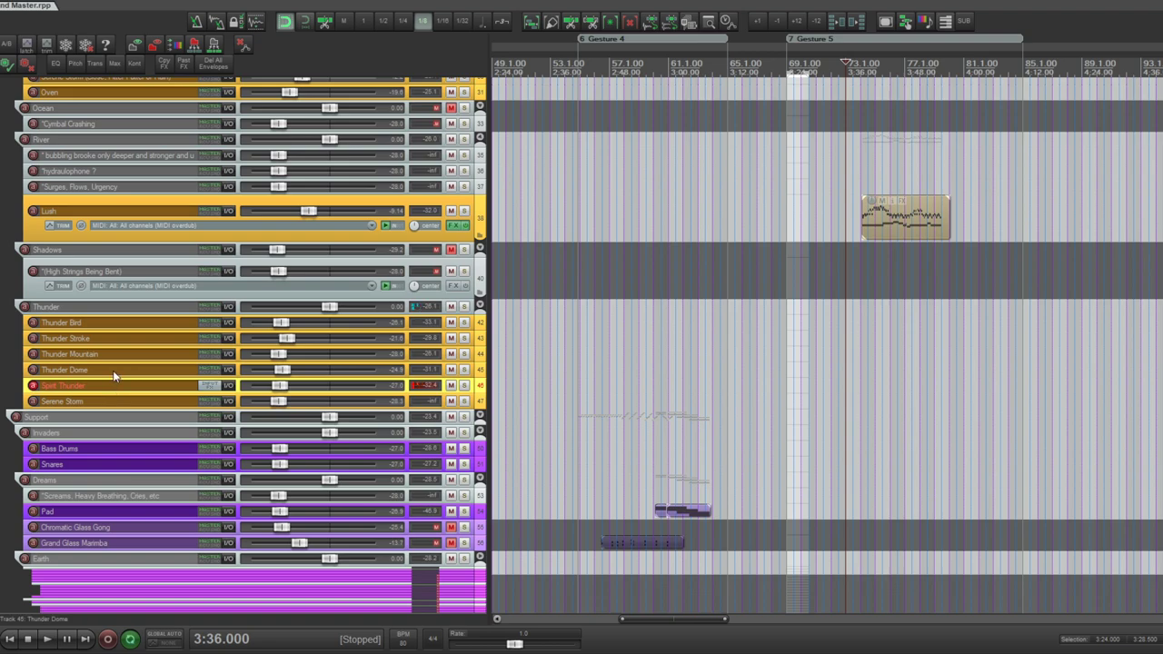
click(475, 372)
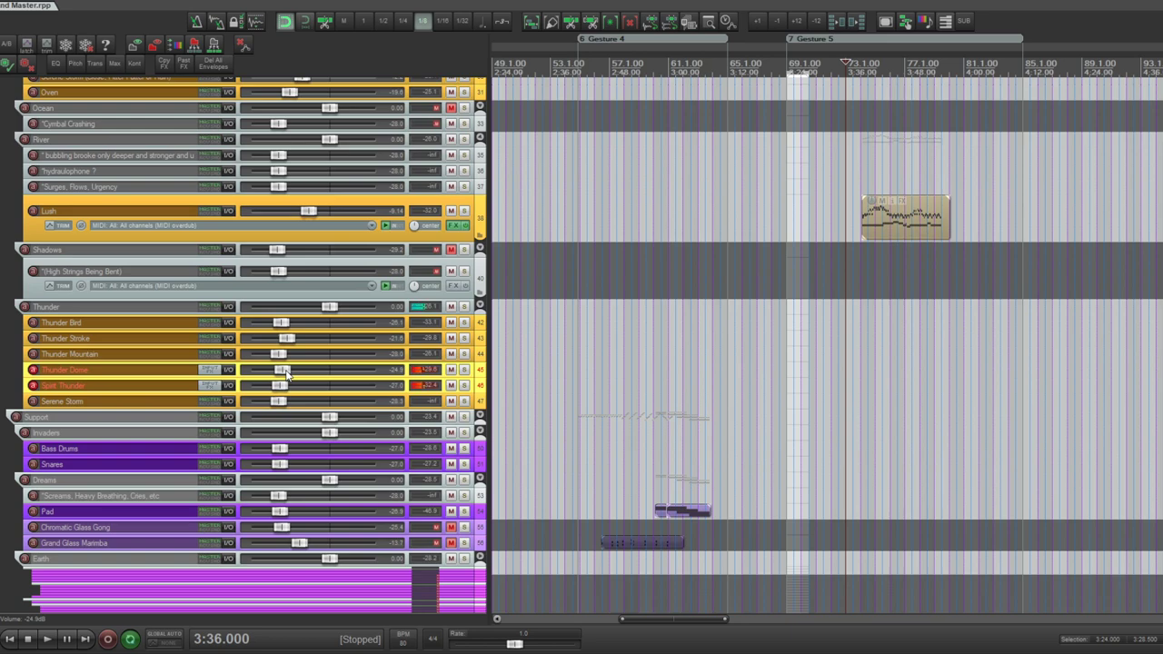
- Raise Serene Storm's volume to -23.0 dB and move it from Thunder into the Lightning folder above Oven, leaving Spirit Thunder selected
click(479, 404)
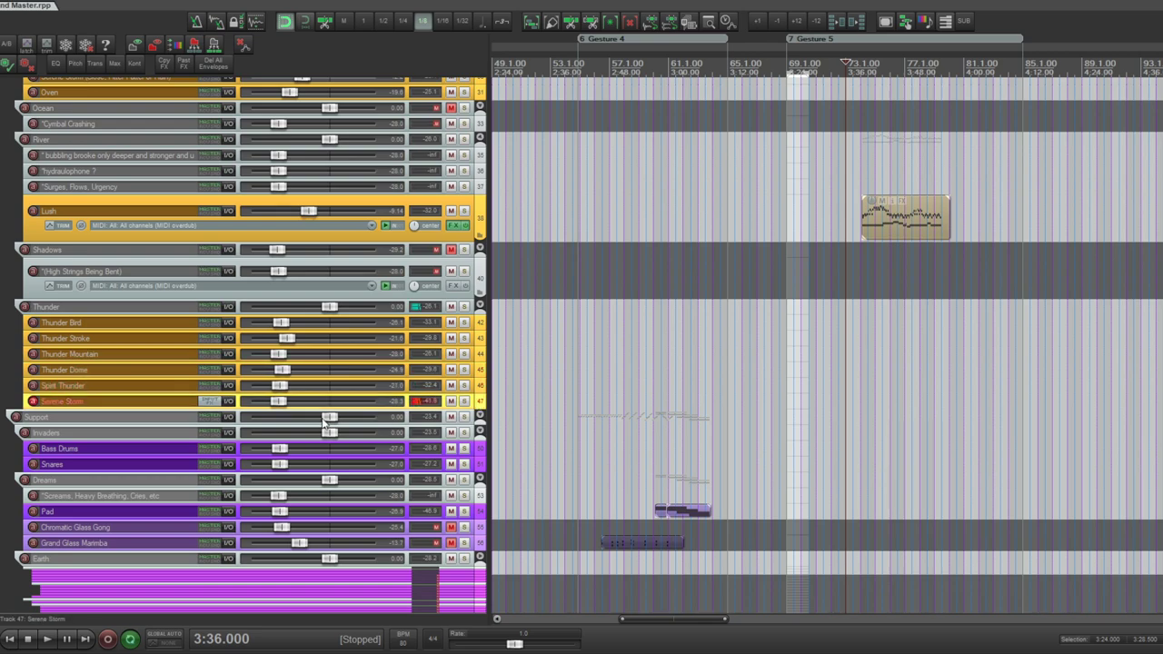
drag(279, 403, 293, 407)
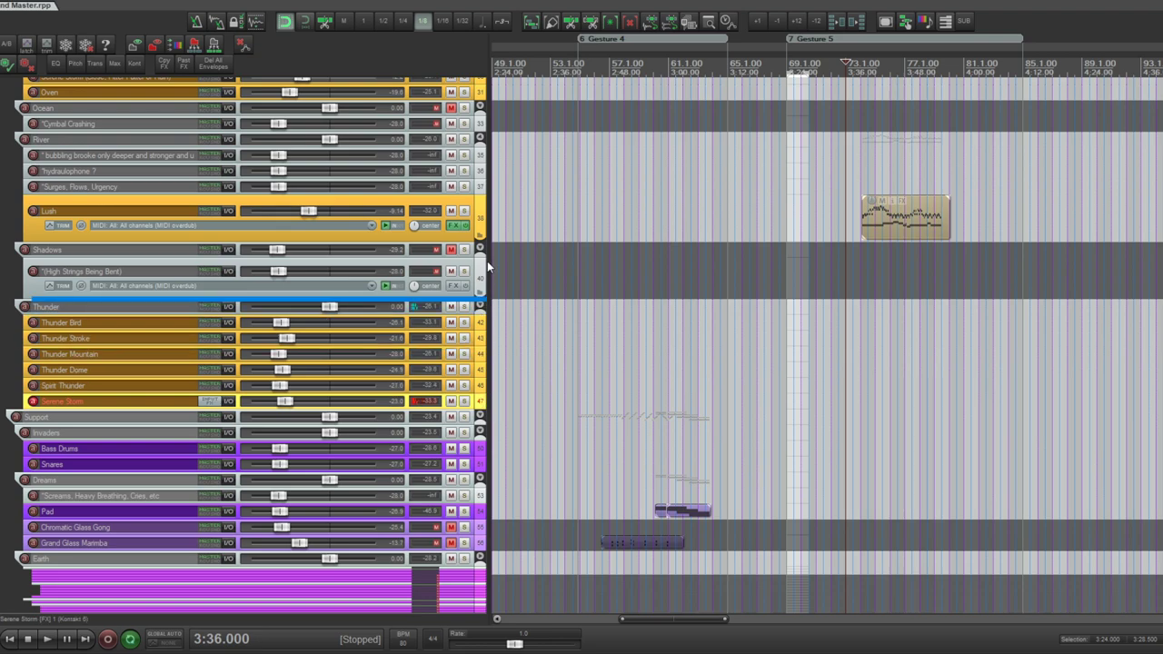
scroll(486, 264, up, 1)
scroll(463, 495, up, 1)
click(480, 435)
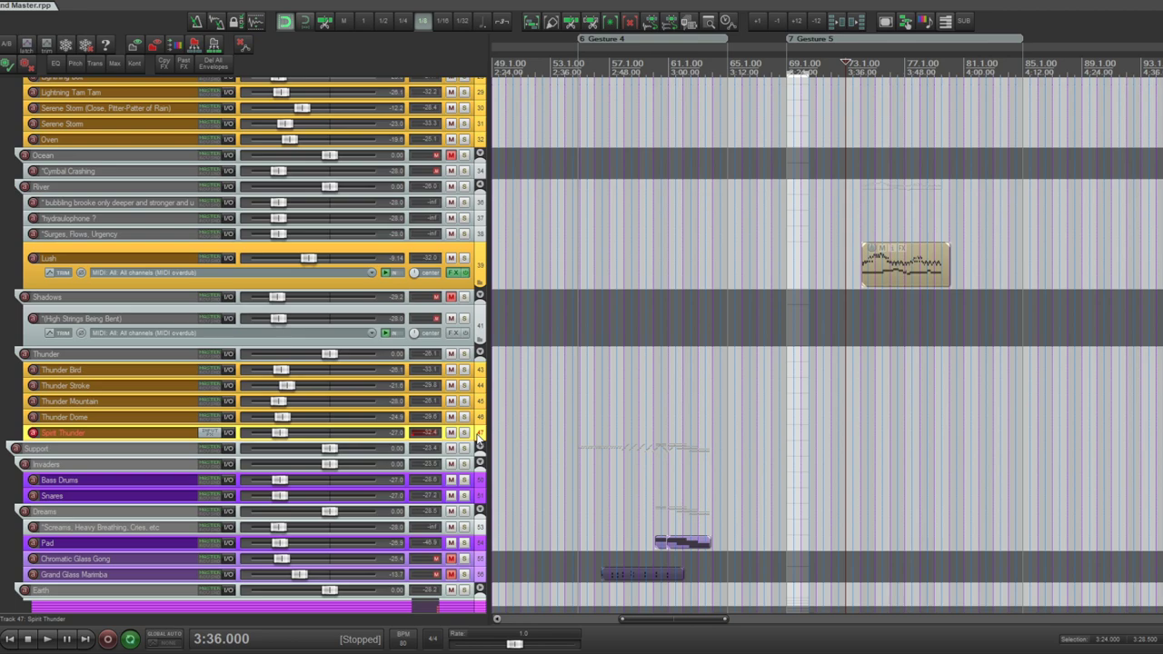
- Audition Thunder Mountain, Thunder Dome and Spirit Thunder, layer Spirit Thunder with Thunder Bird, and select Thunder Stroke
key(Up)
key(Up)
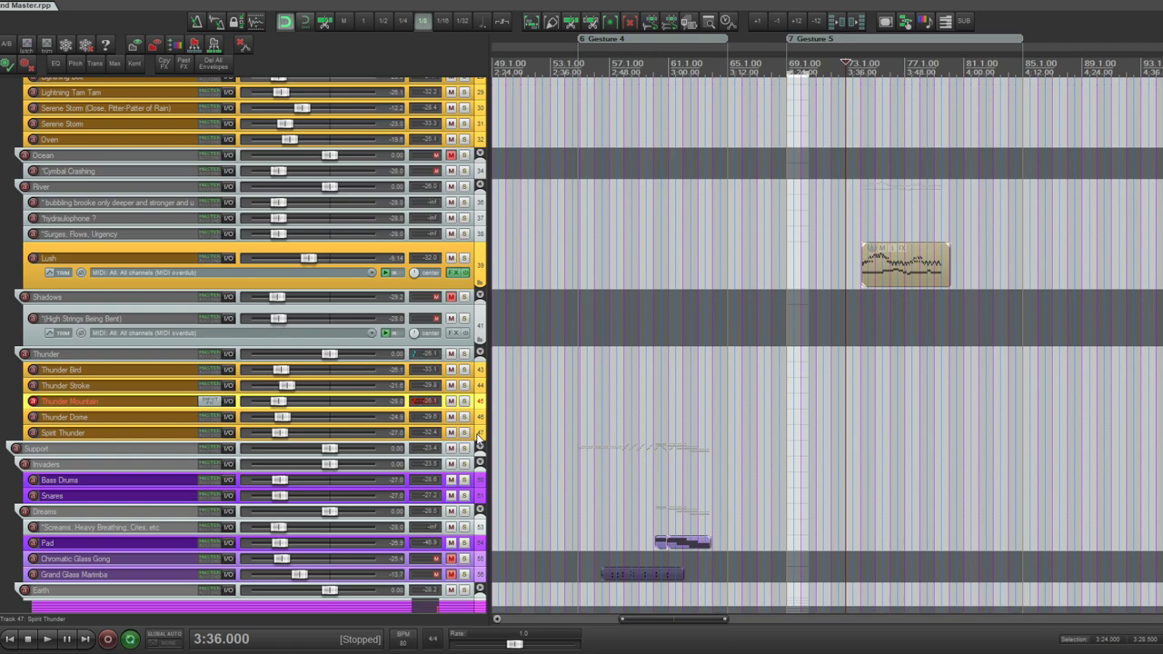
key(Down)
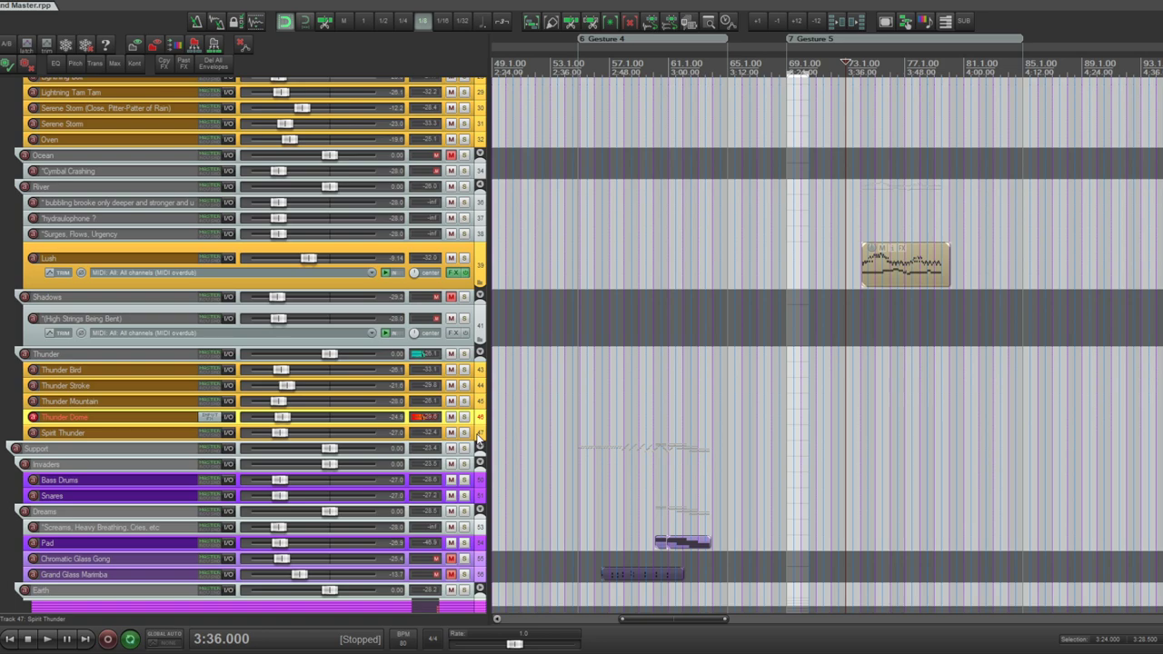
key(Down)
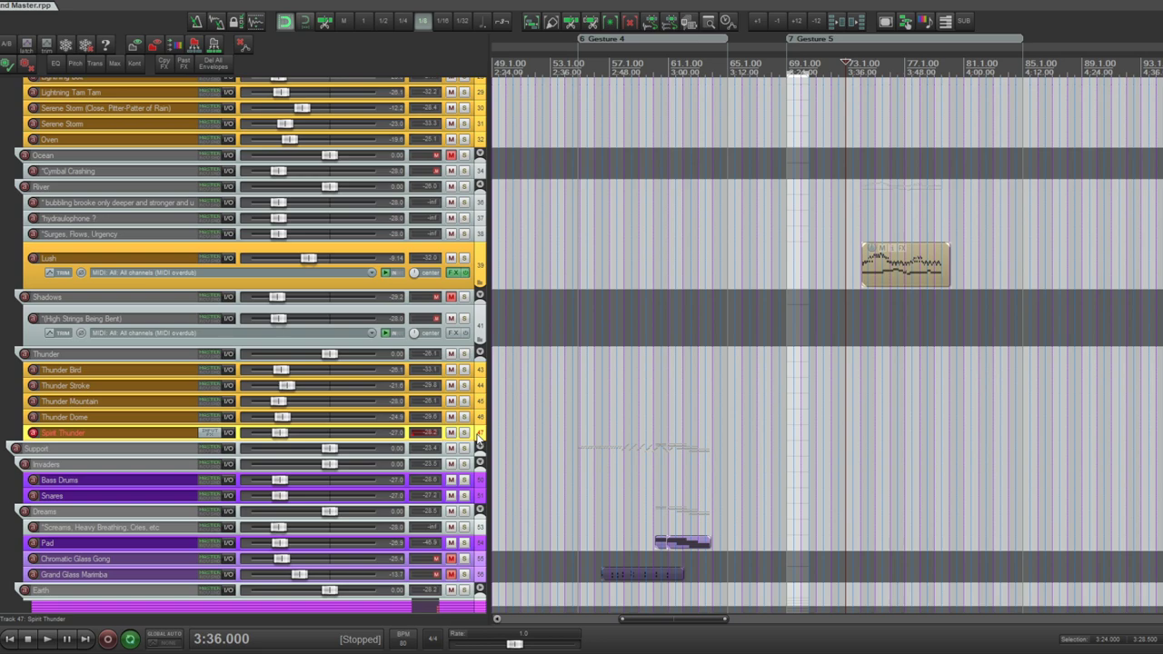
ctrl+click(481, 373)
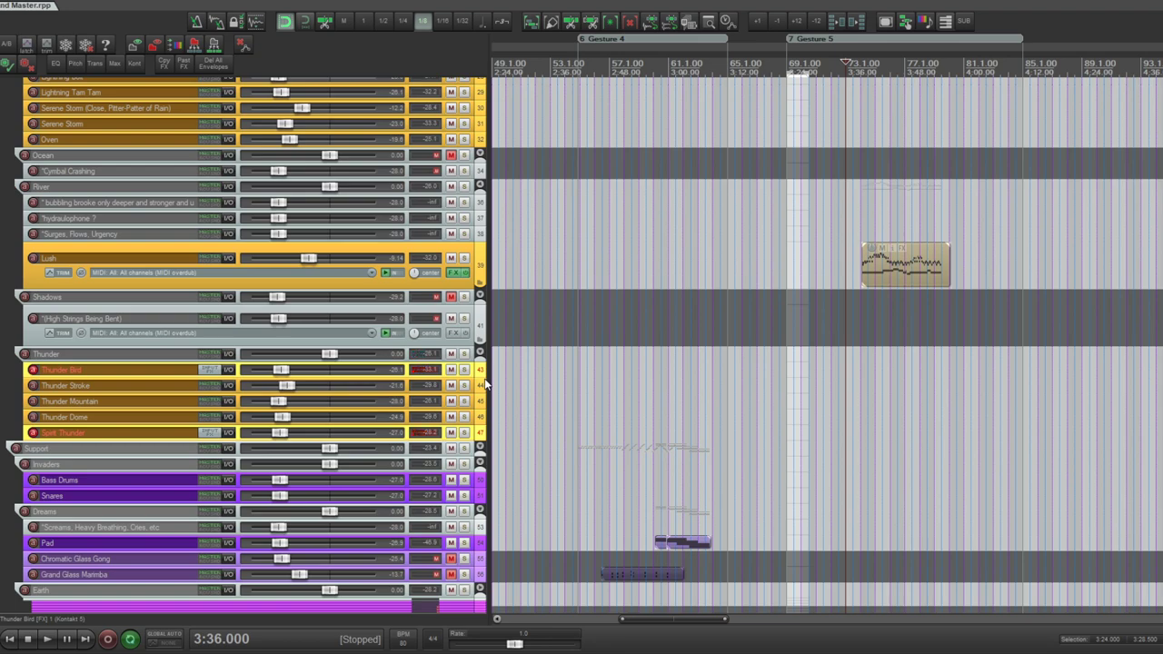
click(506, 386)
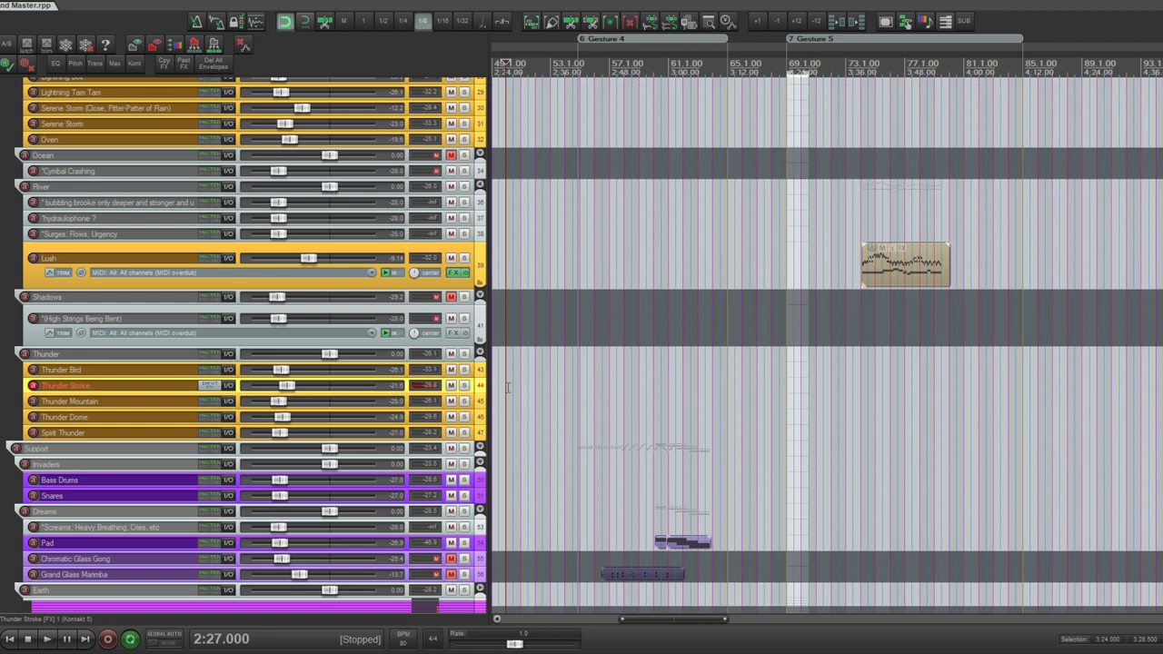
- Rename the Spirit Thunder track as "Spirit Thunder *(Good but Too Creepy)"
double_click(153, 433)
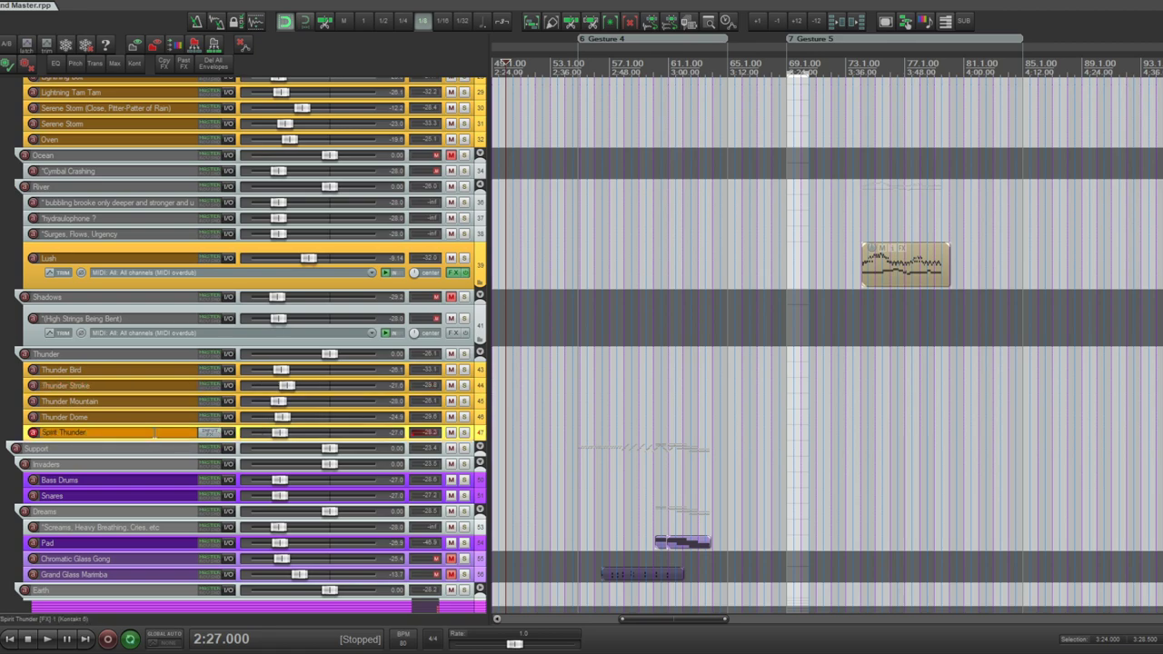
text(Too)
text(-Creepy))
text(Good but)
- Add a placeholder track named "*Something Airy" to the Thunder folder, between Thunder Dome and Spirit Thunder
key(ctrl+t)
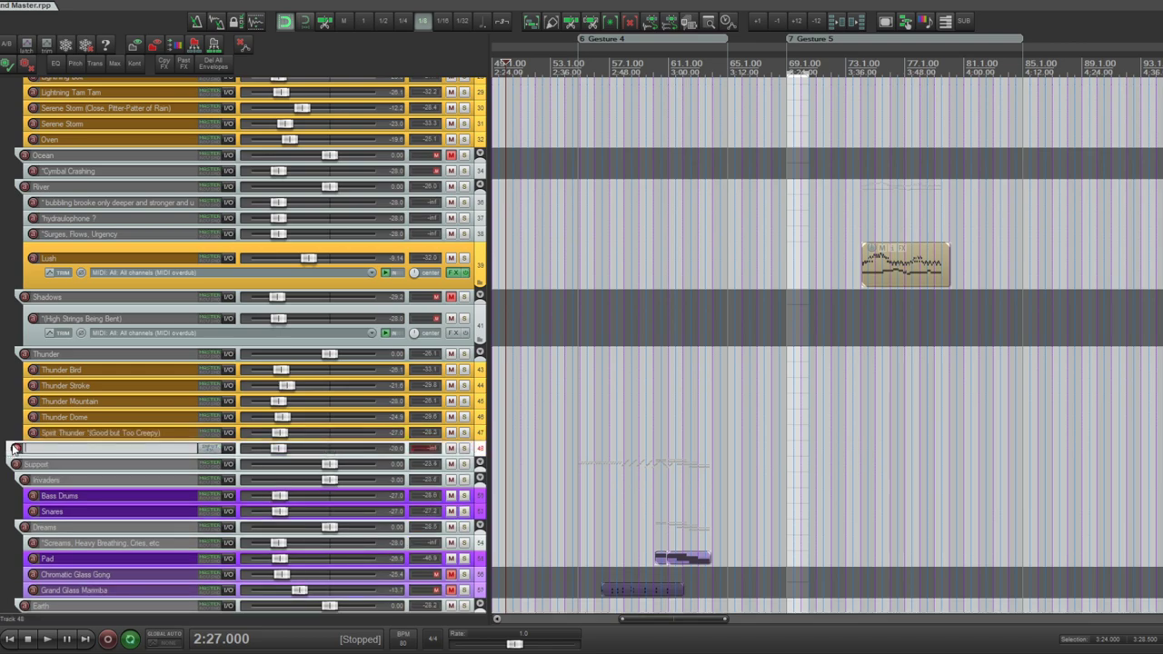
click(15, 447)
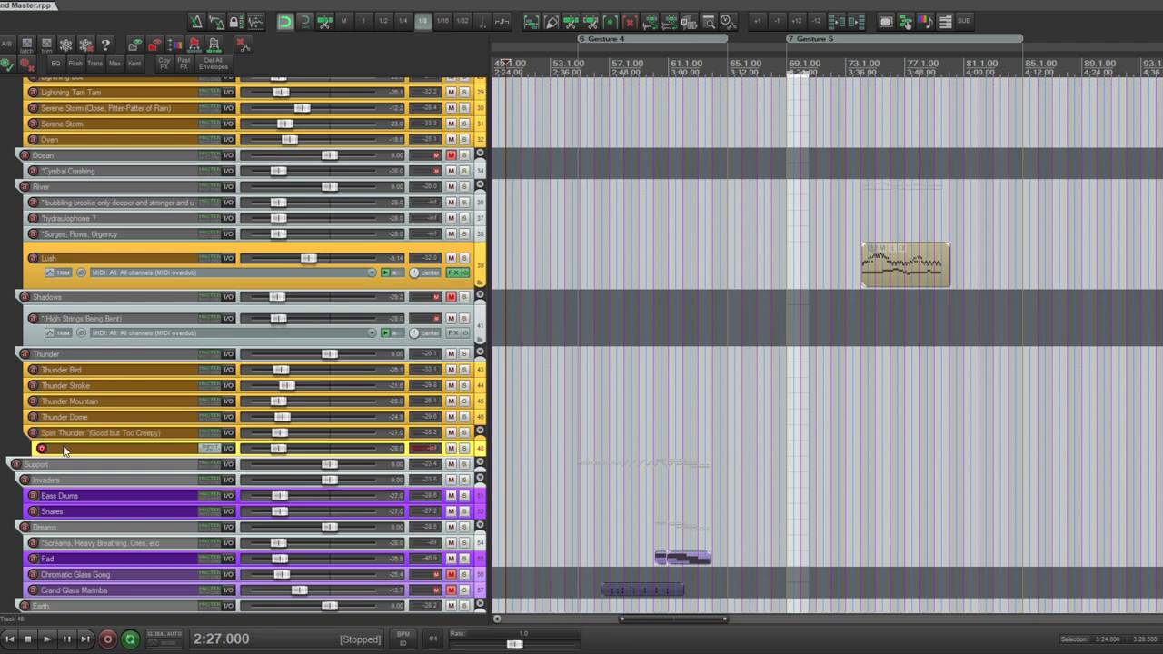
drag(74, 448, 71, 423)
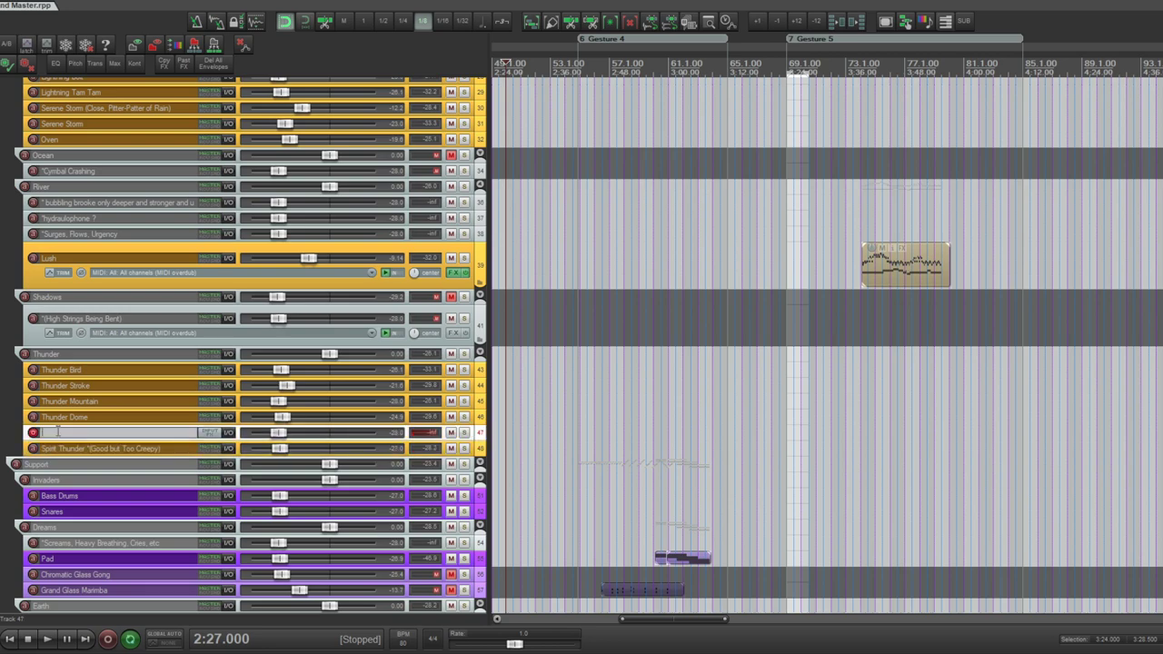
key(BackSpace)
text(ng Airy)
key(Return)
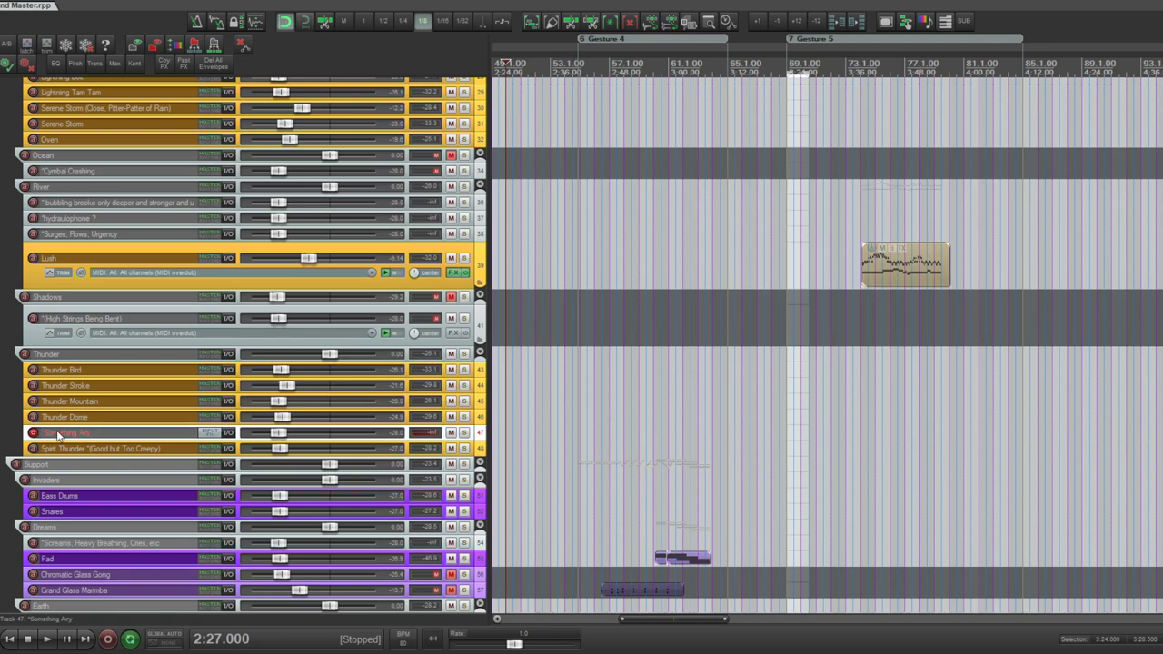
- Duplicate the *Something Airy track and name the copy "*Something Human"
key(ctrl+alt+d)
double_click(109, 447)
text(Human)
key(Return)
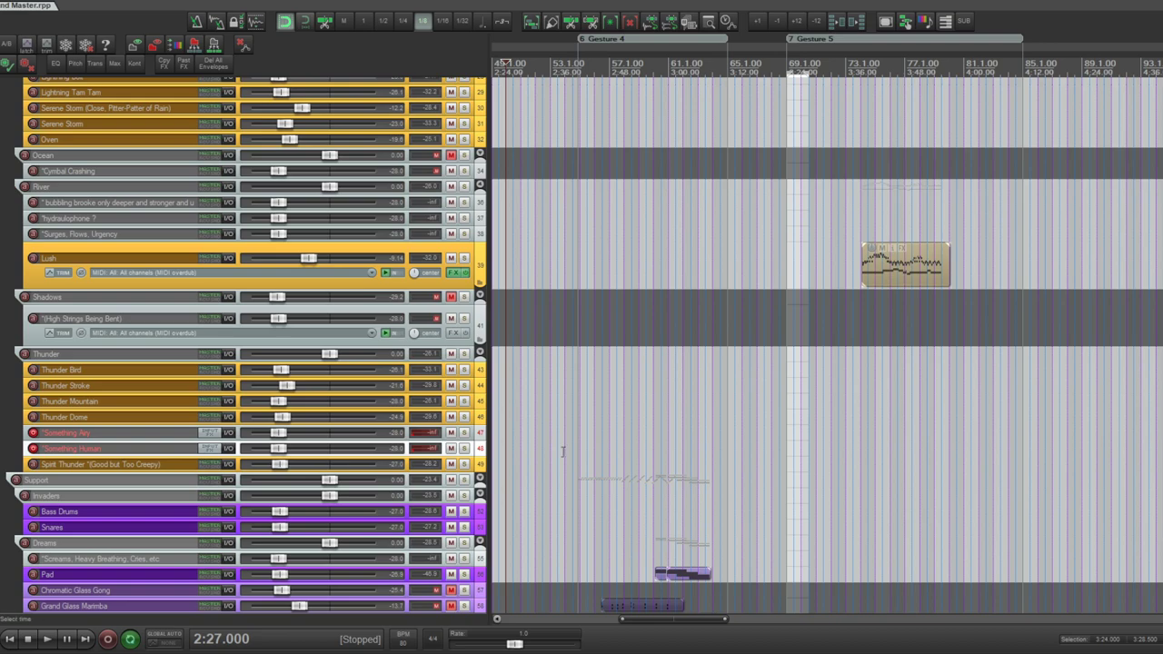
- Extend the *Something Airy track's name to "*Something Airy (Action)"
double_click(109, 433)
text((Action) not Pa)
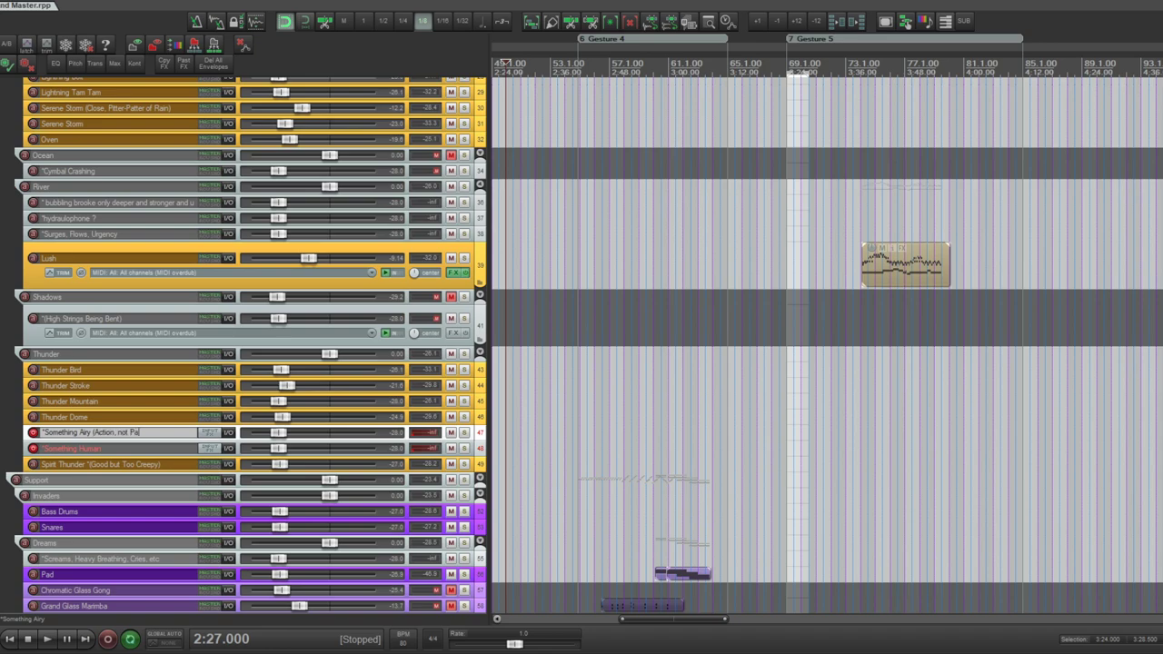
key(BackSpace)
key(BackSpace)
key(BackSpace)
key(BackSpace)
key(BackSpace)
key(BackSpace)
key(Return)
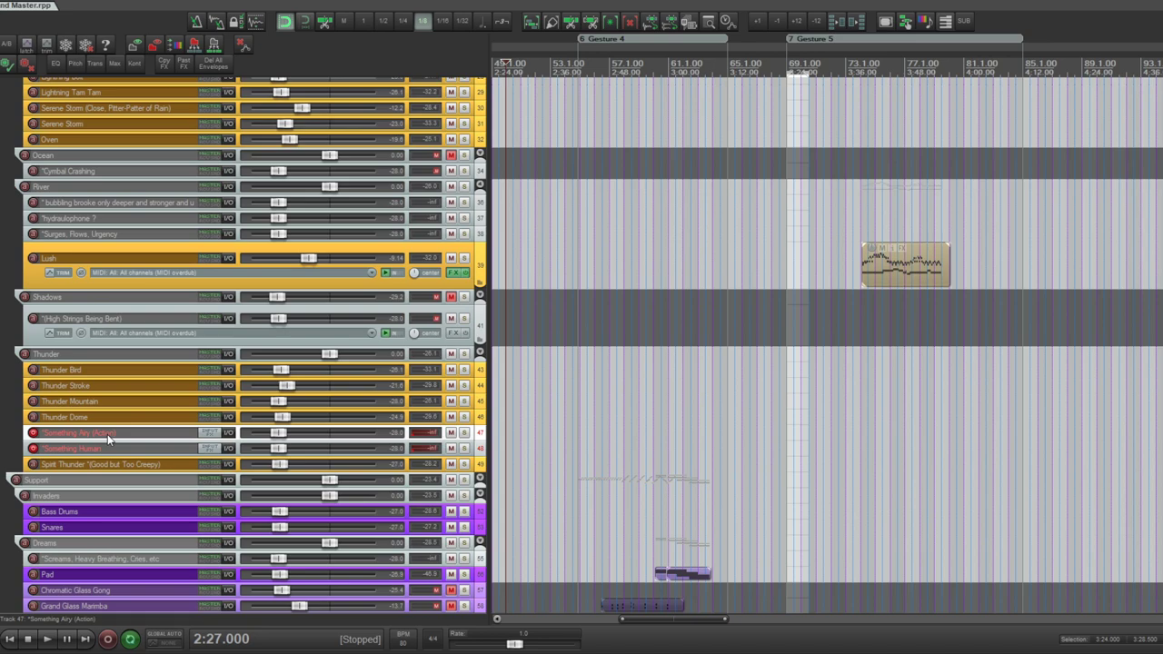
- Insert a placeholder track named "*Something Firy & Passionate" between the Airy and Human placeholders
key(ctrl+t)
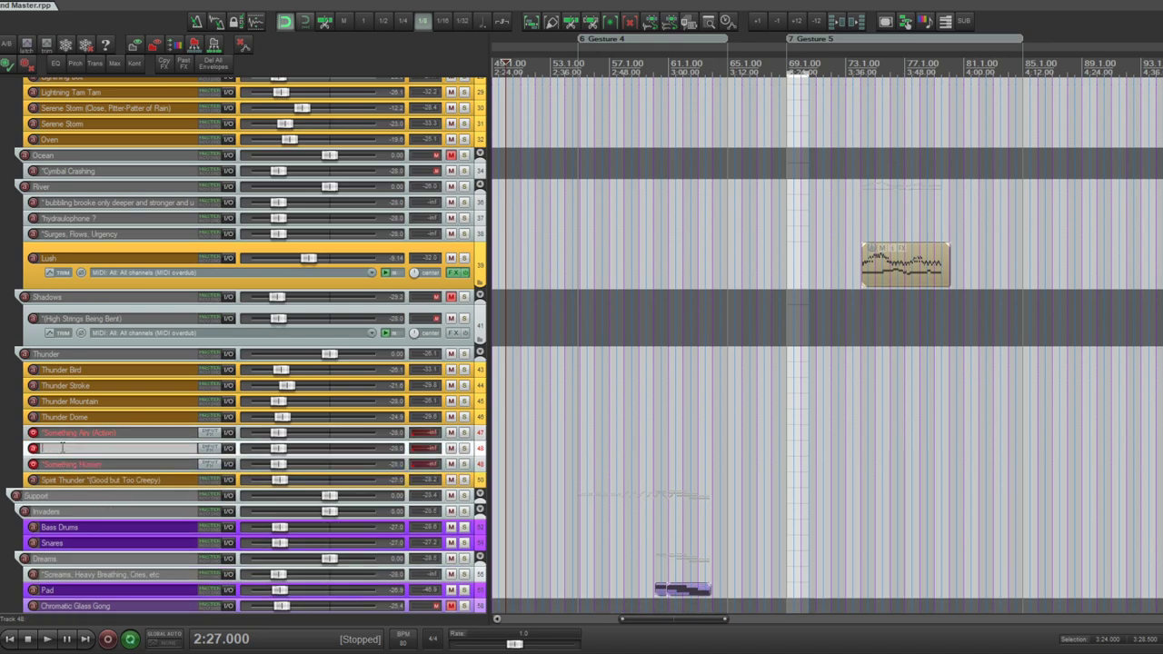
text(*Something Firy & Passionate)
key(Return)
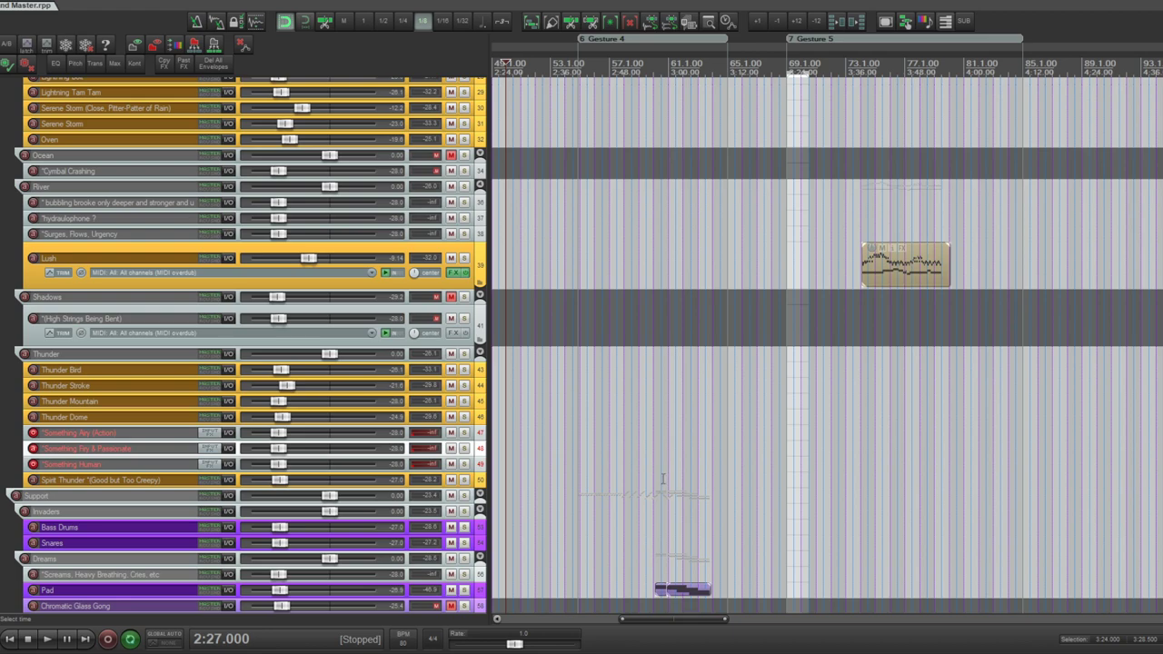
- Rename the Airy placeholder track as "*Something Airy (Action, Muted Brass?)"
click(126, 433)
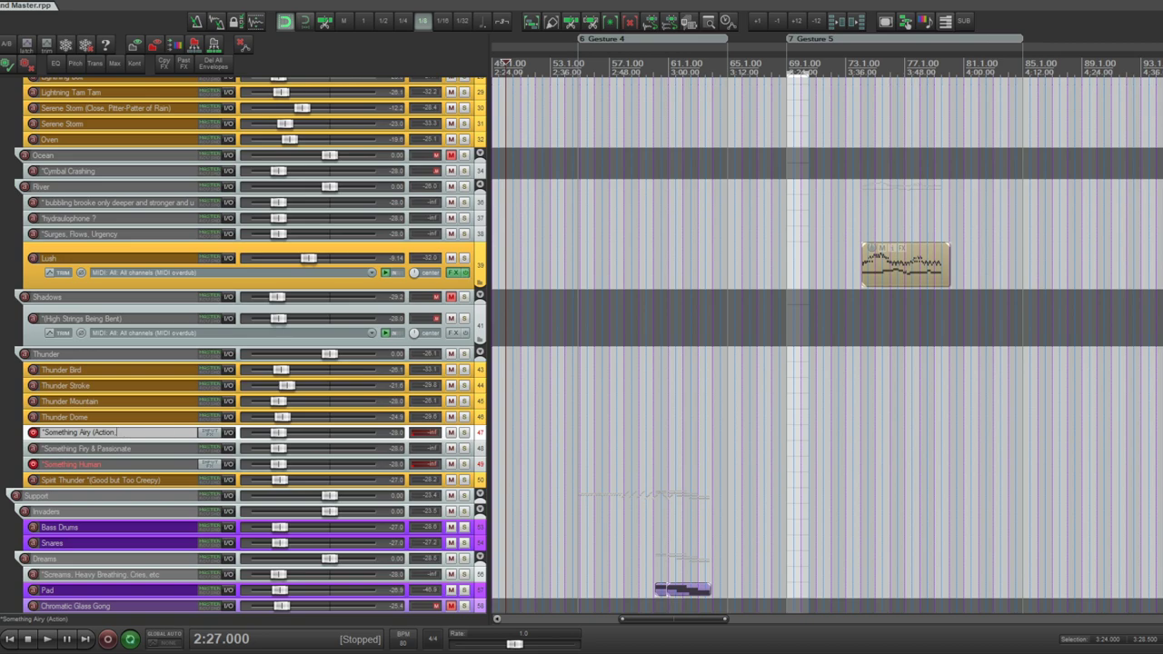
text(, Muted Brass?)
key(Return)
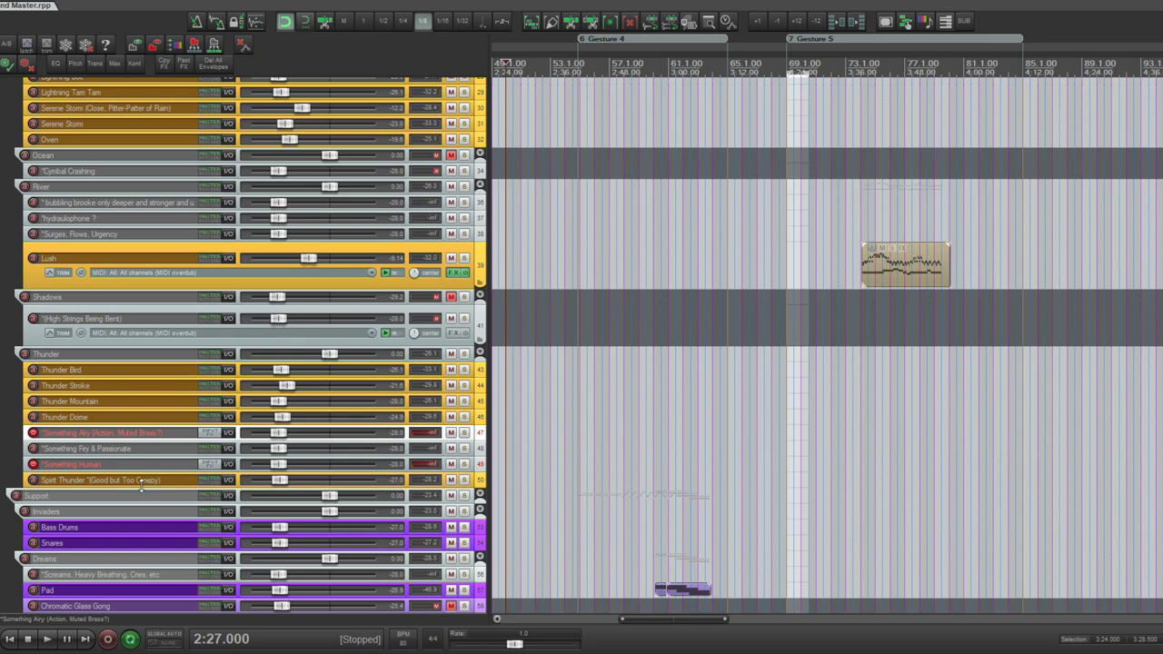
- Make the Spirit Thunder track slightly taller and add a placeholder track named "*Bells (Strident, not Tinkly)" below *Something Human
drag(140, 487, 137, 496)
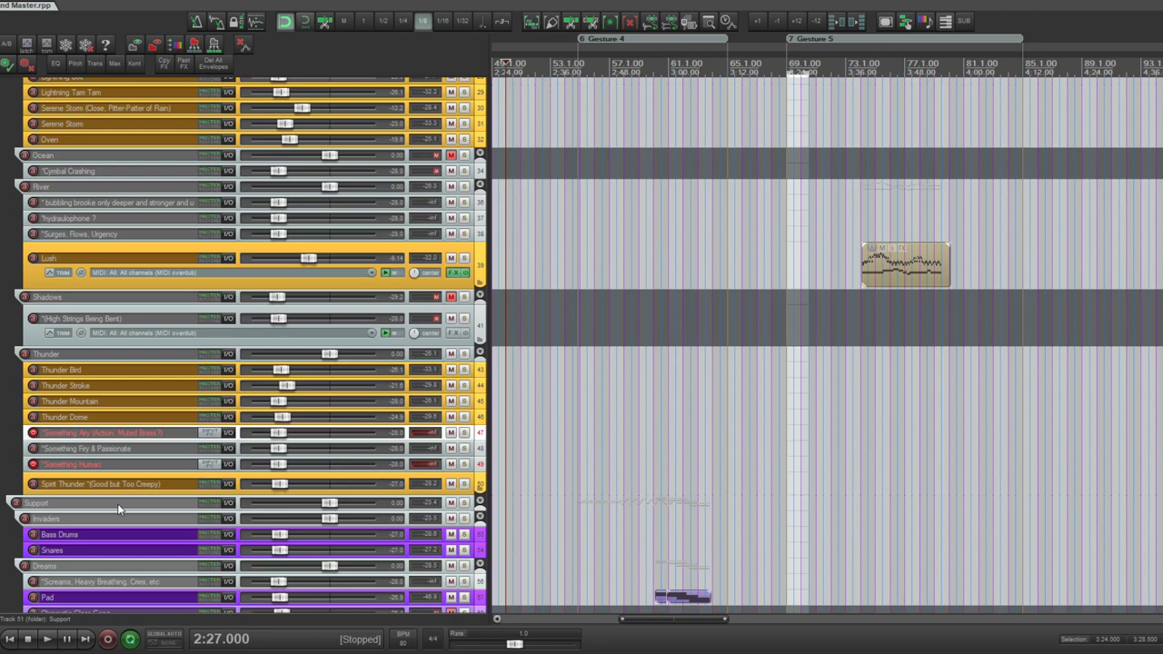
click(117, 504)
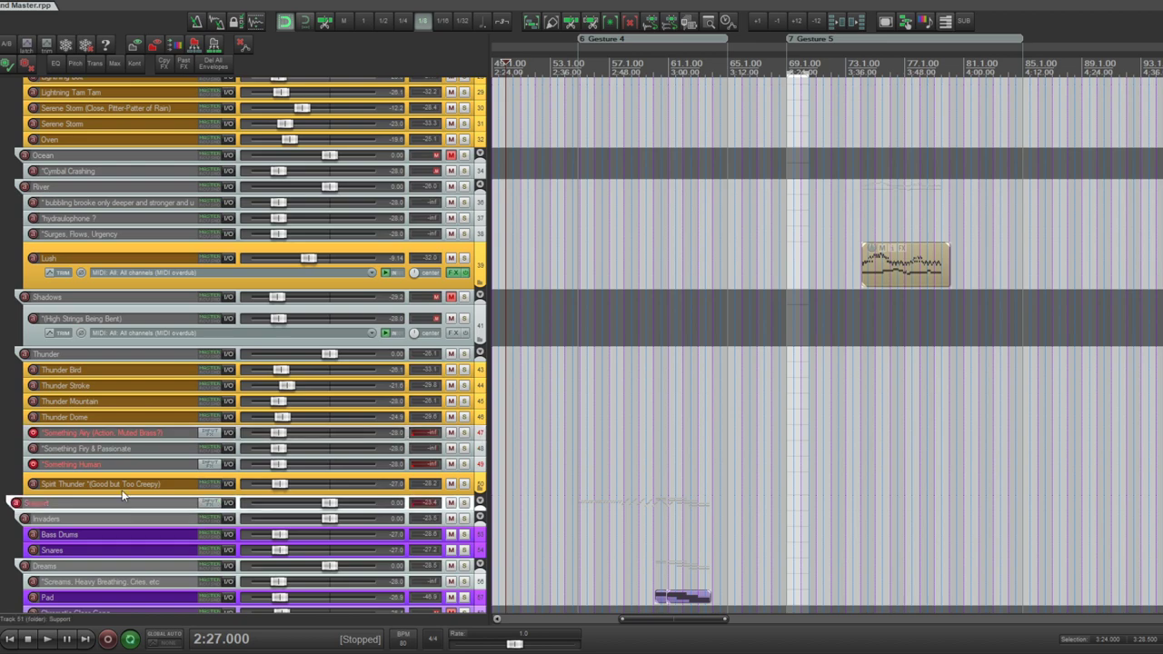
click(147, 467)
key(ctrl+t)
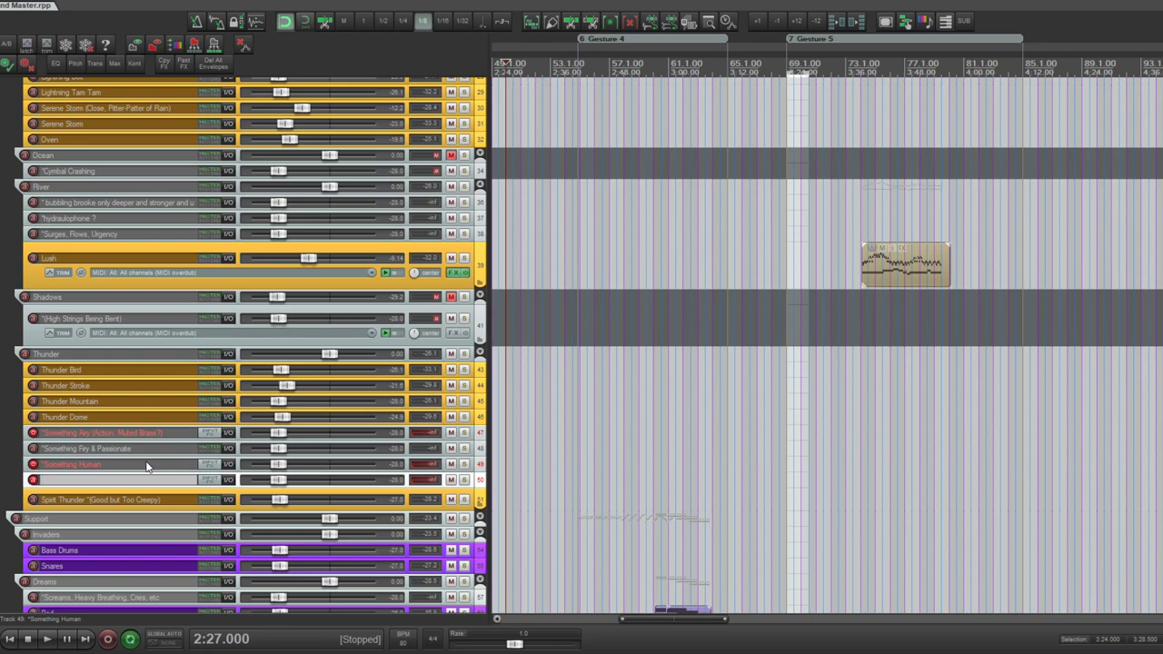
text(*Bells)
text( (Strident, not)
text( Tic)
click(108, 479)
text(r)
key(BackSpace)
key(Right)
key(Delete)
text(n)
click(498, 504)
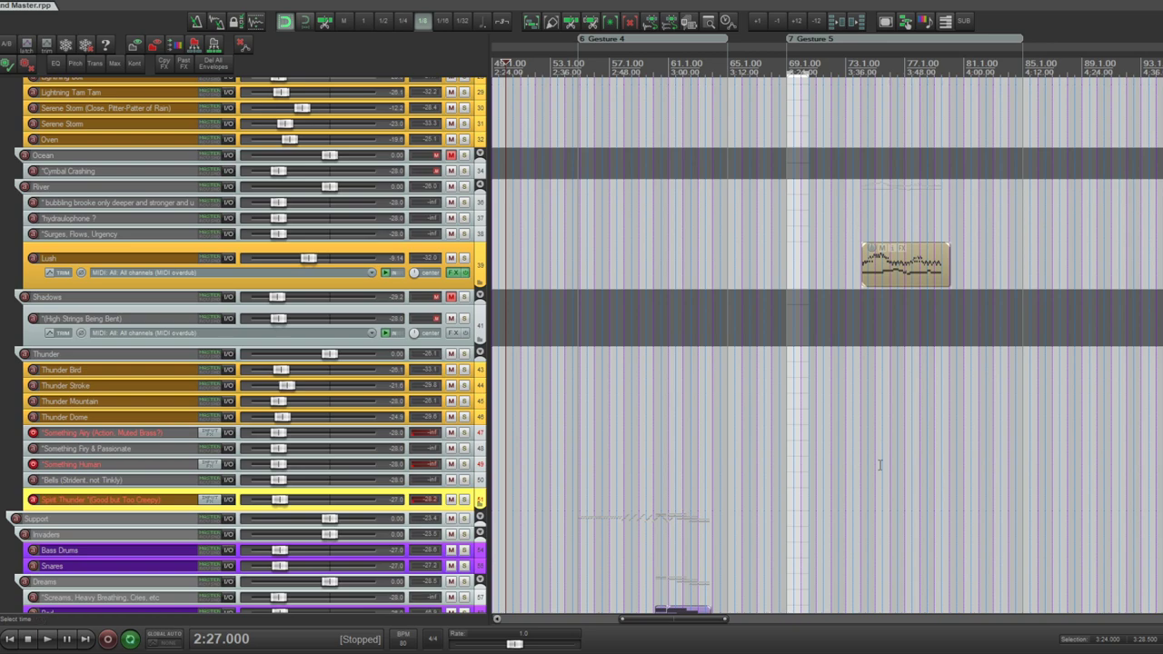
- Add a placeholder track named "*Drumming on Hollow Log" below the Bells placeholder in the Thunder folder
scroll(600, 442, down, 3)
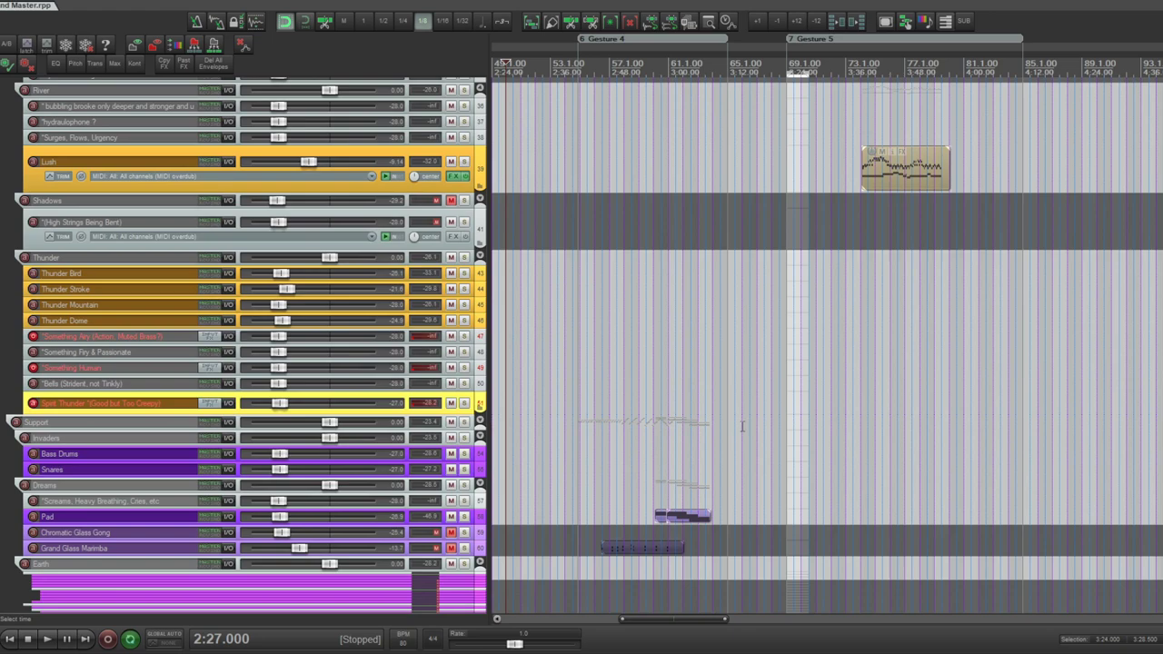
click(481, 383)
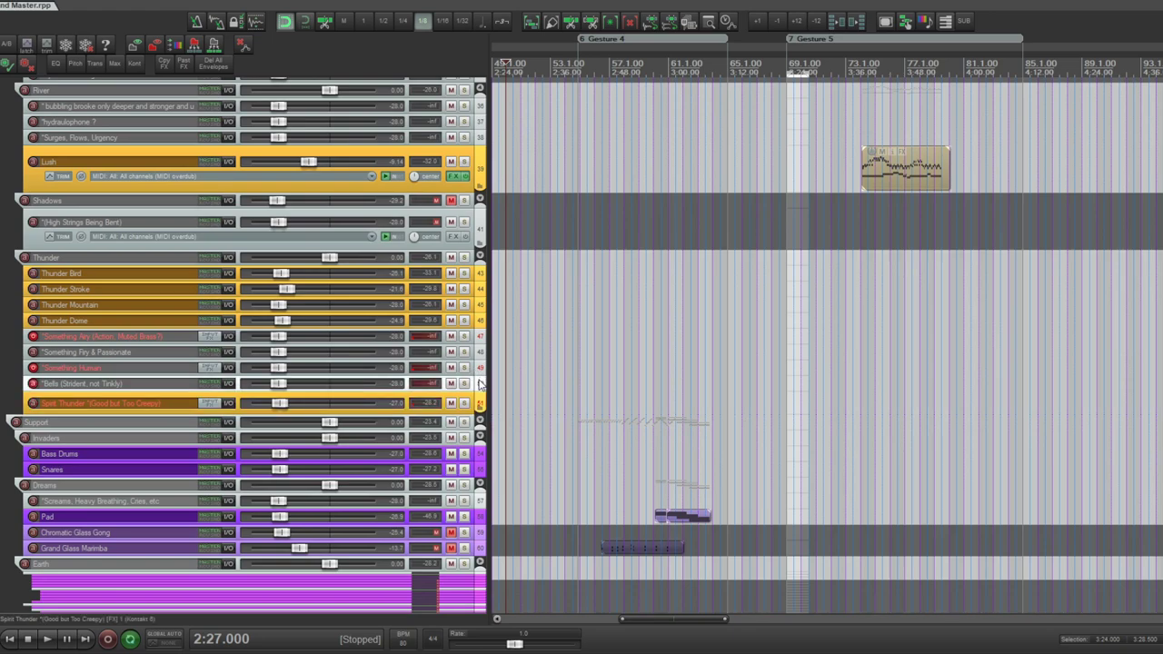
key(ctrl+t)
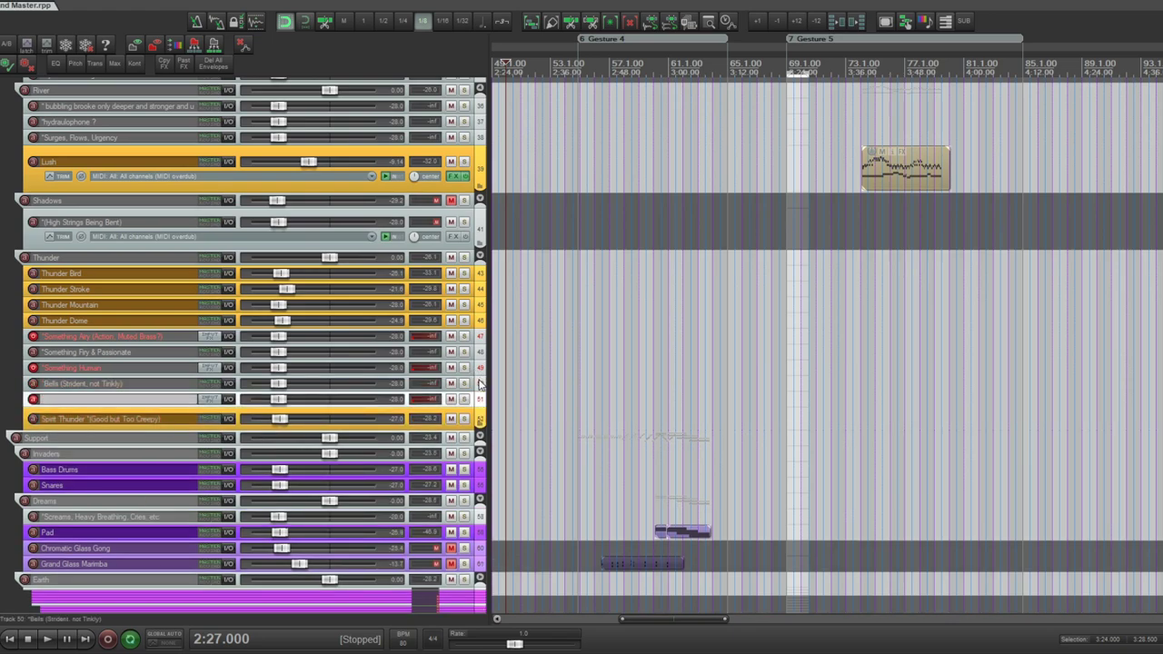
text(*Drumming on Hollow Log)
key(Return)
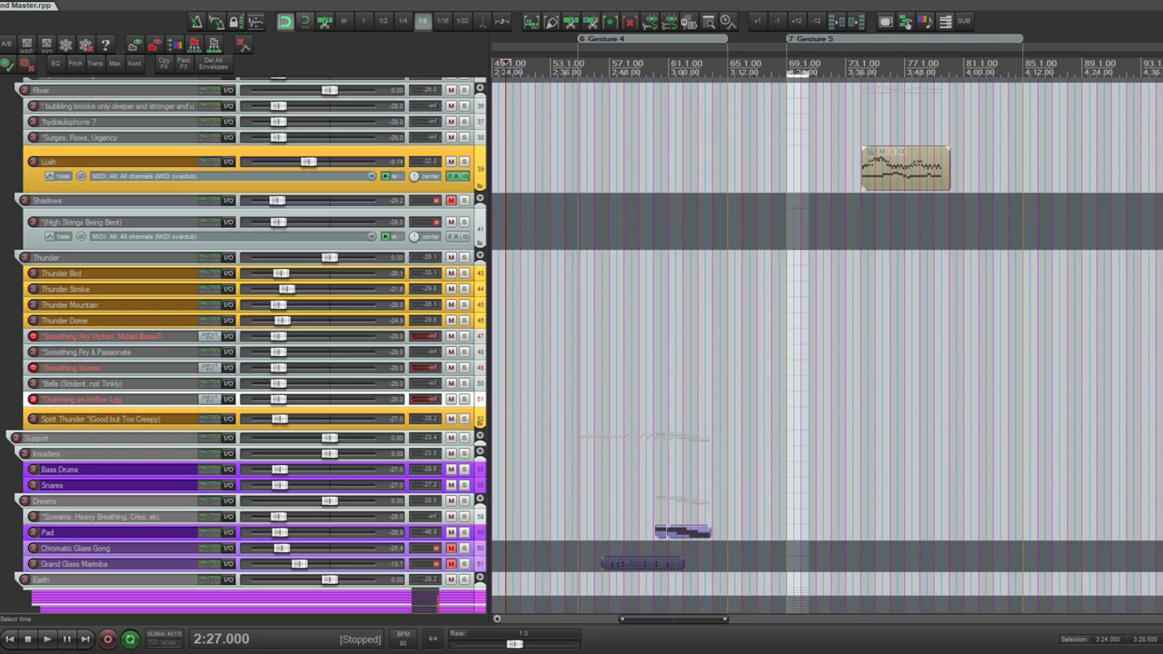
- Move Log Drums 1, Log Drums 2 and Log Drum 3 from African Unpitched Percussion into the Thunder folder, directly below Thunder Dome
scroll(505, 62, down, 15)
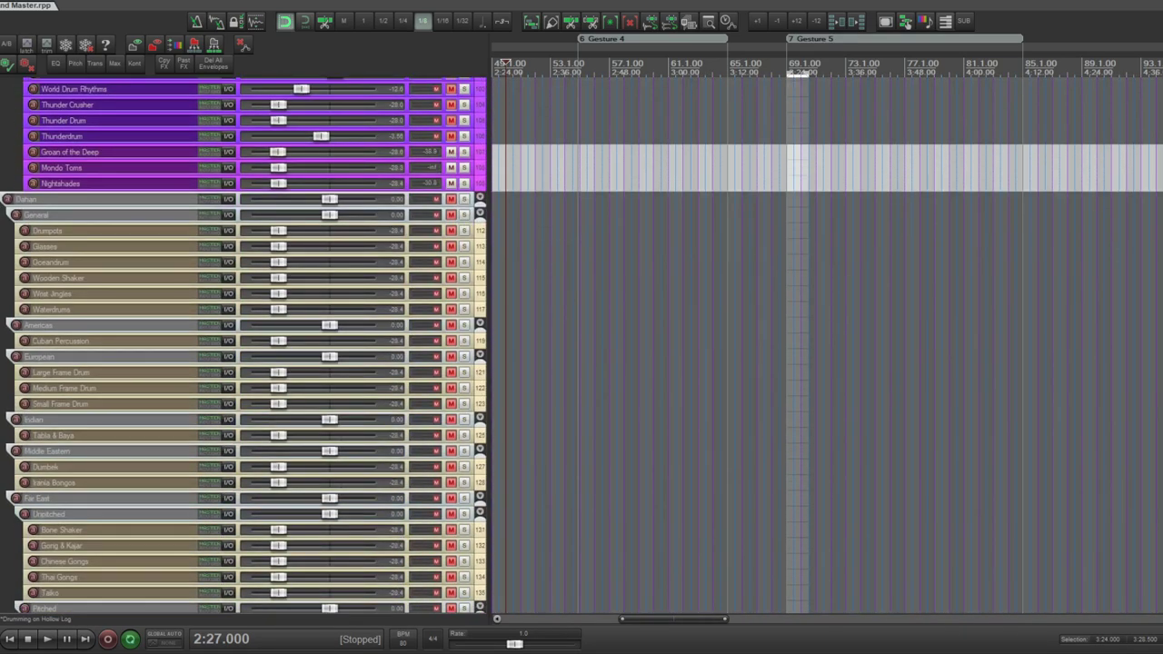
scroll(505, 62, down, 8)
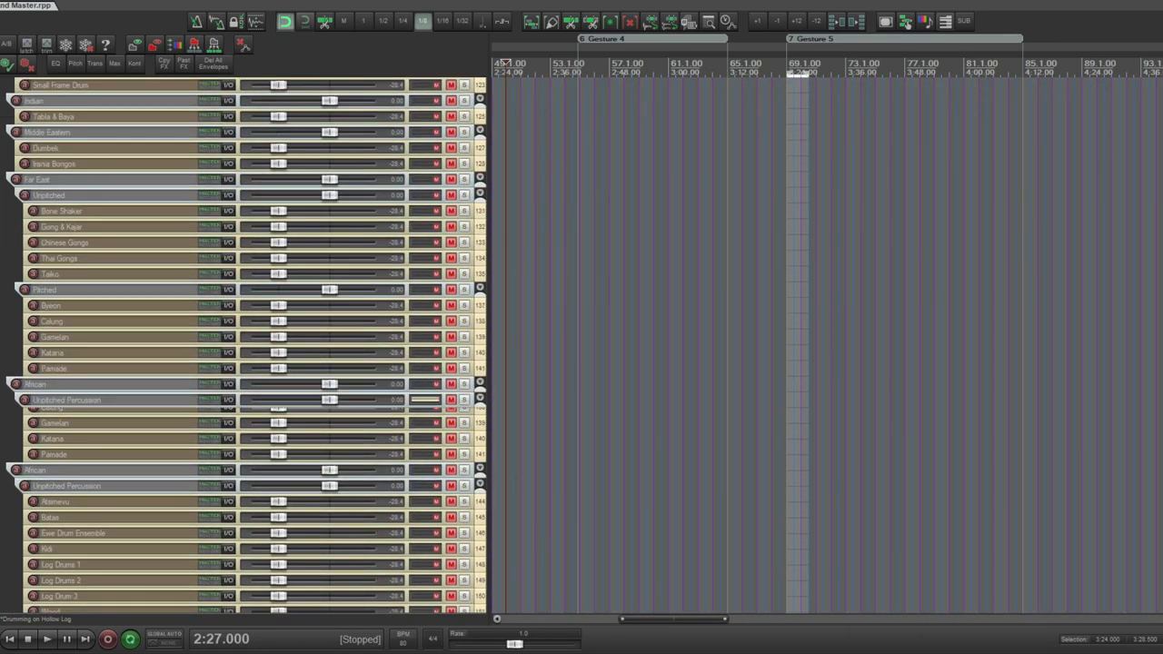
scroll(505, 62, down, 4)
click(109, 374)
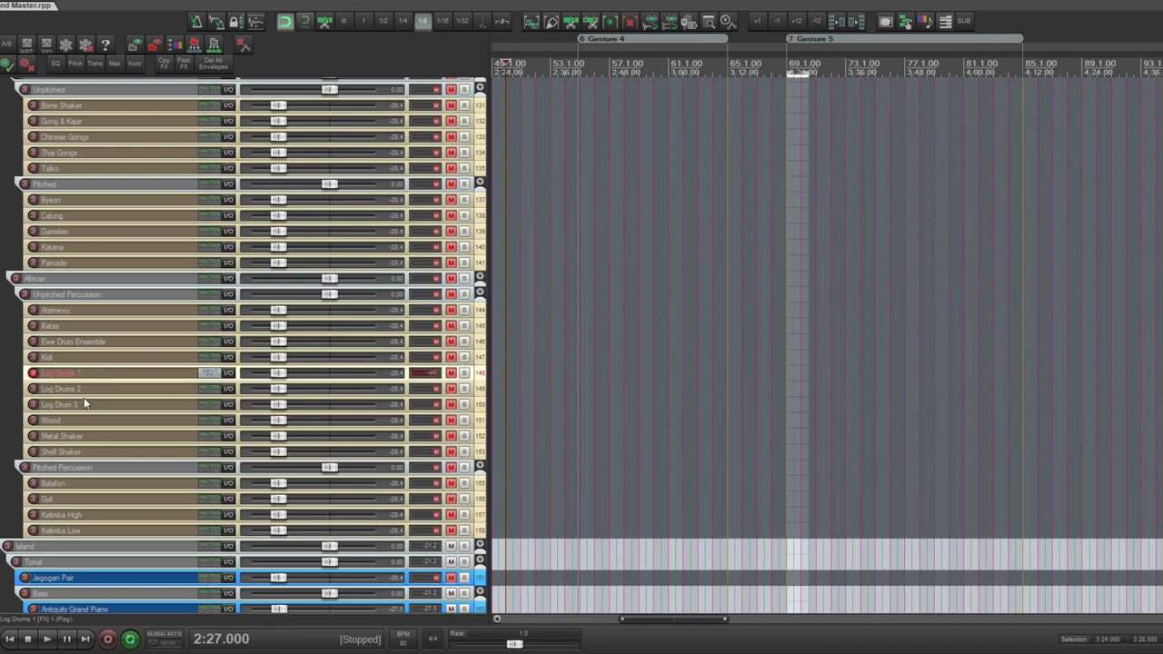
click(85, 404)
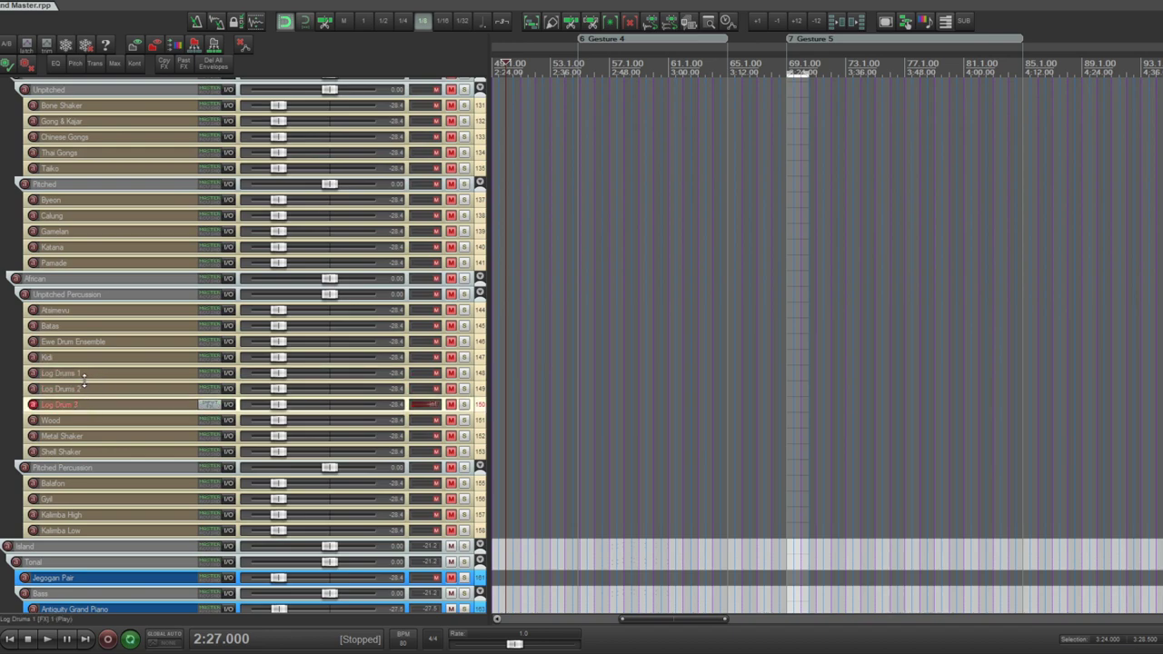
ctrl+click(85, 385)
ctrl+click(107, 372)
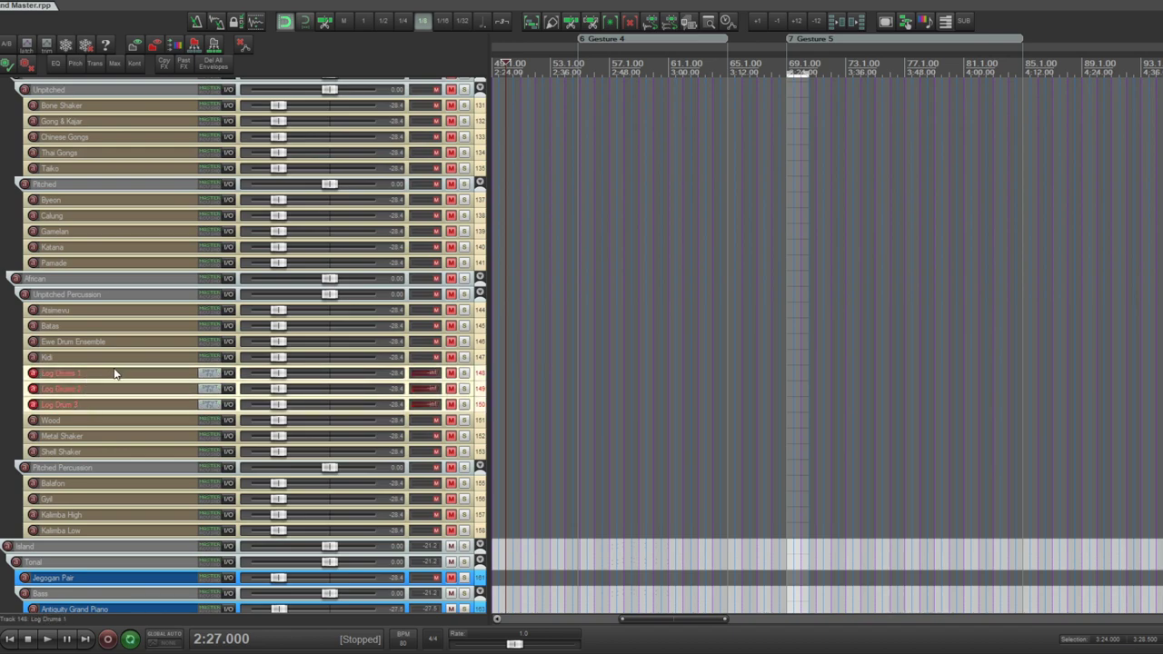
scroll(114, 372, up, 3)
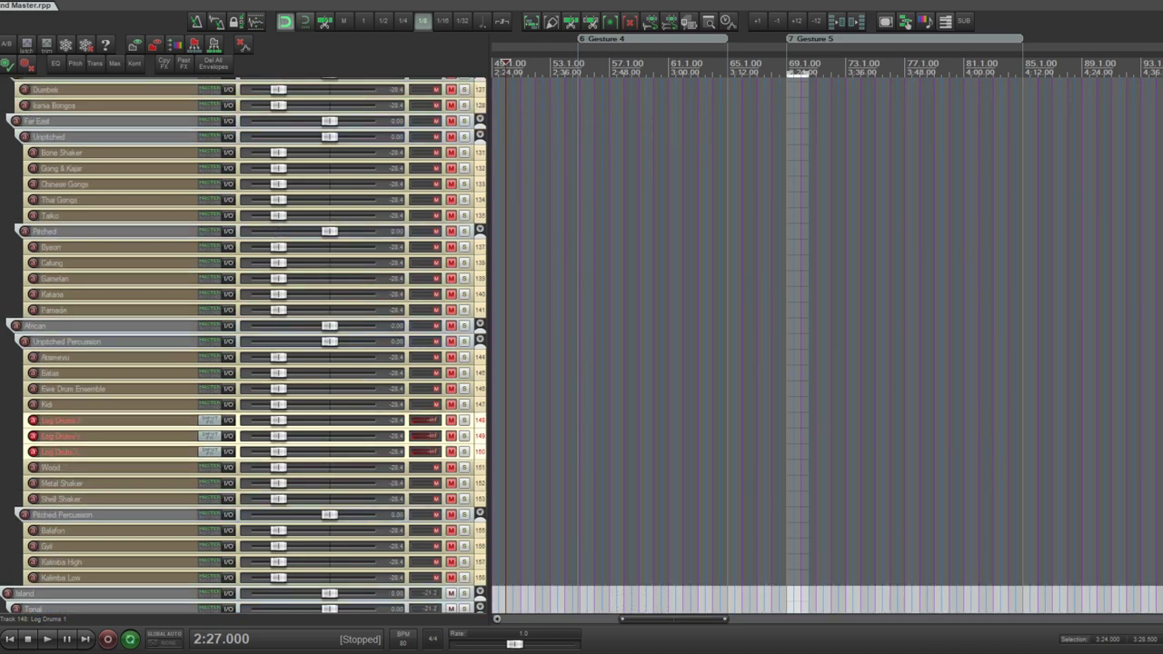
scroll(115, 373, up, 4)
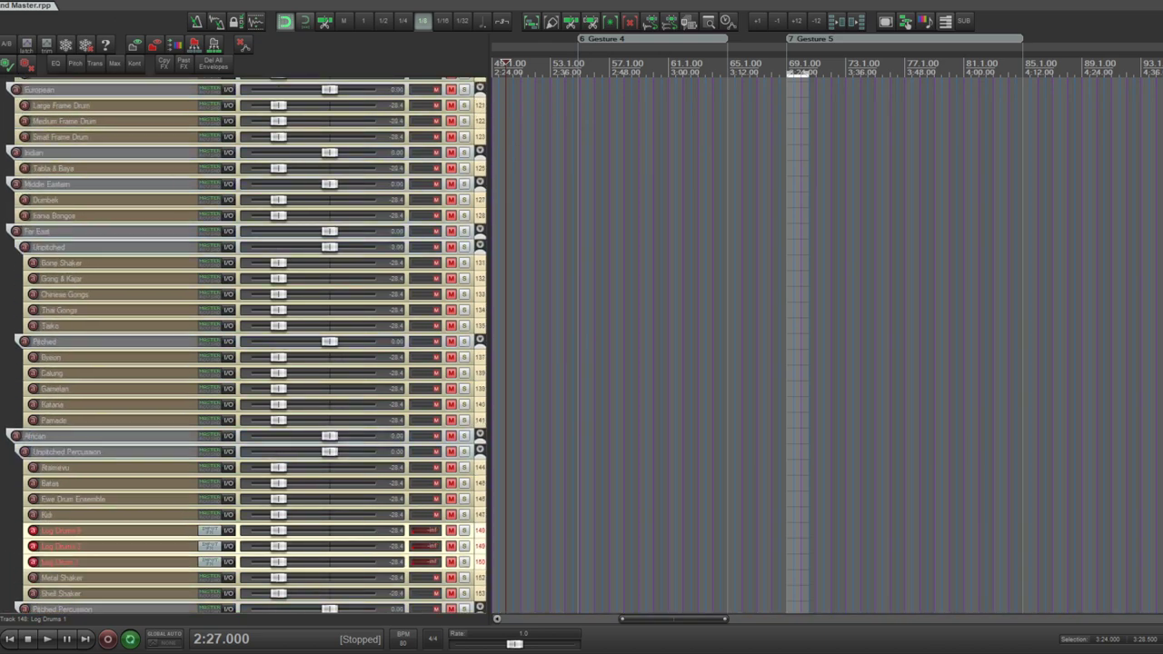
scroll(114, 373, up, 5)
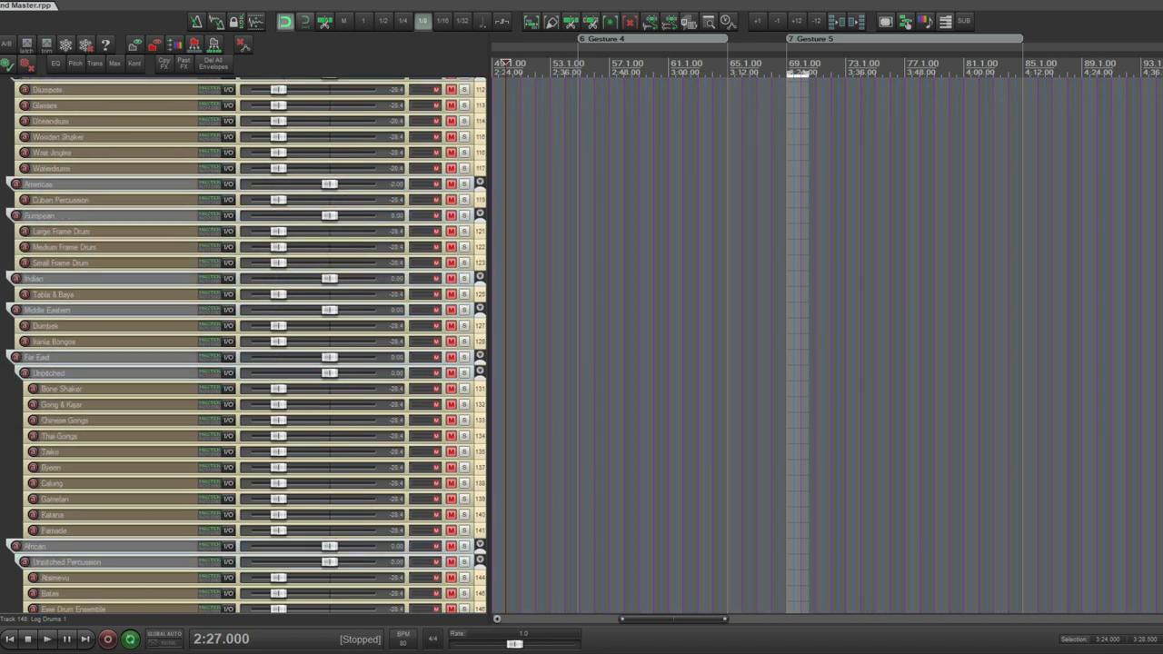
scroll(114, 373, up, 5)
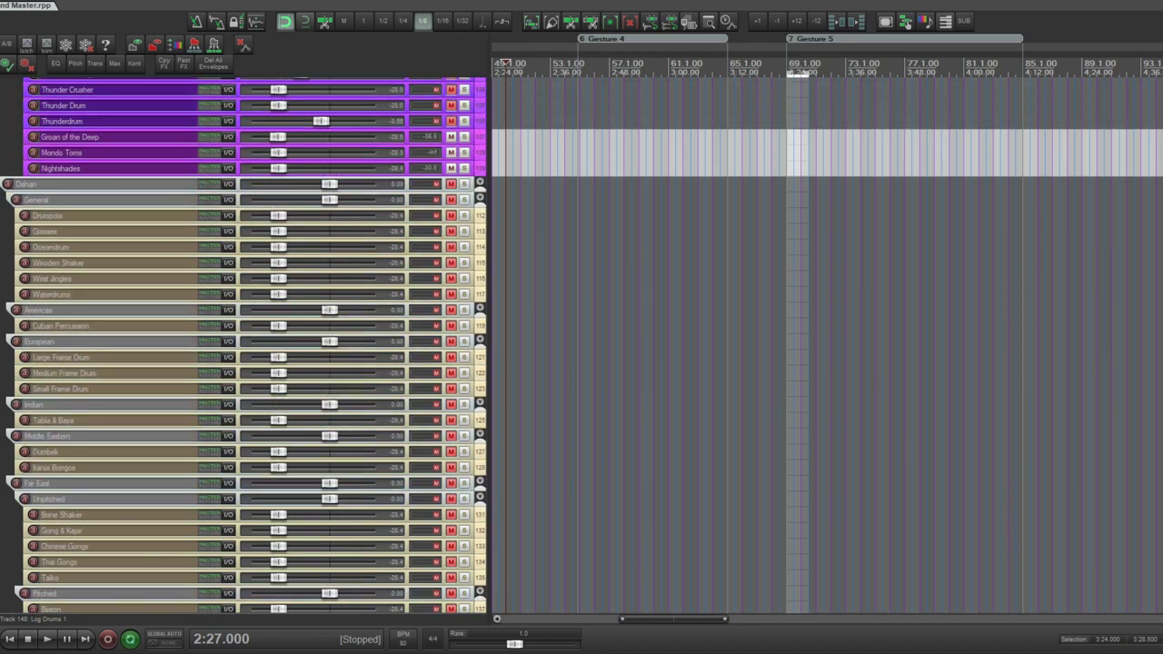
scroll(115, 373, up, 5)
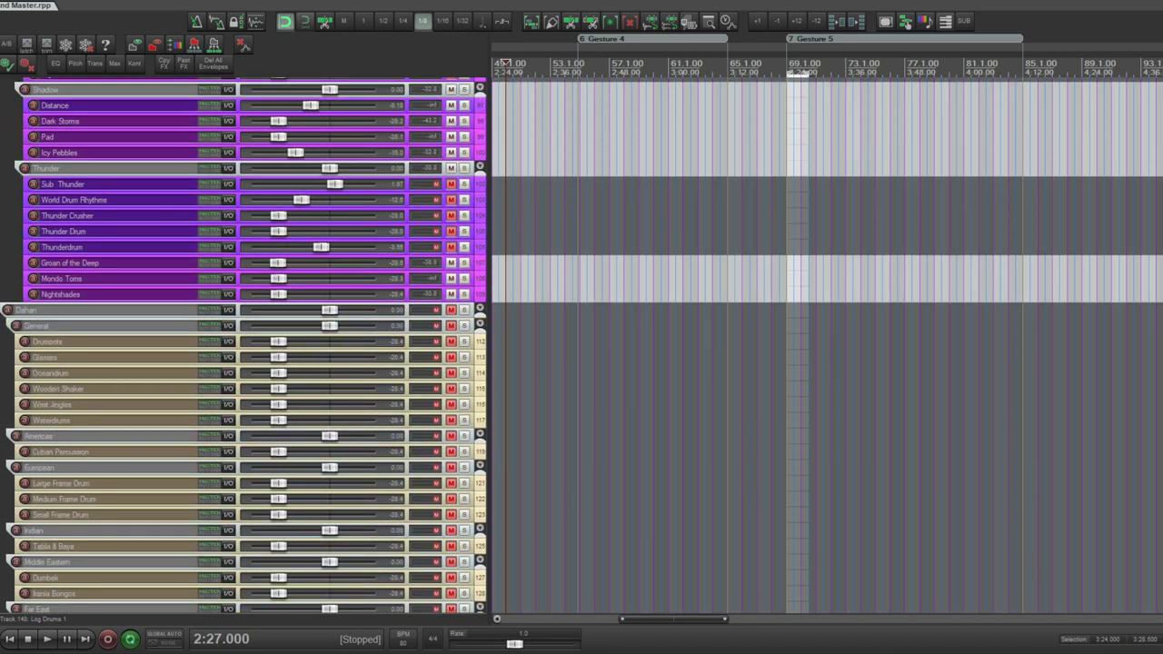
scroll(115, 372, up, 5)
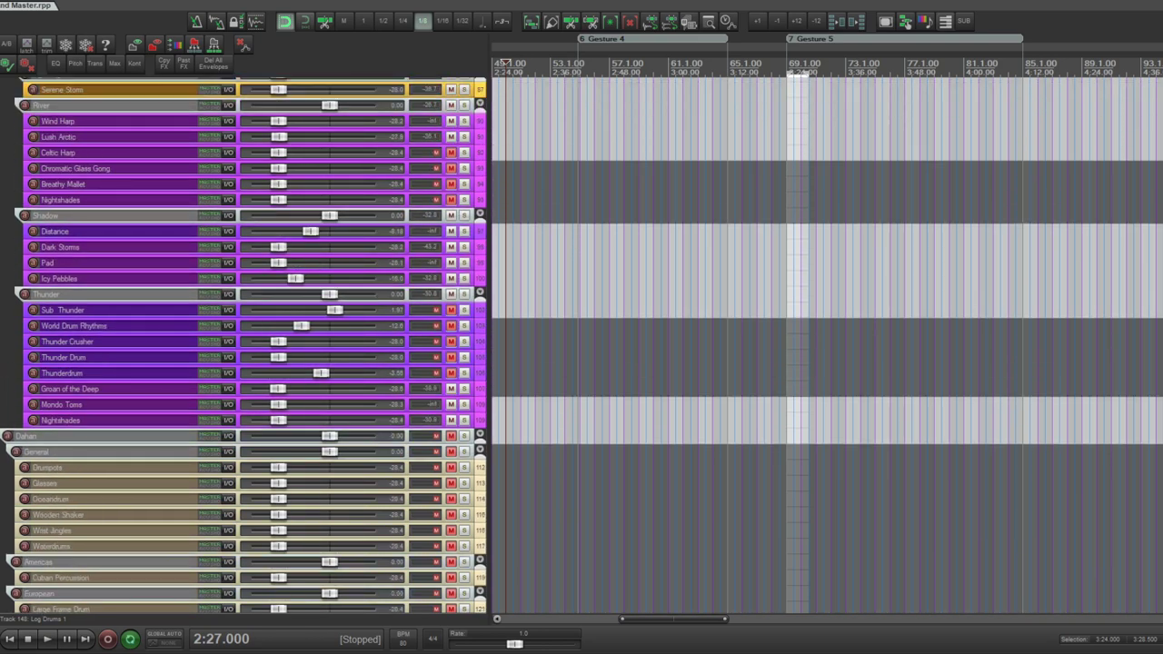
scroll(114, 372, up, 5)
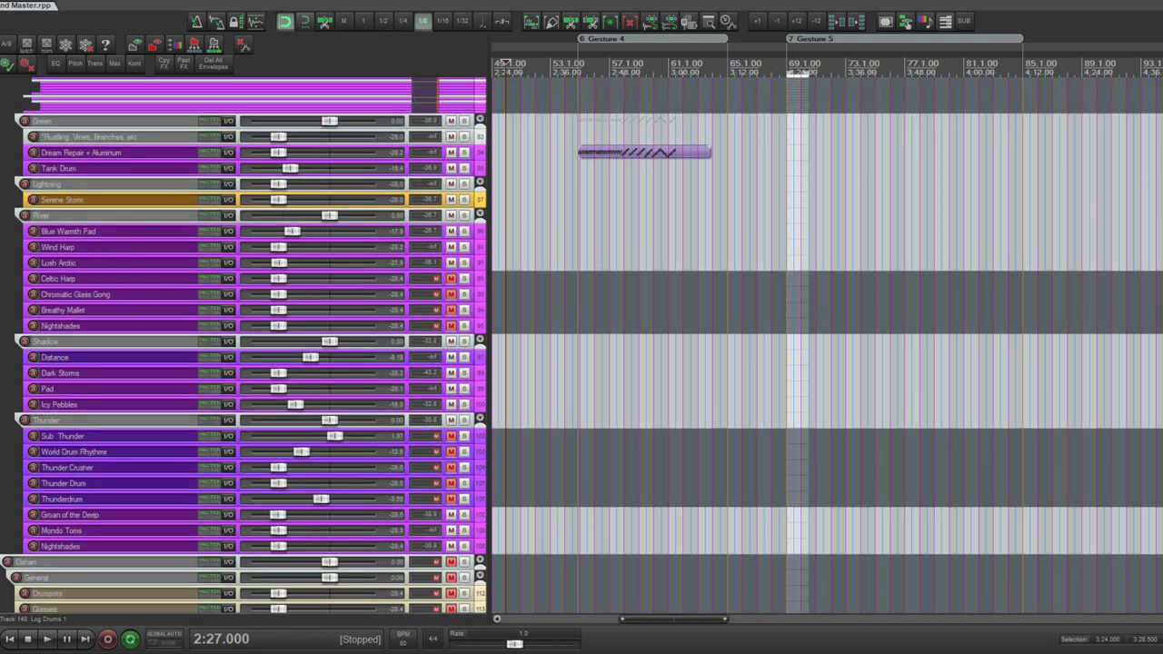
scroll(114, 372, up, 4)
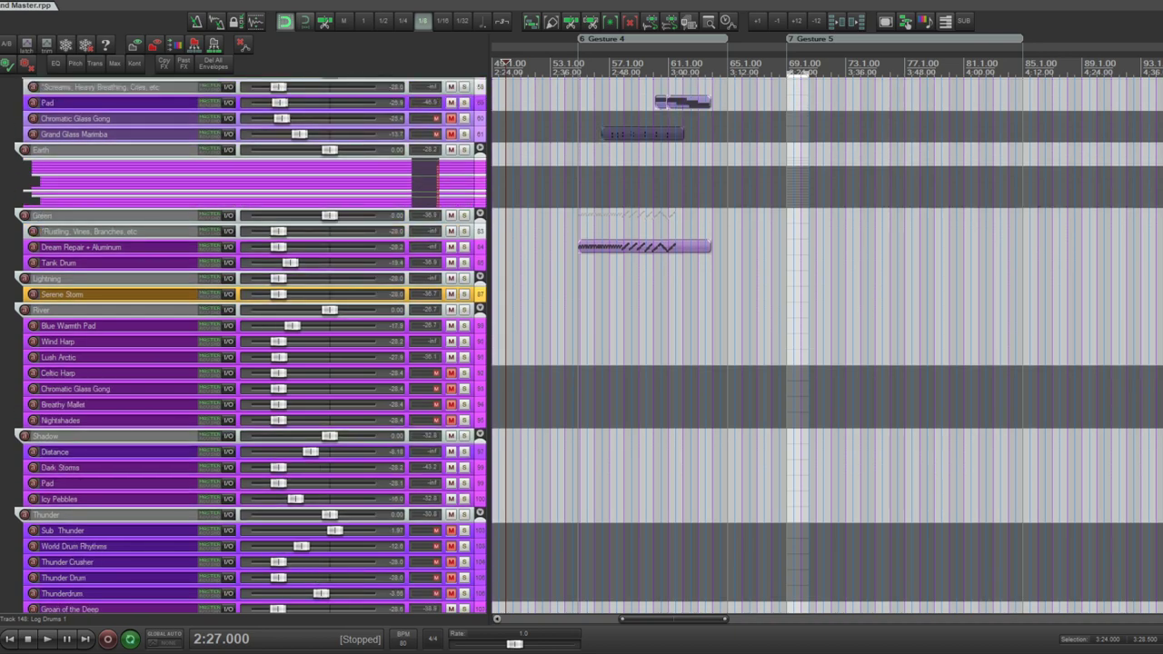
scroll(115, 373, up, 4)
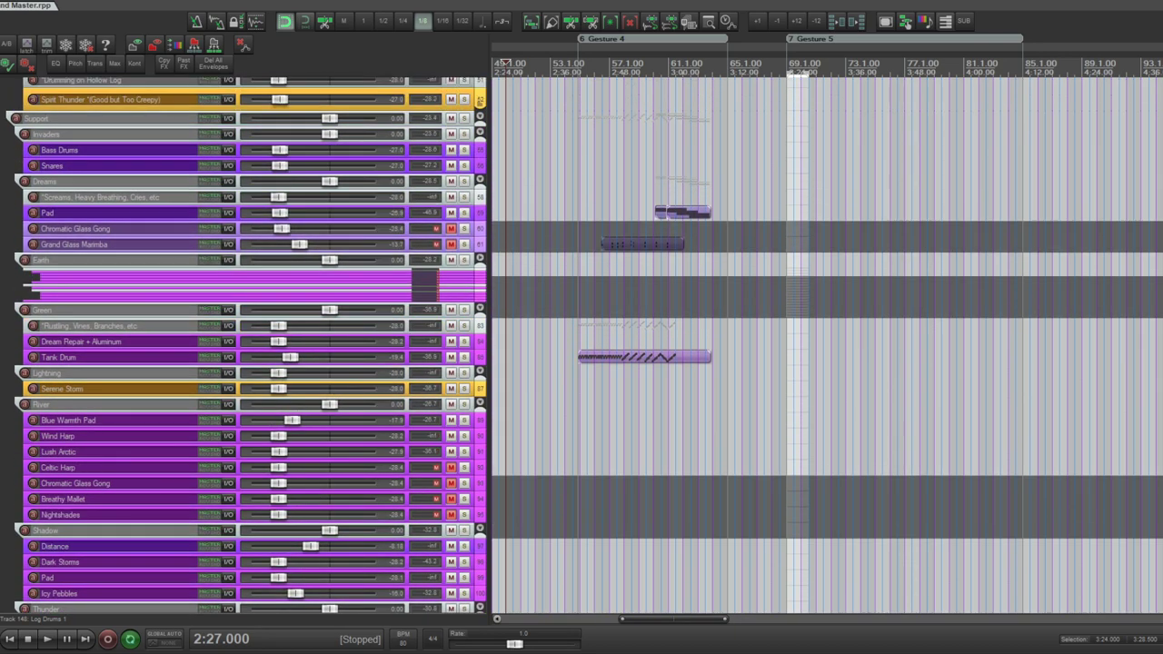
scroll(115, 372, up, 4)
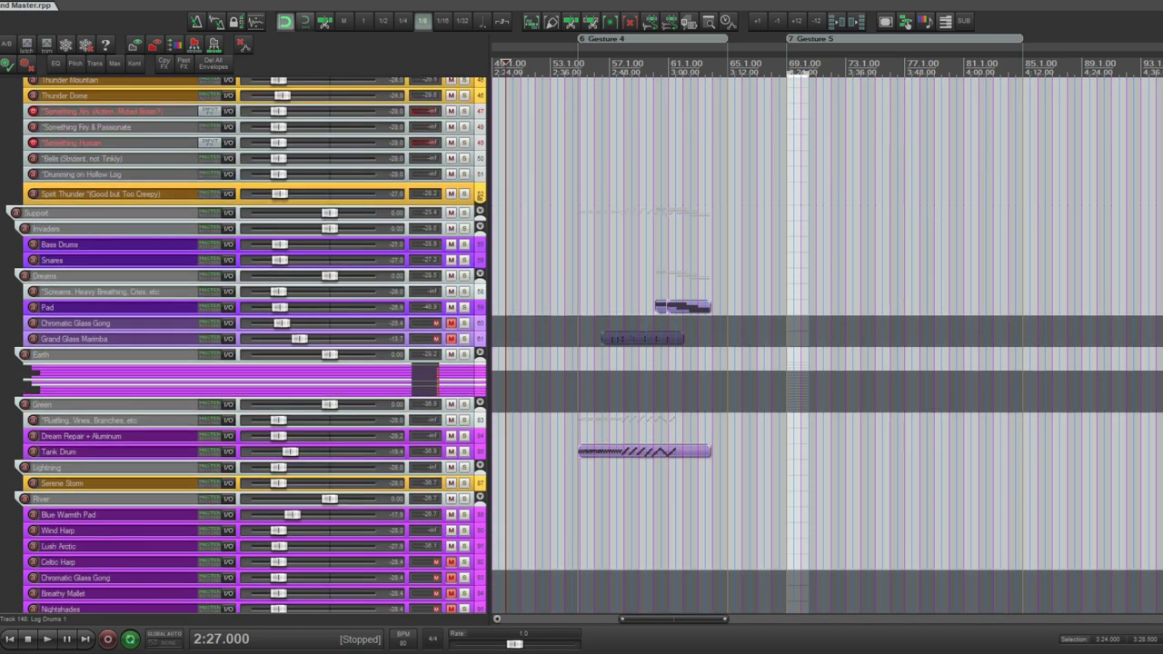
scroll(114, 372, up, 3)
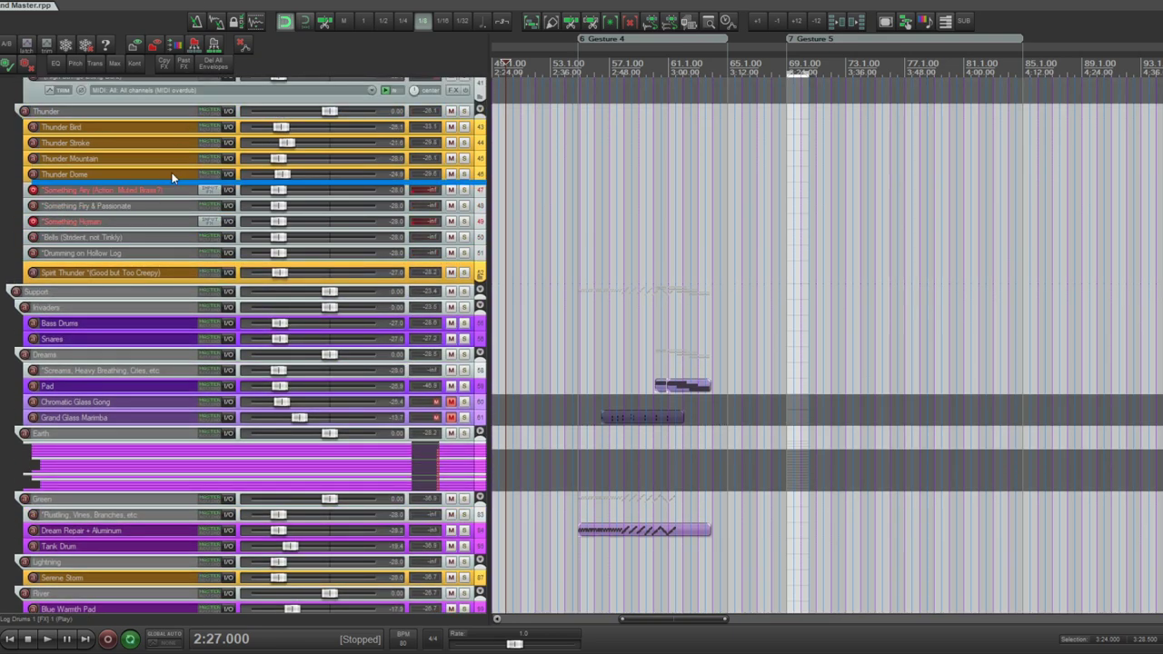
drag(169, 180, 169, 181)
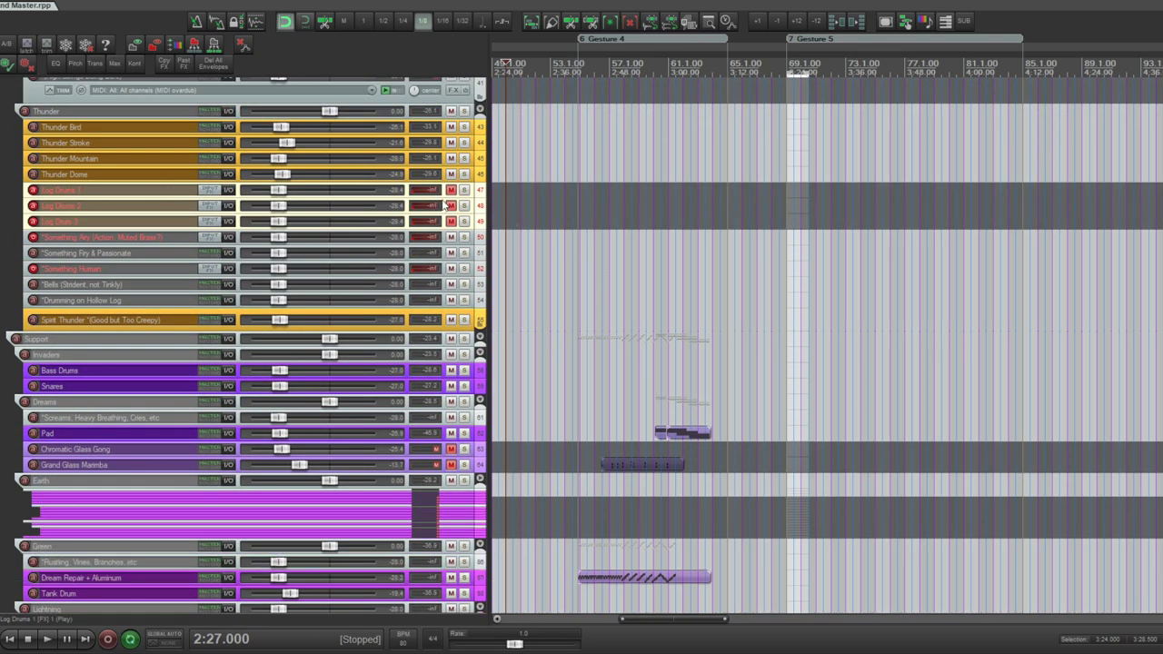
- Unmute the three moved log drum tracks, and raise the volume of Log Drums 1 to -7.84 dB and Log Drums 2 to -10.4 dB
click(476, 193)
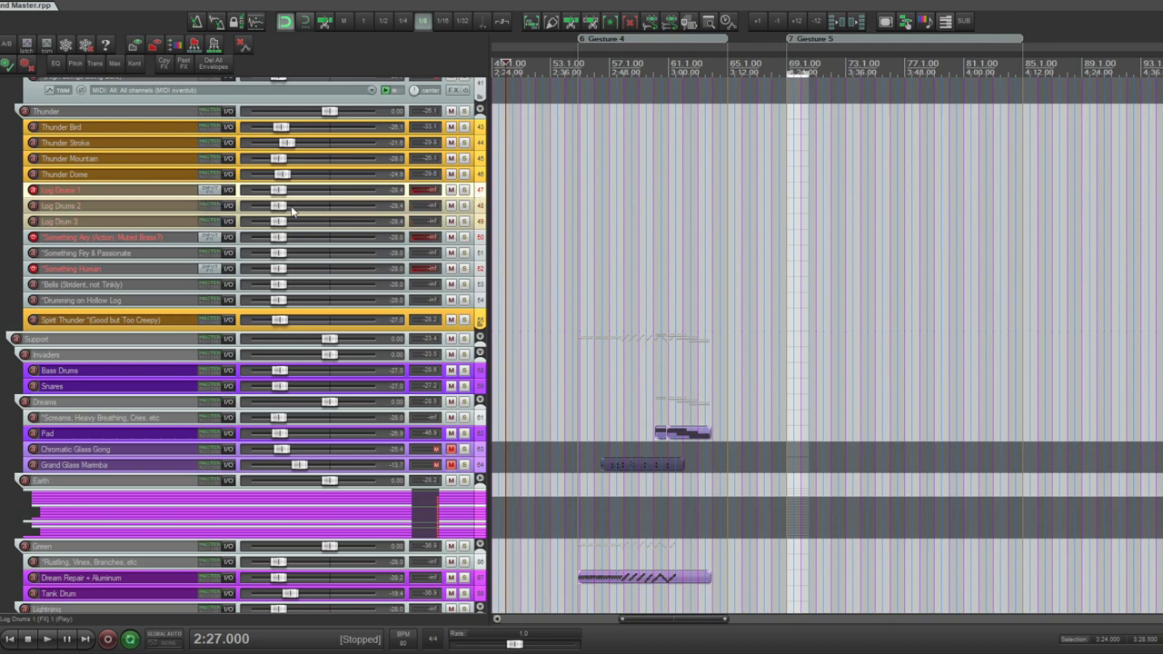
drag(279, 190, 315, 190)
scroll(263, 292, up, 2)
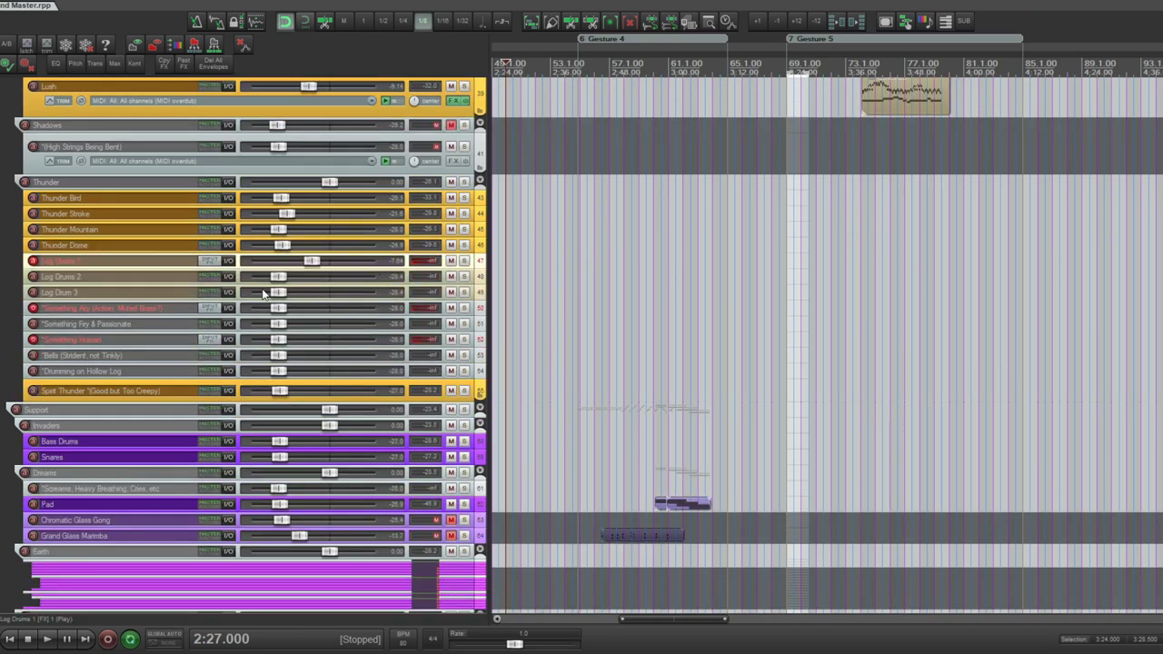
drag(282, 278, 314, 280)
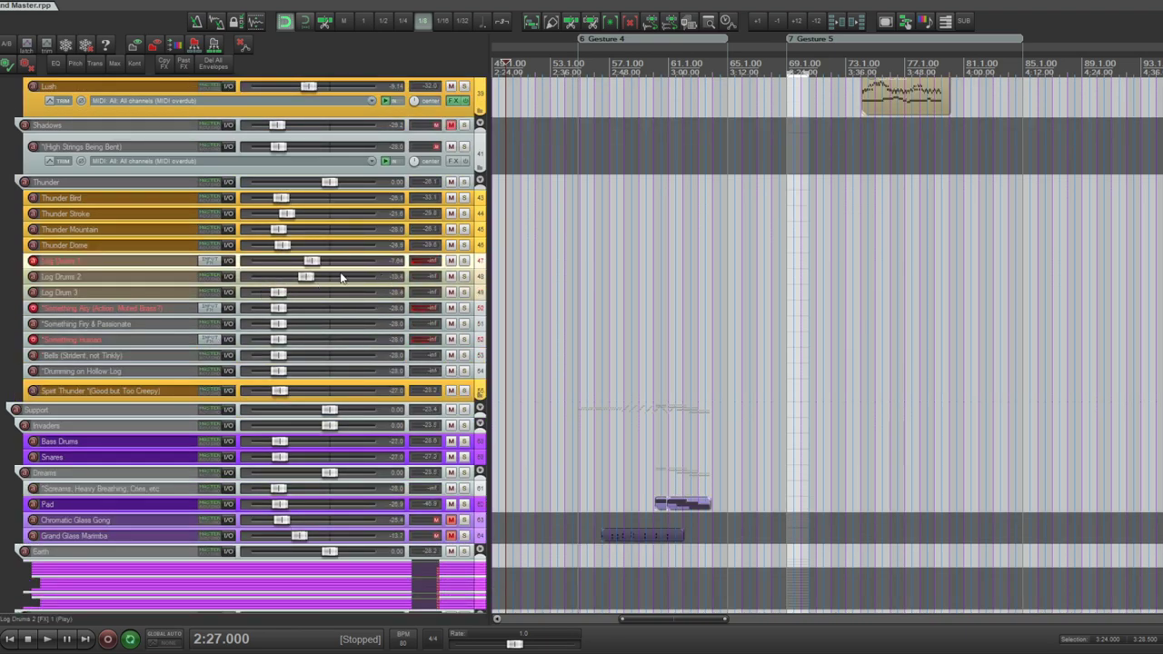
- Audition Log Drums 2 and Log Drum 3 in the Thunder folder one after the other
click(481, 279)
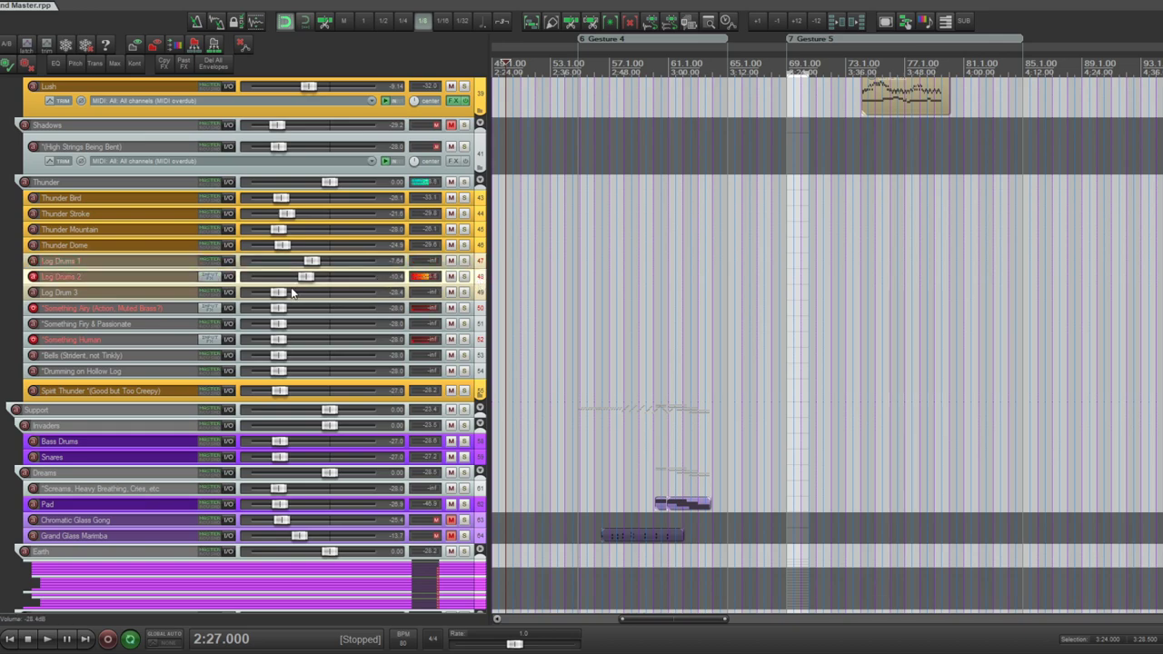
click(475, 297)
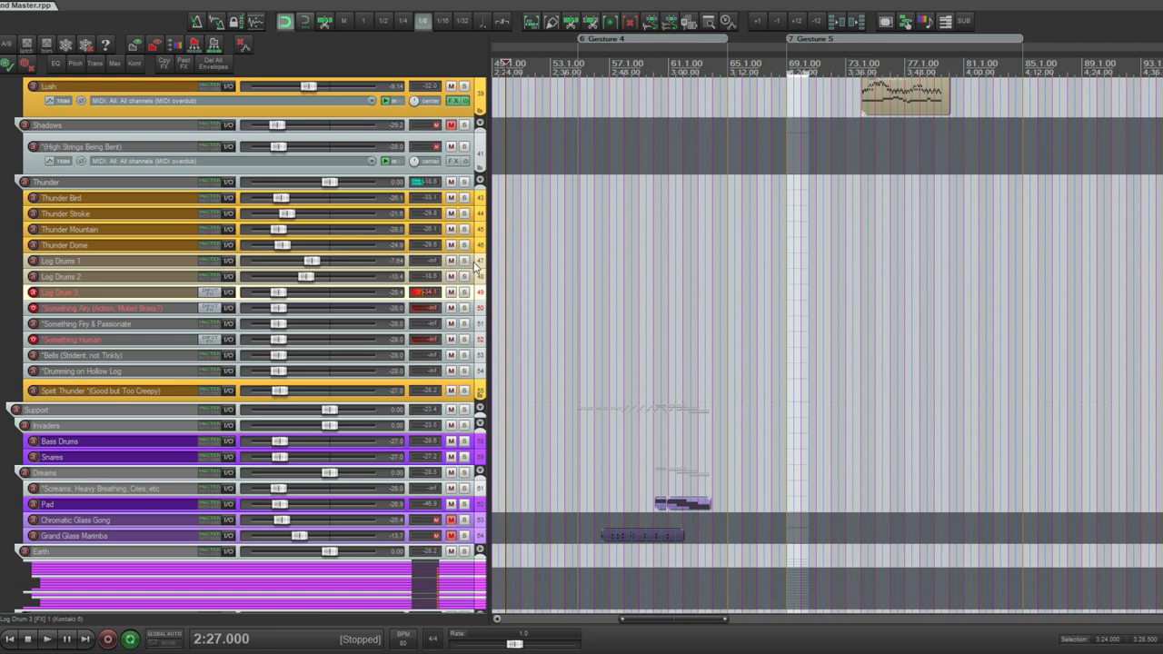
- Adjust the volume of the Log Drums 1 track in the Thunder folder to about -16.6 dB
click(475, 263)
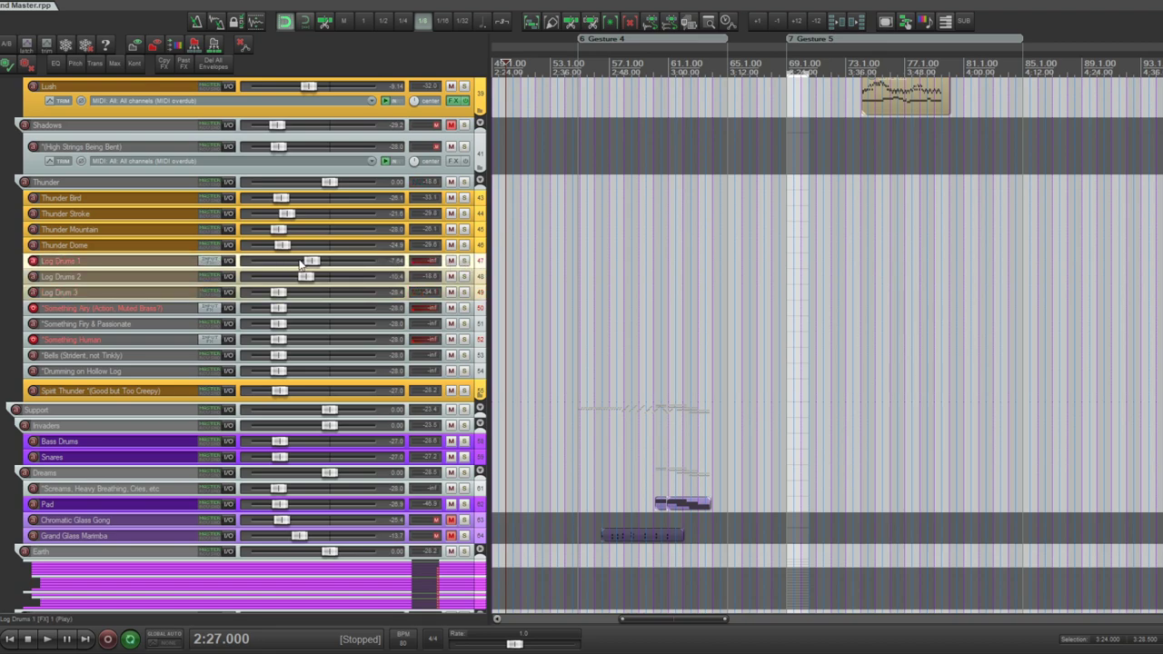
drag(319, 263, 323, 265)
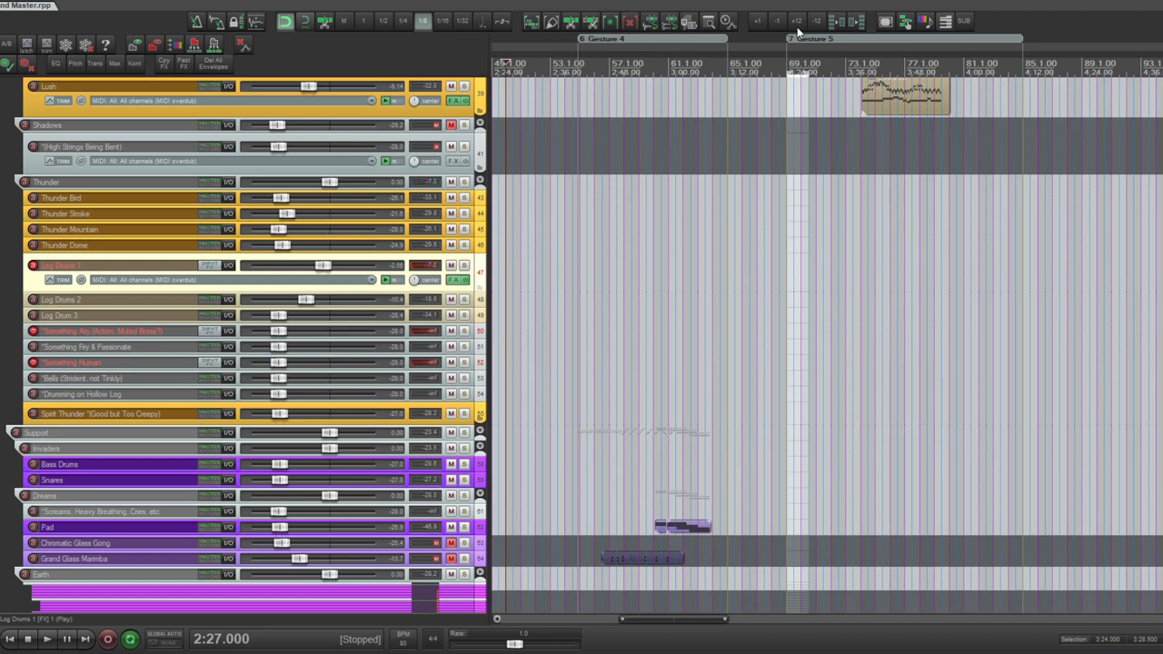
drag(324, 265, 291, 270)
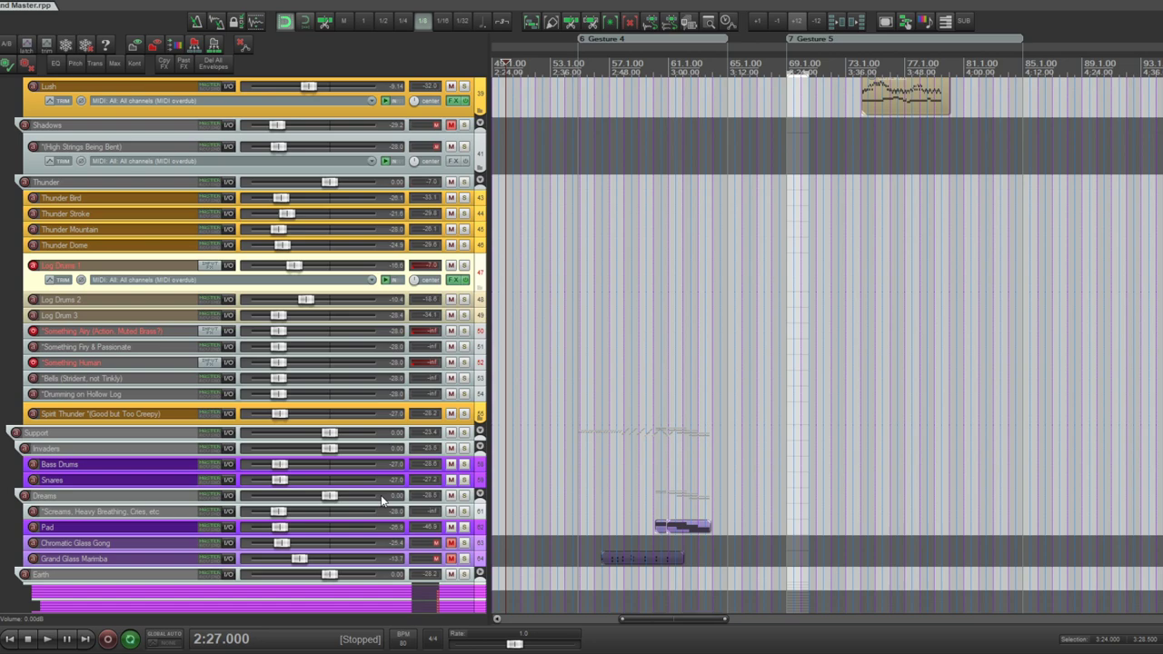
- Audition Log Drums 2 and Log Drum 3, and raise the volume of Log Drum 3 to -20.2 dB
key(Down)
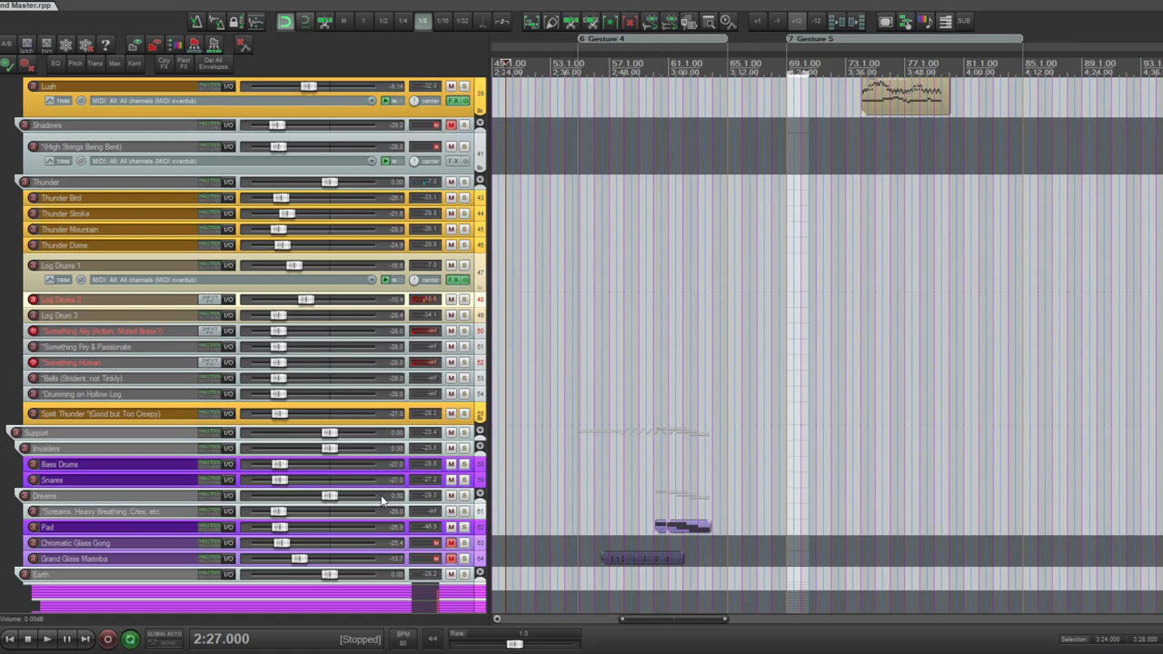
key(Down)
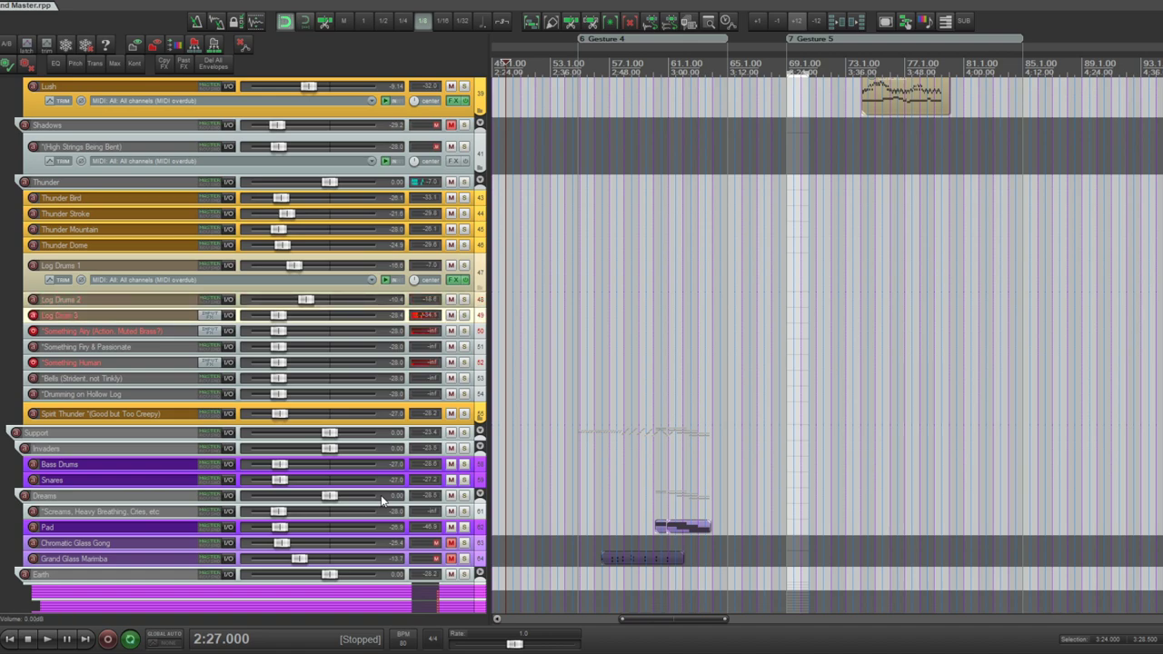
drag(272, 315, 288, 316)
- Audition Log Drums 2 alone, all three log drum tracks layered together, and Log Drum 3 alone
click(142, 302)
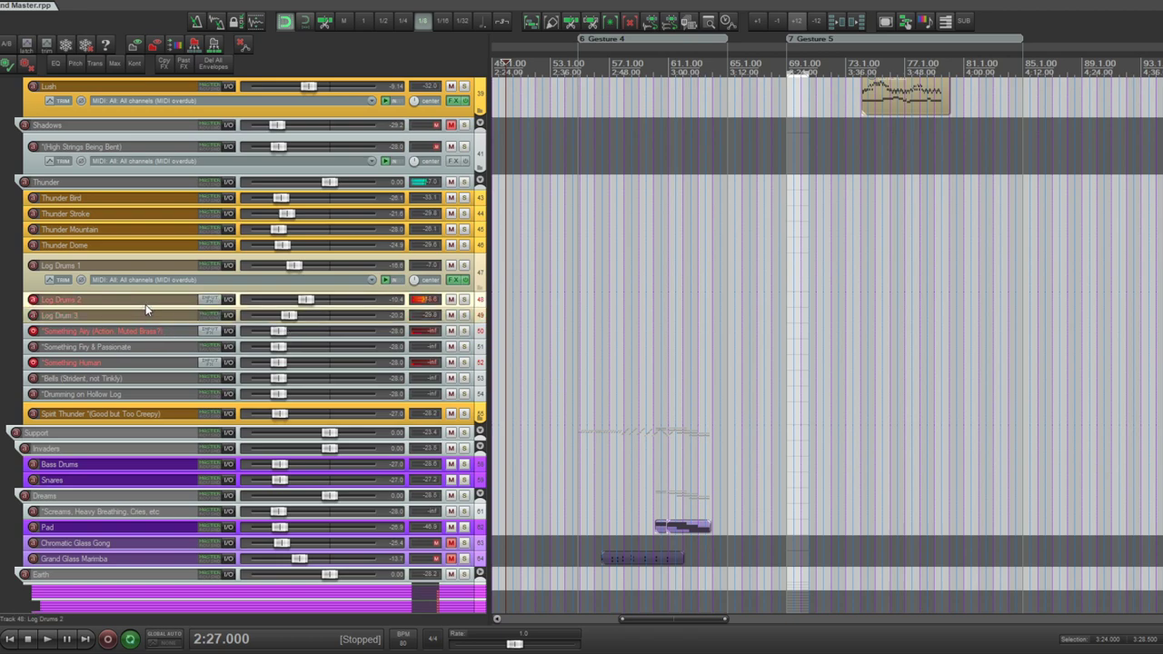
click(482, 263)
shift+click(481, 316)
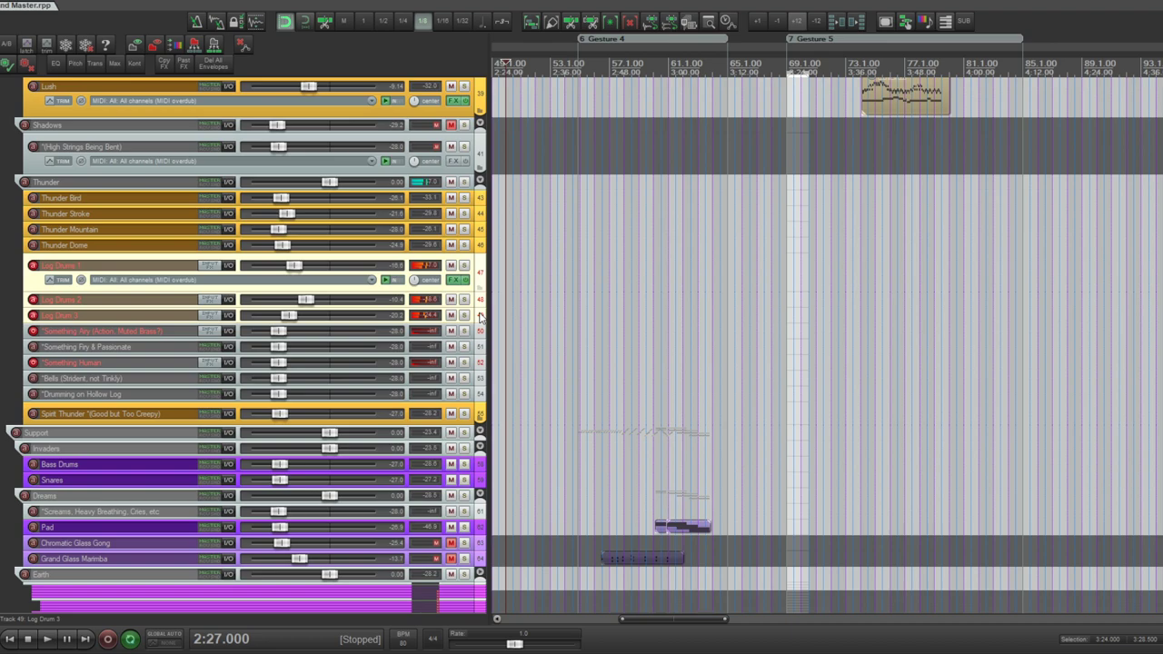
click(481, 316)
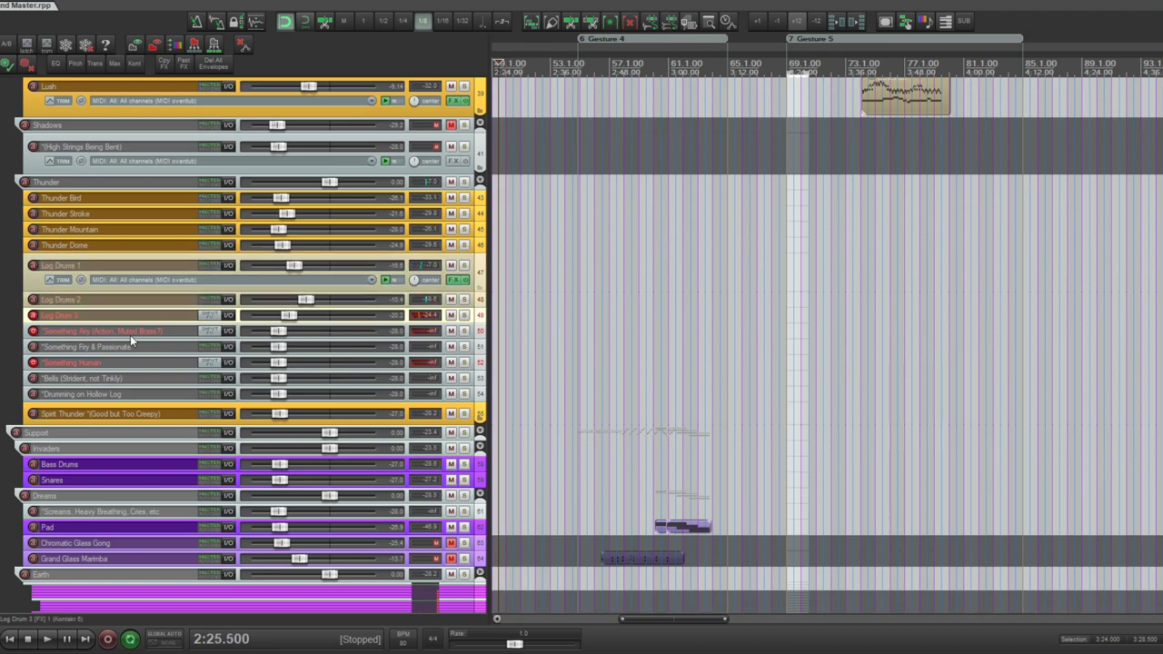
- Compare the sounds of Log Drums 2 and Log Drum 3 with Thunder Dome and Thunder Mountain
click(480, 299)
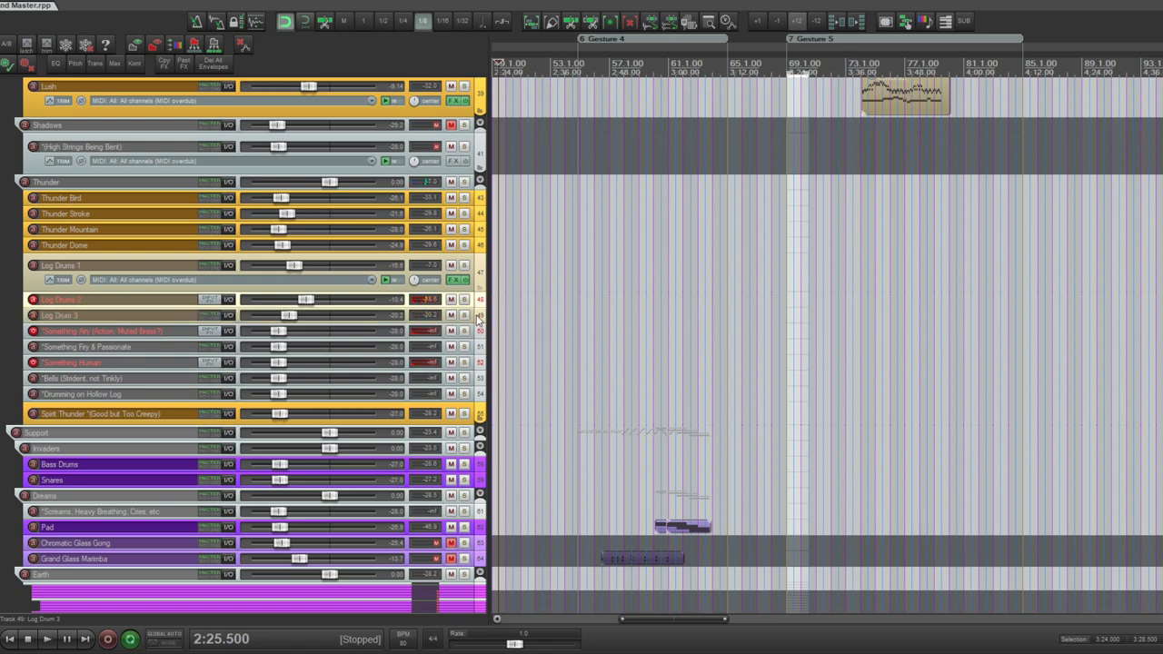
click(478, 317)
click(479, 246)
click(482, 232)
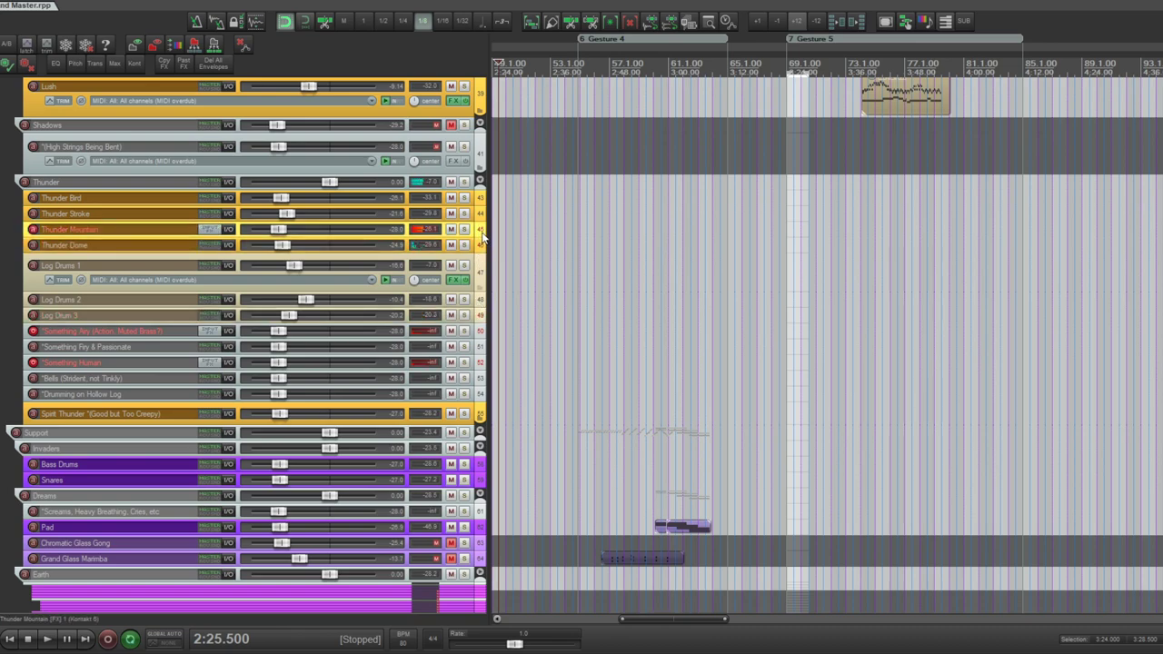
- Move the Thunder Mountain and Log Drum 3 tracks from the Leads' Thunder folder to the start of the Support section's Thunder folder
click(481, 316)
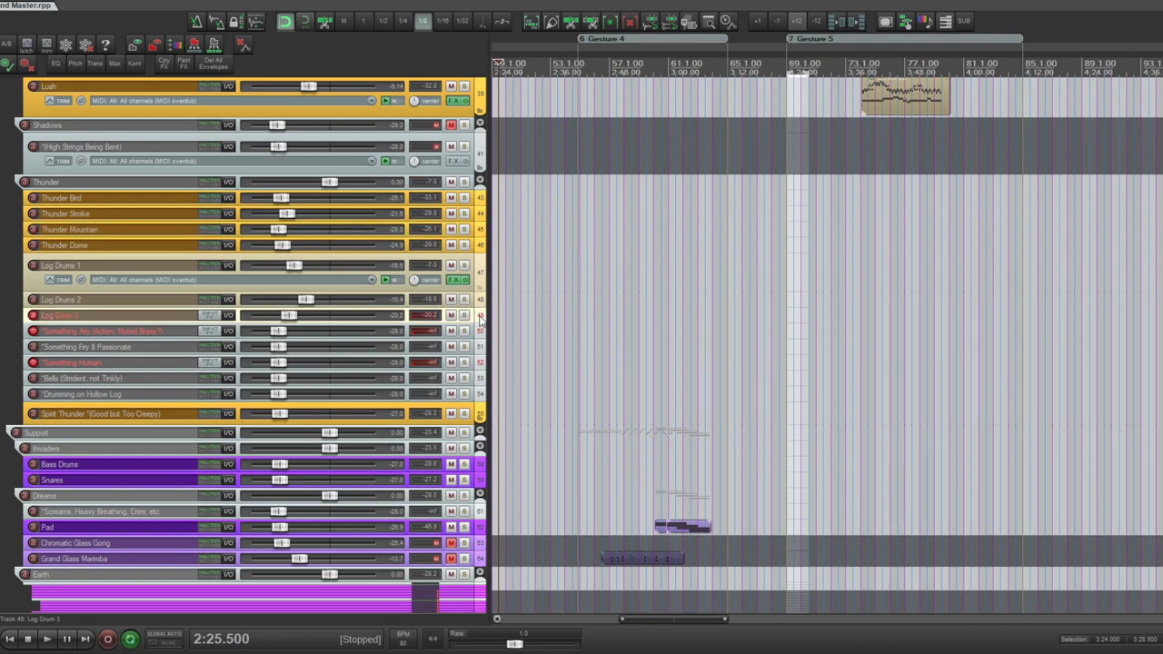
click(481, 229)
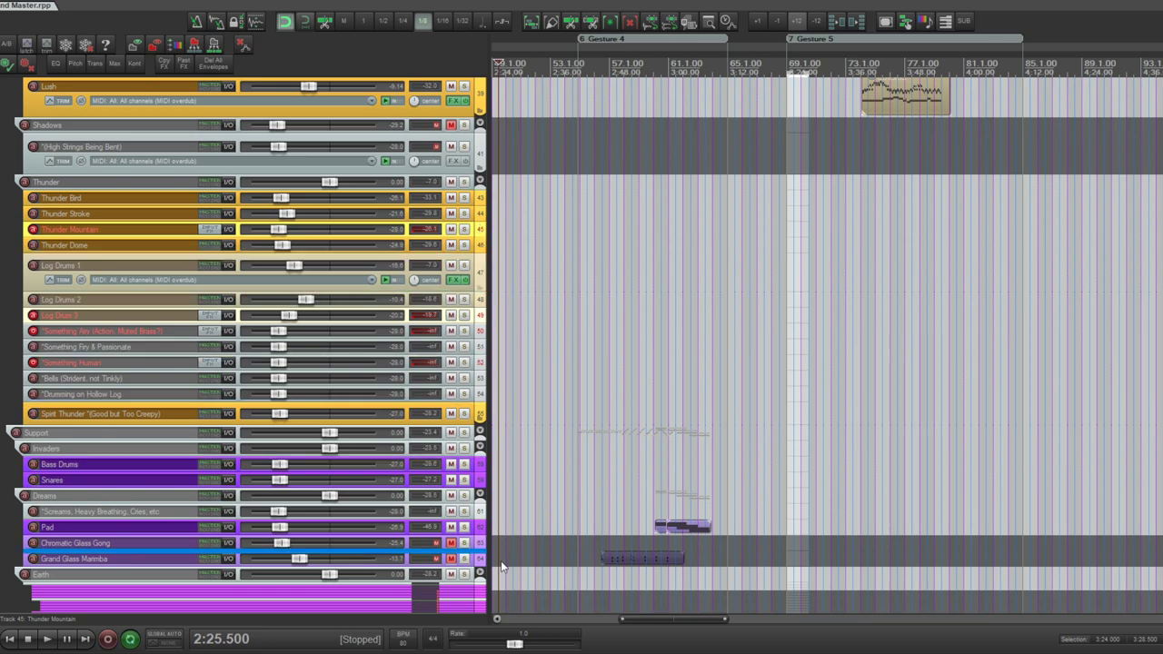
scroll(479, 353, down, 3)
scroll(480, 353, down, 5)
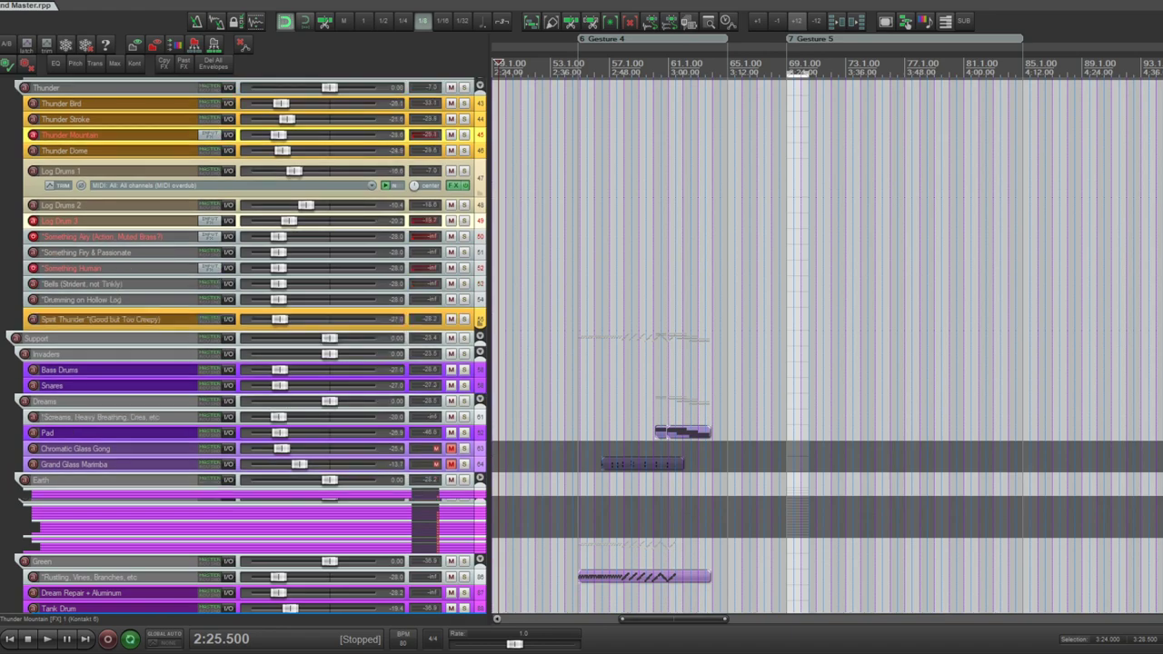
scroll(480, 352, down, 5)
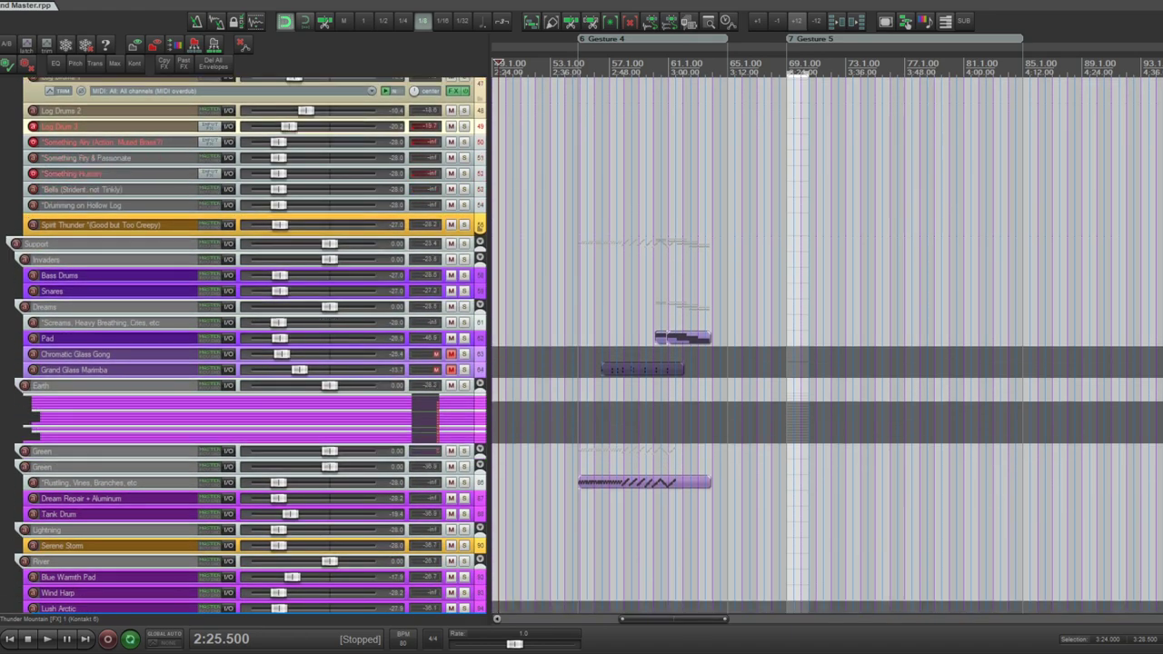
scroll(479, 352, down, 5)
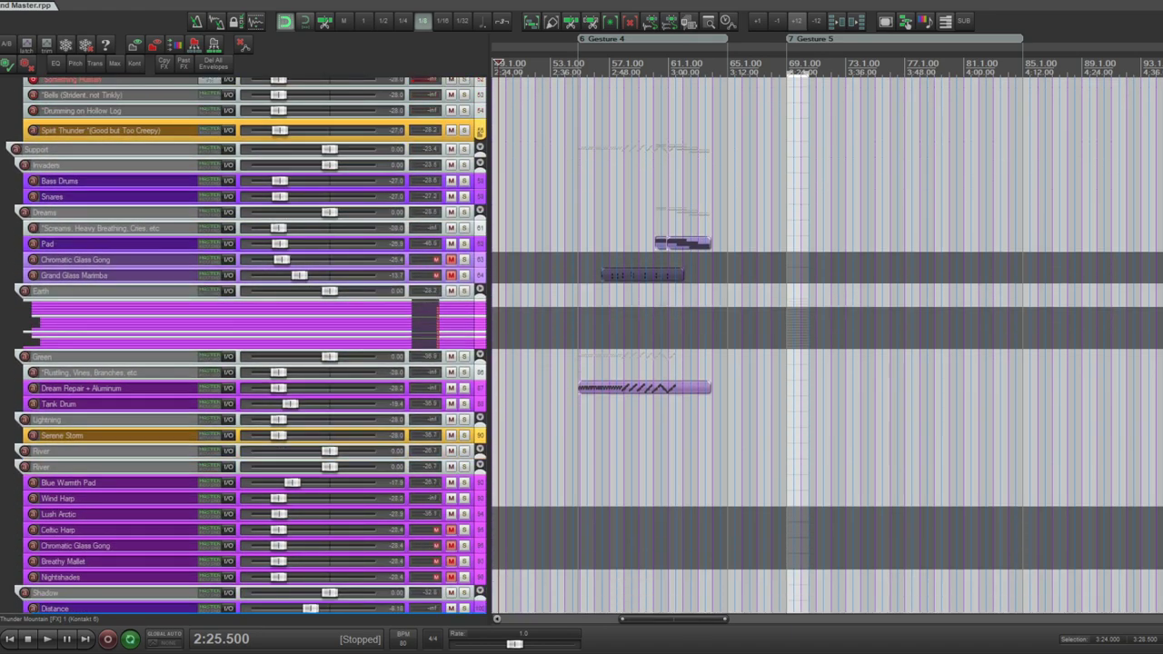
scroll(480, 353, down, 3)
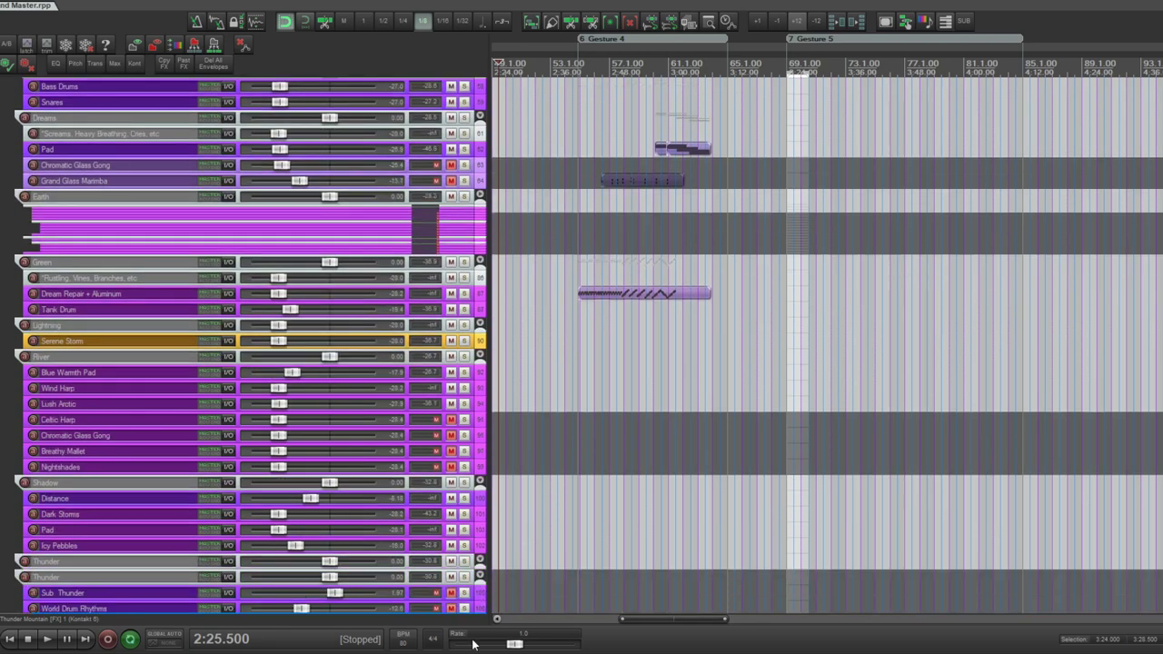
click(447, 567)
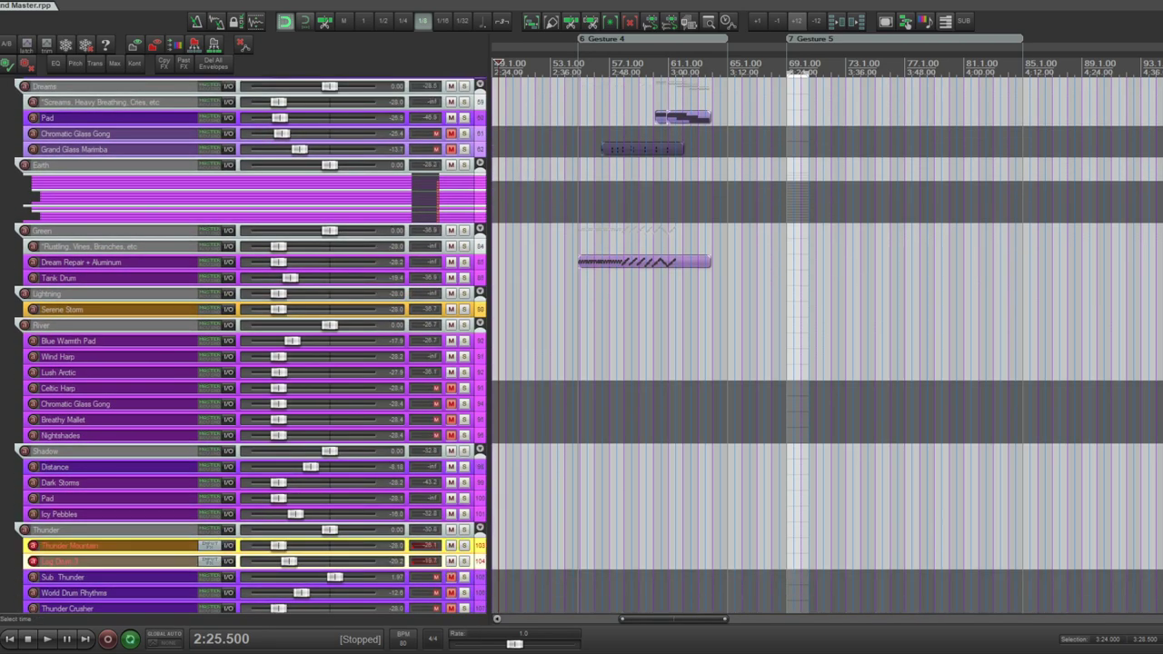
- Add a track at the start of the Leads' Thunder folder named "*thunderclap is two sounds in quick succession"
scroll(581, 345, up, 20)
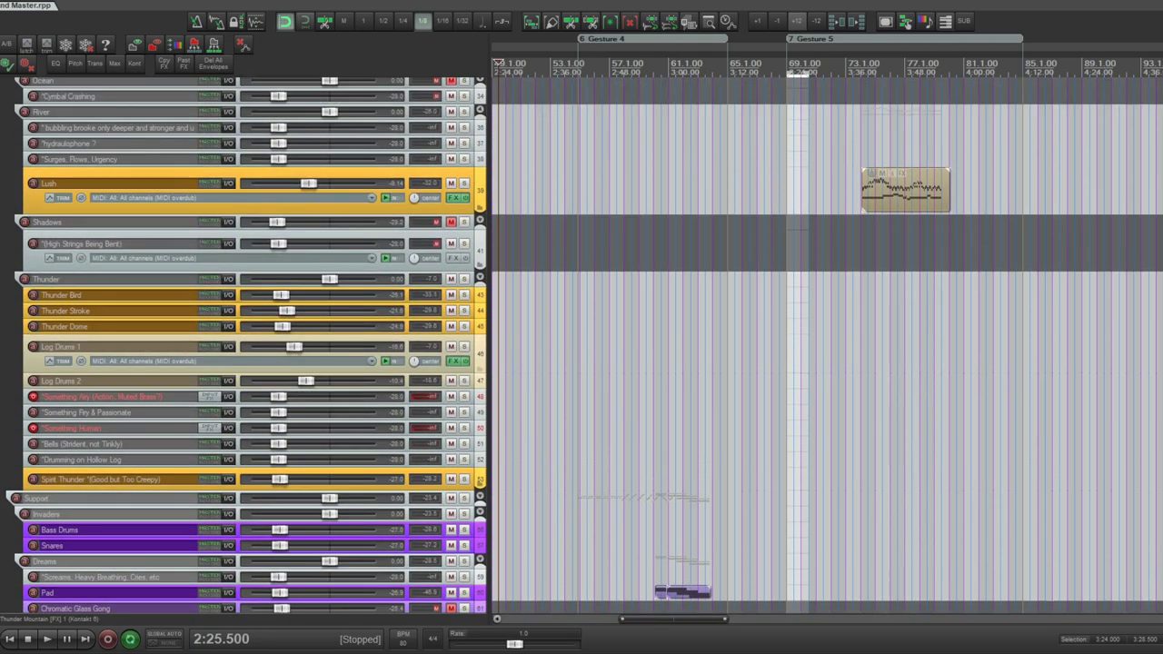
scroll(581, 345, up, 1)
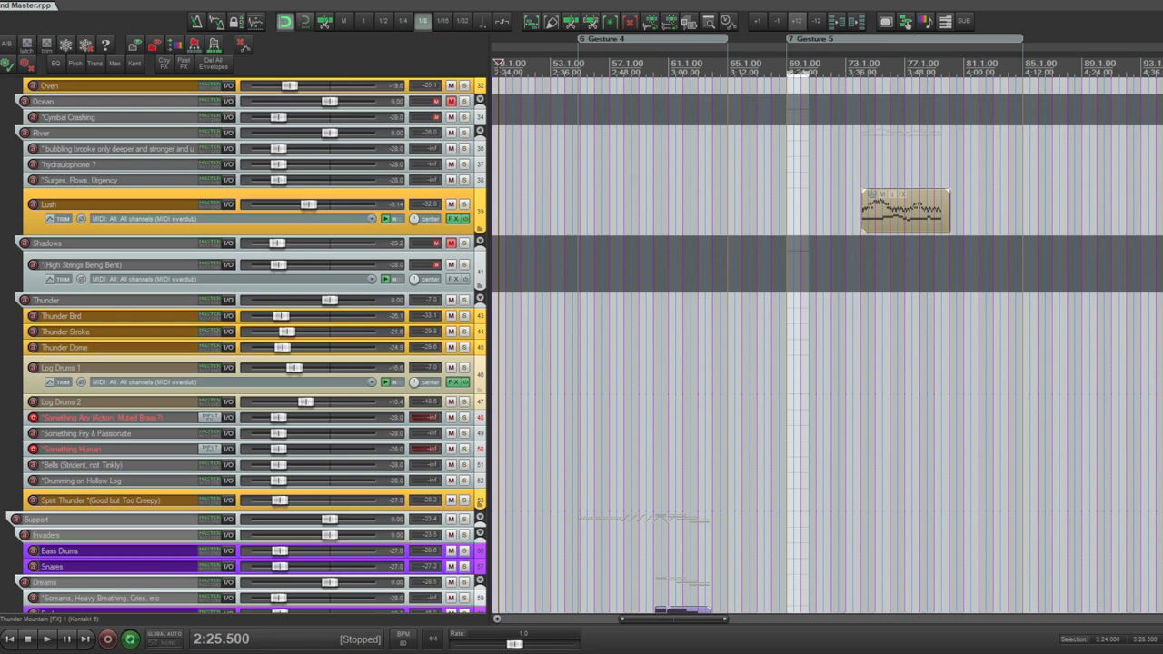
click(84, 301)
key(ctrl+t)
text(thunderclap is two sounds in quick succession)
click(616, 363)
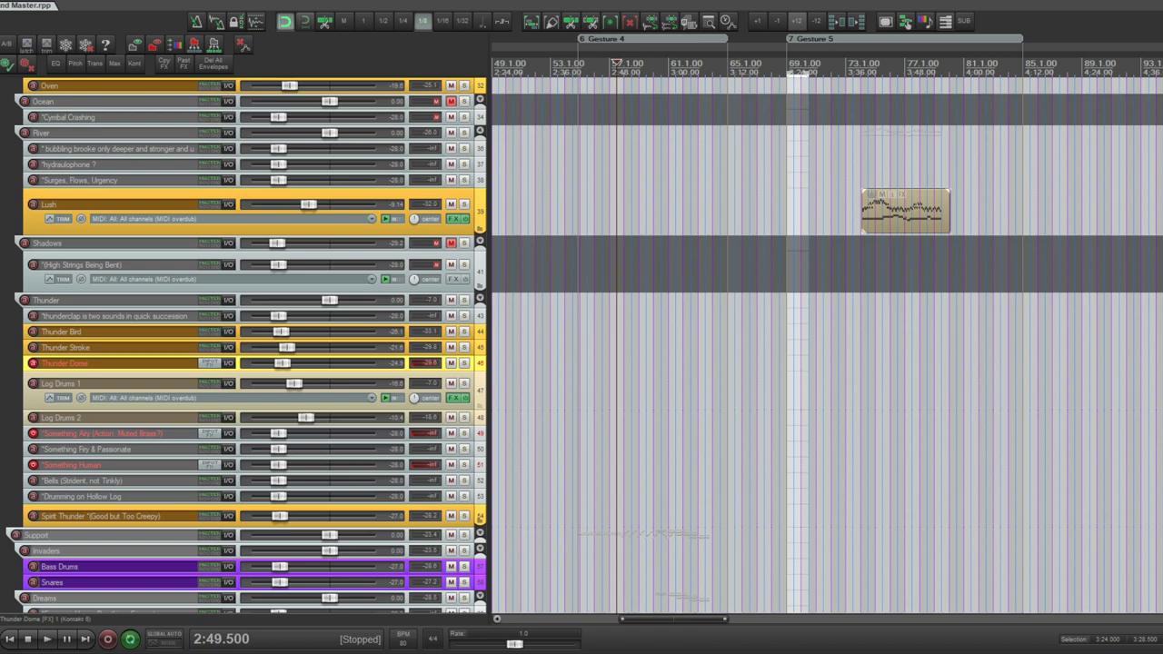
- Unmute Chromatic Glass Gong and Grand Glass Marimba in the Support section's Dreams folder, and mute the entire Leads folder
scroll(363, 345, down, 7)
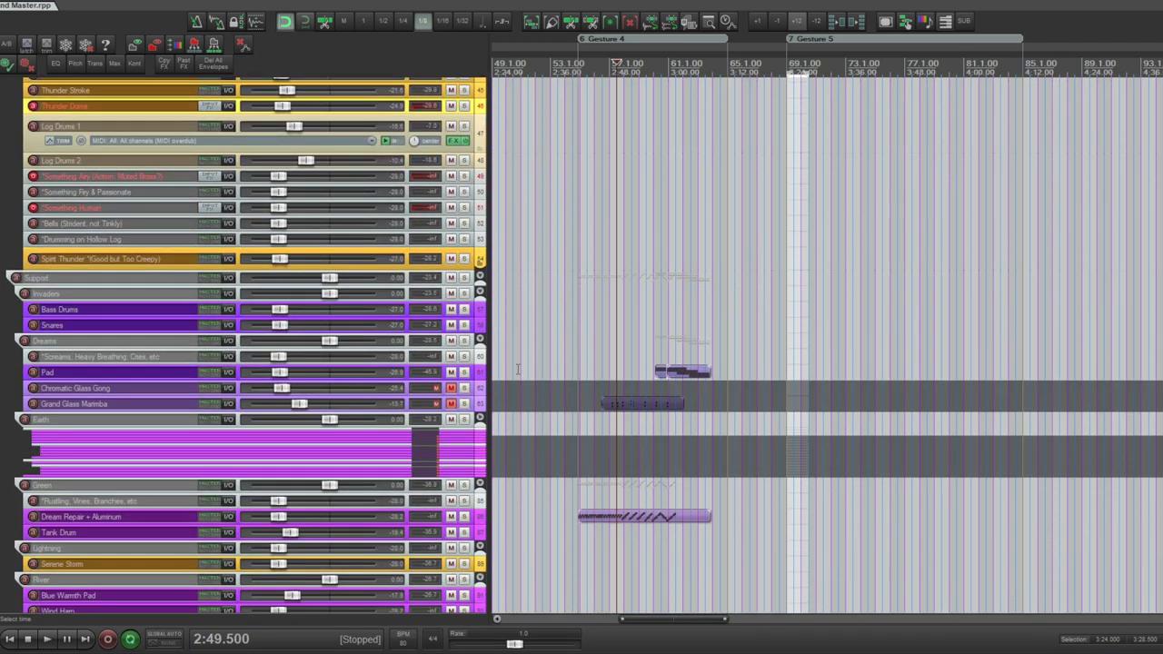
click(451, 390)
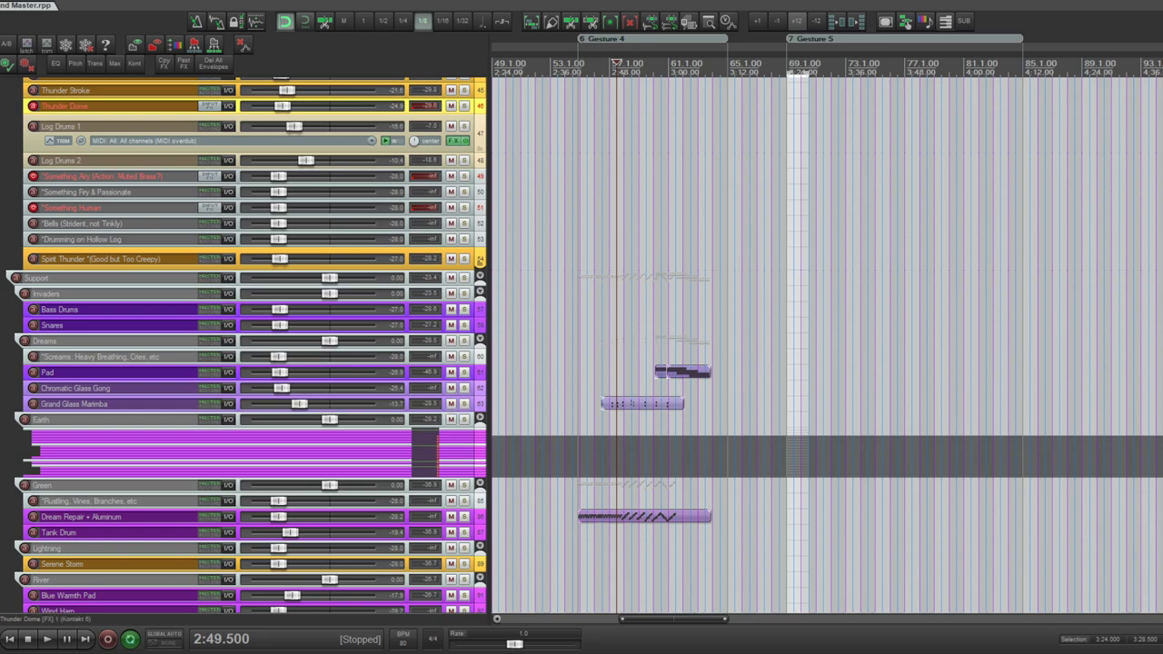
scroll(451, 390, up, 15)
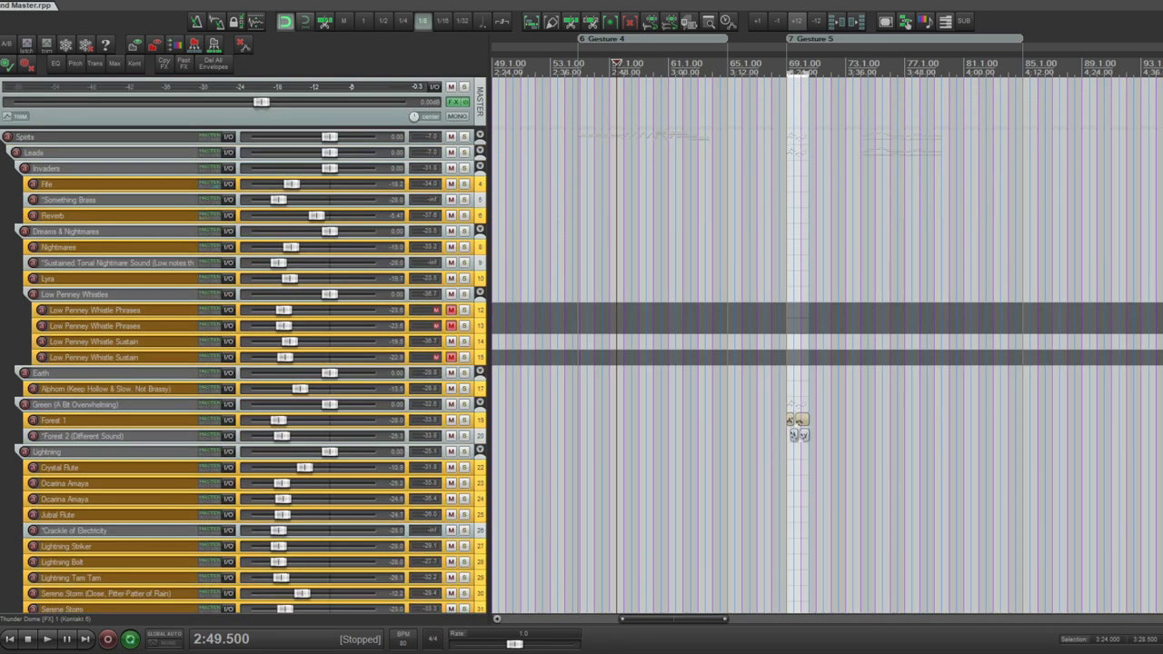
click(450, 152)
- Check the Screams, Heavy Breathing, Cries, etc. placeholder and the Pad track in the Support section's Dreams folder
scroll(451, 272, down, 15)
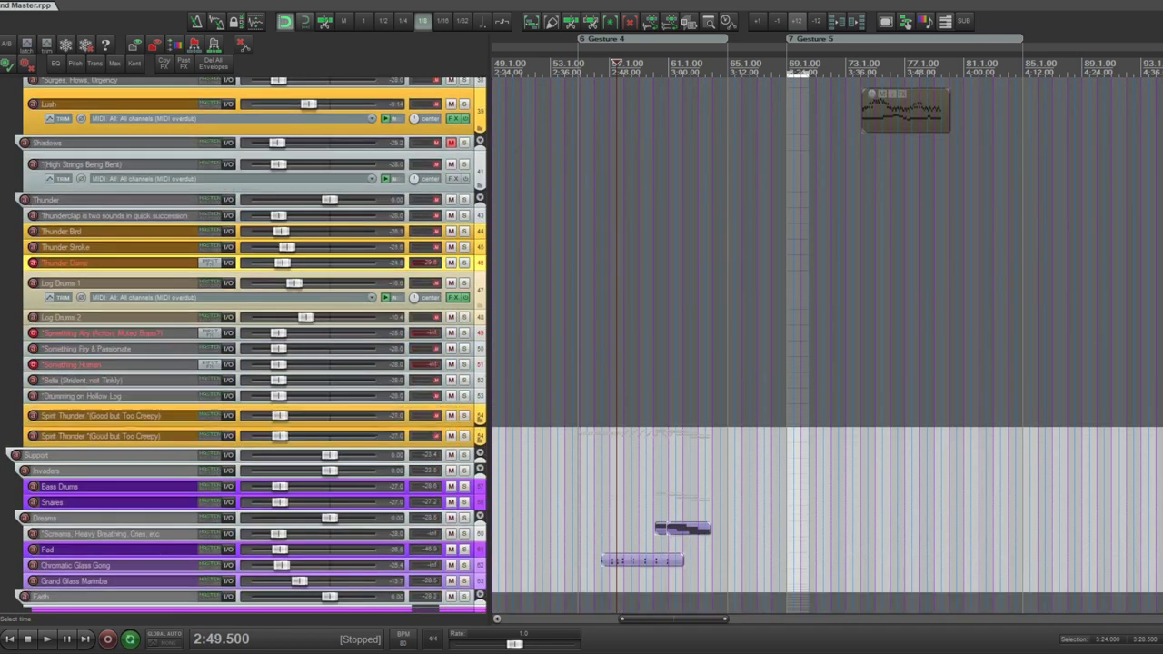
scroll(402, 312, down, 3)
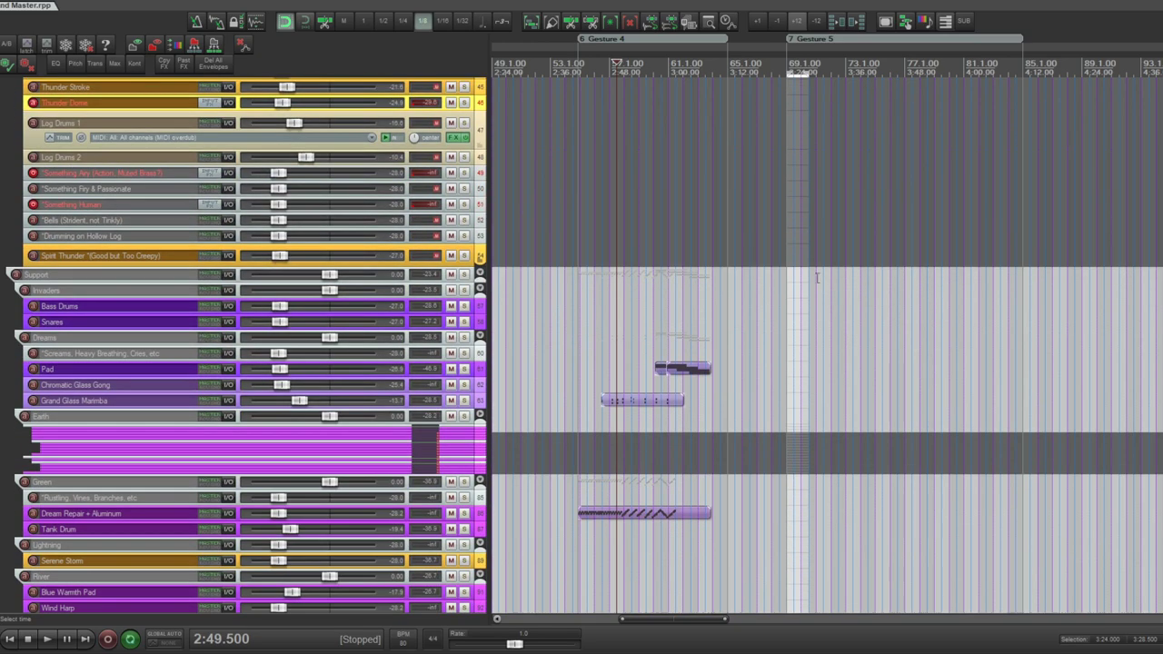
click(476, 354)
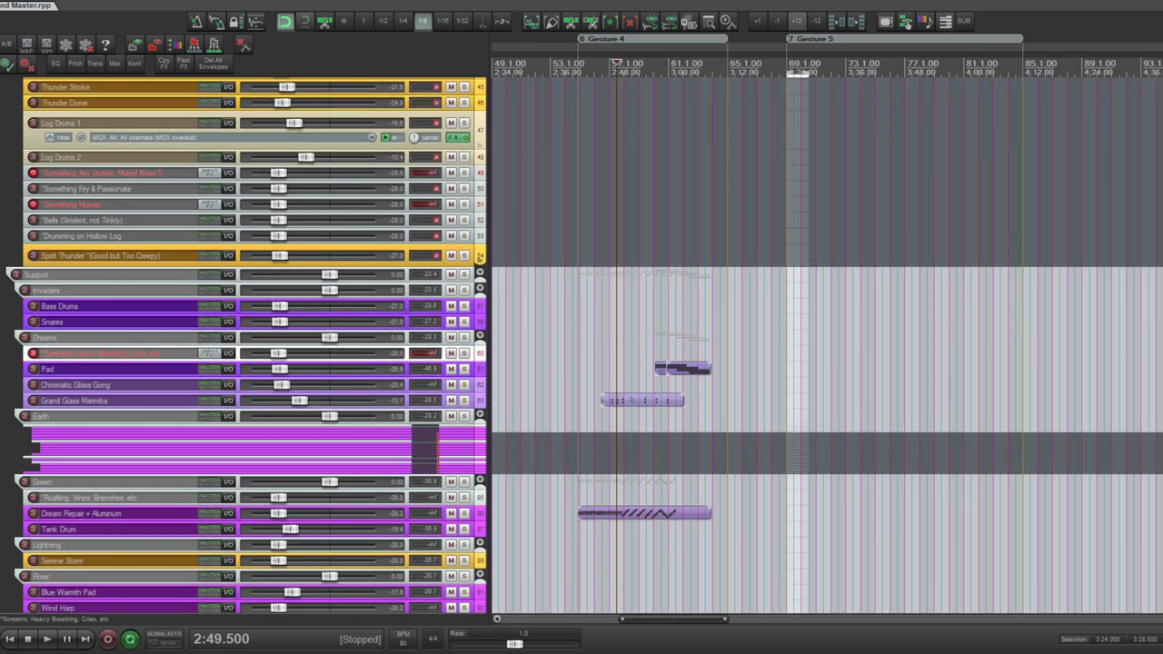
key(Down)
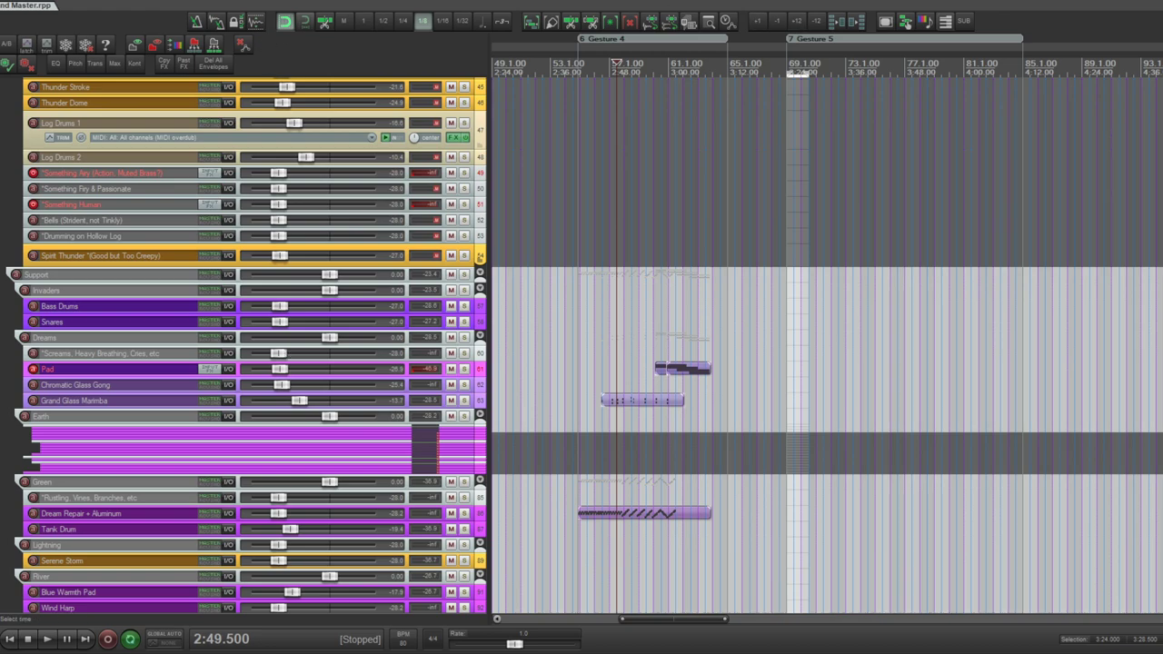
- Add a placeholder track named "*ECHOY!!" at the start of the Leads' Thunder folder
scroll(70, 120, up, 1)
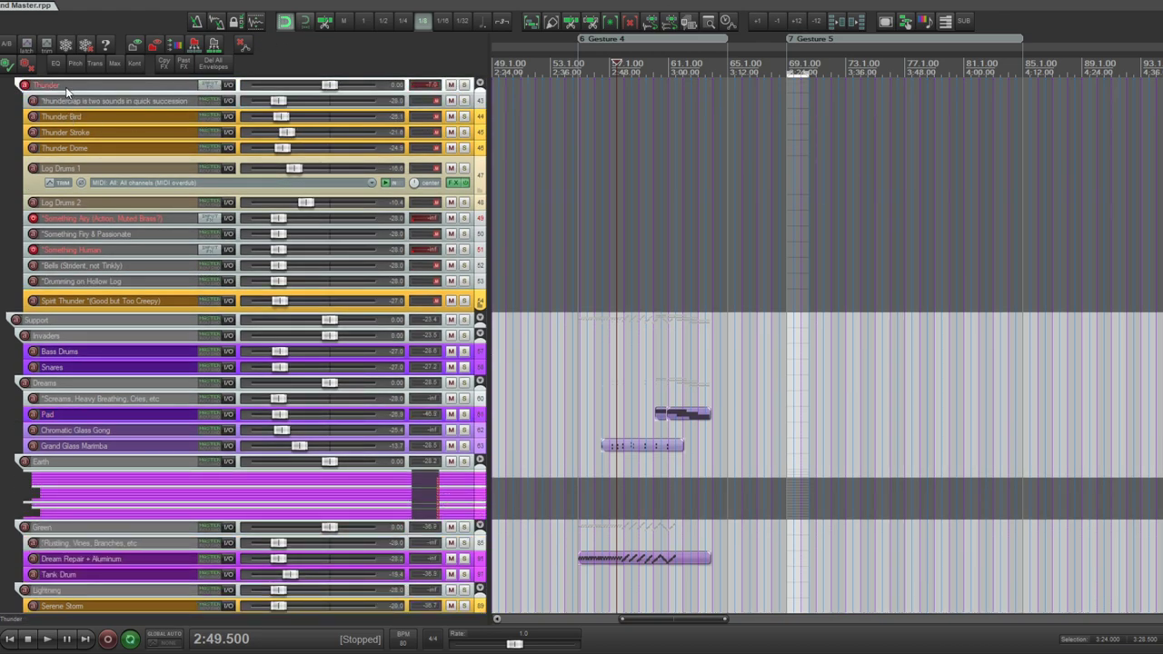
key(ctrl+t)
text("ECHOY!!)
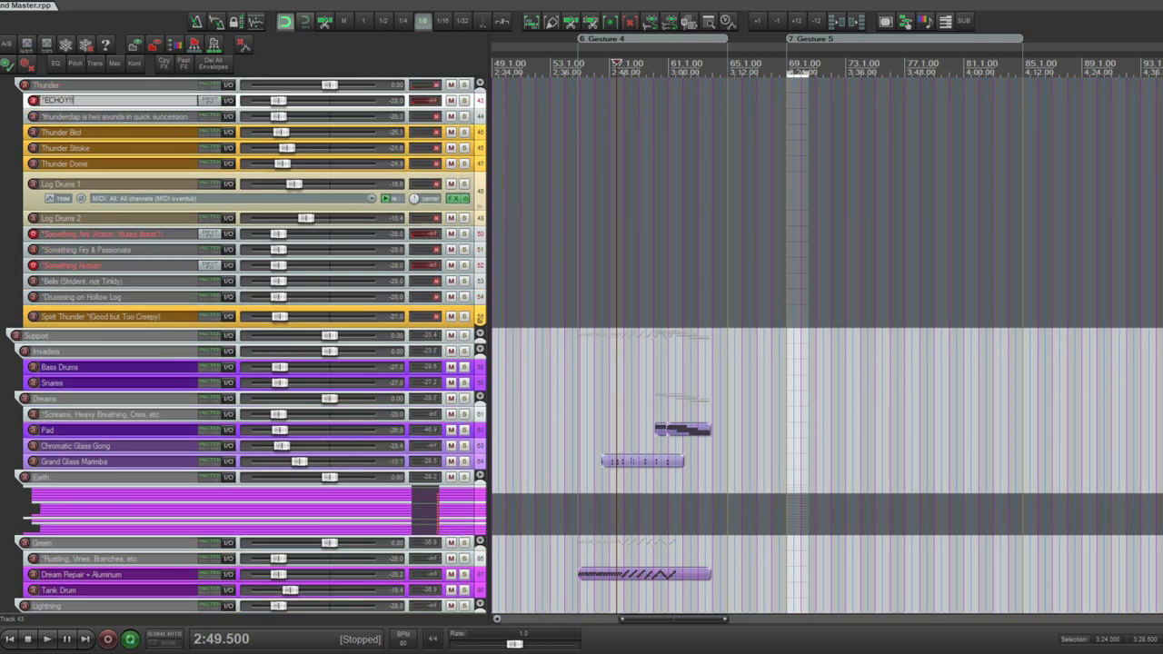
key(Return)
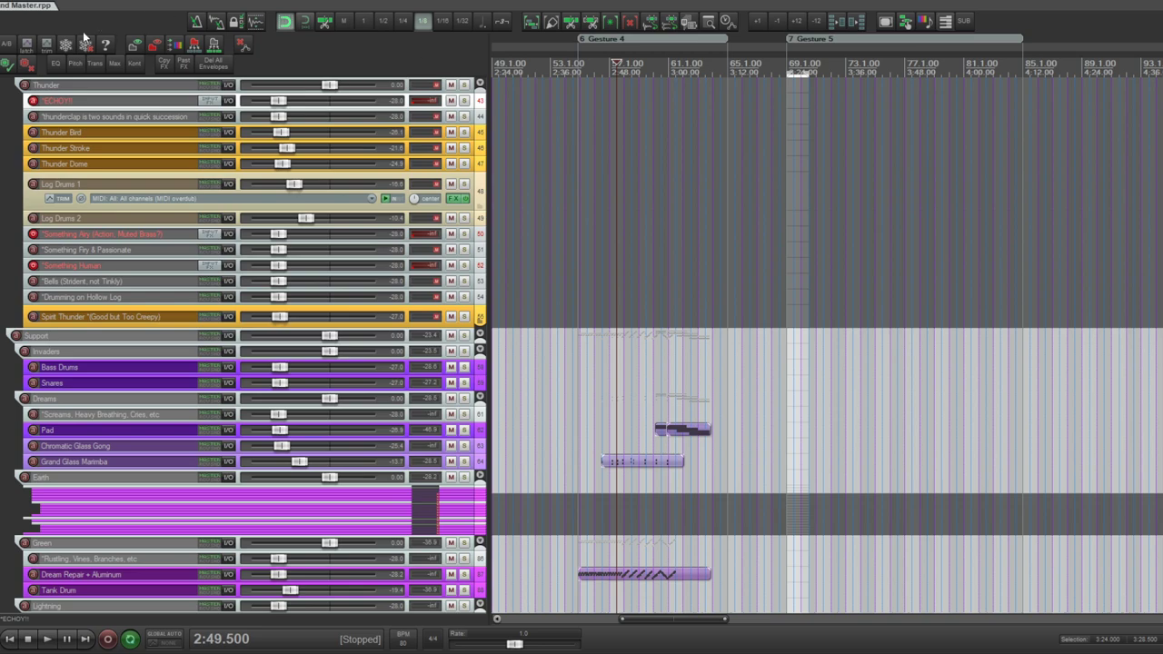
- Rename the "*ECHOY!!" placeholder track to "*BIG DELAY"
double_click(48, 101)
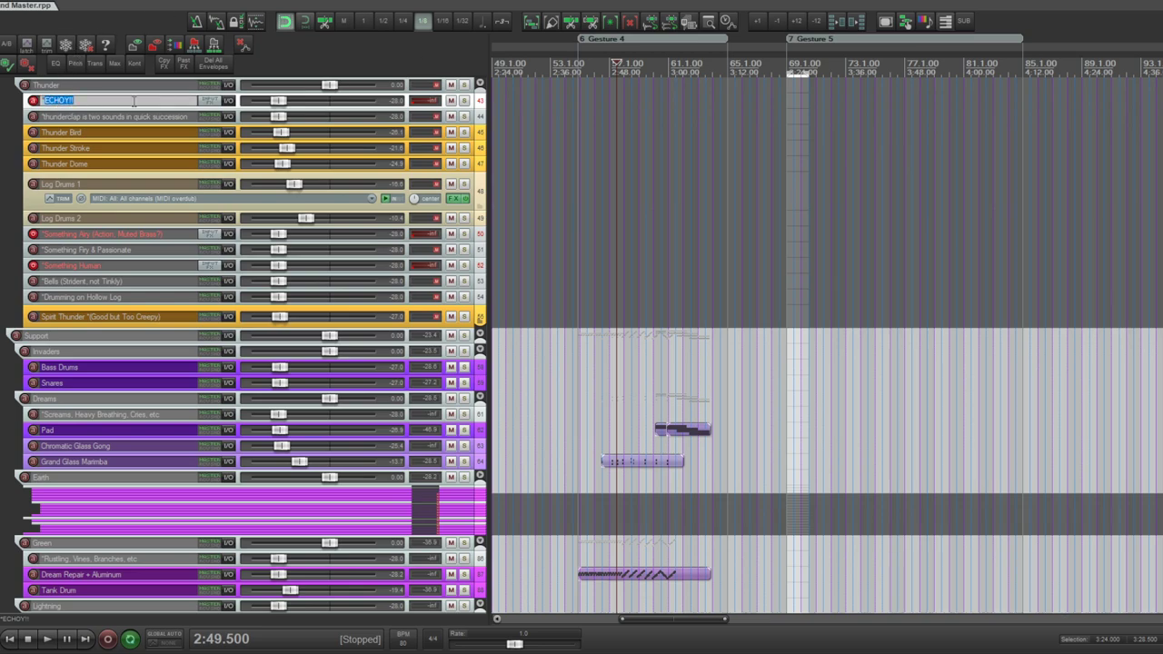
text(*BIG DELAY)
click(557, 233)
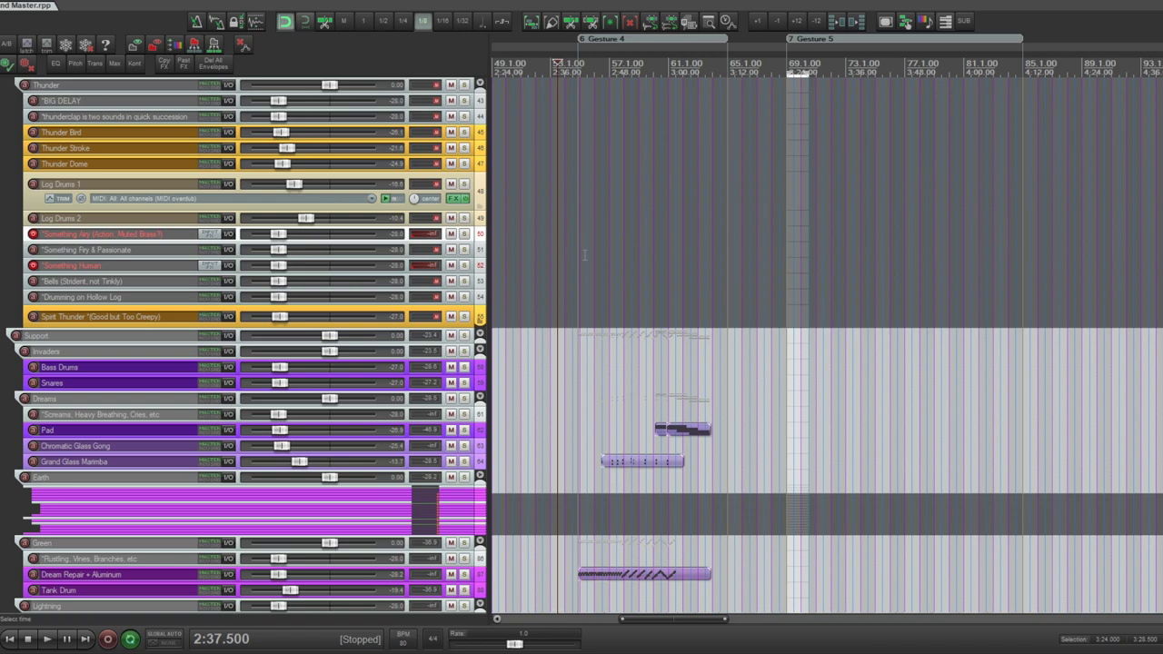
- Solo the Pad track in the Support section's Dreams folder and audition its Gesture 4 passage
scroll(561, 351, down, 5)
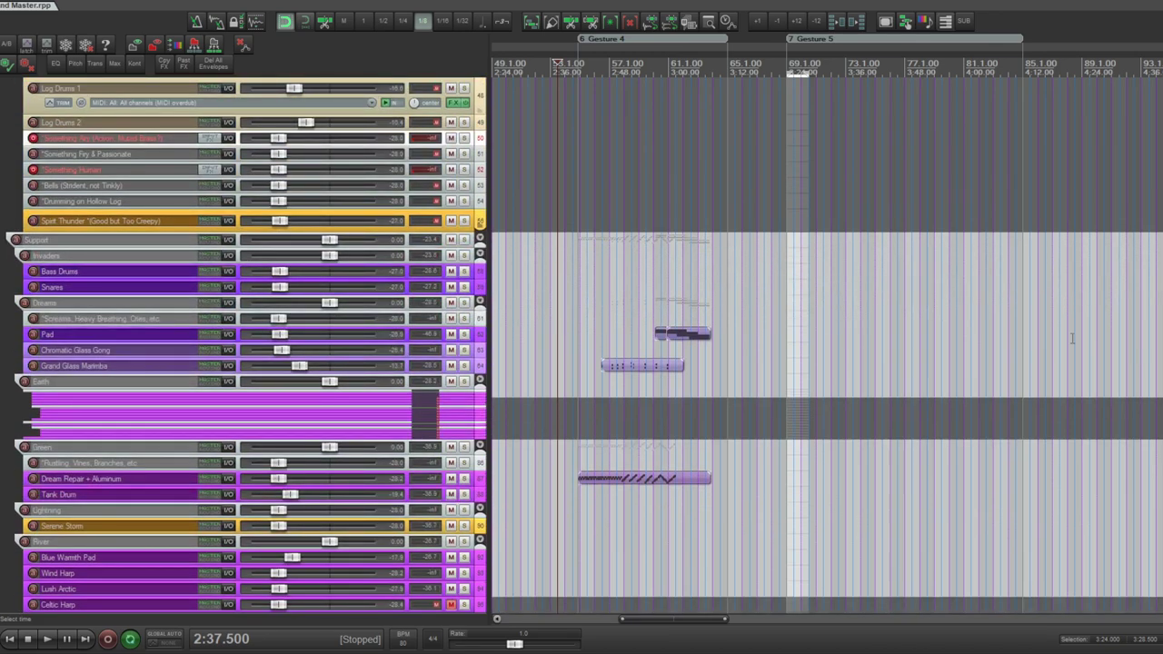
scroll(561, 352, down, 6)
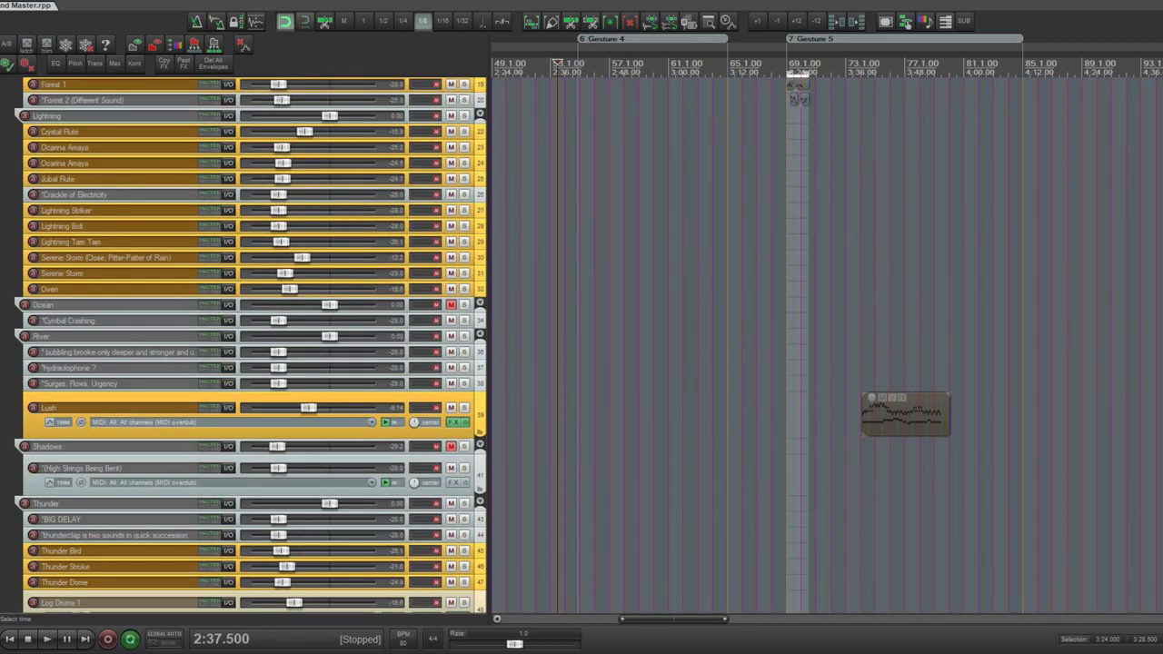
scroll(561, 351, down, 20)
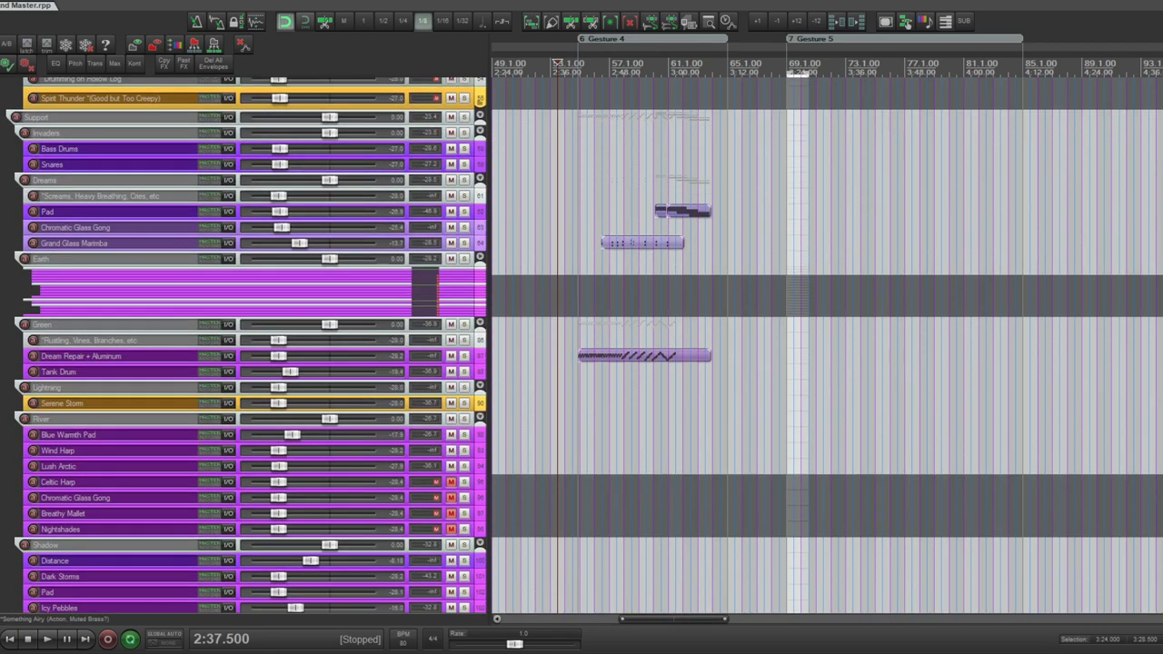
scroll(561, 351, up, 20)
scroll(561, 351, up, 2)
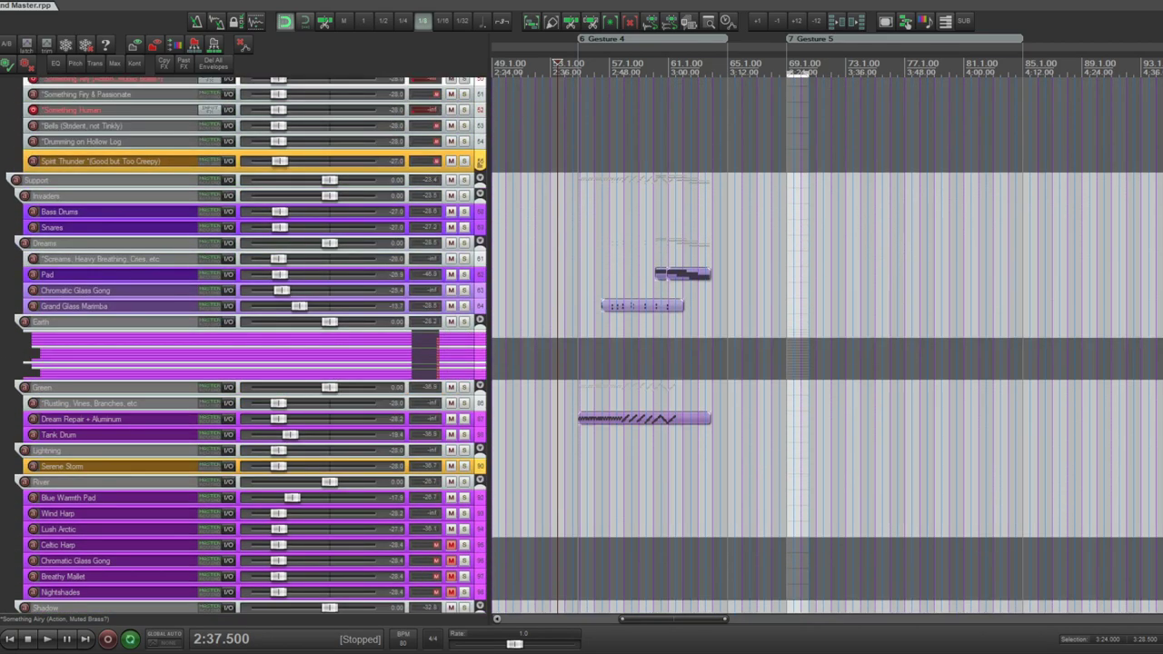
click(478, 274)
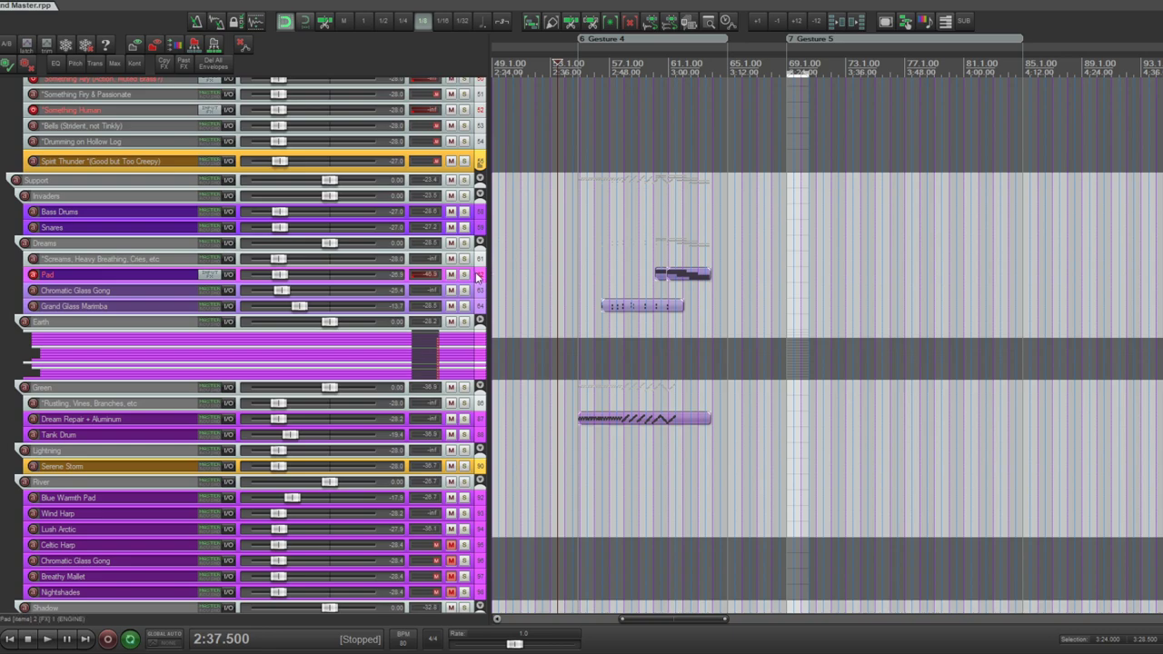
click(464, 274)
click(659, 272)
key(space)
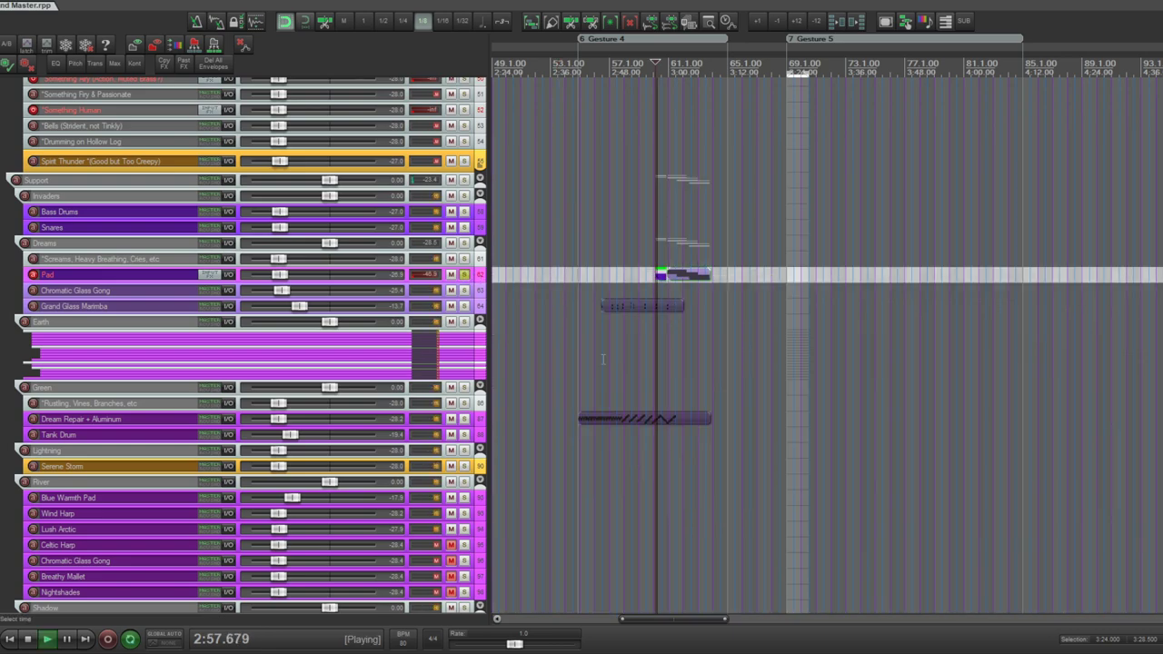
scroll(627, 373, up, 2)
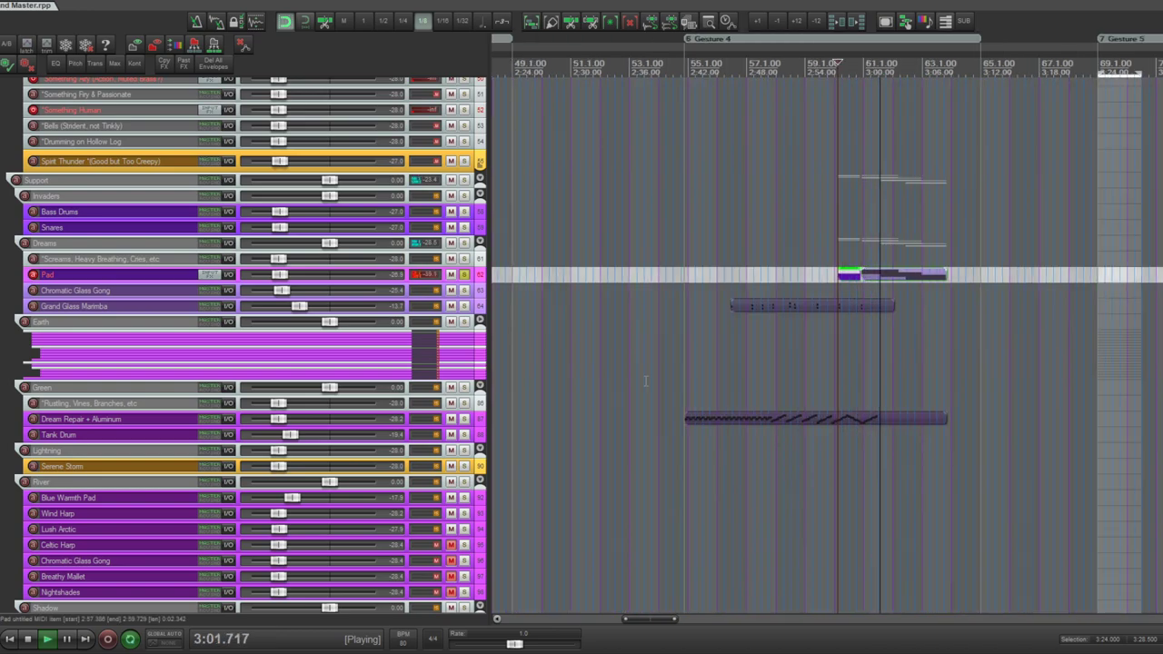
scroll(645, 382, down, 3)
scroll(645, 382, down, 2)
key(space)
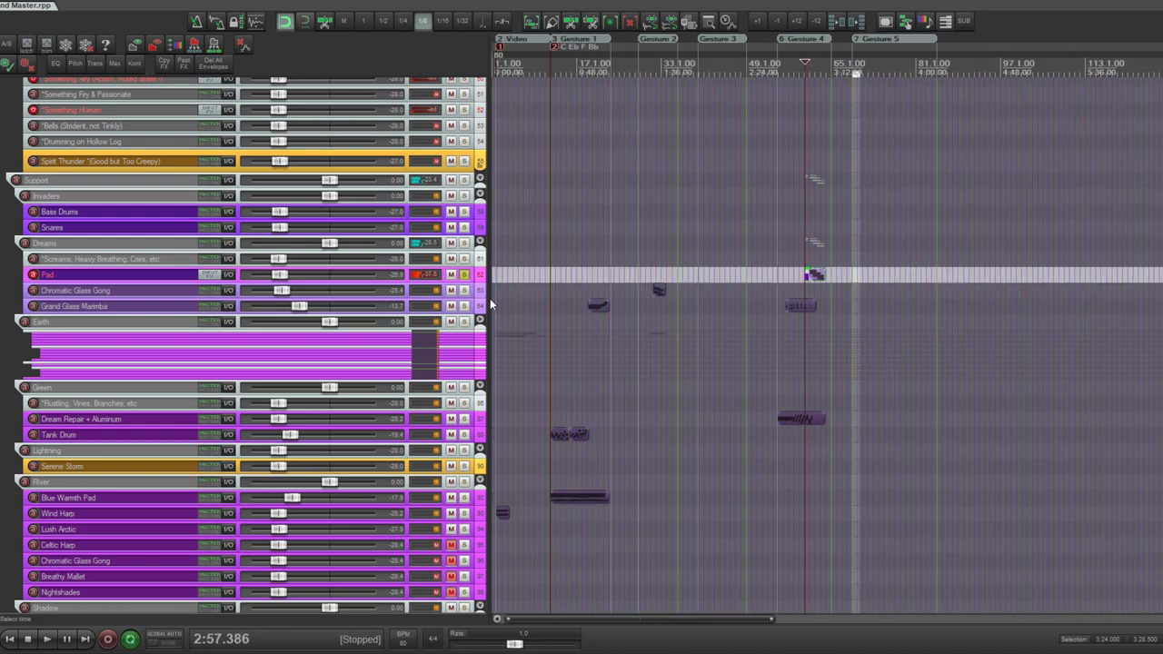
- Solo the Chromatic Glass Gong track in the Dreams folder and audition its Gesture 2 passage
click(656, 288)
drag(656, 289, 647, 291)
scroll(644, 337, up, 3)
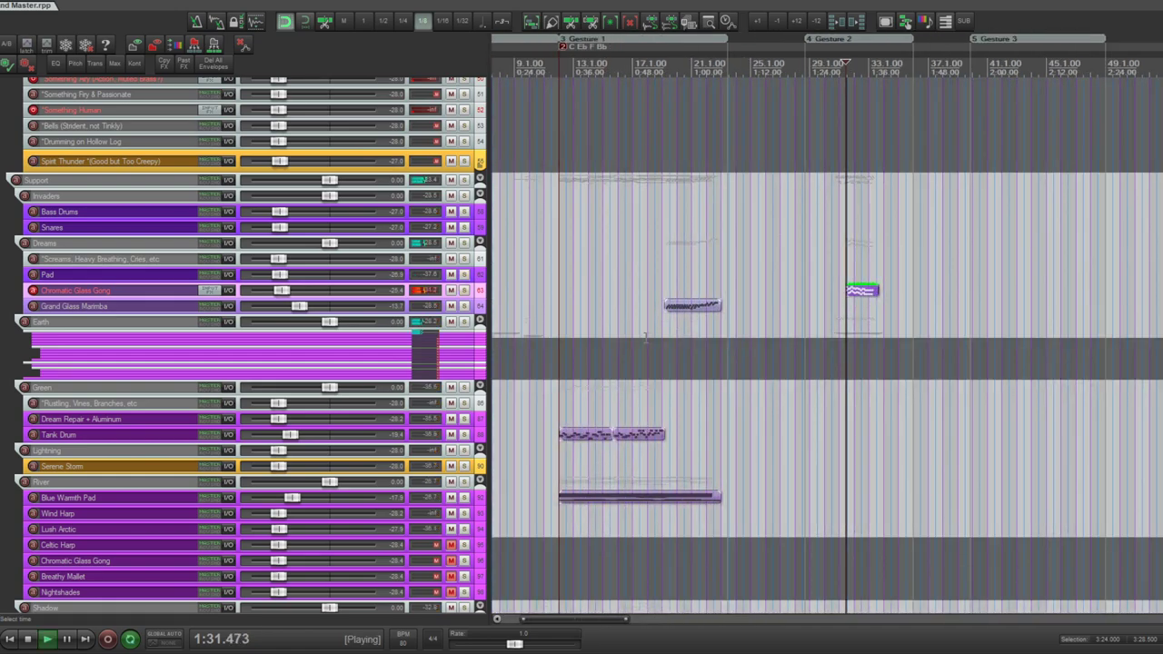
scroll(644, 337, down, 2)
click(463, 290)
key(space)
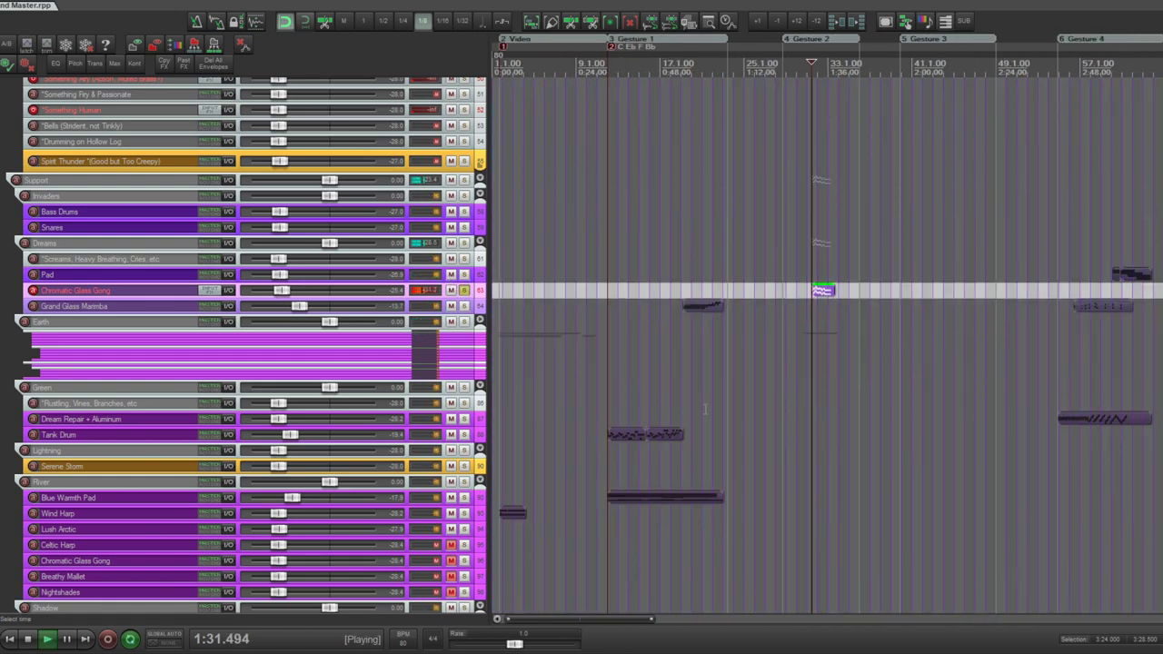
scroll(705, 409, up, 2)
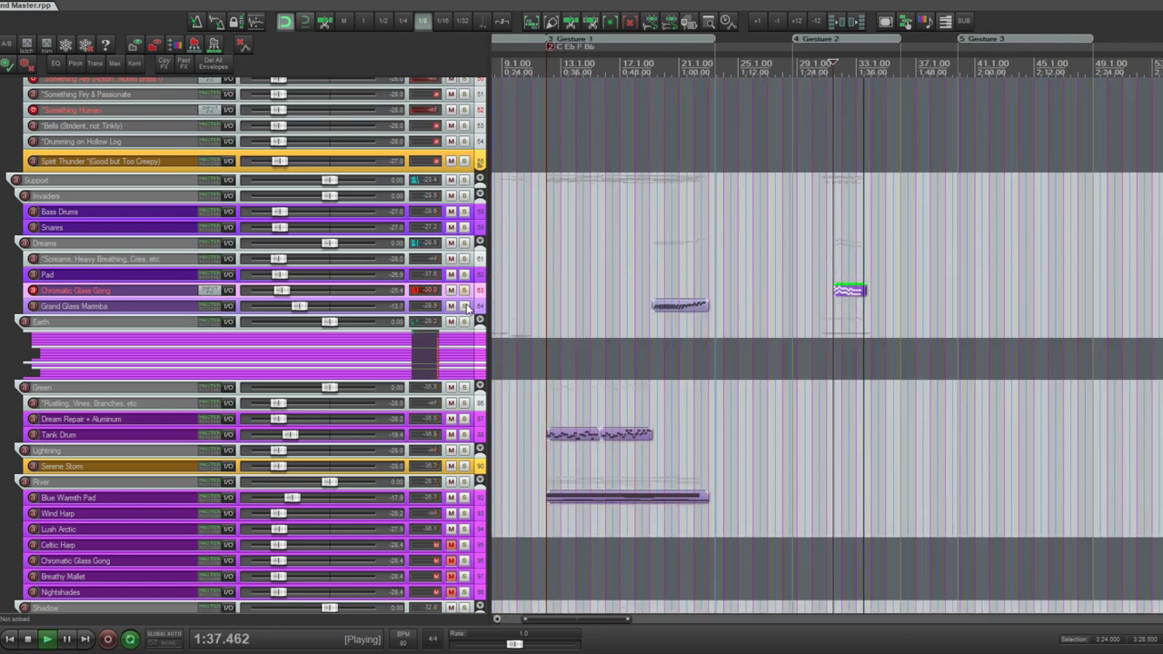
- Stop playback, solo the Grand Glass Marimba track in the Dreams folder, audition its Gesture 1 passage and unsolo the track
key(space)
click(573, 305)
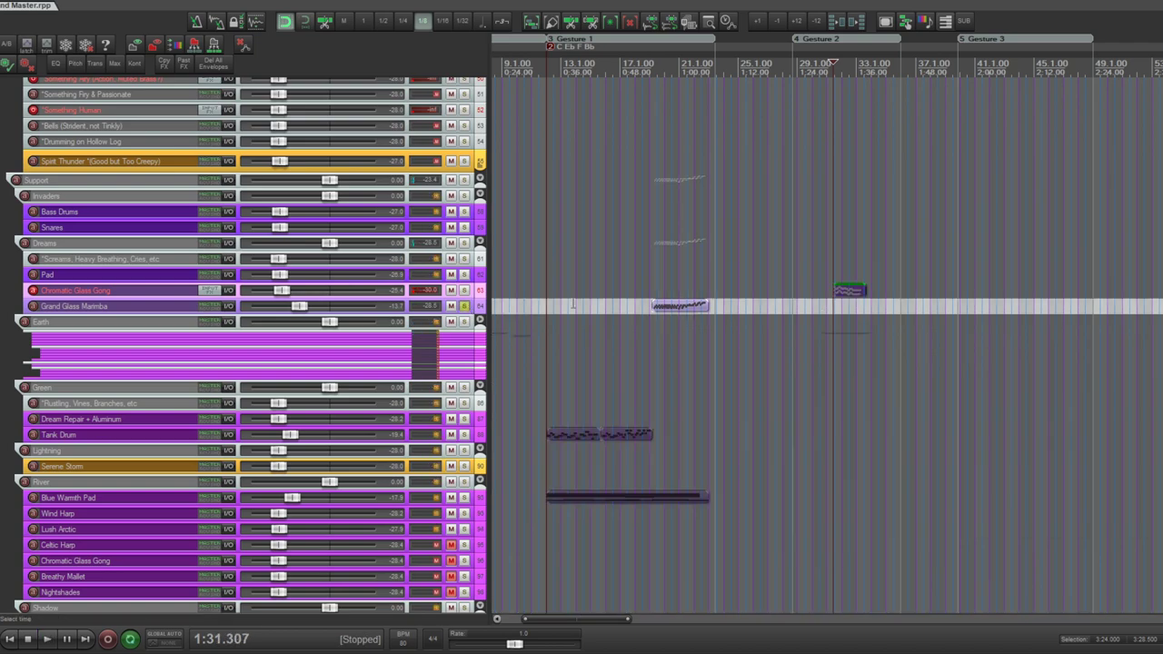
click(657, 306)
scroll(661, 380, up, 2)
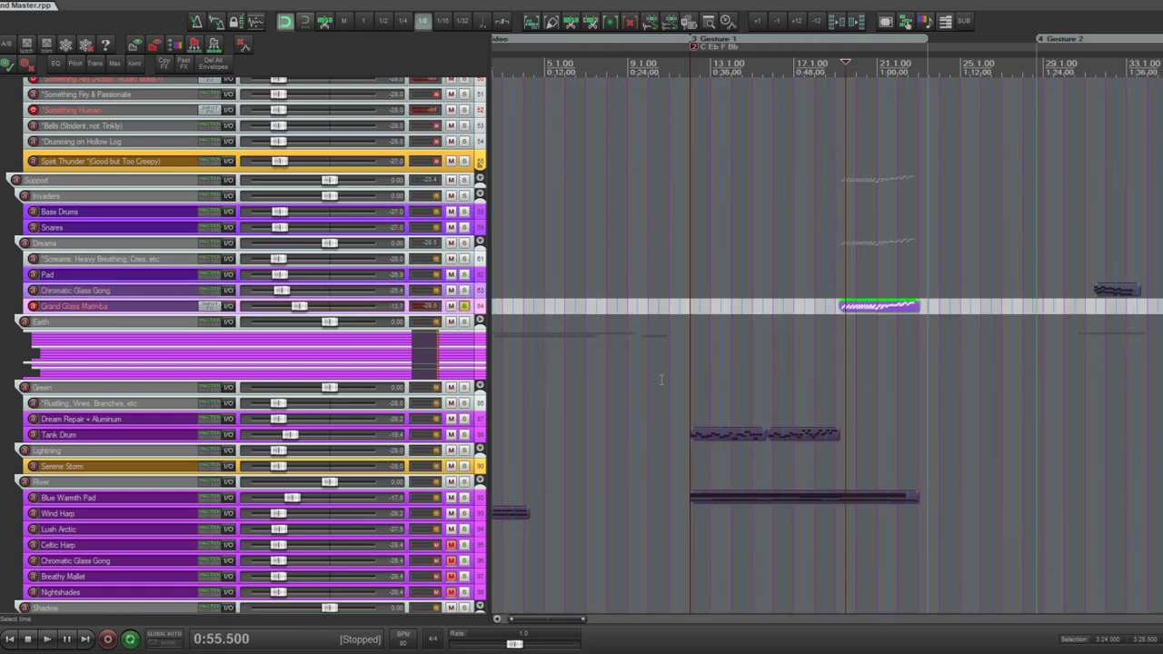
click(848, 371)
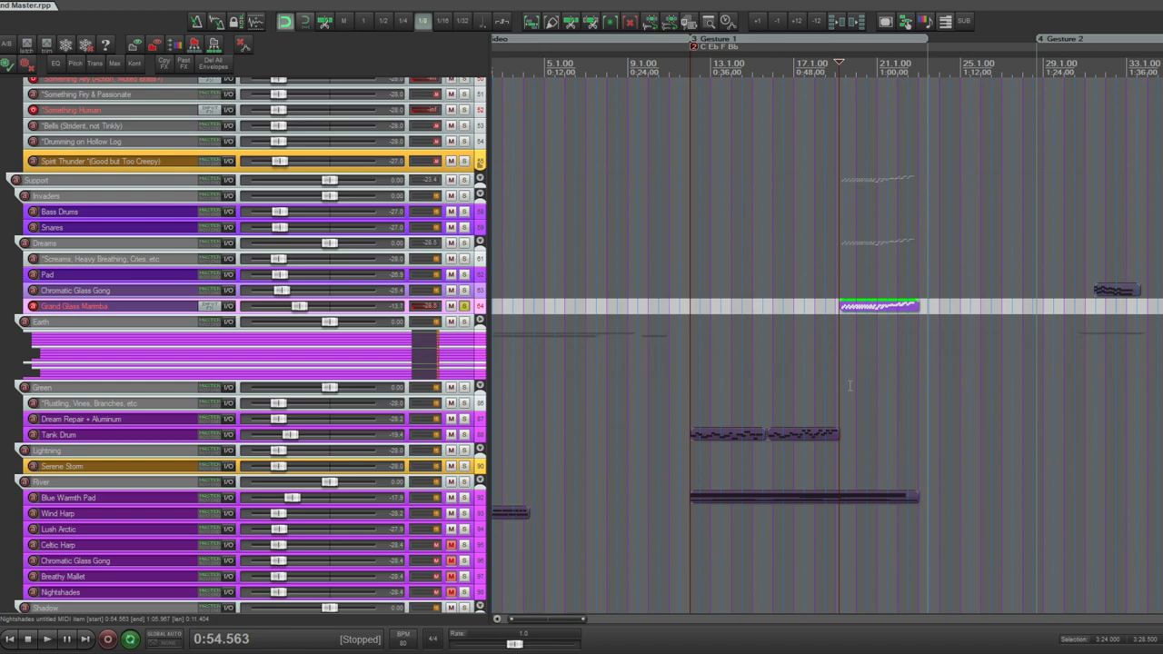
key(space)
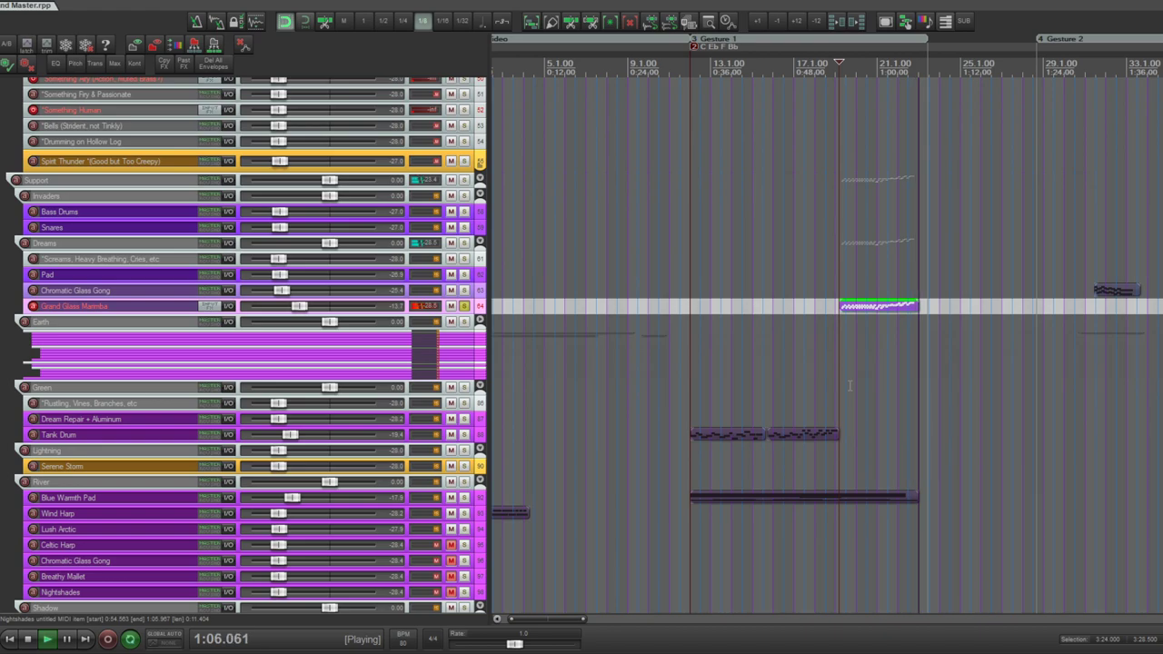
key(space)
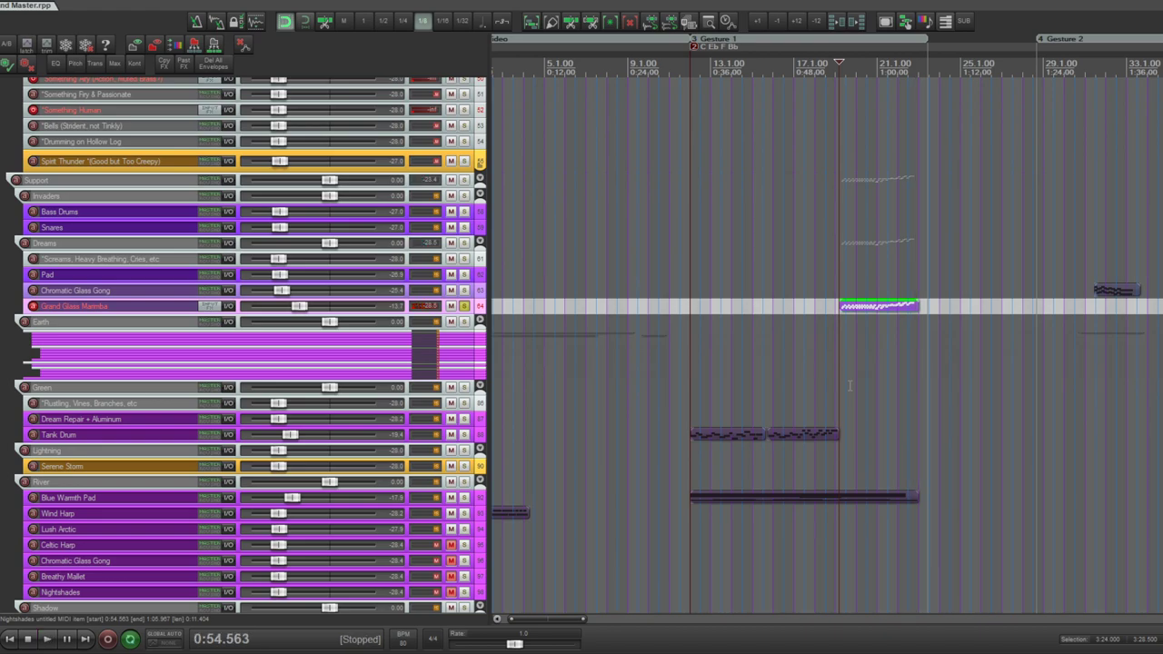
click(463, 306)
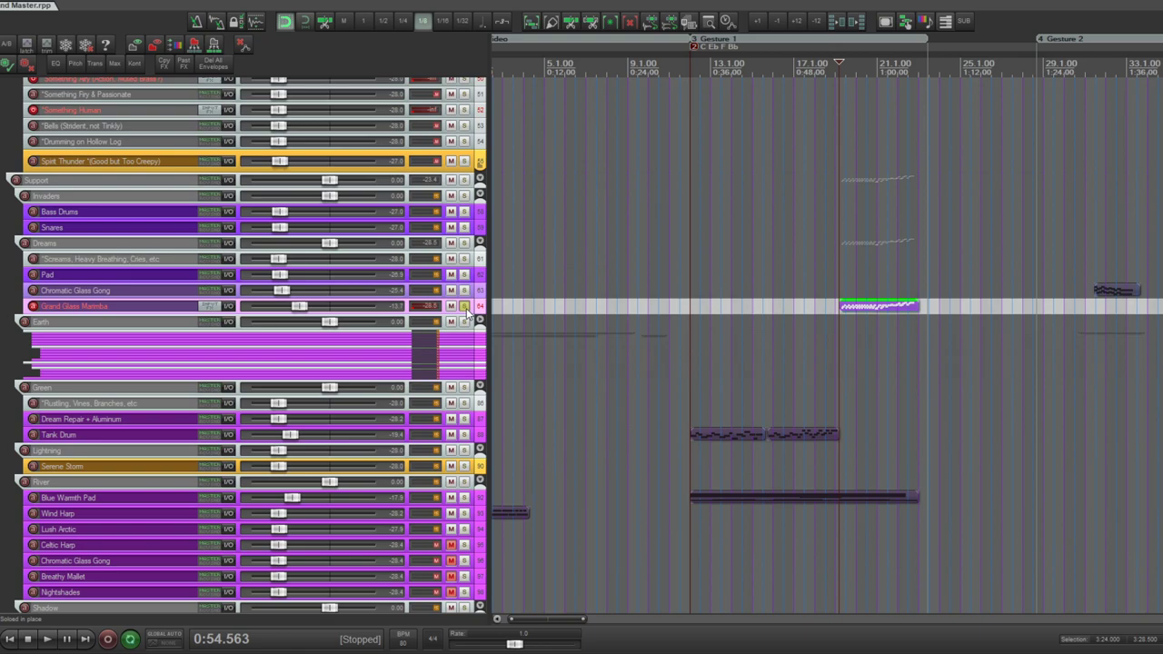
click(464, 306)
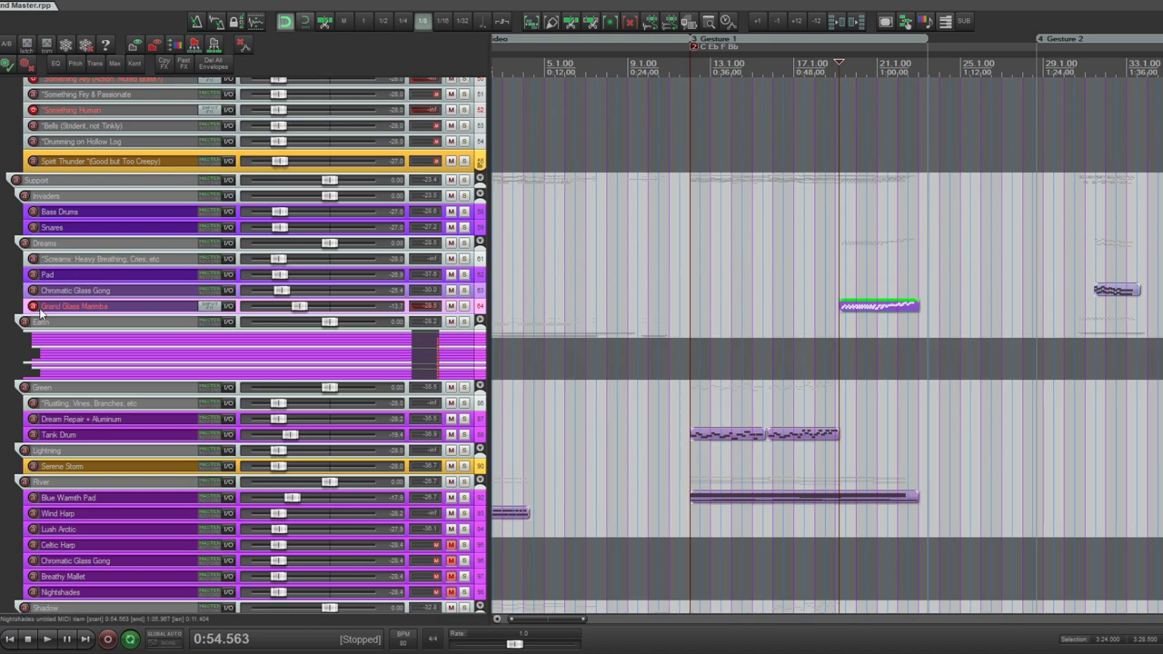
- Expand the Earth folder in the Support section to show its Pitched and Unpitched tracks
click(480, 321)
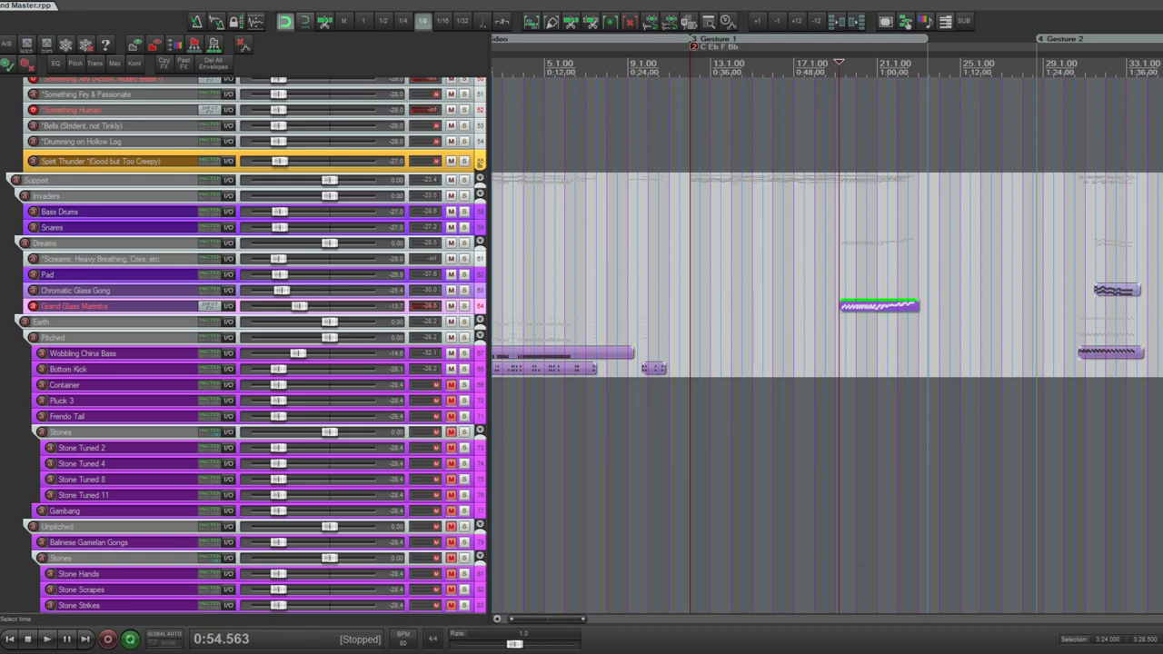
scroll(466, 341, down, 5)
key(ctrl+z)
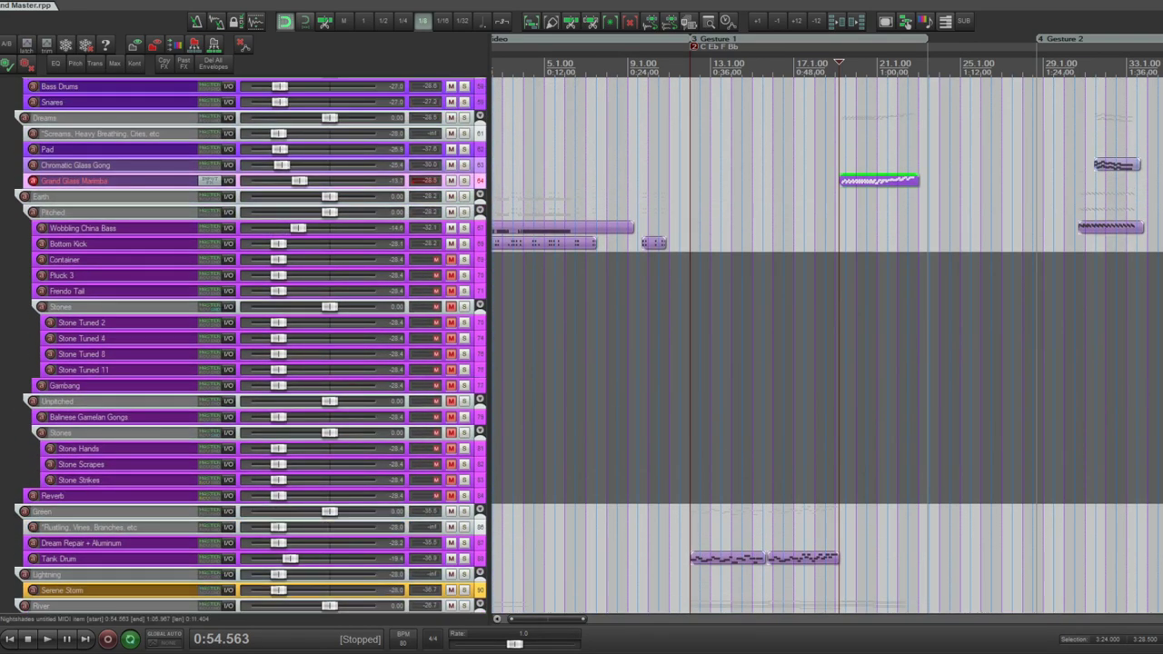
scroll(466, 342, up, 3)
scroll(466, 341, down, 1)
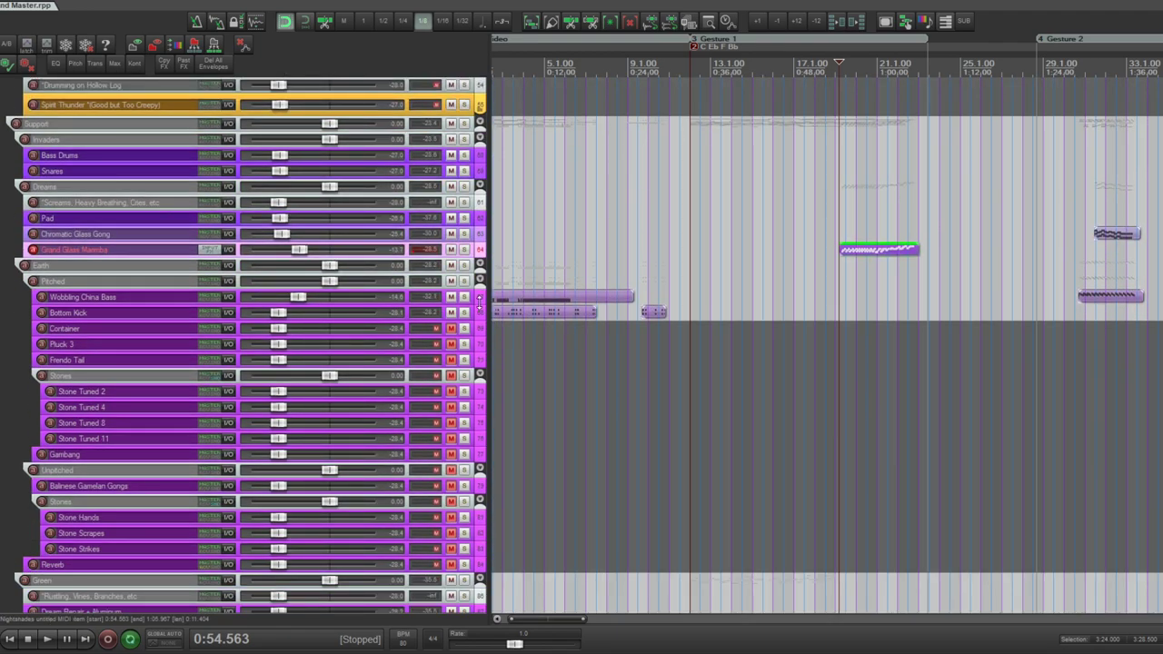
- Solo the Wobbling China Bass track in the Earth folder and audition its passage in the Video region
scroll(583, 295, down, 5)
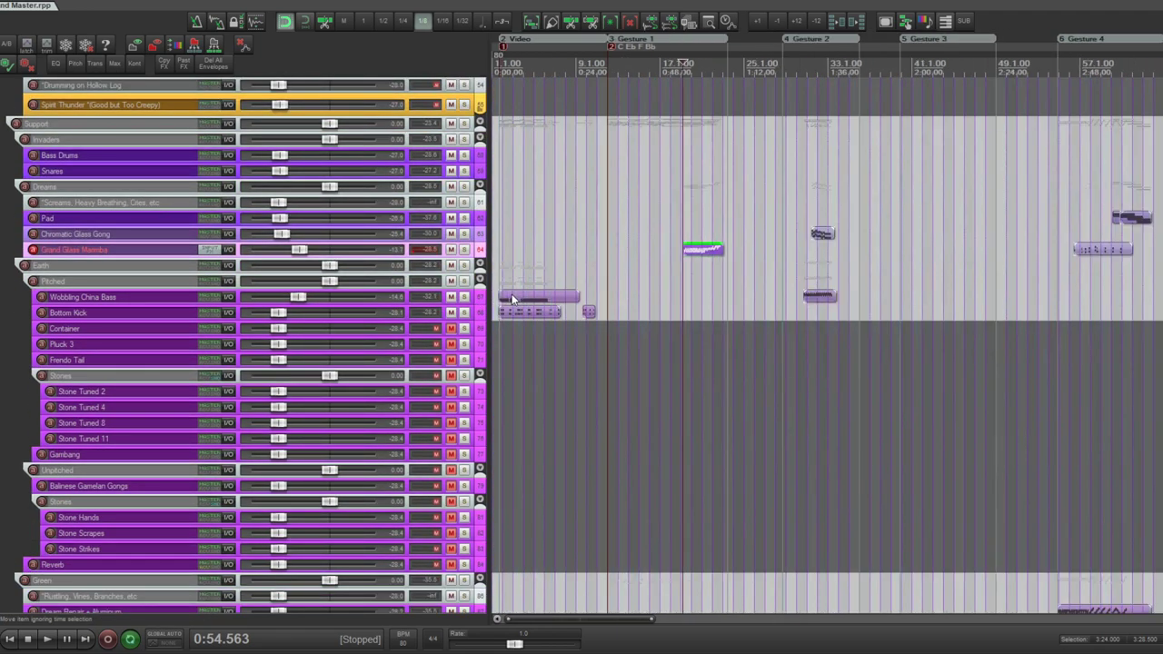
click(500, 294)
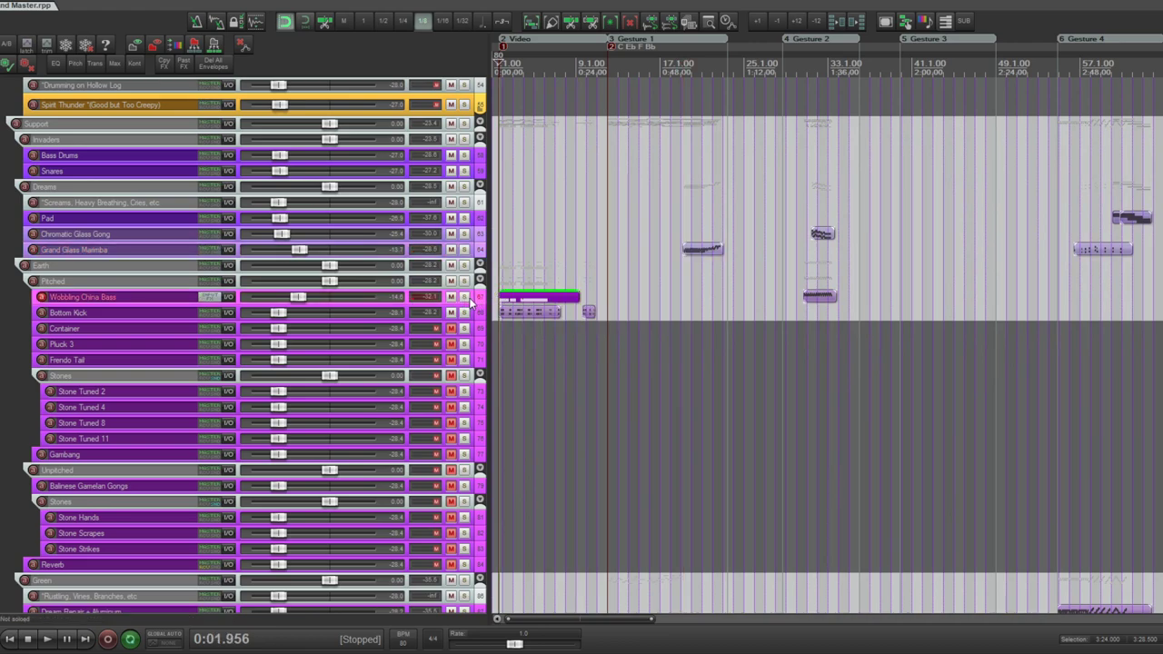
scroll(647, 363, up, 3)
key(space)
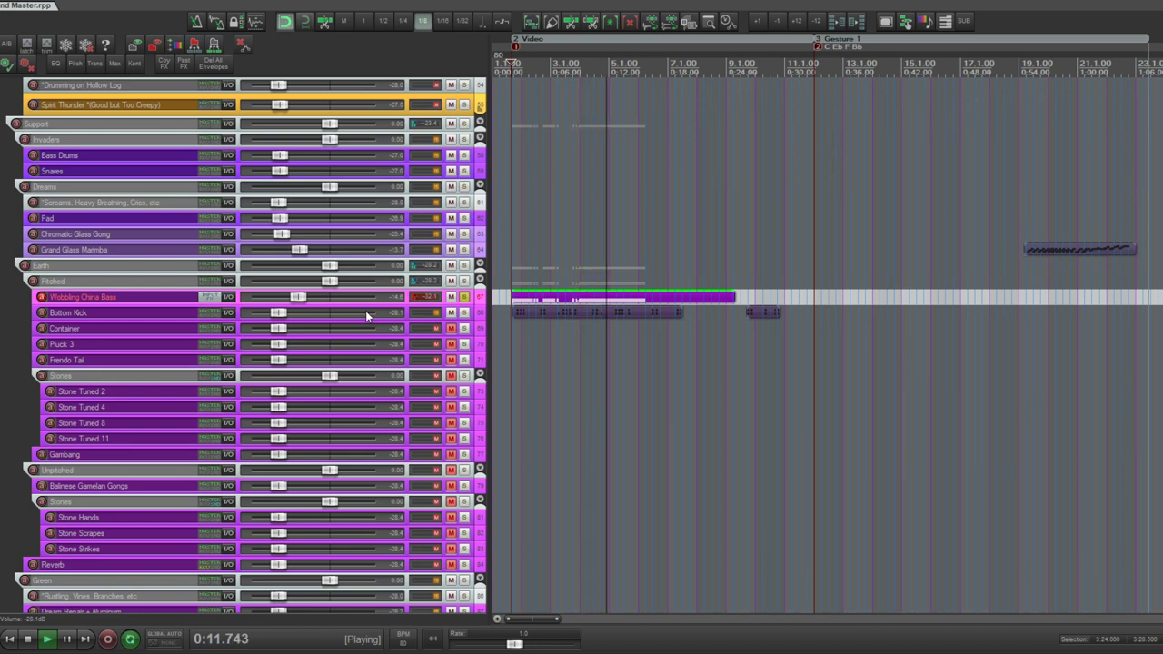
key(space)
- Solo the Bottom Kick track, audition its passage in the Video region and clear the solo
click(464, 312)
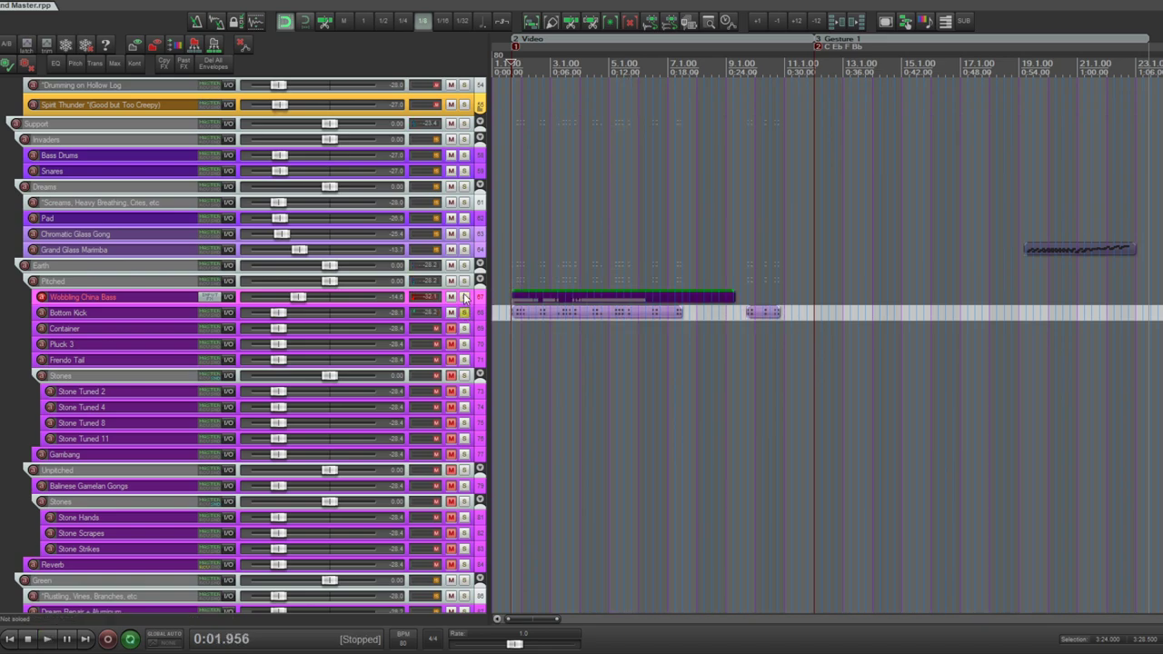
key(space)
scroll(560, 417, up, 2)
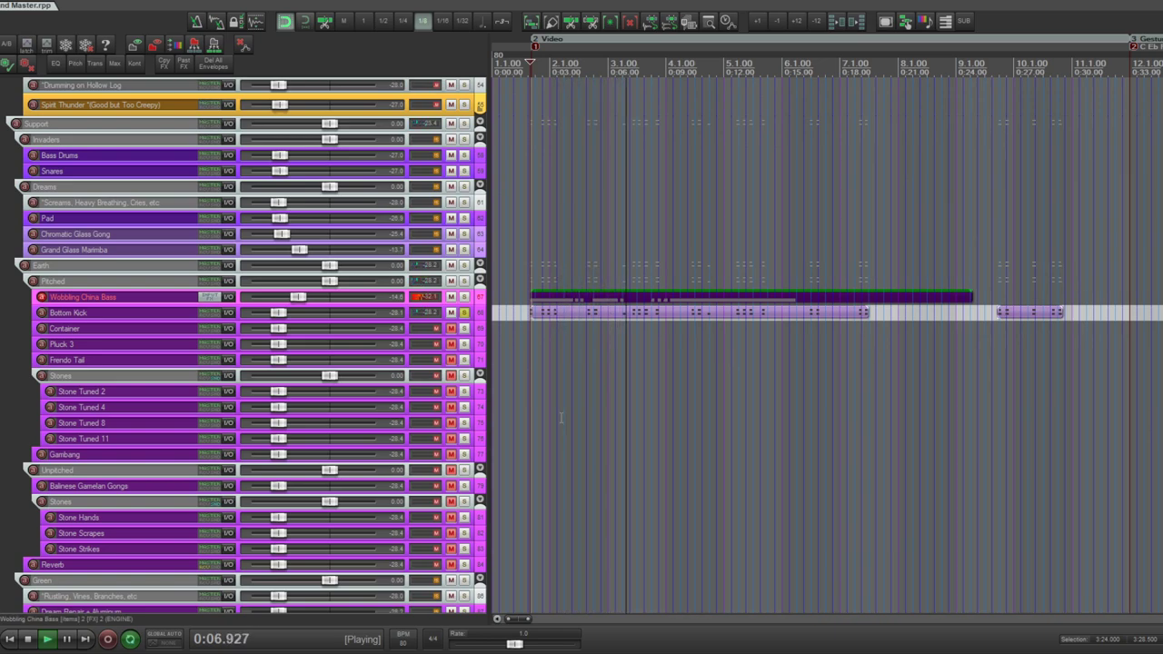
key(space)
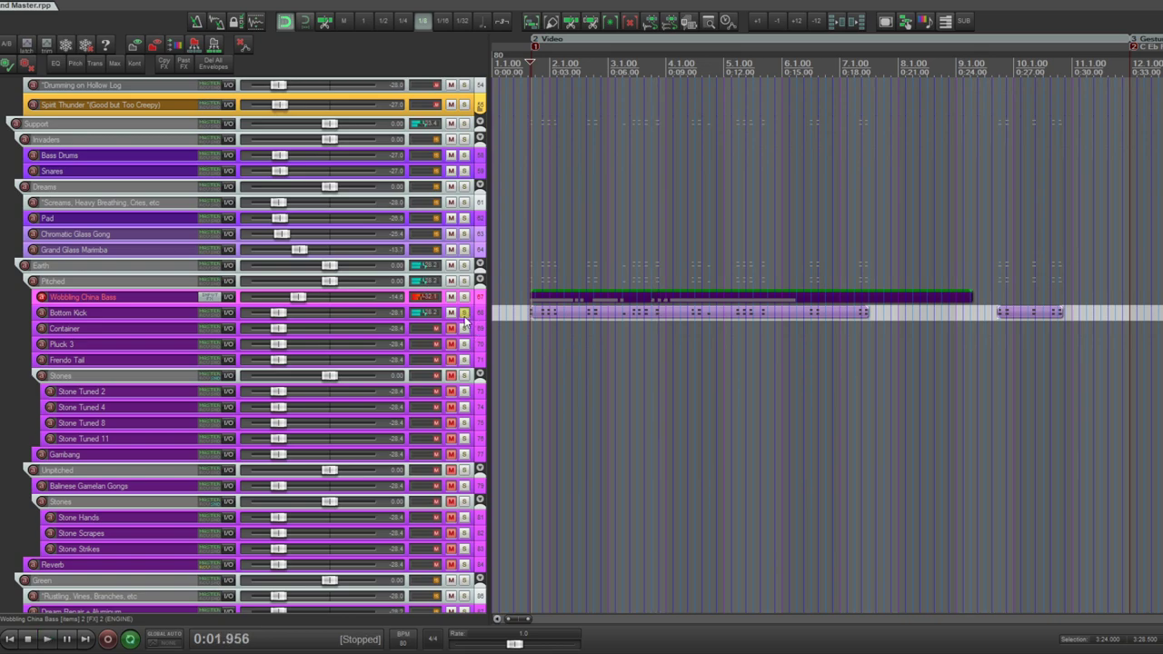
shift+click(463, 317)
- Unmute the Container, Pluck 3 and Frendo Tail tracks and set Container's volume to -8.90 dB
shift+click(454, 360)
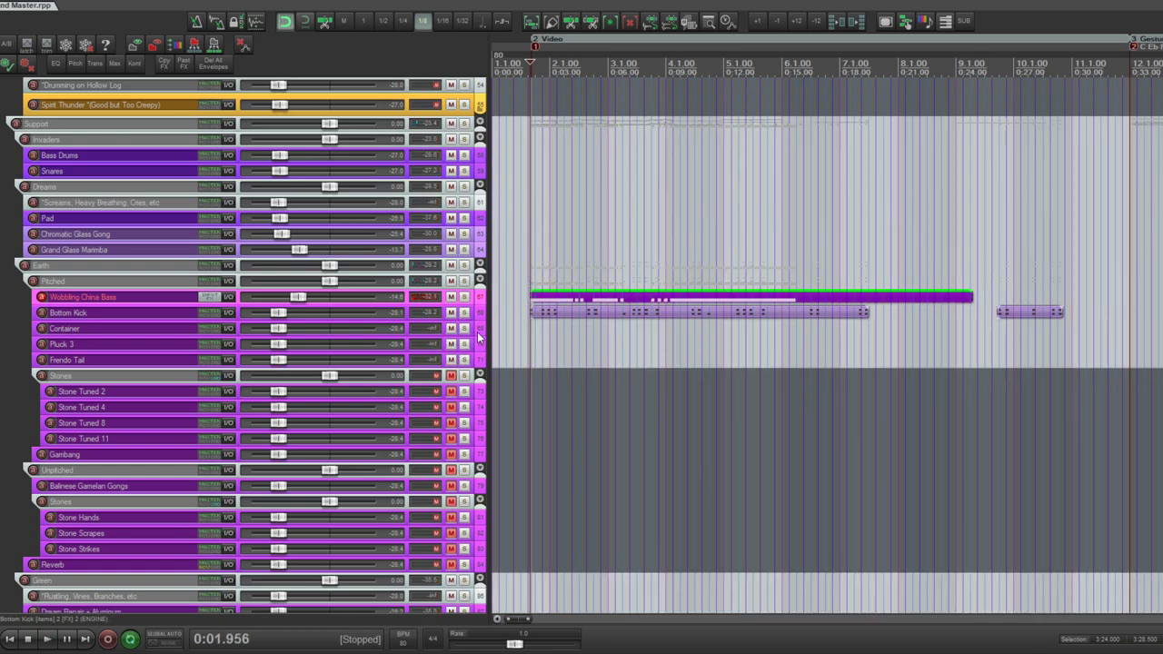
click(478, 334)
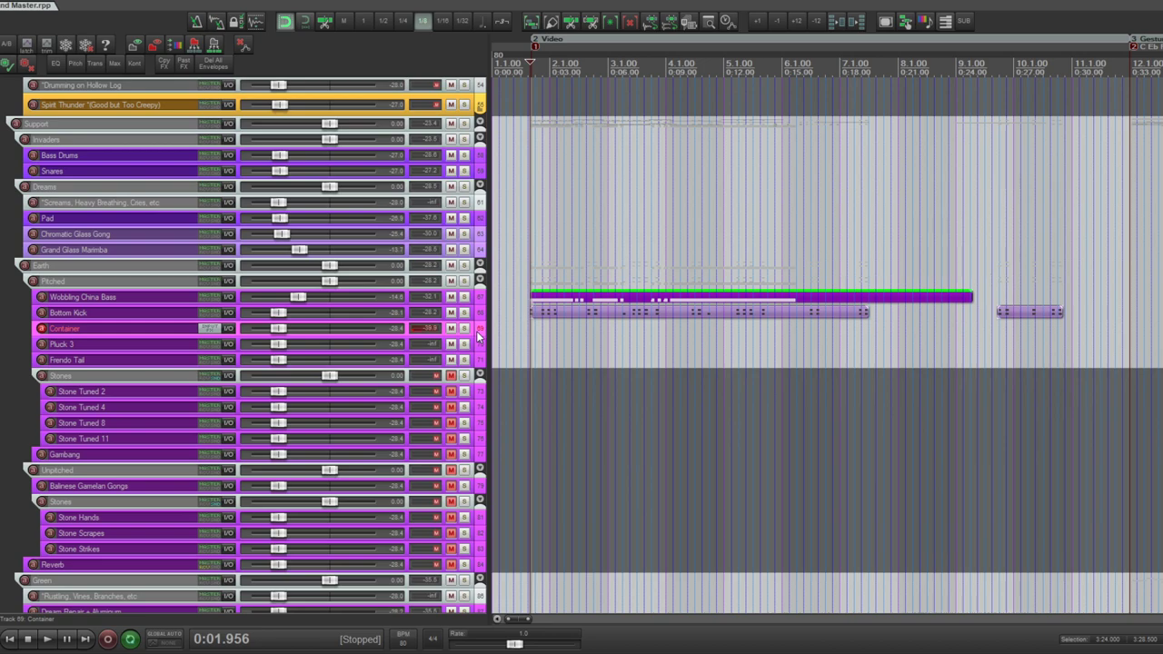
drag(277, 332, 310, 336)
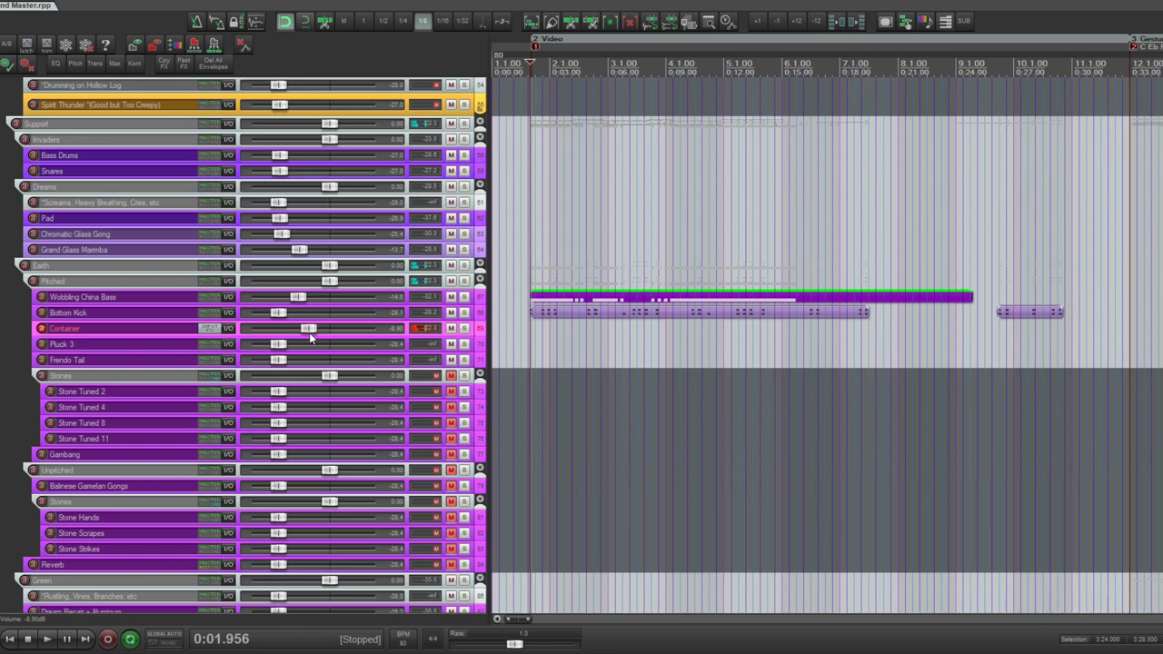
- Compare Pluck 3 with Container, set Pluck 3's volume to -11.8 dB and Frendo Tail's to -18.1 dB, and audition Frendo Tail
click(457, 348)
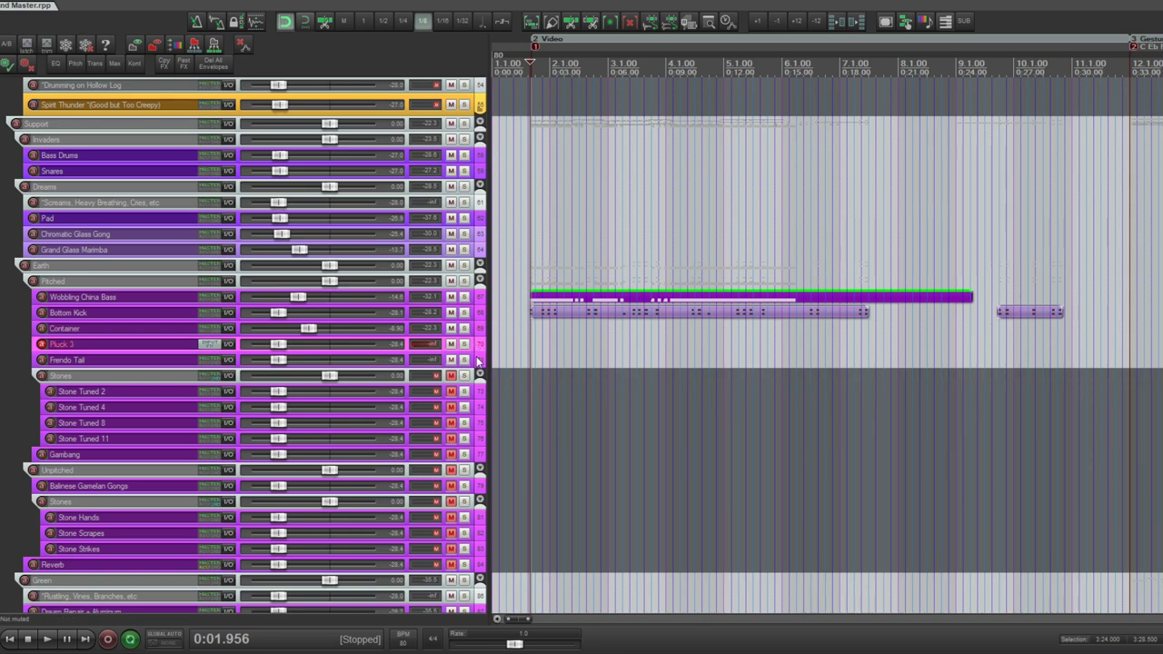
click(479, 331)
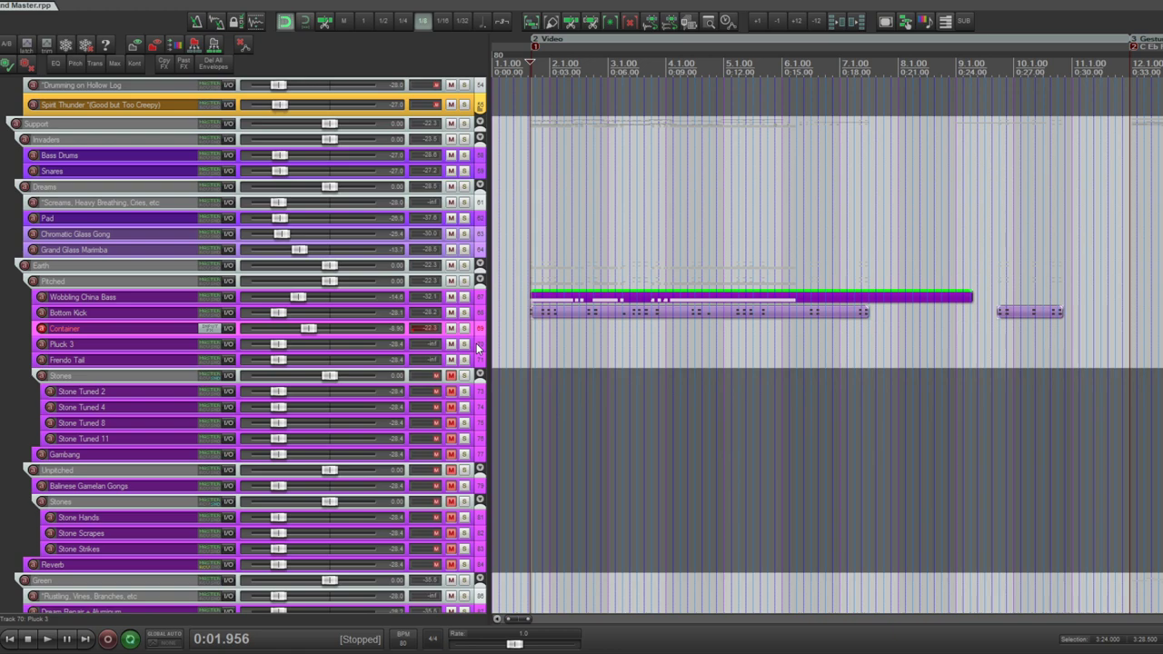
drag(278, 348, 287, 348)
click(483, 347)
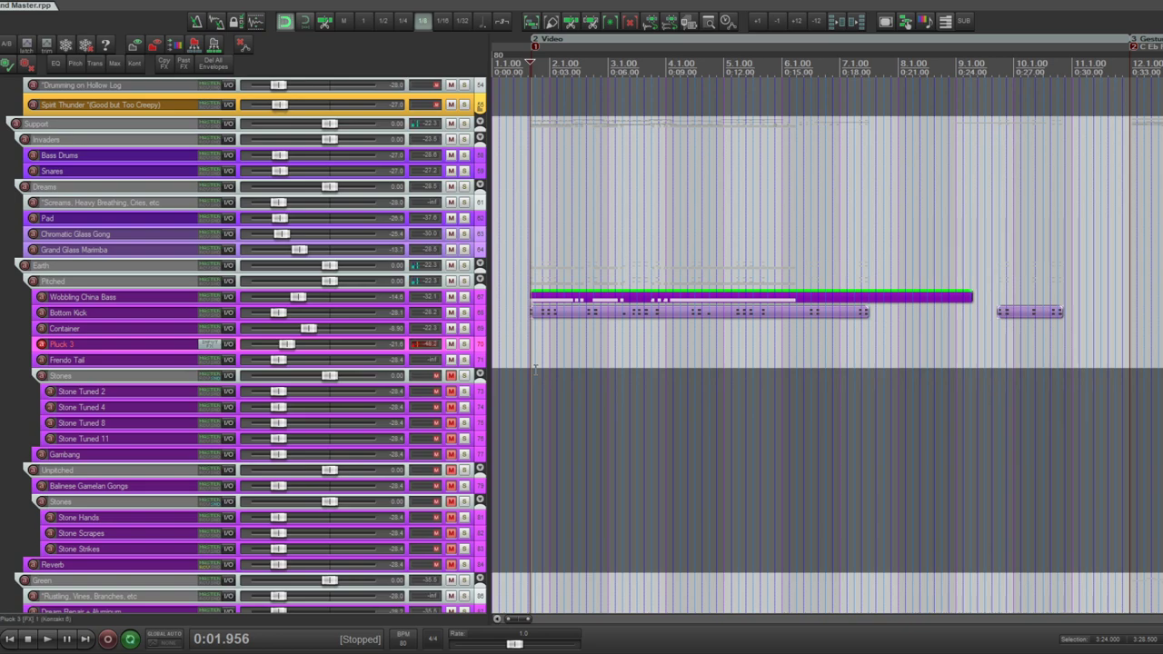
drag(287, 344, 301, 355)
drag(281, 362, 296, 362)
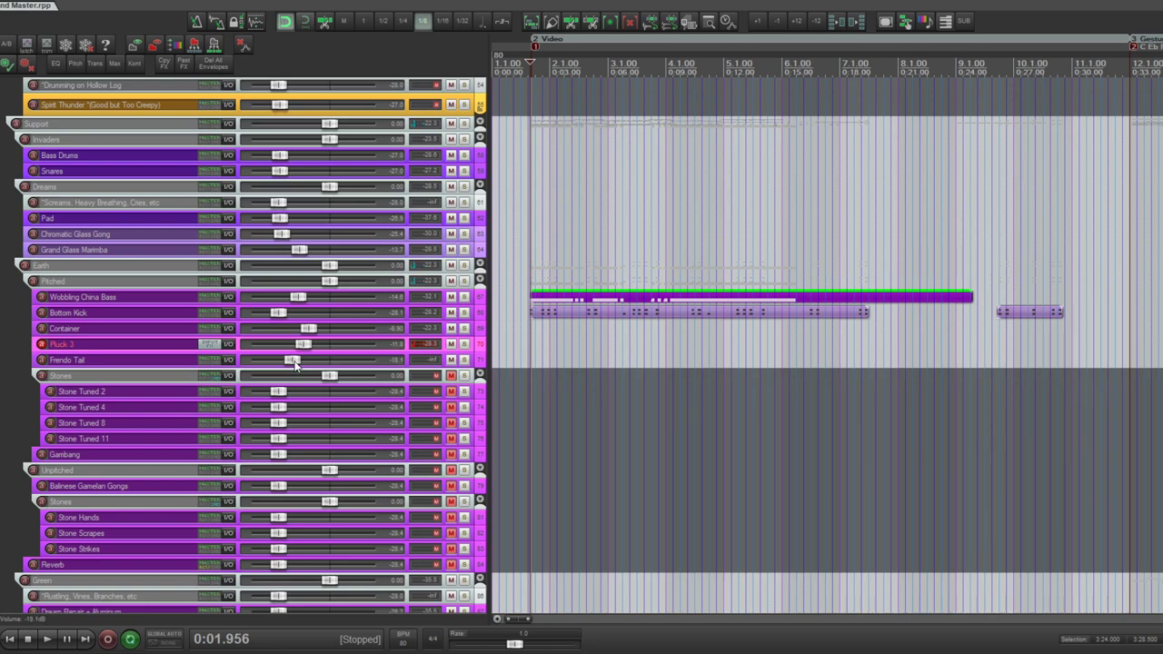
click(478, 363)
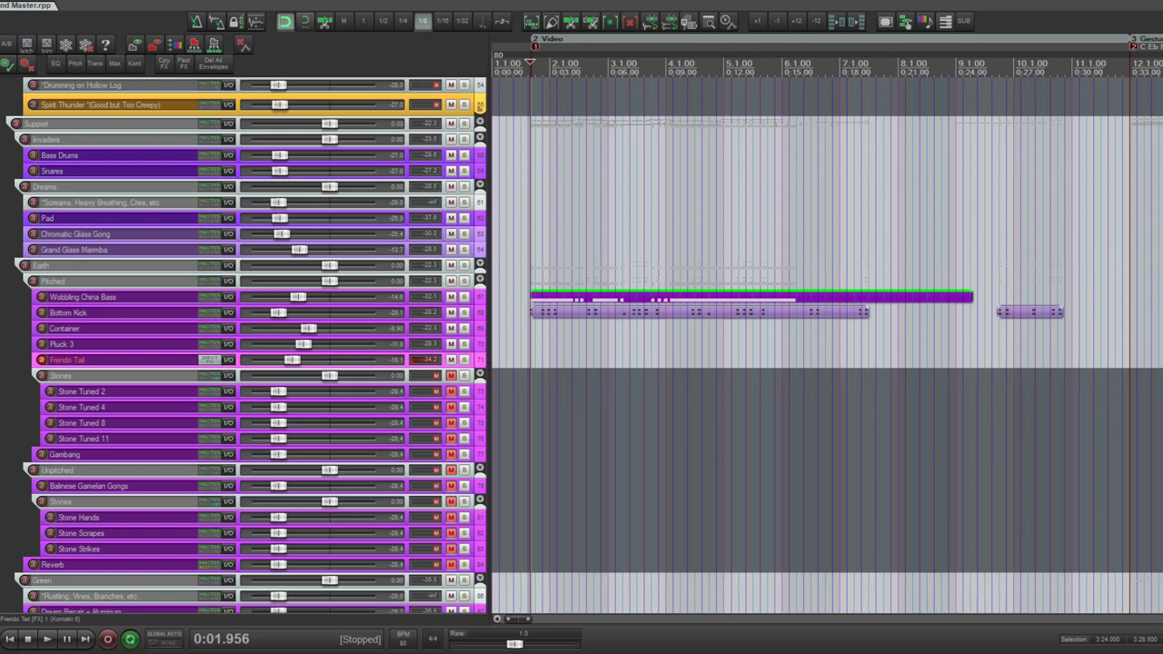
- Add a track named "Ocean" after Serene Storm in the Support section and move Frendo Tail into it as a child track
scroll(482, 357, down, 5)
scroll(159, 383, down, 2)
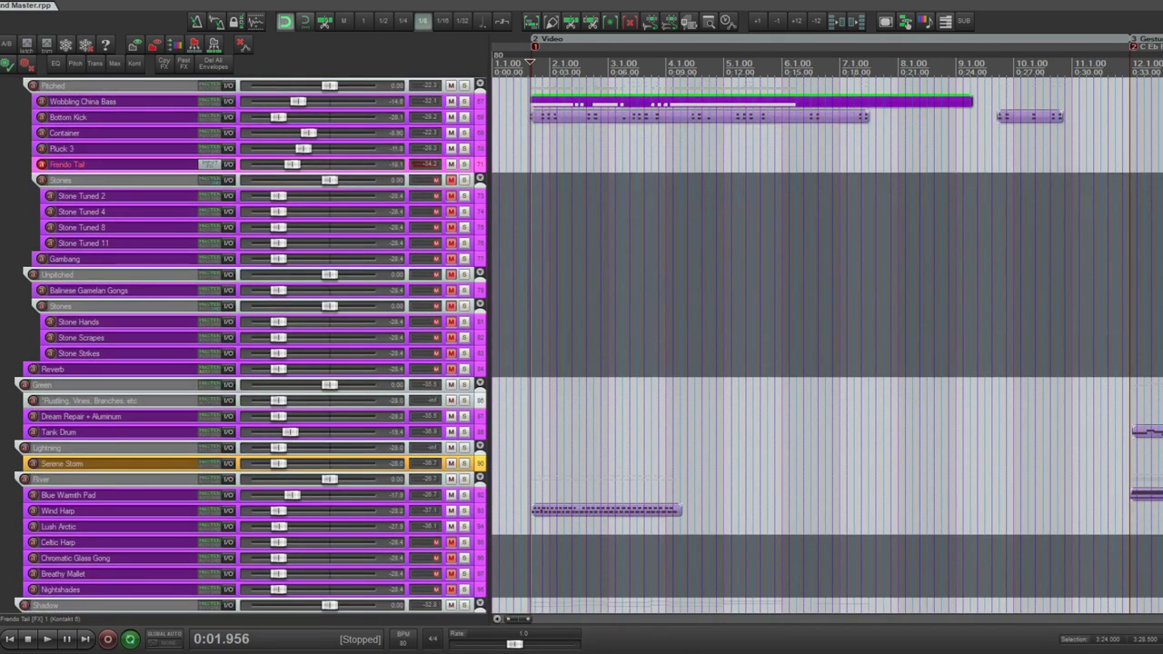
click(68, 464)
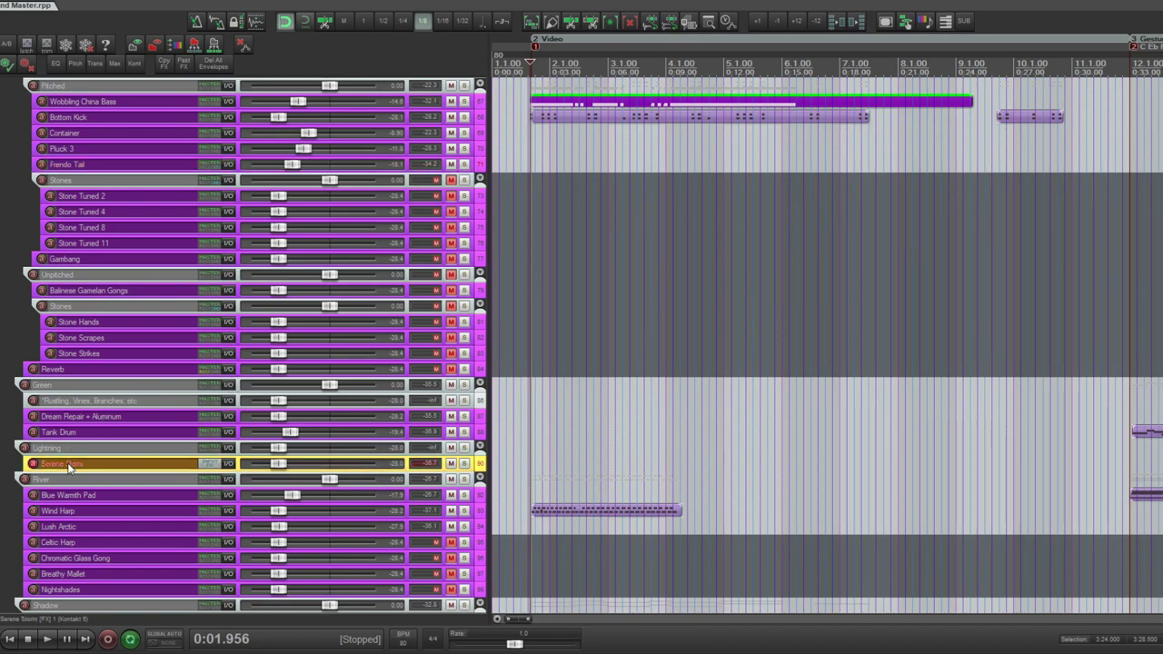
key(ctrl+t)
text(Ocean)
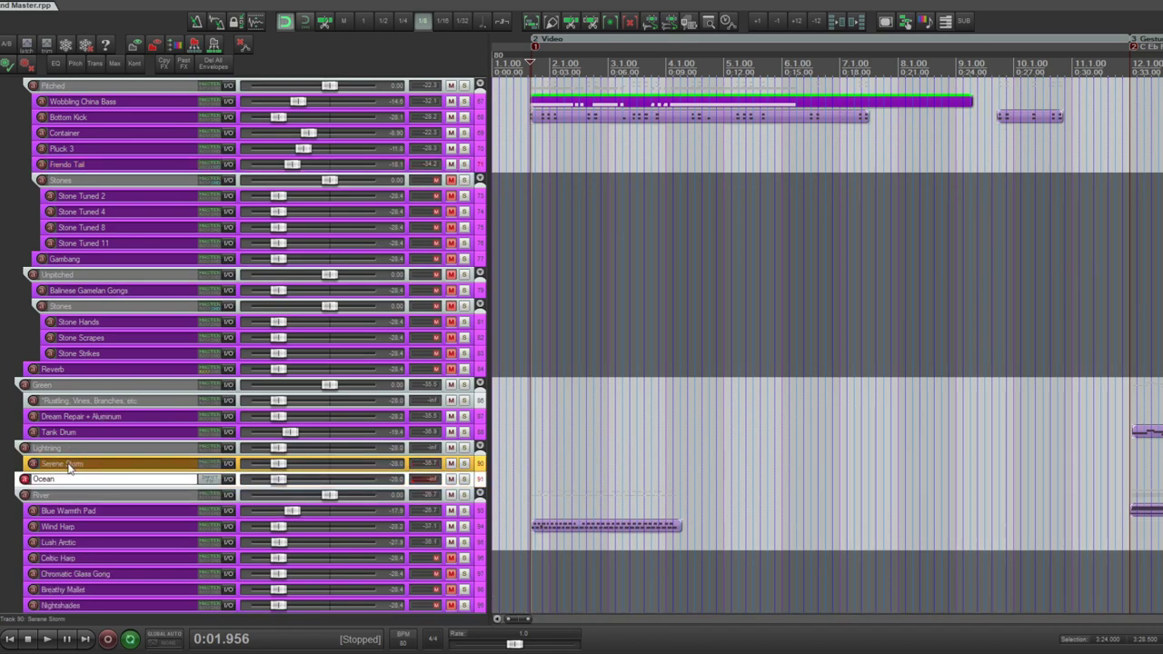
key(Return)
drag(99, 167, 148, 479)
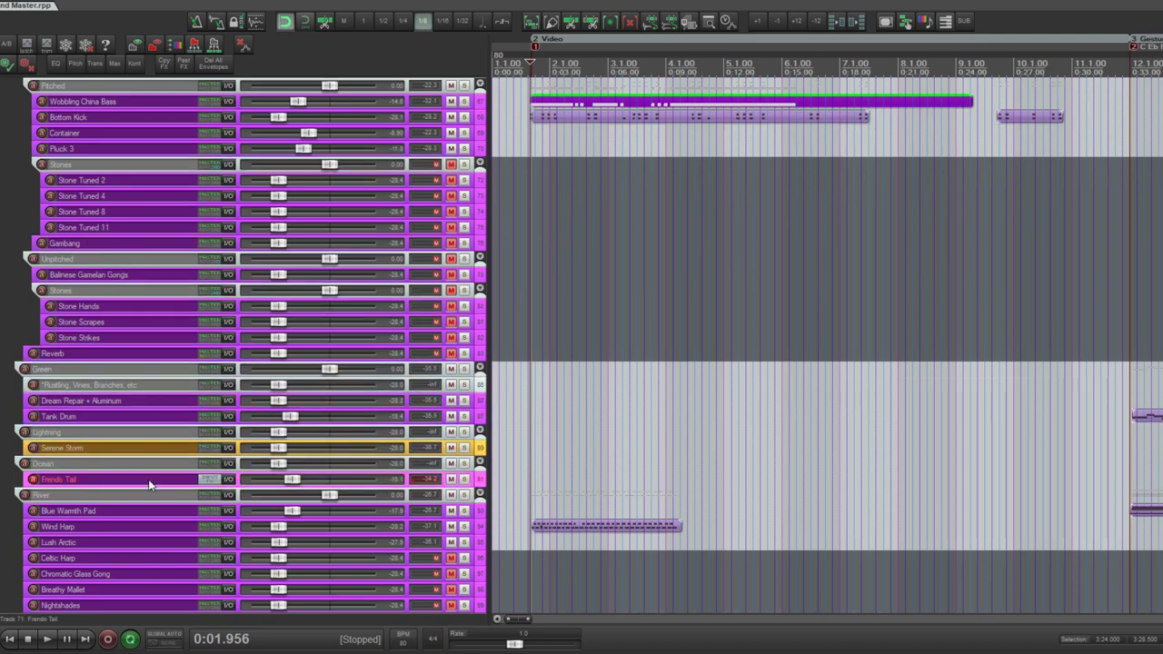
- Unmute the Pitched group's Stones folder with its four Stone Tuned tracks and audition Stone Tuned 2
scroll(148, 479, up, 5)
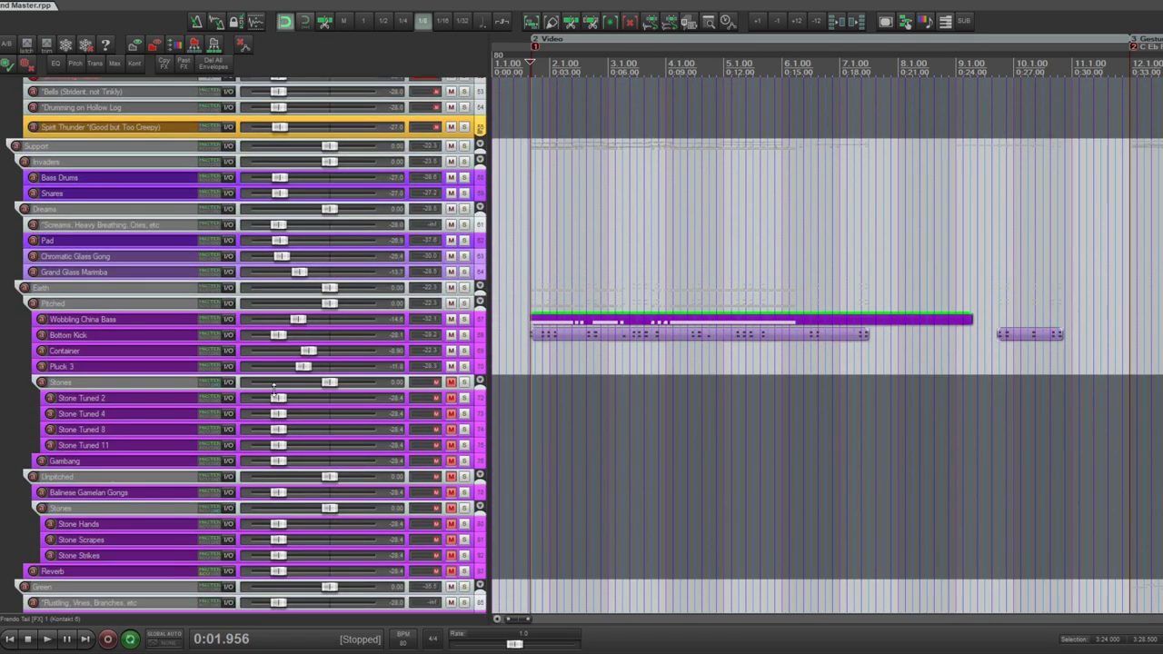
drag(451, 381, 449, 446)
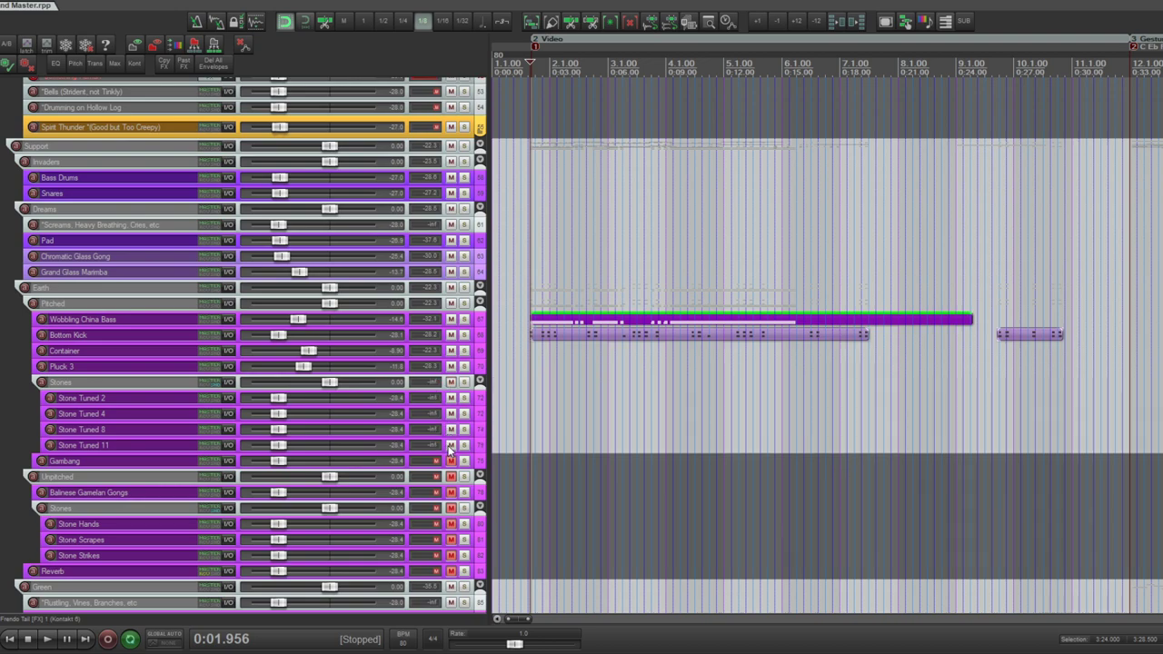
click(481, 401)
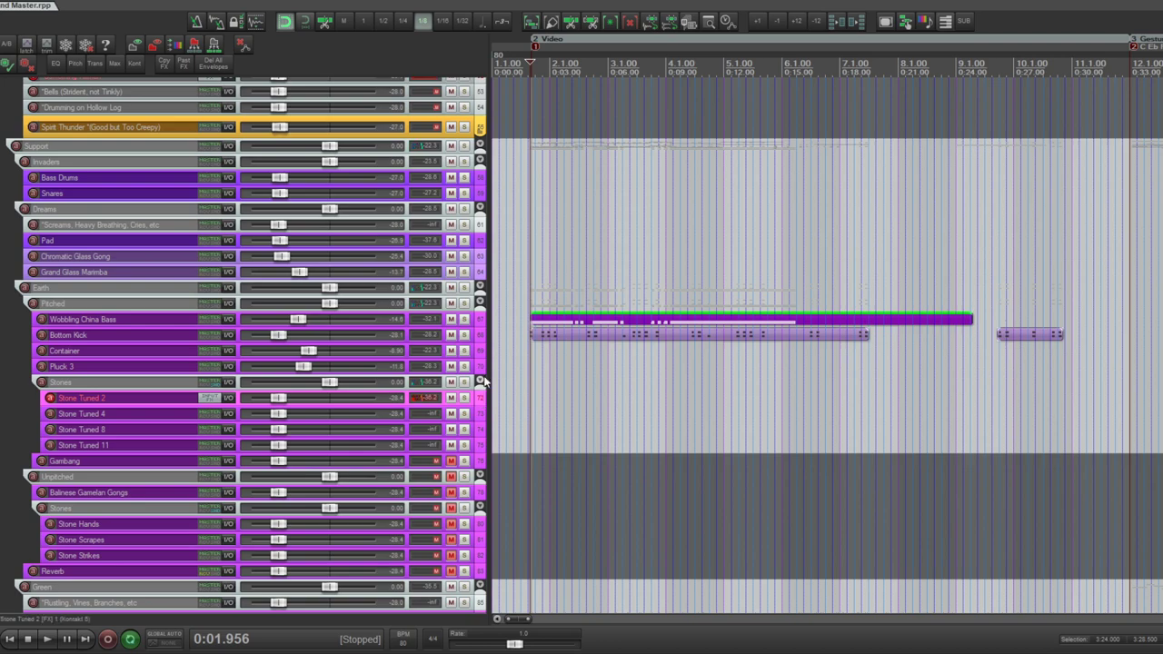
- Set the volume of Stone Tuned 2, 4, 8 and 11 together to -17.3 dB and audition Stone Tuned 2 again
shift+click(480, 445)
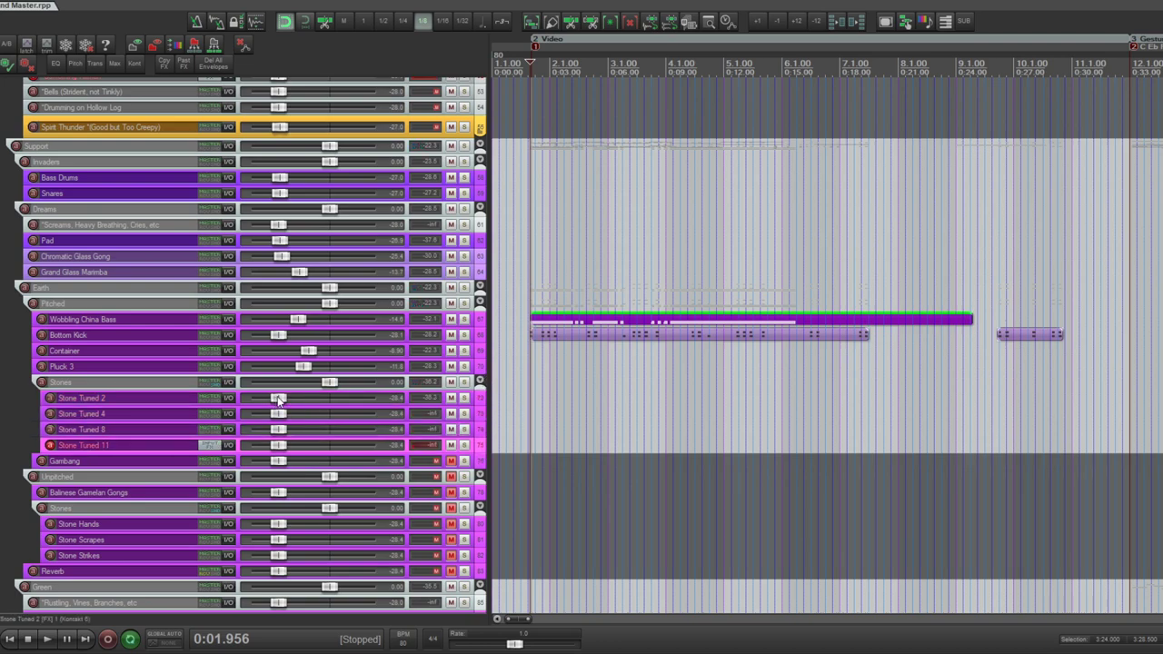
ctrl+click(480, 422)
ctrl+click(479, 413)
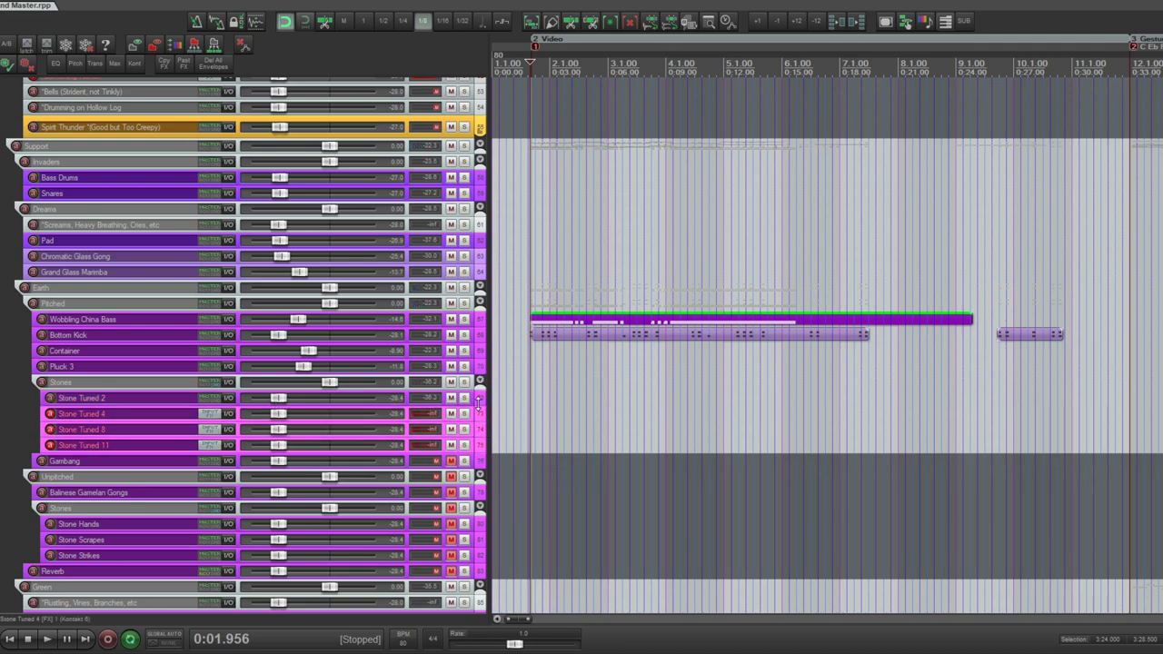
ctrl+click(480, 398)
drag(296, 398, 311, 398)
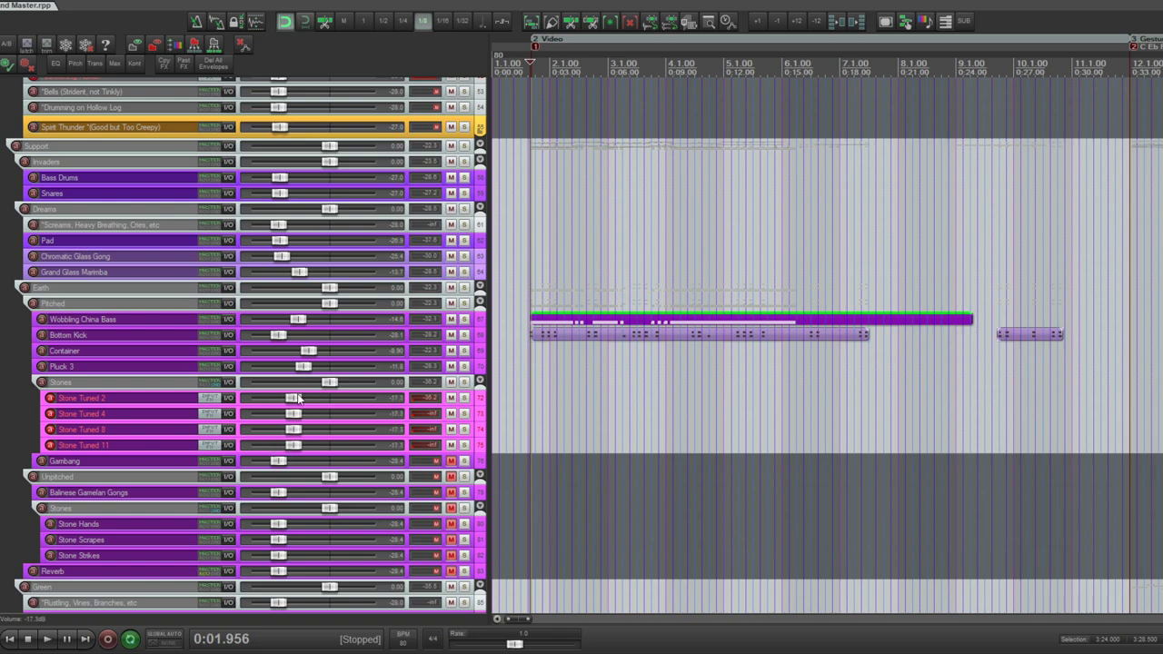
click(482, 398)
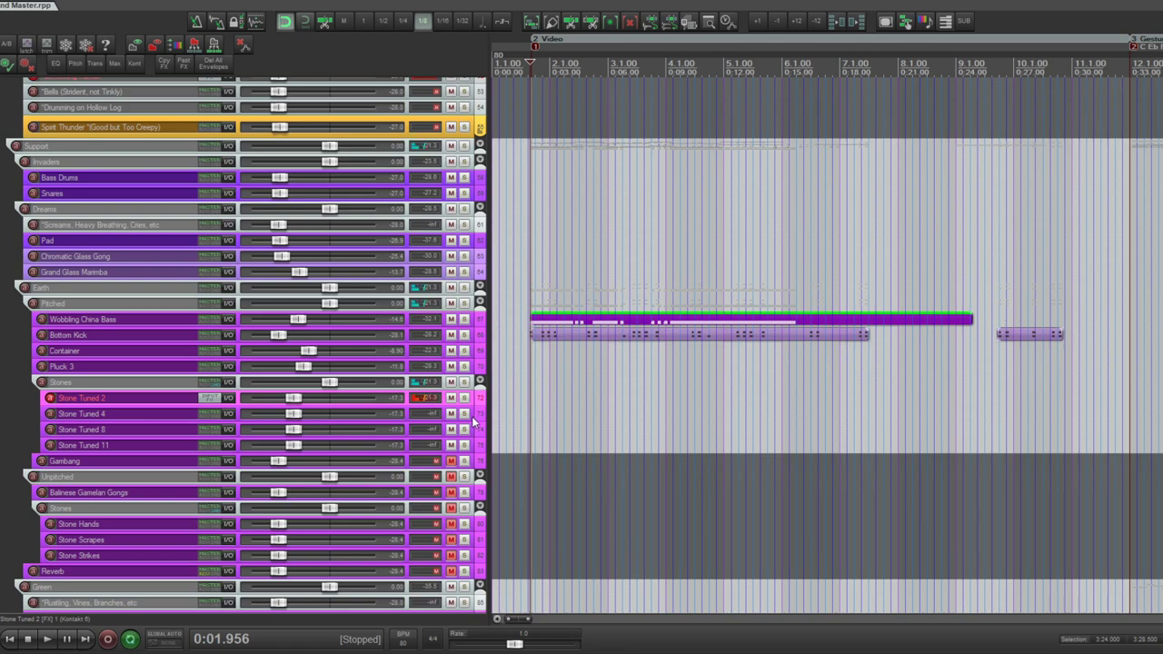
- Audition Stone Tuned 4, 8 and 11 in turn, then unmute Gambang and audition it
click(479, 419)
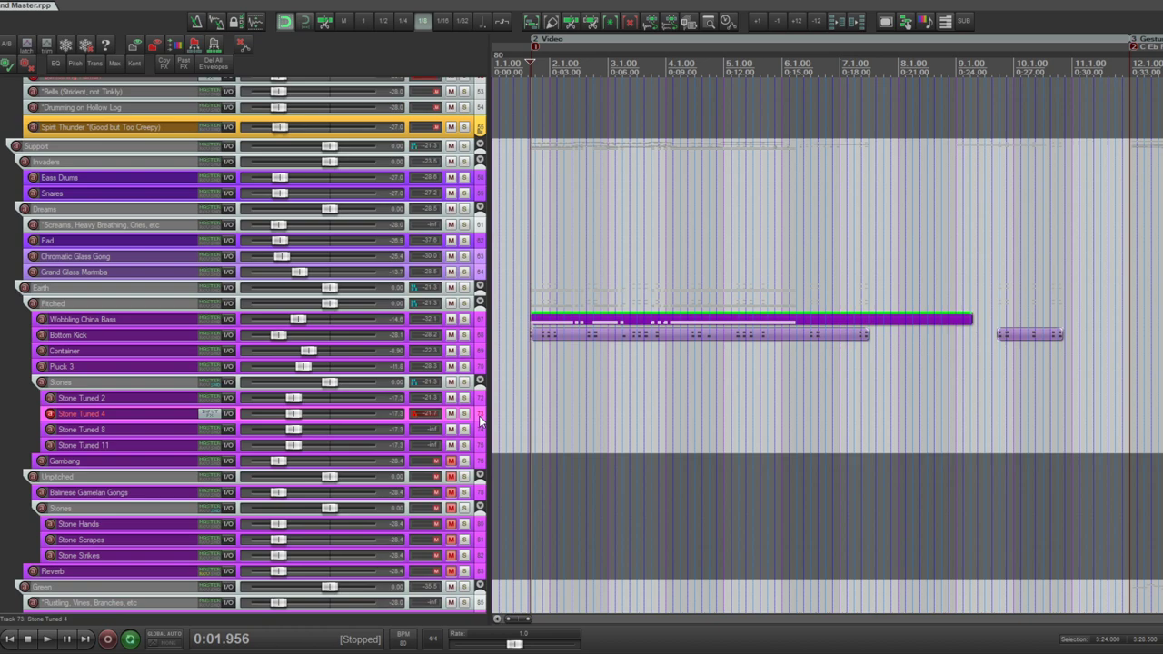
click(482, 430)
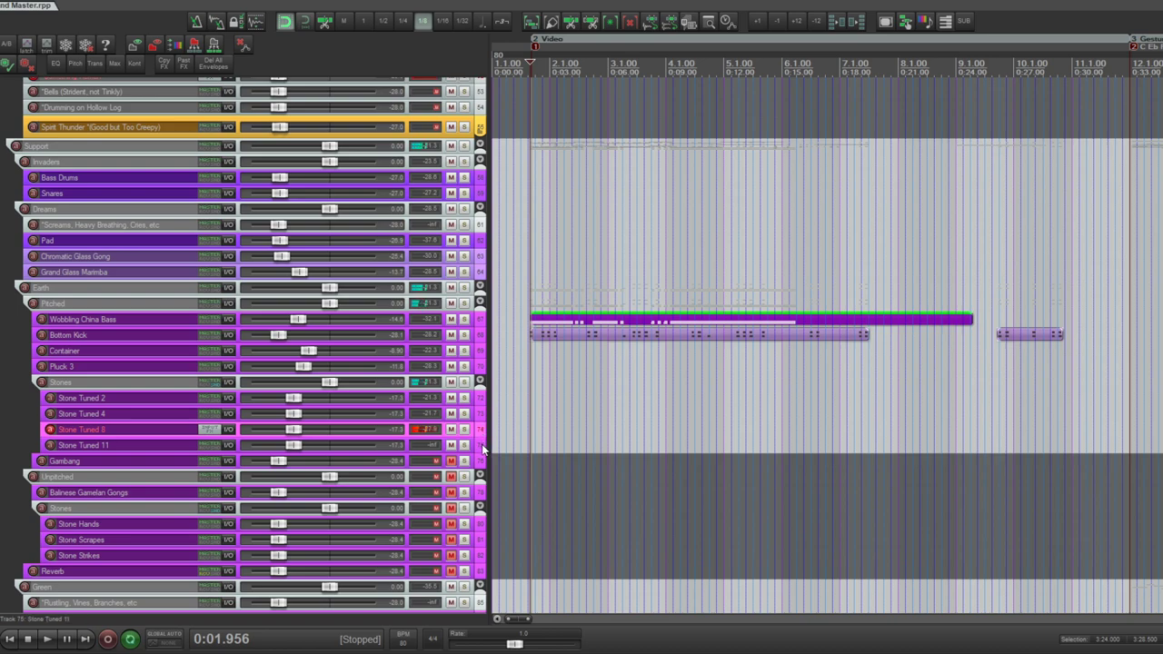
click(482, 449)
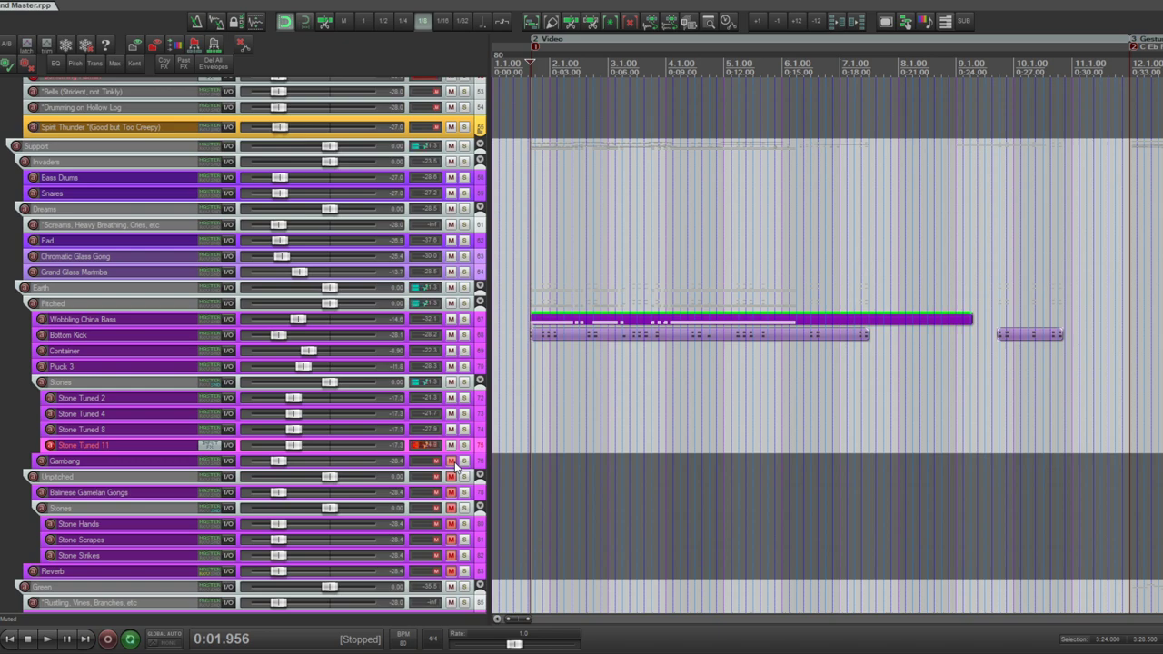
click(457, 465)
click(481, 465)
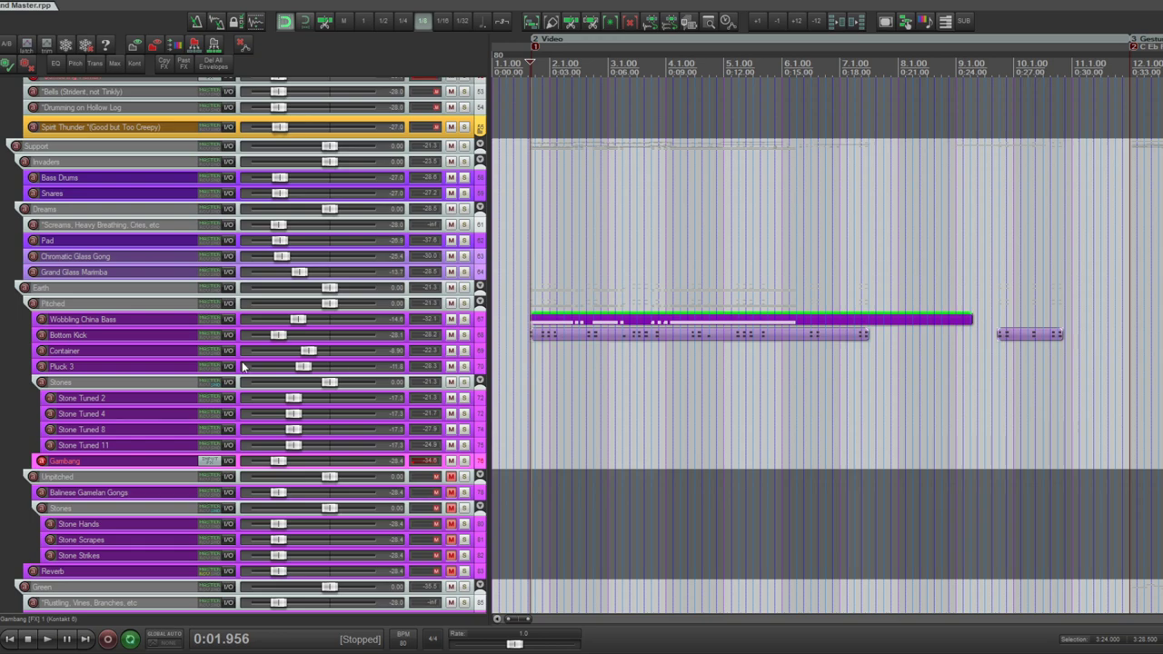
- Rename the Pitched group's Stones folder as "Stones (Use. Don't go overboard)"
double_click(84, 381)
click(93, 382)
text((Don't go)
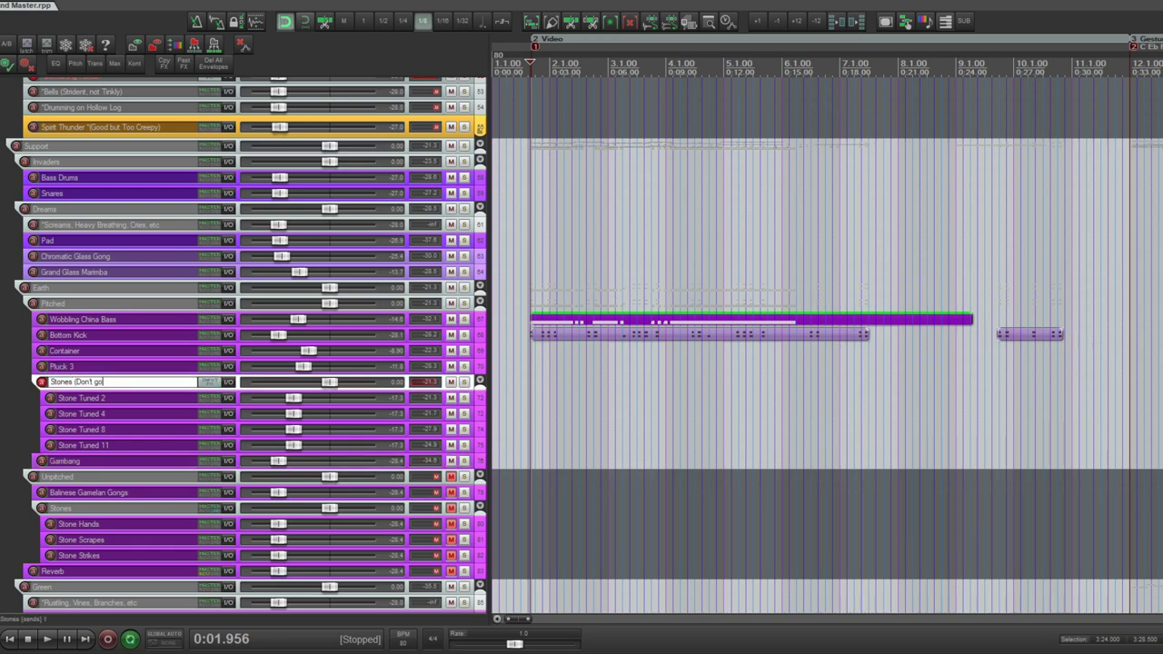
text( overbaord))
click(78, 381)
text(Use.)
click(591, 390)
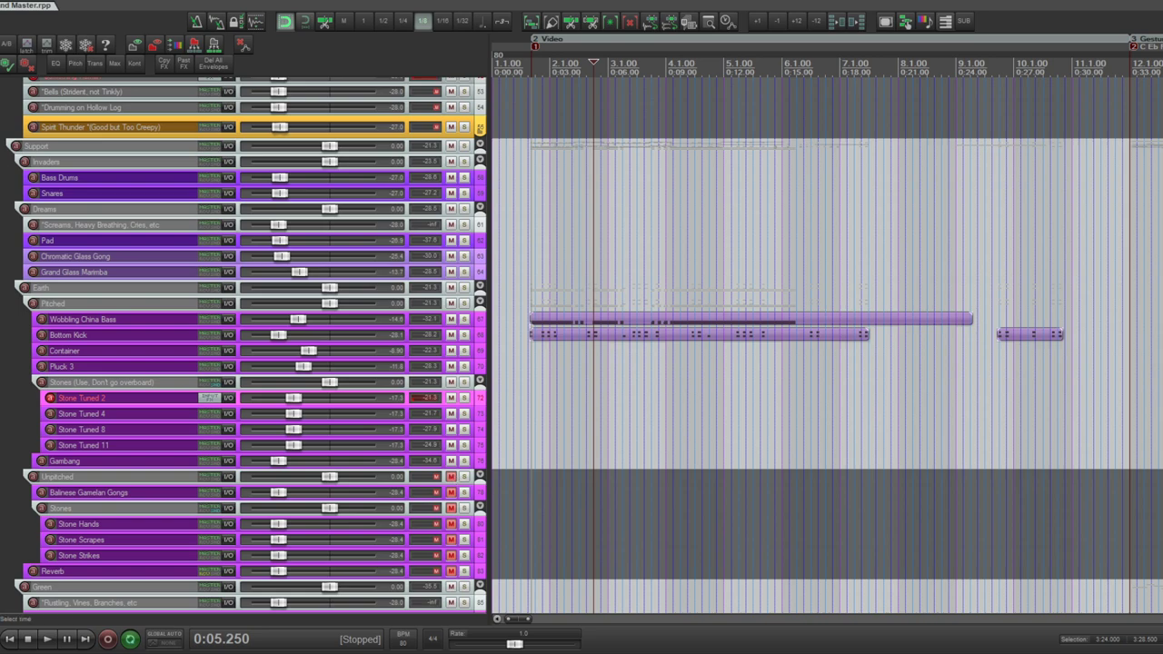
- Mute the Earth section's Pitched folder and unmute the Unpitched folder with its gongs, Stones tracks and Reverb
scroll(301, 412, down, 2)
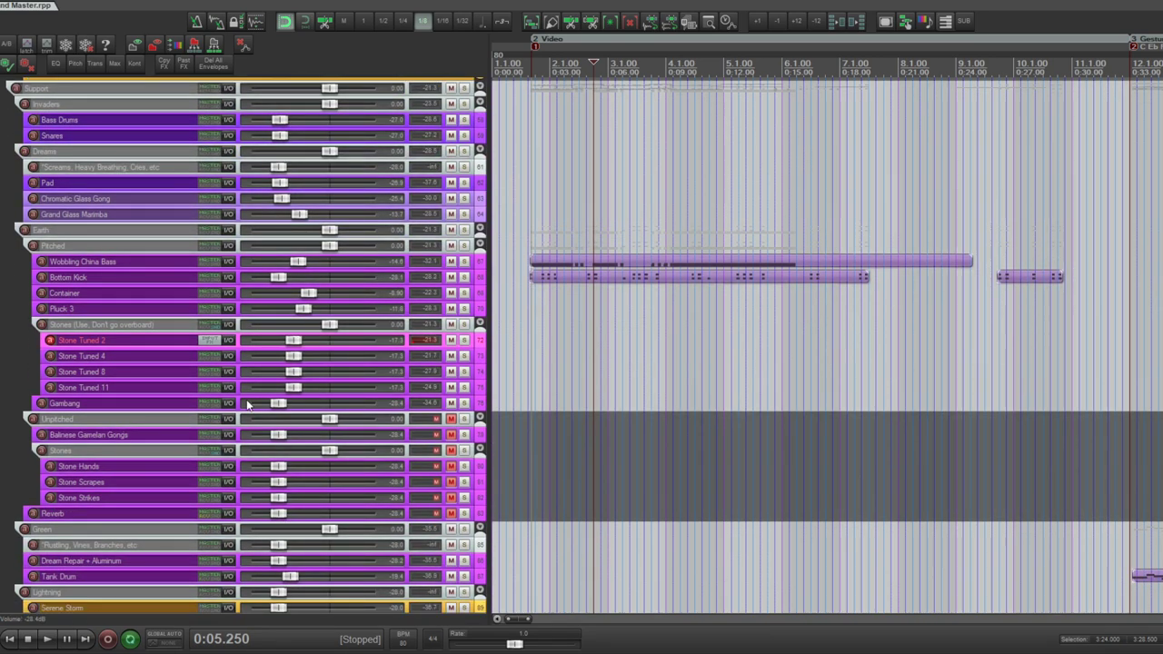
click(437, 249)
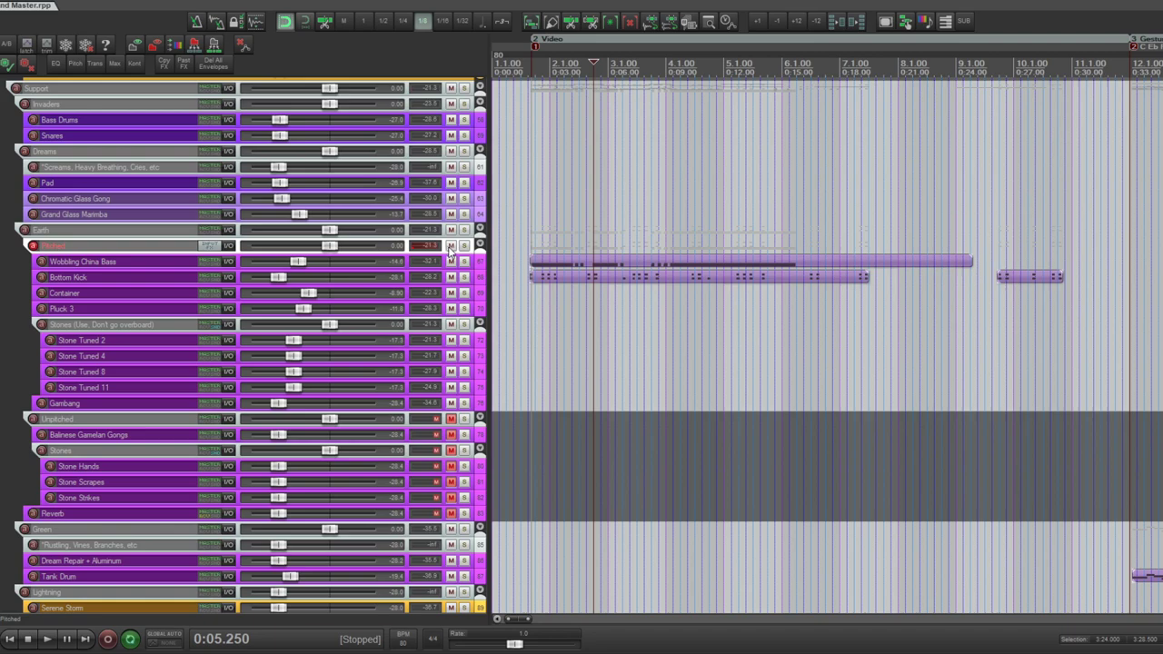
click(450, 245)
click(451, 418)
drag(452, 434, 452, 514)
- Audition Balinese Gamelan Gongs, set its volume to -13.9 dB, and set Stone Hands, Stone Scrapes and Stone Strikes together to -16.9 dB
click(480, 438)
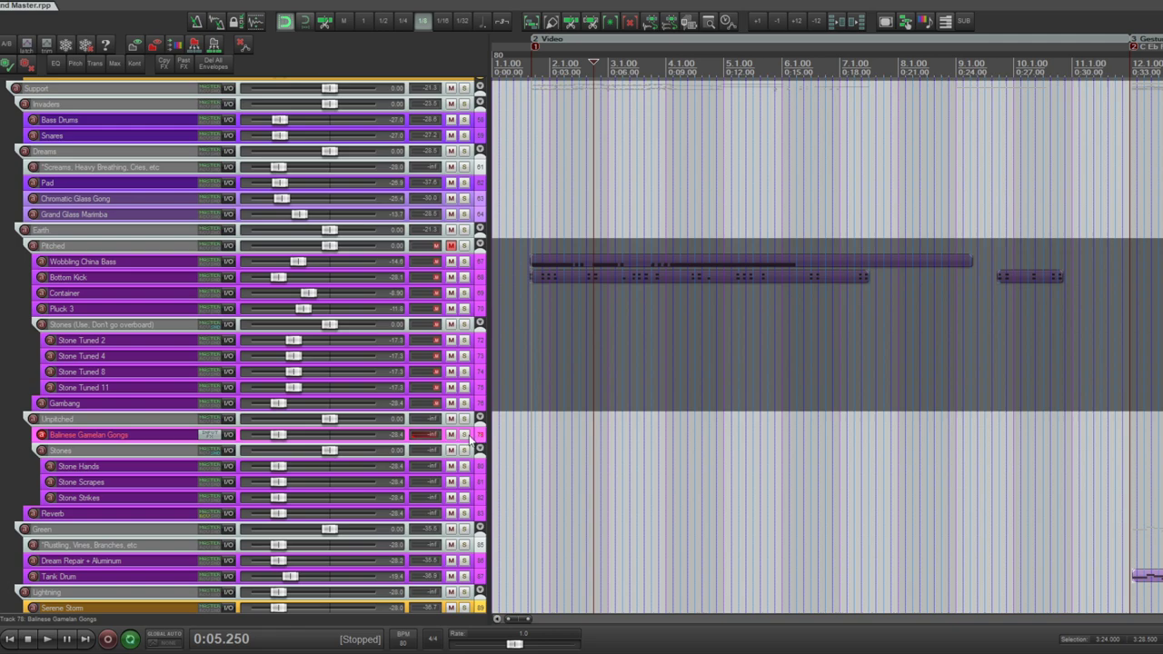
click(301, 439)
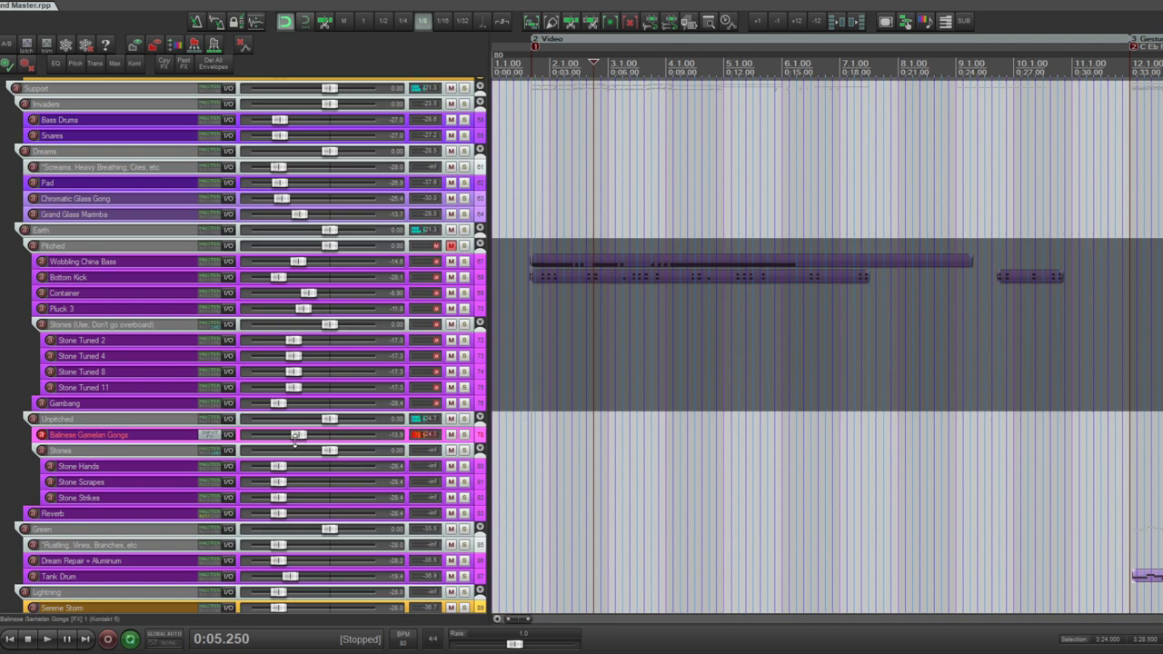
click(246, 467)
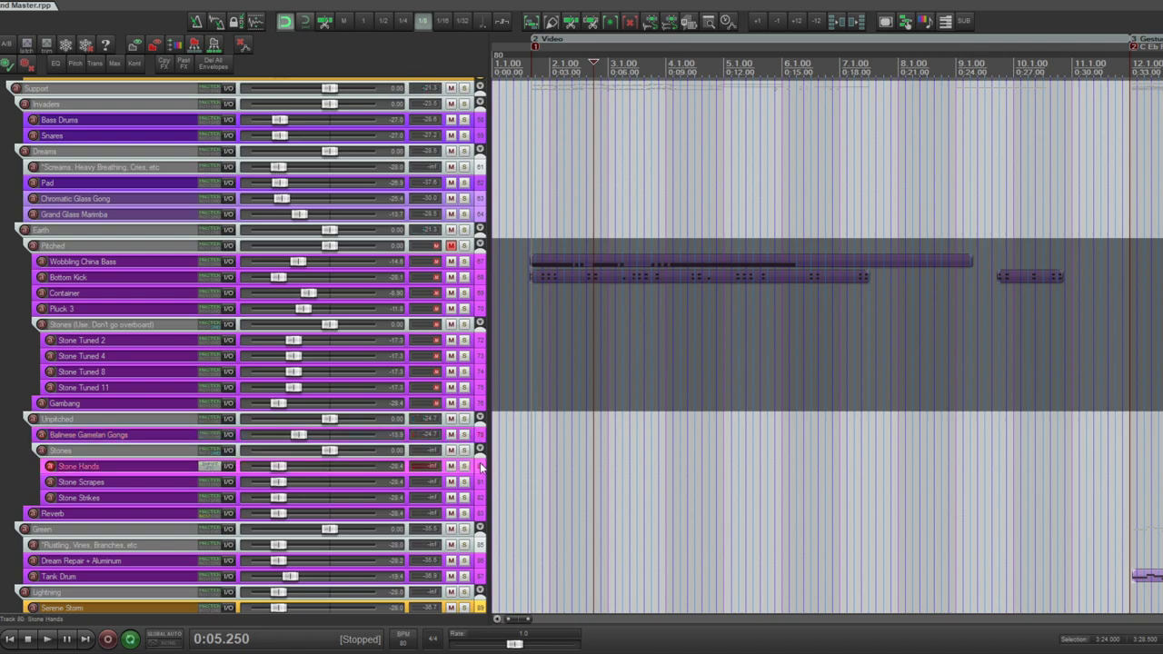
shift+click(414, 495)
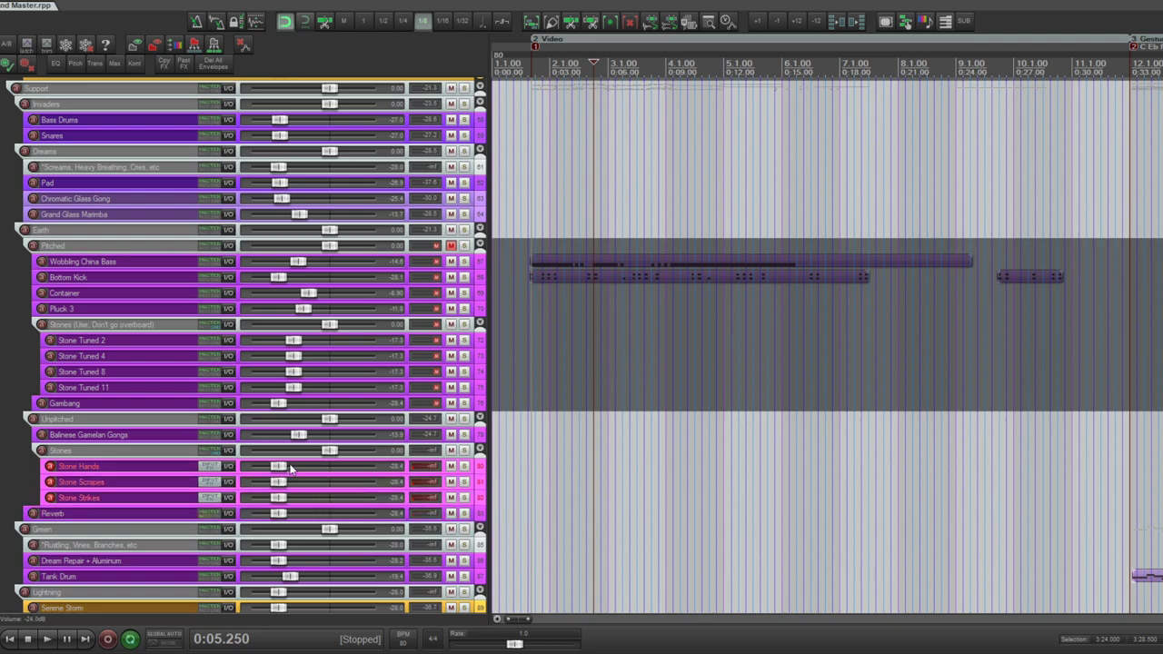
drag(290, 468, 306, 468)
- Audition Stone Hands, Stone Scrapes and Stone Strikes one by one, and select the Earth section's Reverb track
click(481, 468)
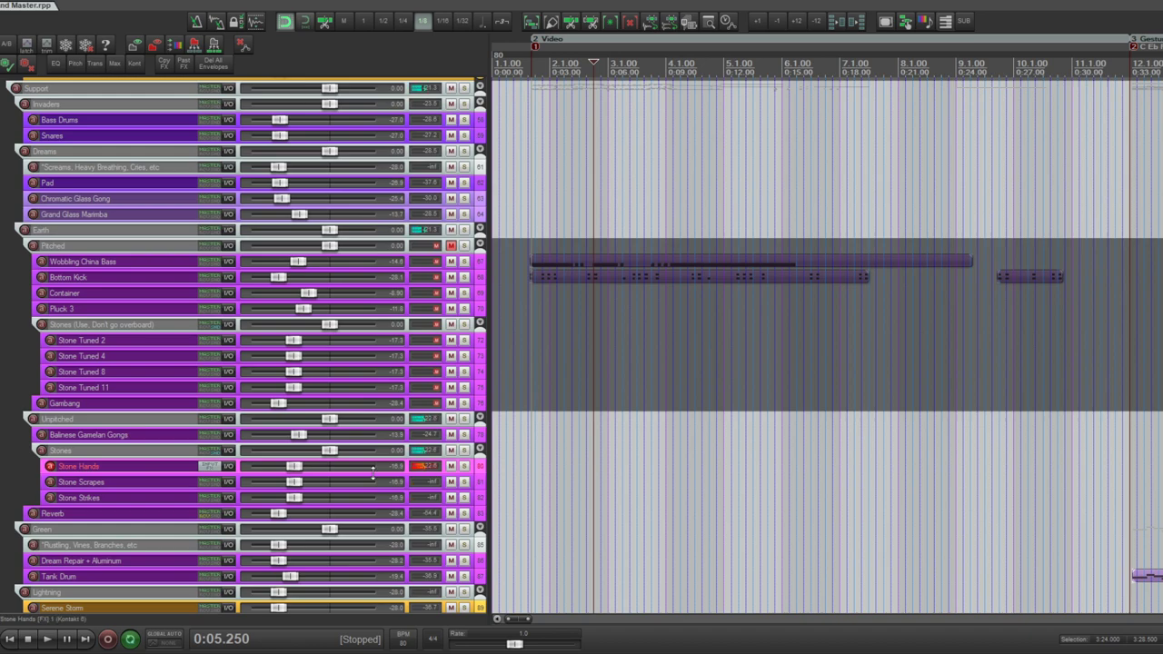
click(482, 488)
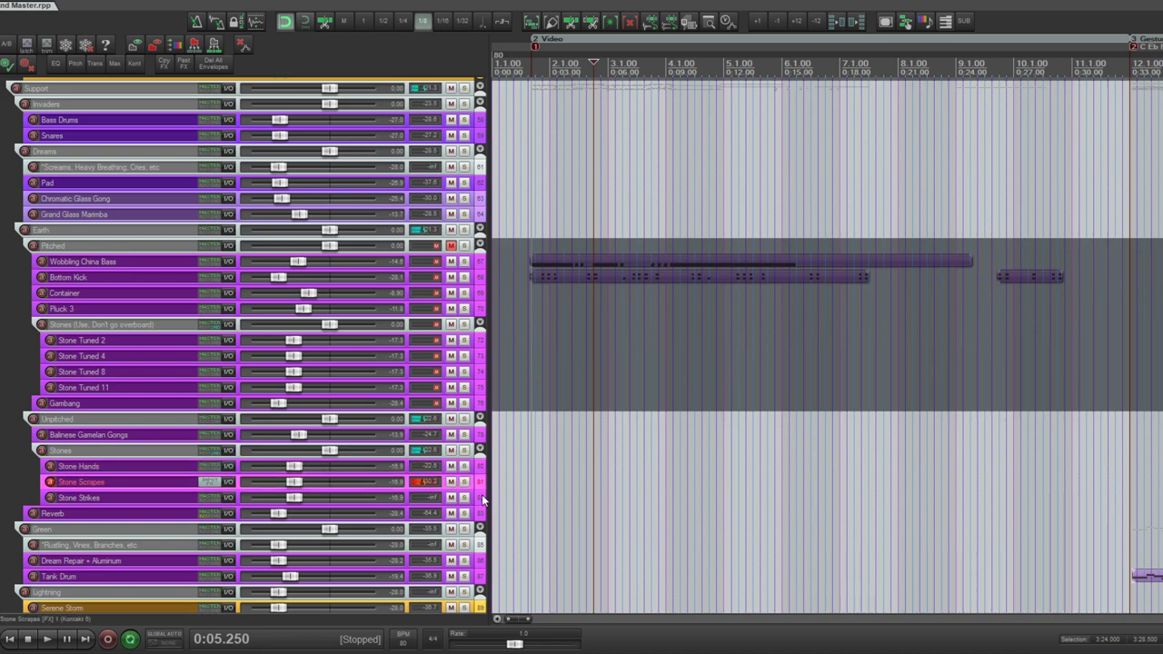
click(482, 499)
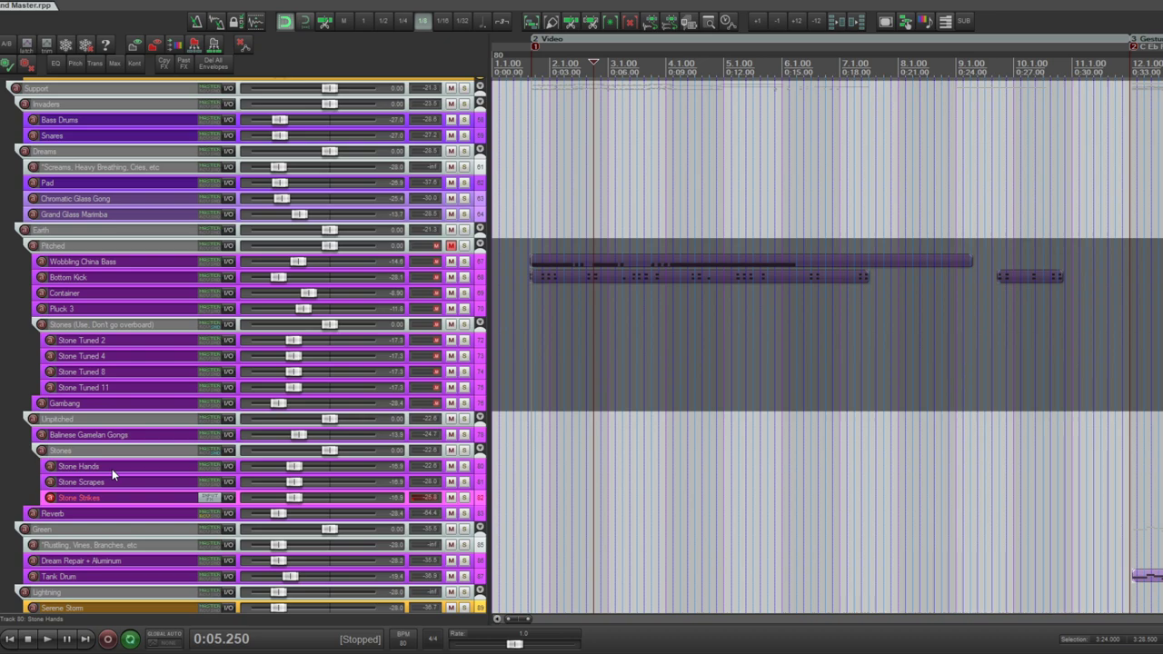
click(52, 512)
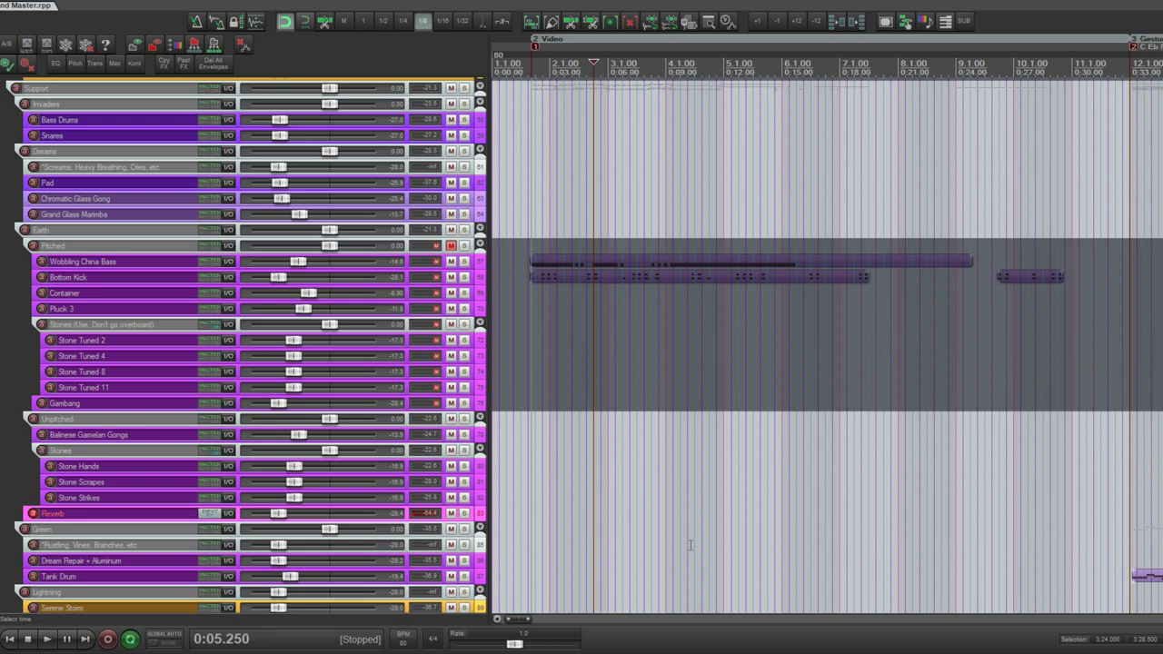
- Mute the whole Earth and Dreams folders in the Support section
scroll(691, 545, down, 3)
scroll(830, 596, down, 3)
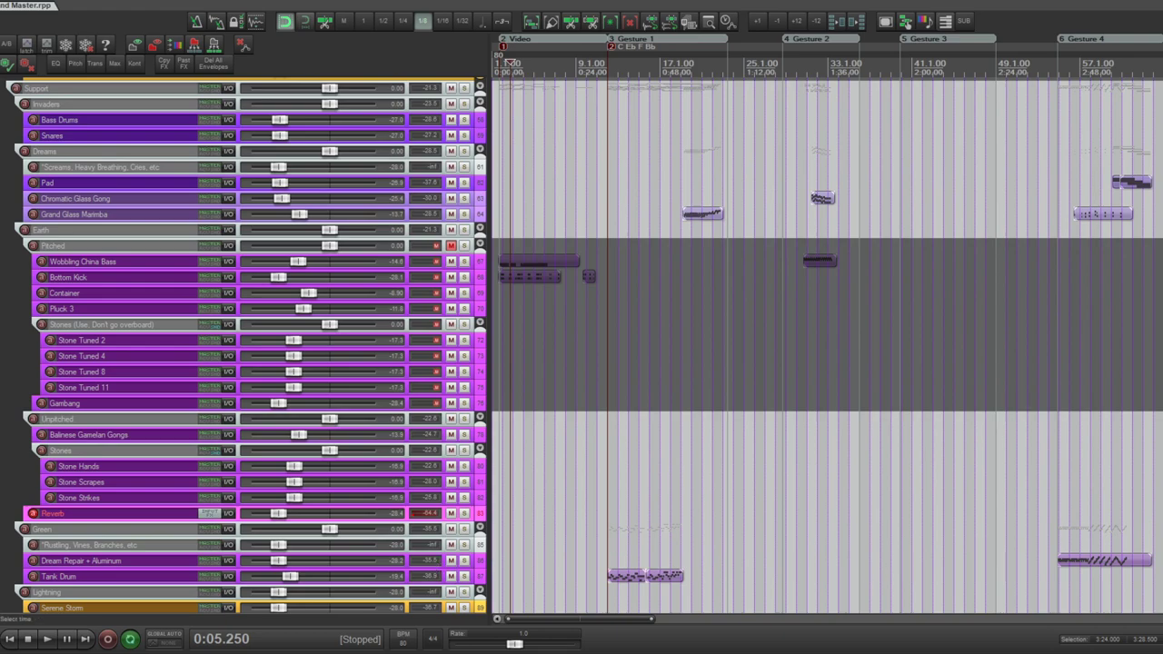
scroll(340, 571, down, 1)
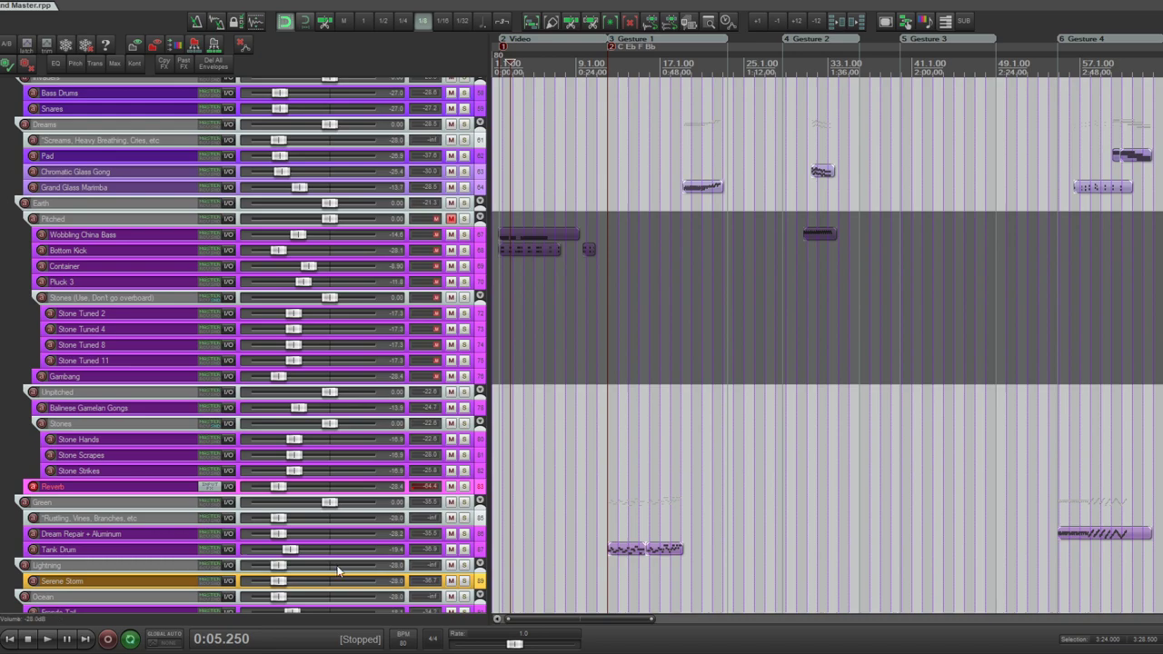
click(451, 202)
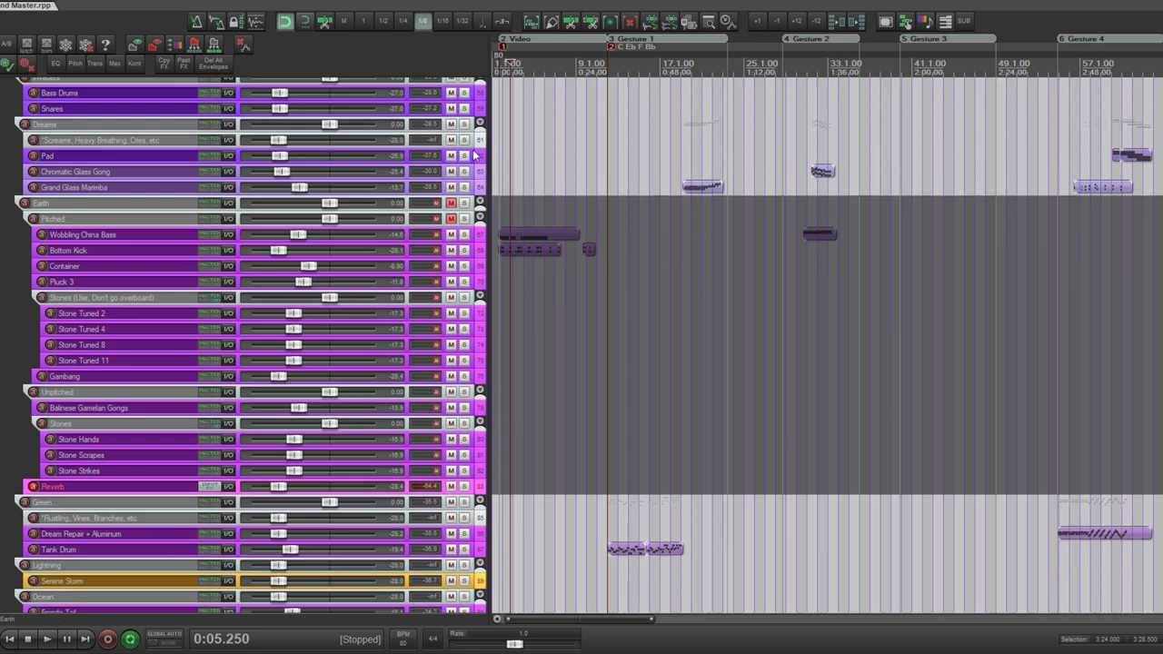
click(451, 125)
scroll(451, 125, down, 6)
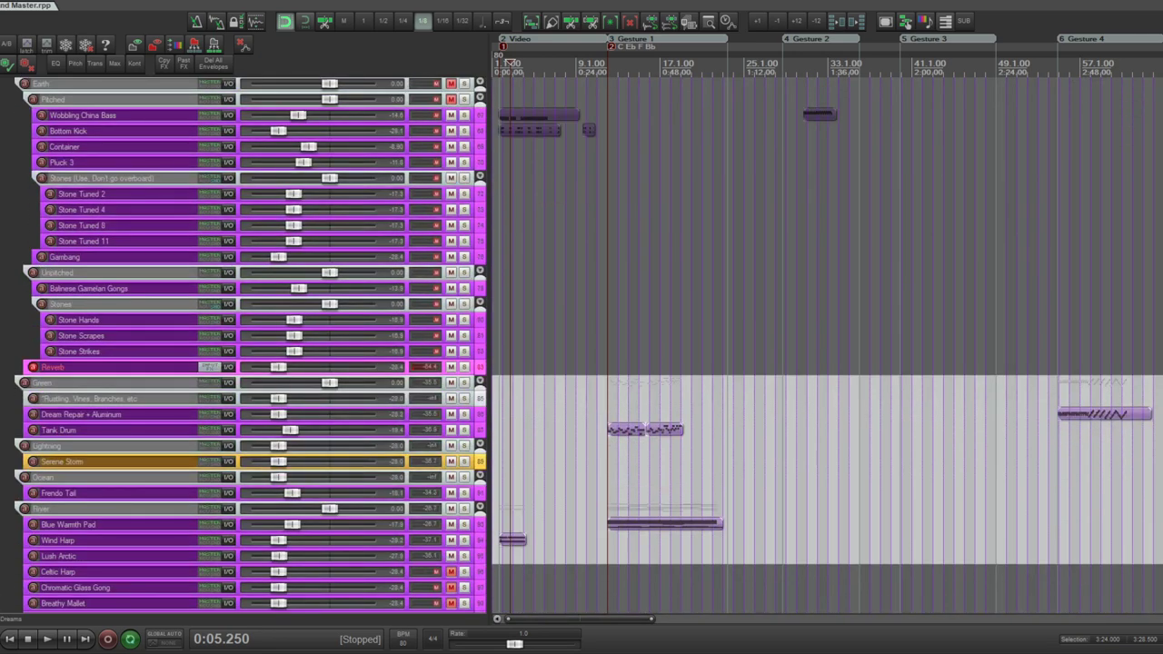
scroll(451, 125, down, 5)
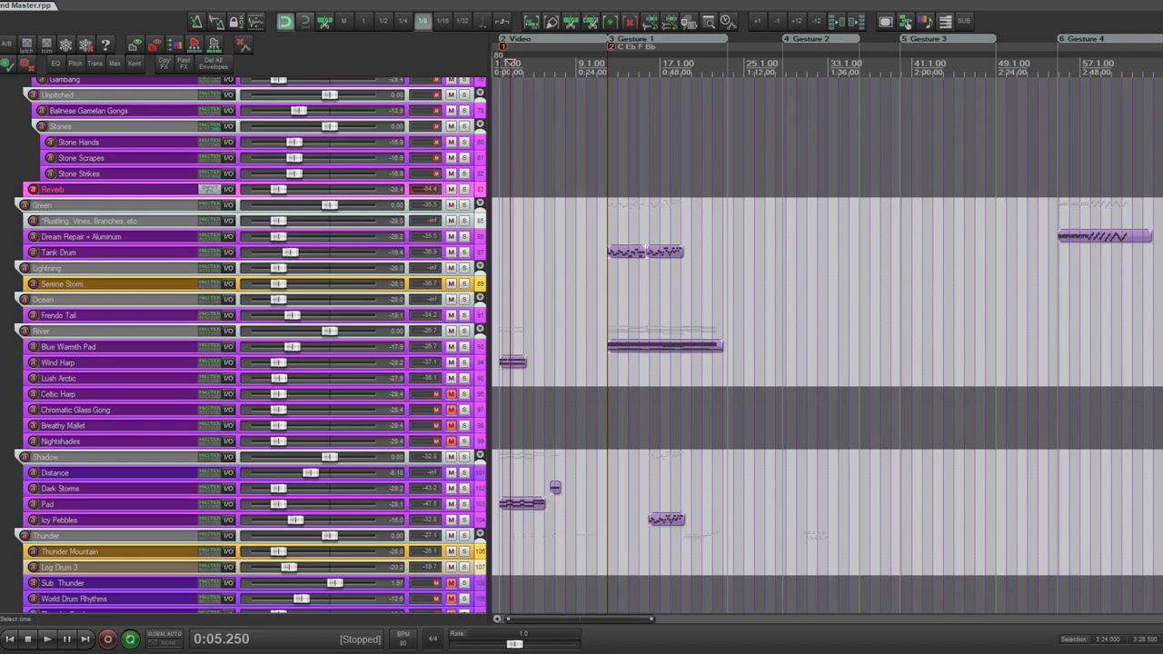
scroll(510, 63, up, 5)
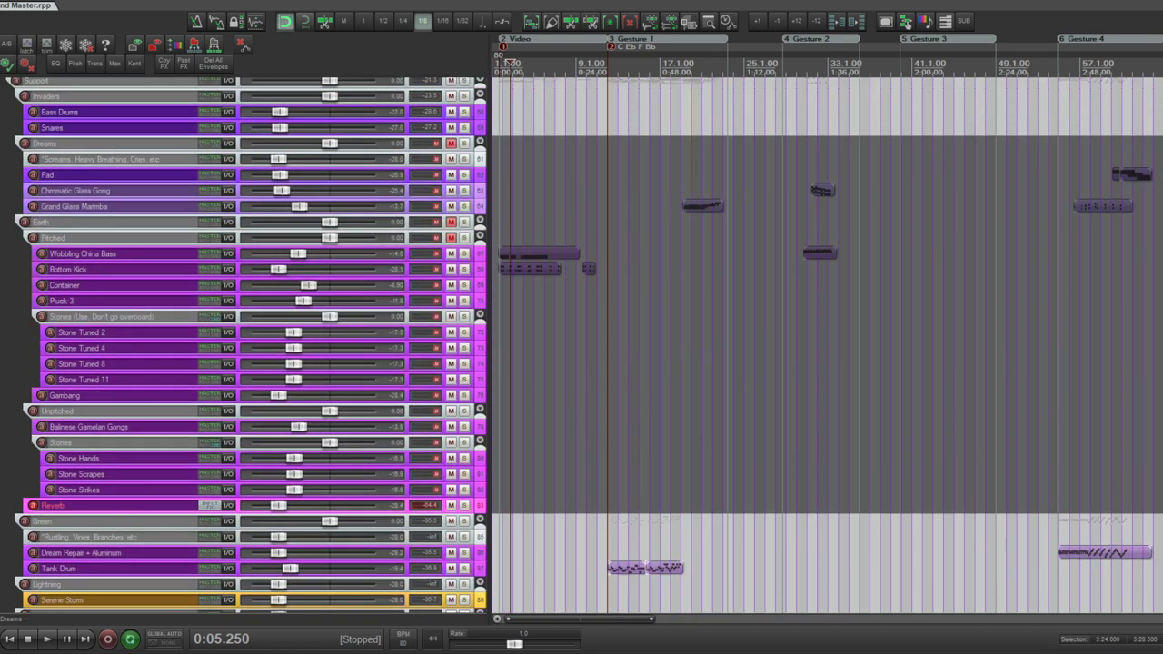
scroll(100, 276, up, 4)
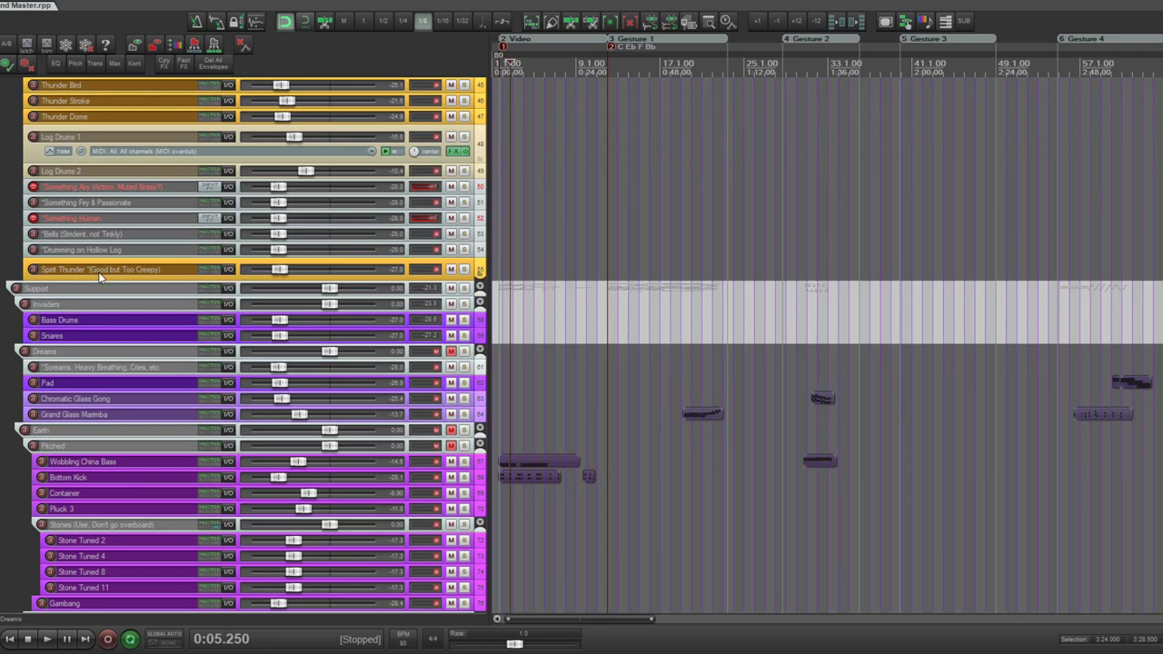
click(104, 254)
key(ctrl+t)
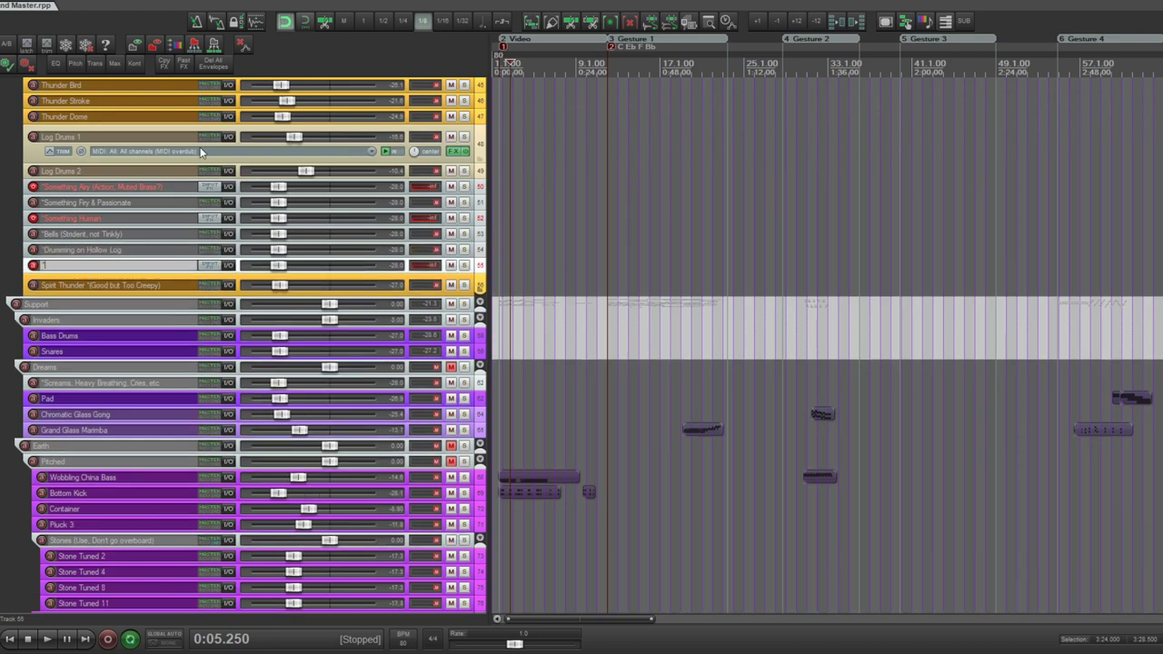
click(464, 250)
key(ctrl+z)
key(ctrl+z)
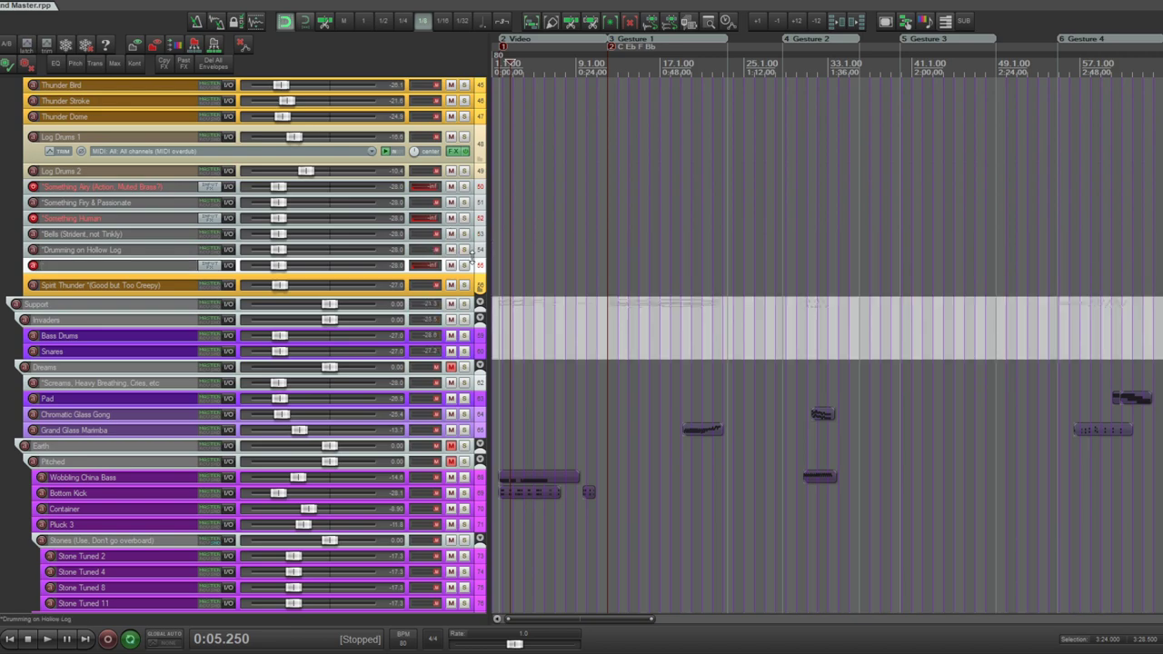
- Extend the name of the BIG DELAY note track in the upper Thunder folder with ", second deeper than first"
scroll(245, 345, up, 3)
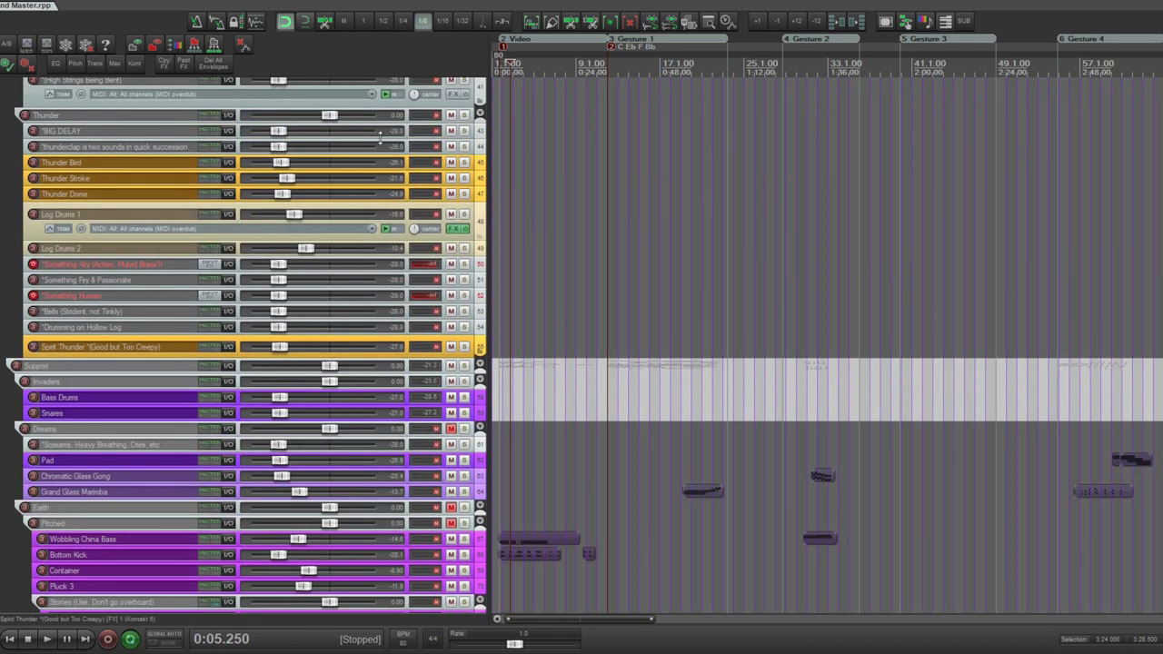
click(115, 132)
double_click(115, 132)
text(, second deeper than first)
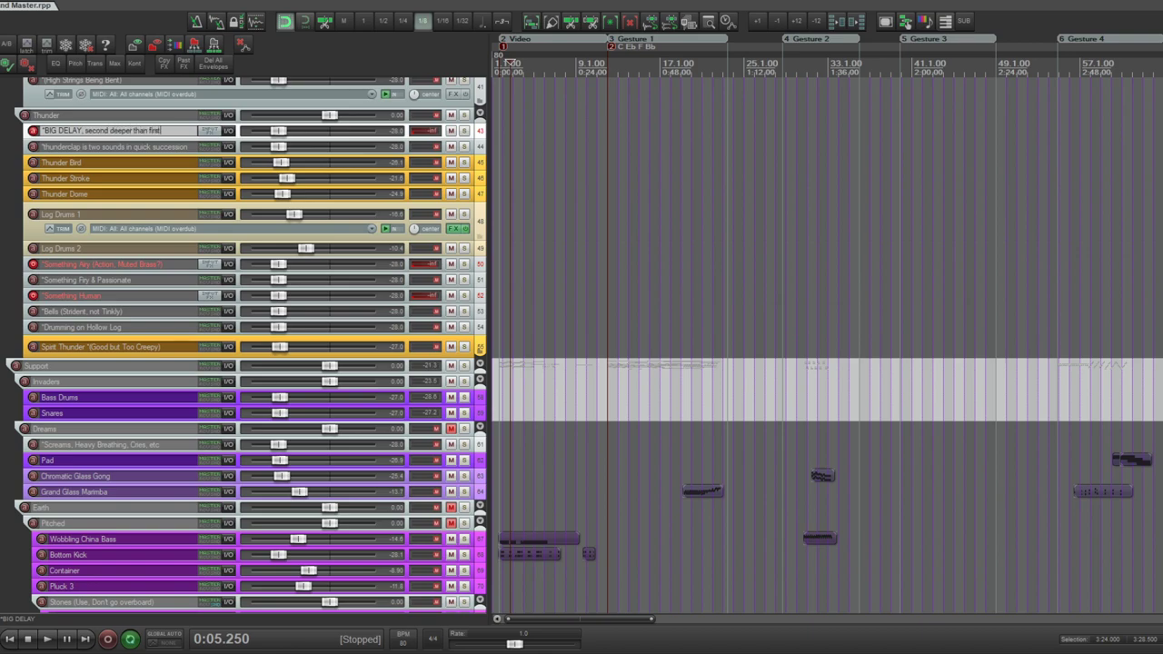
key(Return)
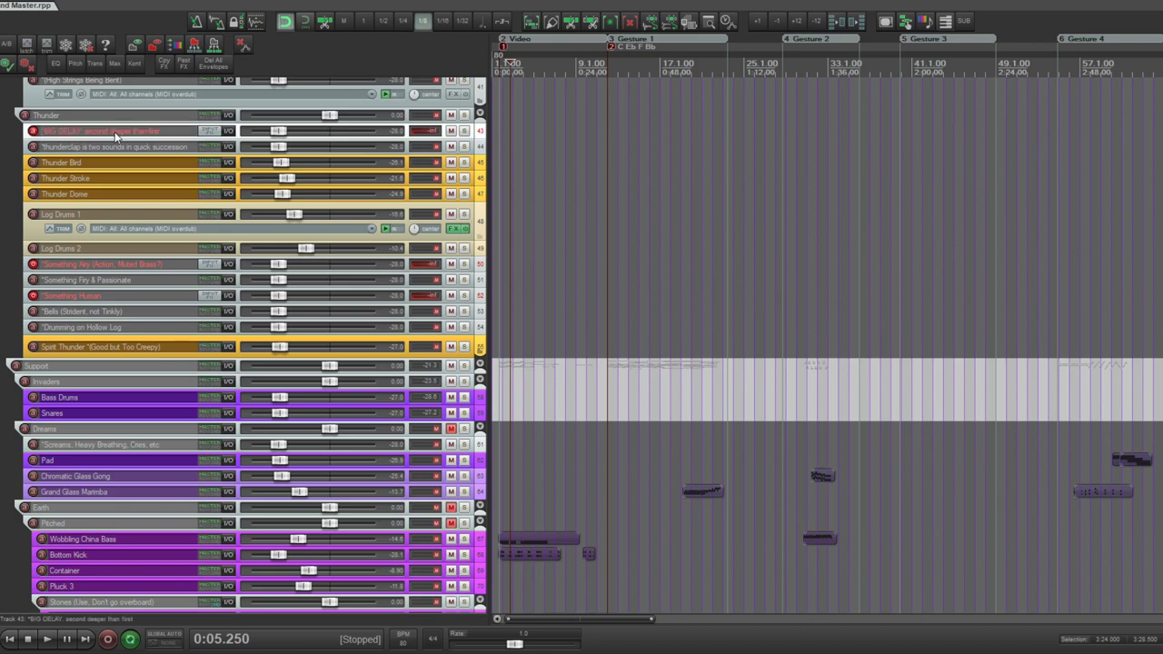
- Play the Dream Repair + Aluminum item at Gesture 4 in the Green folder and solo its track
scroll(246, 345, down, 10)
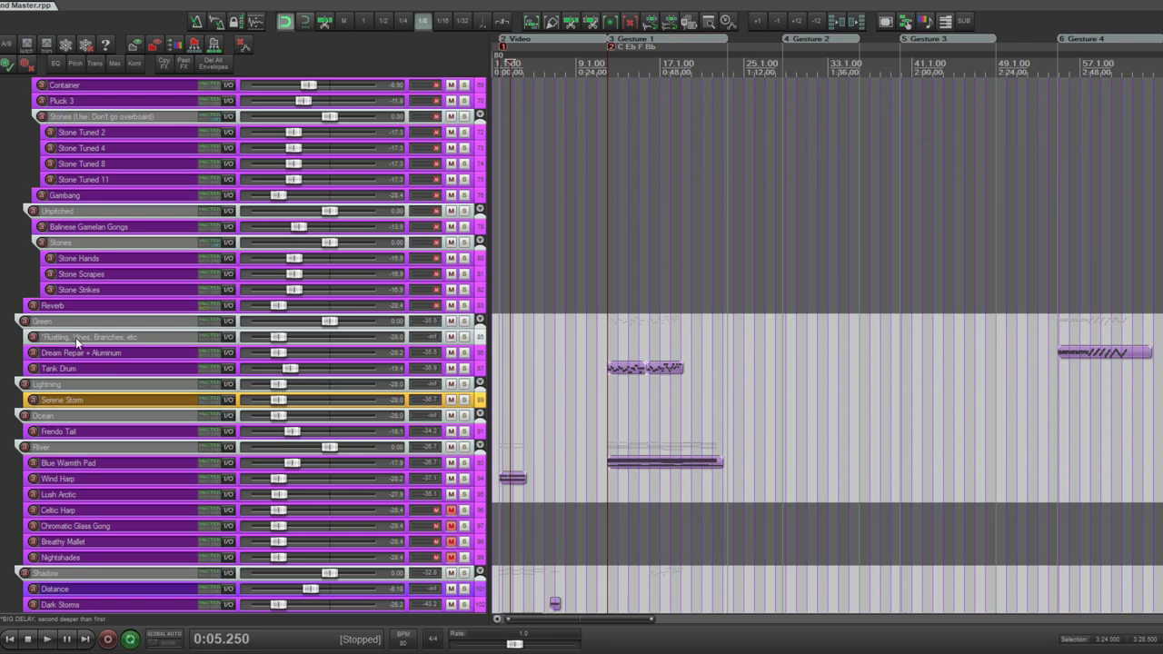
scroll(427, 359, down, 1)
key(minus)
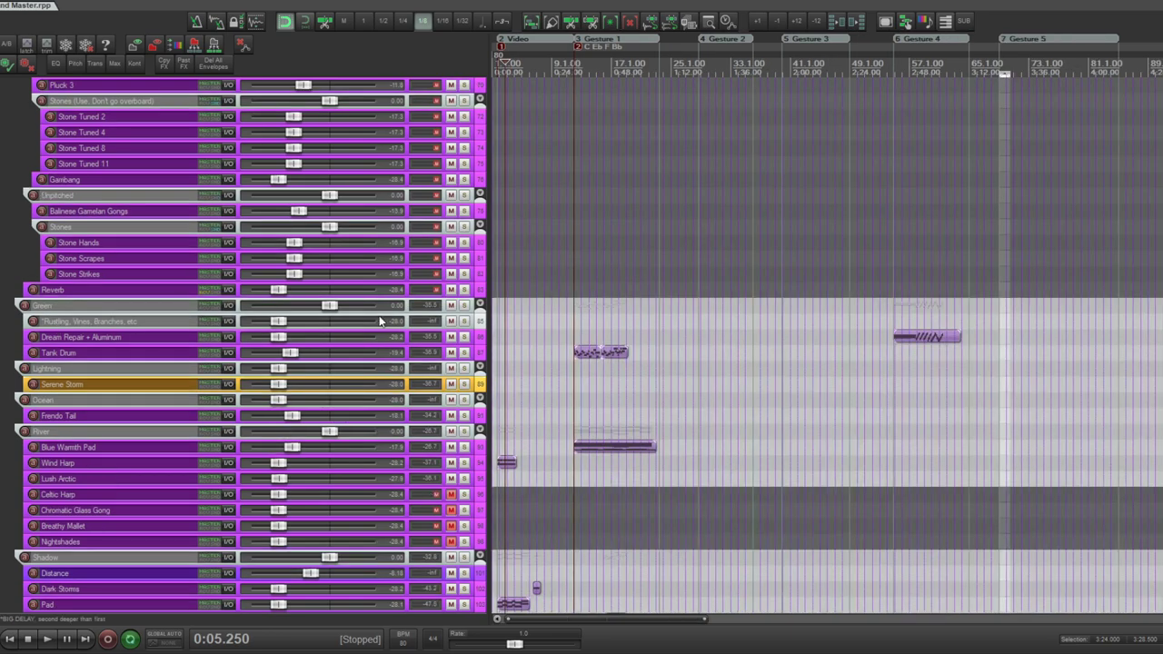
click(466, 336)
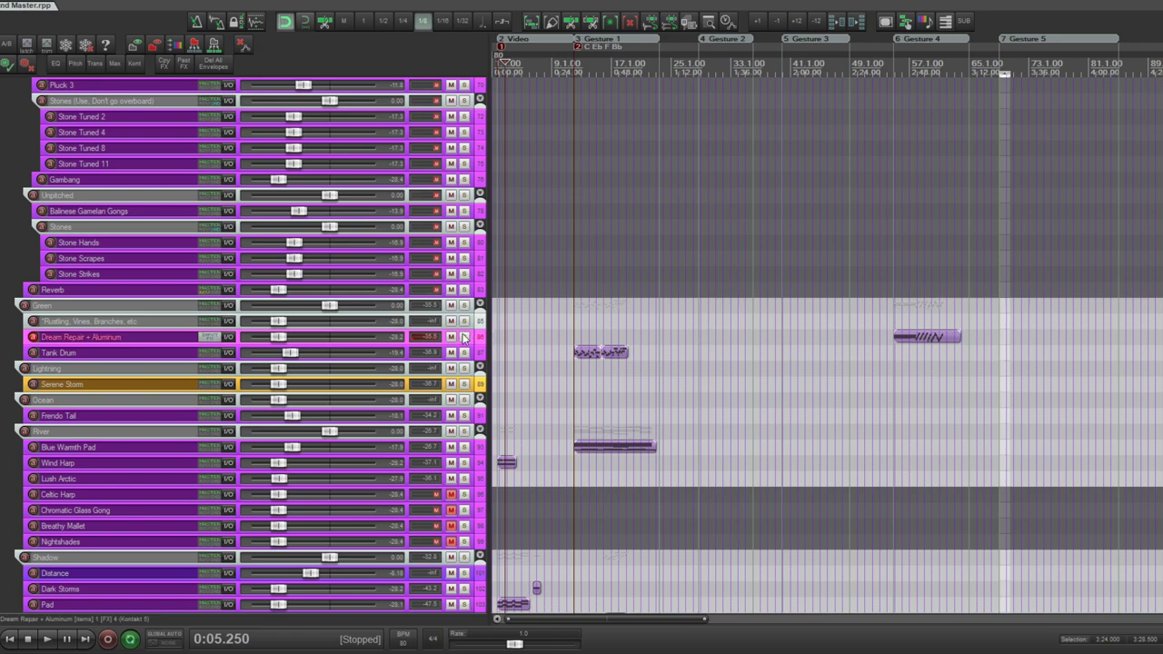
click(895, 340)
key(equal)
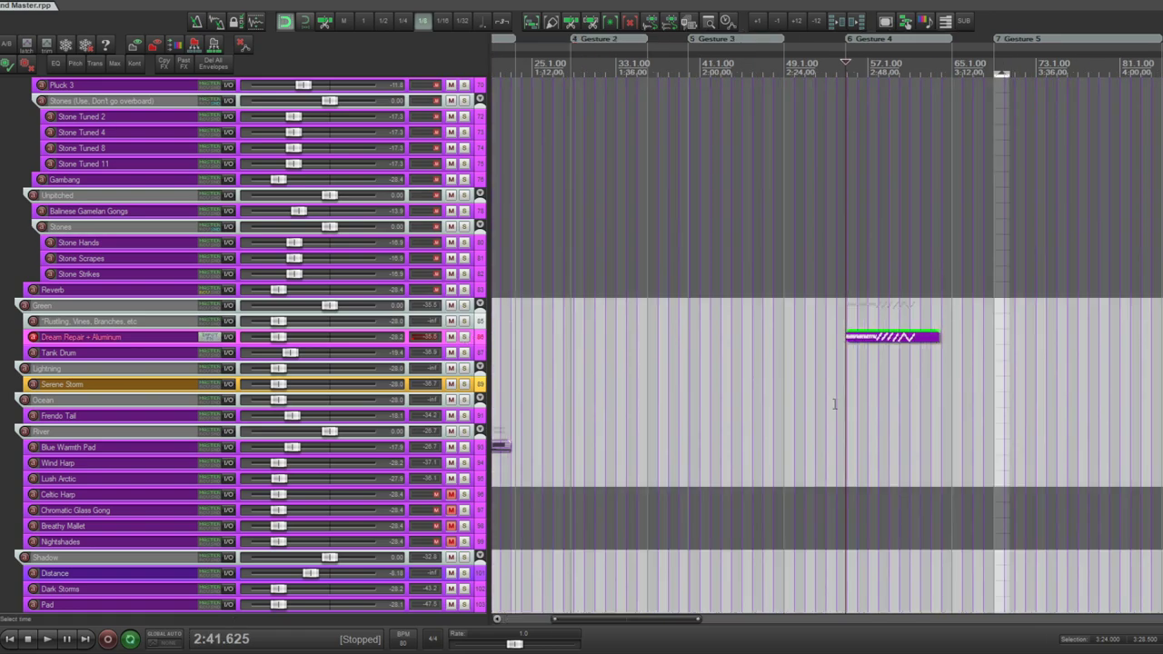
key(equal)
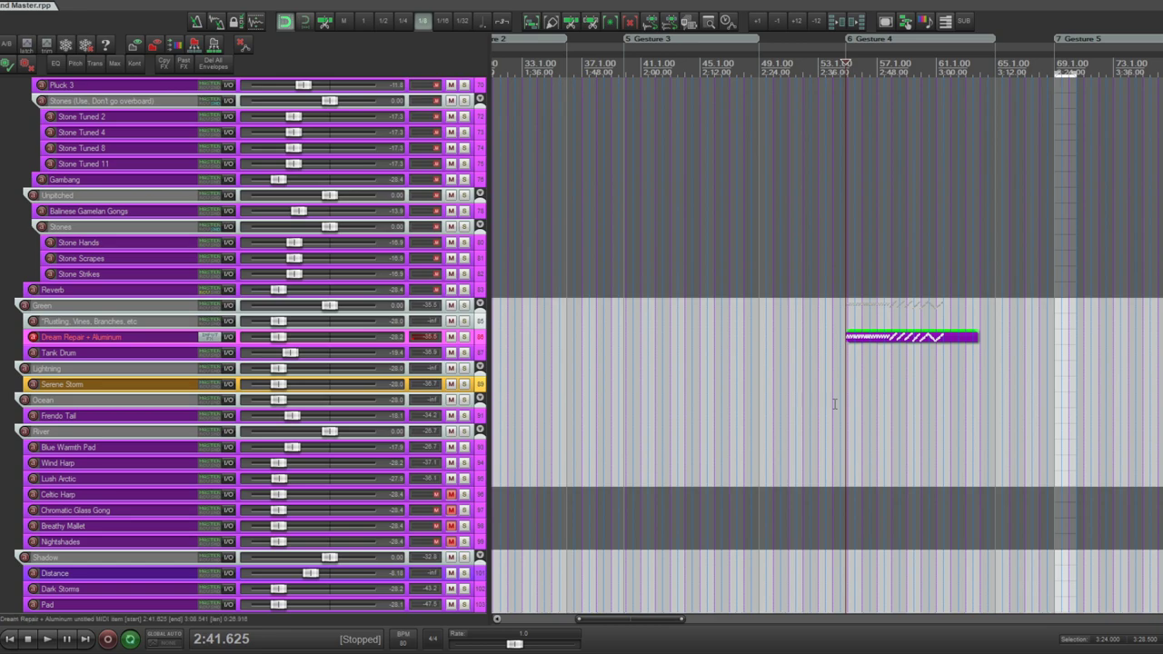
key(minus)
key(minus)
key(space)
key(equal)
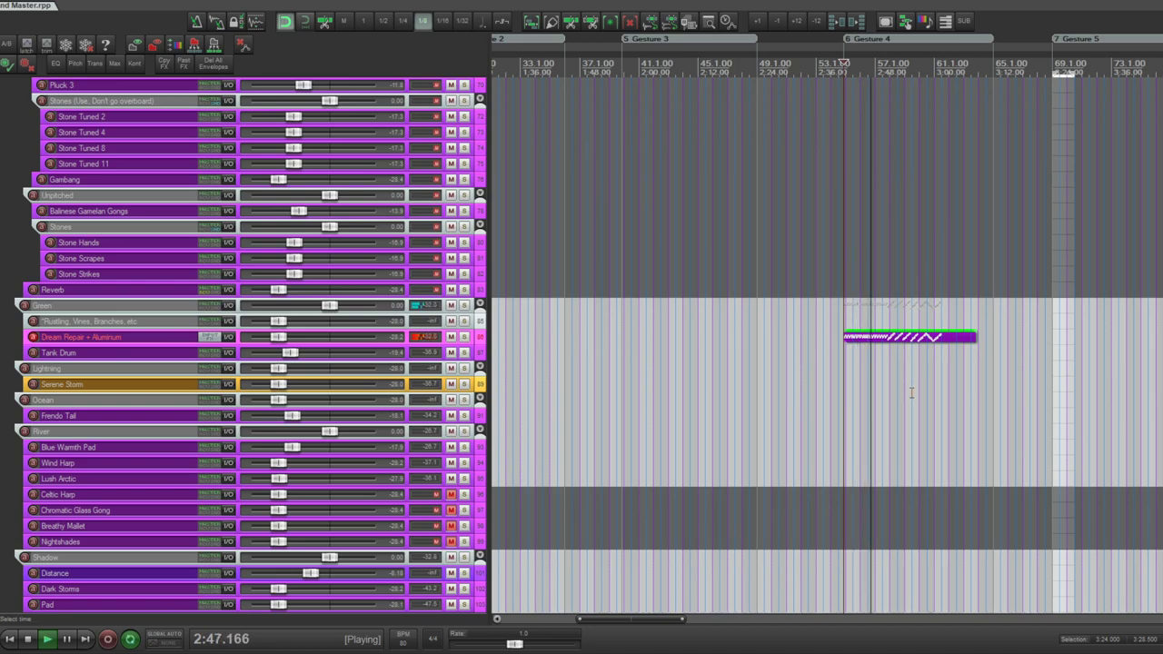
click(464, 337)
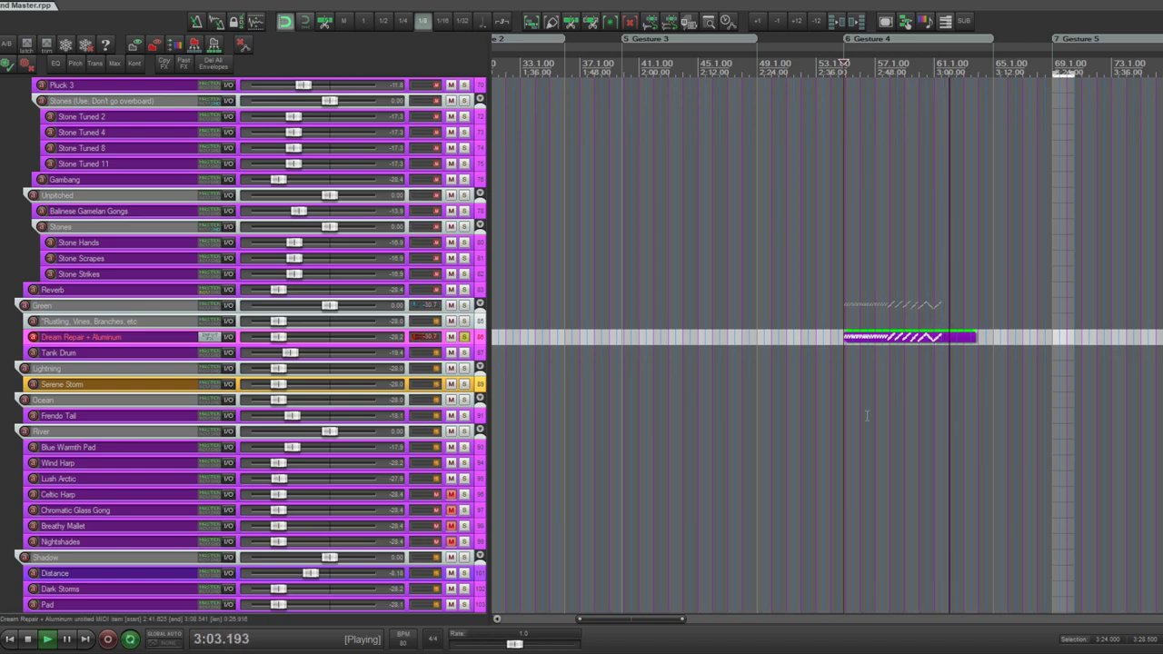
- Stop playback, unsolo the Dream Repair + Aluminum track and make it taller
key(space)
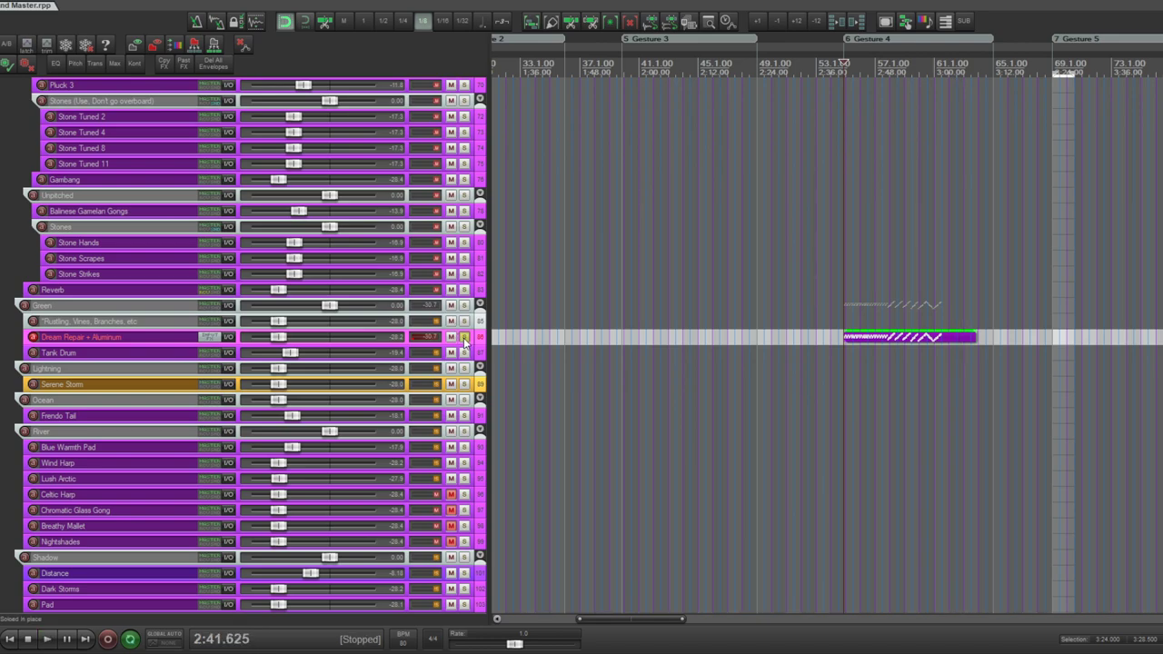
click(464, 337)
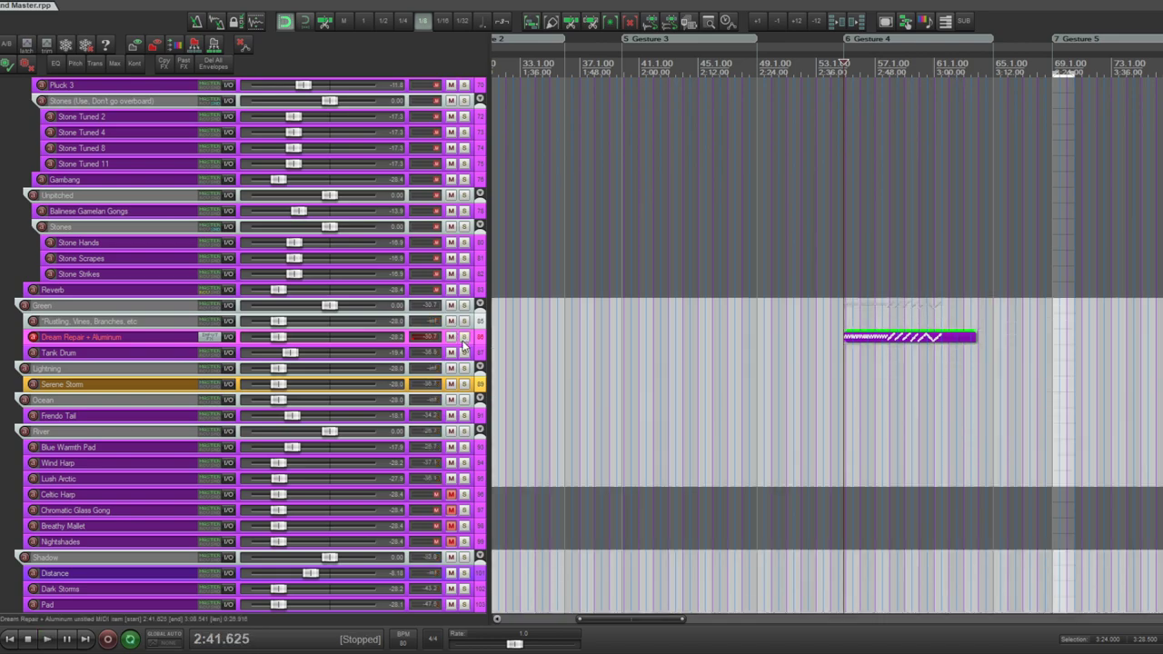
drag(464, 345, 460, 365)
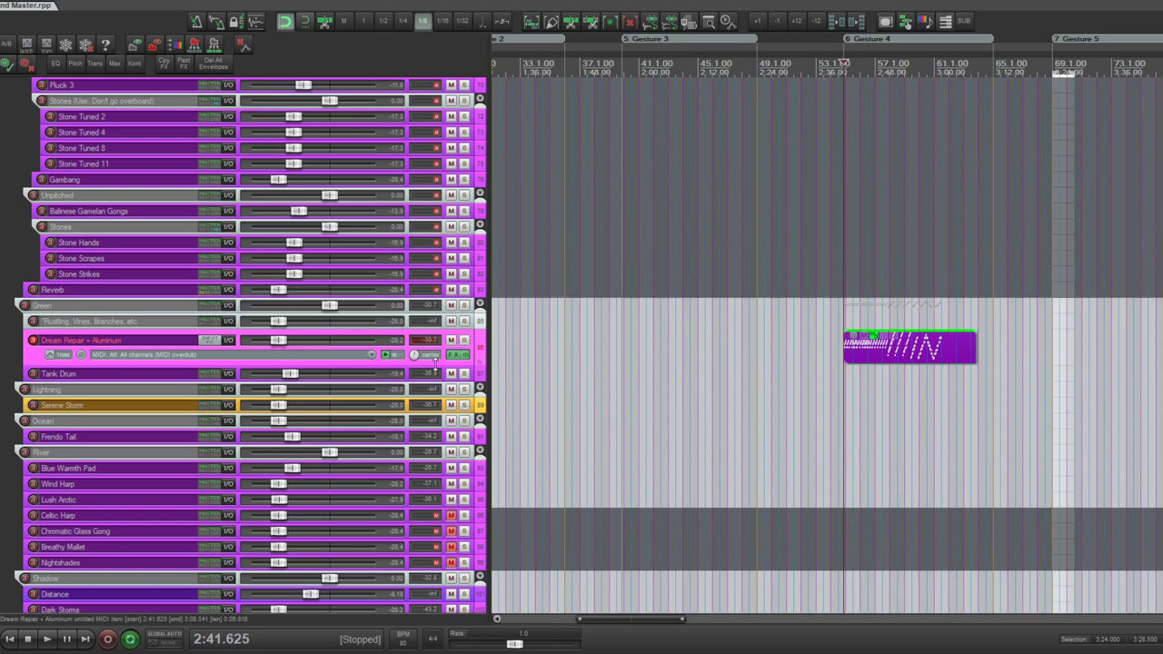
- Append "(*Something more wooden?)" to the Dream Repair + Aluminum track's name and widen the track area to fit it
double_click(149, 340)
key(End)
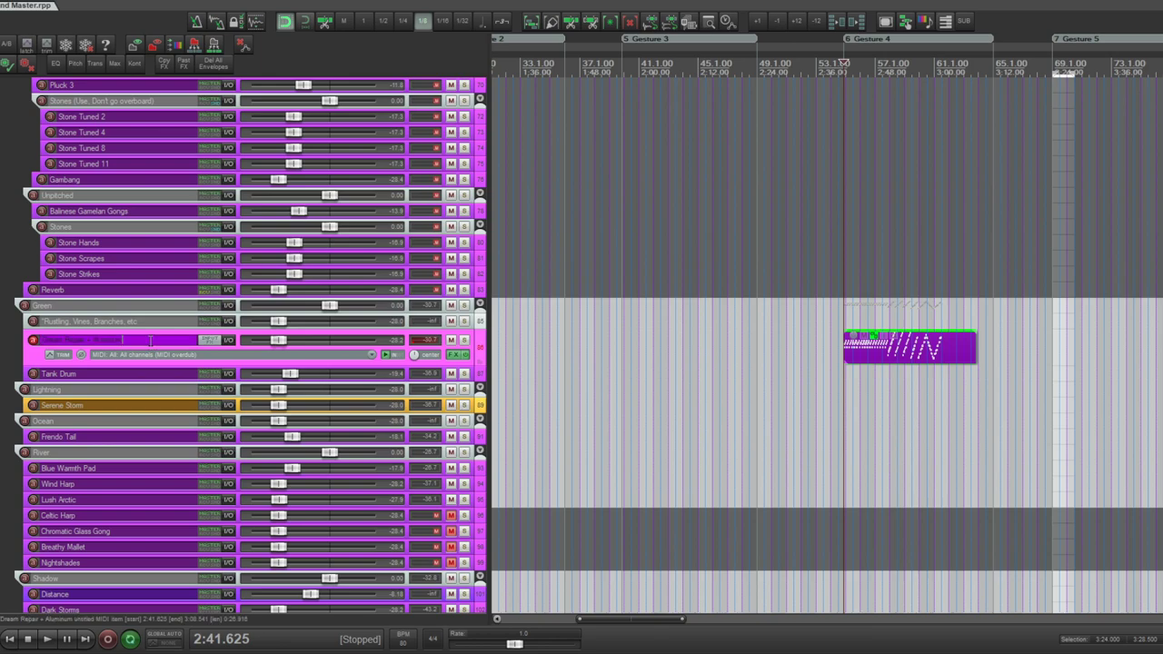
text((Shimmering Tone)
text( Bells)
click(514, 356)
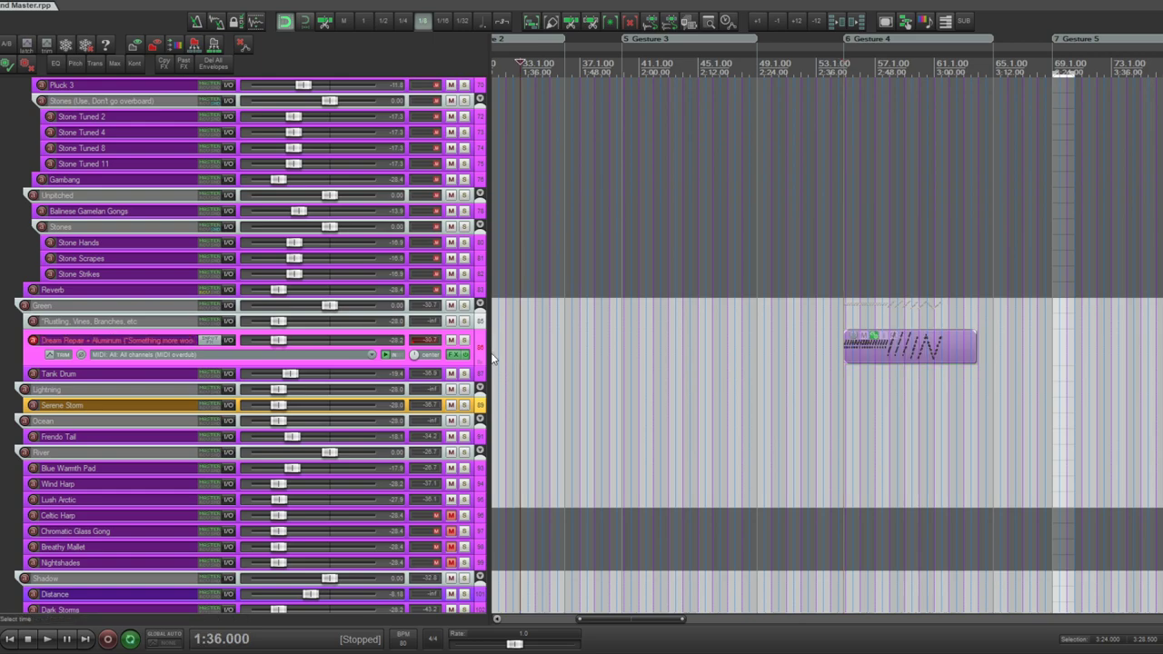
scroll(512, 356, left, 1)
drag(511, 356, 549, 356)
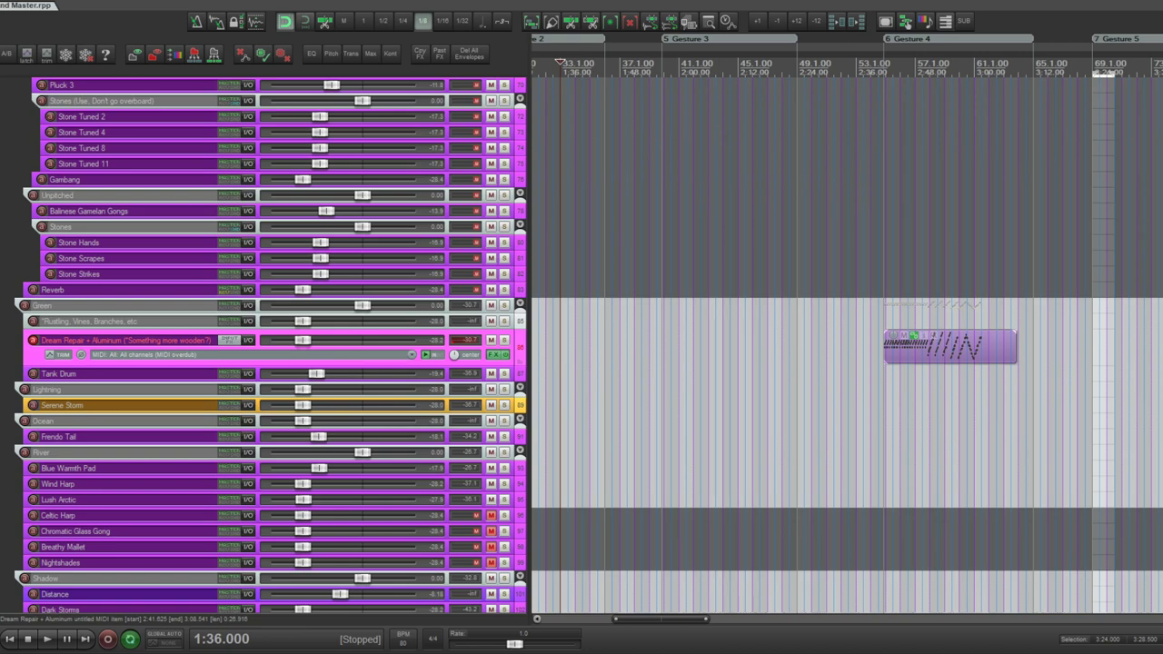
- Select the first Tank Drum item at Gesture 1 and play it with its track soloed
scroll(601, 367, down, 5)
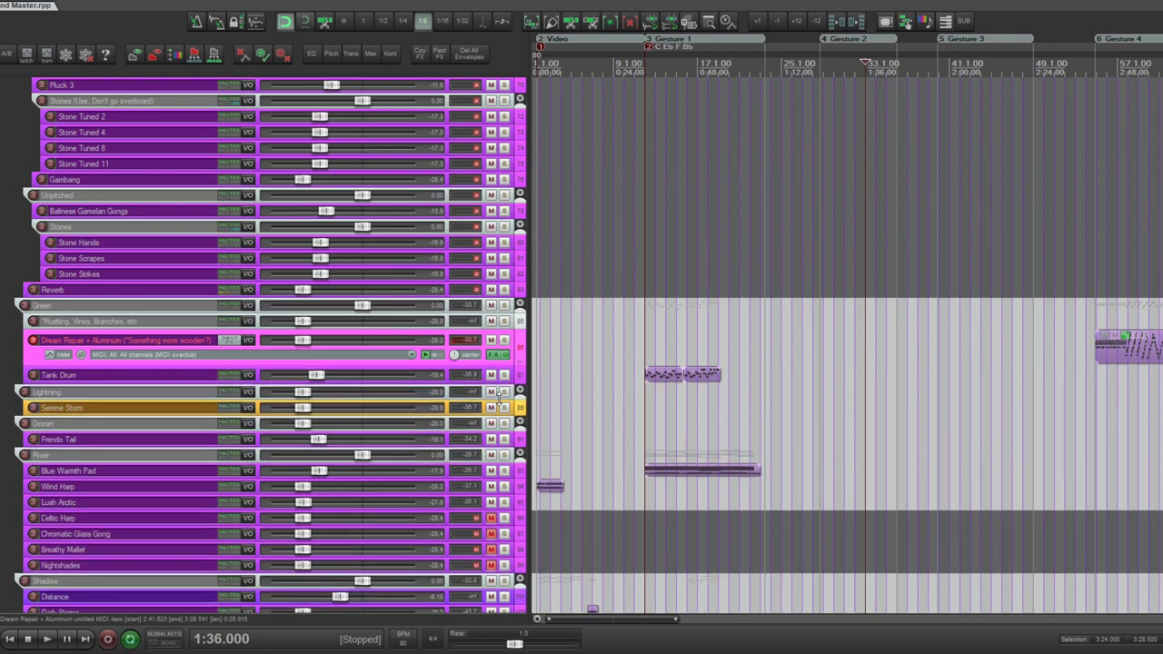
click(663, 383)
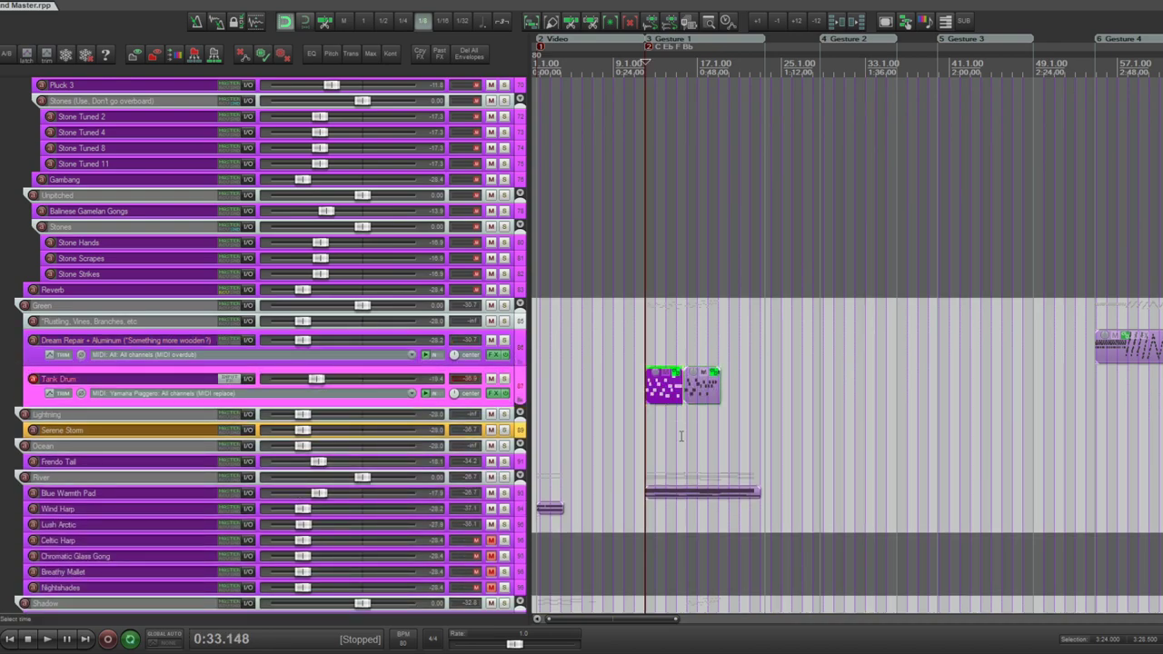
scroll(680, 436, up, 4)
scroll(680, 436, up, 2)
key(space)
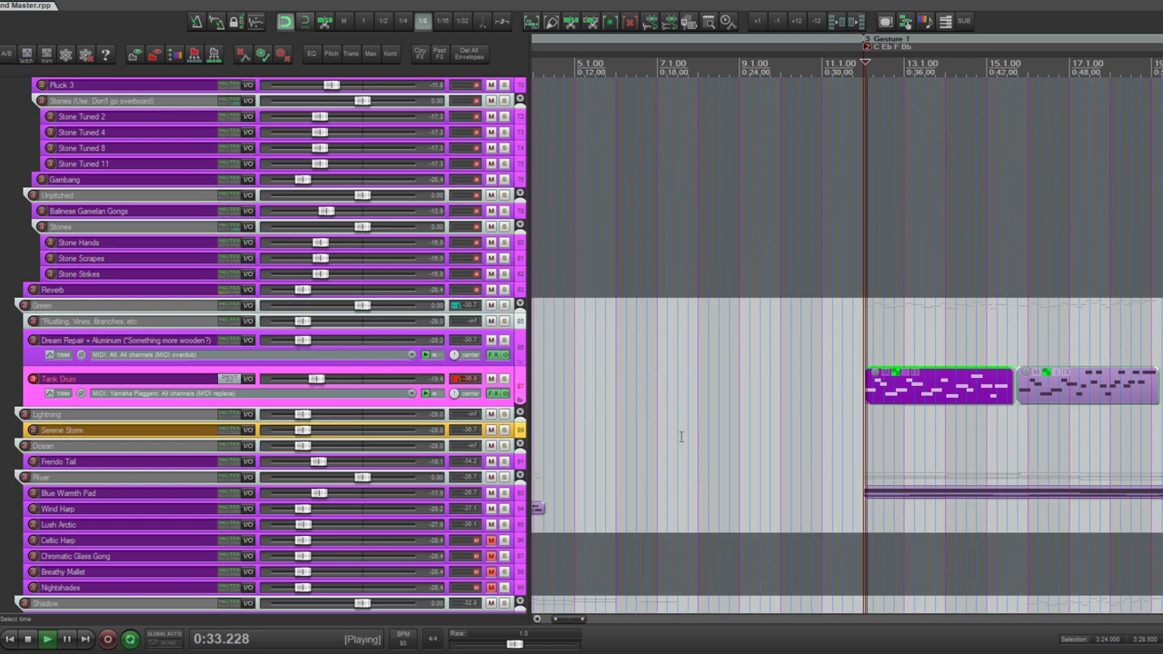
key(space)
click(504, 378)
key(space)
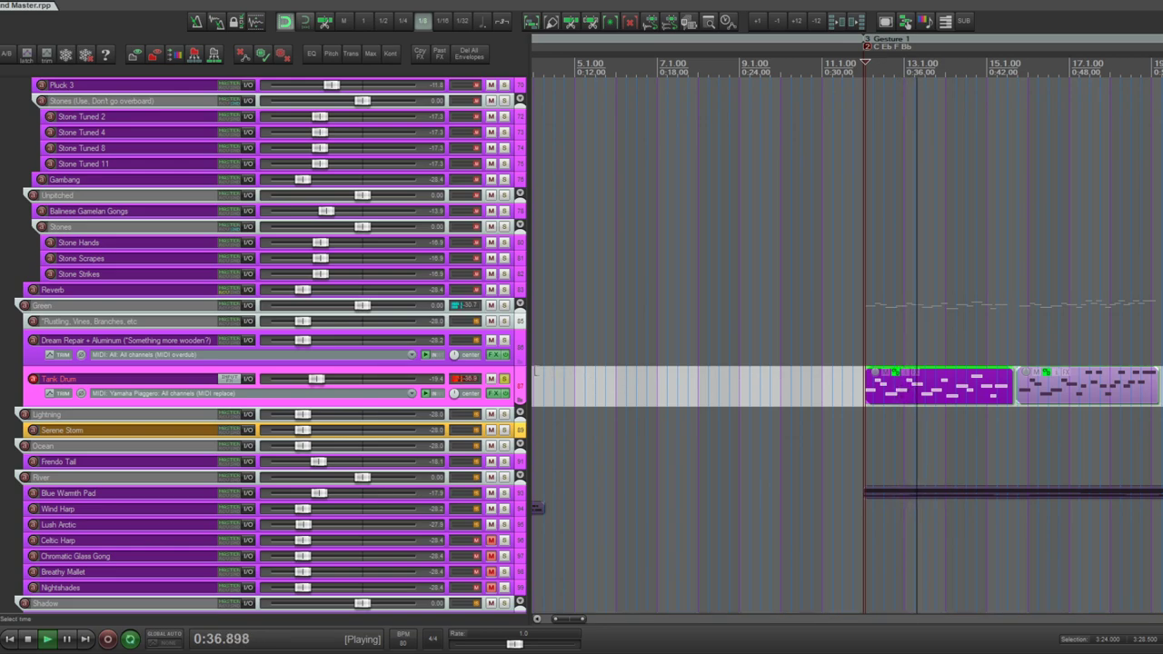
- Stop and replay the soloed Tank Drum item, and unsolo its track when finished listening
key(space)
click(505, 377)
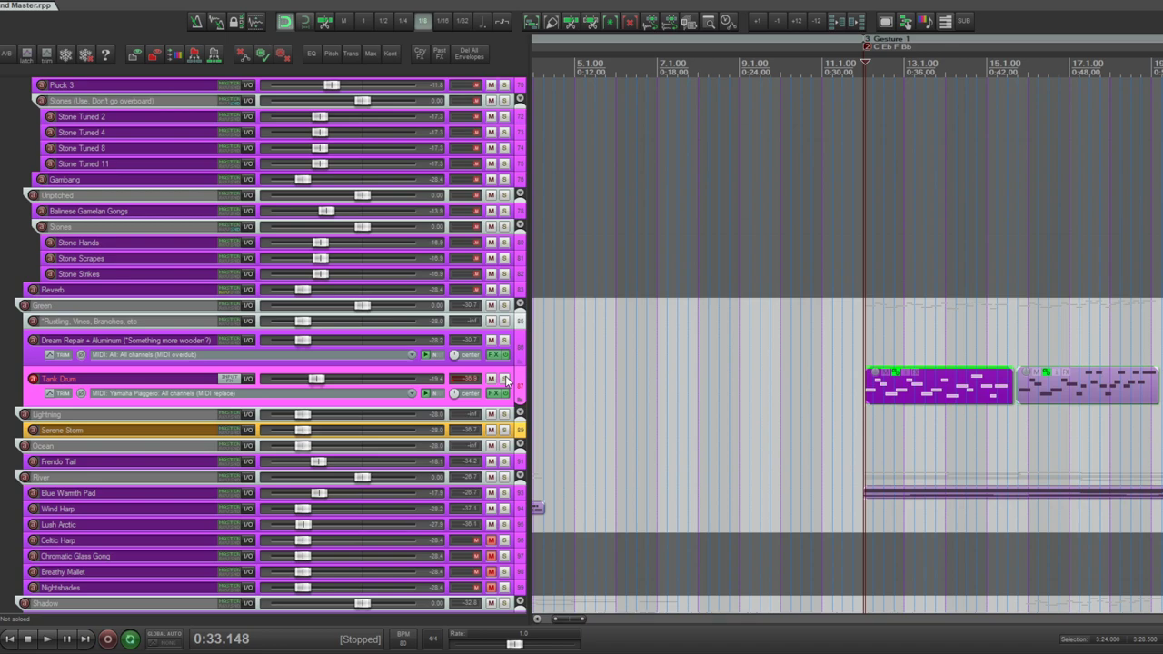
click(505, 380)
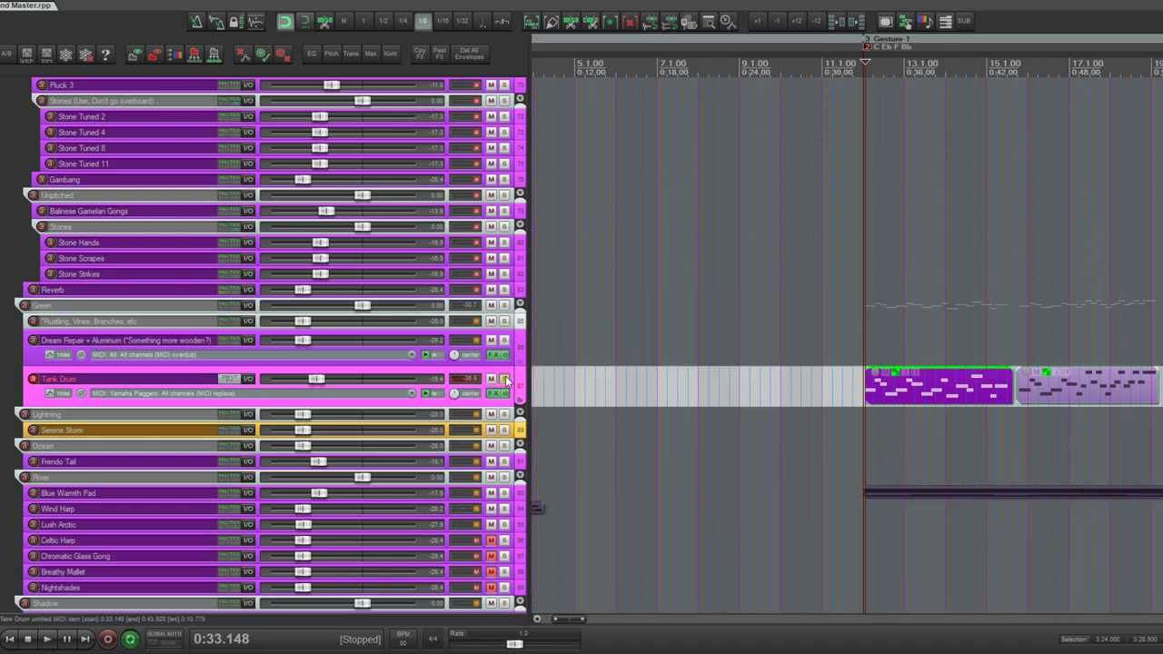
key(space)
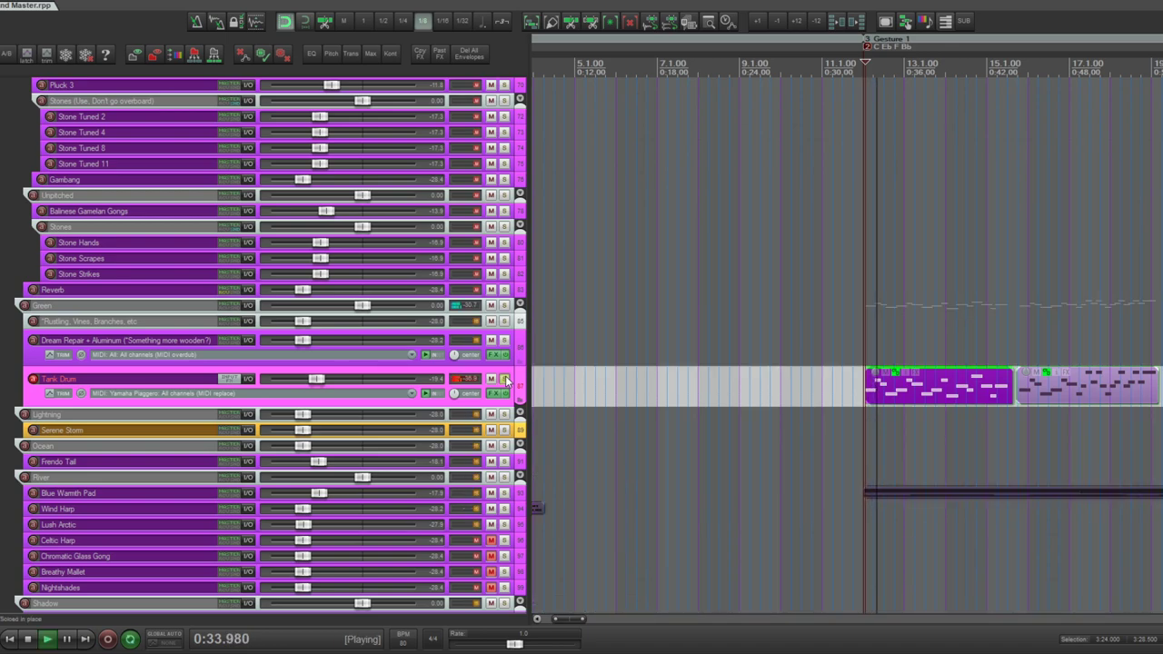
key(space)
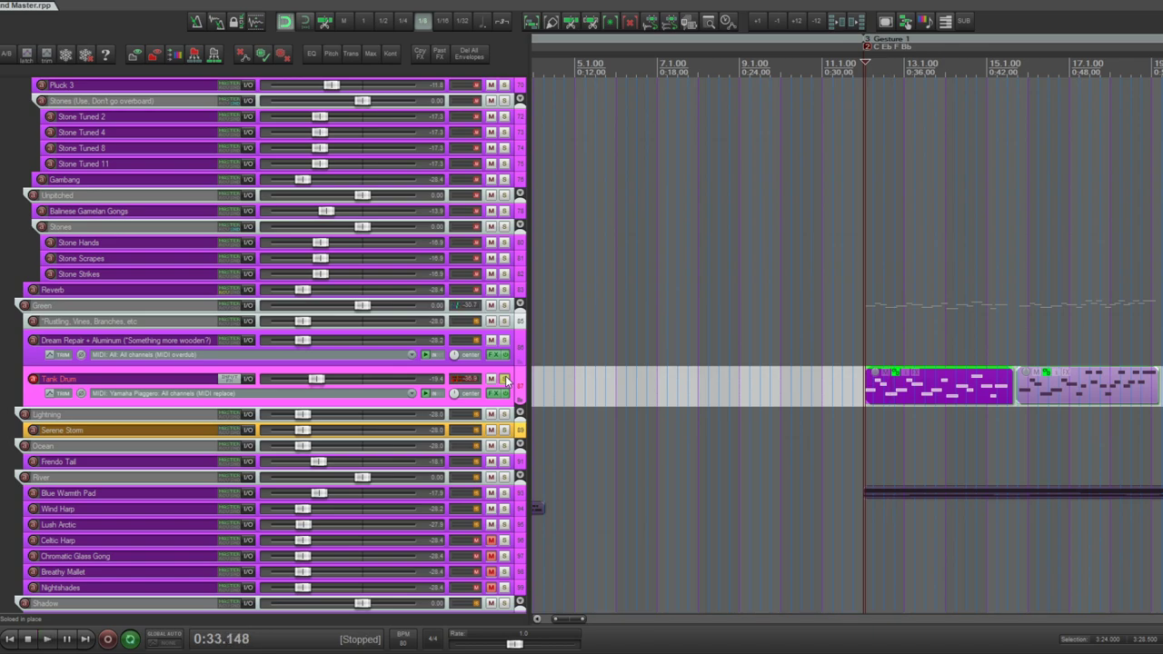
click(505, 380)
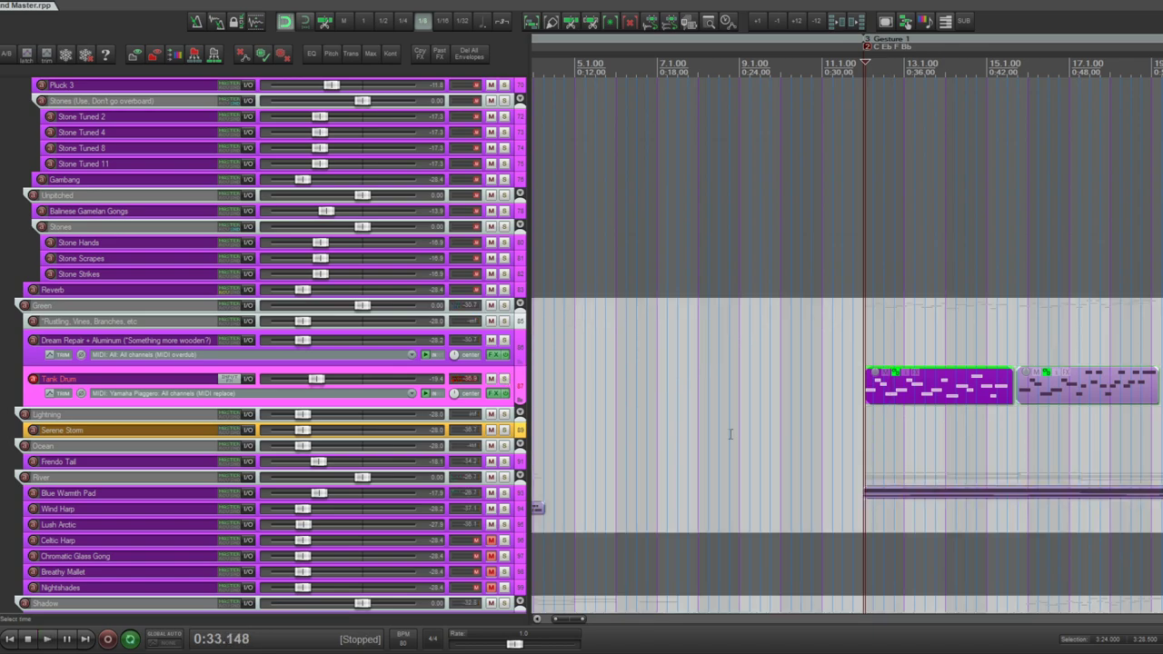
scroll(730, 433, down, 2)
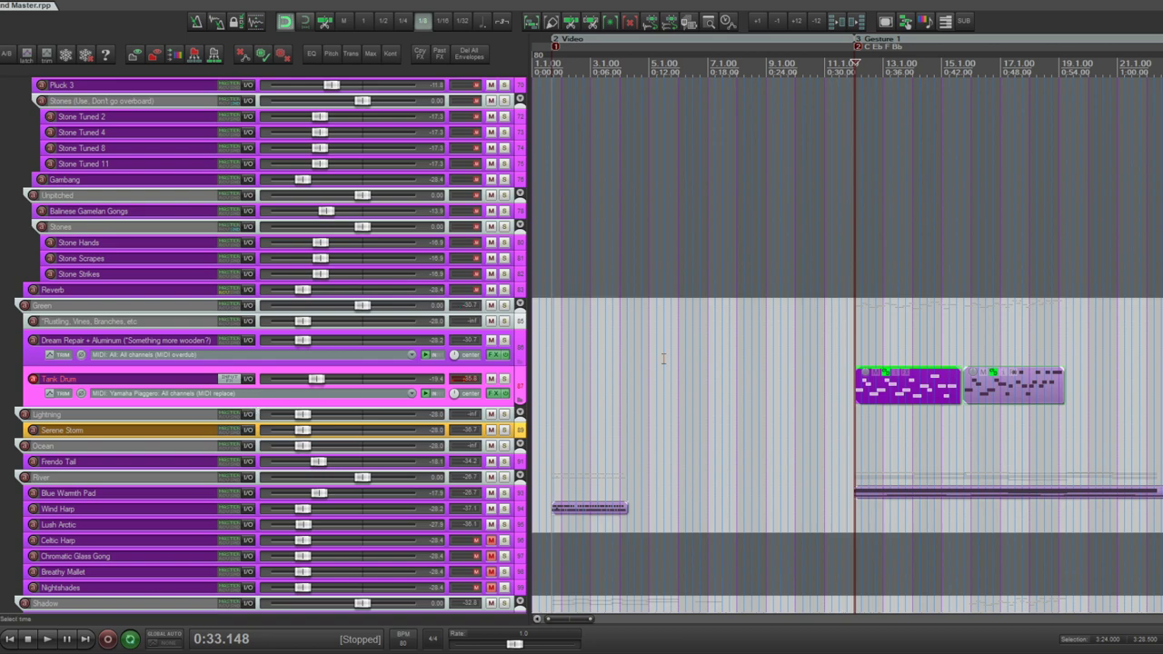
- Append "(*Not appropriate)" to the Tank Drum track's name and recolour the track grey
double_click(82, 380)
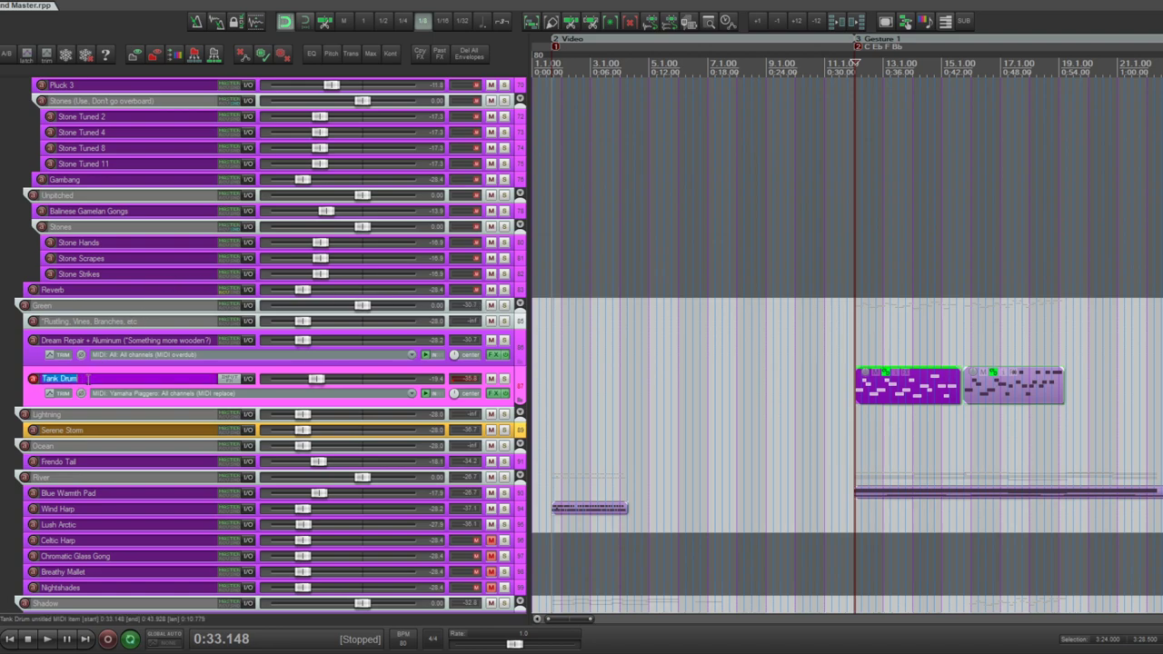
text((*Not appear))
text(ate))
key(Return)
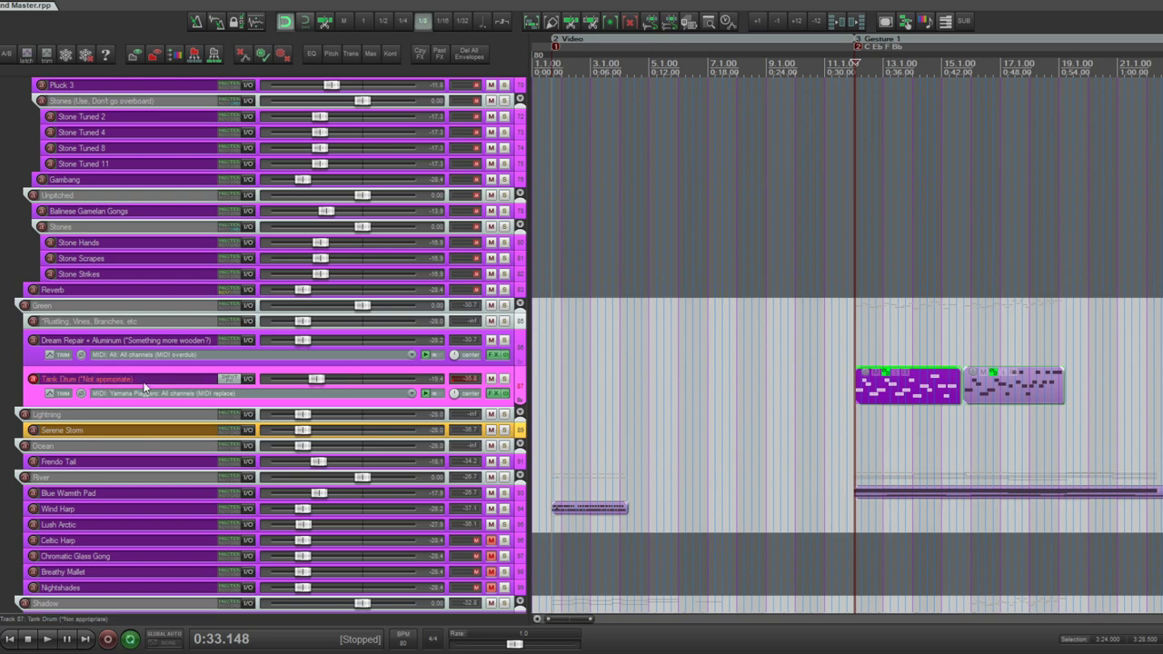
click(518, 362)
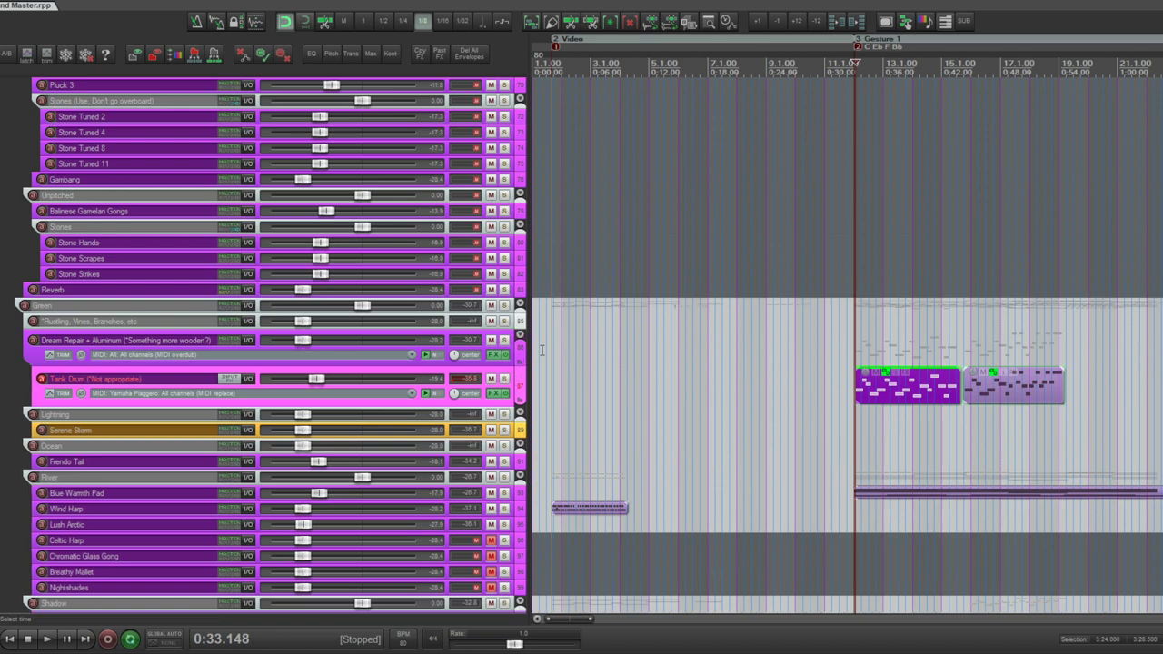
key(ctrl+z)
click(442, 341)
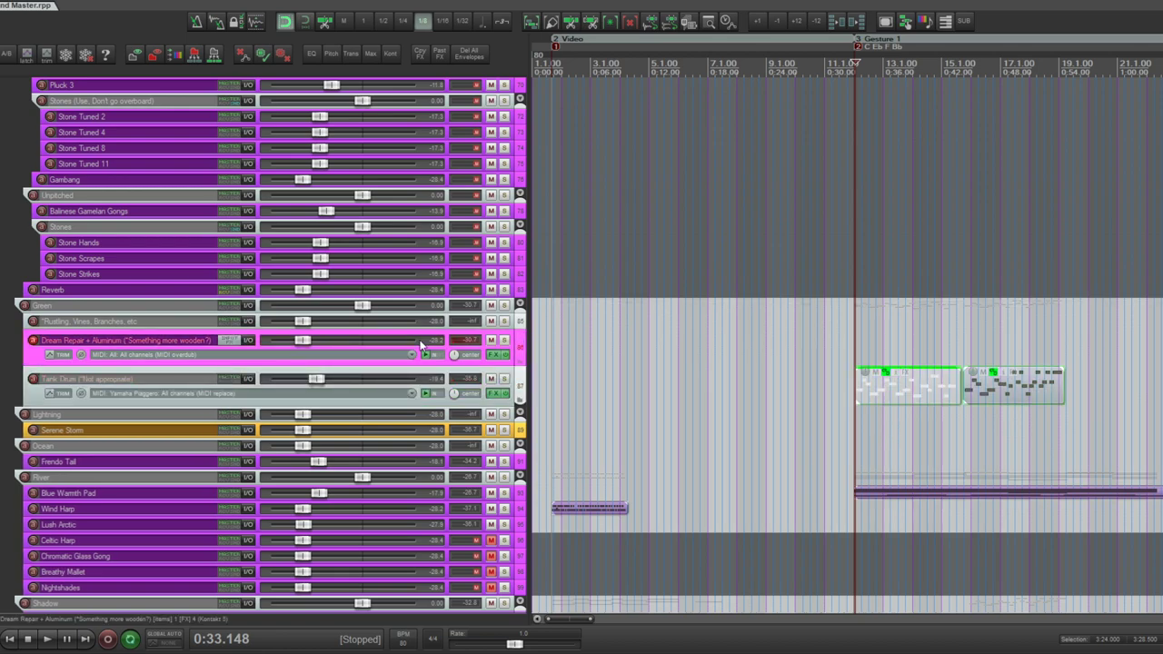
- Select the Dream Repair + Aluminum item at Gesture 4 and look over the upper folders' tracks
scroll(992, 353, down, 4)
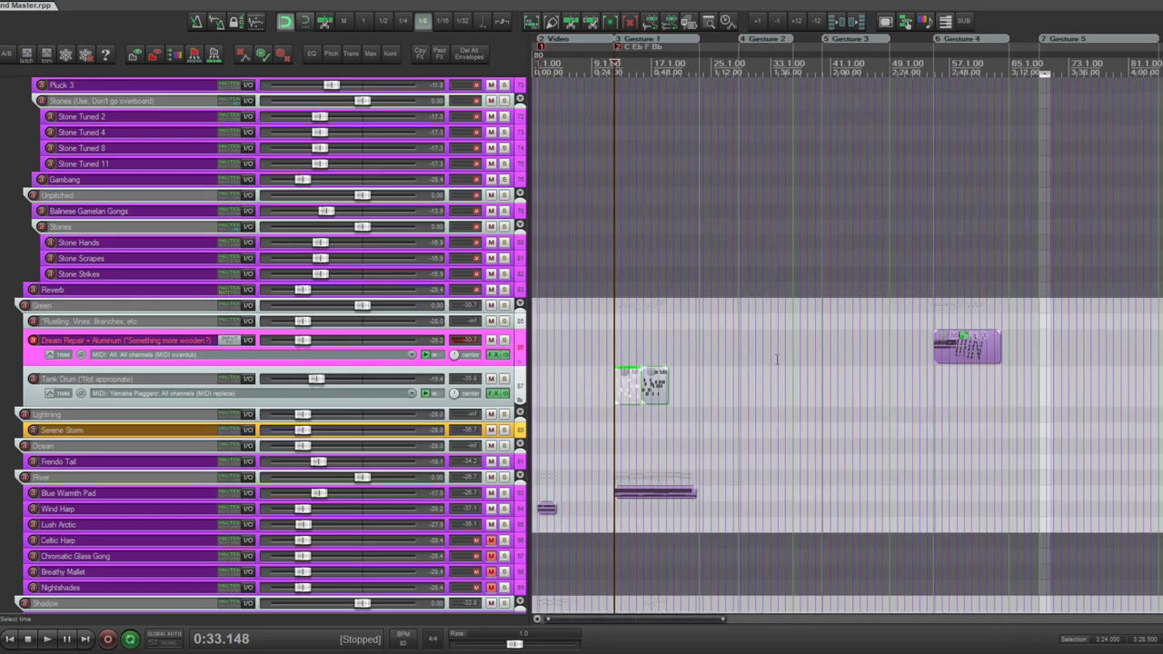
click(992, 353)
scroll(992, 353, up, 3)
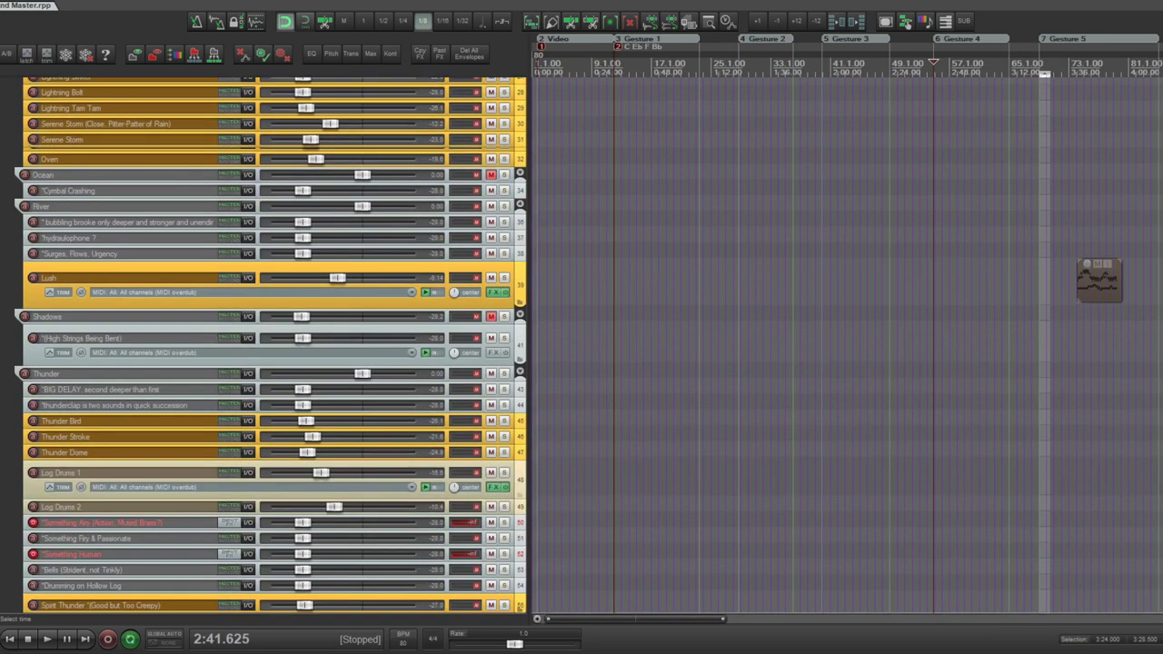
scroll(992, 353, down, 5)
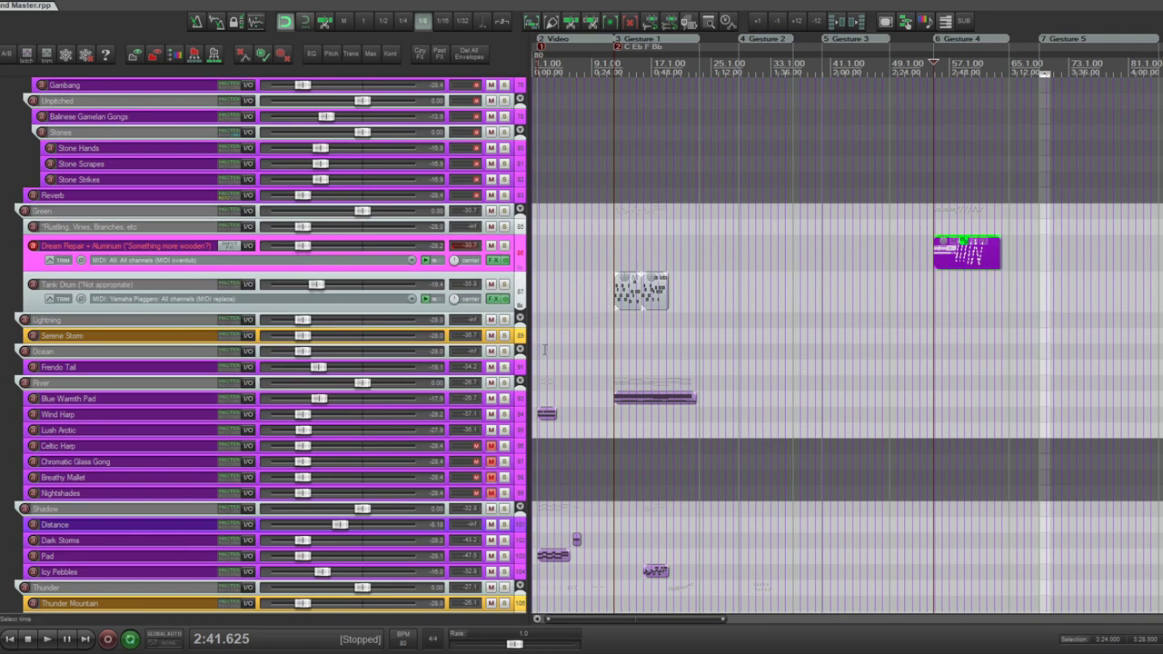
- Select the Serene Storm track in the Support section's Lightning folder and set its volume to -1.02 dB
click(520, 336)
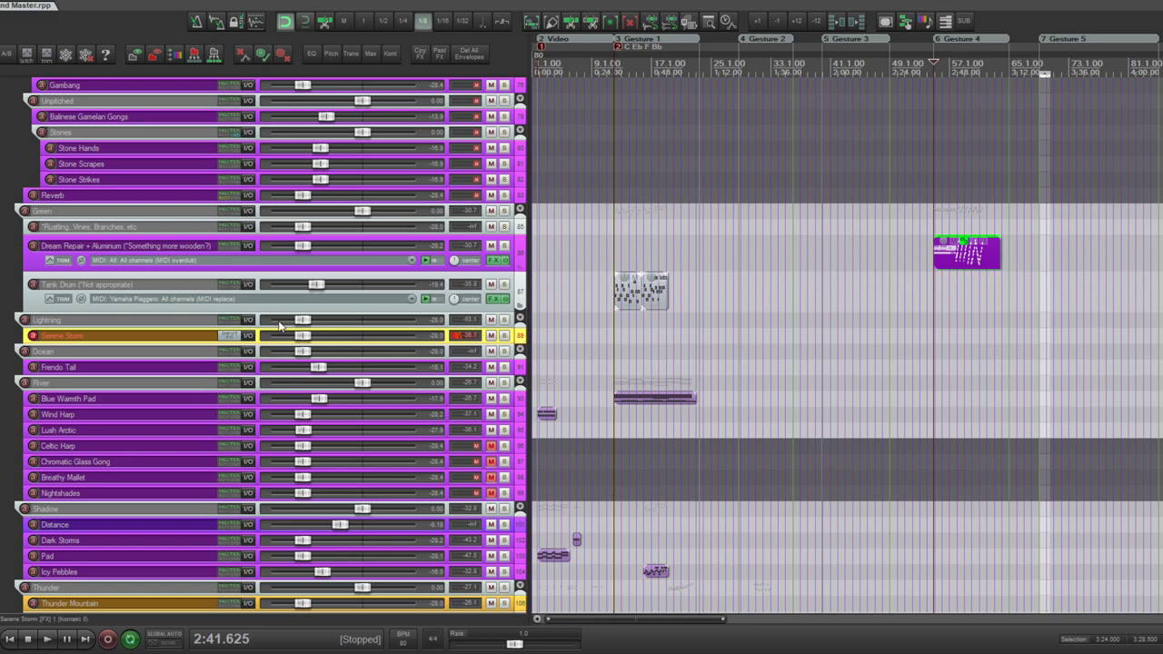
drag(303, 336, 354, 343)
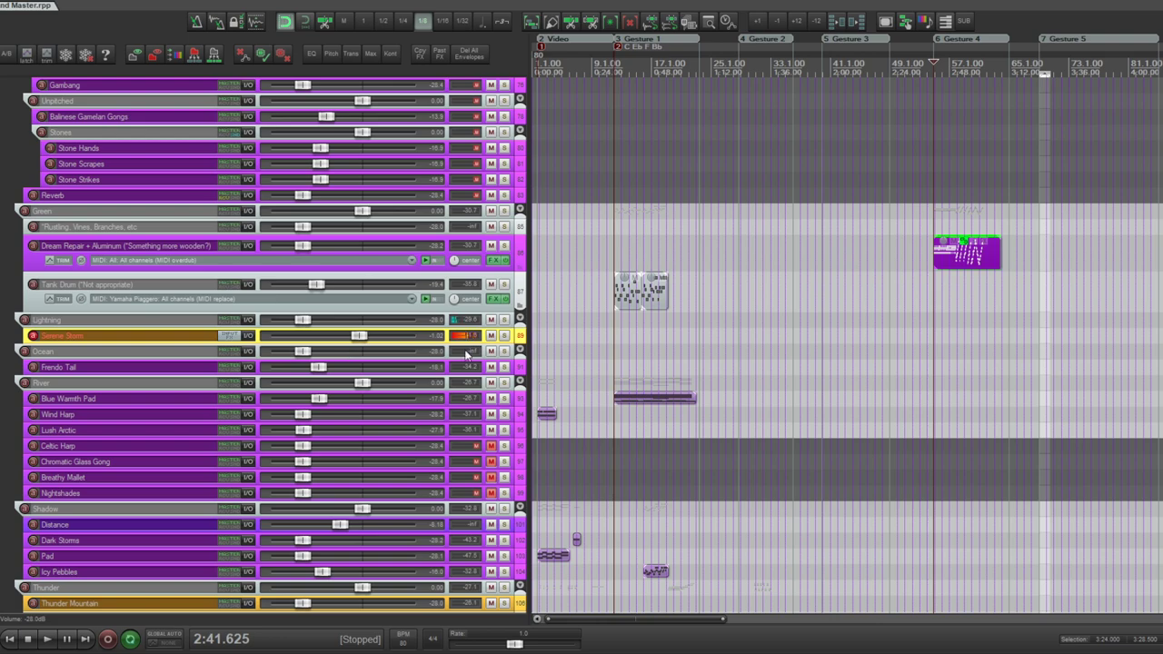
- Insert a new note track named "*Woodwinds for air" directly below the Lightning folder track
click(515, 323)
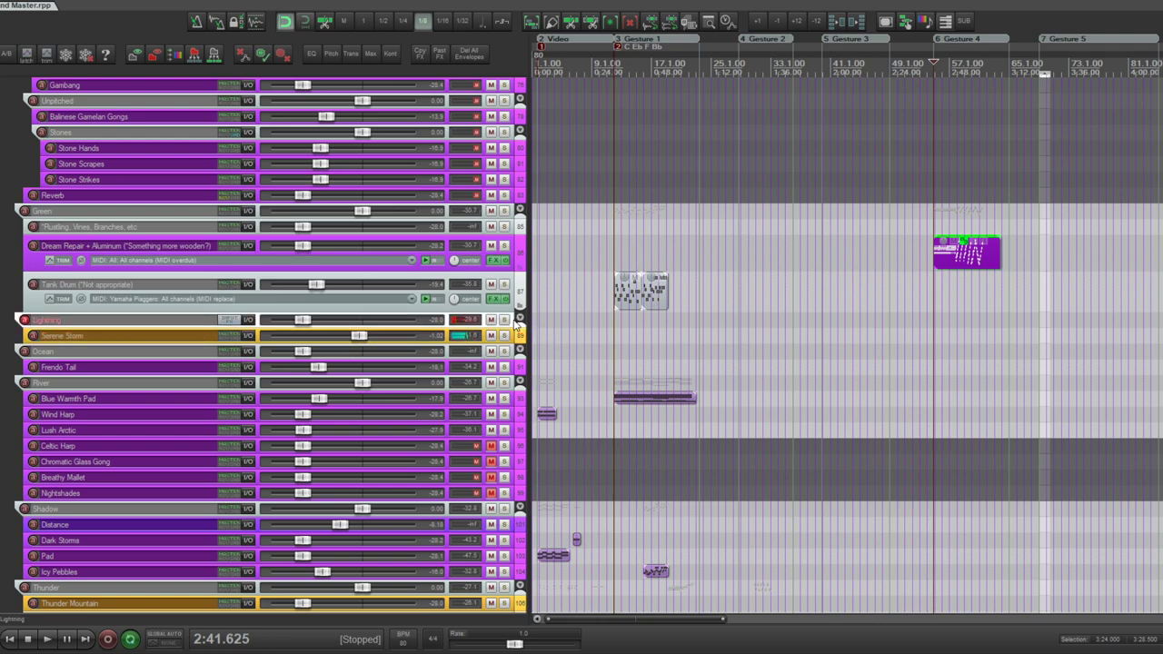
key(ctrl+t)
text("Wood)
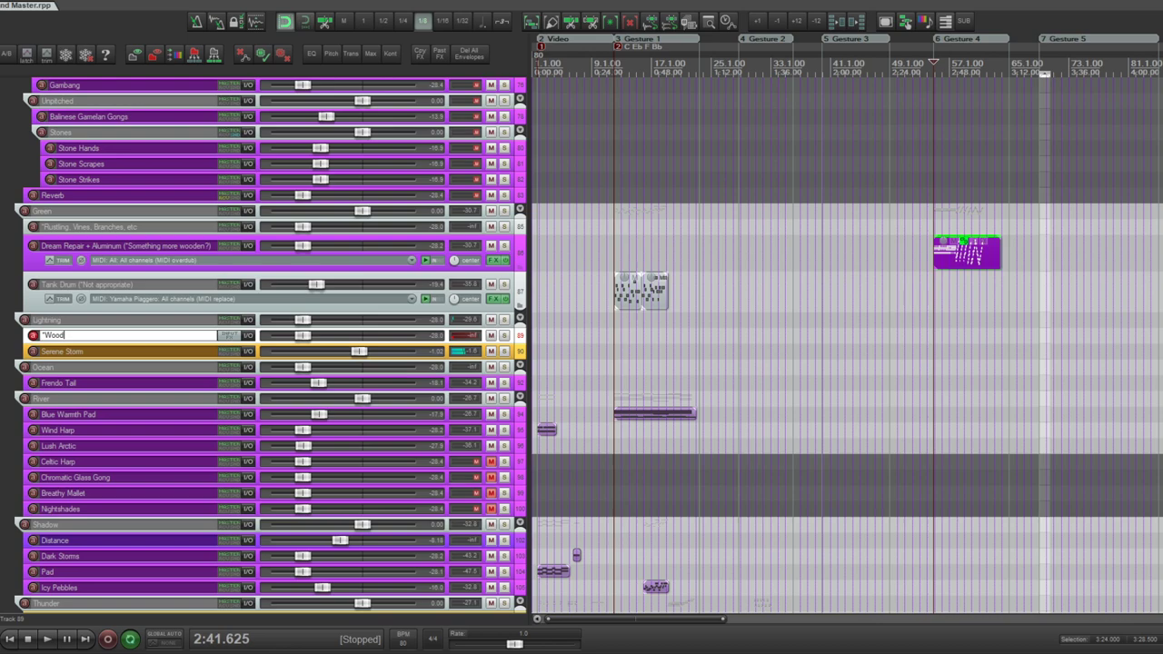
text(winds for air)
key(Return)
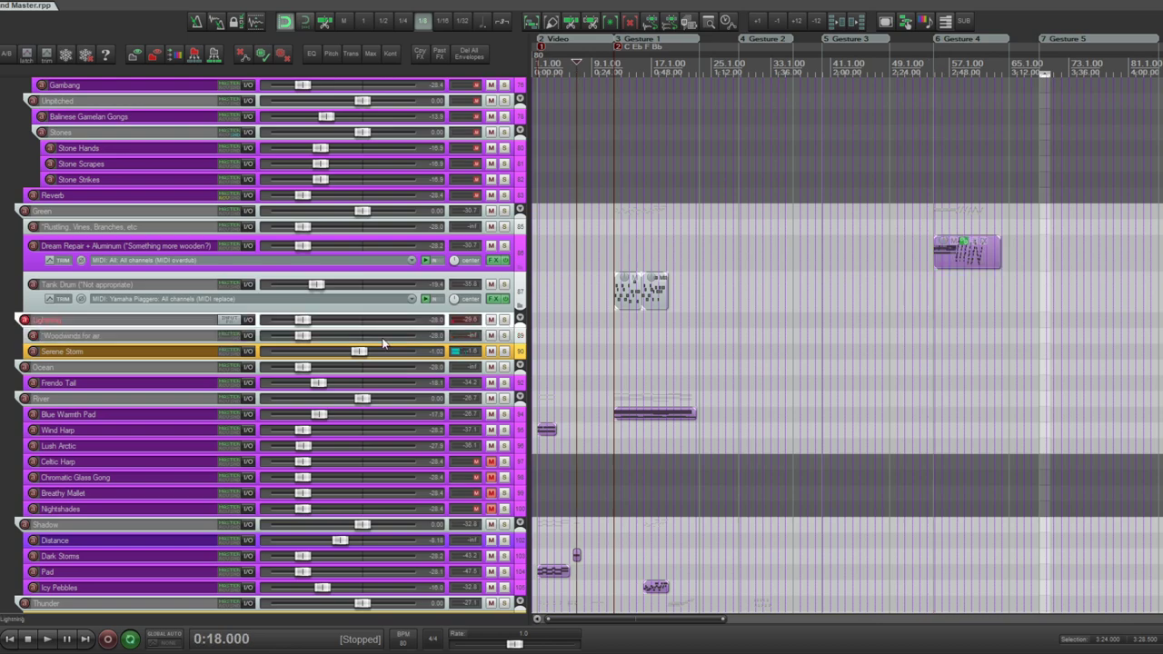
- Make the Serene Storm and Woodwinds for air tracks taller, and set the Woodwinds for air volume to about -12 dB
click(88, 351)
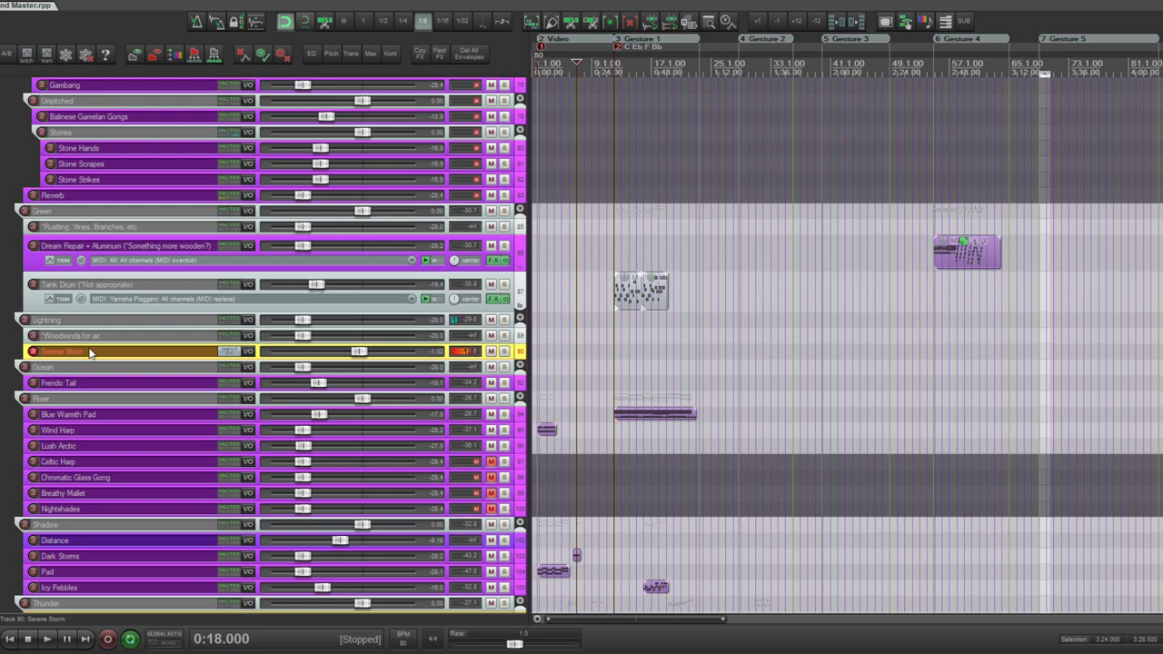
drag(251, 358, 253, 370)
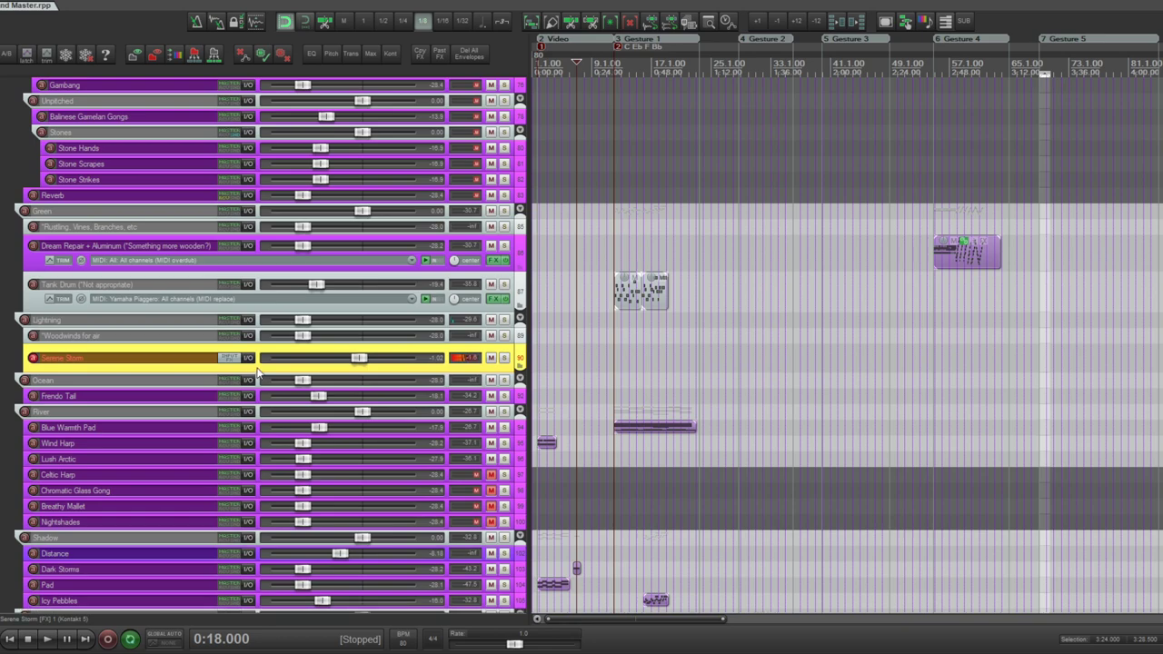
drag(302, 335, 330, 336)
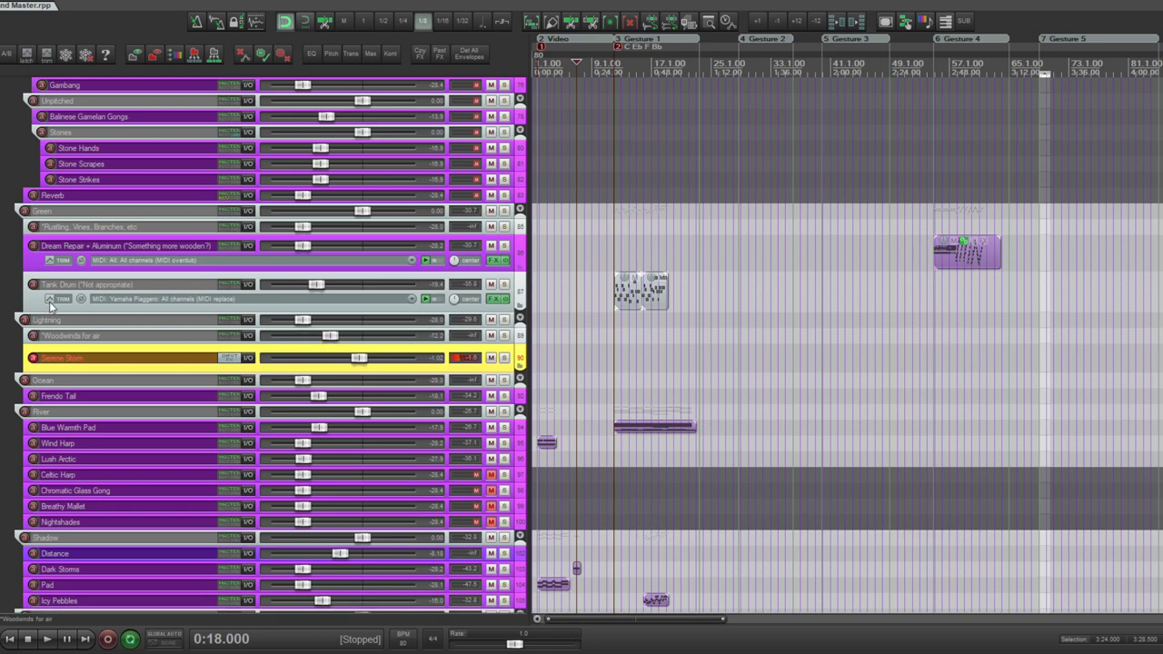
drag(61, 343, 32, 366)
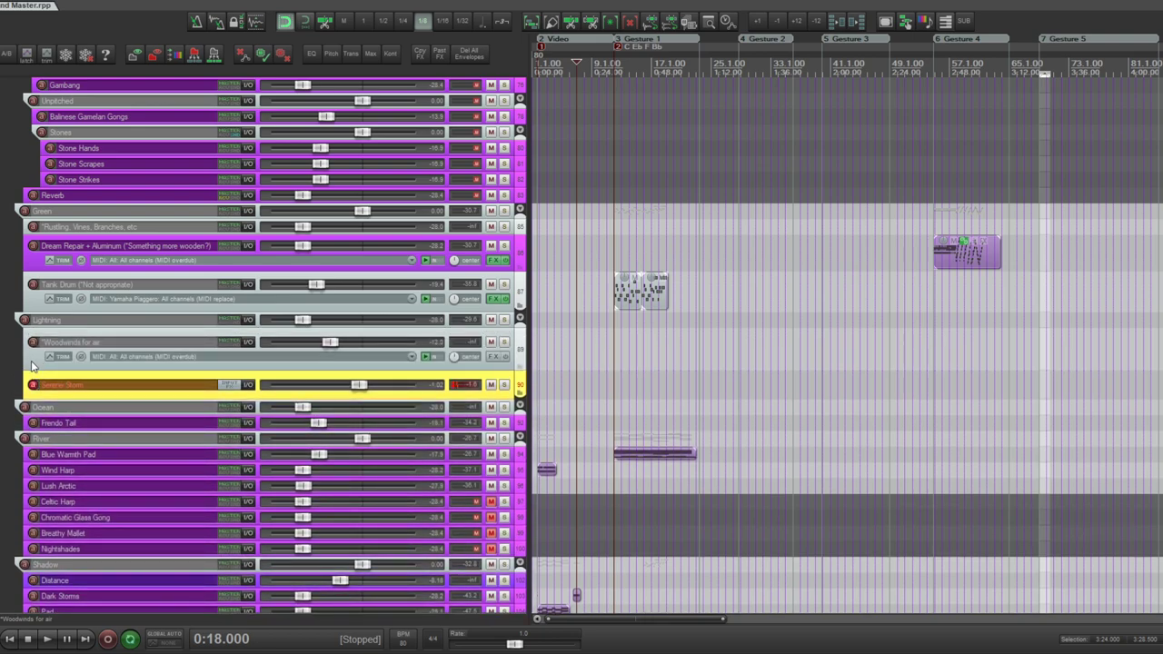
click(32, 365)
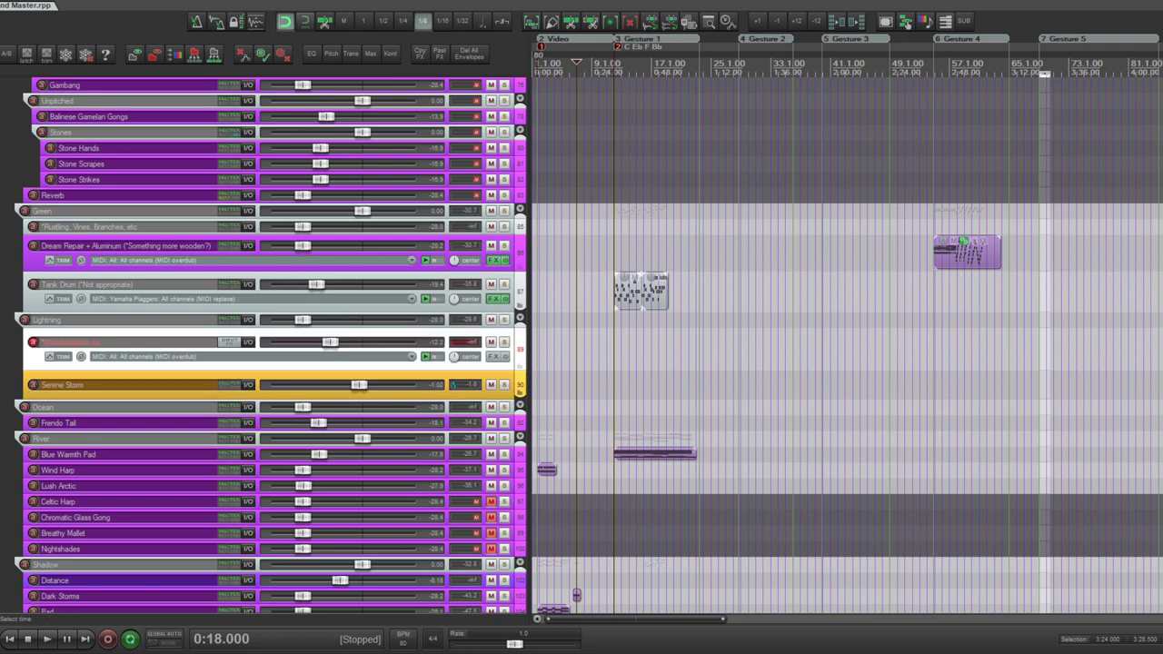
- Make the Frendo Tail track in the Ocean folder taller, select it and set its volume to -6.54 dB
scroll(304, 371, down, 2)
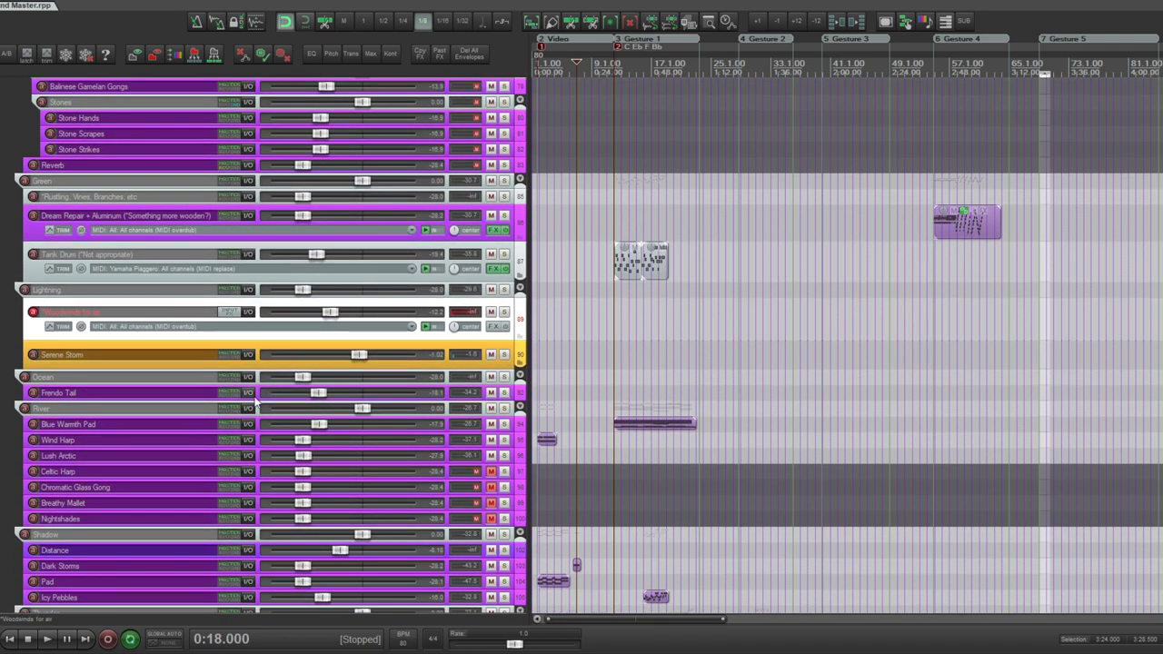
drag(256, 401, 273, 418)
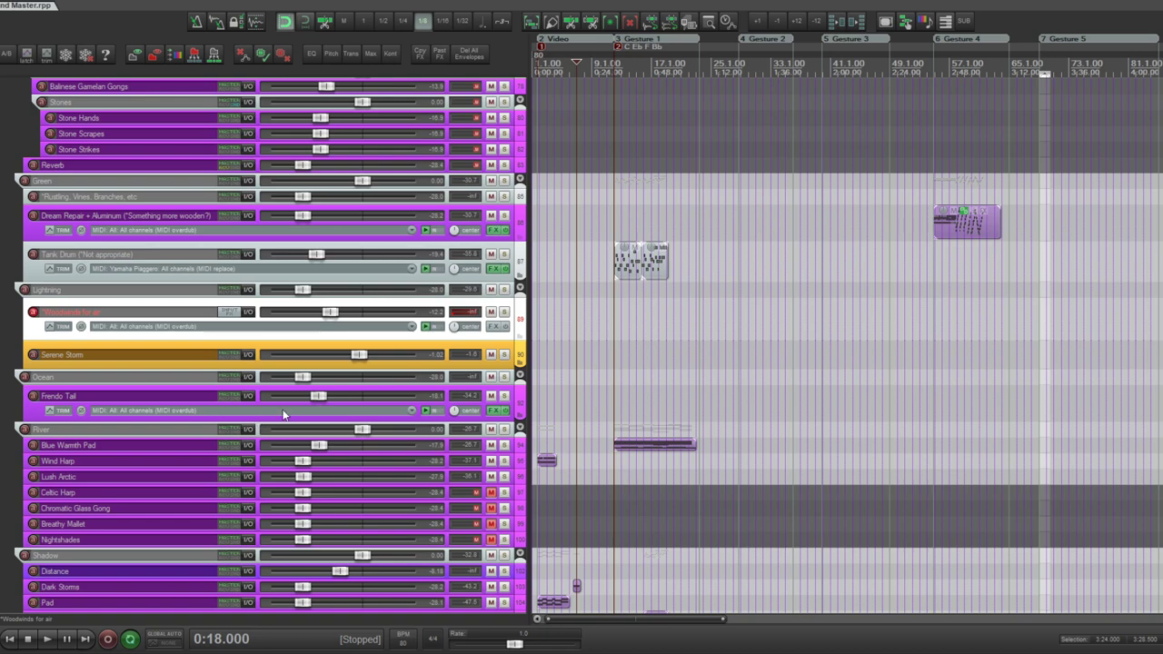
click(520, 406)
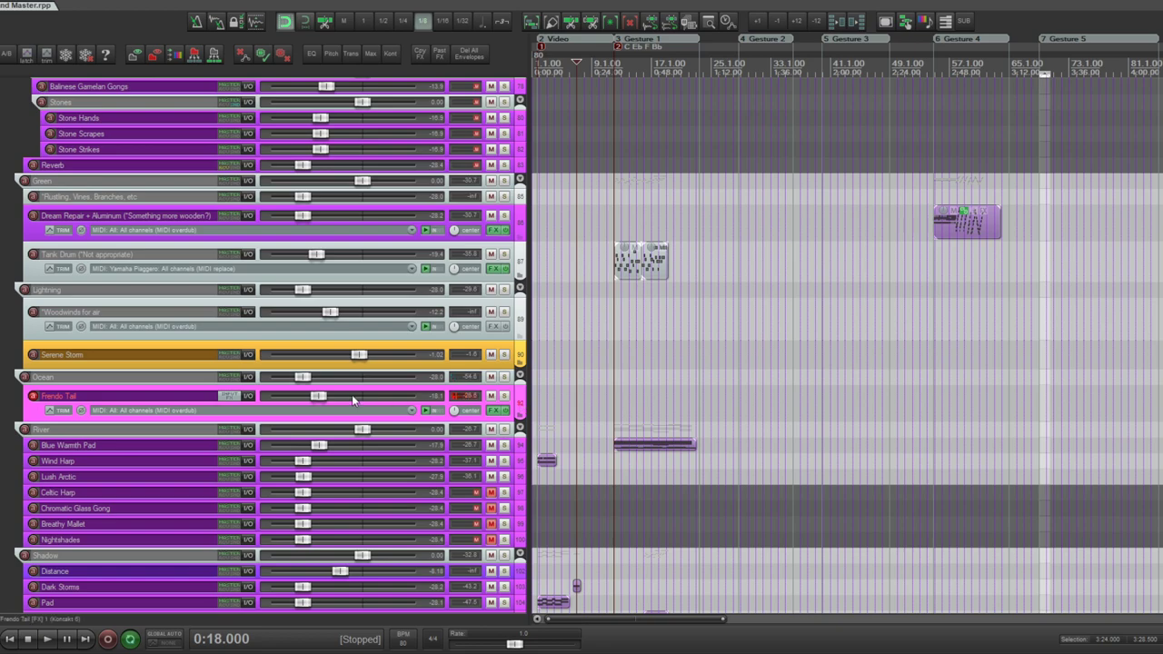
drag(327, 397, 351, 406)
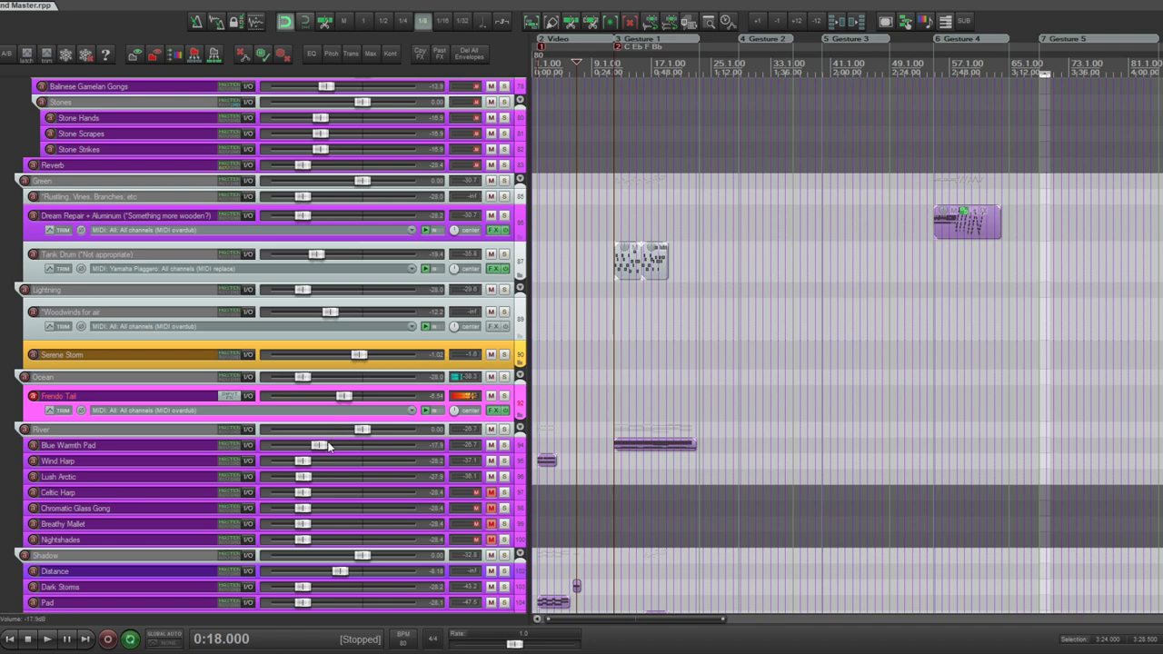
scroll(768, 416, down, 5)
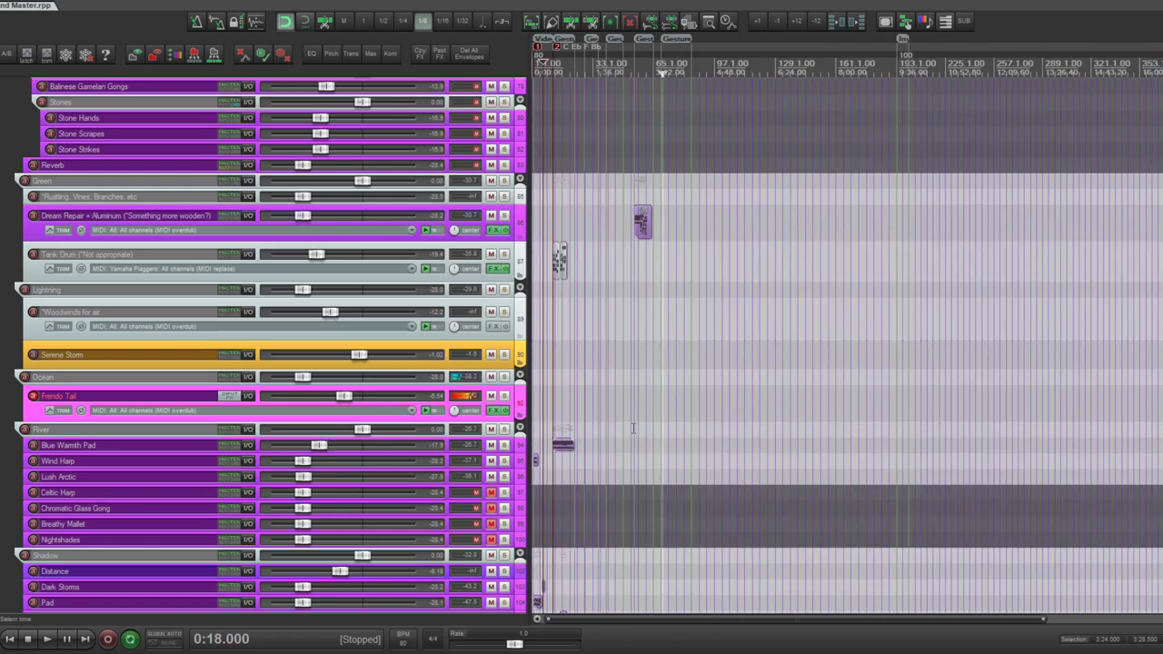
scroll(688, 425, up, 4)
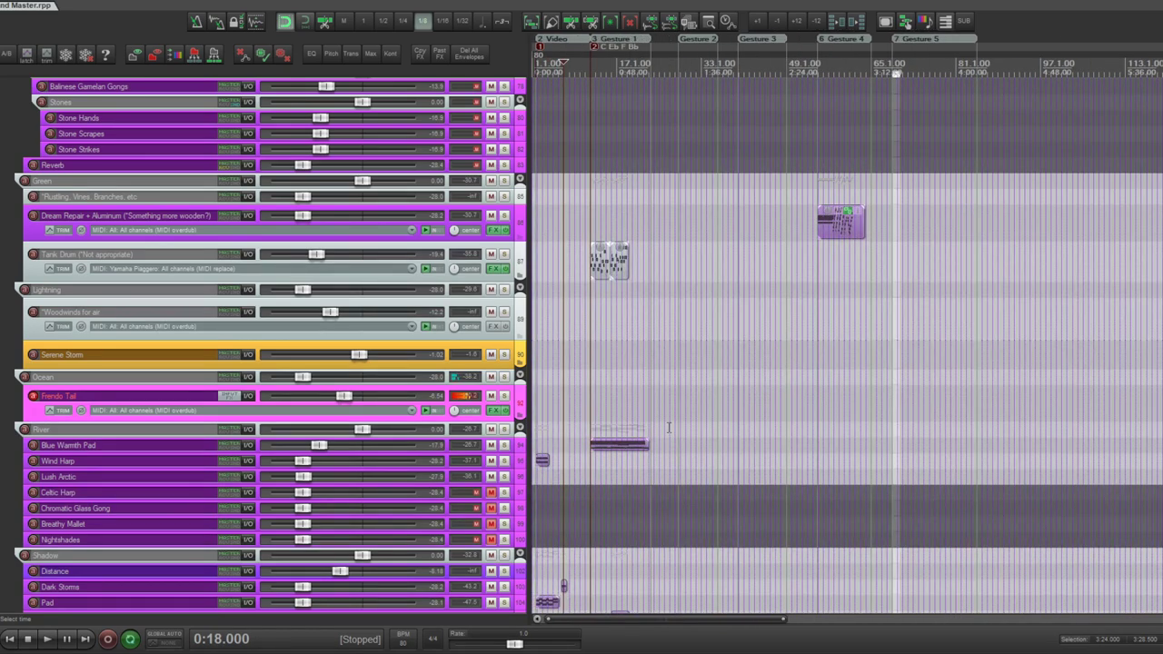
scroll(667, 425, up, 2)
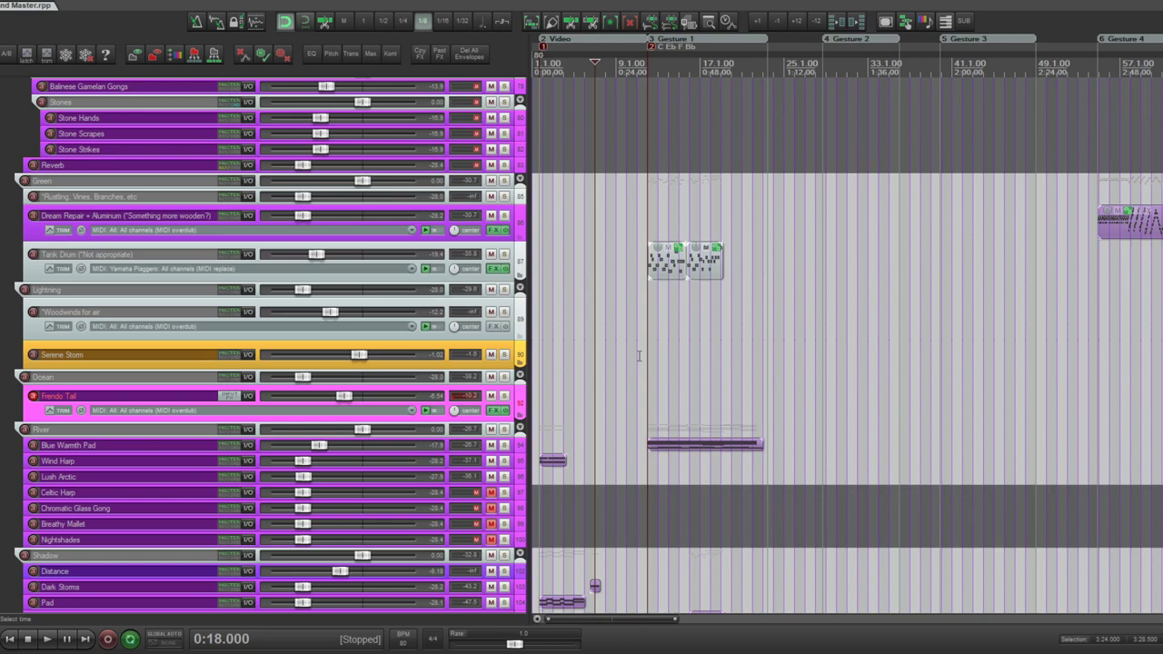
- Insert two note tracks directly below the Ocean folder track, named "*Suspended Cymbal" and "*In and out and crash"
scroll(233, 292, down, 3)
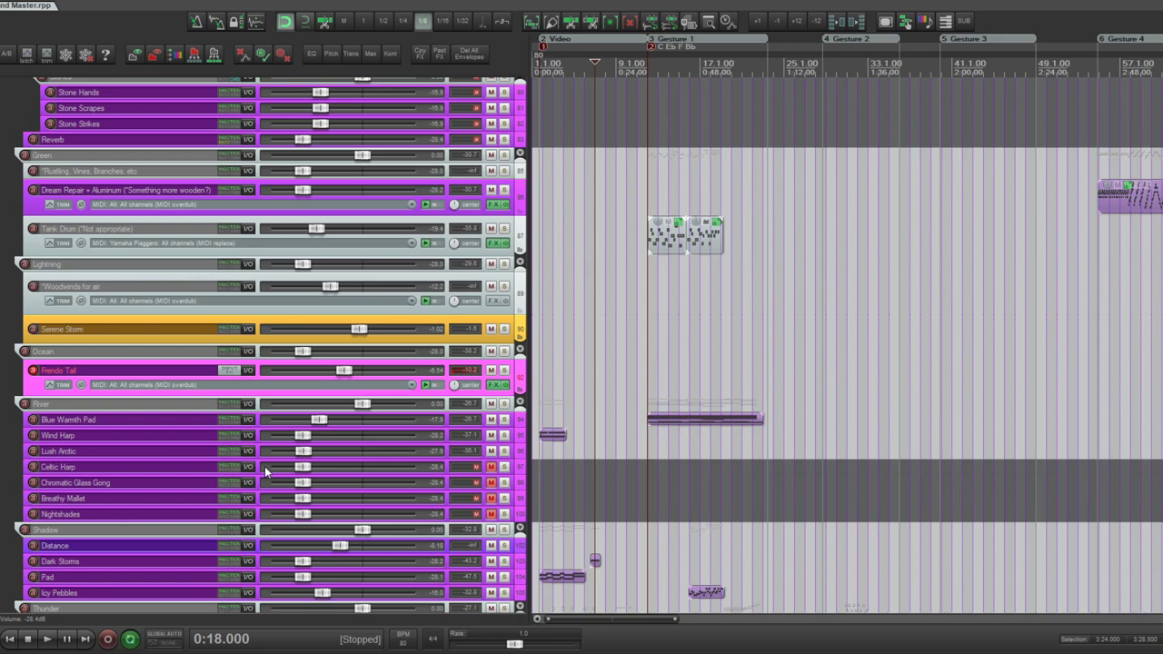
click(512, 354)
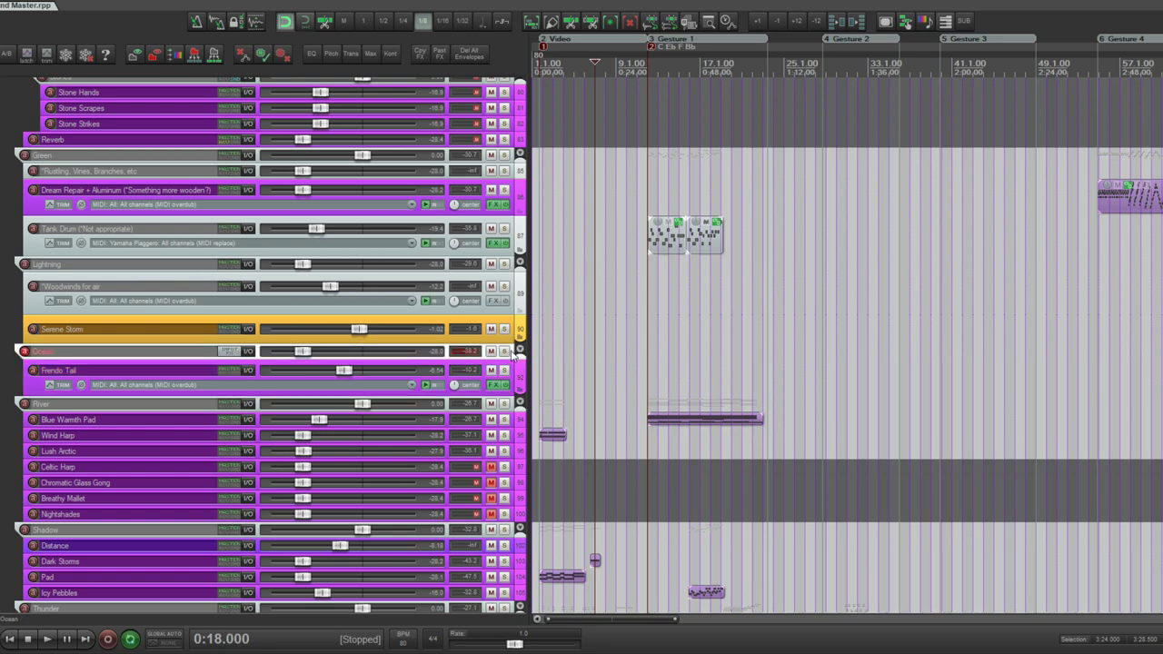
key(ctrl+t)
text(R)
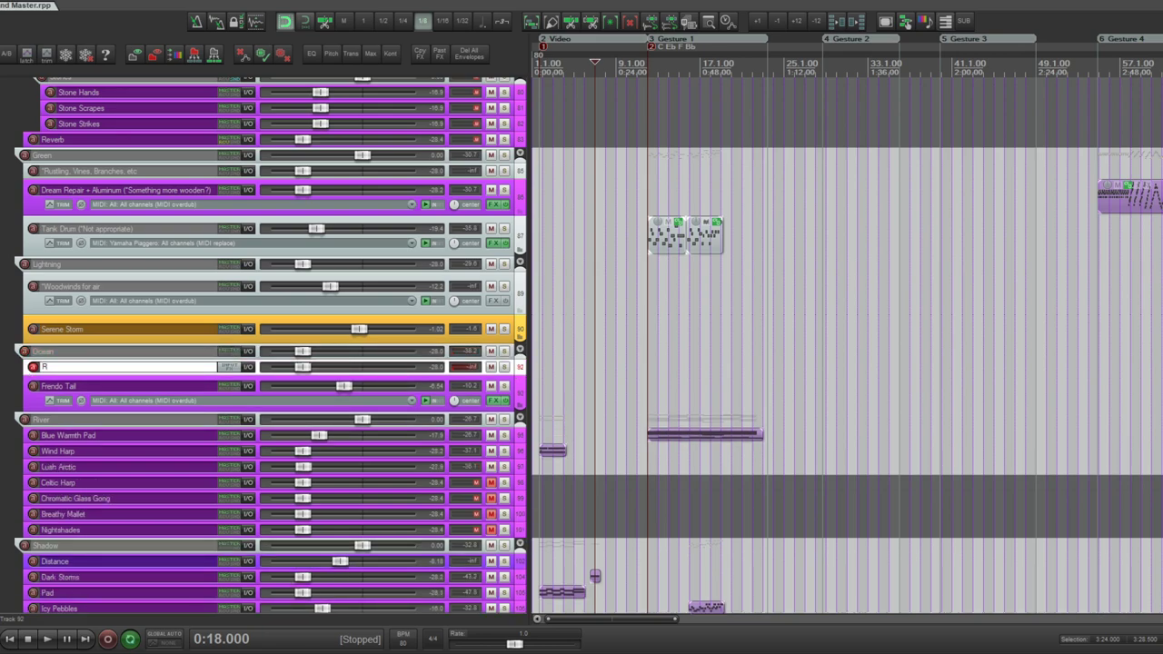
key(BackSpace)
text(Suspended Cymbal)
key(Return)
key(Return)
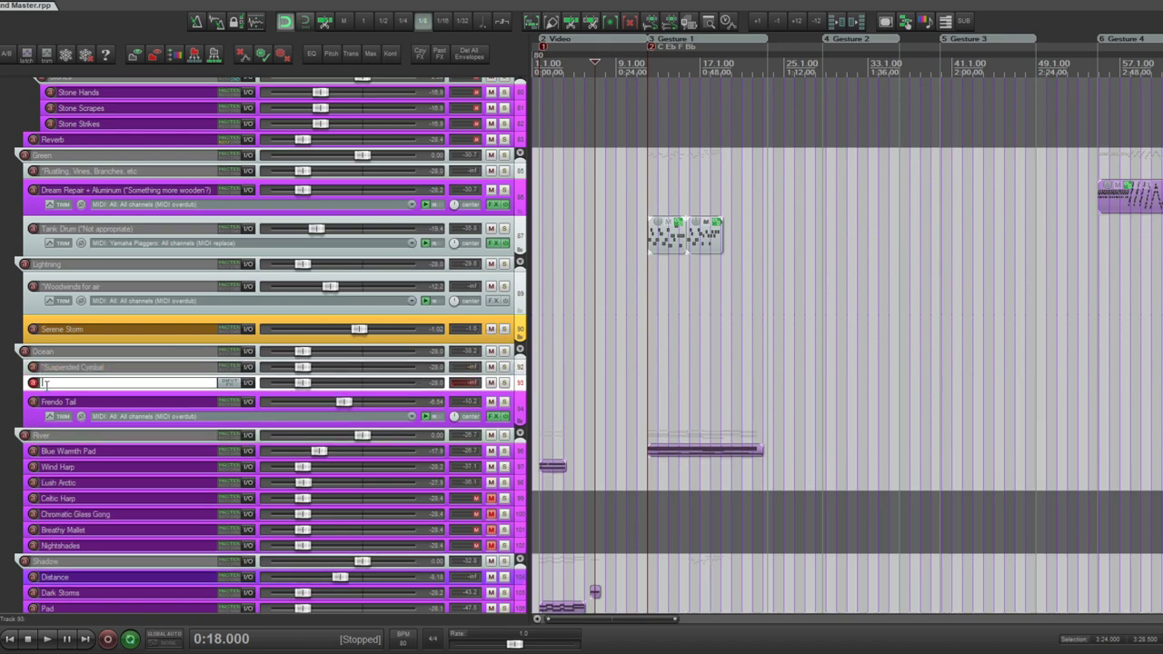
text(*In and out and crash)
key(Return)
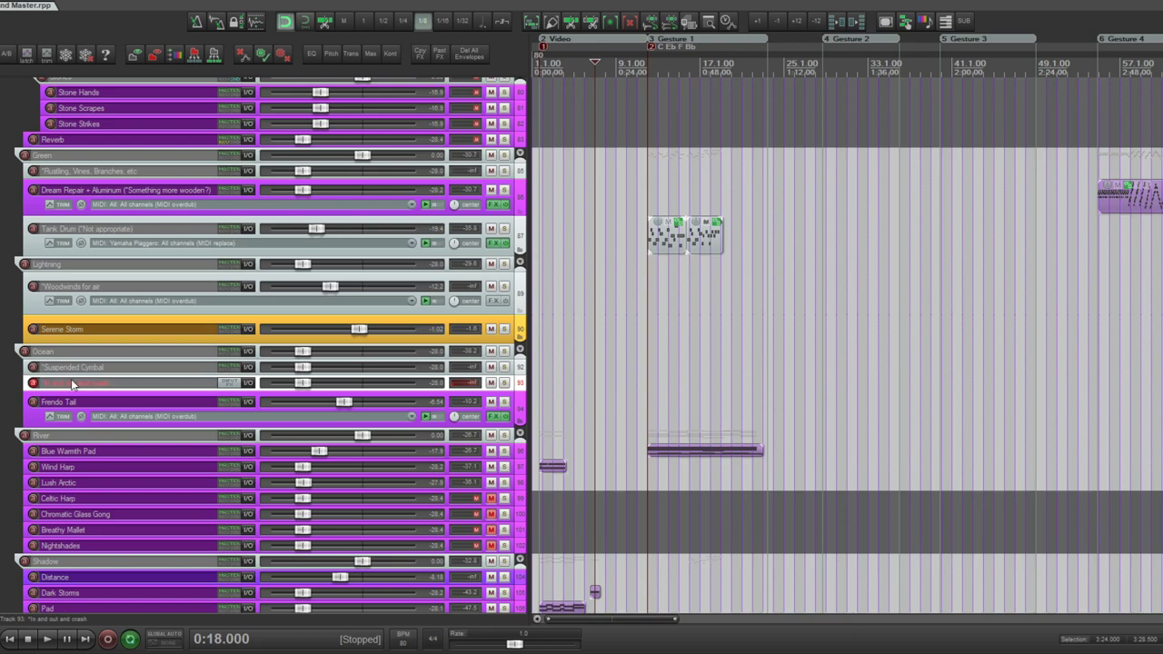
- Select the Frendo Tail track to audition its sound and look over the River folder's tracks
click(515, 414)
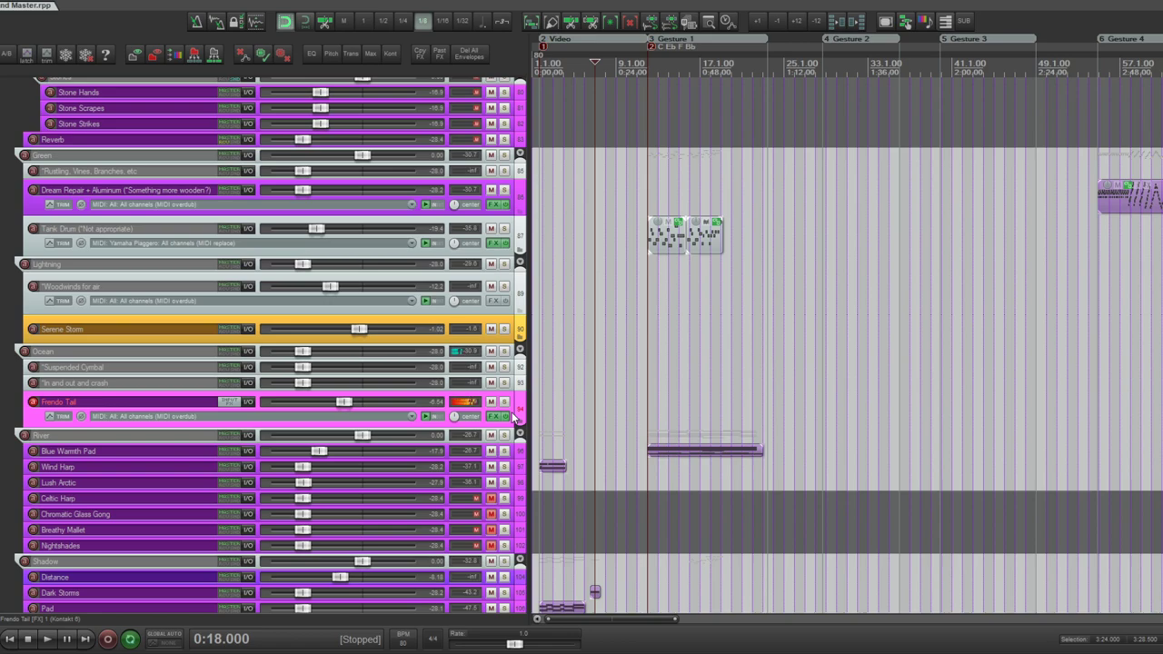
scroll(513, 416, down, 3)
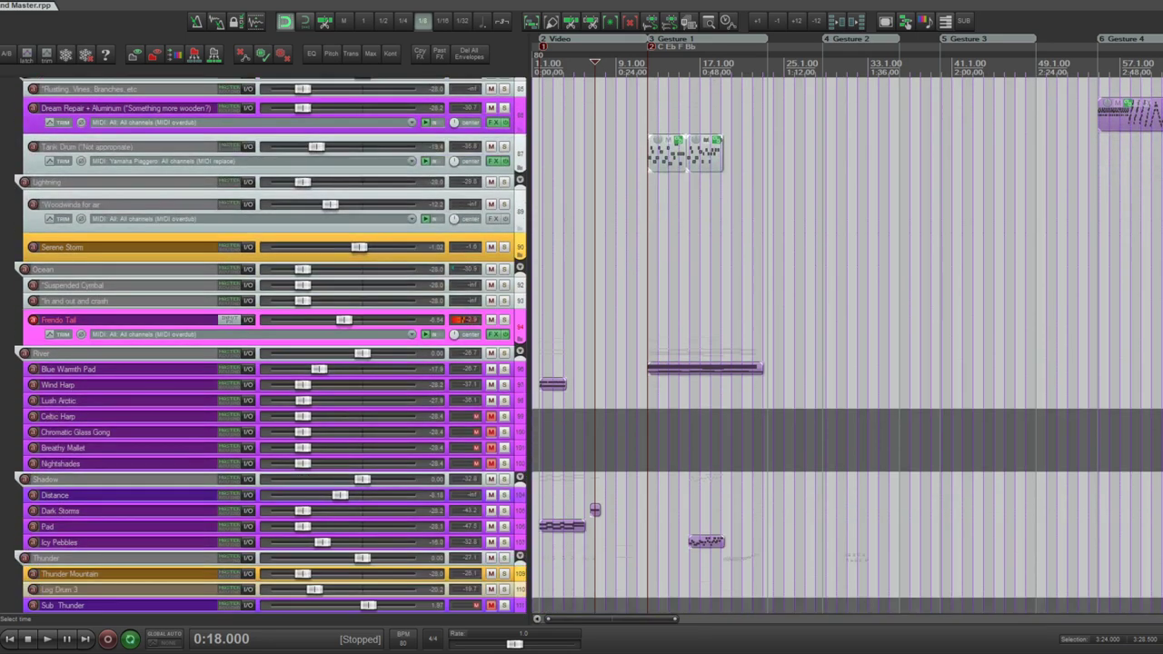
scroll(616, 337, down, 1)
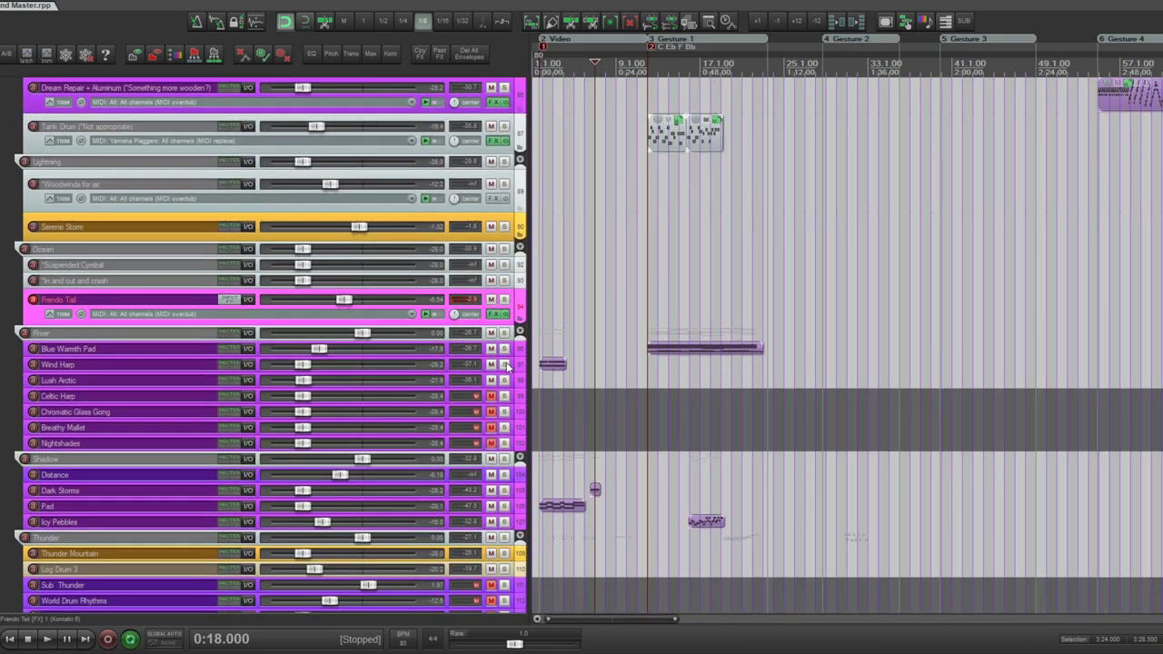
- Select and solo the Wind Harp track, play its item from the start, and stop playback and clear the solo
click(636, 365)
scroll(674, 394, down, 1)
scroll(674, 394, up, 8)
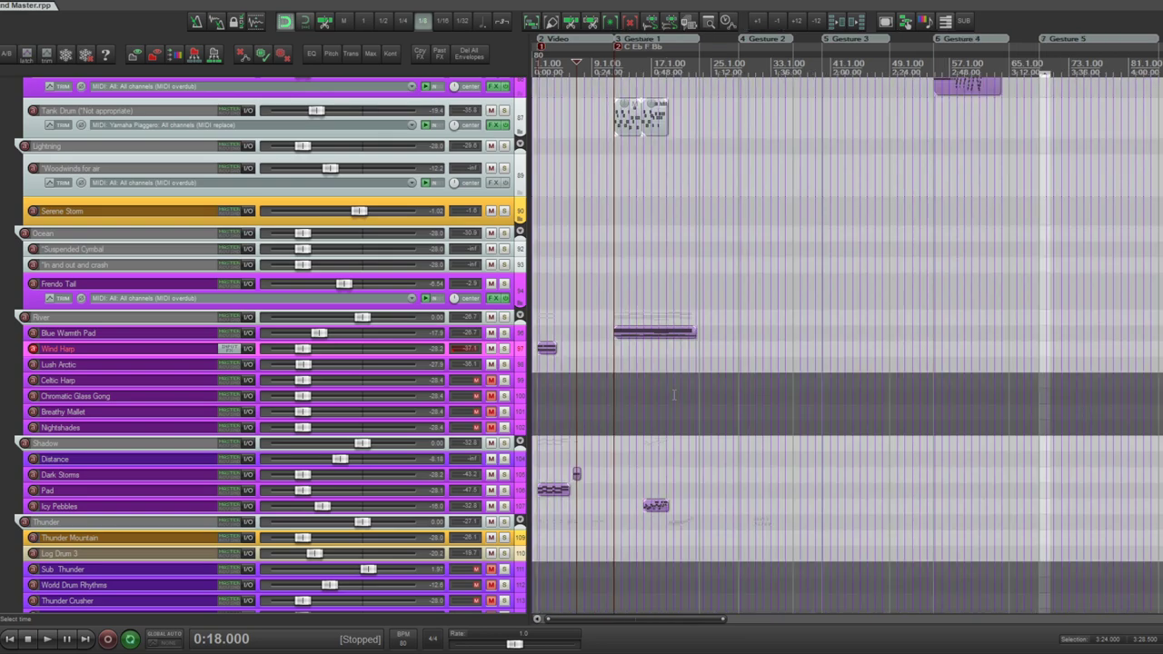
scroll(541, 348, down, 4)
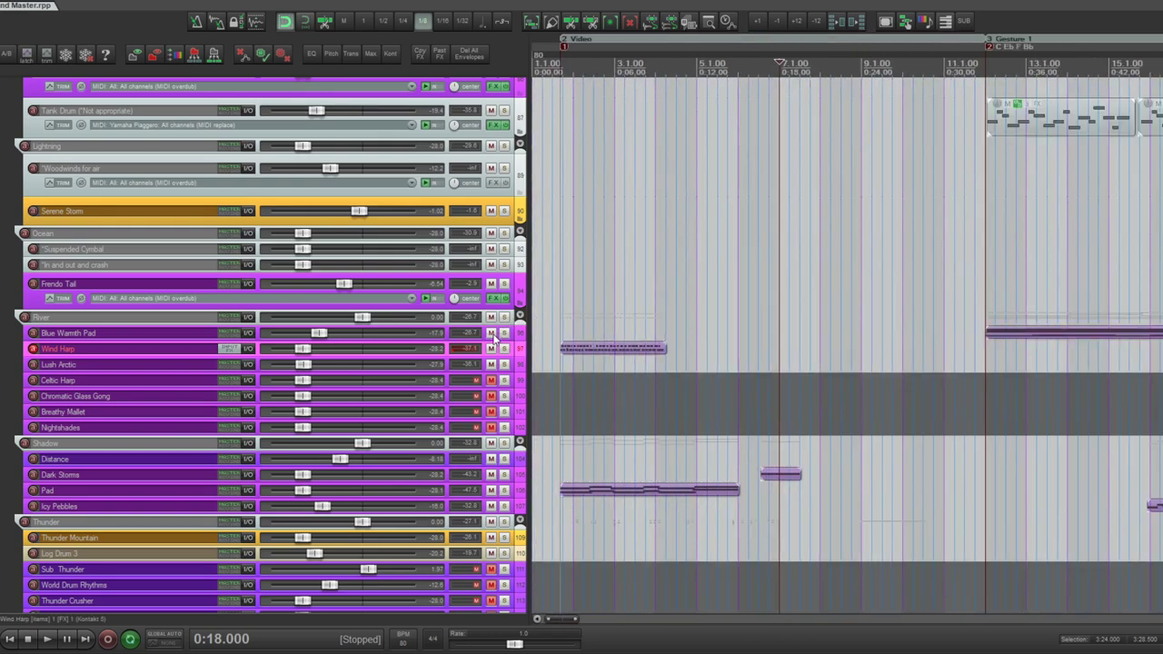
click(560, 351)
key(space)
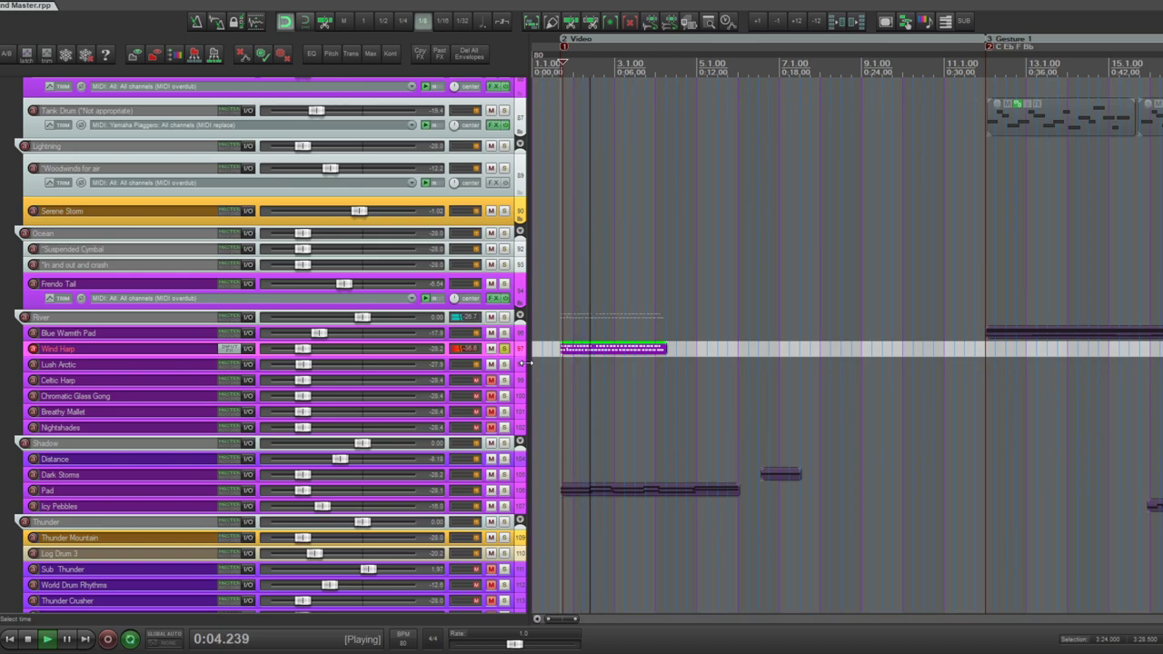
scroll(821, 427, down, 5)
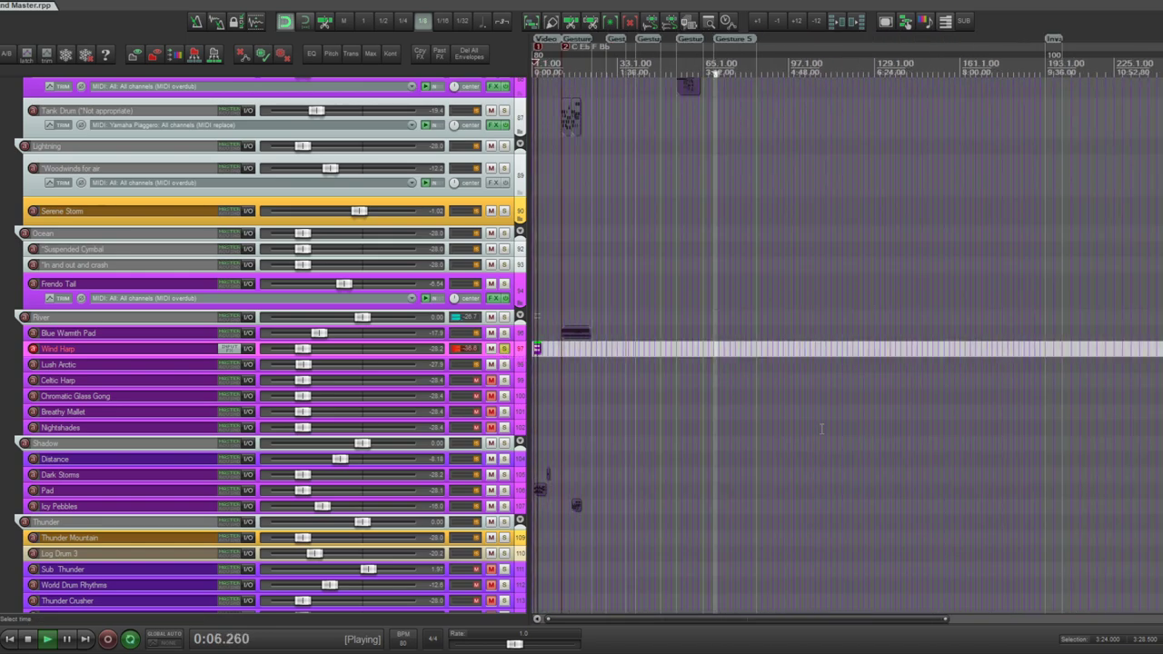
scroll(821, 426, up, 2)
key(space)
click(505, 347)
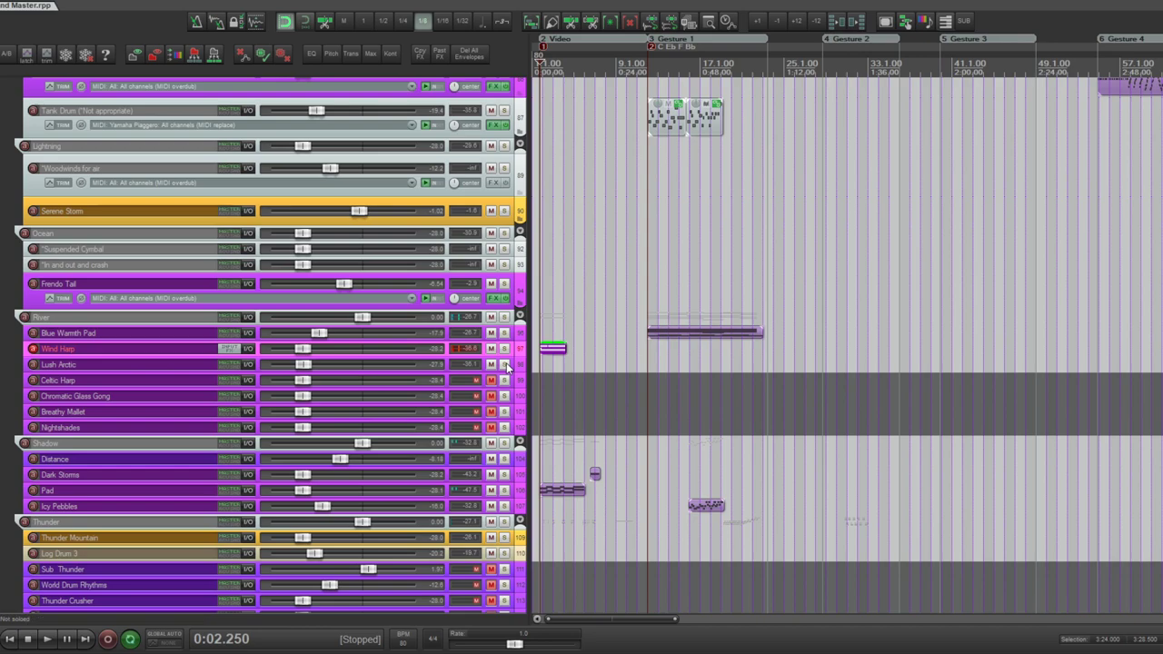
- Select Lush Arctic, unmute Celtic Harp, Chromatic Glass Gong, Breathy Mallet and Nightshades, and make the Chromatic Glass Gong track taller
click(520, 363)
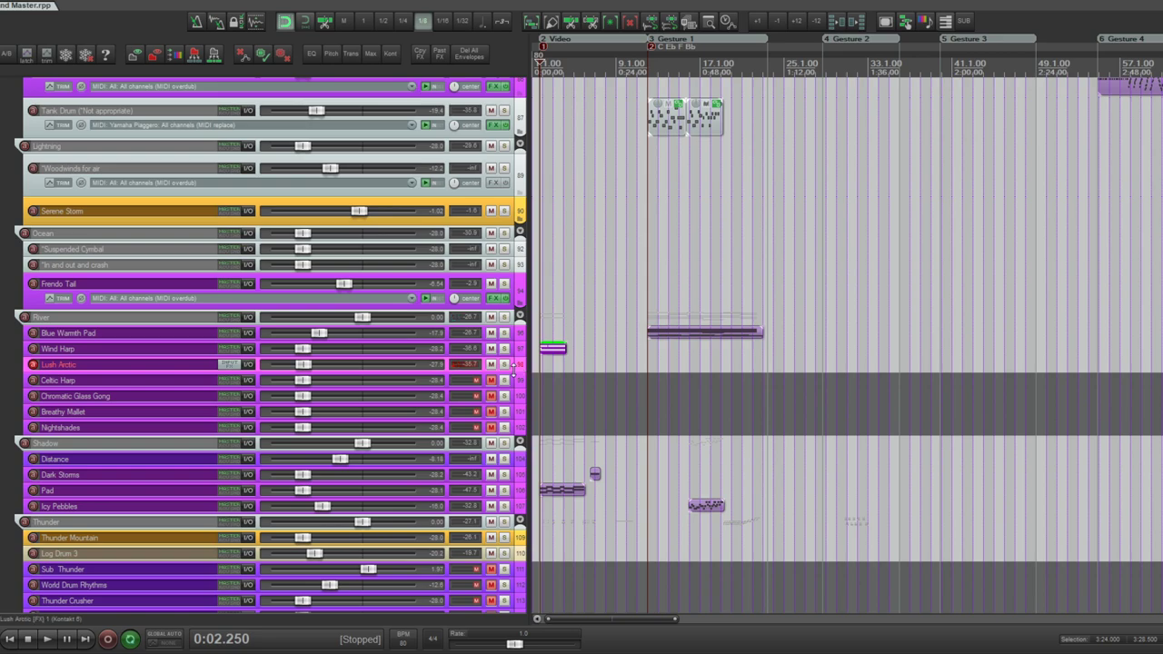
click(491, 380)
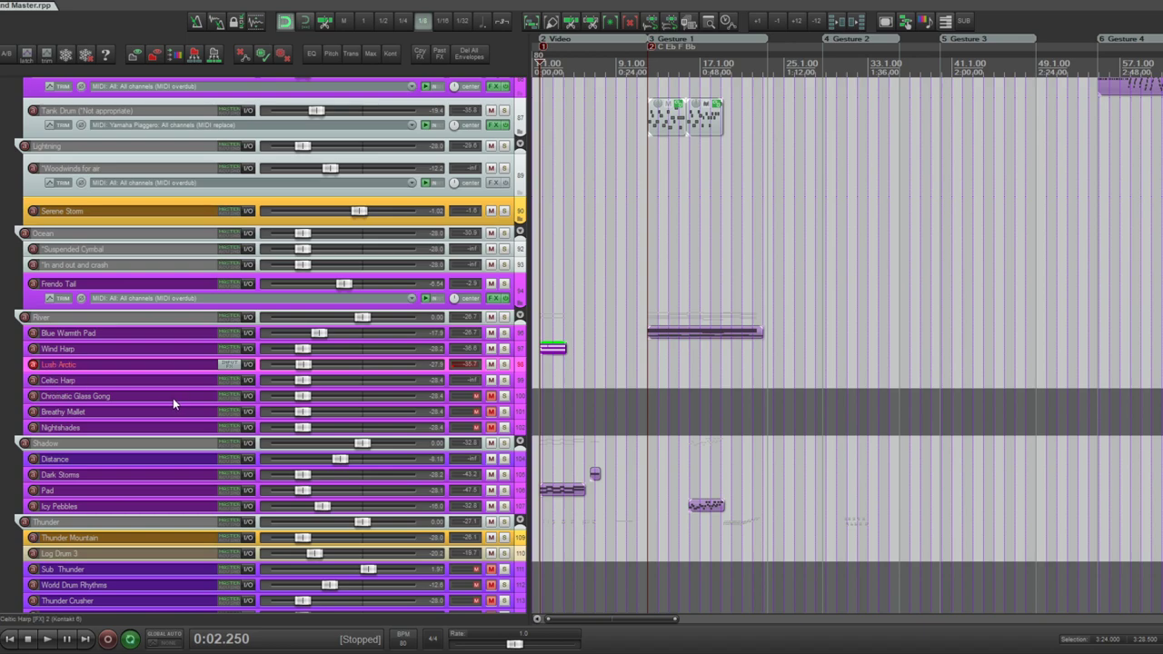
drag(491, 403, 490, 421)
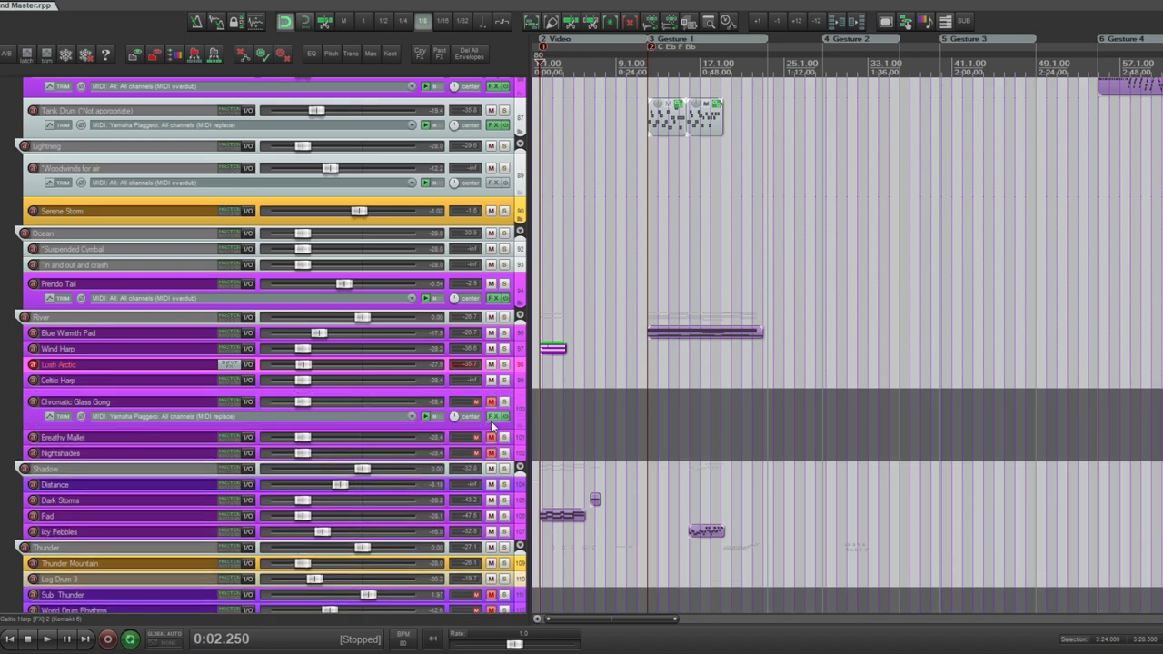
click(490, 401)
click(491, 437)
click(490, 452)
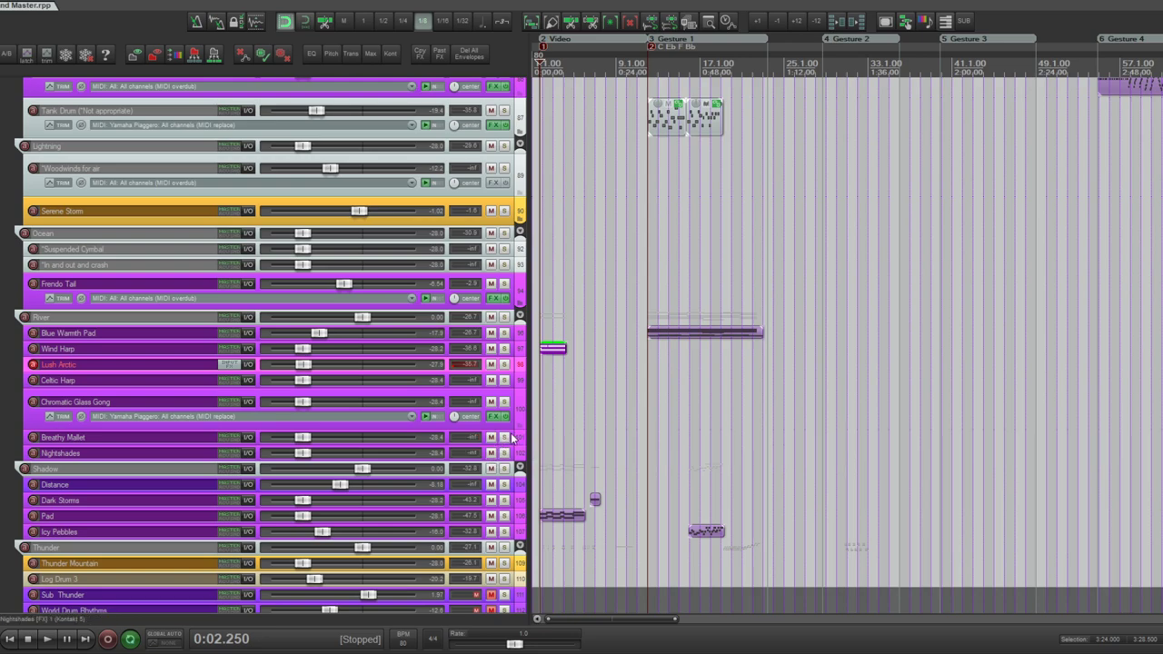
- Select Chromatic Glass Gong for audition, make the Breathy Mallet and Nightshades tracks taller, and select Breathy Mallet
click(520, 416)
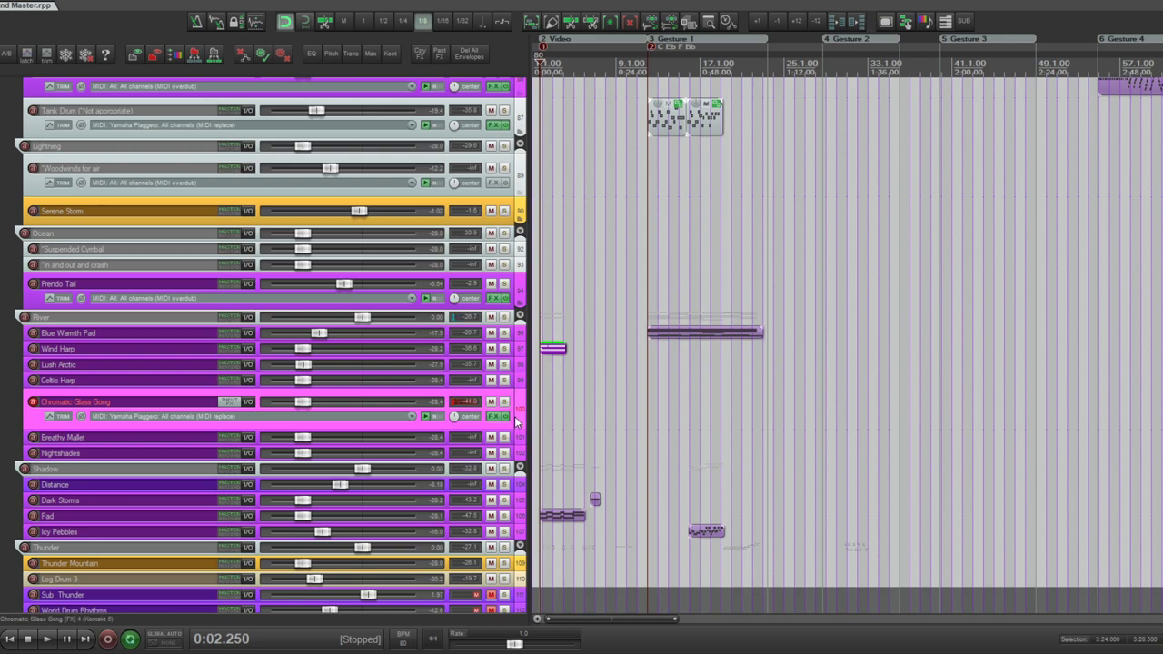
drag(516, 445, 515, 474)
click(520, 457)
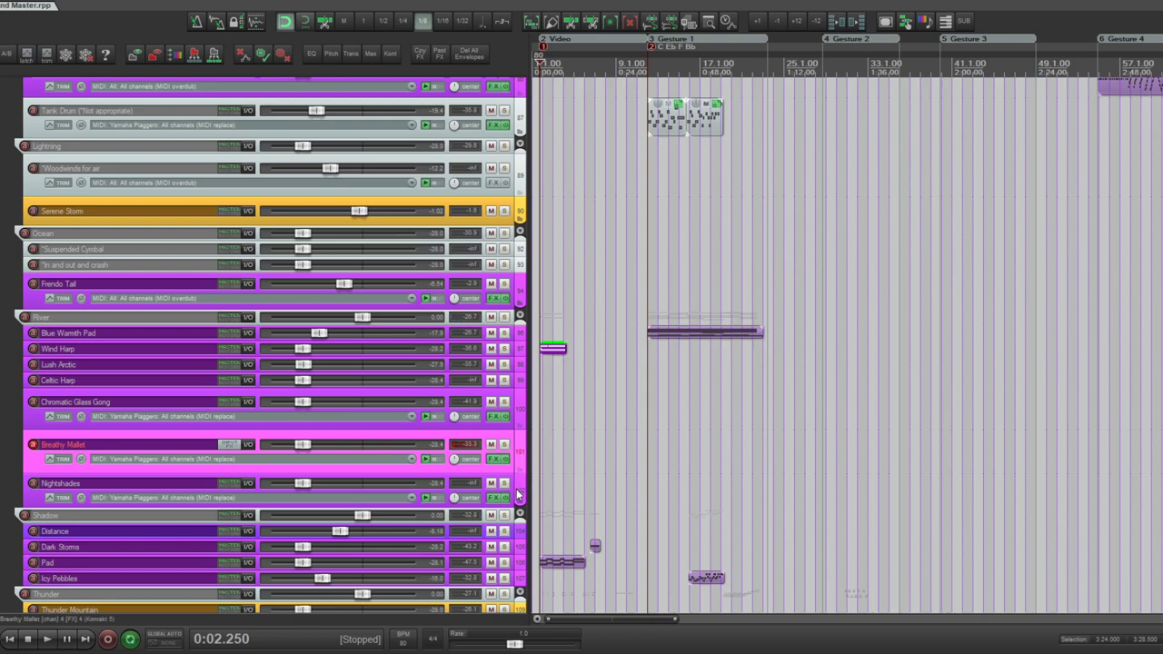
key(Down)
click(98, 444)
double_click(101, 445)
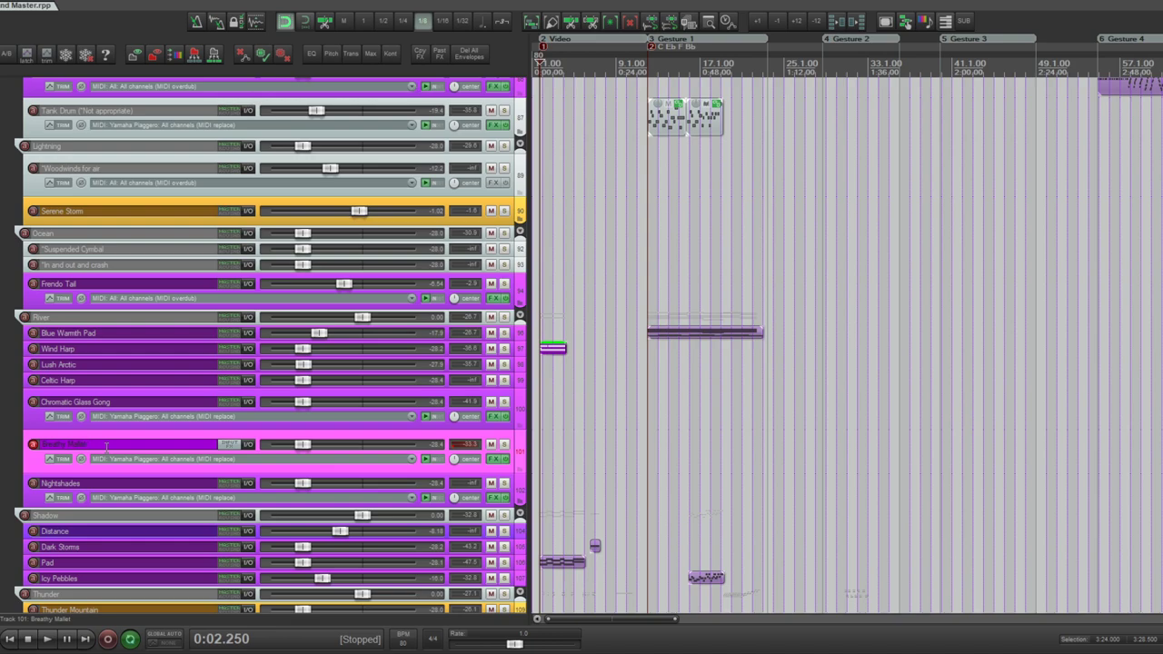
key(Up)
double_click(95, 444)
key(Return)
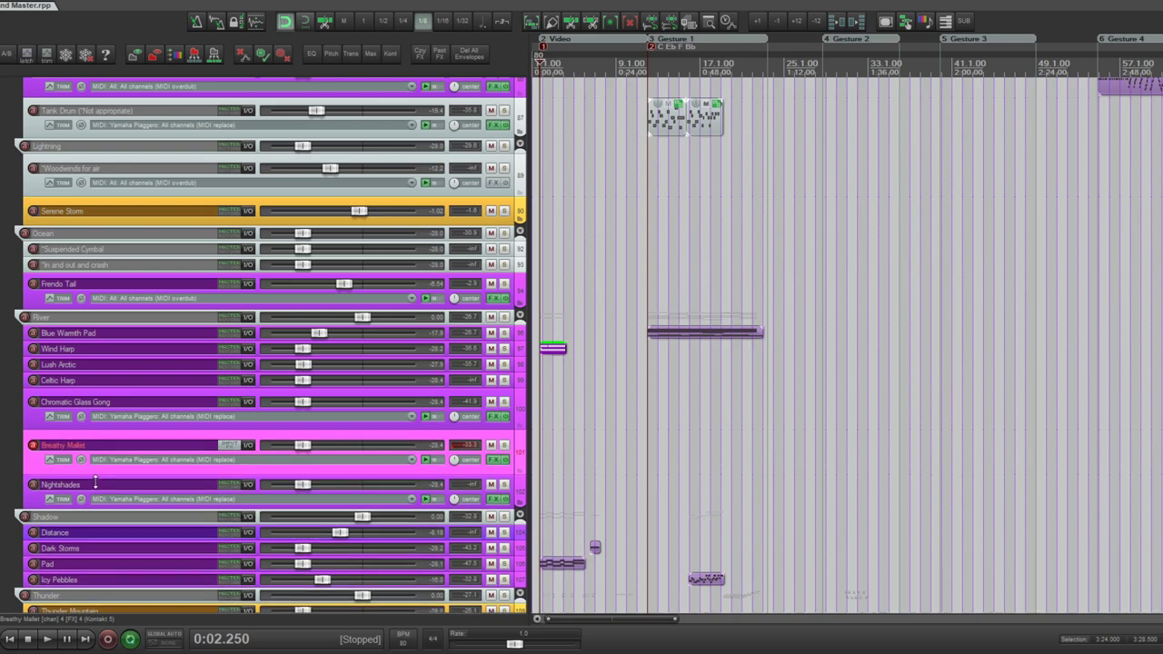
- Move the Breathy Mallet track into the Lightning folder above Serene Storm, and the Nightshades track to the start of the Ocean folder
drag(97, 429, 93, 200)
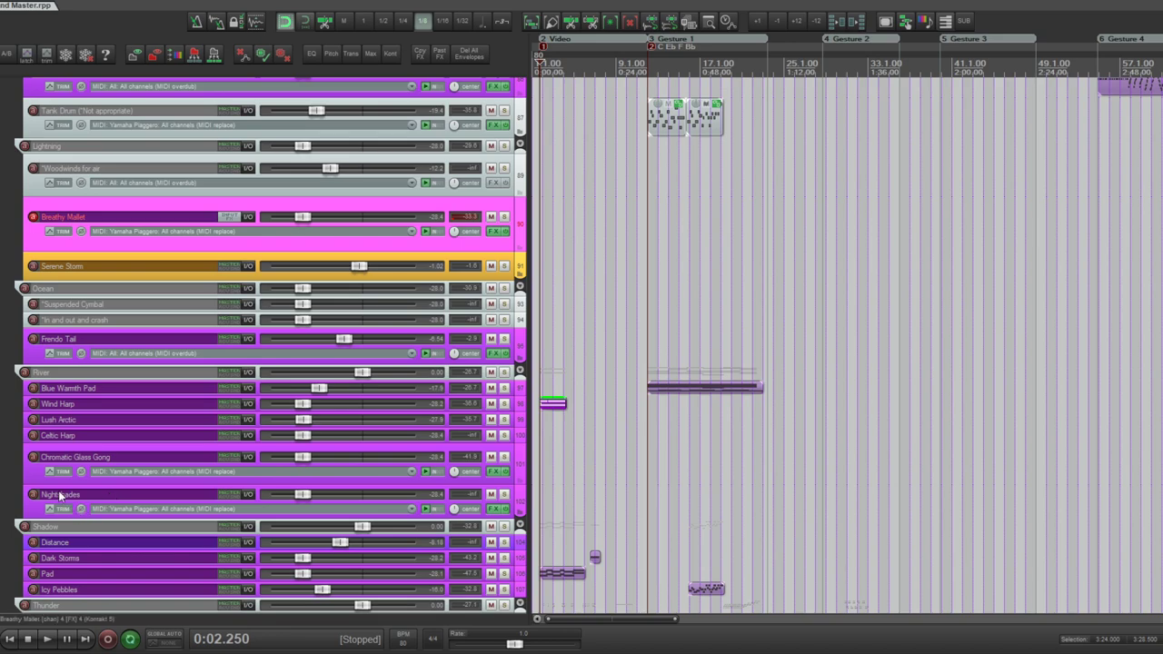
click(32, 478)
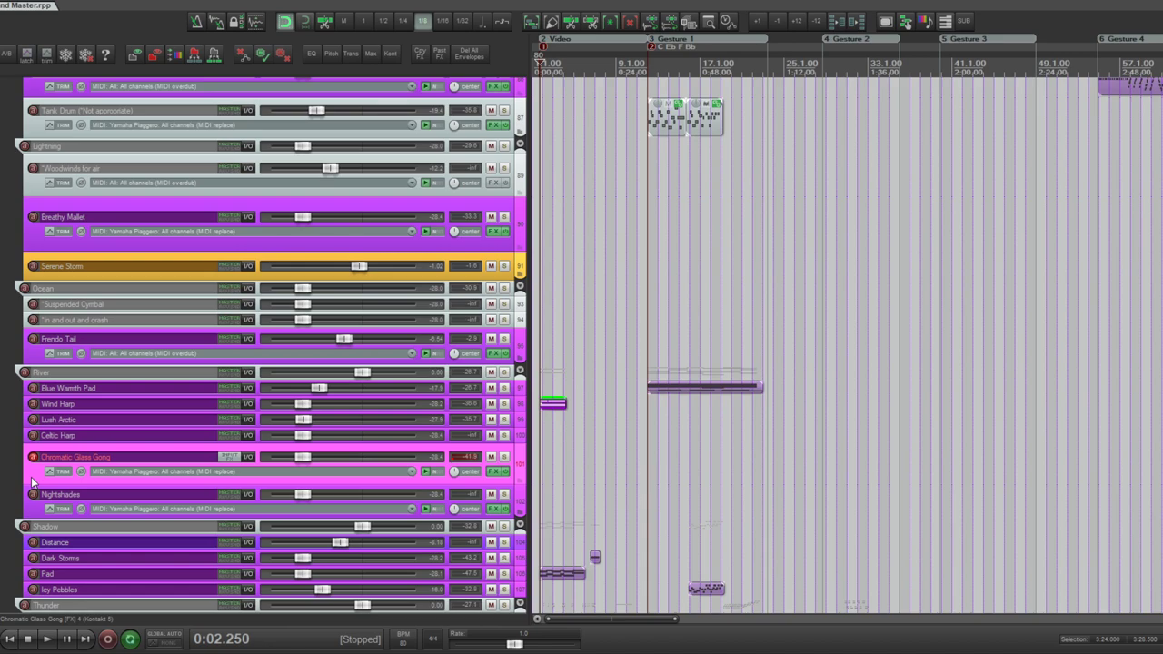
key(Down)
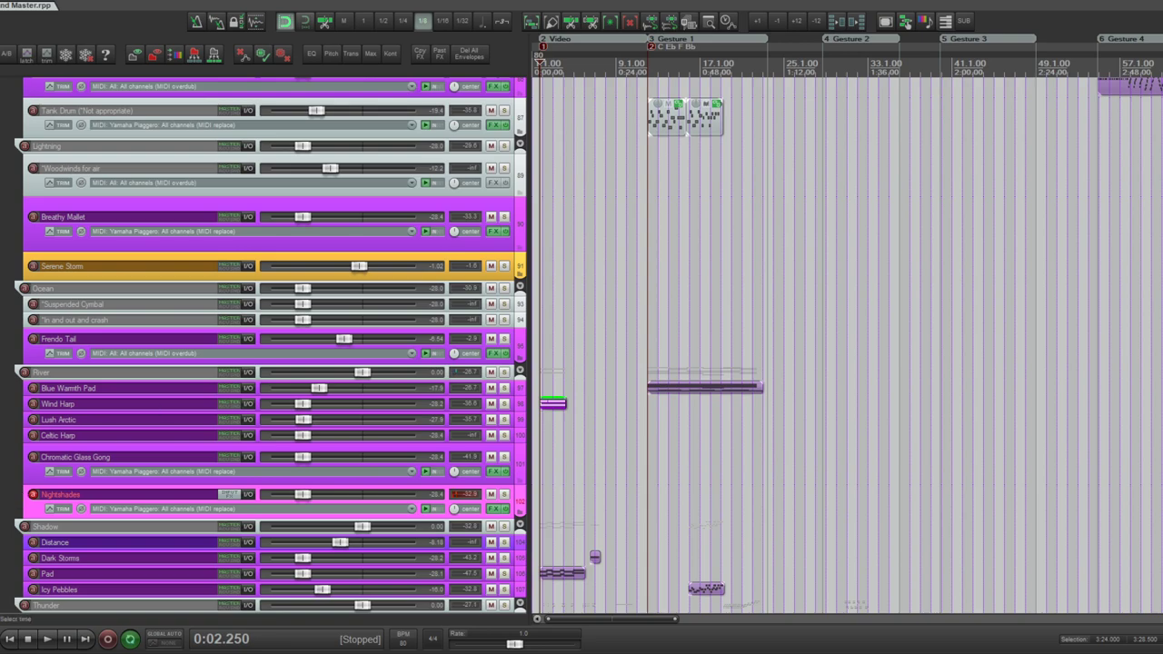
scroll(589, 345, down, 1)
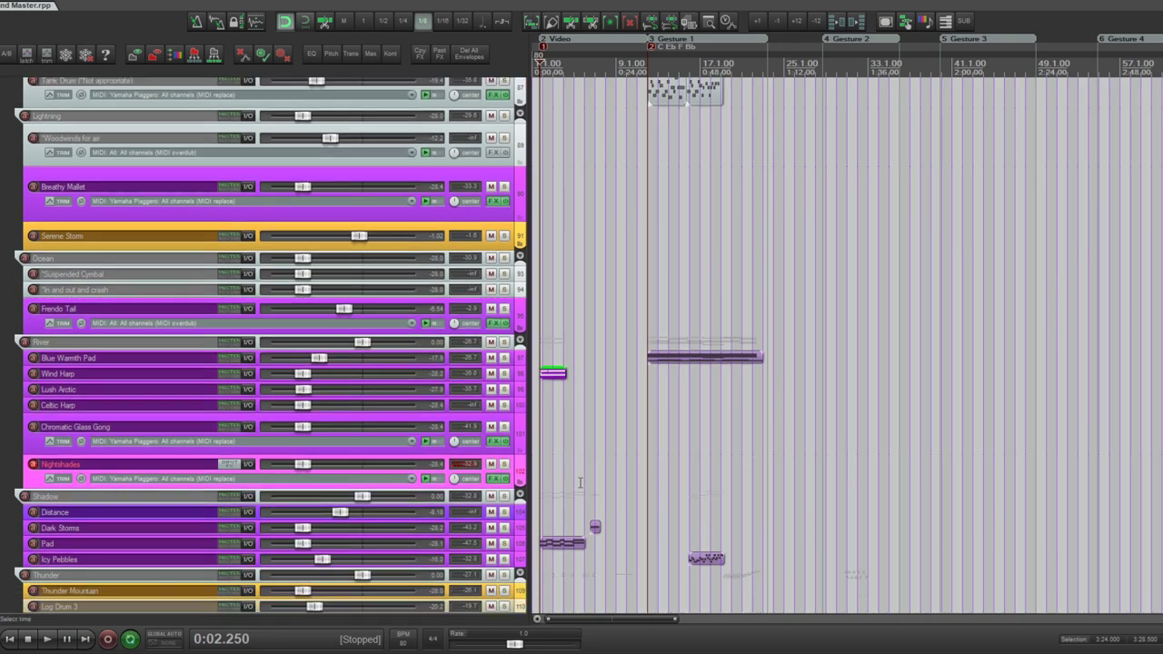
drag(521, 473, 496, 275)
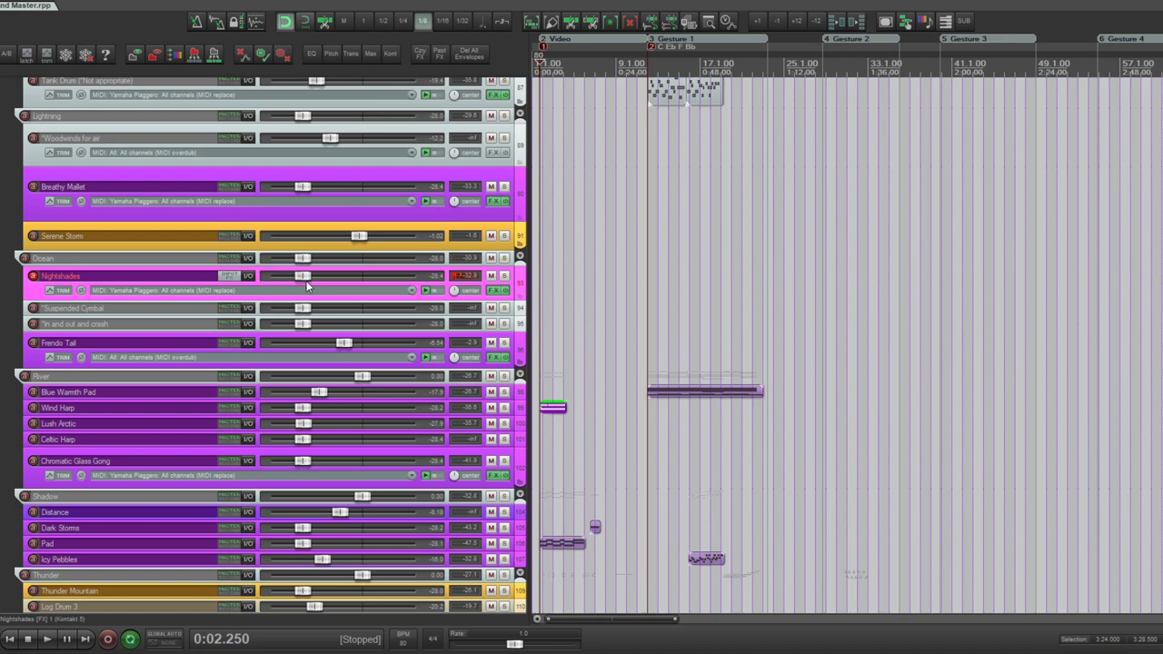
- Reset the Ocean folder's volume to 0.00 dB and rename its Nightshades track "Nightshades (Play deep)"
double_click(301, 258)
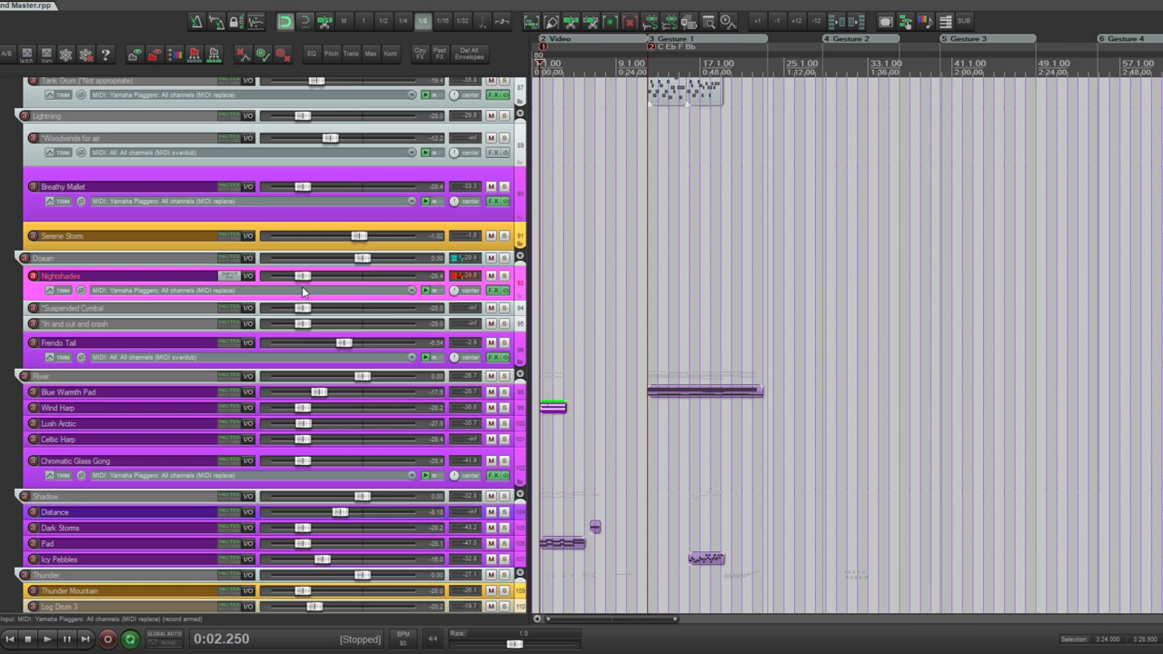
double_click(132, 275)
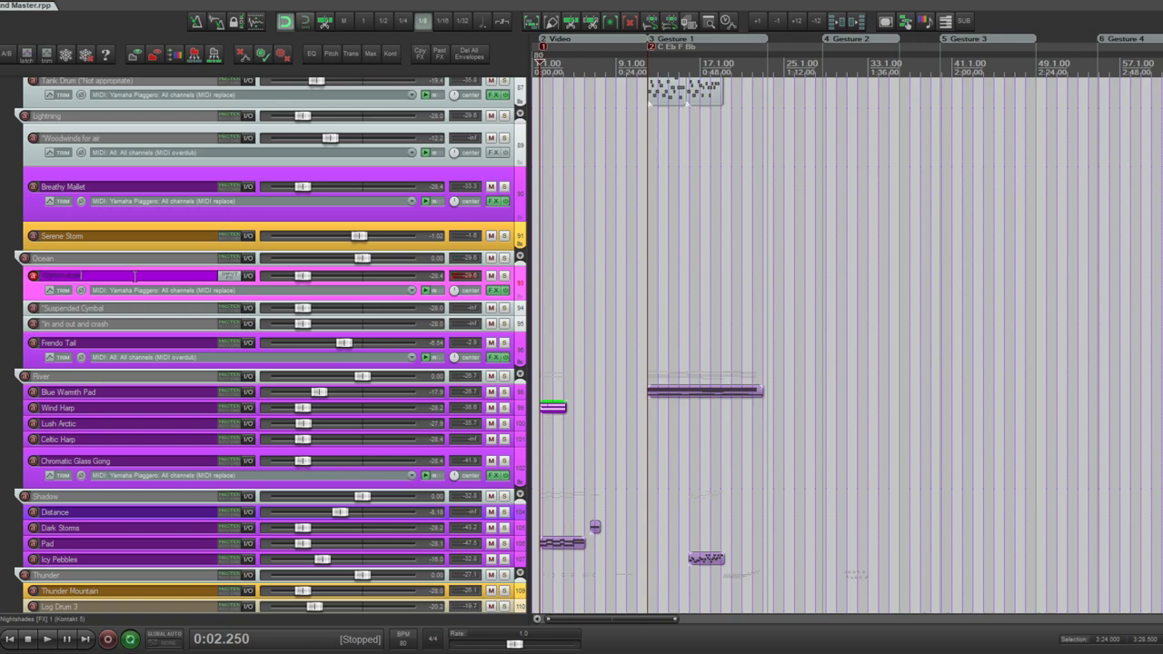
text(lay clone))
key(Return)
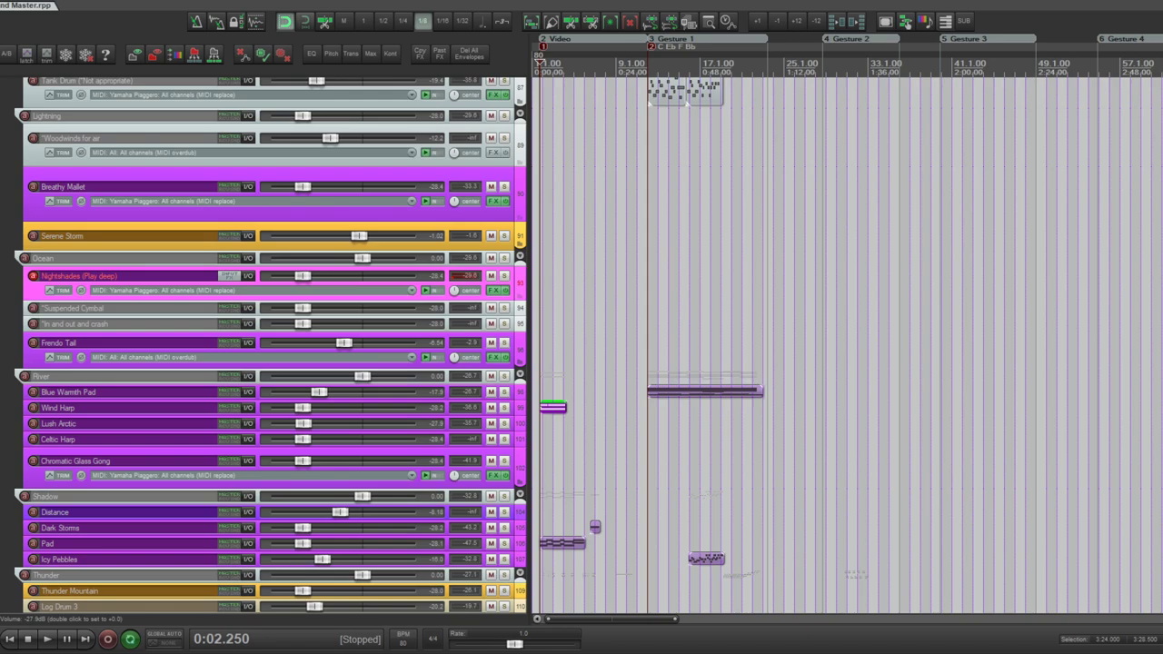
- Select the Shadow folder's Distance and Dark Storms tracks in turn for audition, and set Dark Storms' volume to -17.0 dB
scroll(368, 391, down, 3)
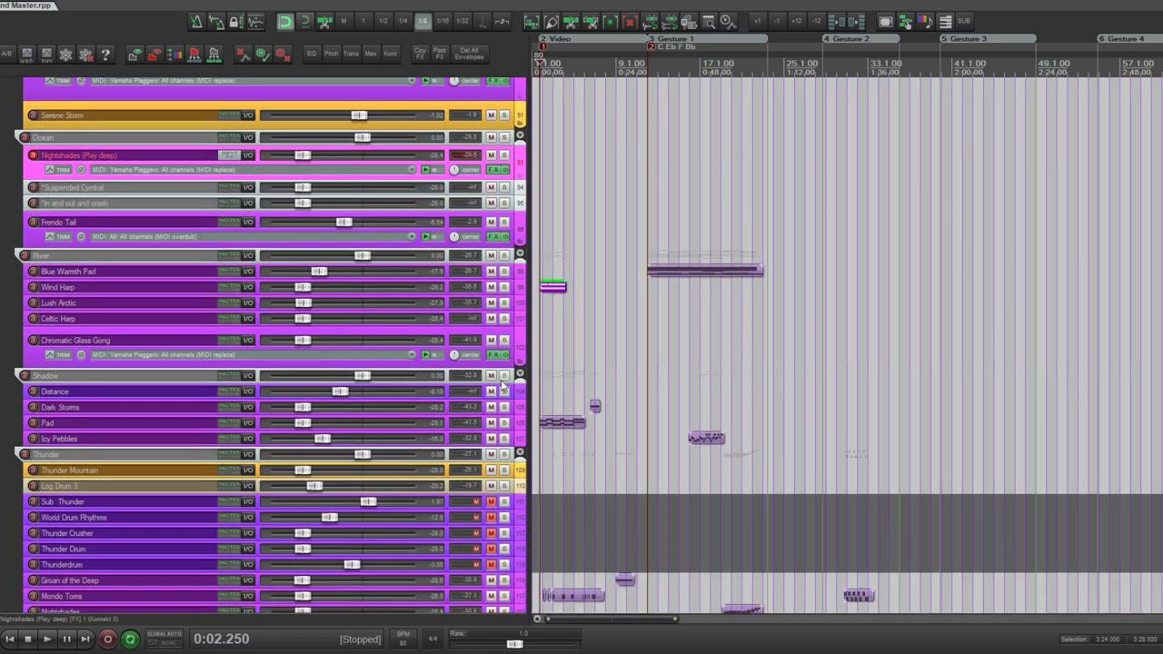
click(515, 392)
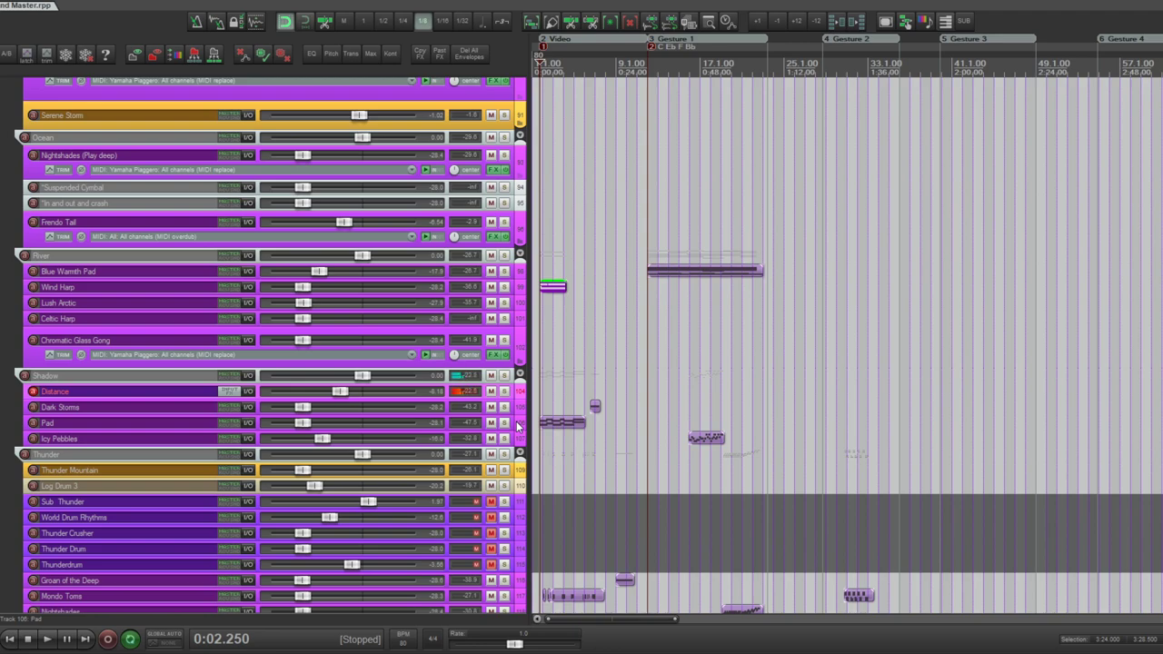
click(521, 409)
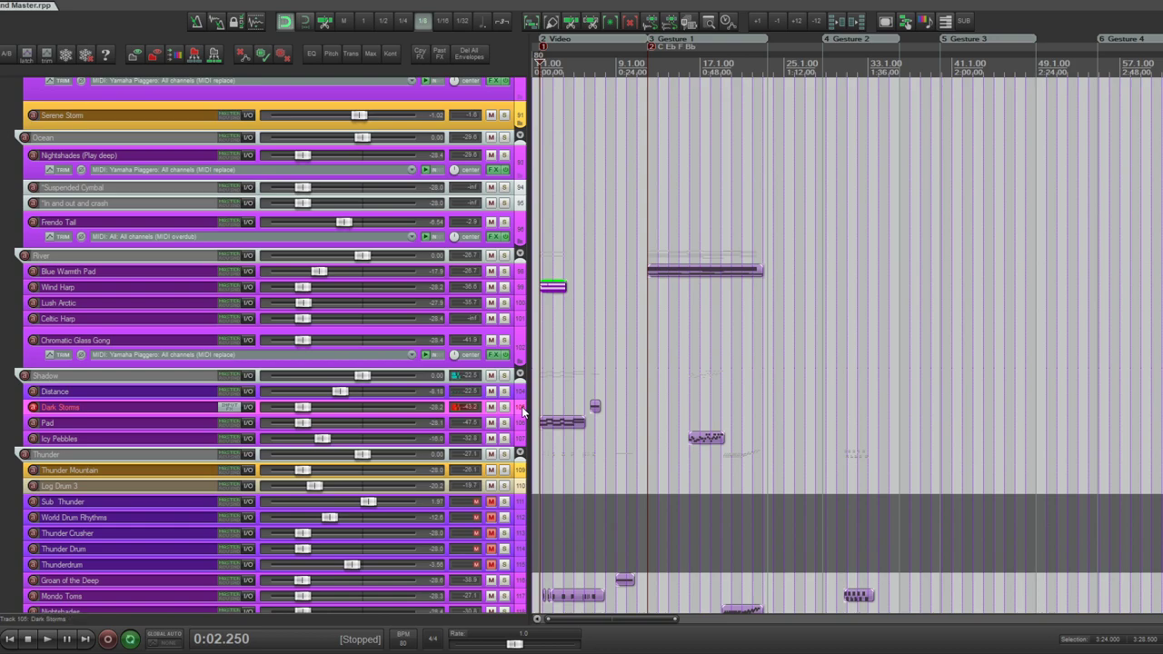
drag(303, 411, 317, 415)
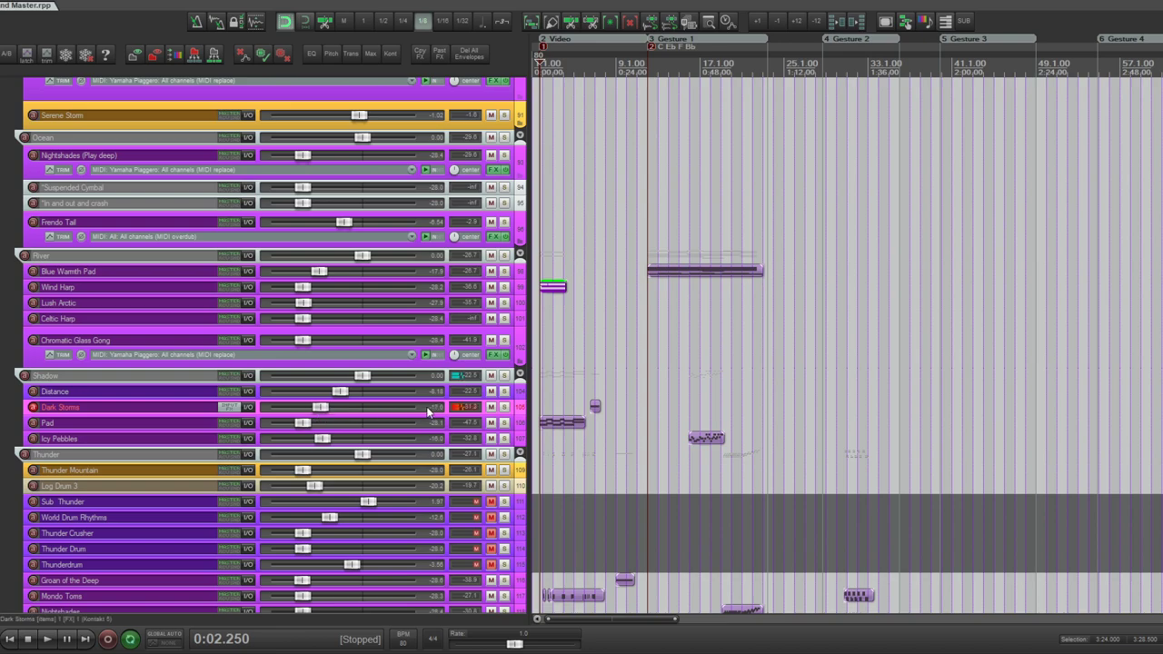
- Select the Pad track in the Shadow folder and raise its volume to -19.8 dB
click(517, 424)
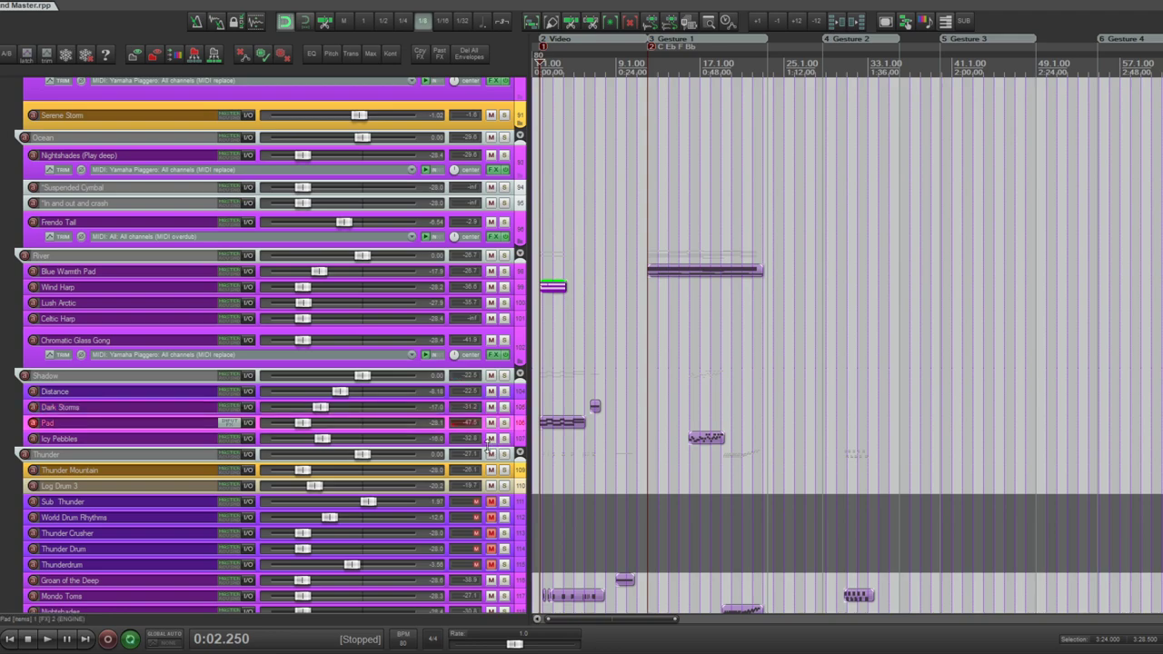
drag(302, 423, 305, 425)
drag(305, 423, 308, 421)
- Select the Icy Pebbles track and move it from the Shadow folder into the Ocean folder, just above Frendo Tail
click(520, 441)
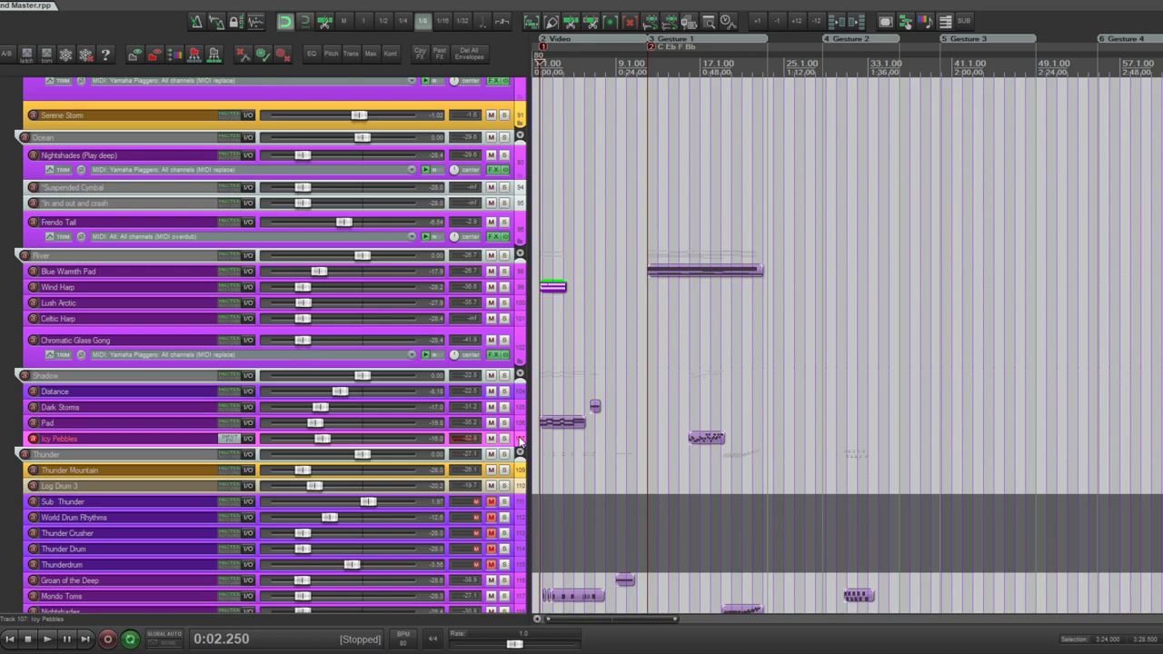
drag(519, 441, 473, 215)
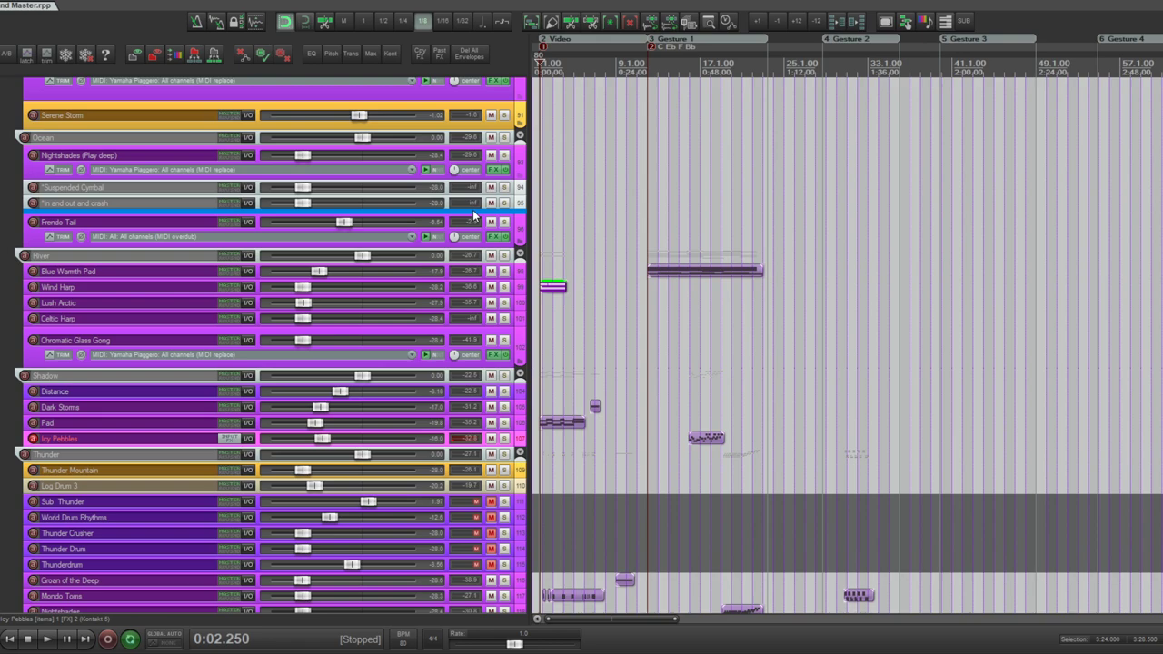
drag(473, 215, 473, 215)
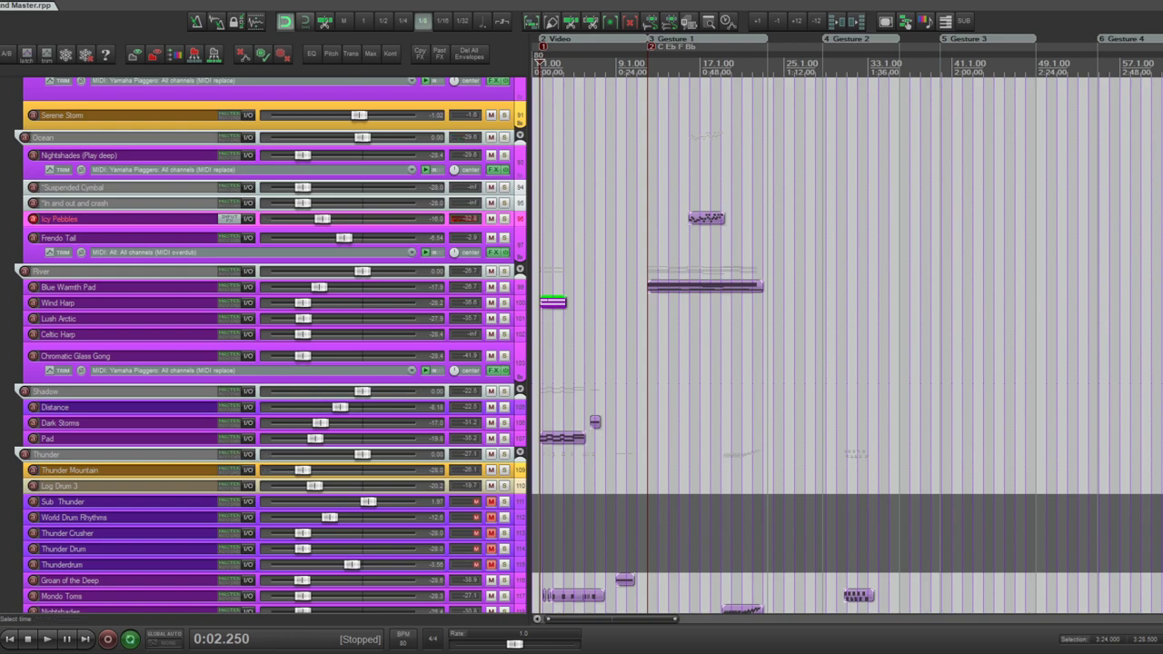
- Select the Distance track in the Shadow folder for another audition
scroll(261, 418, down, 2)
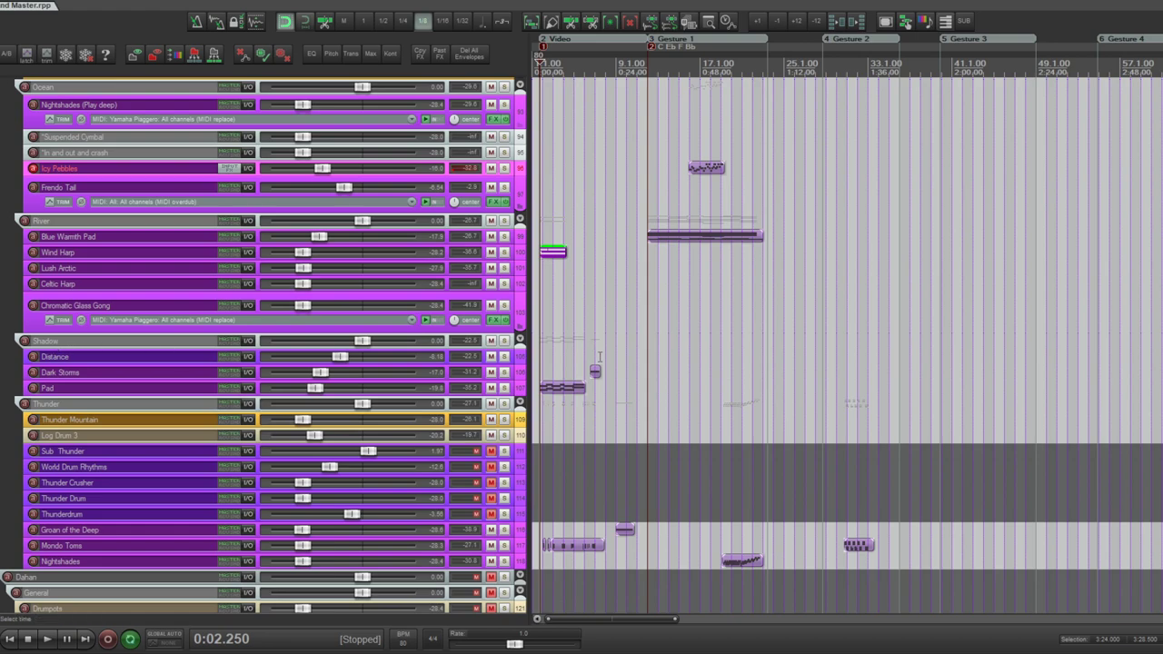
click(521, 358)
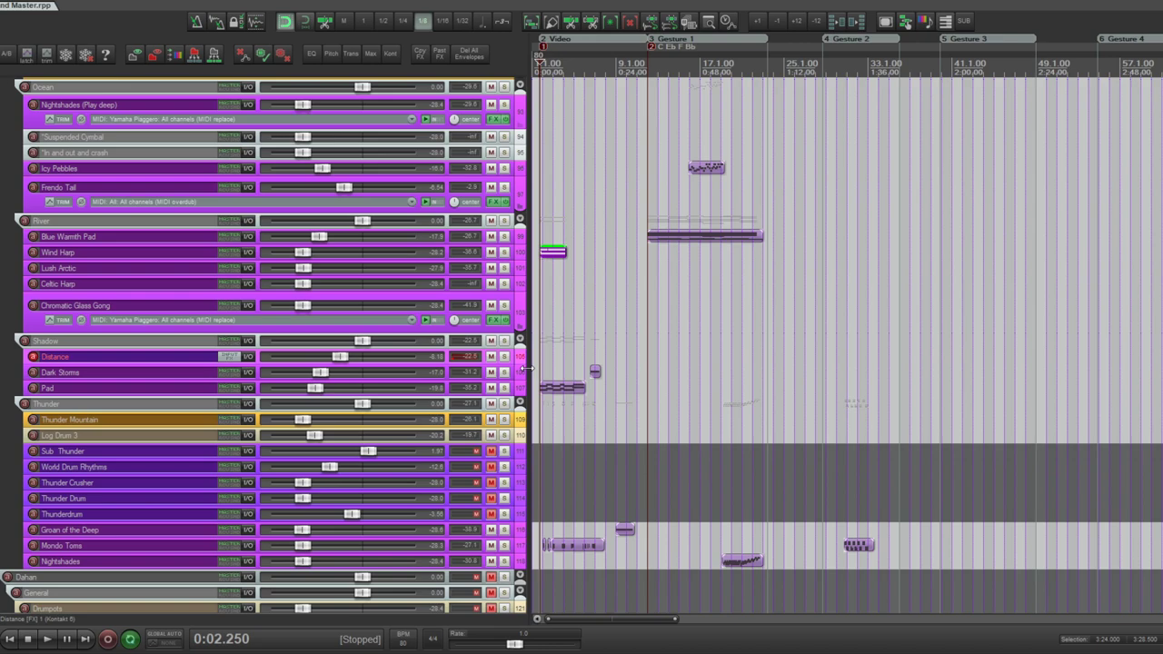
scroll(535, 440, down, 1)
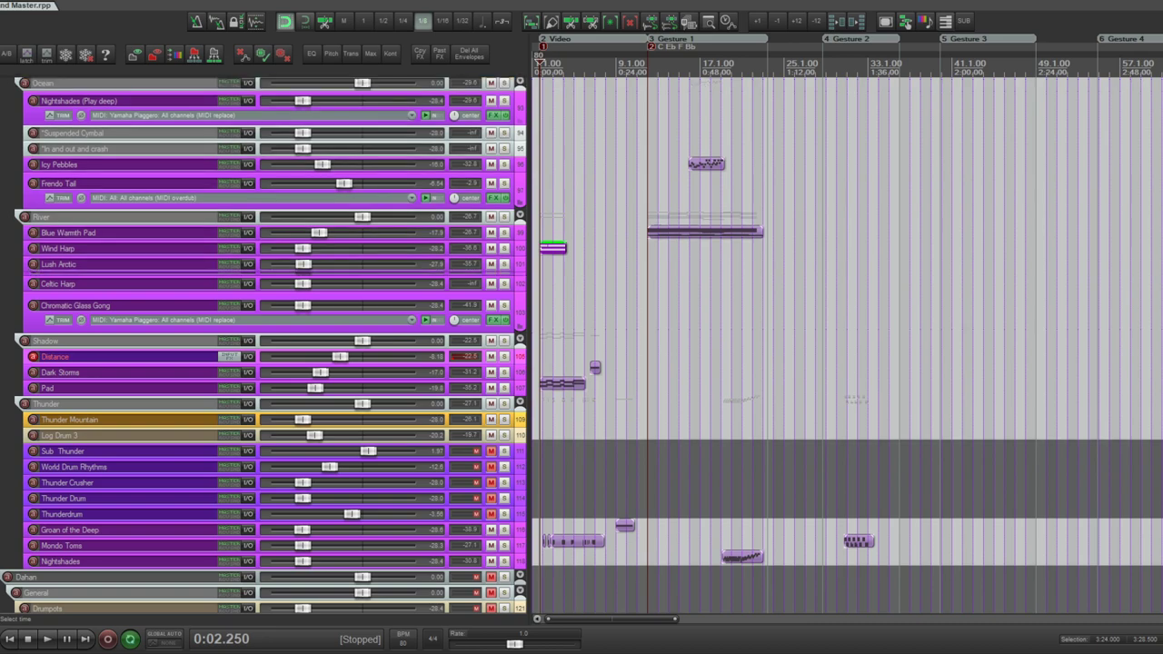
- Add a folder track named "Doubled" at the start of the Thunder folder and nest Thunder Mountain and Log Drum 3 inside it
scroll(535, 441, down, 2)
click(523, 393)
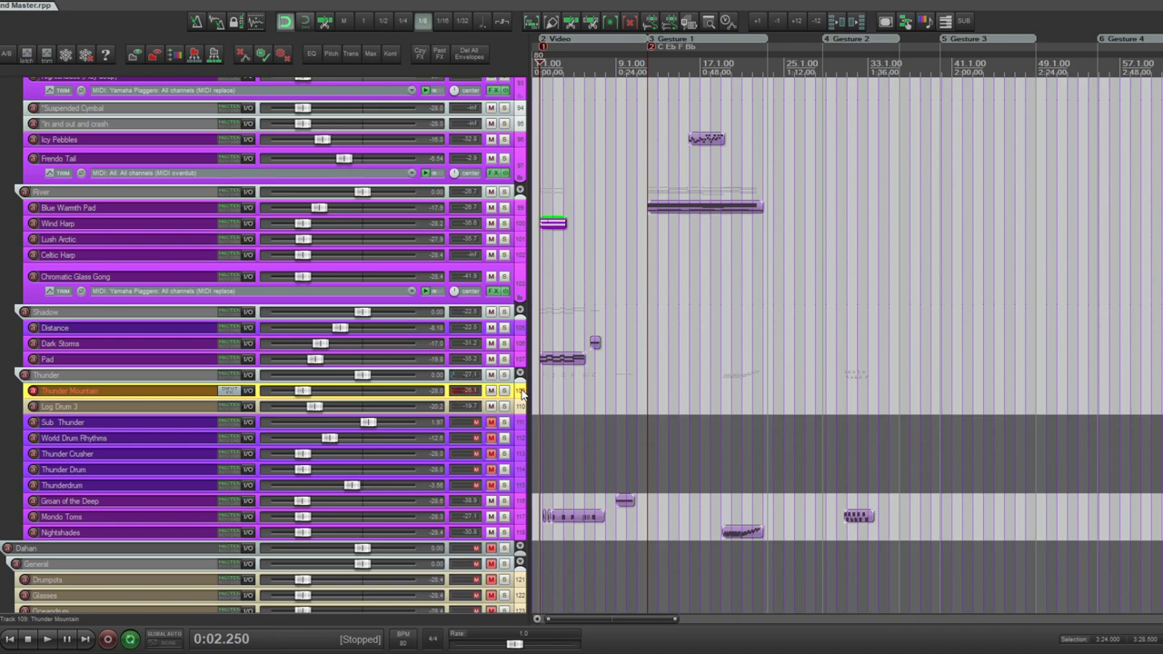
shift+click(521, 409)
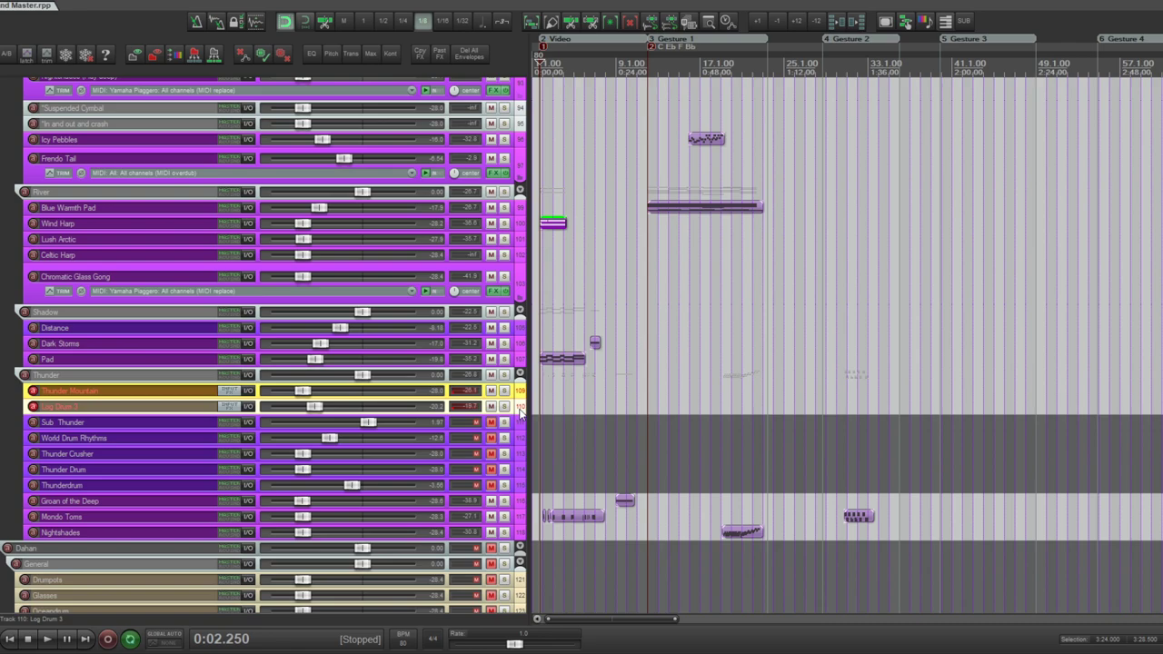
key(ctrl+t)
text(Doubled)
key(Return)
mouse_move(517, 406)
mouse_down()
mouse_move(520, 422)
mouse_move(519, 397)
mouse_up()
- Unmute Sub Thunder and World Drum Rhythms in the Thunder folder, and select World Drum Rhythms for audition
click(495, 443)
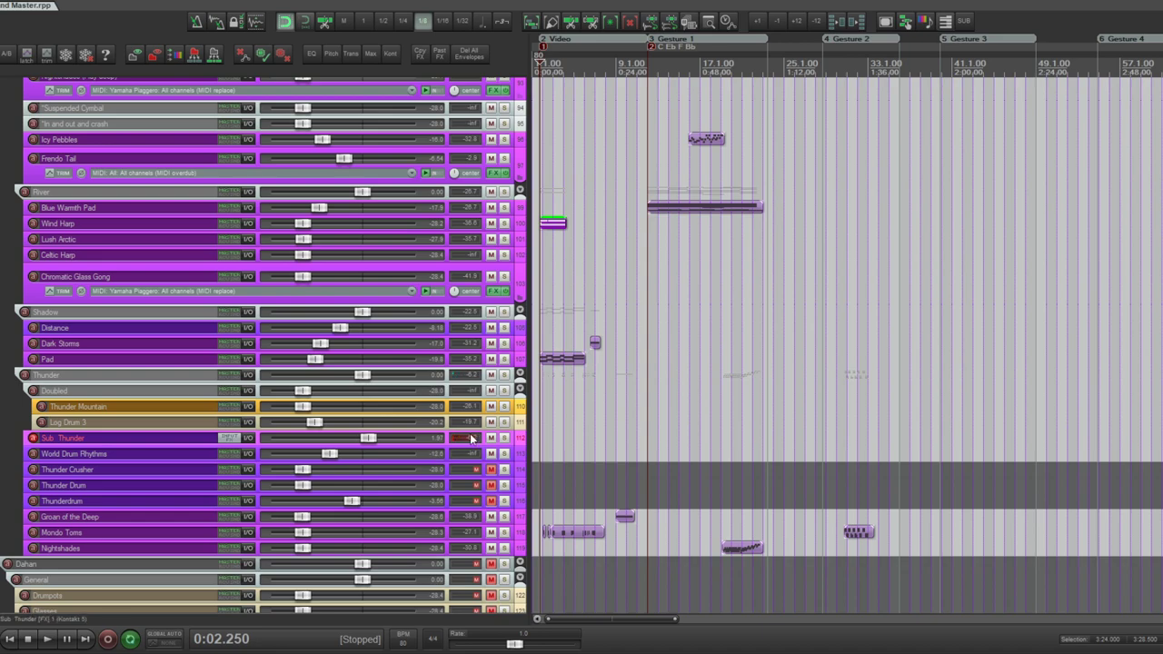
click(519, 455)
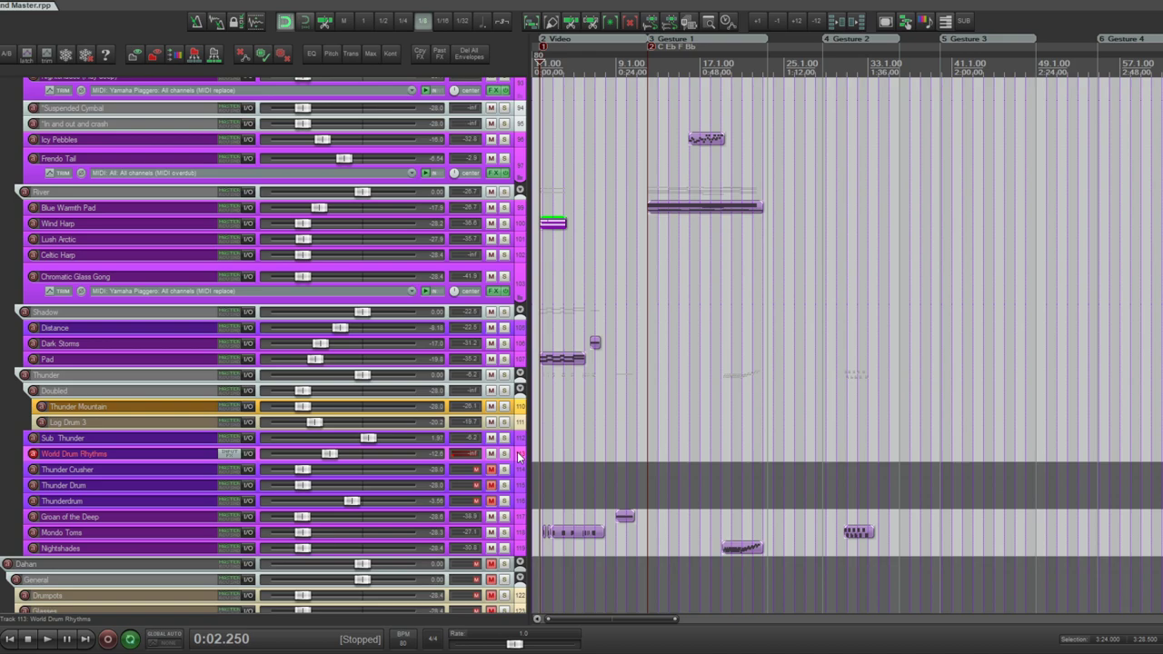
- Select the Sub Thunder track and move it out of the Thunder folder, up to the start of the Dreams folder
click(520, 439)
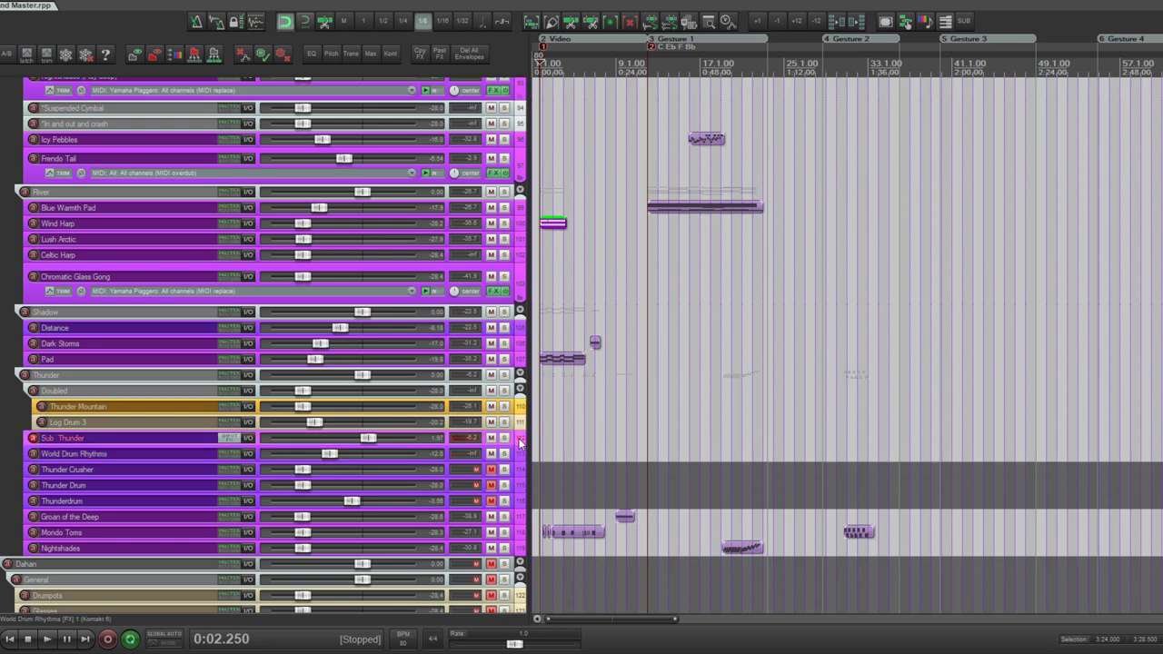
scroll(482, 272, up, 3)
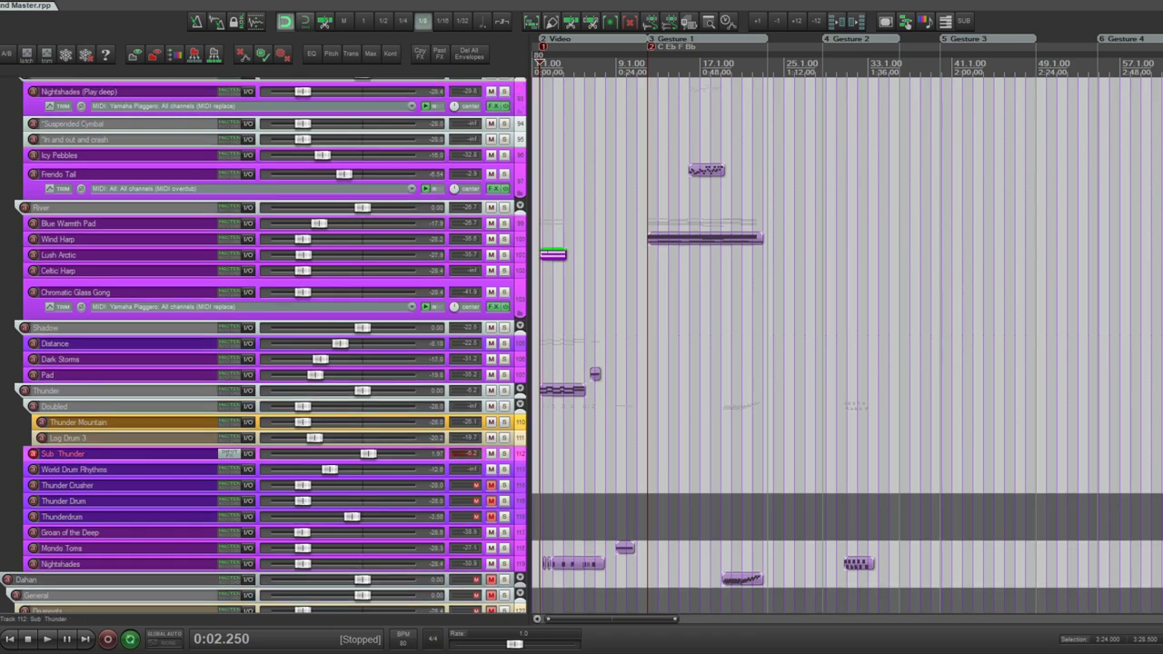
drag(443, 76, 444, 82)
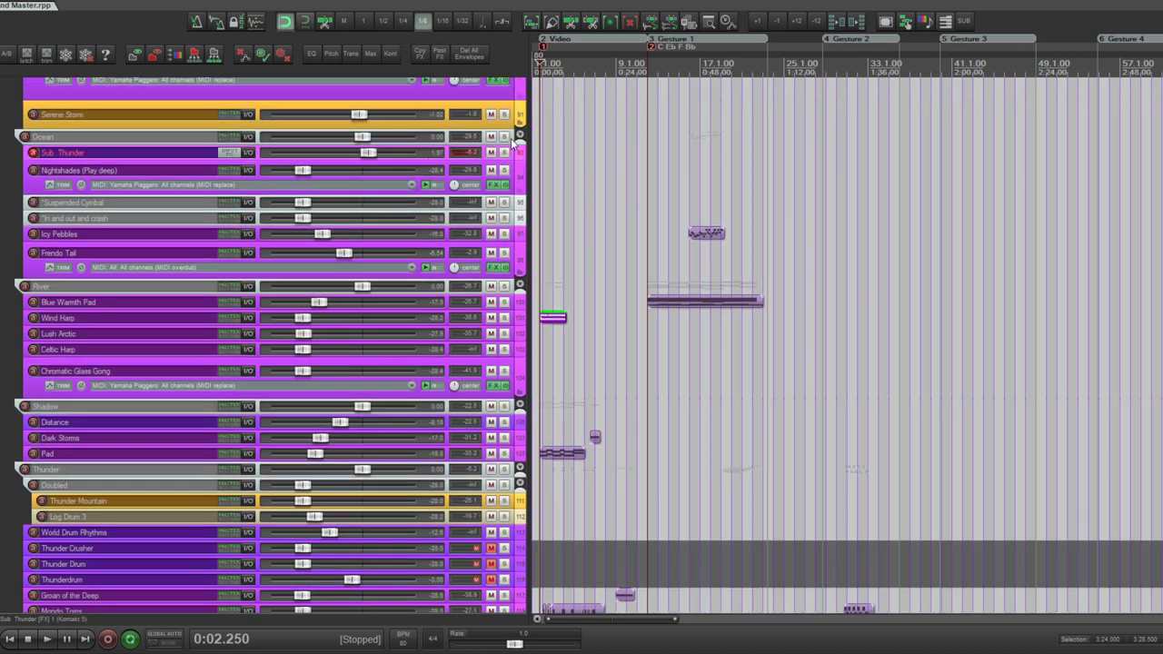
scroll(272, 345, up, 5)
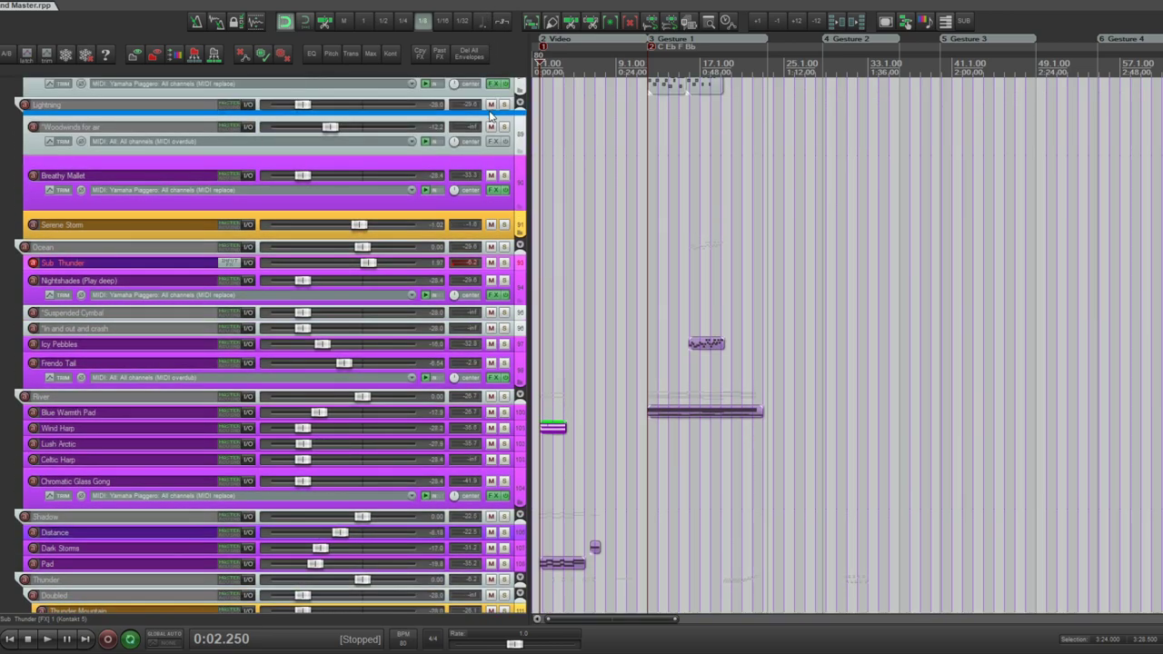
scroll(272, 345, up, 6)
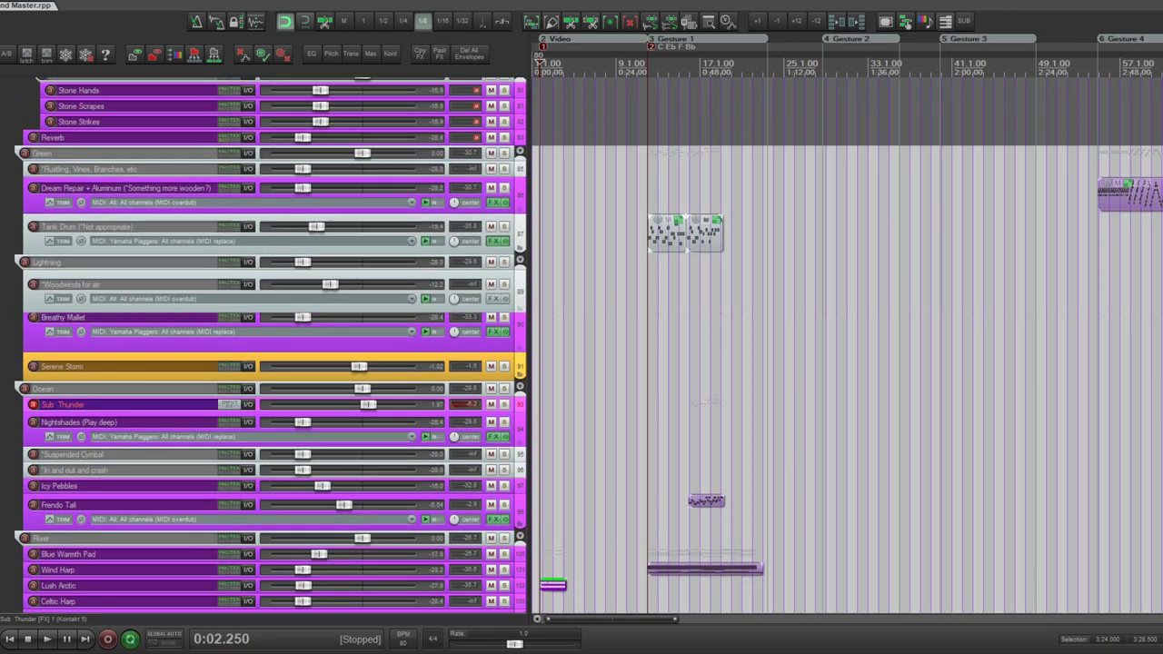
scroll(273, 345, up, 6)
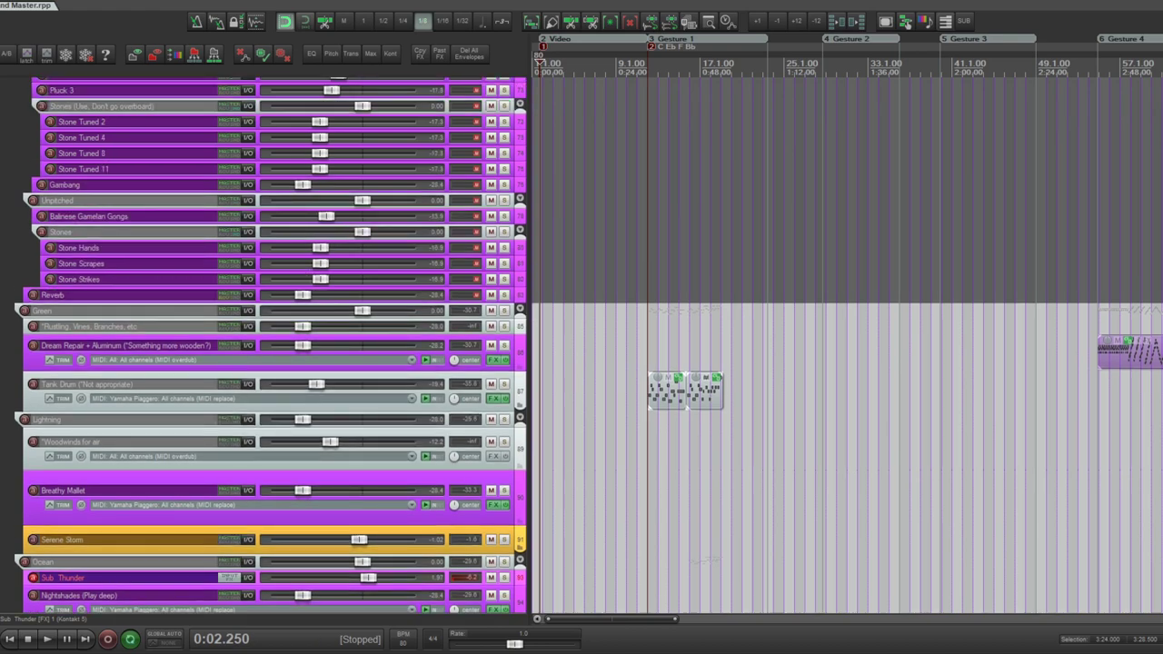
scroll(272, 346, up, 4)
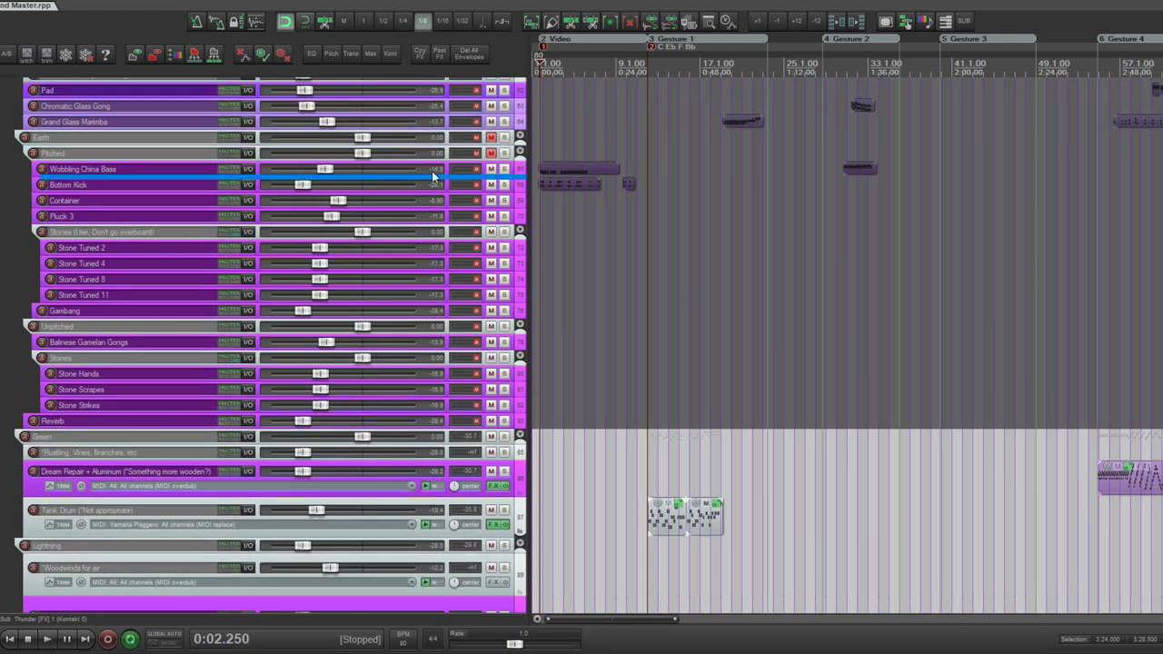
scroll(445, 147, up, 2)
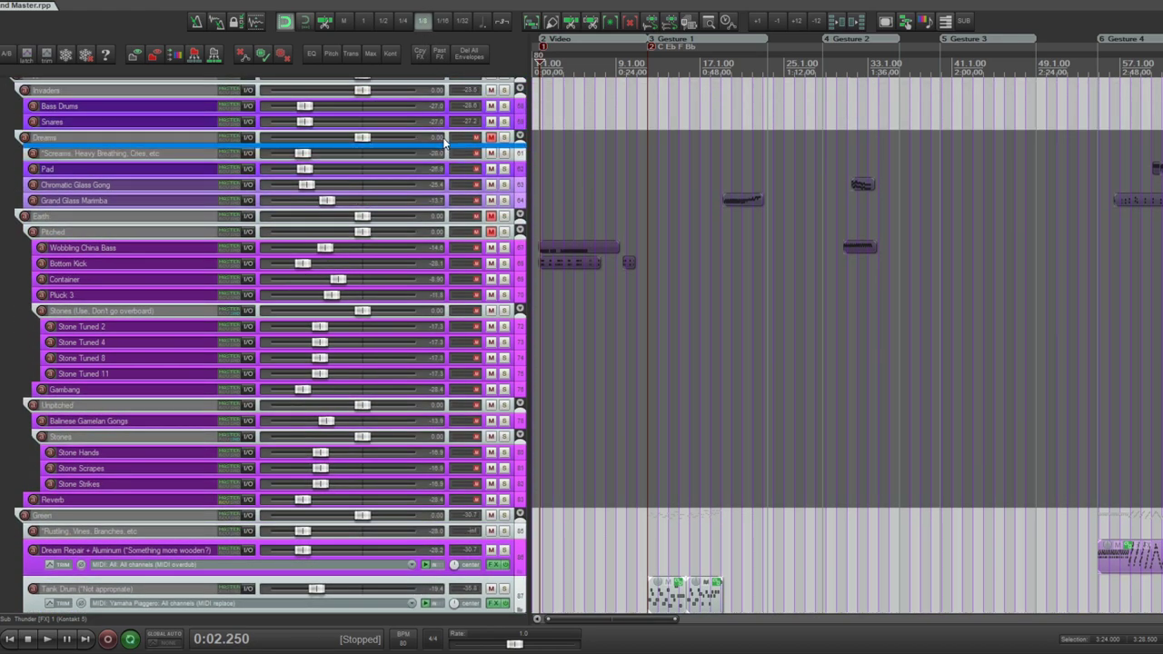
- Lower World Drum Rhythms' volume to about -28 dB and unmute Thunder Crusher, Thunder Drum and Thunderdrum
scroll(445, 147, down, 20)
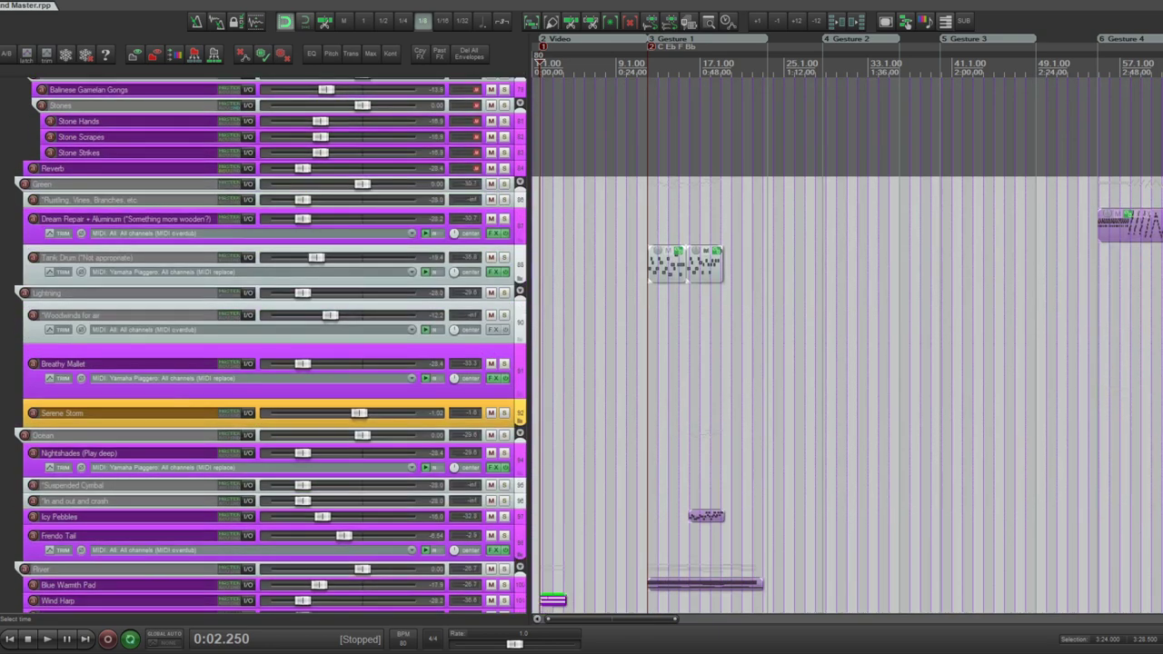
scroll(264, 345, down, 10)
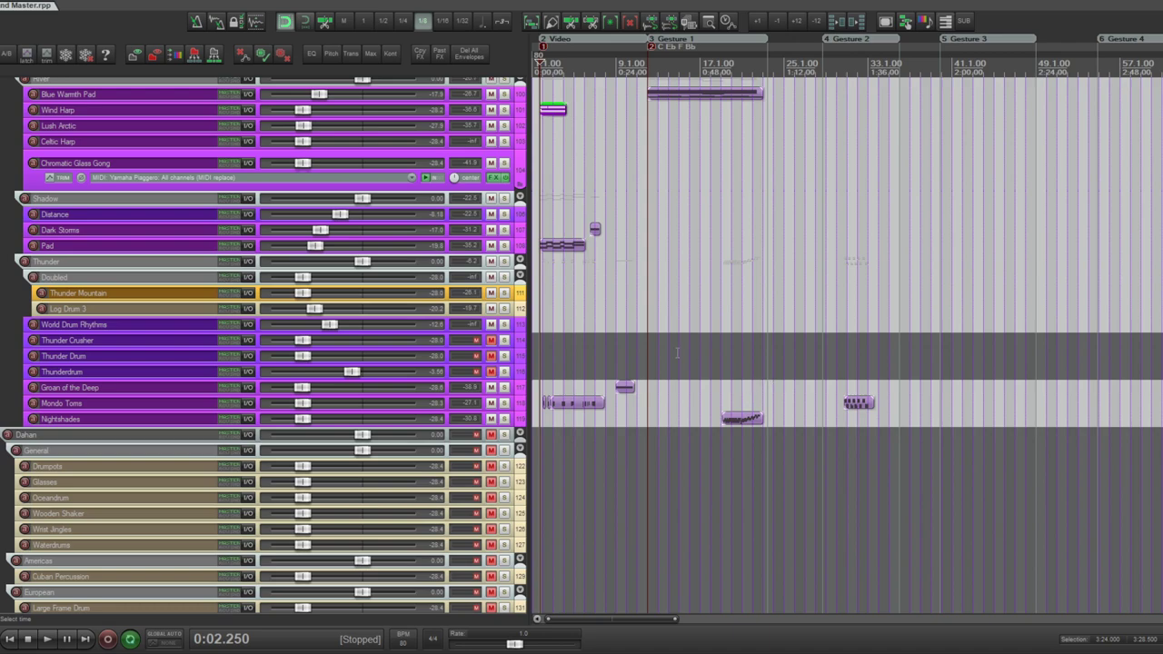
click(517, 327)
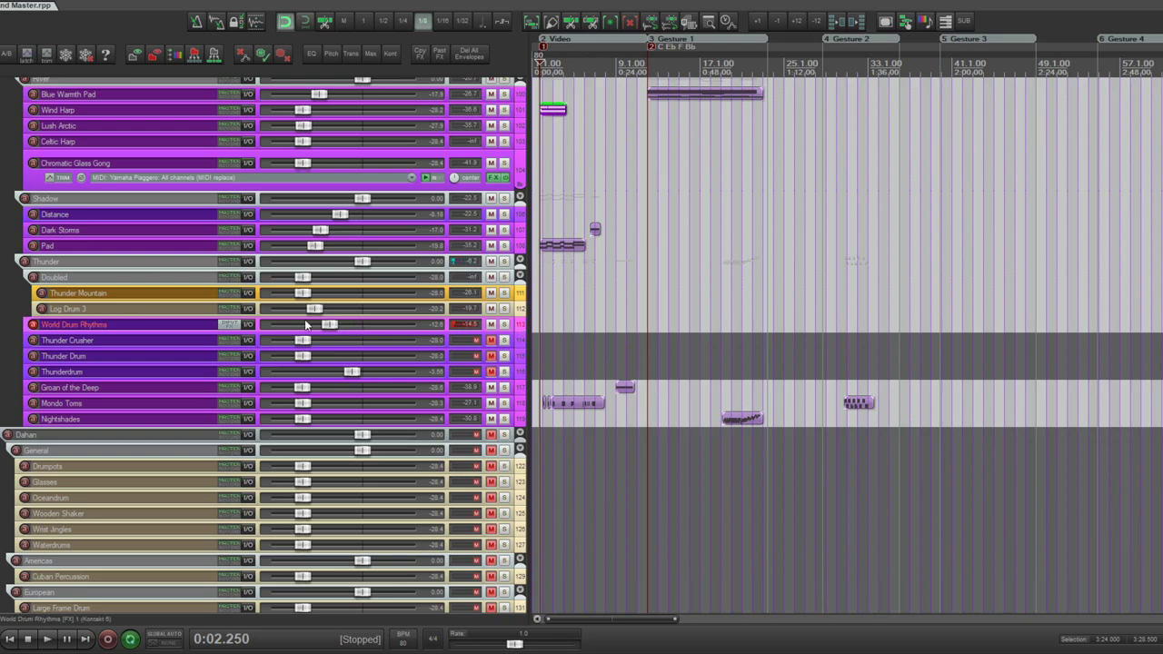
drag(328, 324, 306, 326)
drag(490, 340, 491, 372)
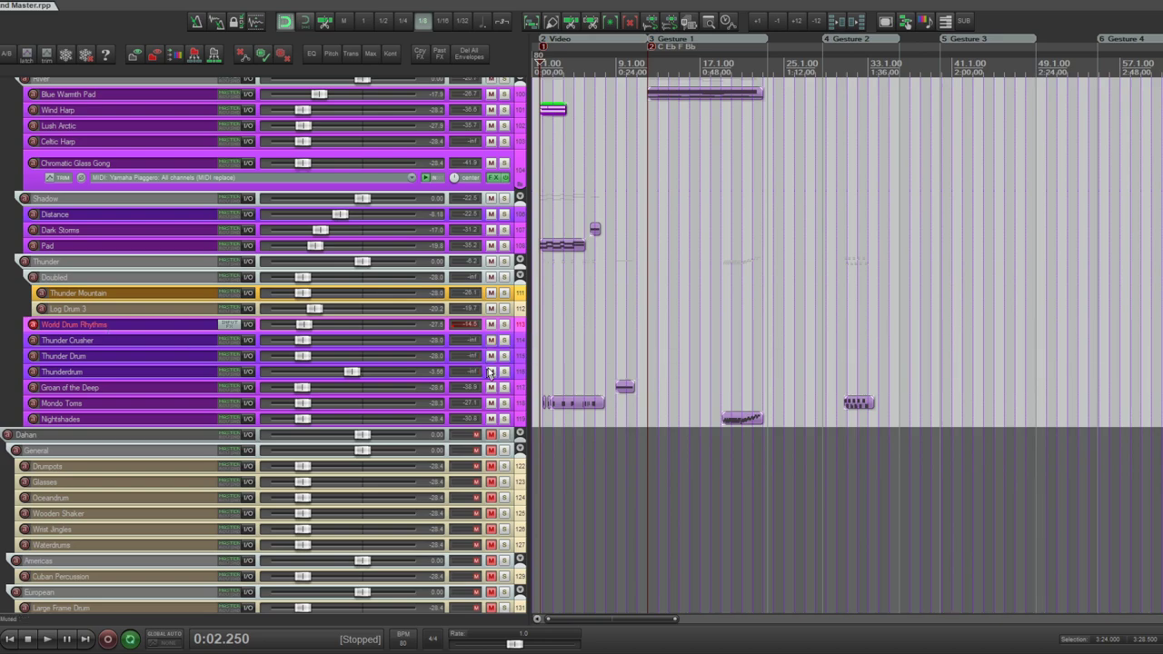
- Audition Thunder Crusher, rename it "Thunder Crusher (Less so)", and select Thunder Drum for audition
click(521, 343)
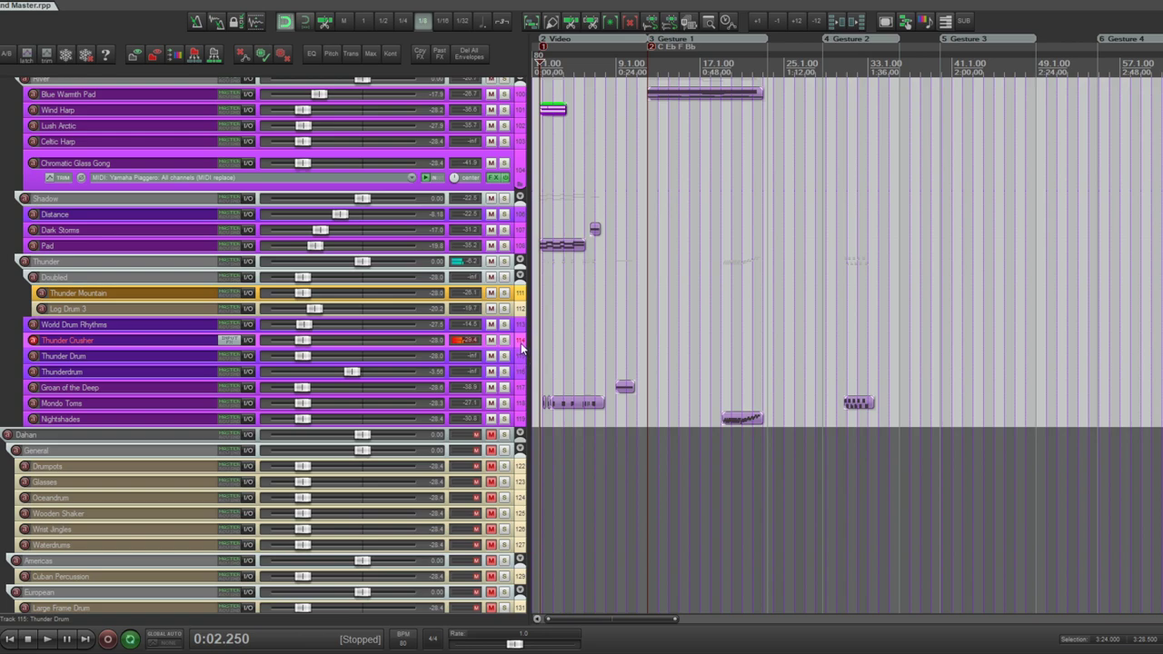
click(204, 353)
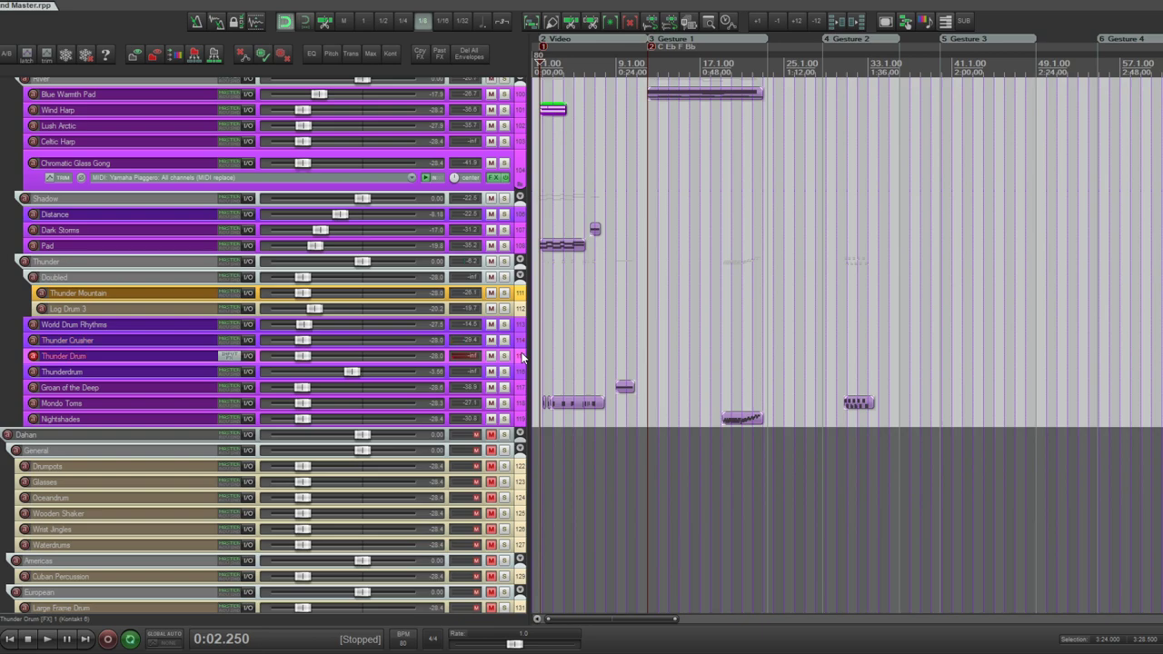
double_click(173, 339)
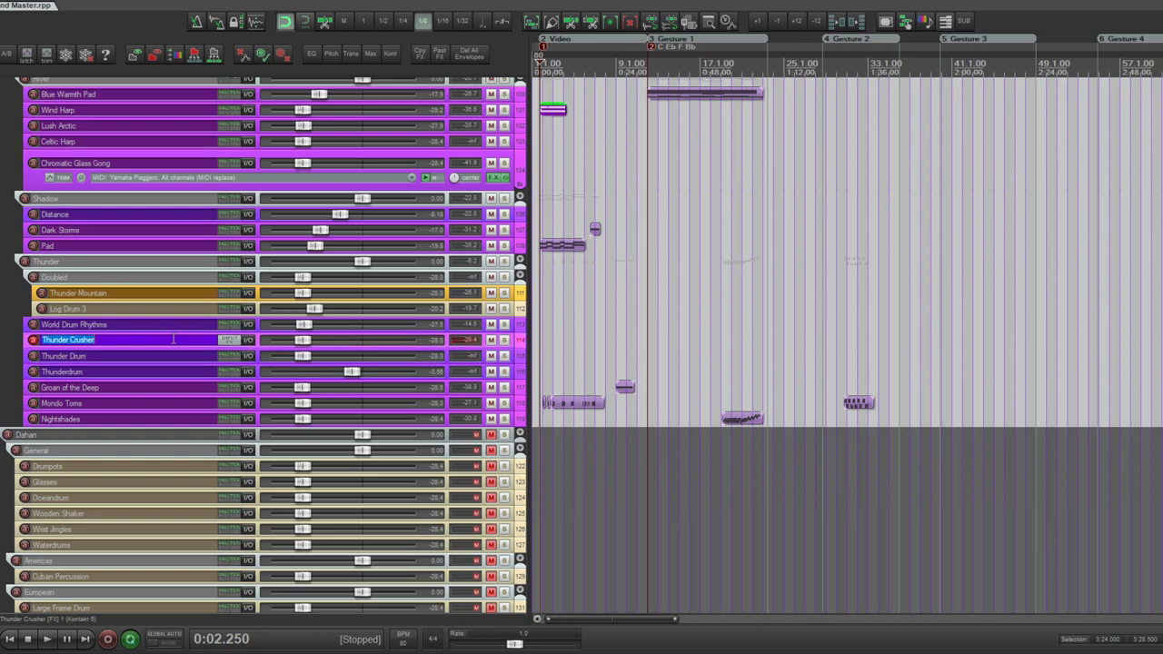
key(BackSpace)
key(Return)
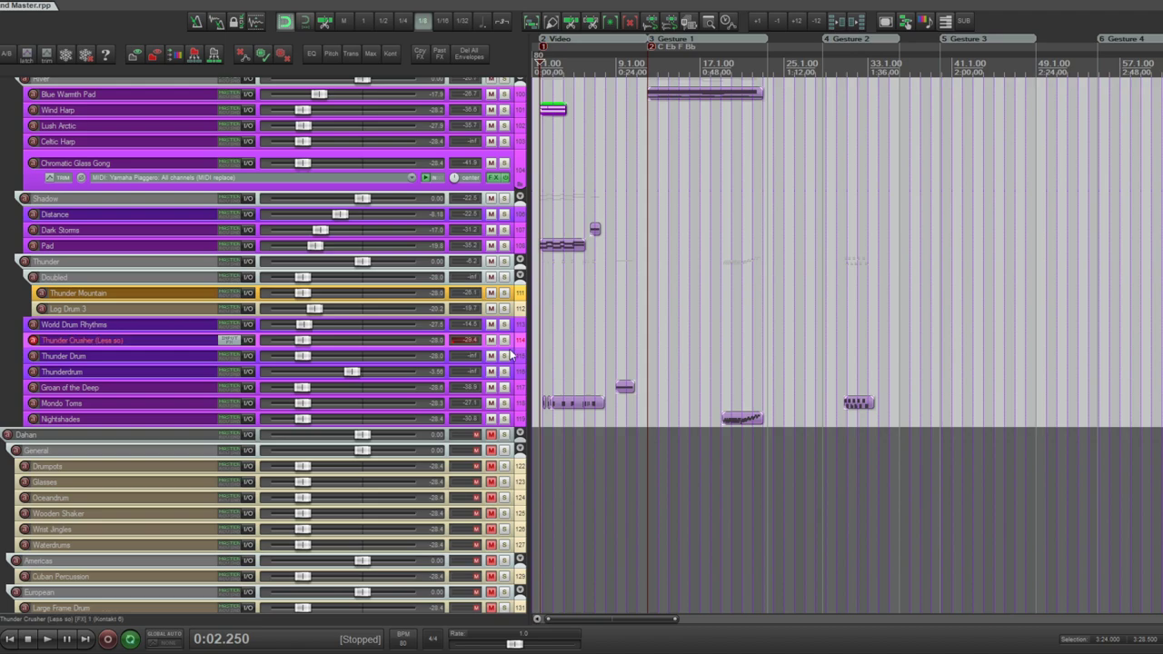
click(513, 356)
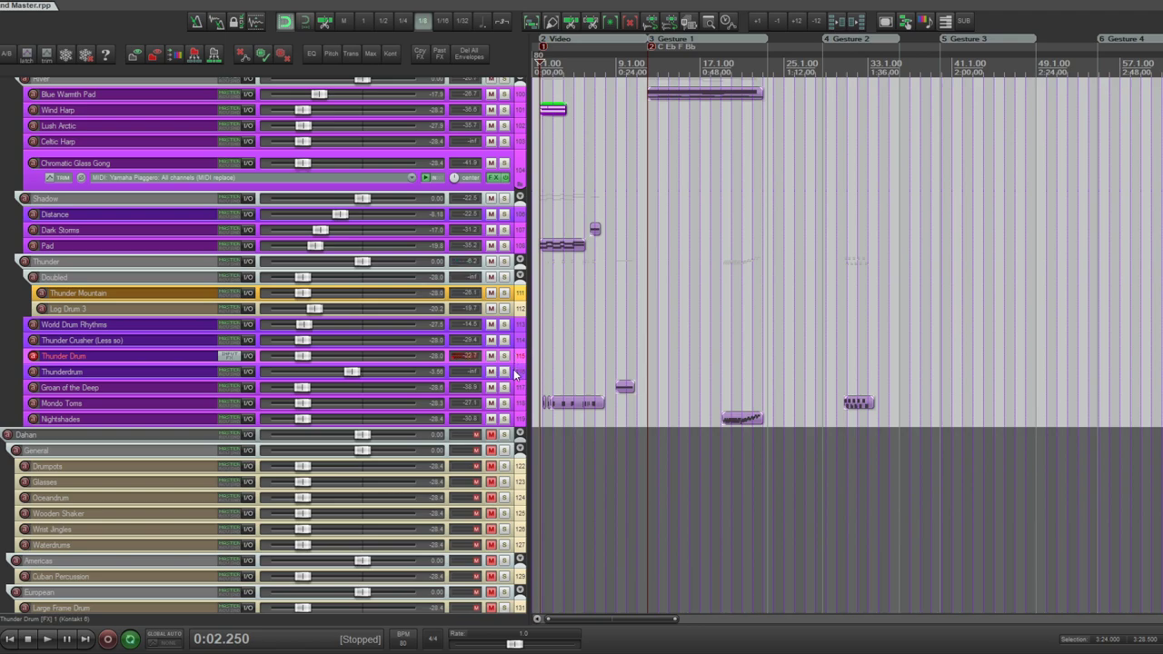
- Lower Thunderdrum's volume to about -10.8 dB and move the track from the Thunder folder to the start of the Dreams folder
click(514, 372)
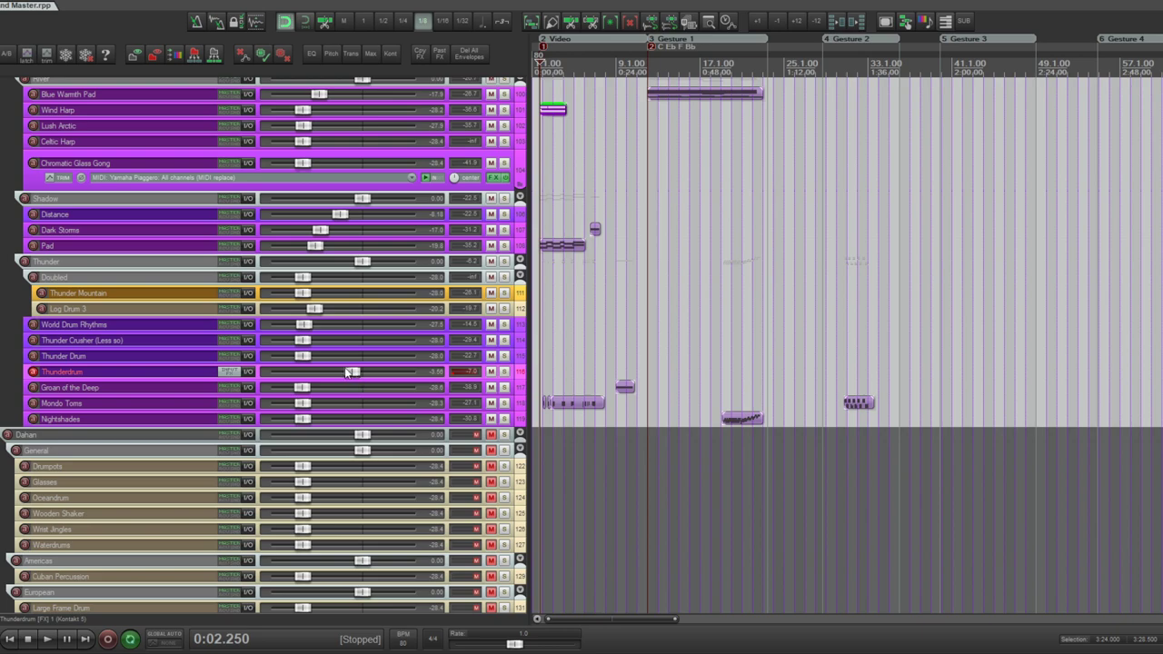
drag(350, 371, 339, 371)
scroll(443, 59, up, 5)
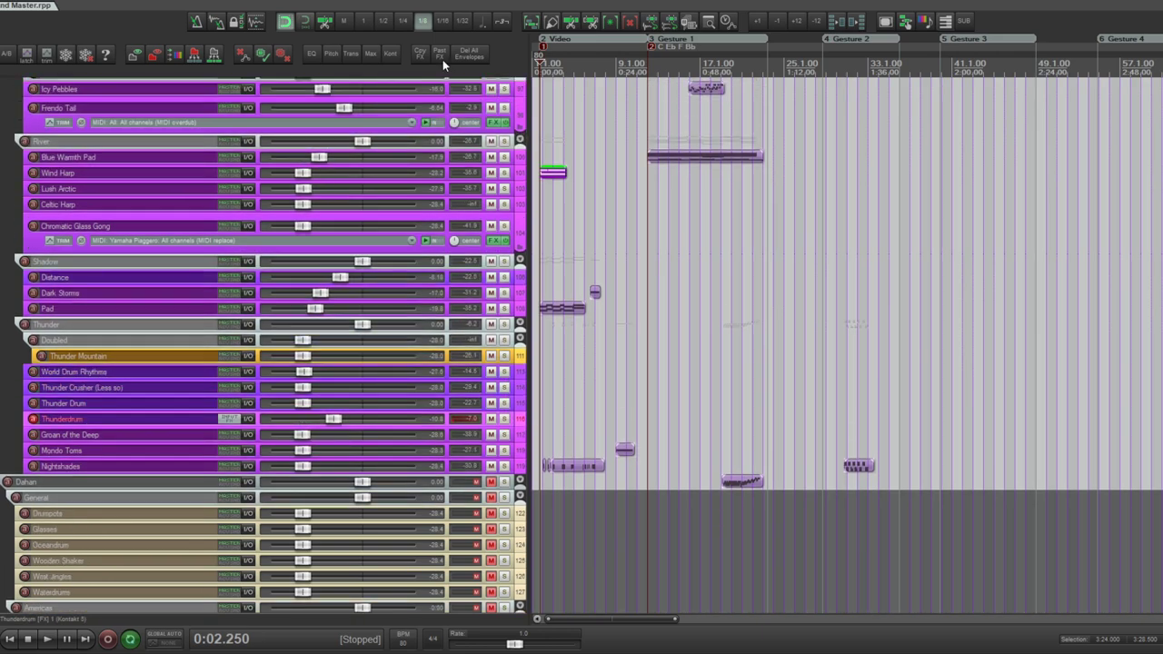
scroll(442, 61, up, 6)
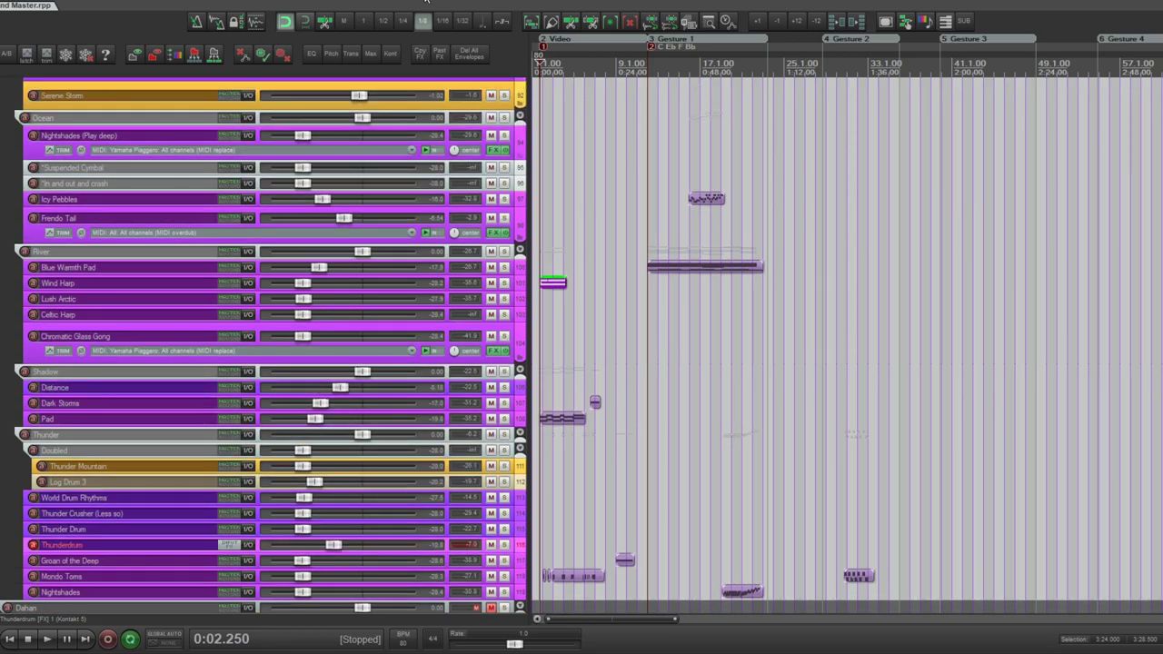
scroll(424, 1, up, 8)
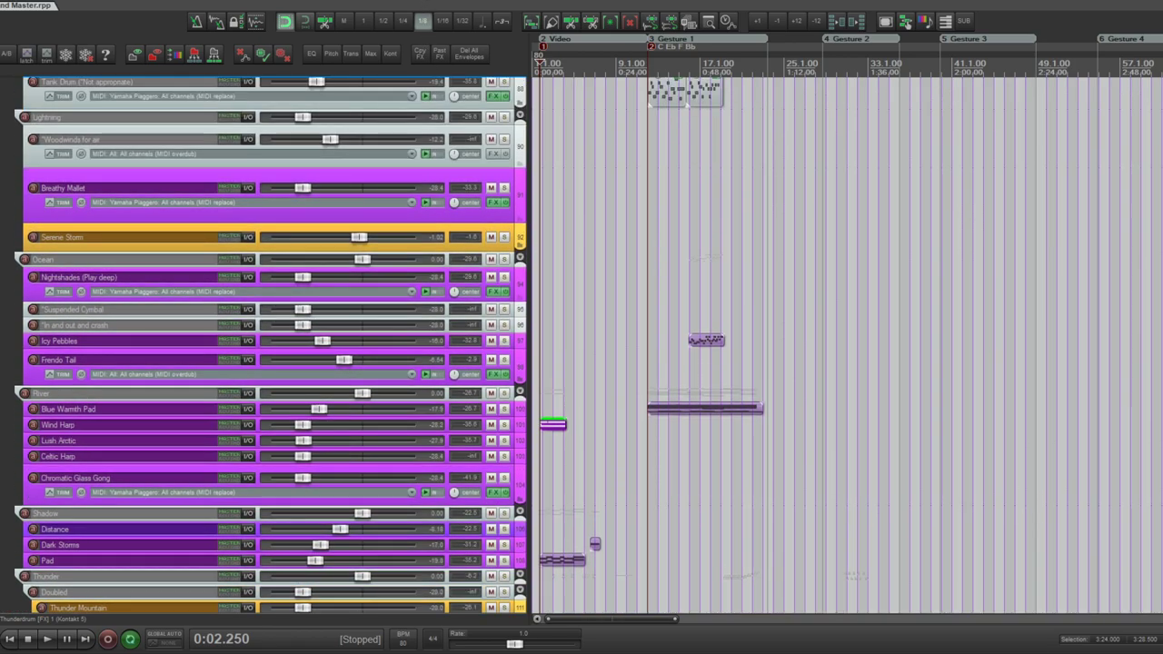
scroll(426, 7, up, 7)
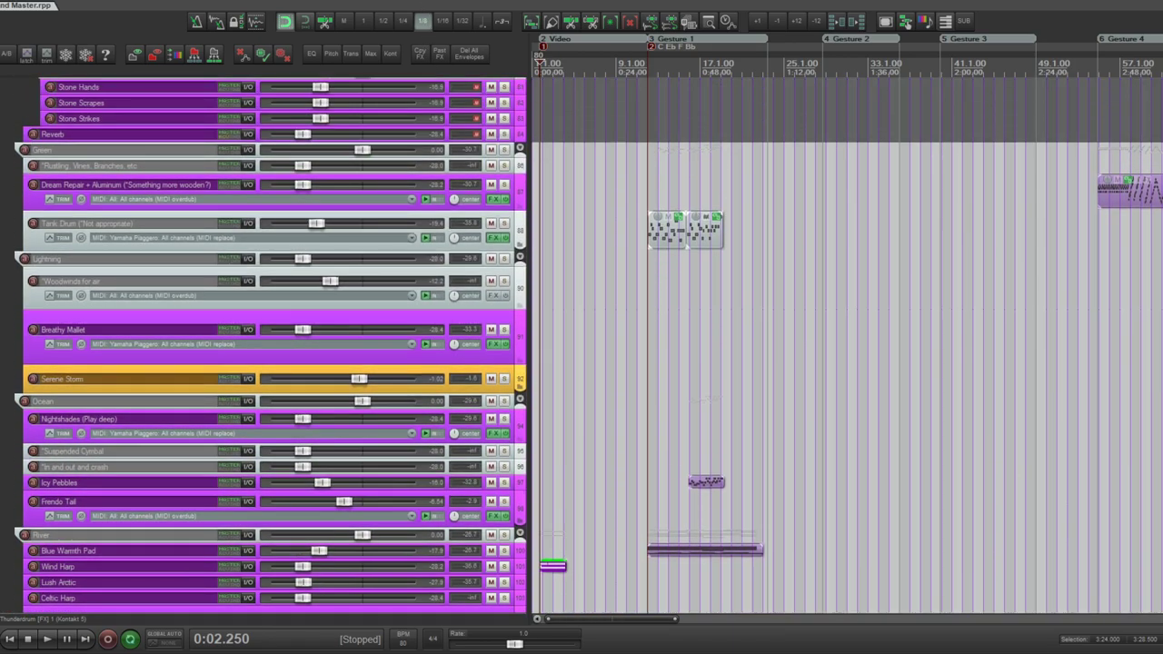
scroll(425, 120, up, 8)
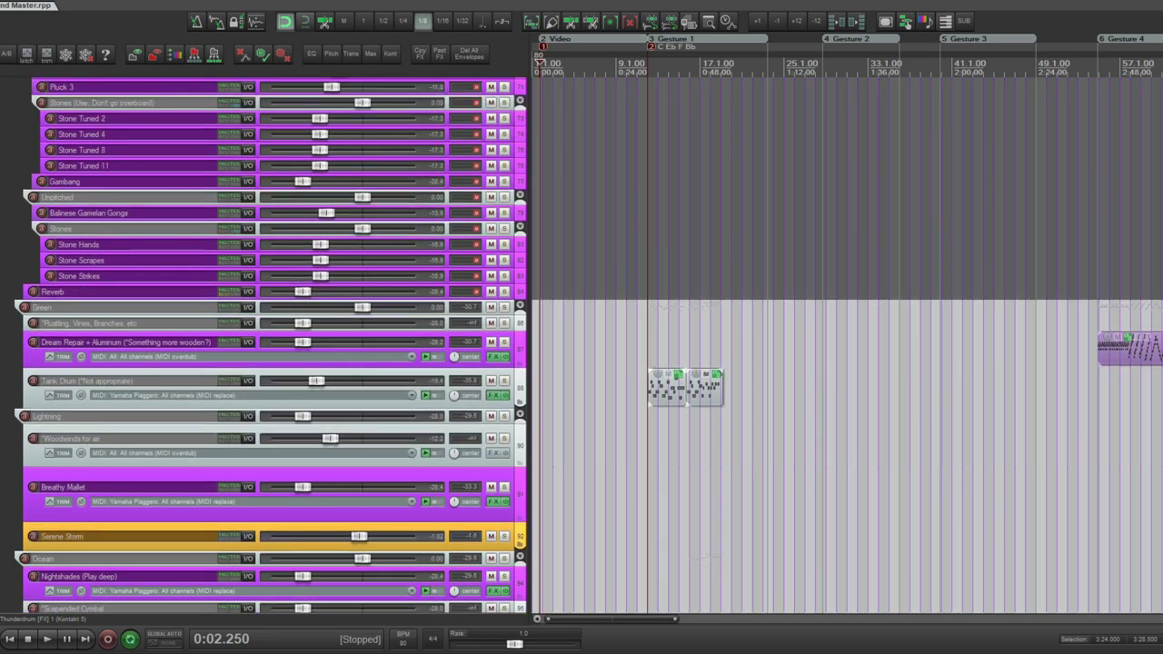
scroll(425, 119, up, 7)
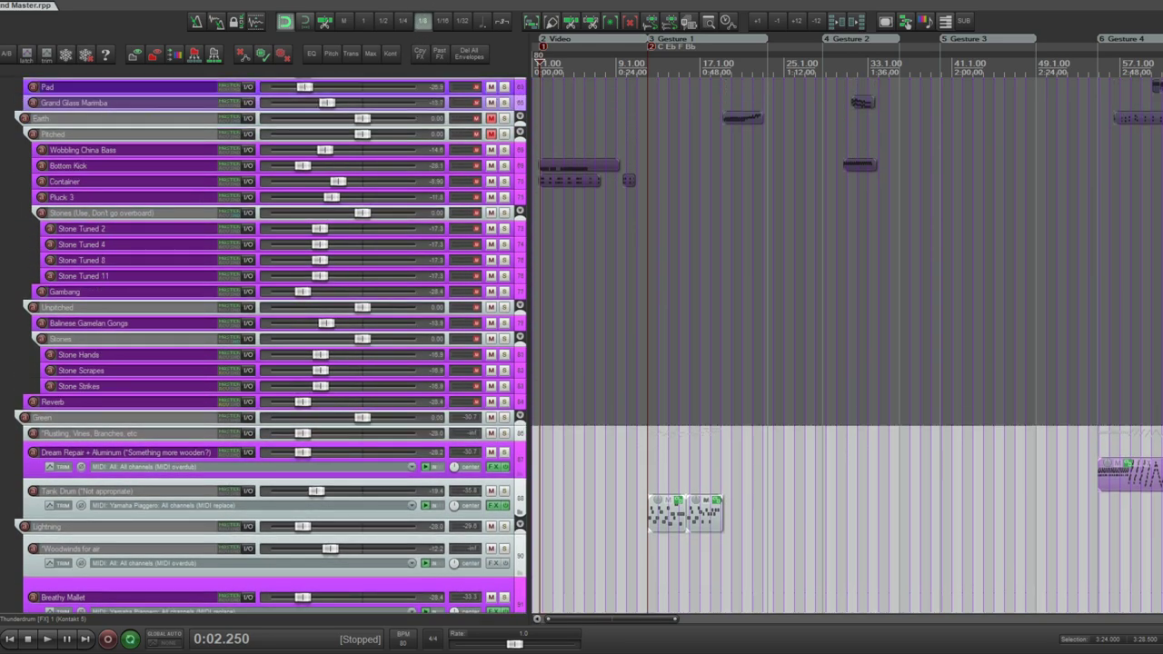
scroll(409, 72, up, 3)
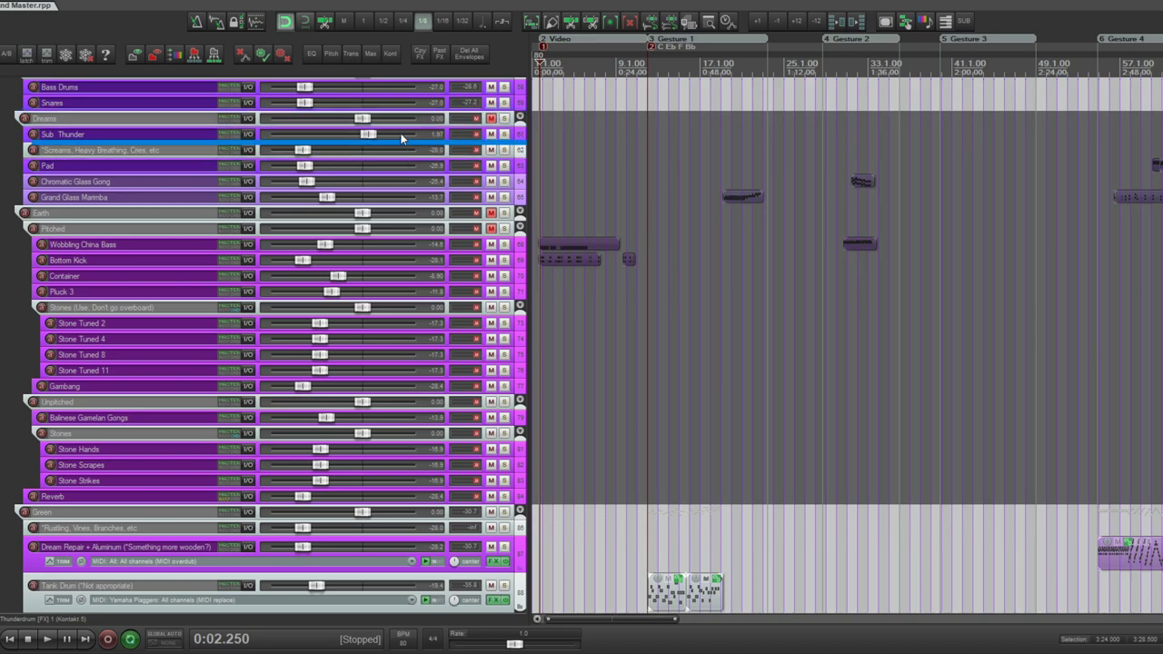
- Audition Groan of the Deep in the Thunder folder and move the track to the start of the Ocean folder
scroll(401, 132, down, 20)
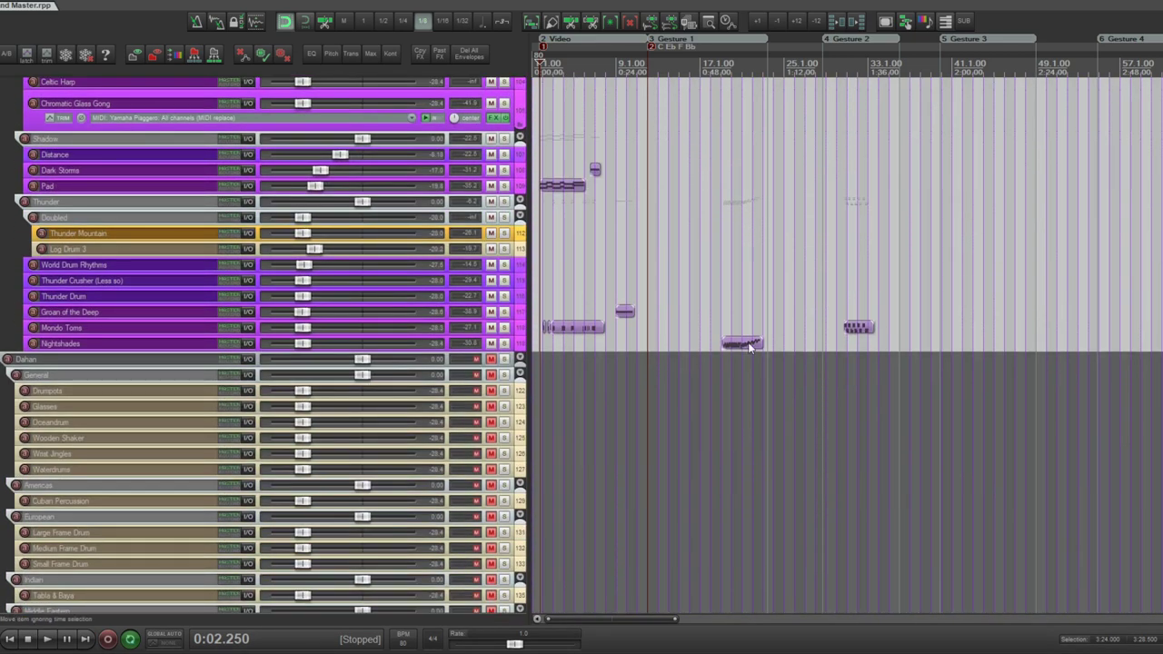
click(515, 313)
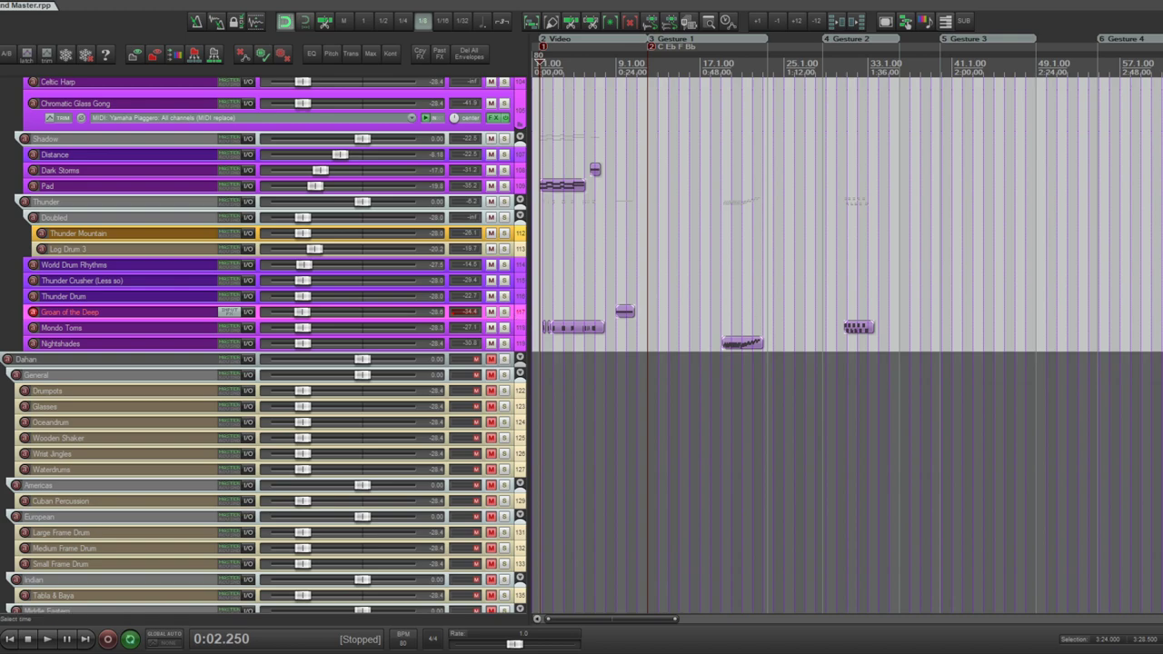
scroll(613, 365, up, 3)
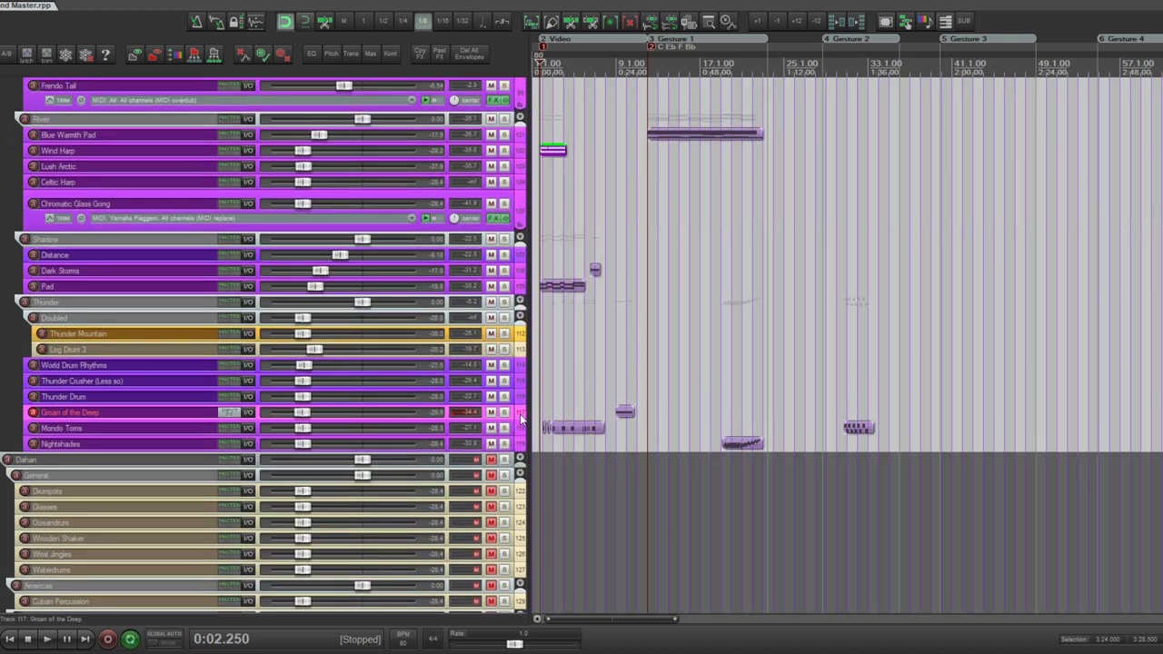
scroll(613, 365, up, 1)
scroll(457, 132, up, 4)
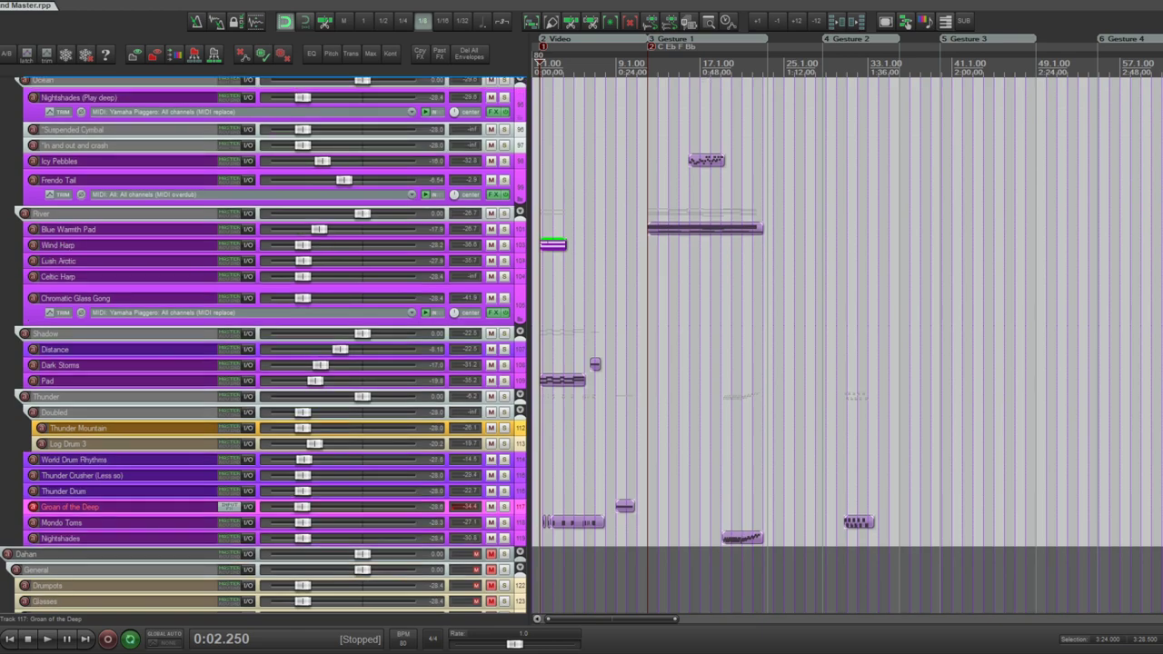
drag(458, 132, 458, 132)
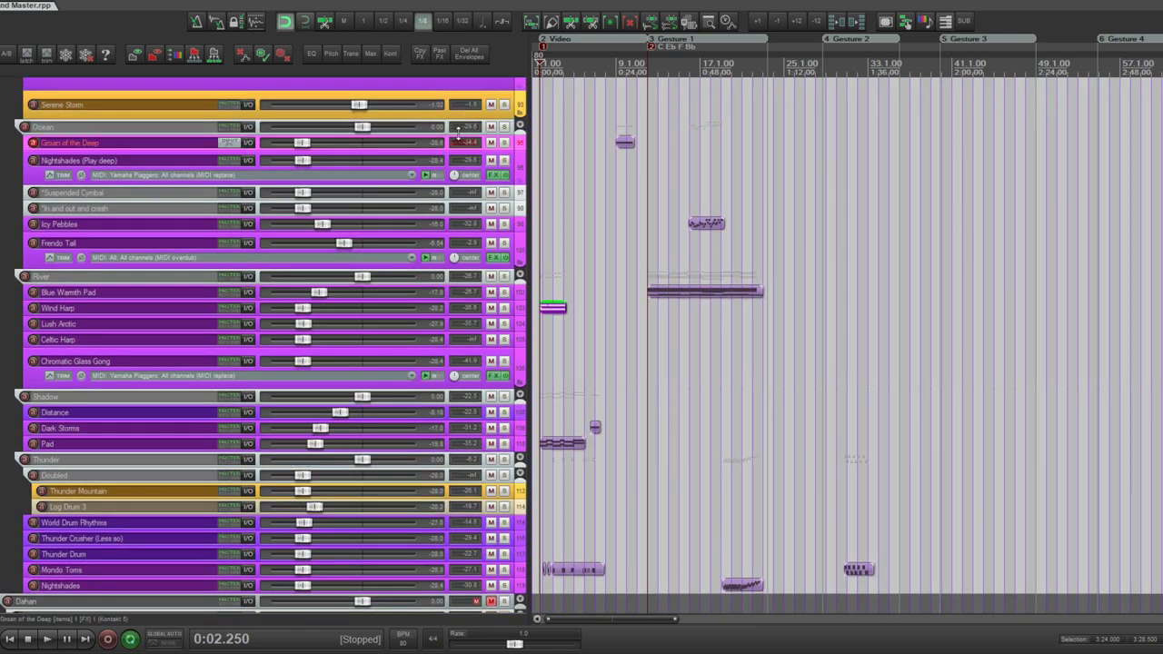
- Audition Mondo Toms in the Thunder folder and look over its recorded items
scroll(982, 427, down, 4)
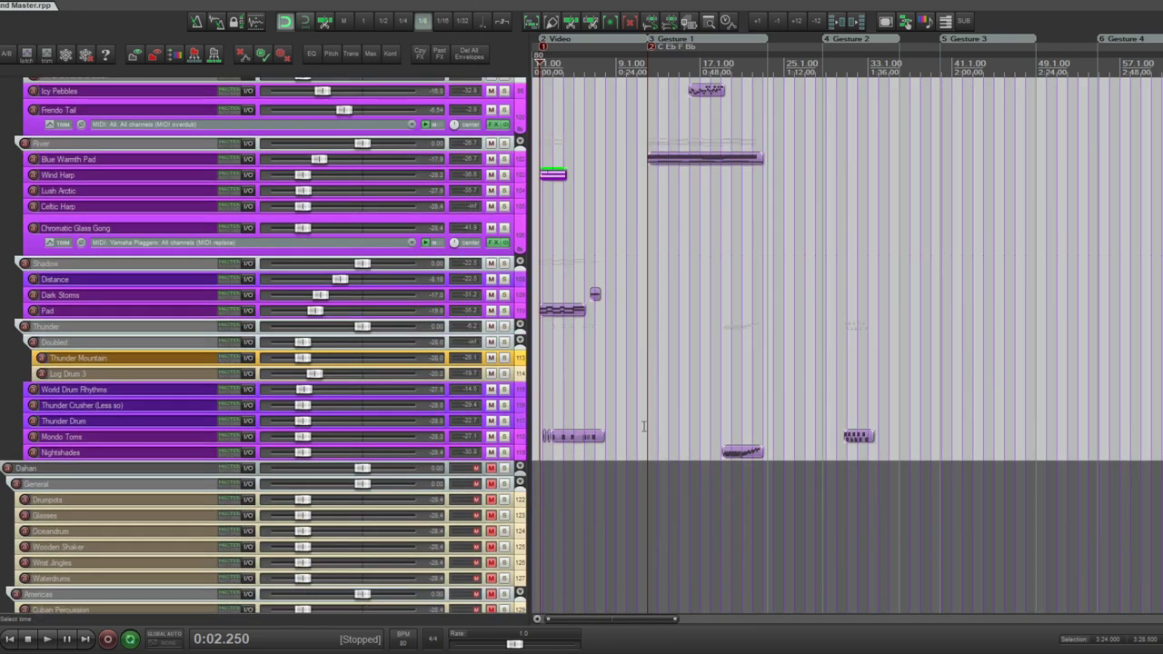
click(523, 438)
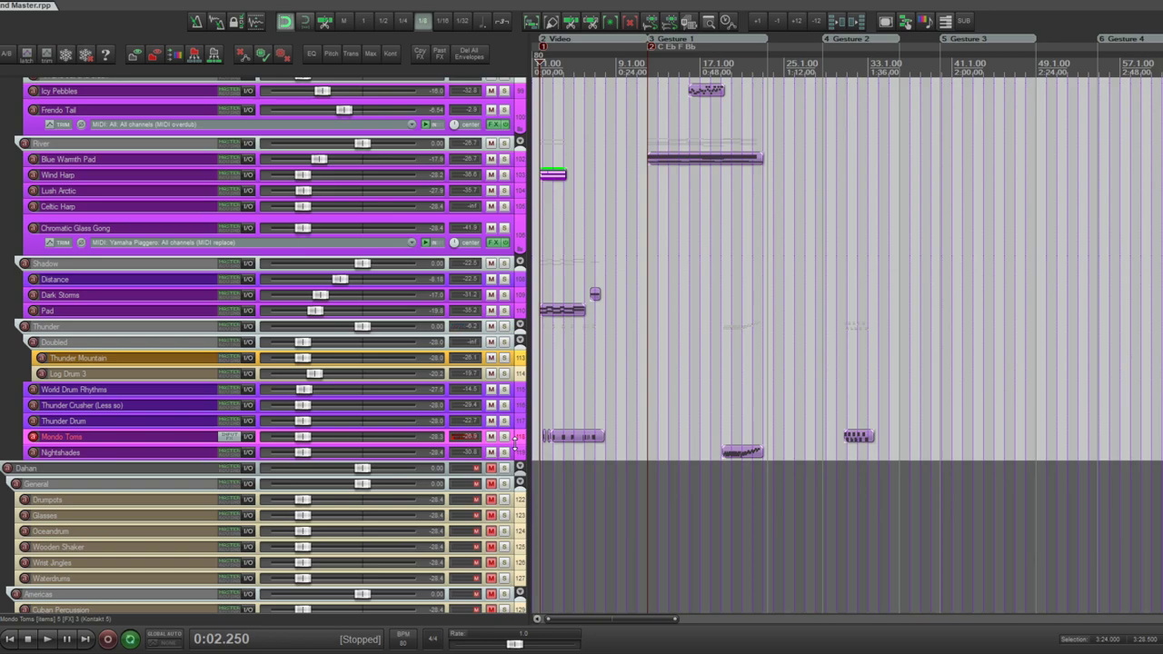
scroll(514, 442, down, 7)
scroll(514, 442, down, 8)
scroll(514, 443, up, 15)
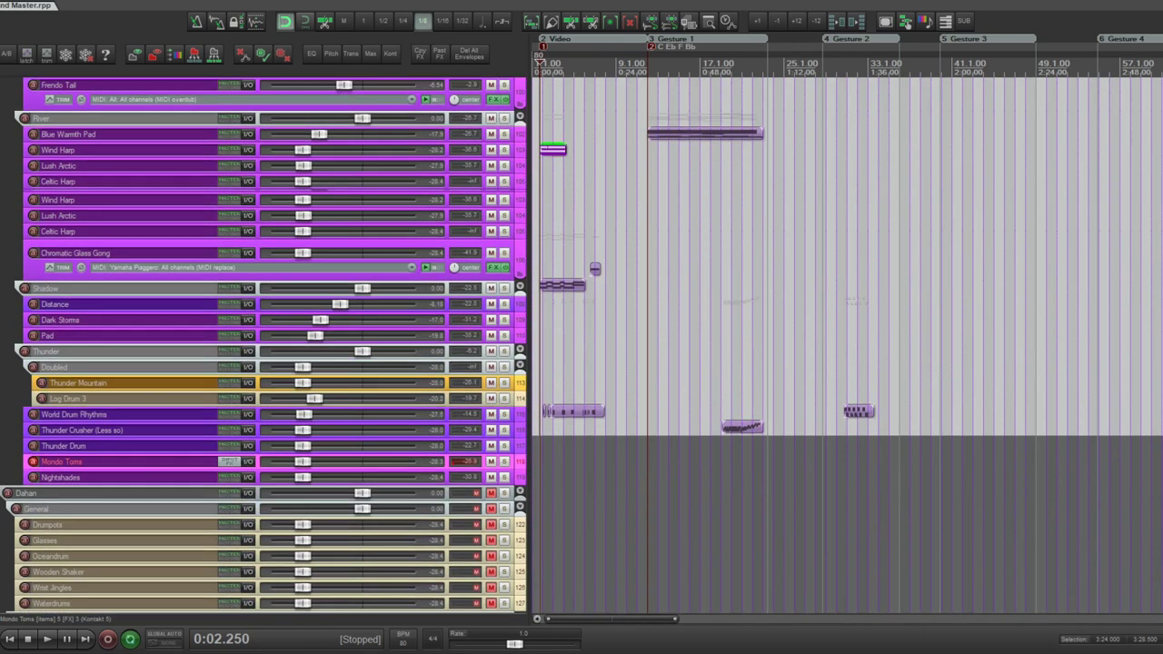
scroll(514, 442, down, 2)
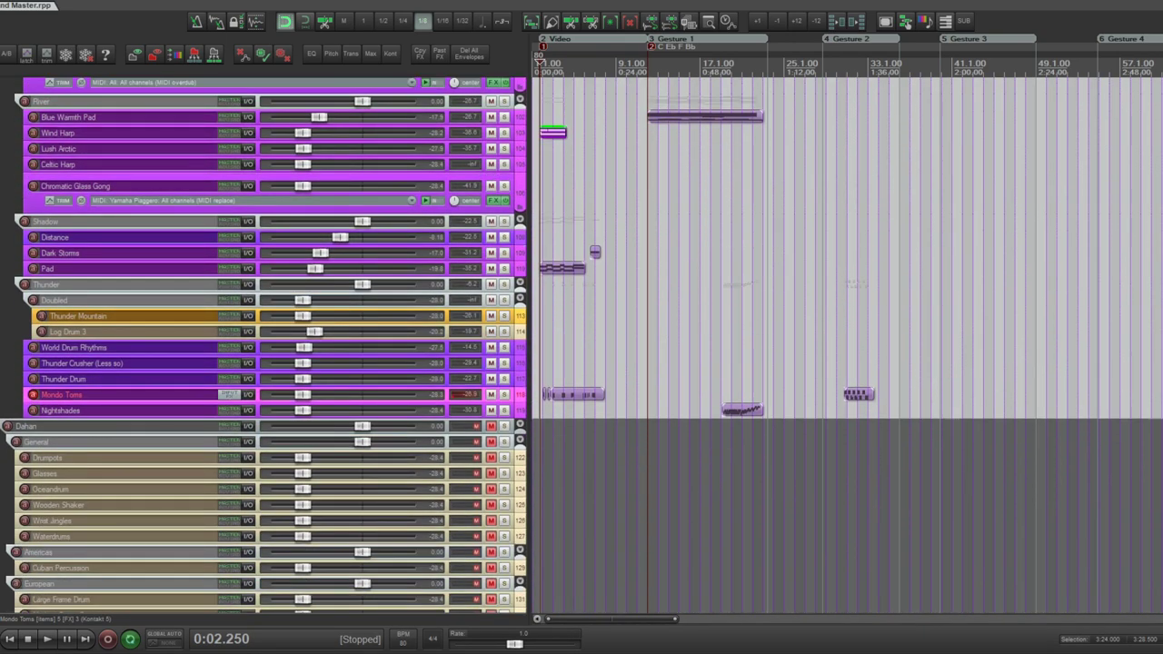
click(502, 396)
click(504, 396)
scroll(655, 413, up, 5)
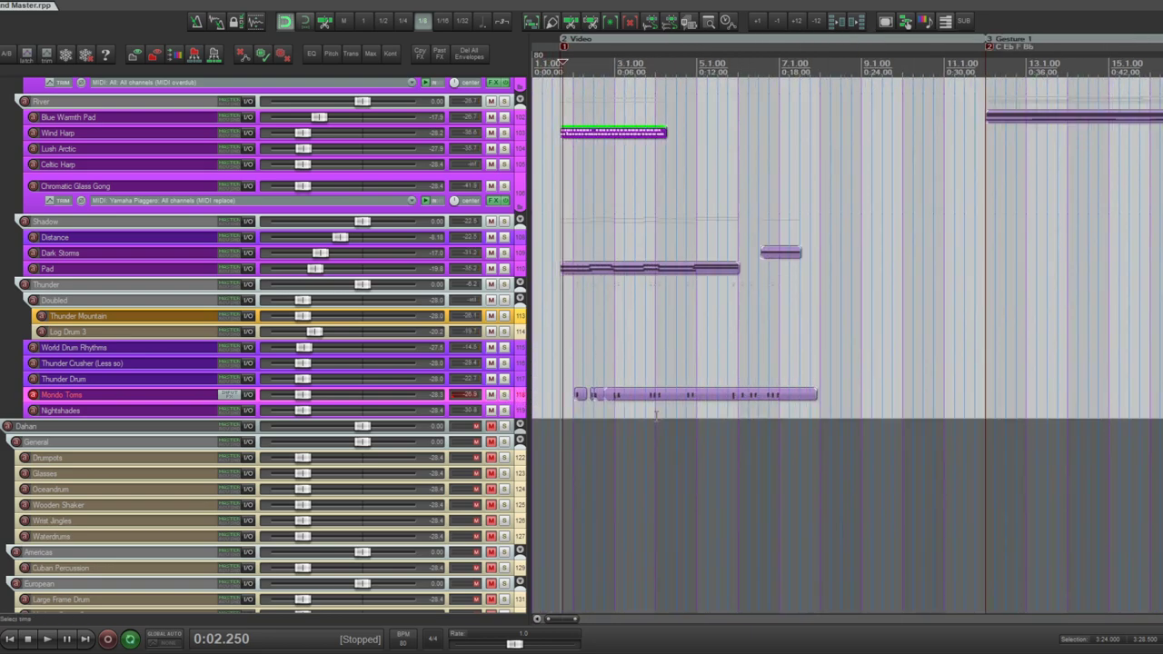
- Audition Nightshades in the Thunder folder and move the track into the Ocean folder, directly below Nightshades (Play deep)
click(519, 413)
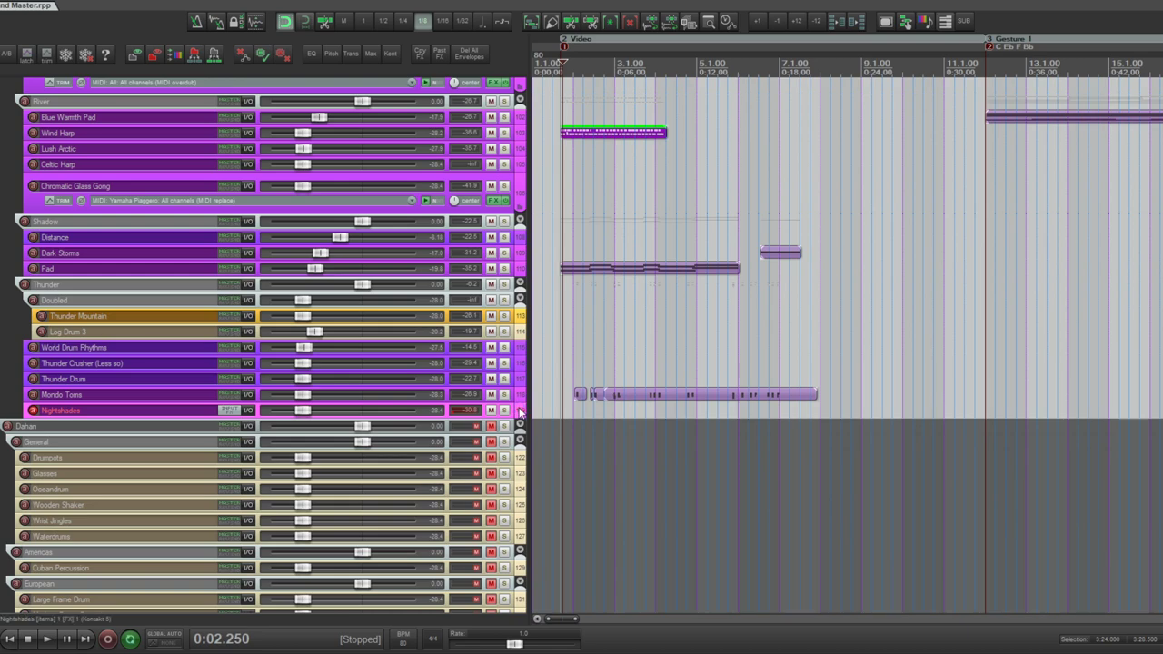
scroll(638, 330, down, 4)
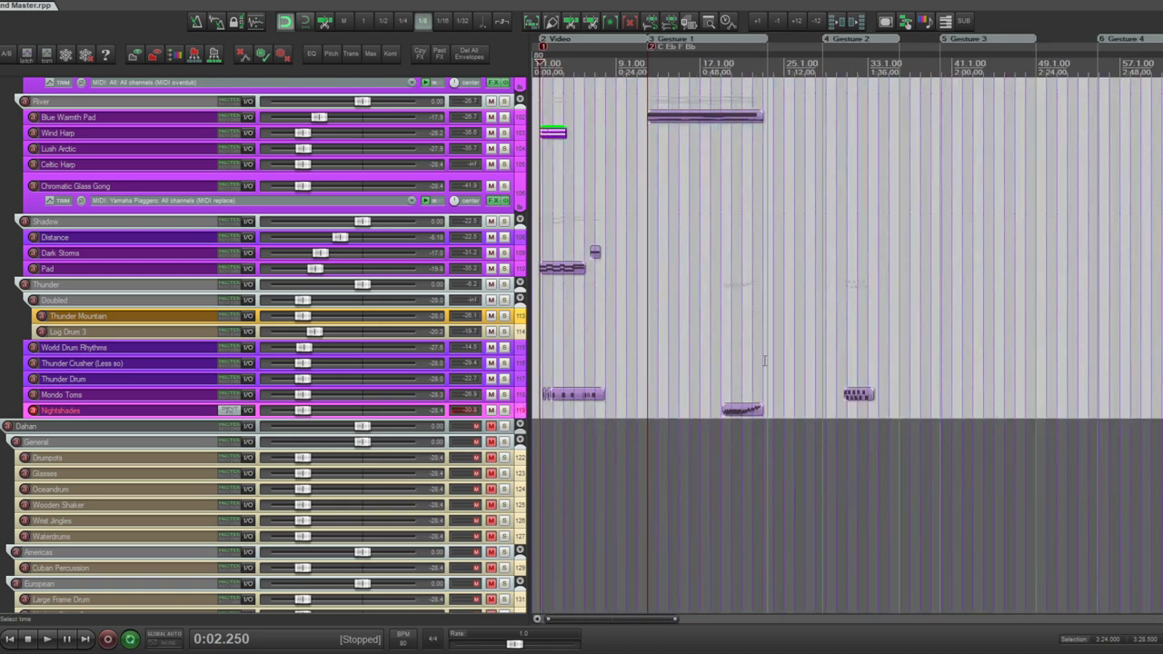
scroll(523, 398, up, 3)
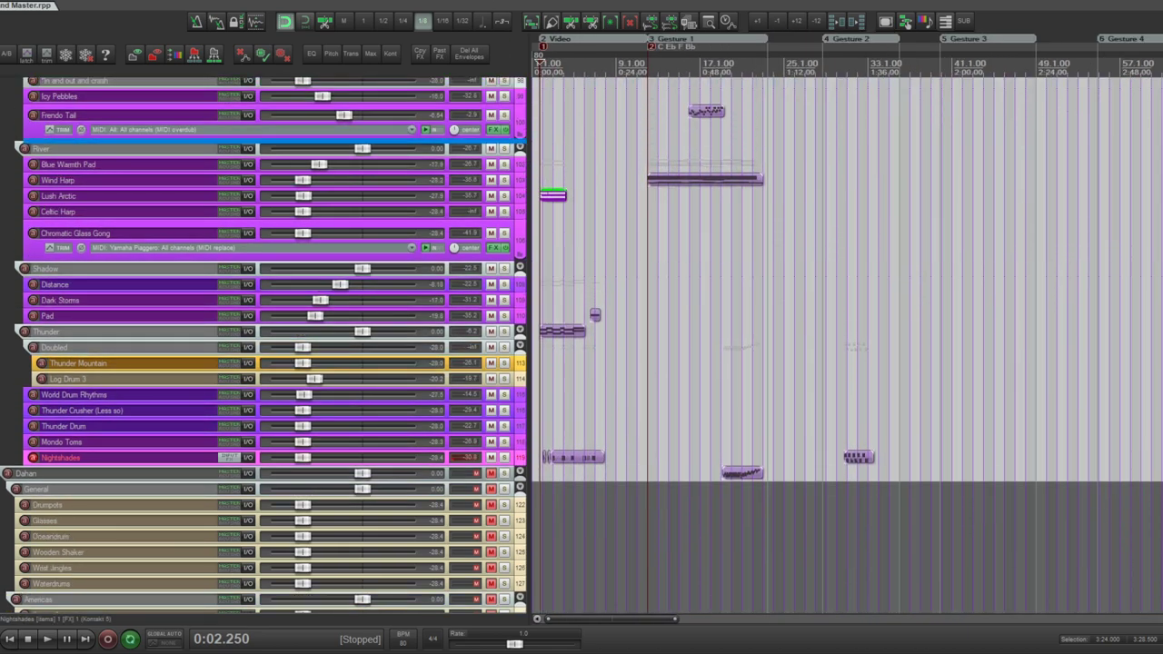
scroll(453, 151, up, 3)
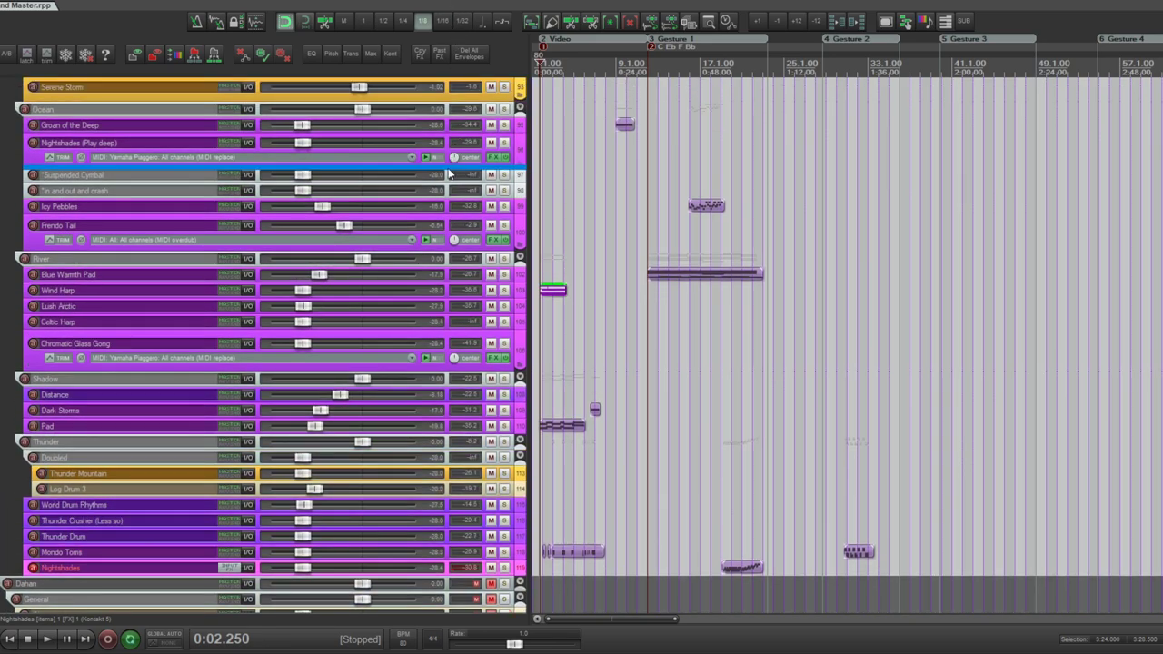
drag(453, 154, 446, 173)
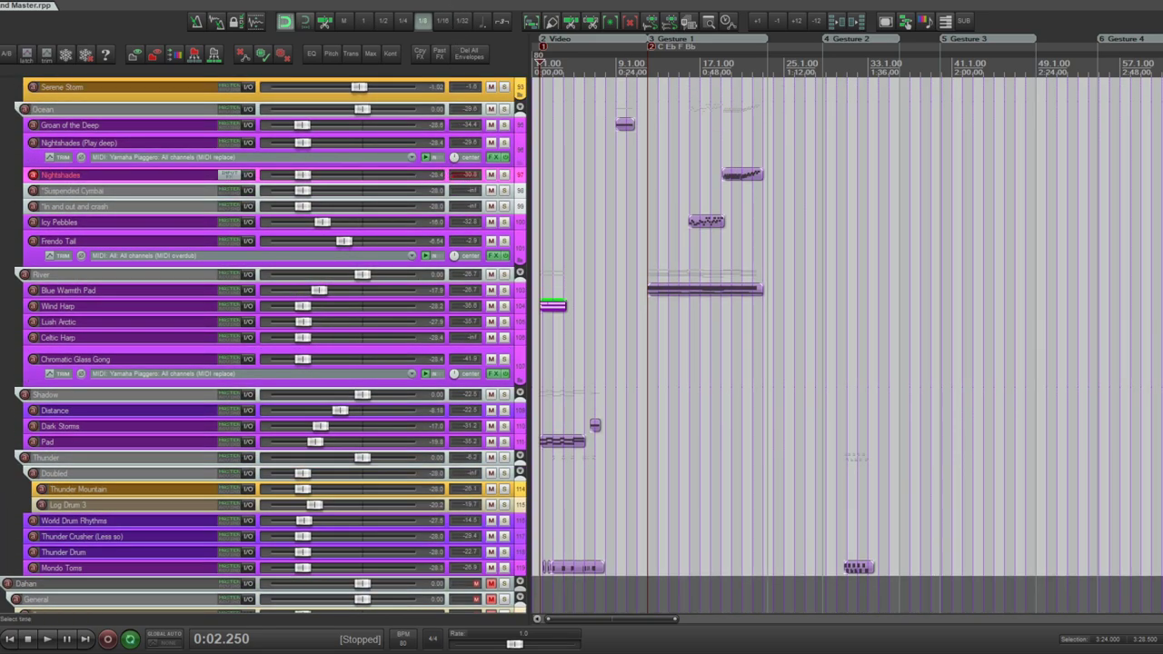
- Mute the whole Support folder and compact the tracks of both the Support and Leads folders
scroll(466, 226, down, 17)
scroll(466, 226, up, 5)
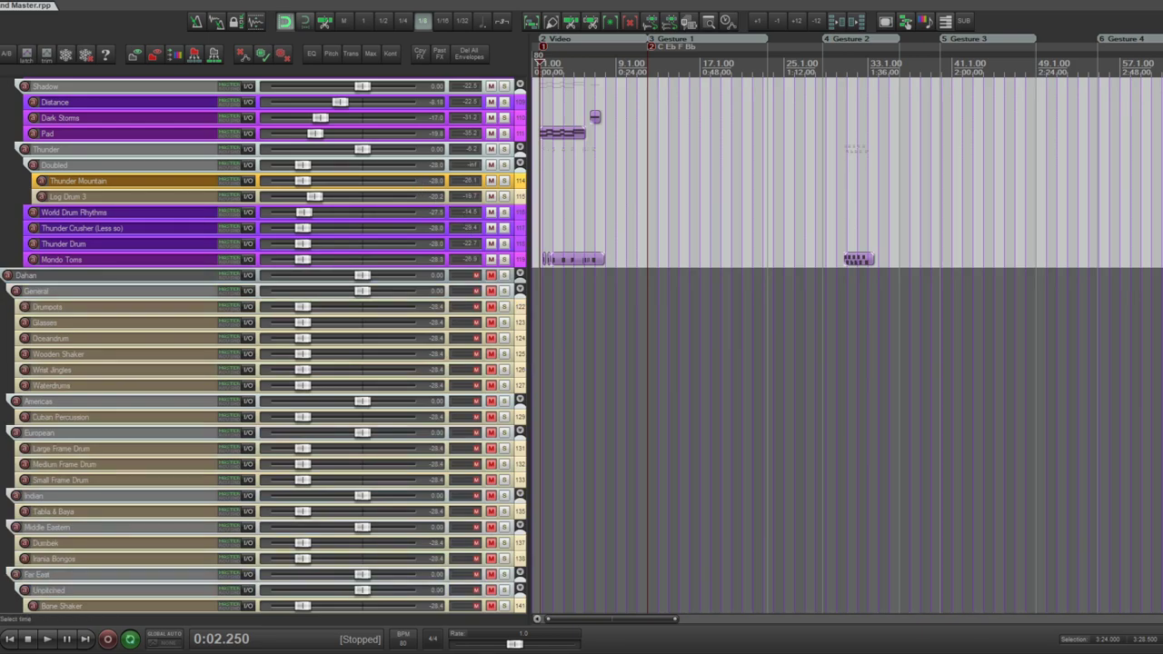
scroll(997, 242, up, 15)
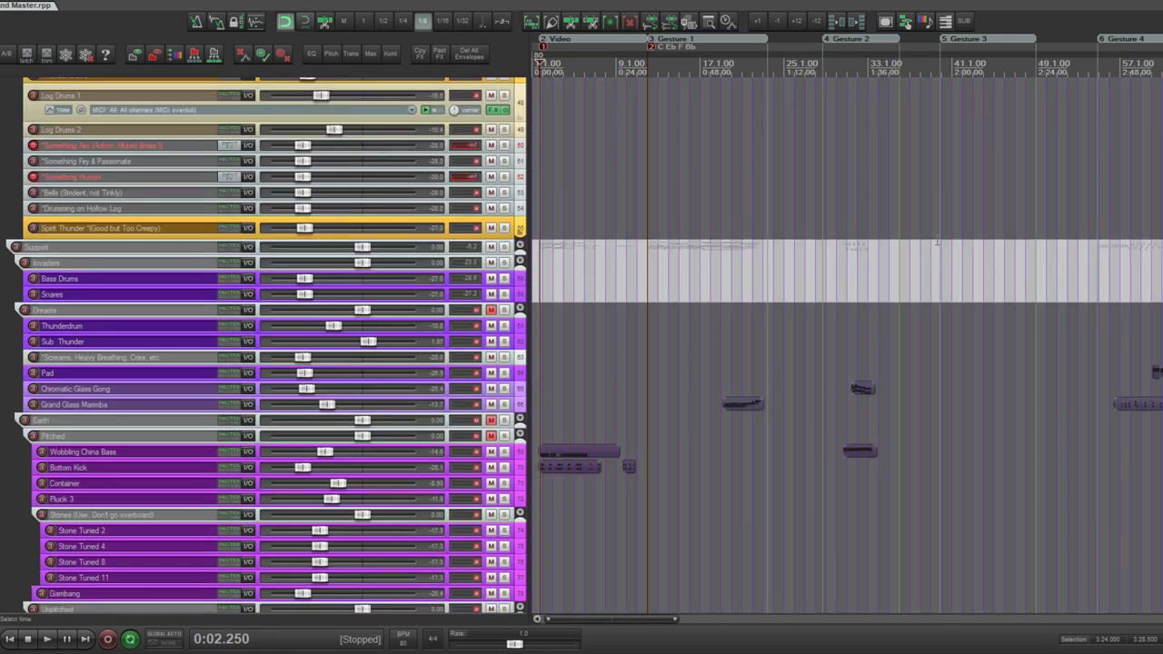
click(491, 246)
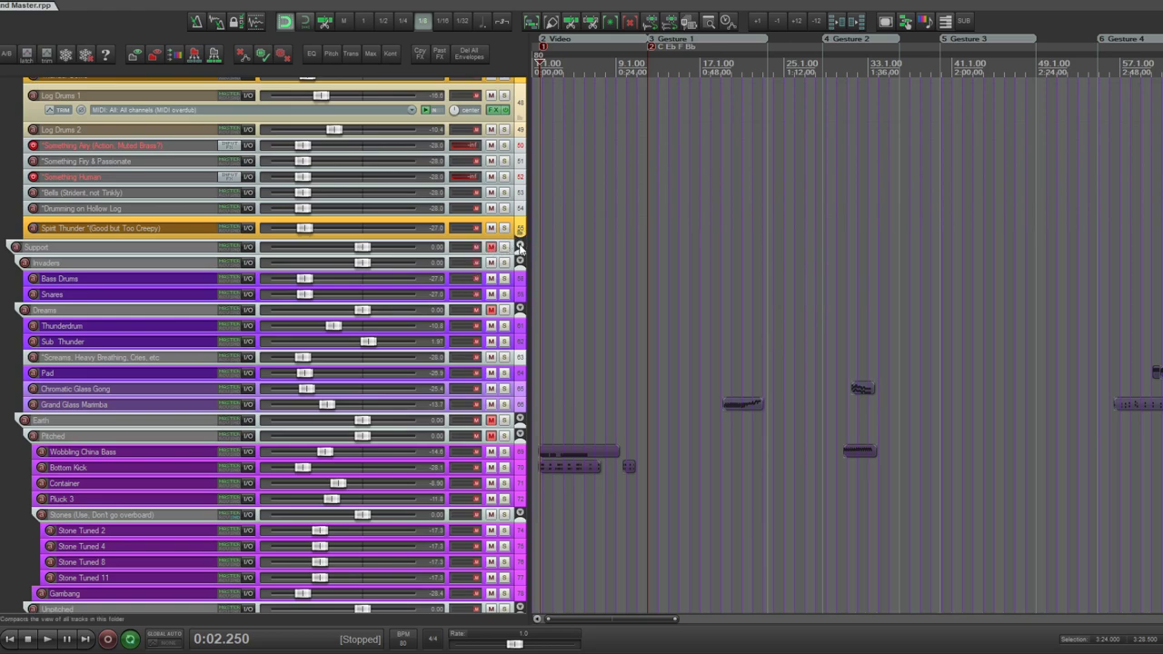
click(519, 248)
scroll(519, 247, up, 8)
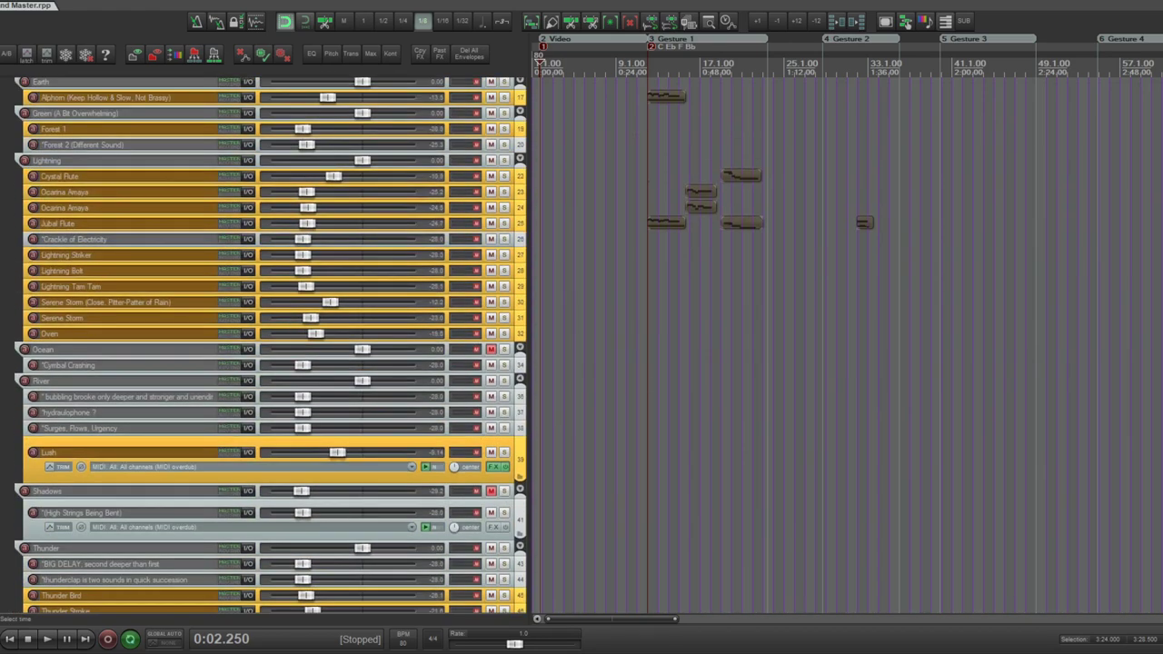
scroll(522, 166, up, 6)
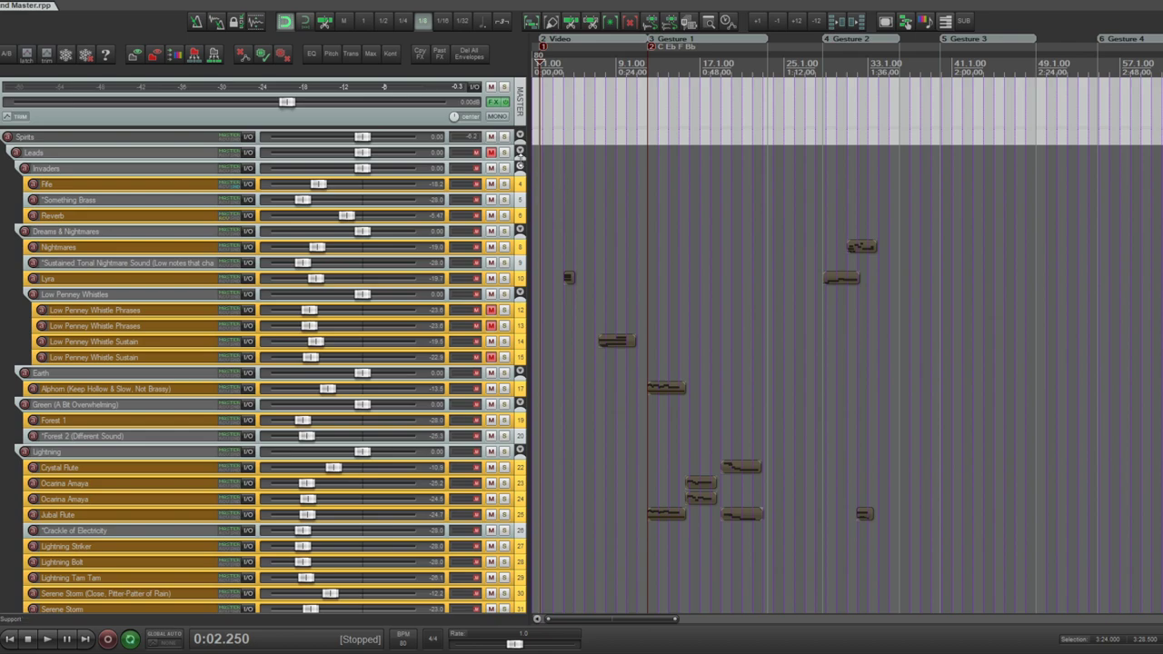
click(519, 152)
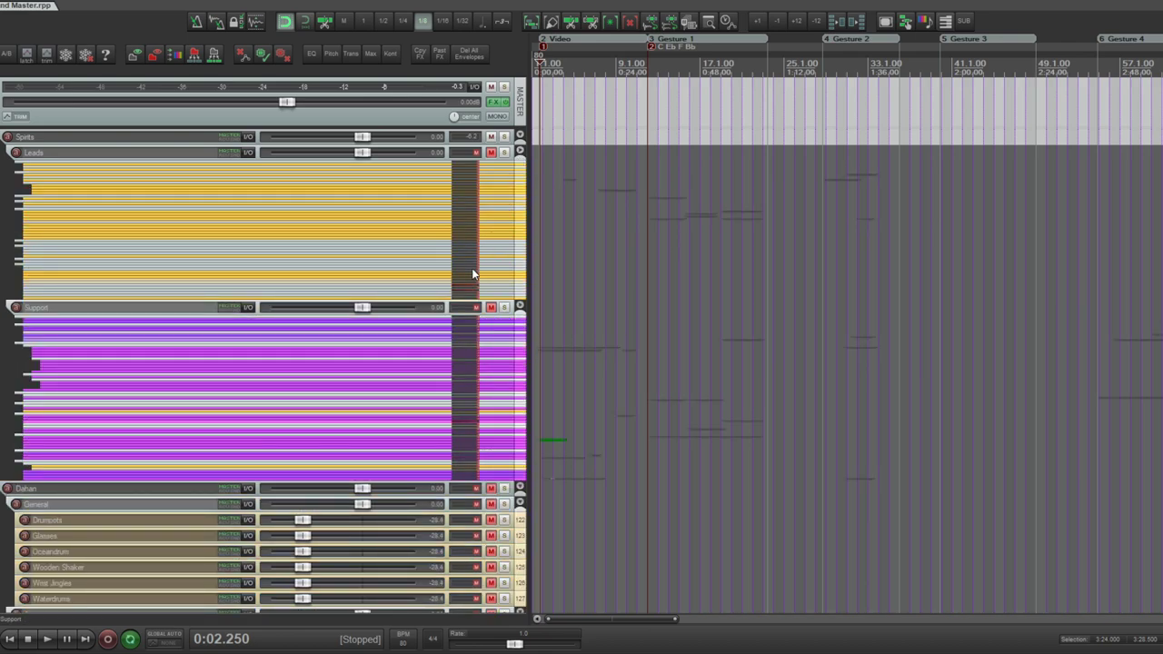
- Unmute the Dahan parent folder, select it for audition and look through its regional percussion subfolders
scroll(471, 268, down, 1)
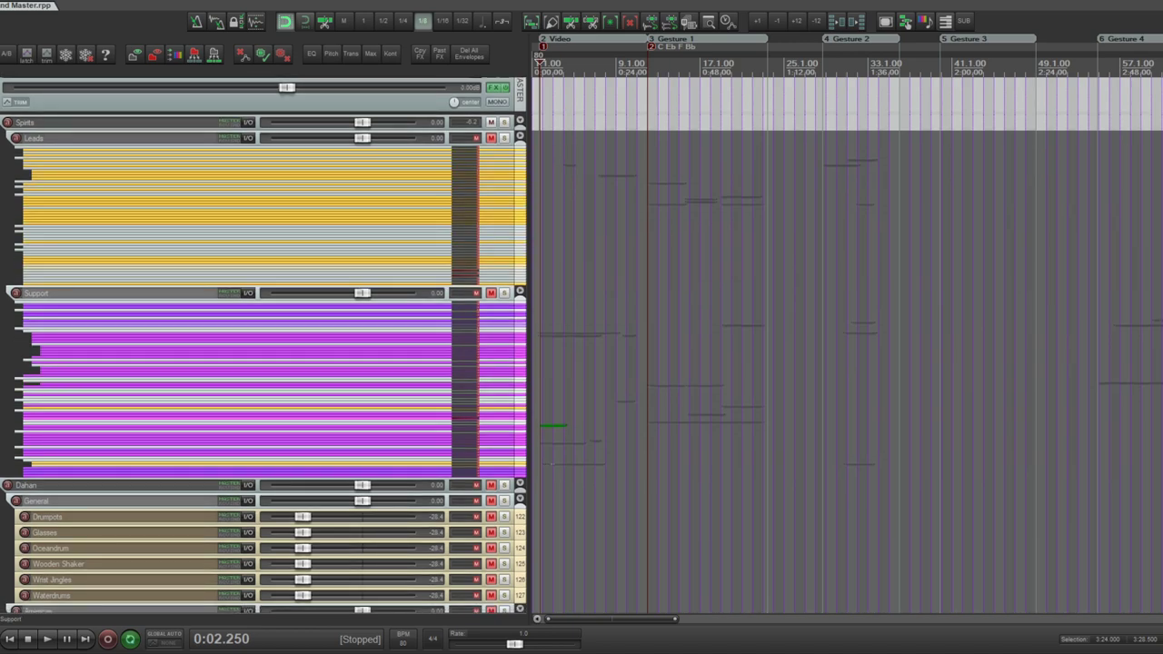
scroll(618, 315, down, 10)
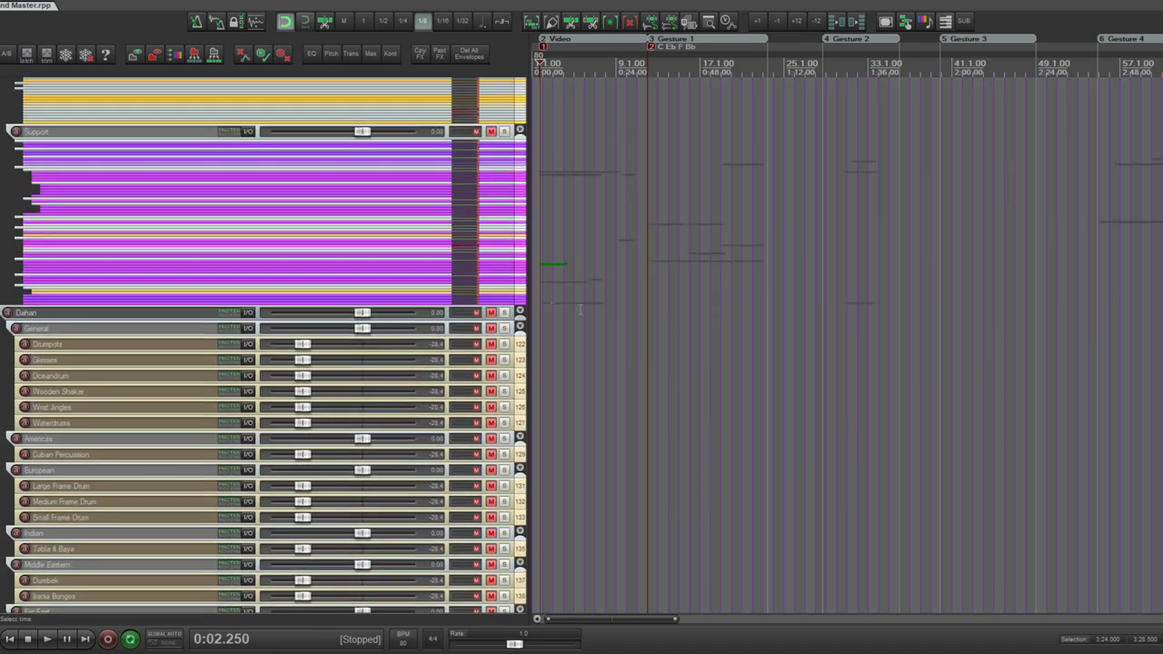
click(491, 312)
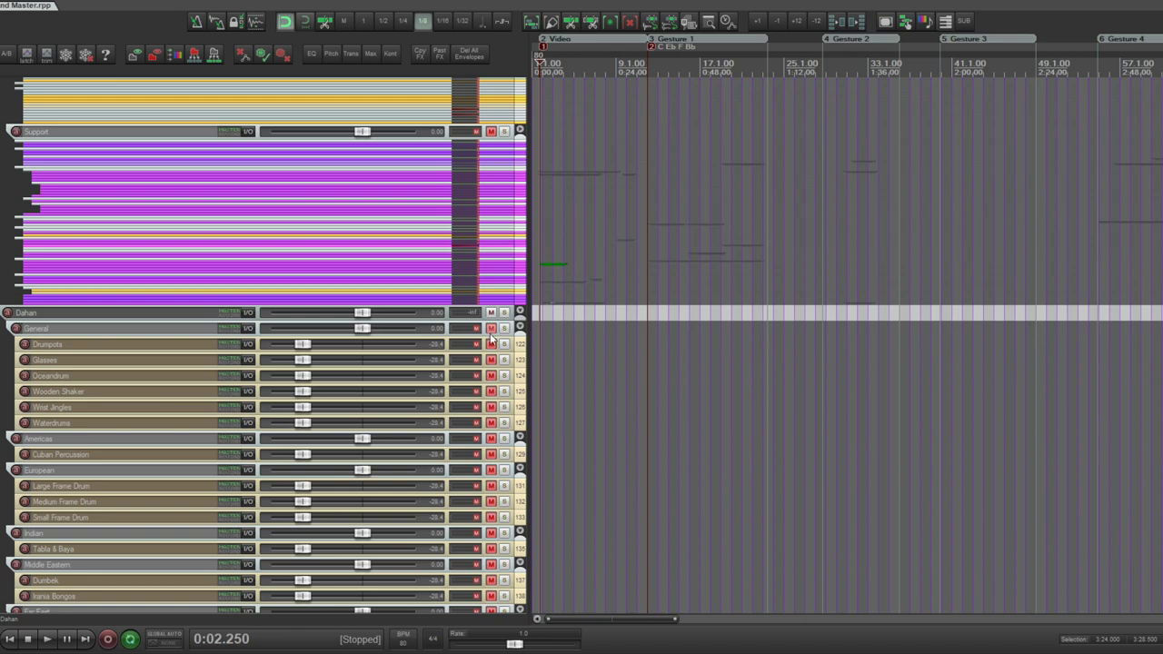
click(490, 329)
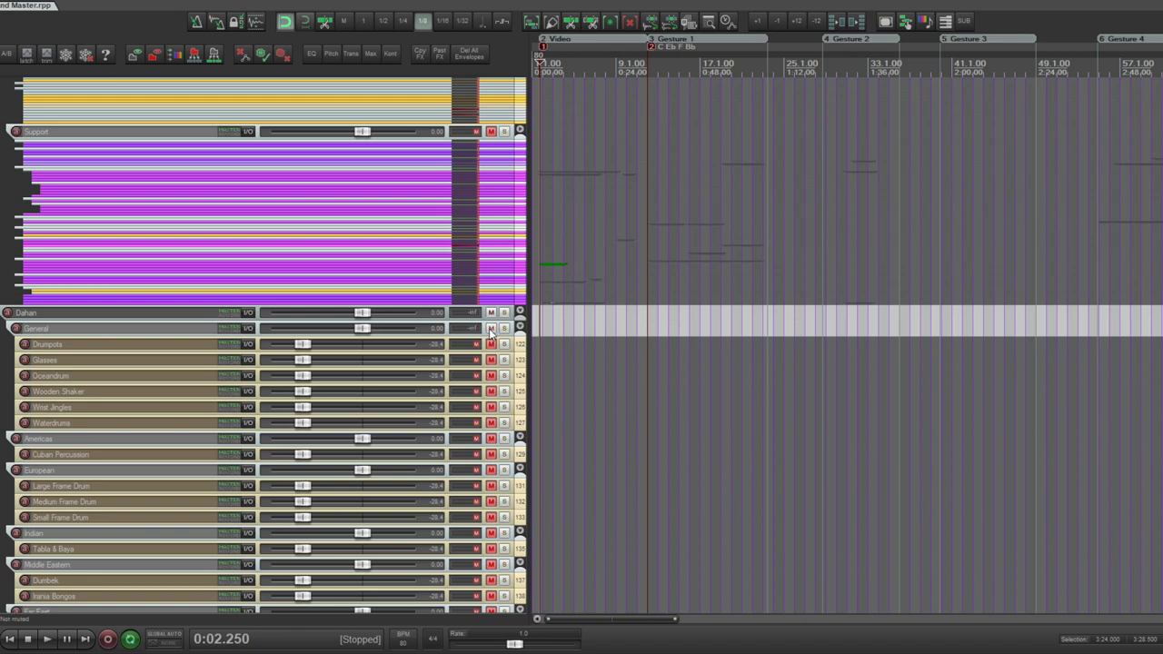
click(491, 330)
click(515, 316)
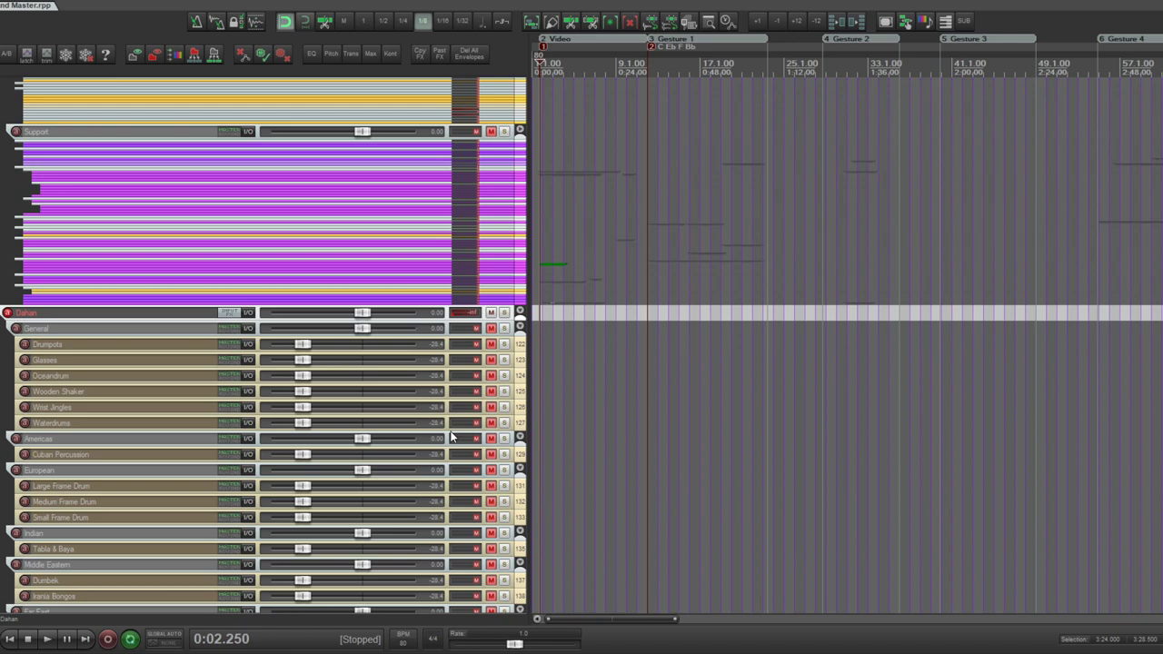
scroll(264, 345, down, 10)
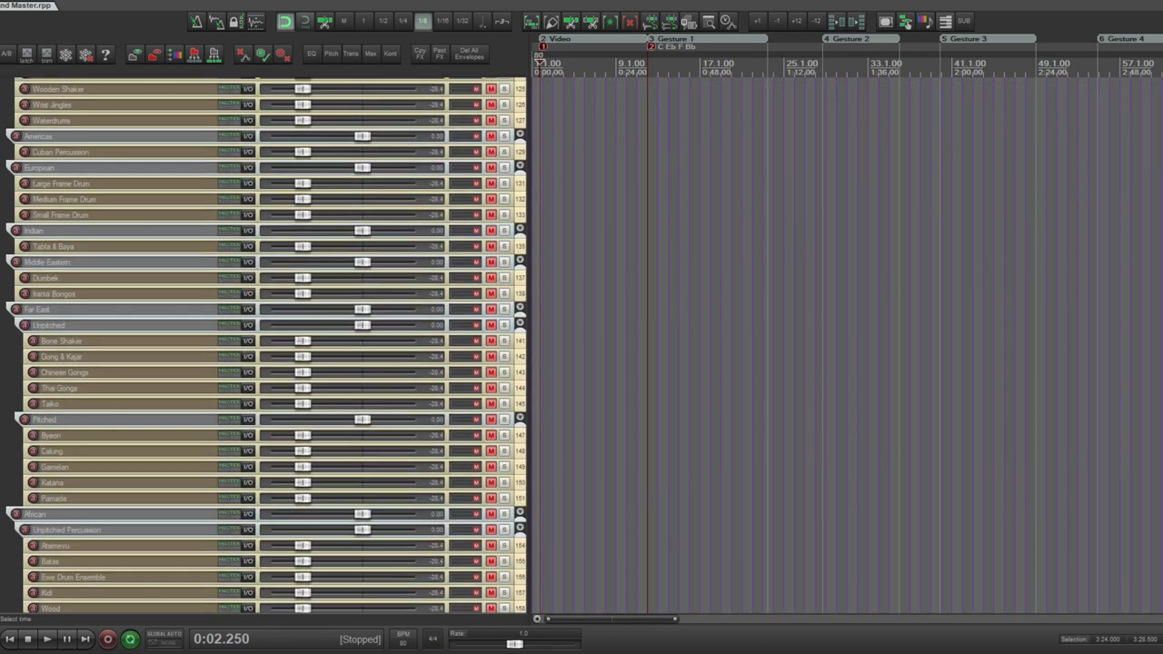
- Unmute all subfolders and tracks inside the Dahan folder, from General down to Kalimba Low
scroll(263, 345, down, 8)
scroll(263, 345, up, 6)
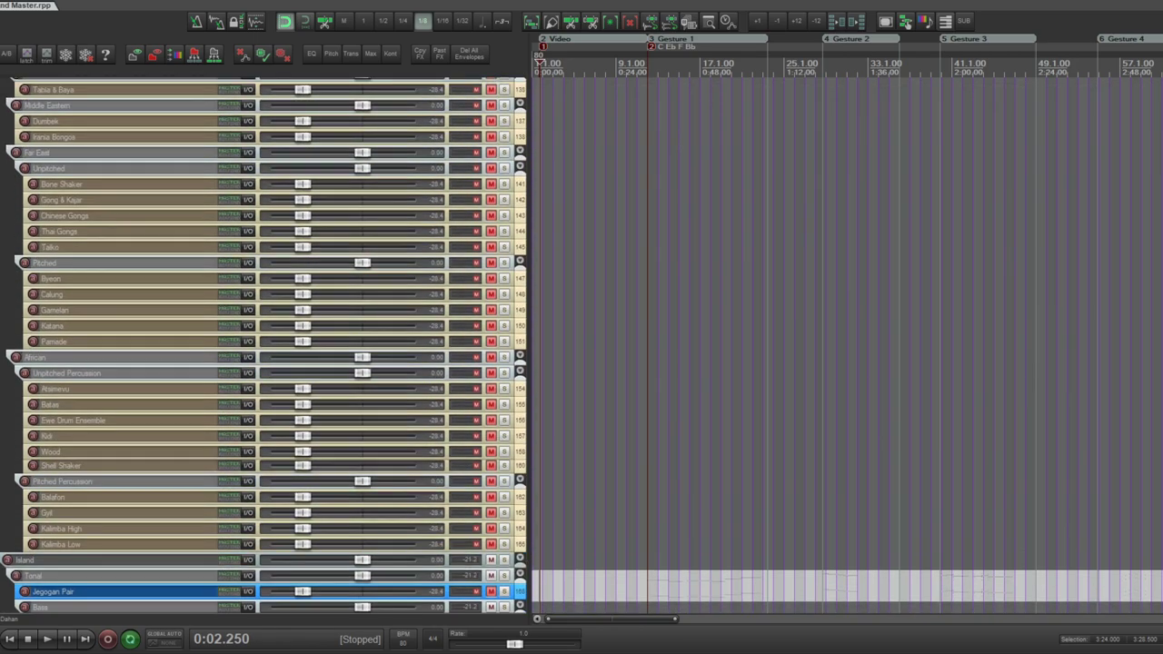
scroll(264, 345, down, 5)
scroll(1053, 400, up, 14)
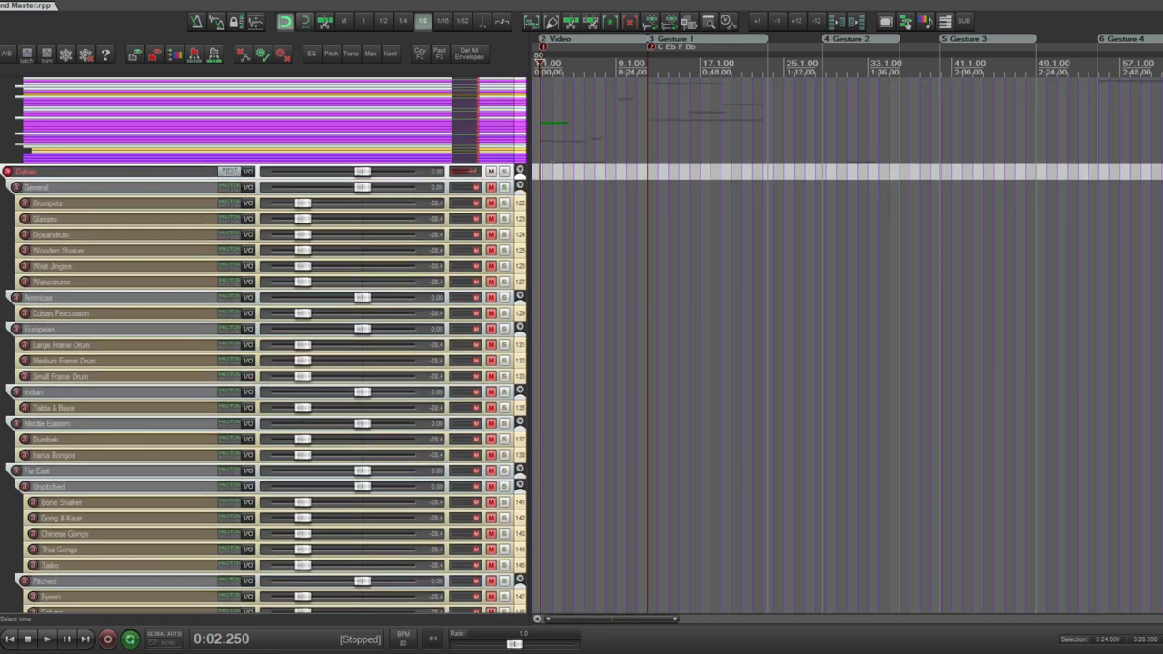
scroll(263, 345, down, 15)
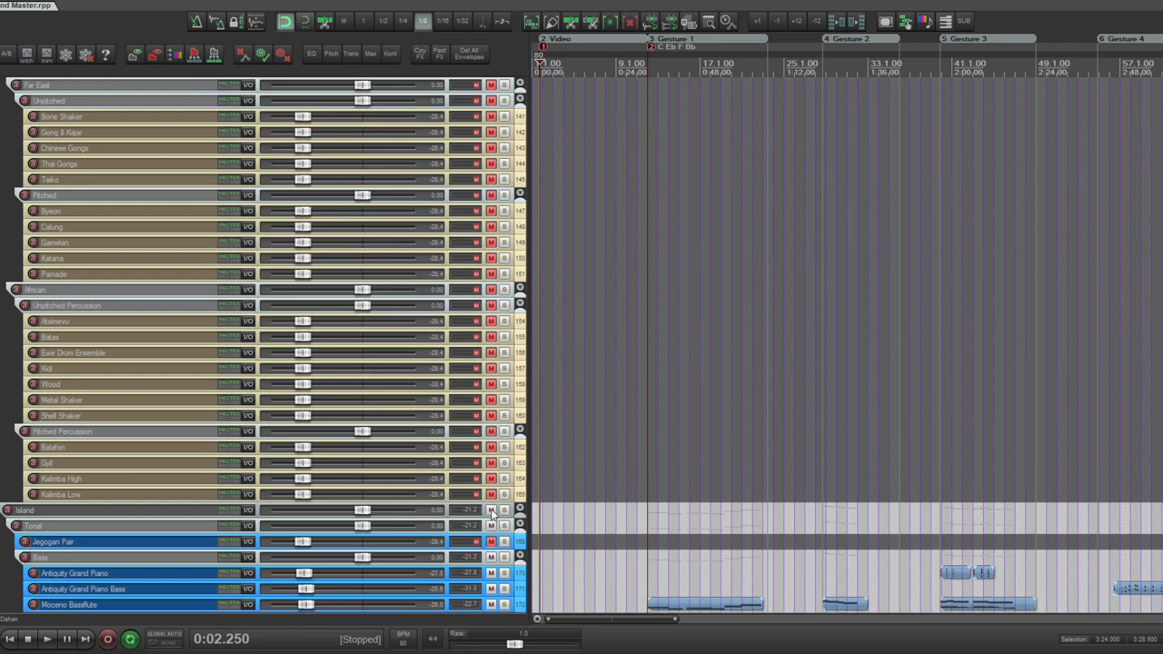
scroll(472, 174, up, 12)
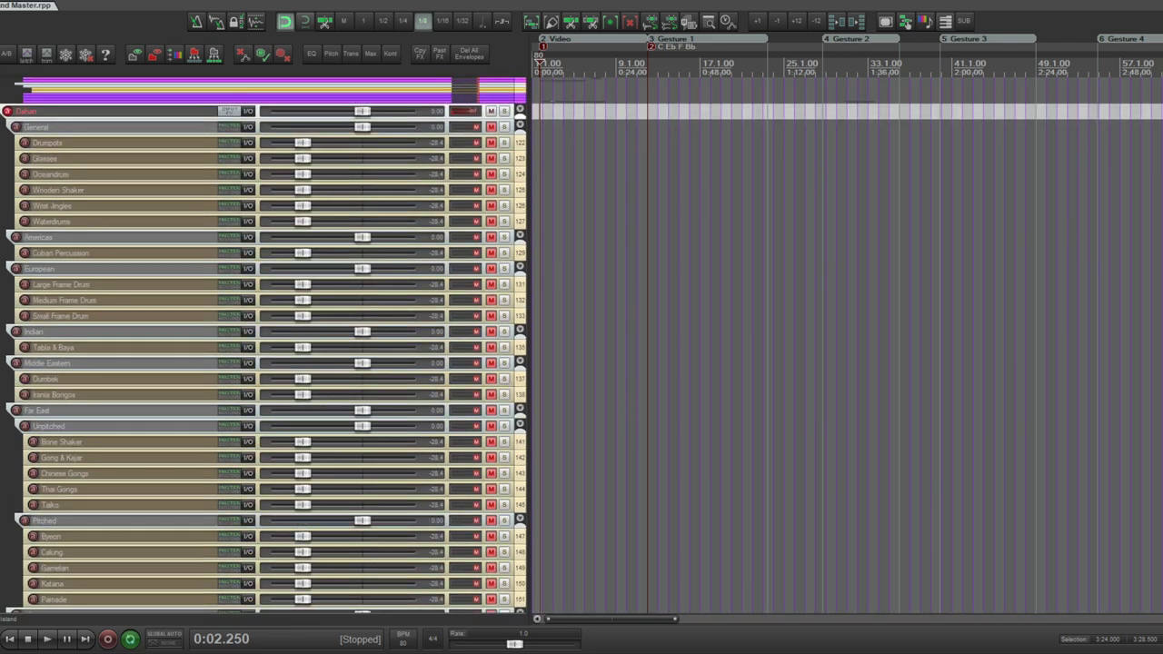
drag(491, 127, 491, 583)
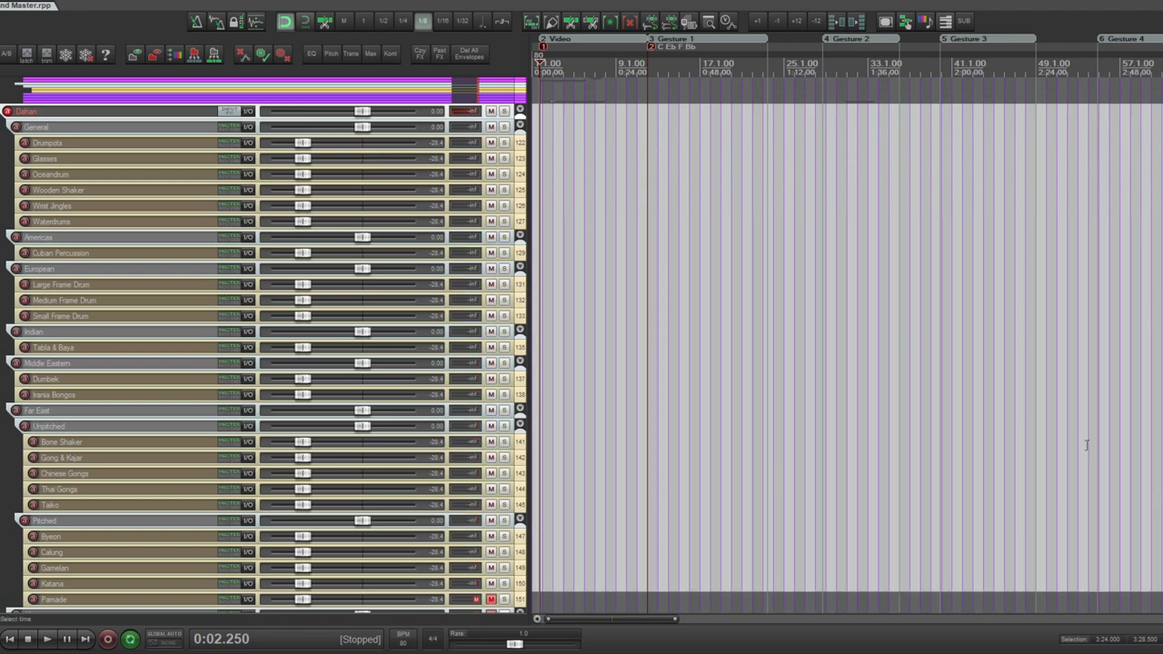
scroll(491, 527, down, 5)
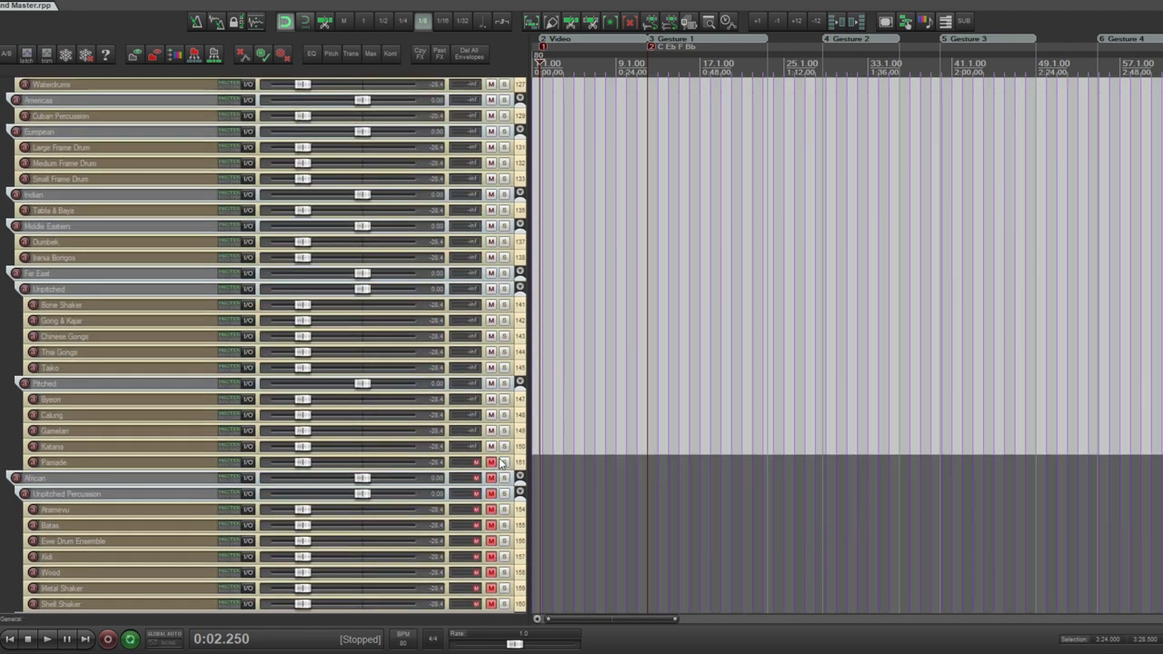
drag(502, 461, 491, 590)
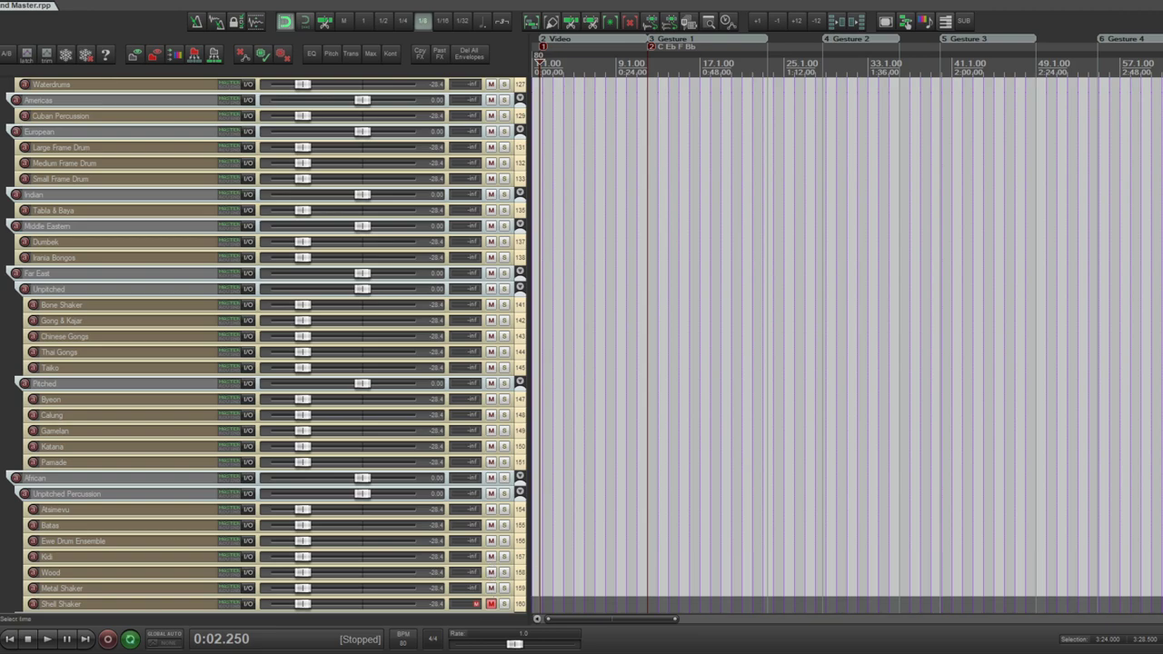
scroll(492, 590, down, 4)
scroll(492, 581, down, 1)
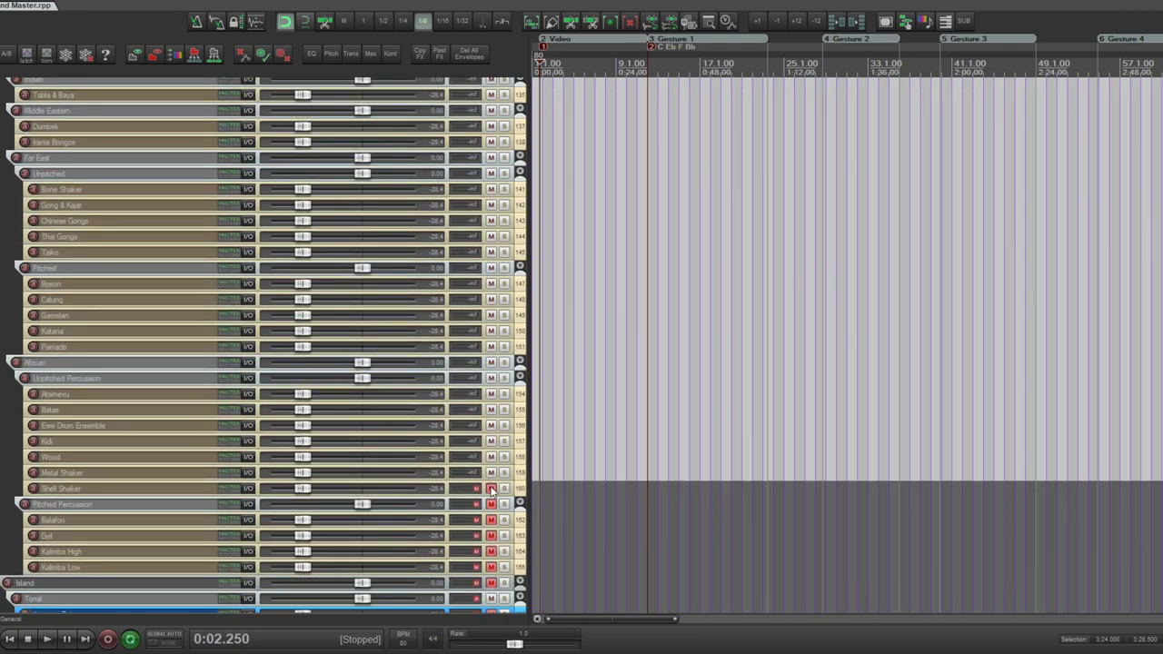
drag(492, 488, 499, 578)
scroll(957, 461, up, 9)
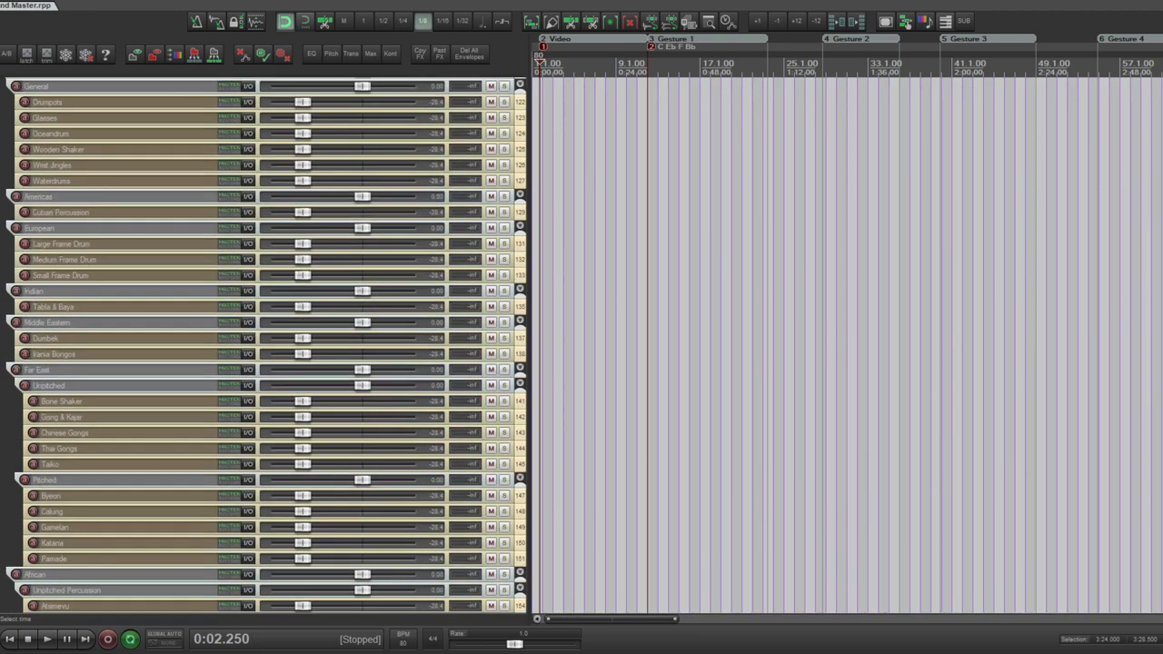
- Audition the percussion tracks in Dahan's General folder between Drumpots and Waterdrums, returning to Drumpots
scroll(518, 227, up, 2)
click(521, 206)
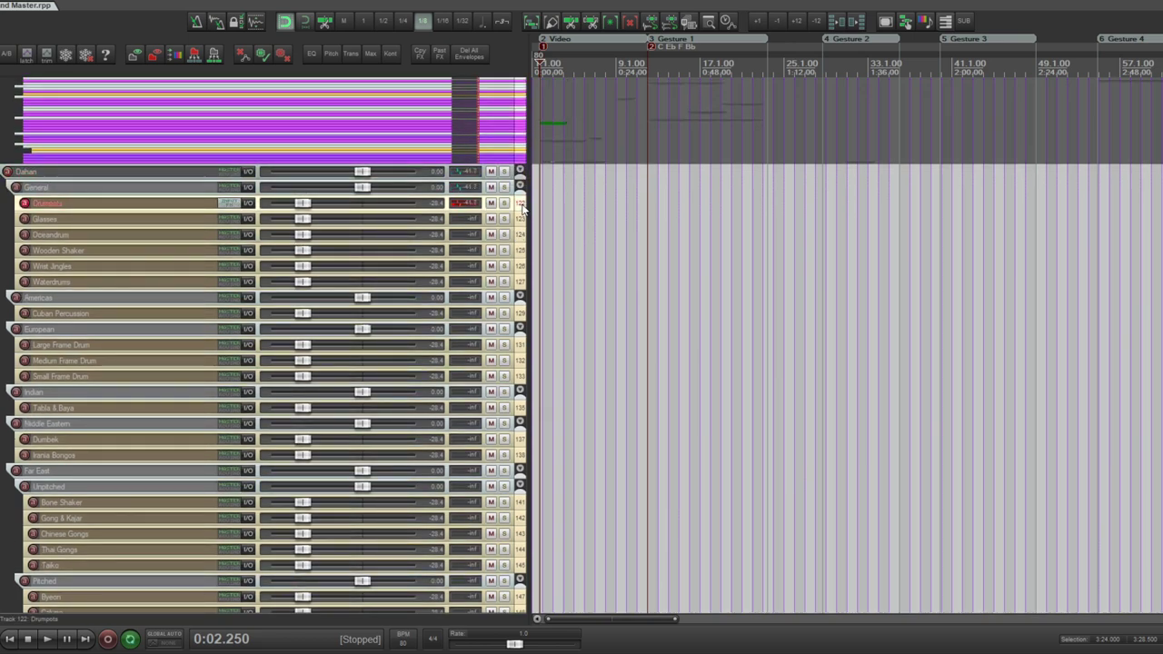
shift+click(523, 283)
click(522, 283)
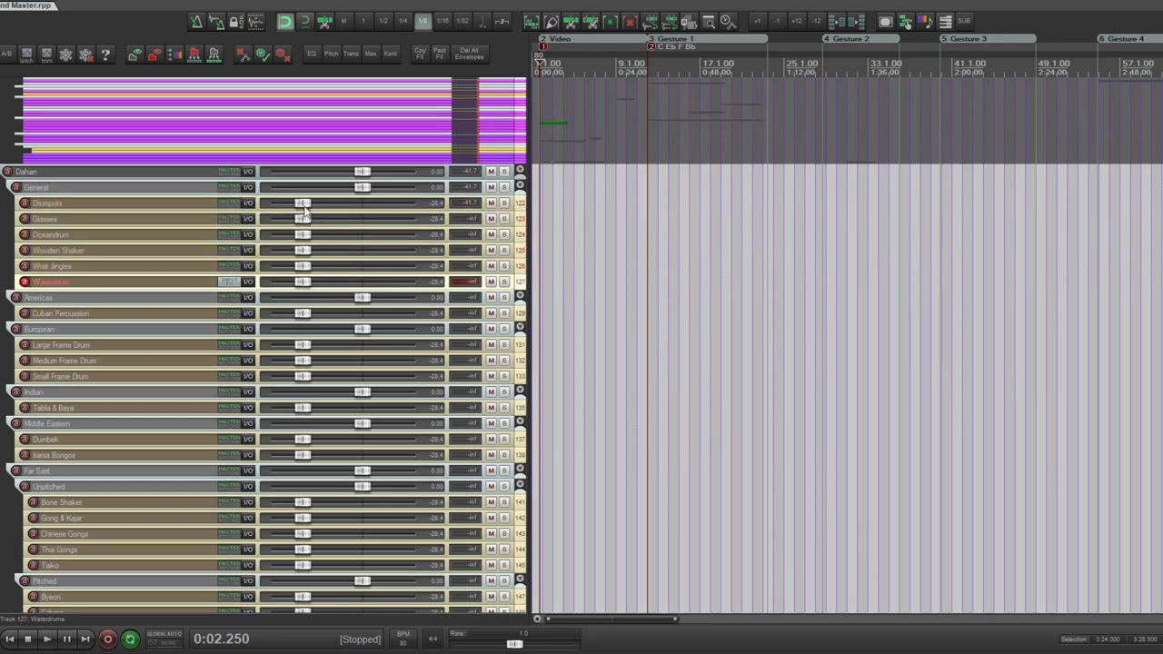
click(521, 205)
shift+click(520, 287)
click(521, 287)
shift+click(522, 260)
shift+click(523, 250)
shift+click(522, 234)
shift+click(523, 218)
click(522, 203)
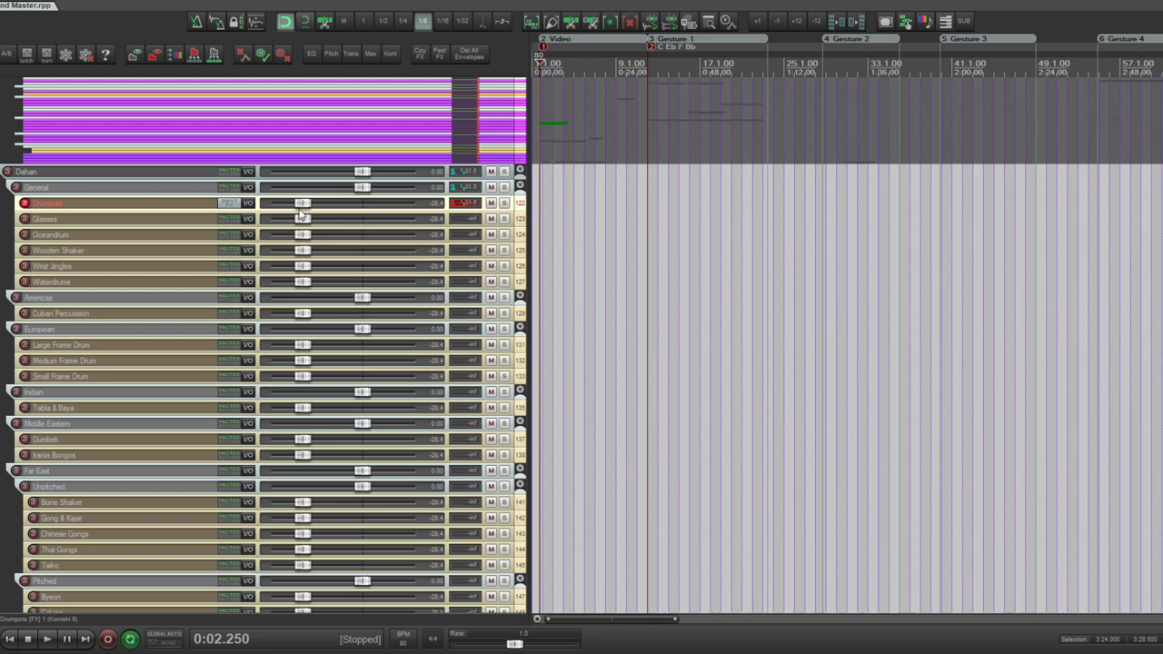
- Delete the Drumpots track from the General folder, then audition Glasses and delete it too
click(520, 214)
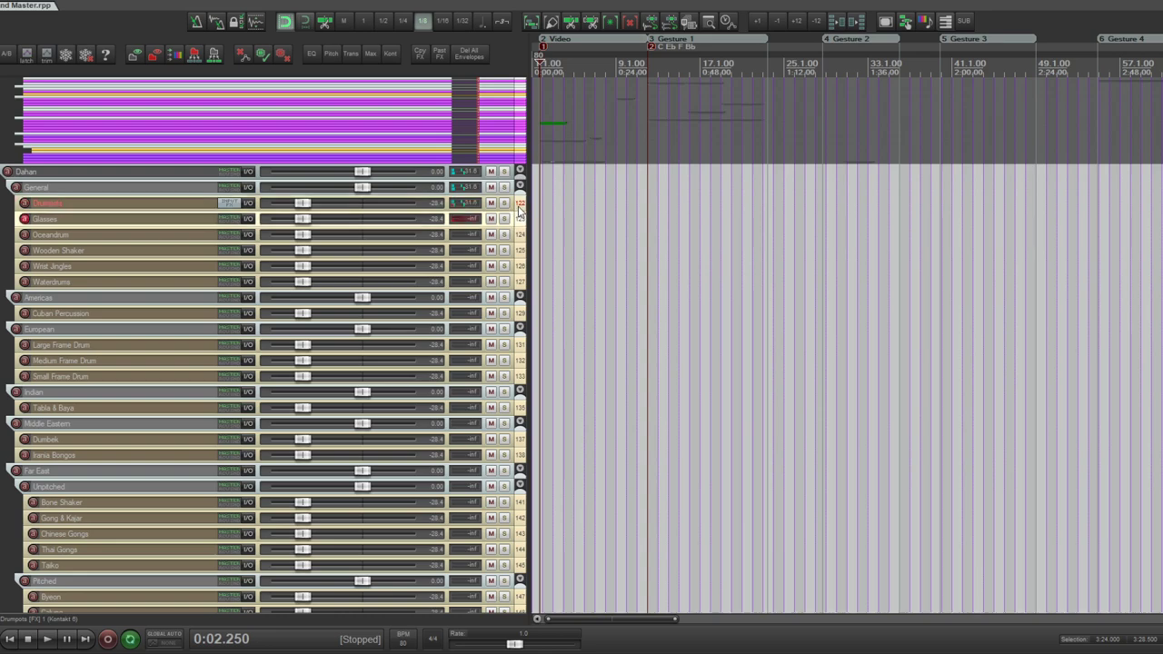
key(Delete)
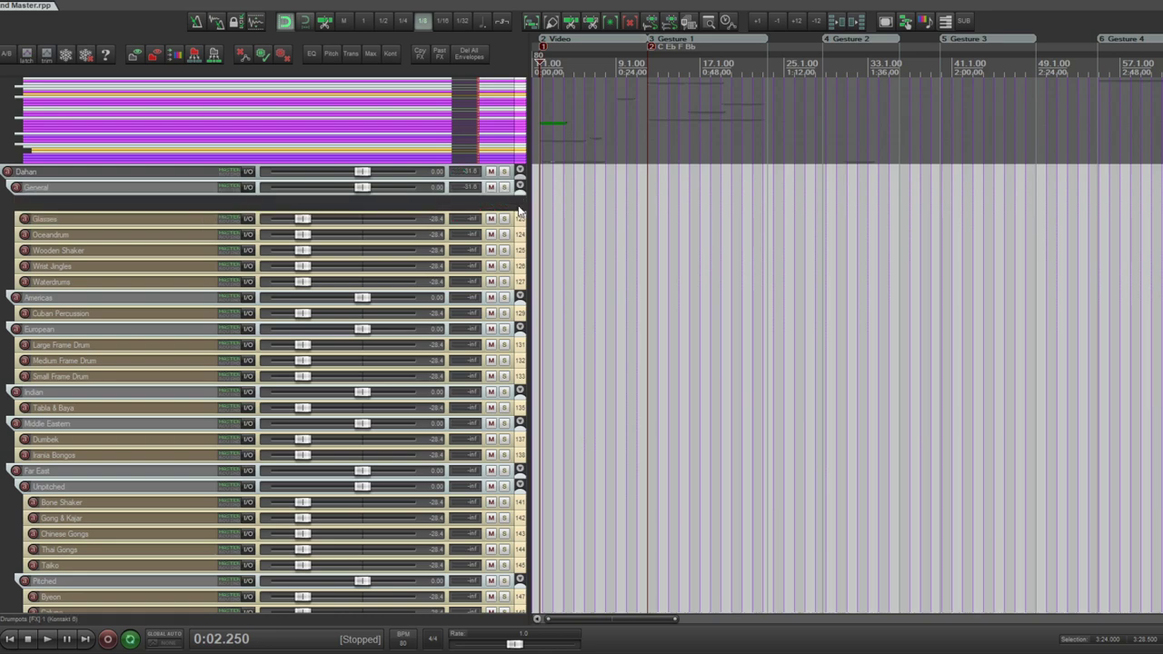
key(Delete)
click(519, 209)
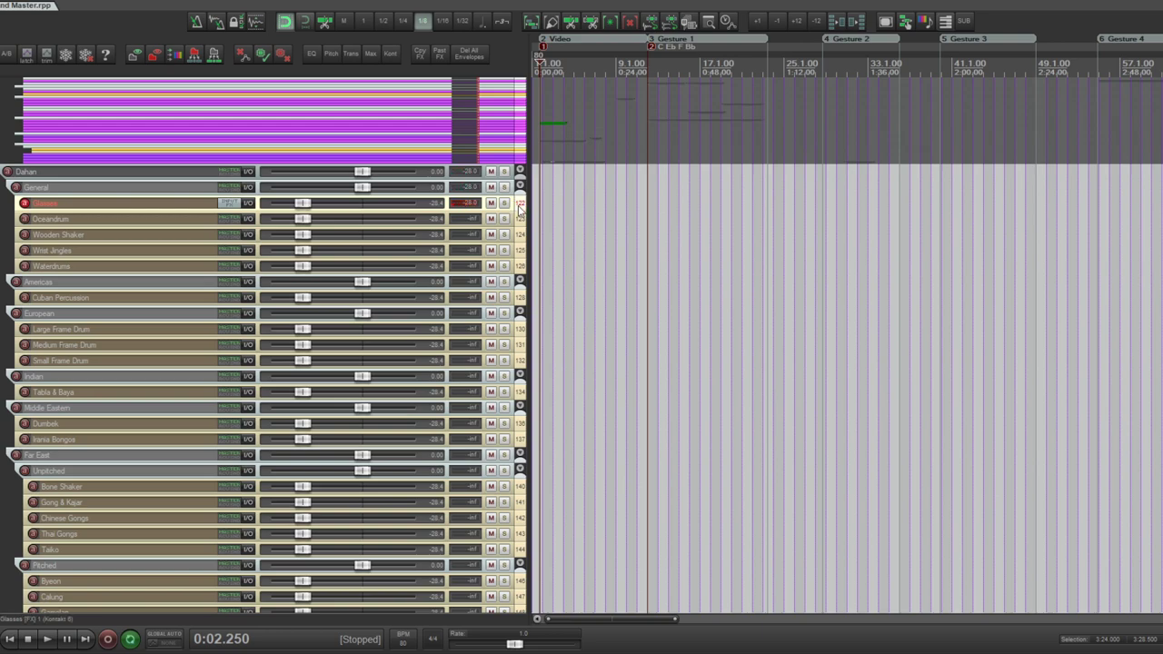
key(Delete)
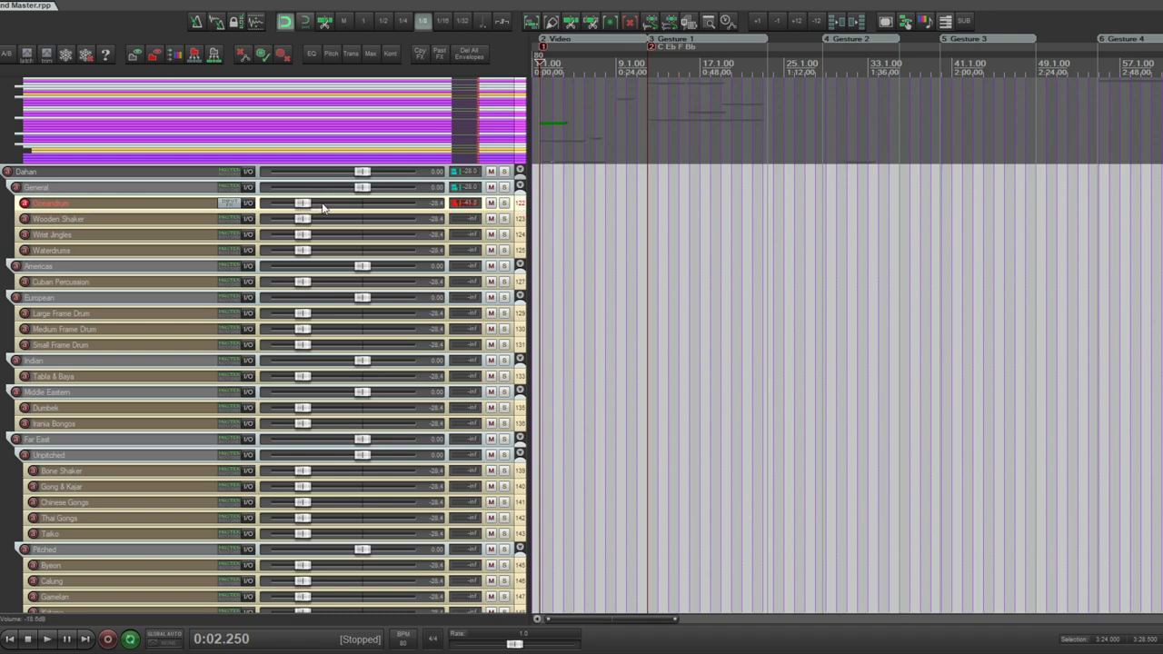
- Set Oceandrum's volume to -18.6 dB and move the track into the Support folder, directly above Invaders
scroll(323, 208, up, 5)
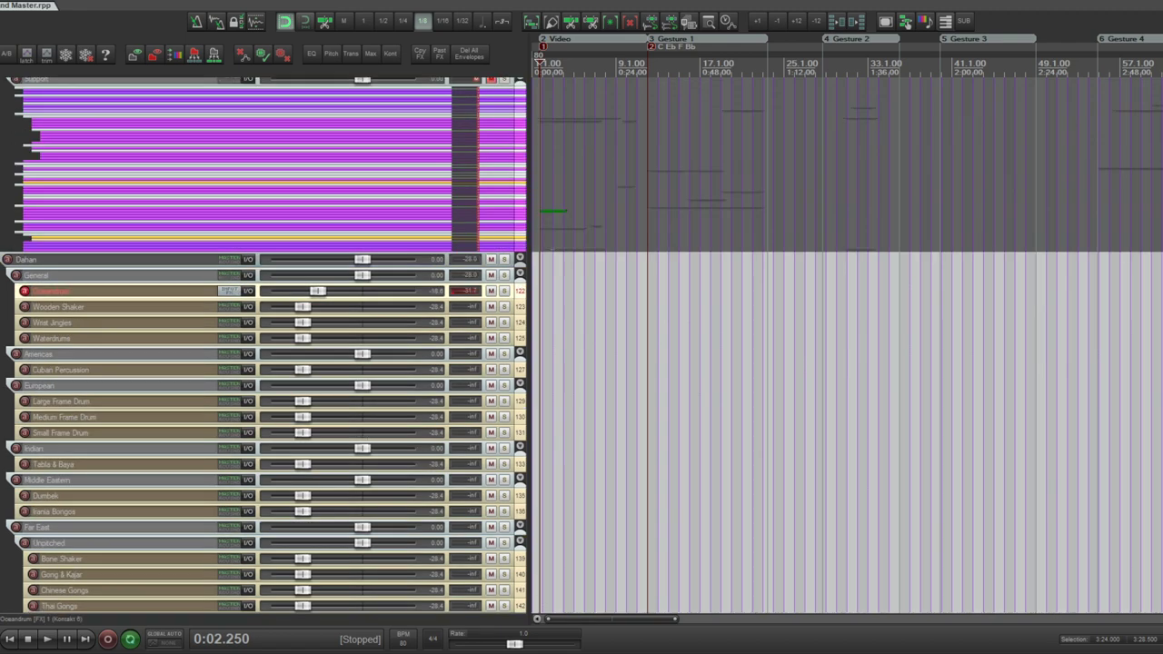
scroll(1016, 320, up, 1)
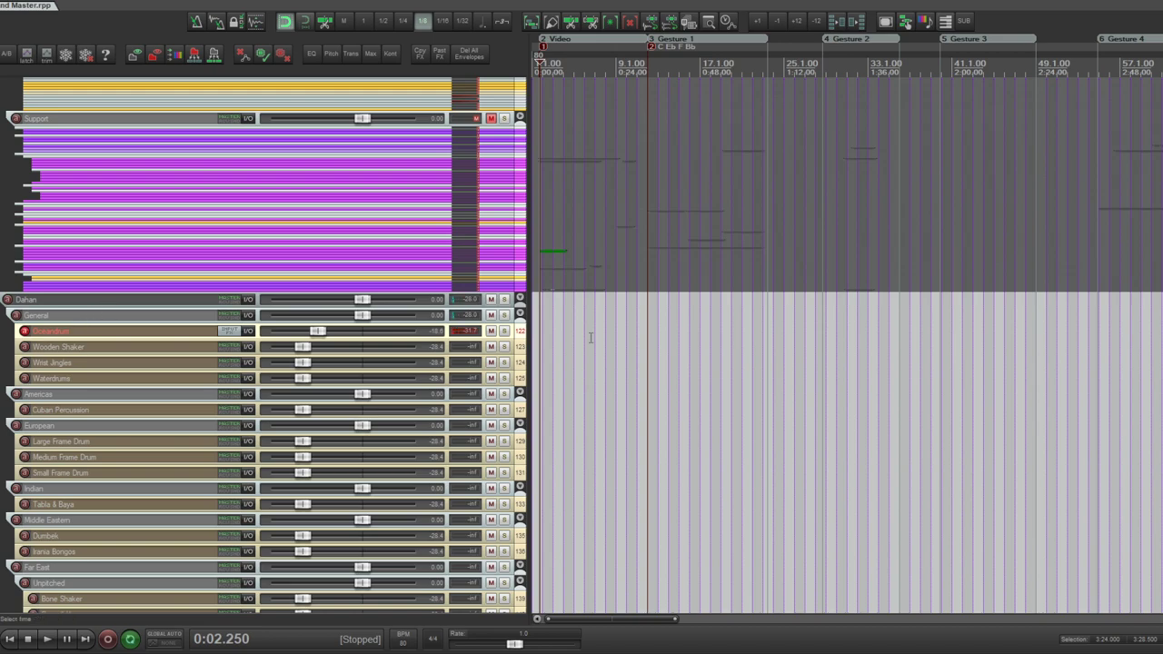
click(520, 119)
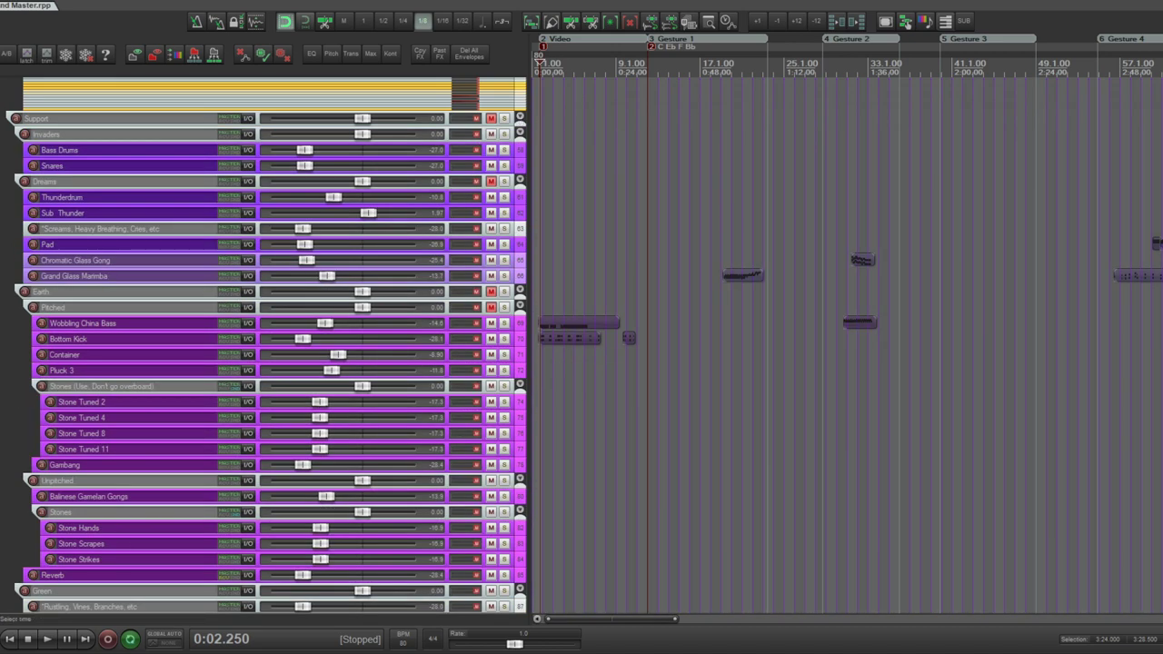
scroll(520, 119, down, 1)
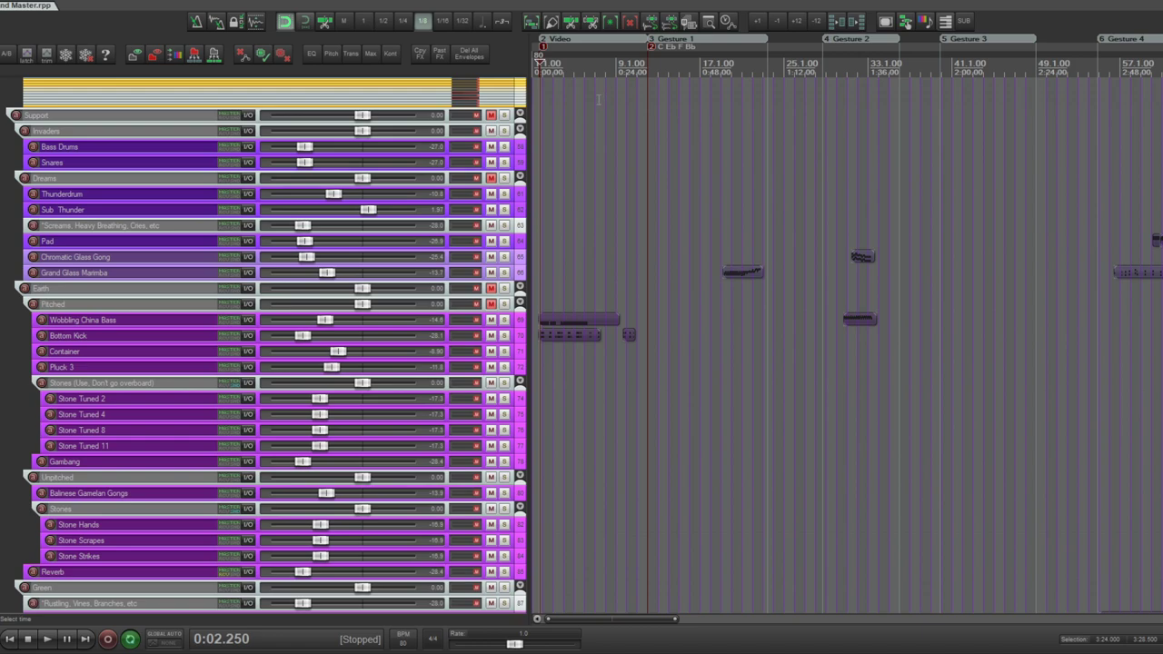
click(520, 115)
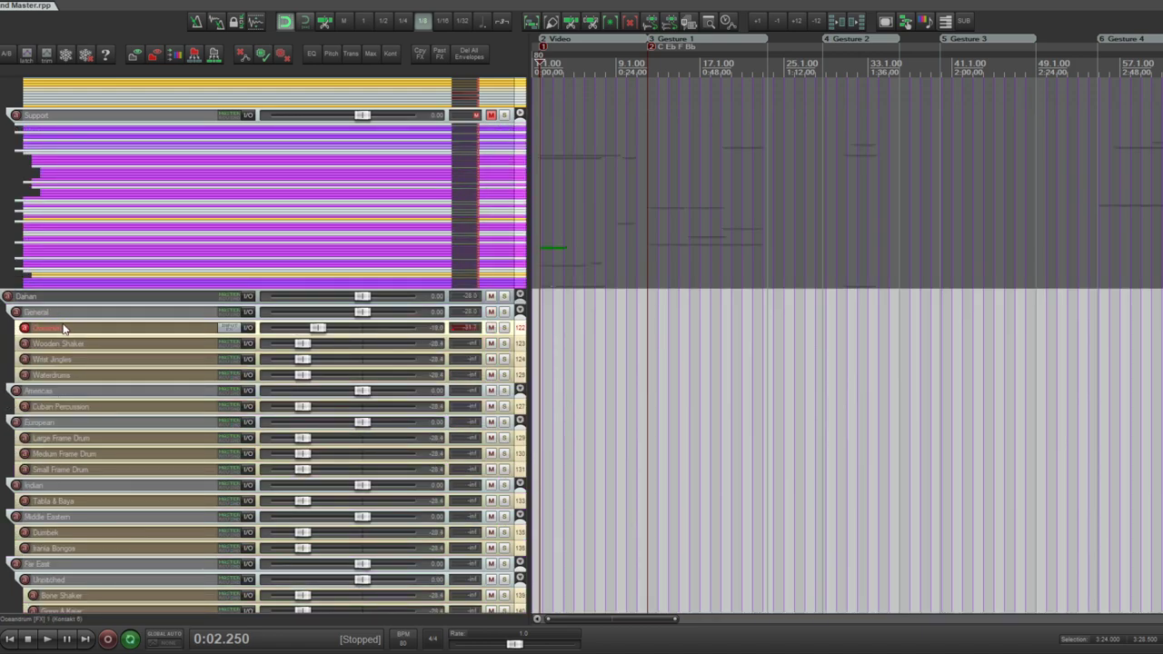
drag(38, 123, 39, 179)
click(519, 115)
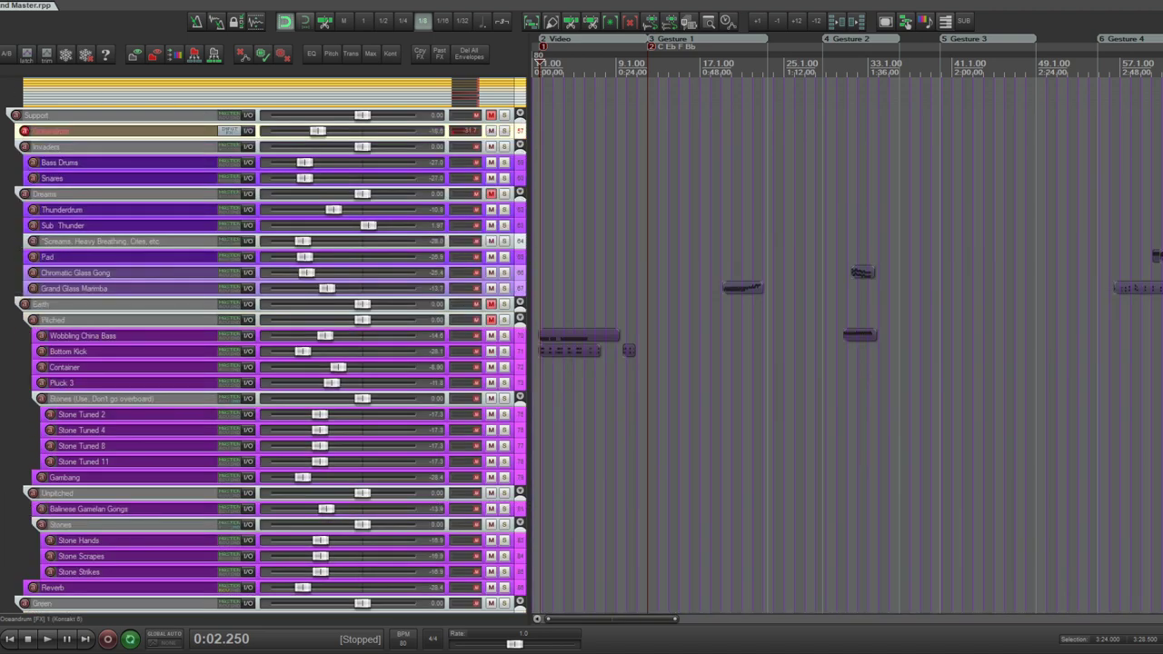
click(520, 115)
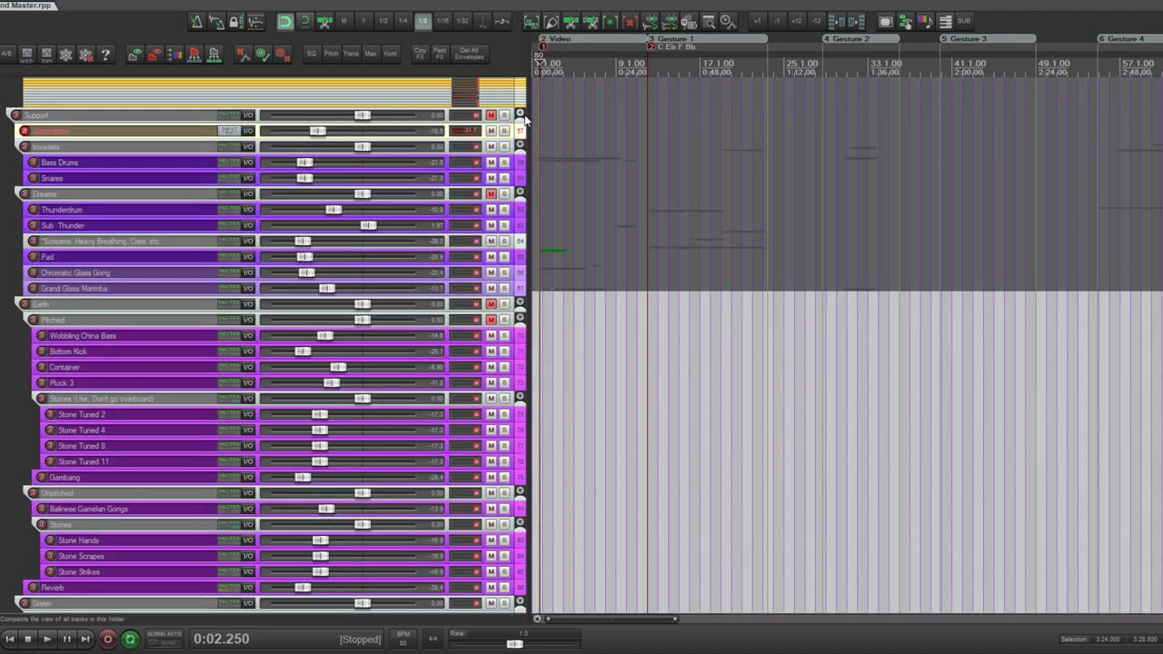
- Audition Wooden Shaker and Wrist Jingles, setting their volumes to -15.2 dB and -18.6 dB
click(514, 333)
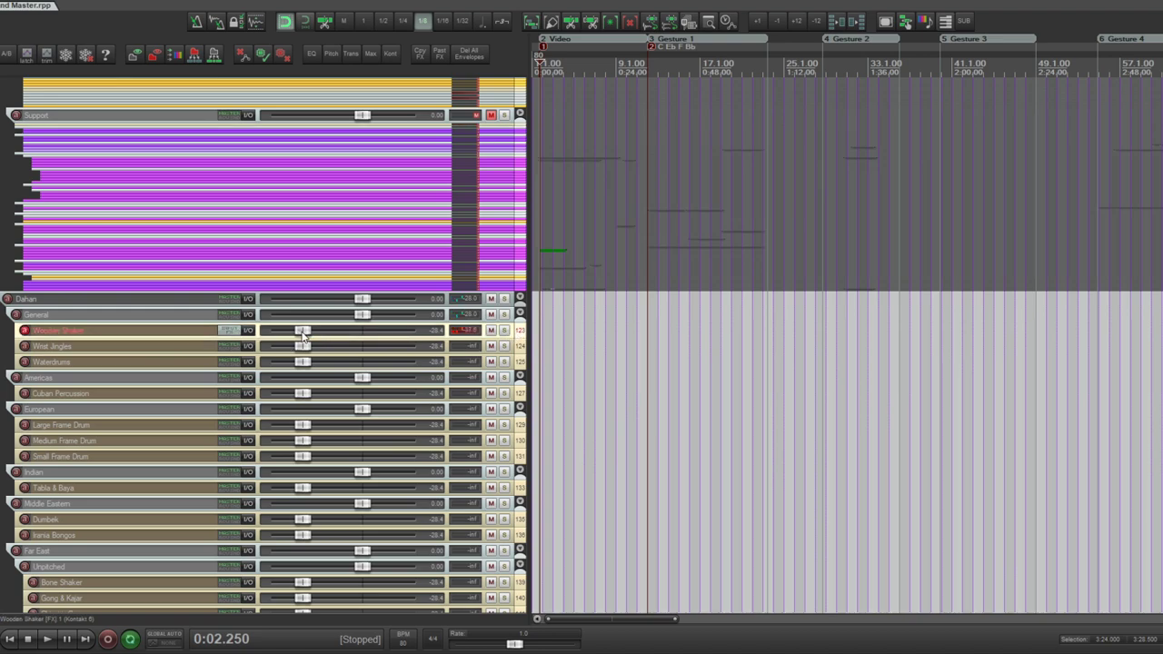
drag(304, 335, 328, 336)
click(518, 350)
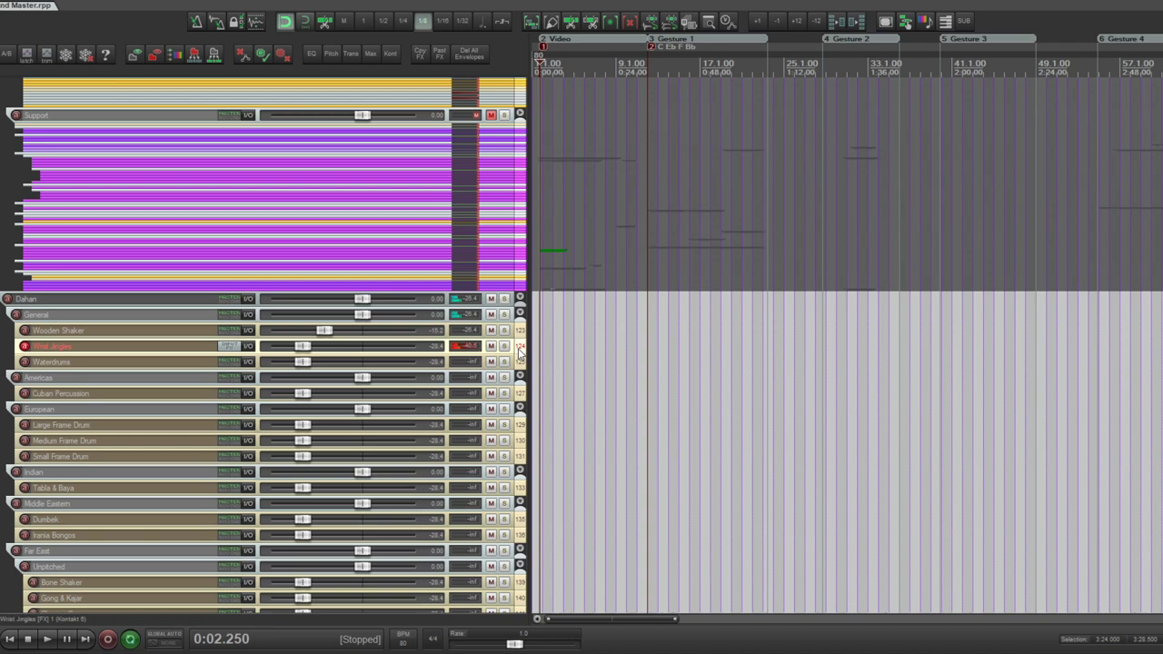
drag(307, 348, 320, 349)
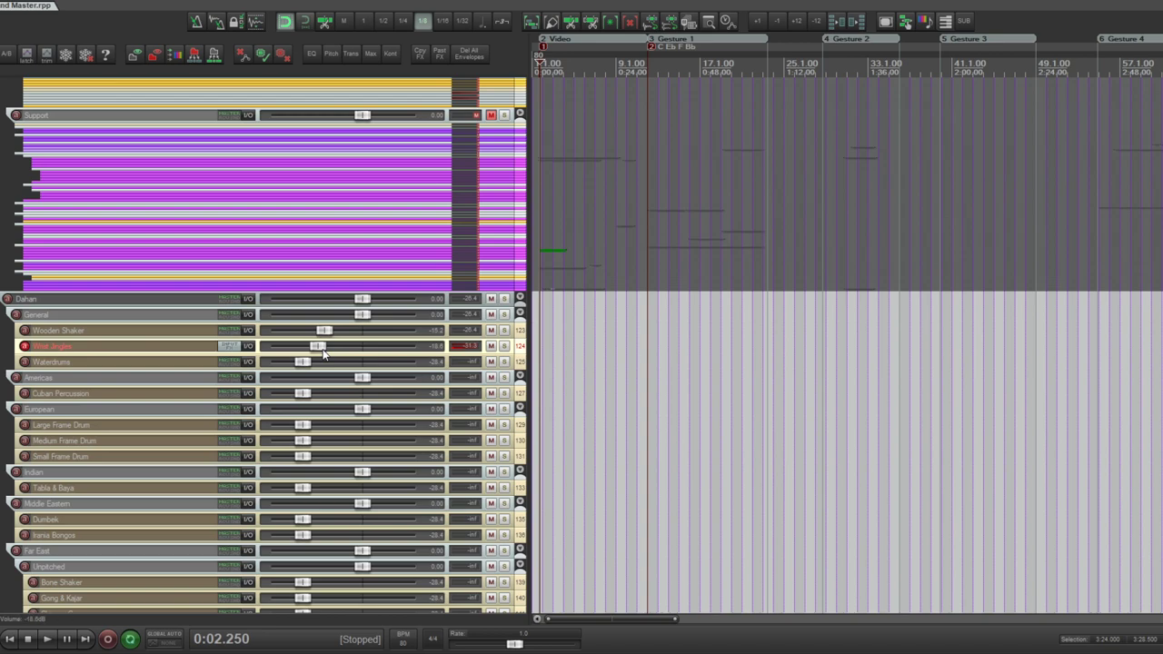
- Set the Waterdrums volume to -17.8 dB, audition the track and rename it "Waterdrums (MAYBE)"
drag(302, 362, 318, 361)
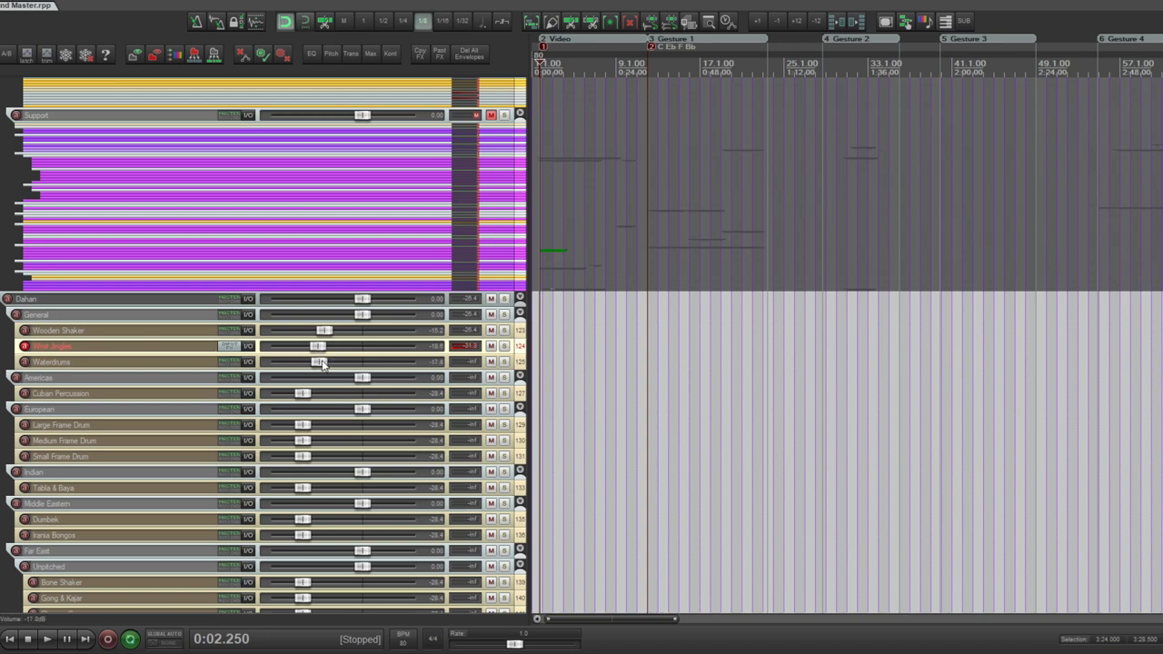
click(519, 365)
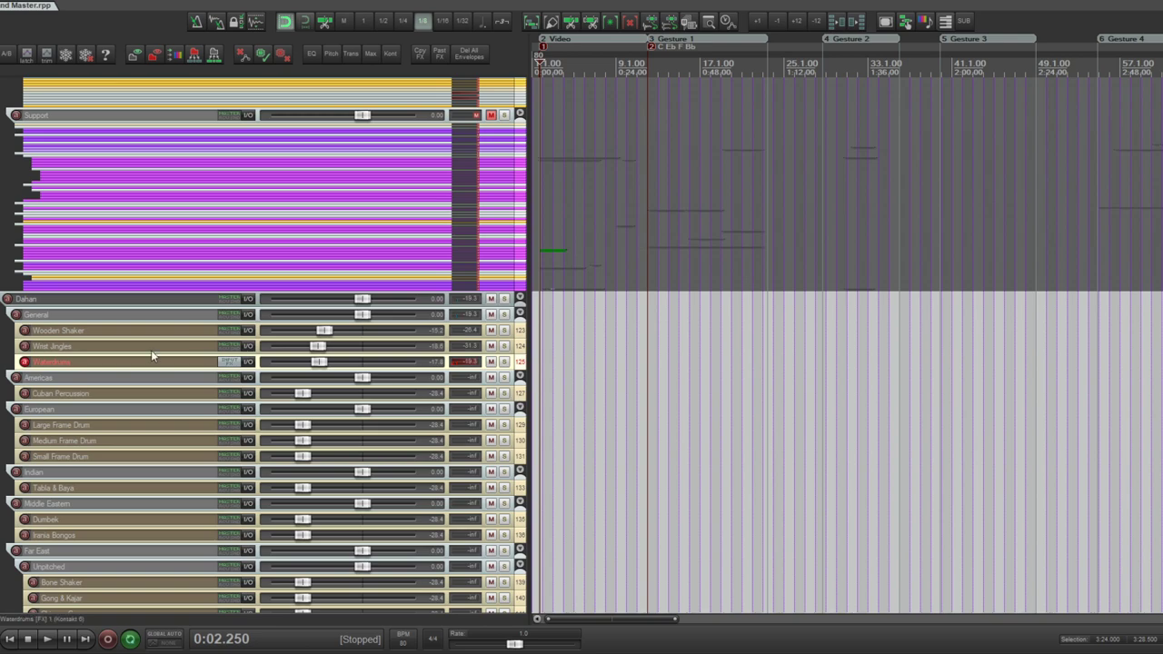
double_click(76, 360)
click(86, 362)
text((MAYBE))
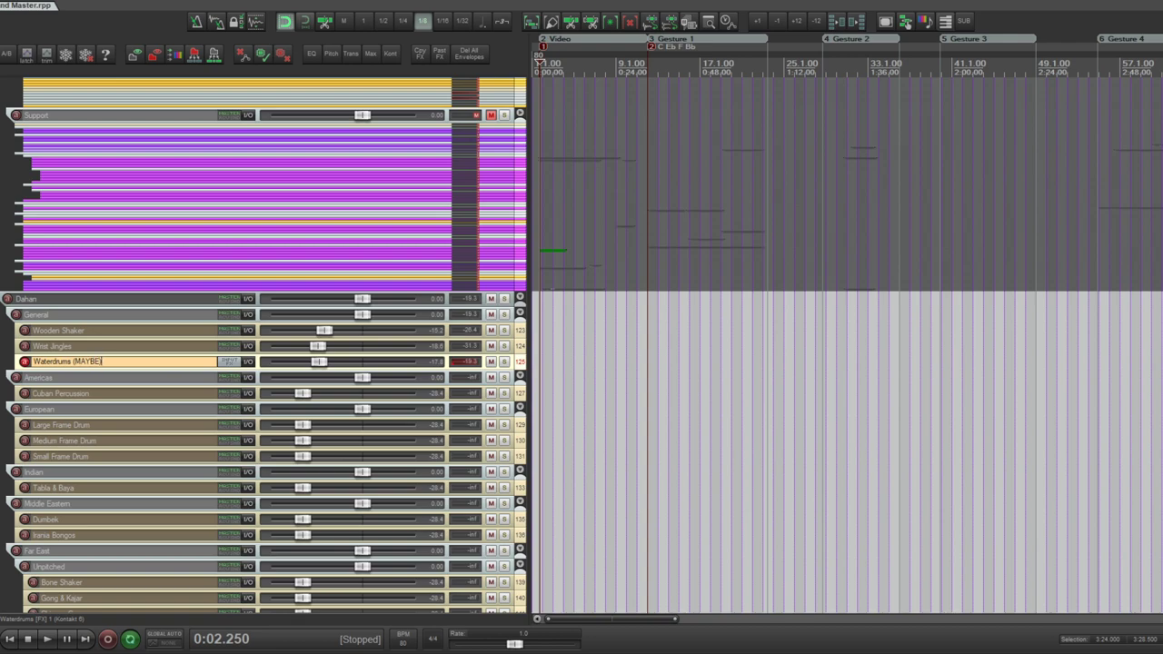
key(Return)
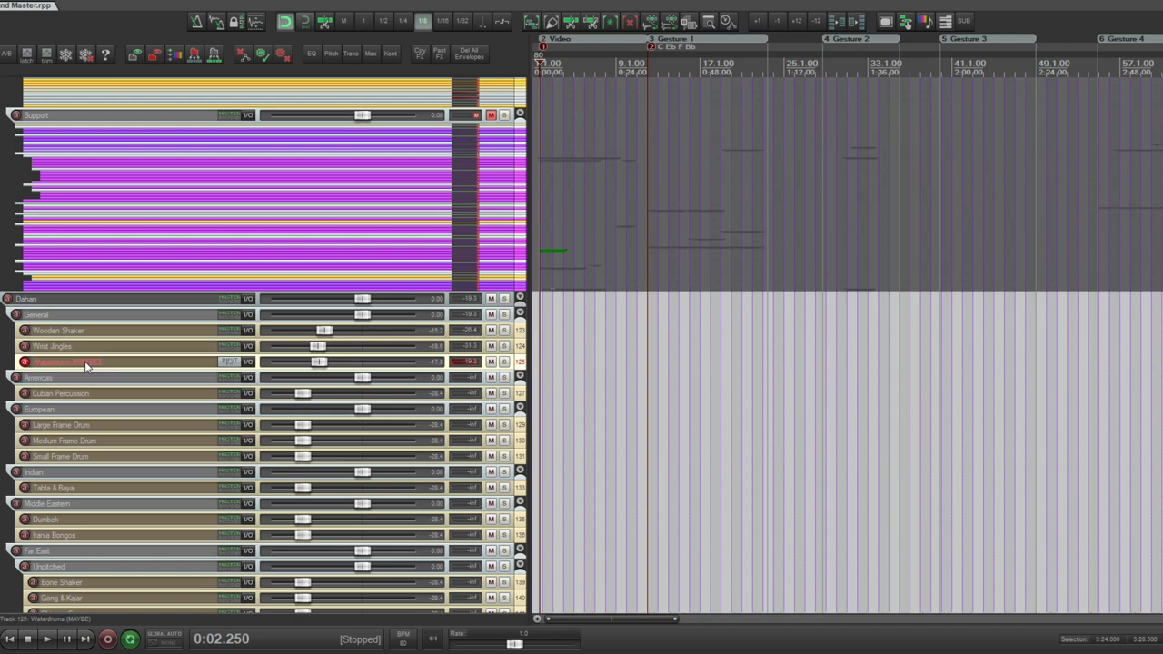
- Audition Cuban Percussion and Large Frame Drum; set Cuban Percussion to -22.0 dB and the Large, Medium and Small Frame Drums to -16.8, -19.3 and -17.1 dB
click(522, 392)
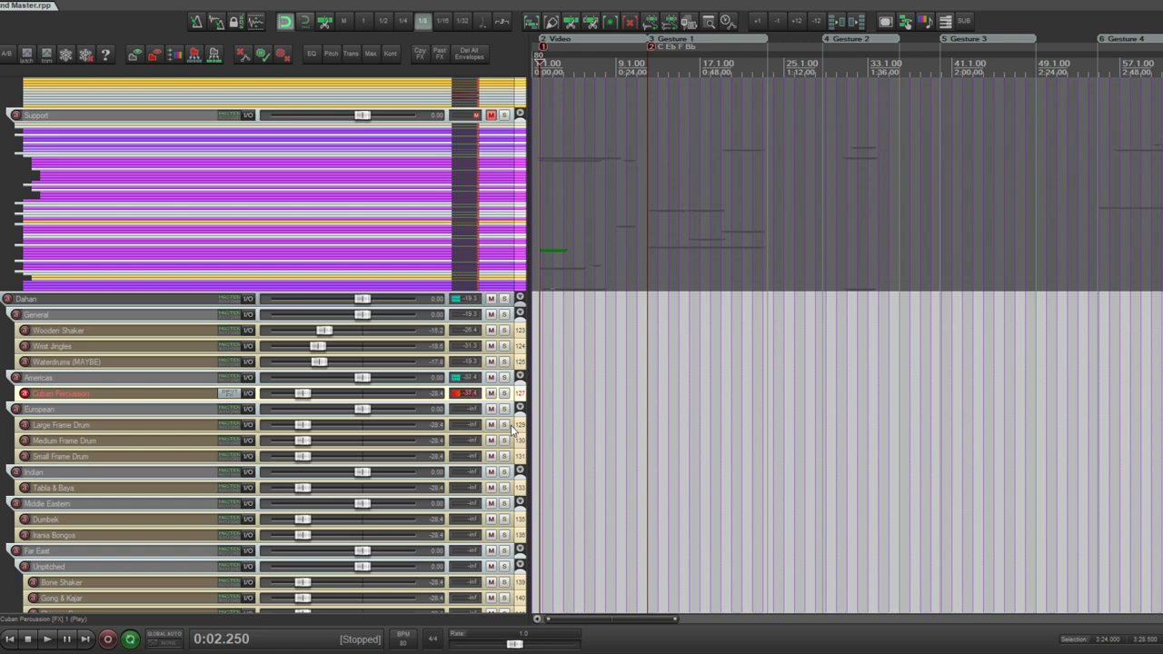
drag(309, 396, 316, 402)
click(519, 427)
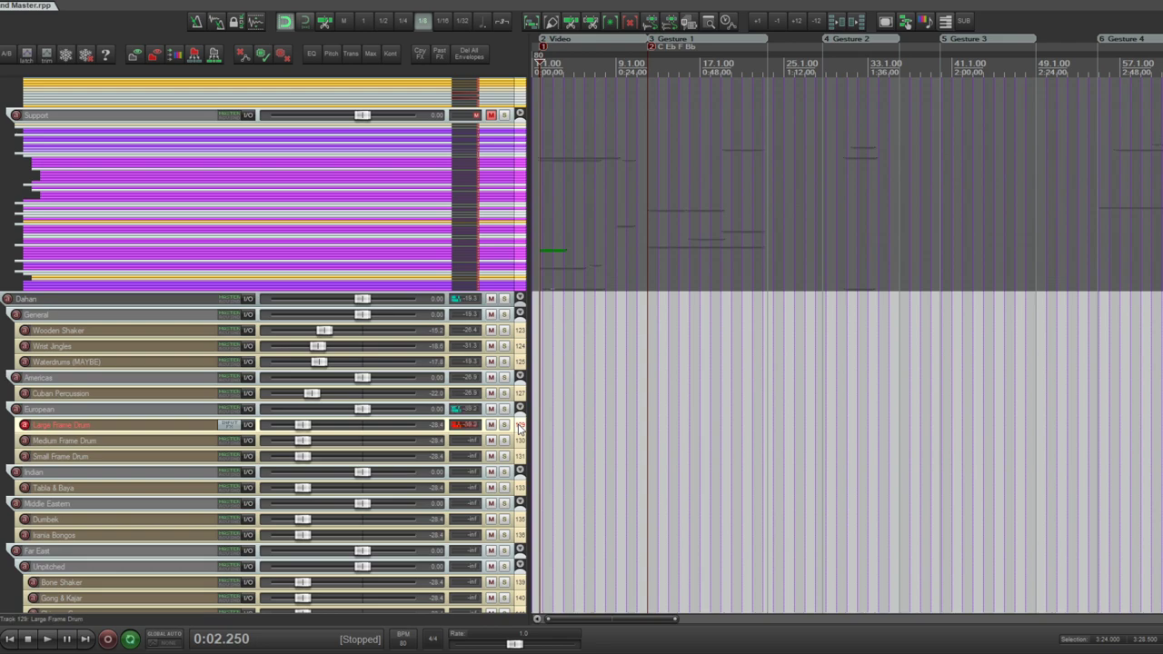
drag(302, 424, 319, 463)
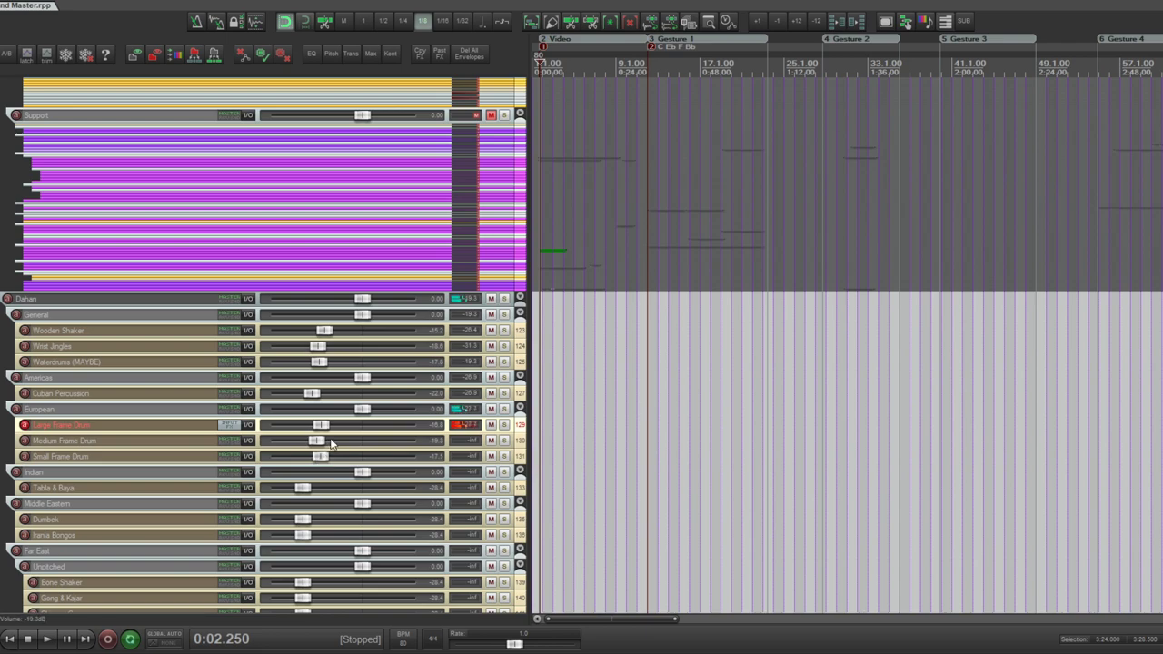
- Select Medium Frame Drum in the European folder and audition its sound
key(Down)
key(Down)
key(Down)
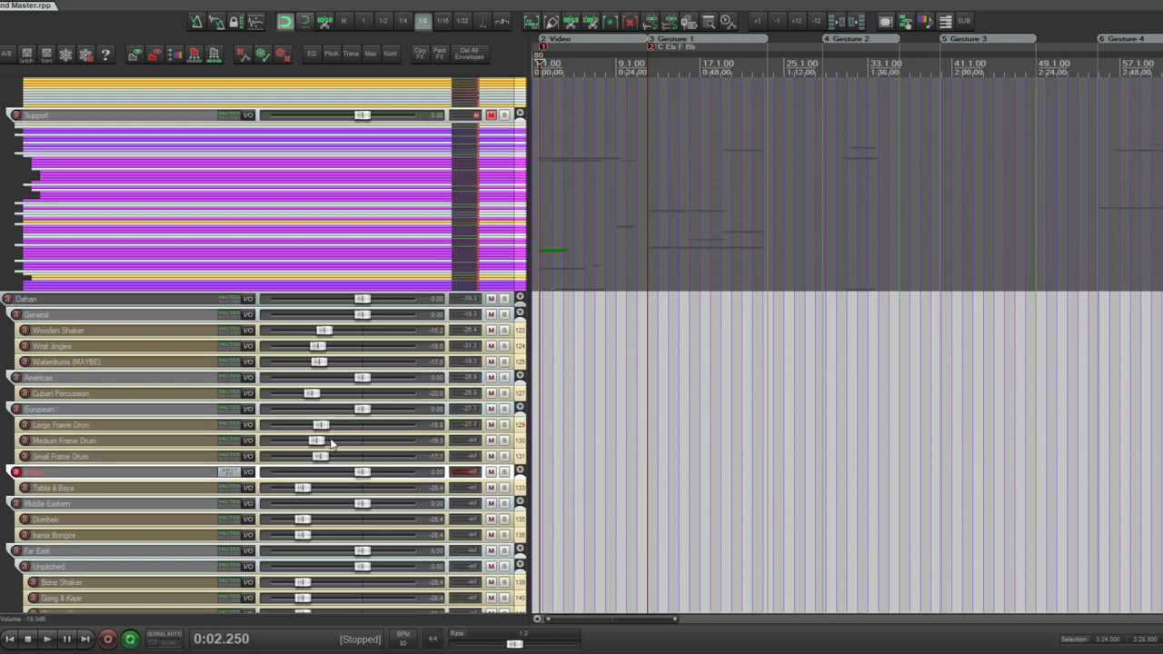
key(Up)
key(Up)
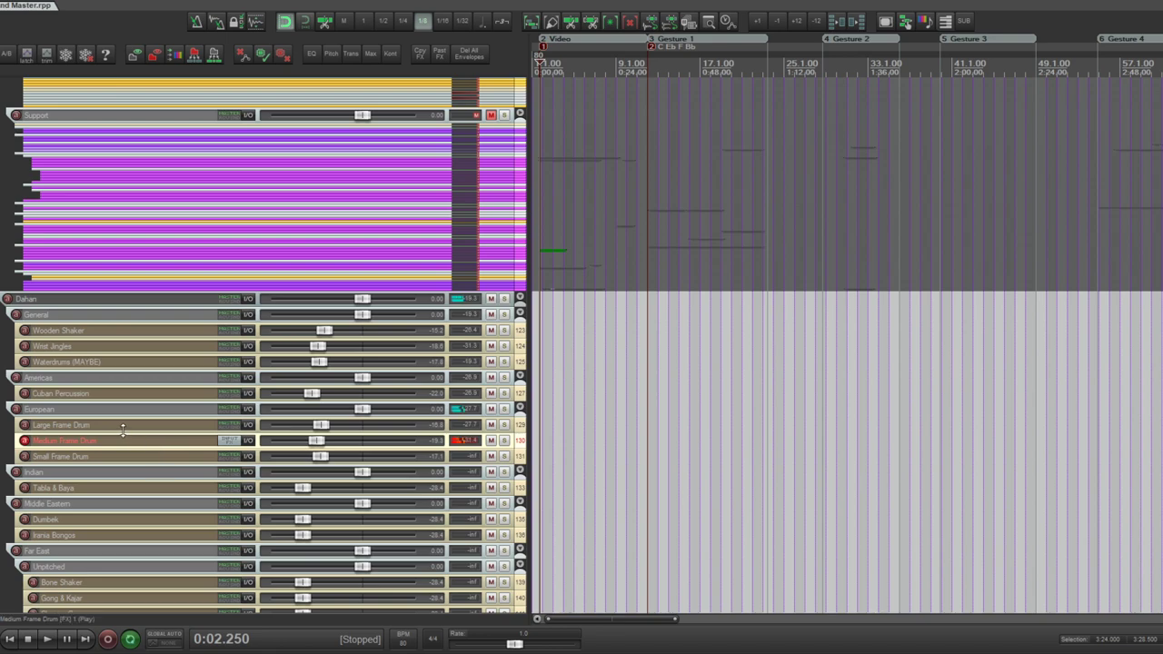
- Audition Small Frame Drum and rename the European folder "European (All Maybe)"
click(522, 458)
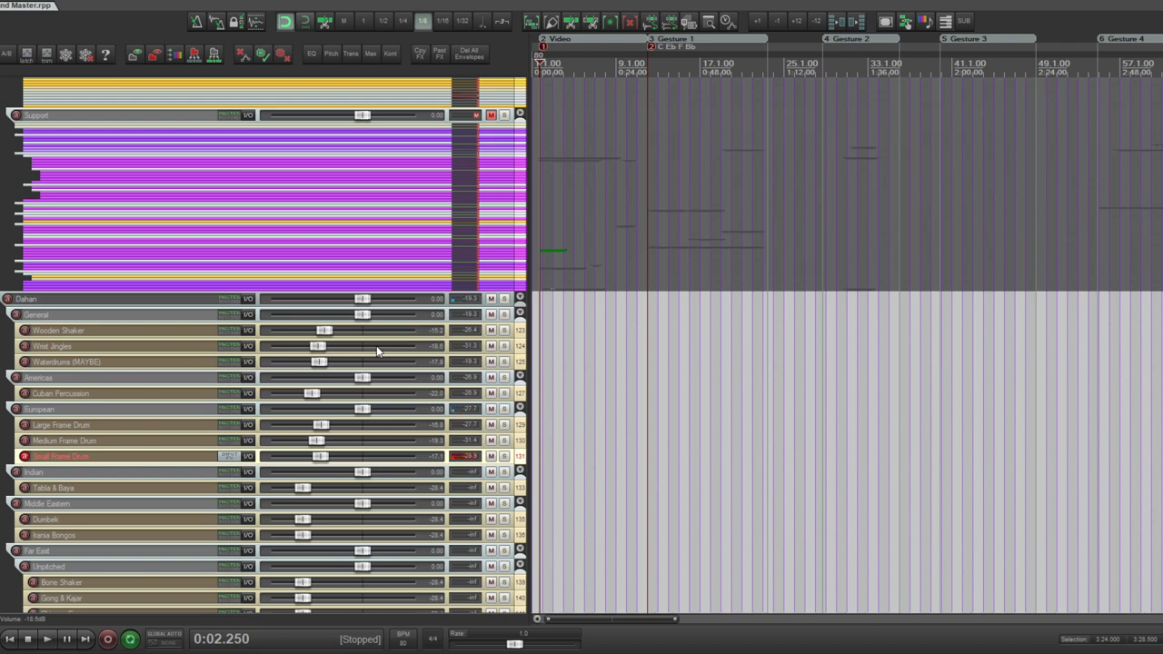
double_click(93, 409)
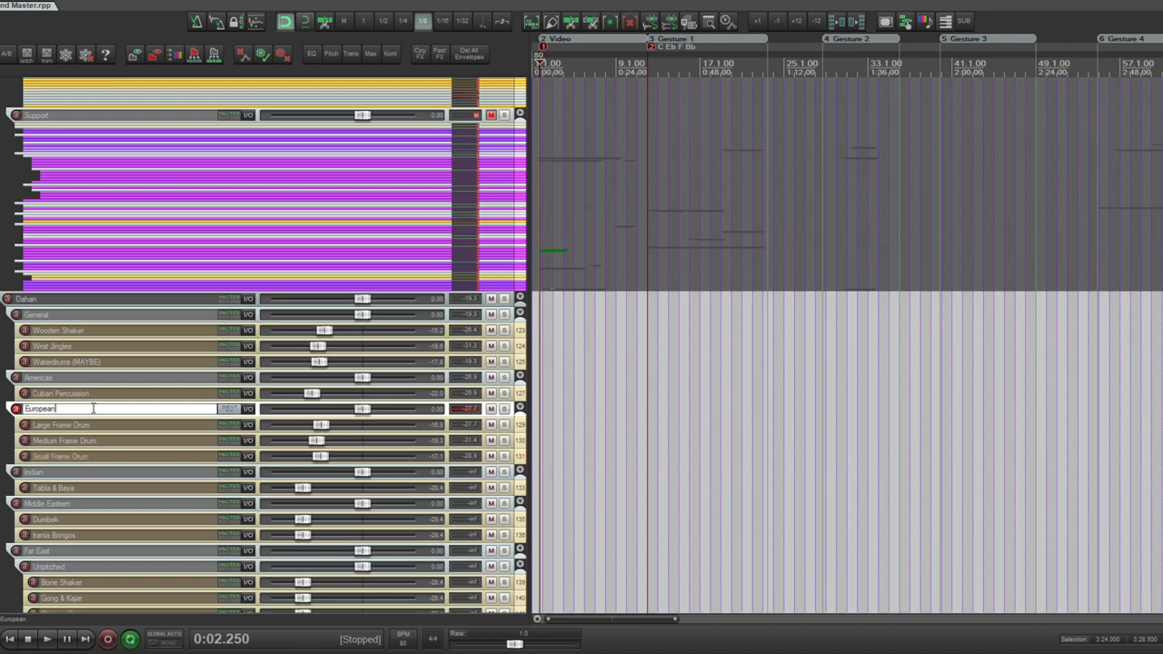
text((All Maybe))
key(Return)
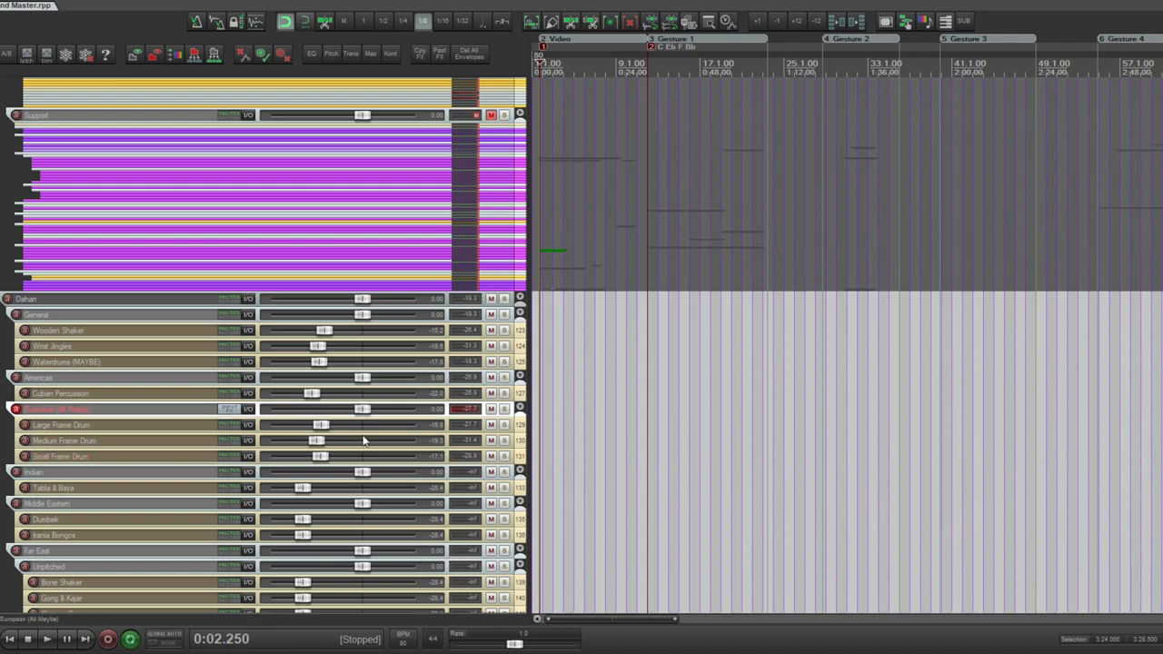
- Audition Tabla & Baya with its volume raised to -14.8 dB, and delete the Indian folder containing it
click(518, 492)
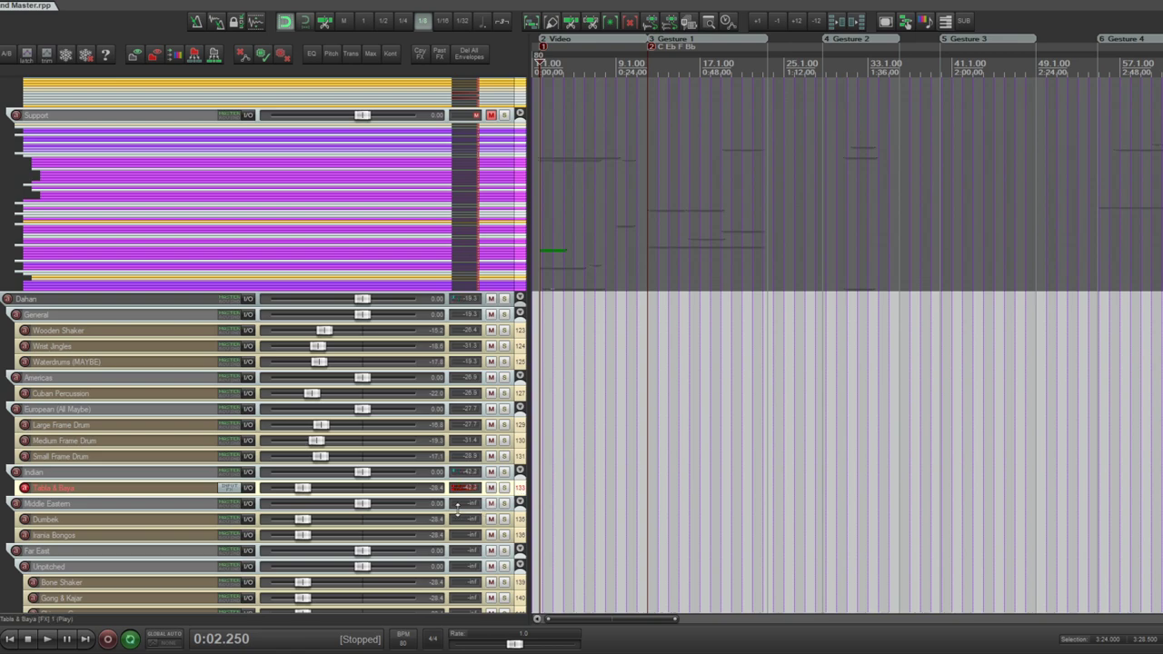
drag(303, 487, 326, 490)
key(Up)
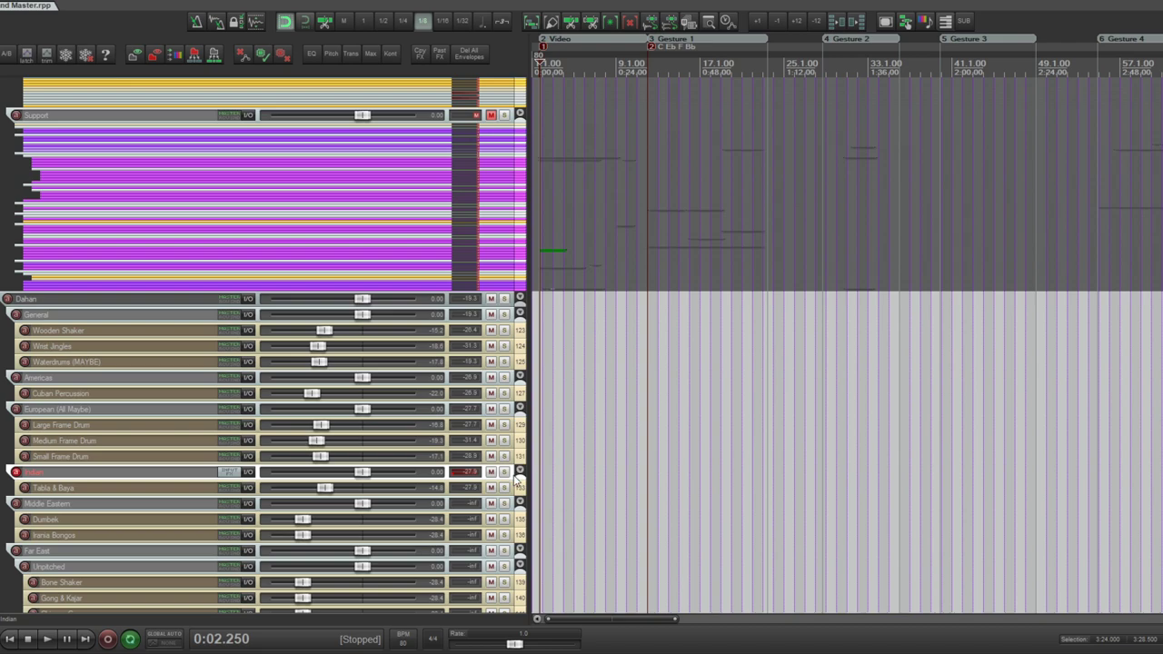
key(Delete)
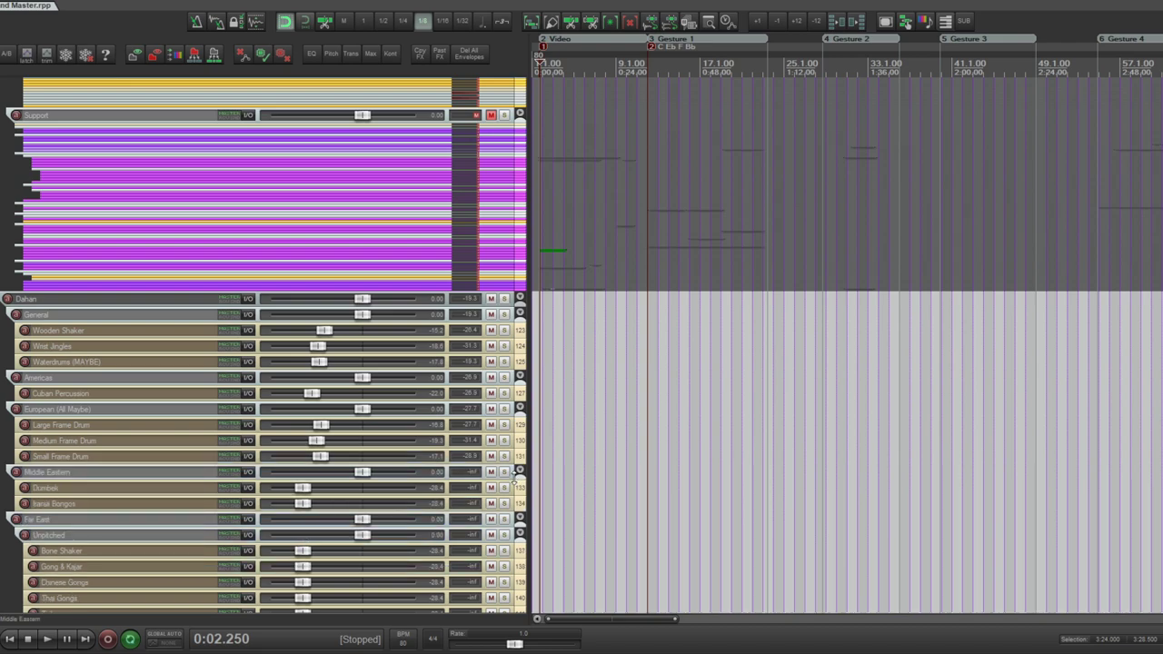
- Audition Dumbek in the Middle Eastern folder at a raised volume and delete the track
click(516, 492)
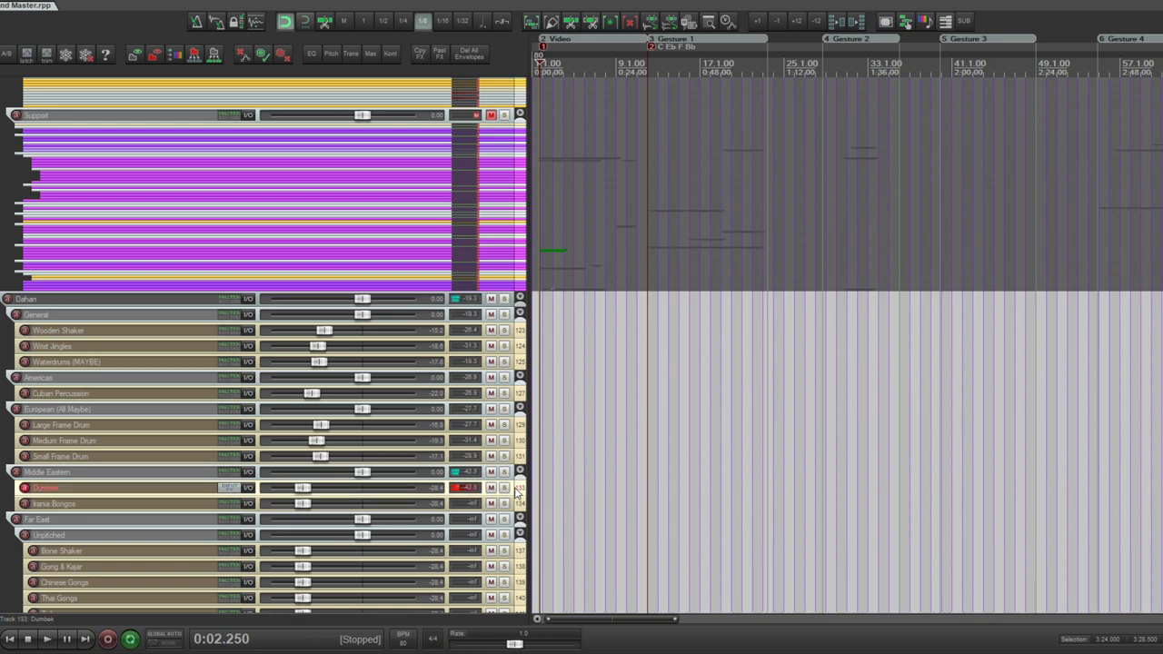
drag(306, 490, 329, 494)
key(Delete)
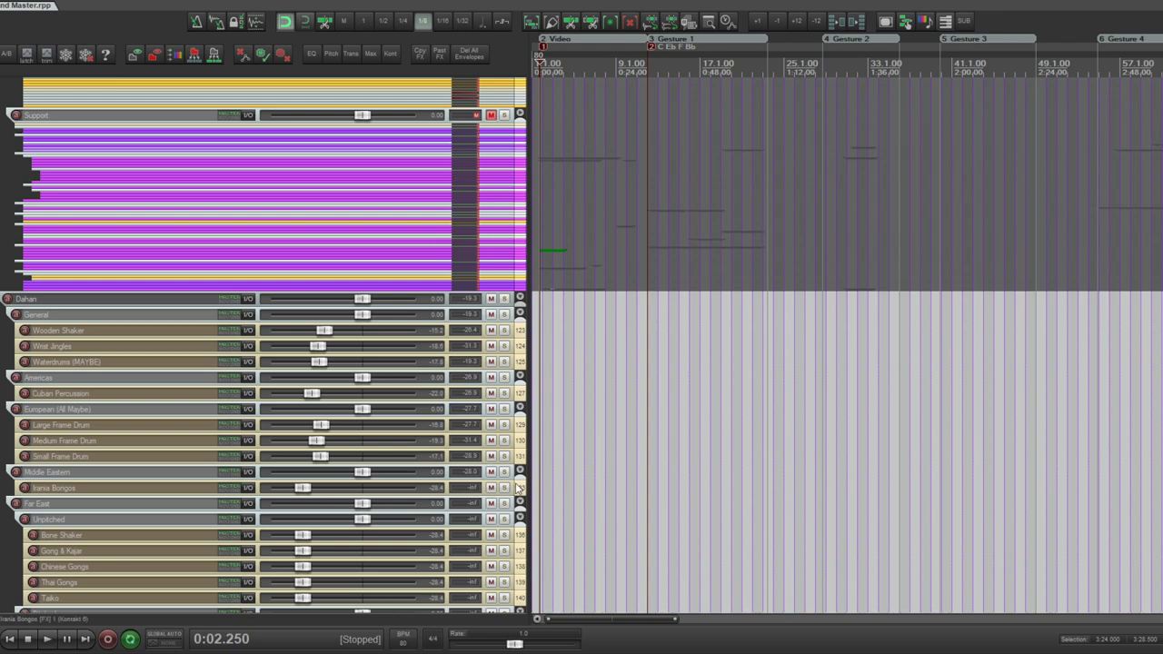
- Audition Irania Bongos and Bone Shaker, setting their volumes to -17.5 dB and -21.7 dB
click(518, 488)
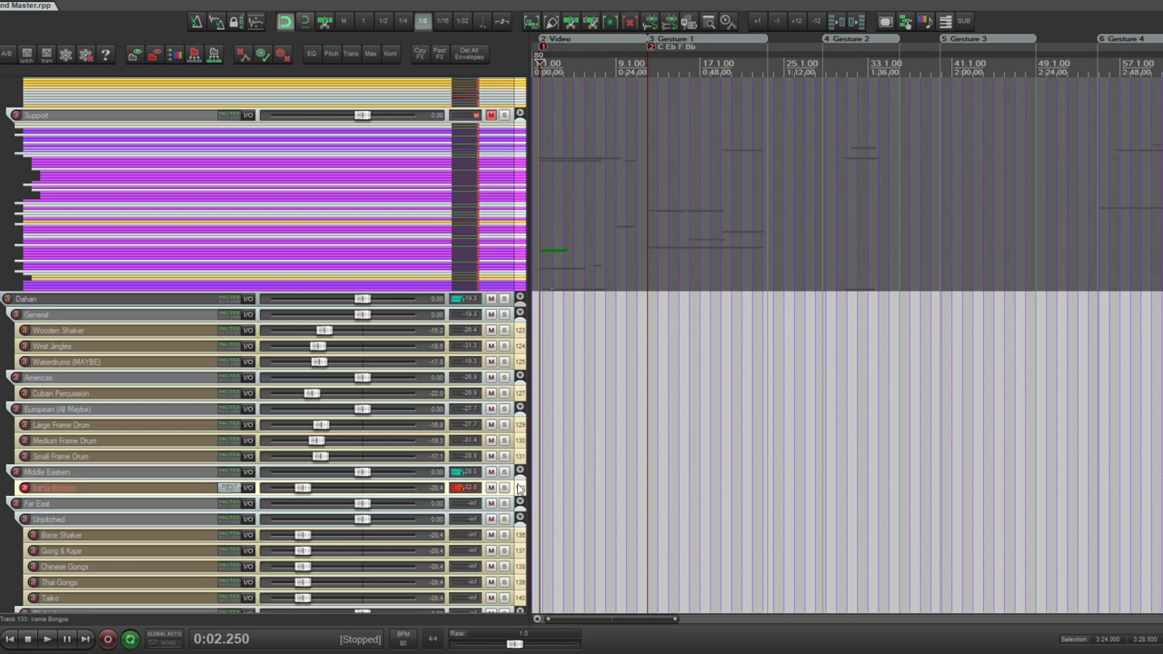
scroll(325, 495, up, 3)
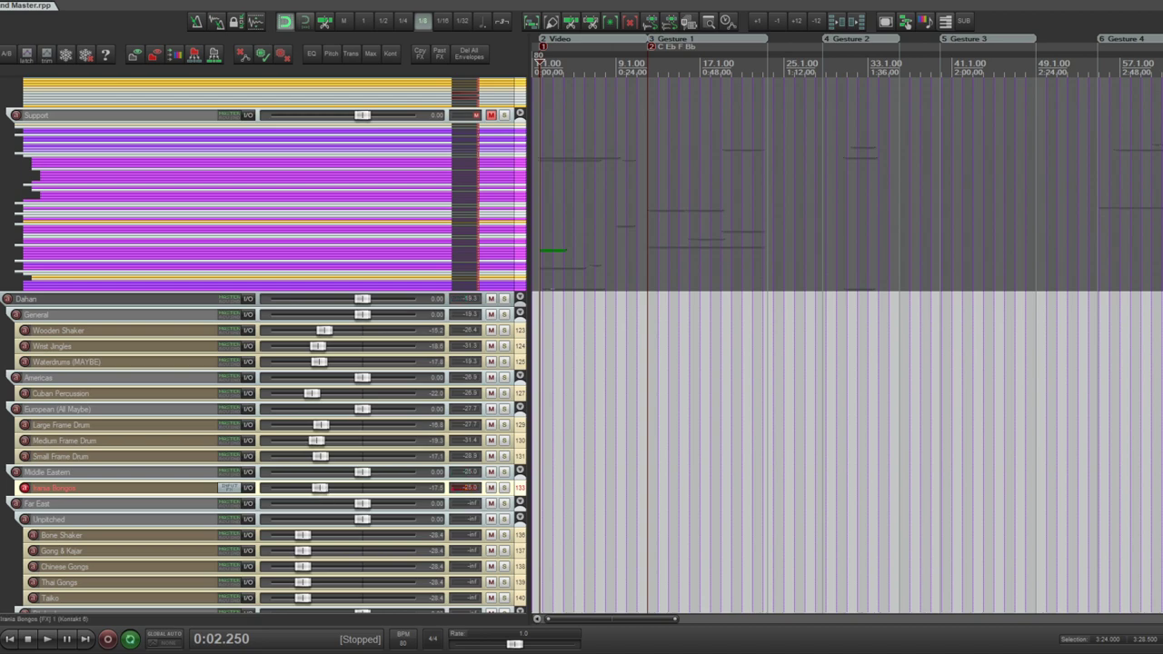
scroll(264, 363, down, 3)
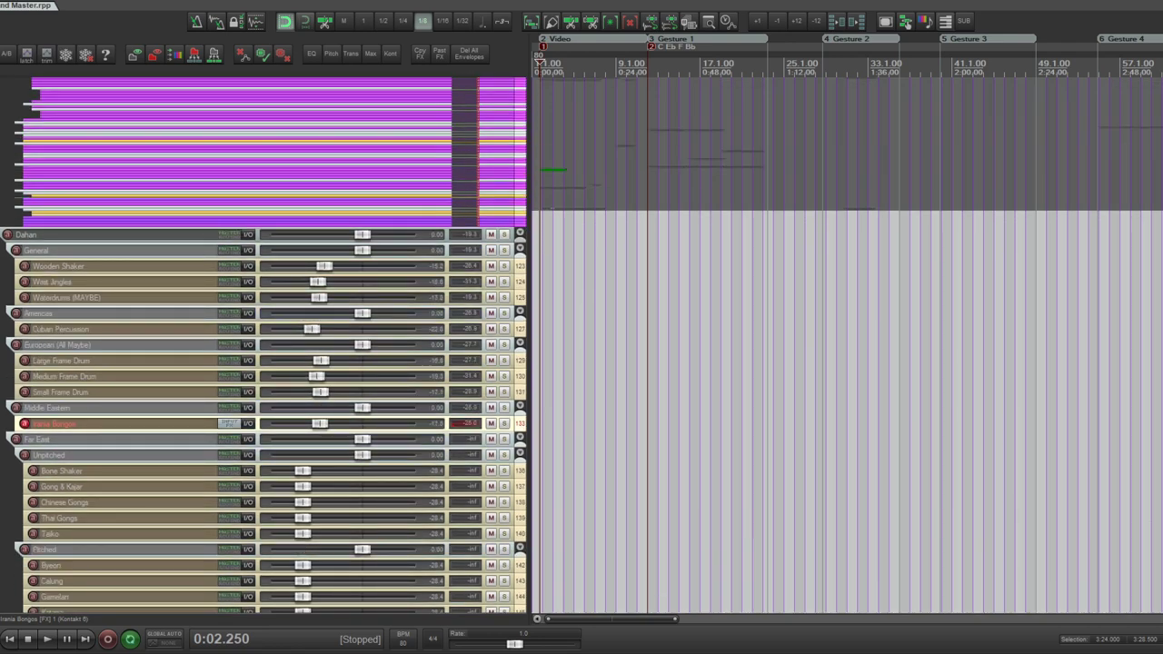
scroll(523, 456, down, 1)
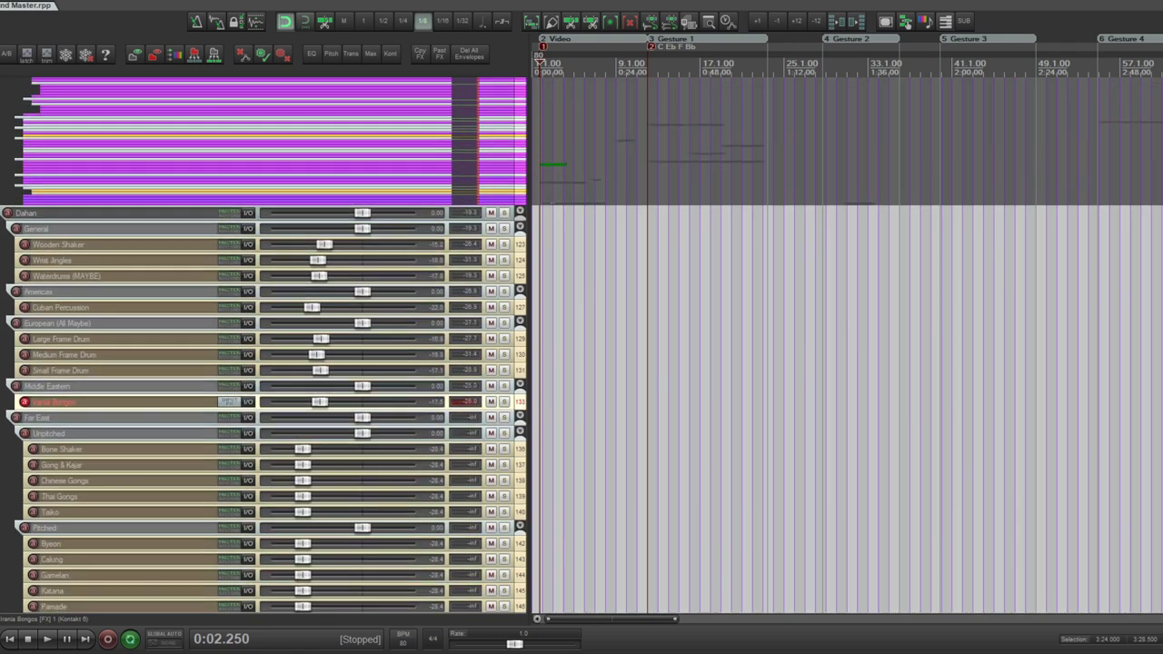
click(522, 450)
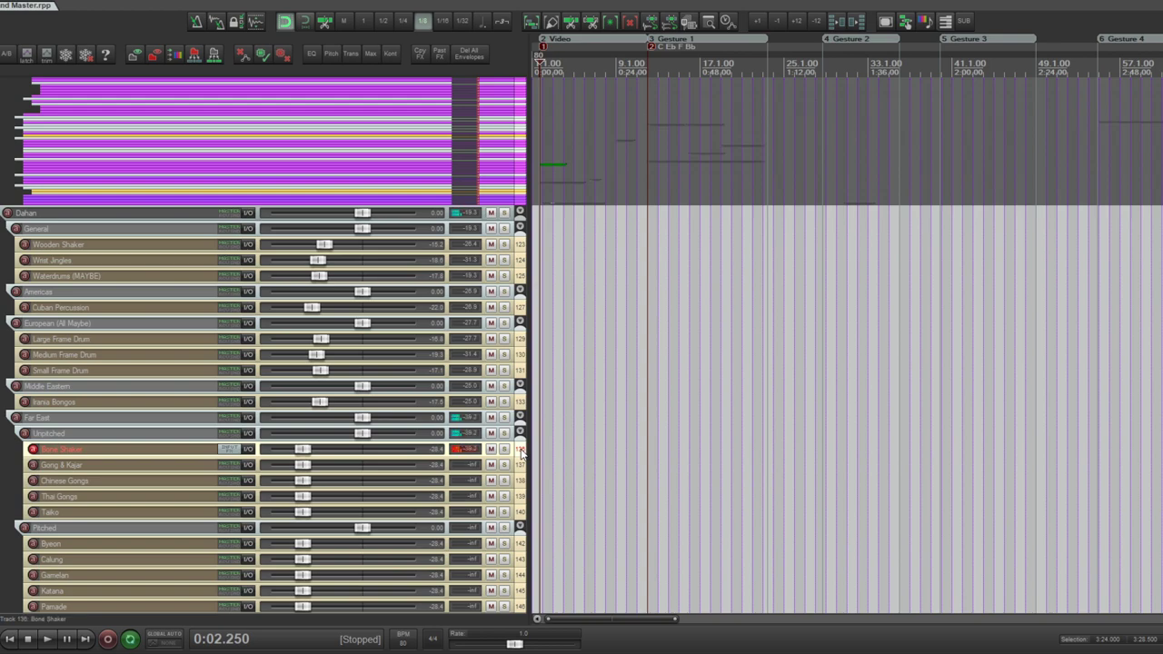
drag(305, 449, 317, 456)
- Audition Gong & Kajar and set its volume to -18.2 dB and the Chinese Gongs volume to -16.8 dB
click(520, 465)
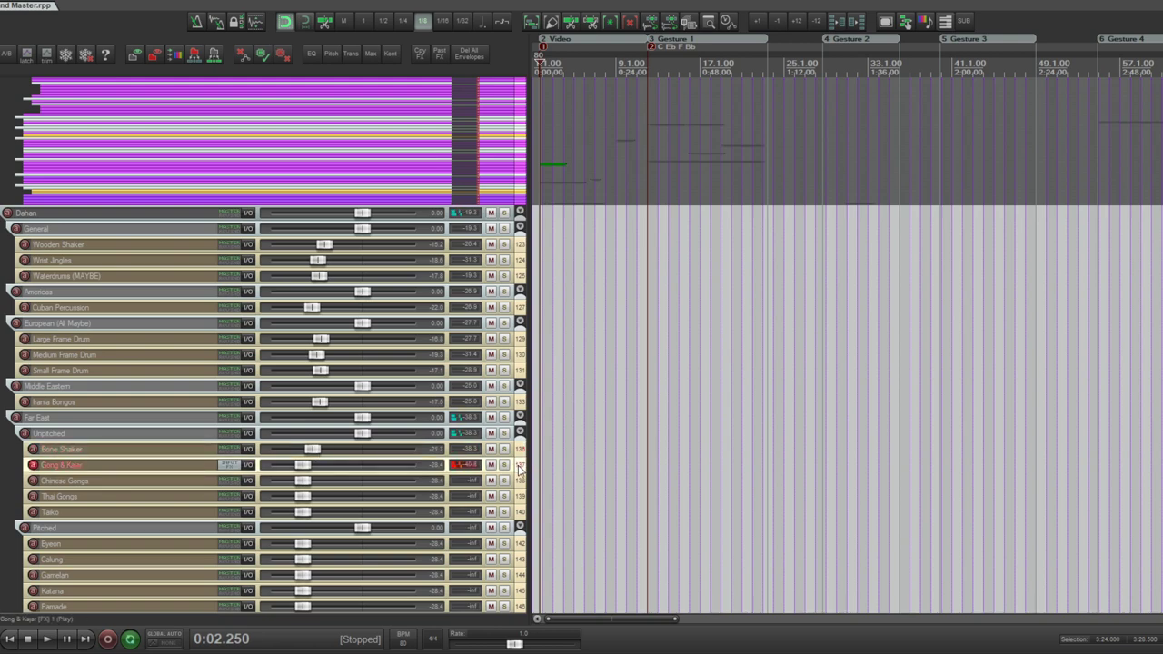
drag(303, 465, 318, 467)
drag(302, 481, 324, 487)
- Rename the Gong & Kajar track "Gong (NO) & Kajar (YES)"
double_click(94, 470)
click(62, 464)
text((NO))
click(118, 464)
text((YES))
key(Return)
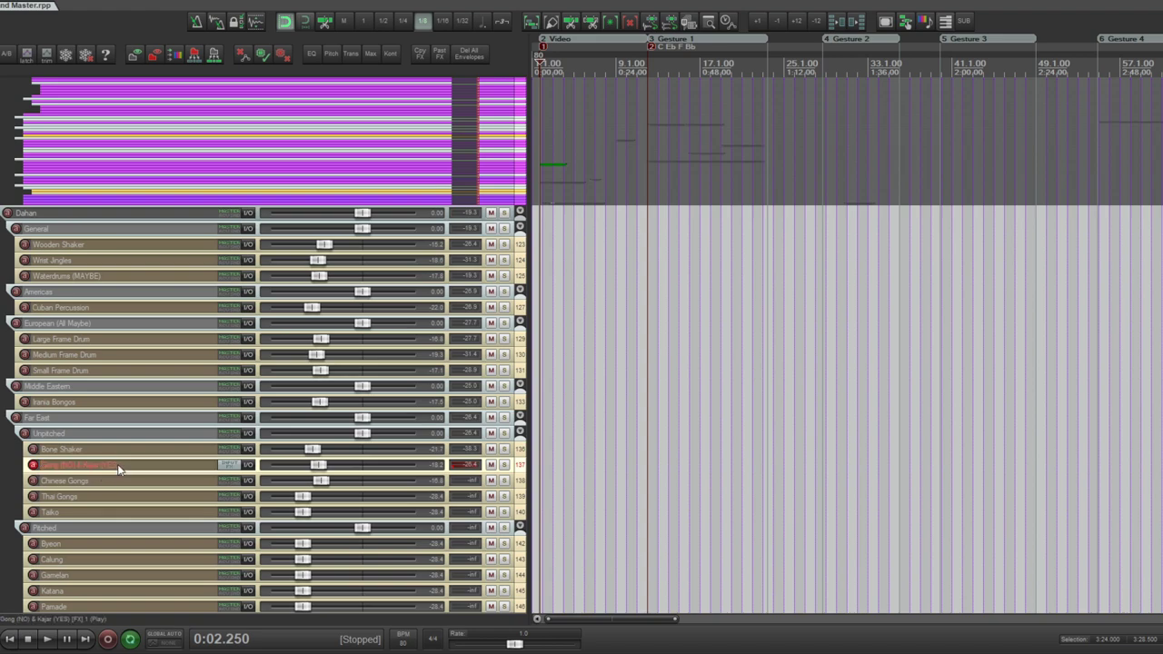
- Audition the Chinese Gongs track and delete it from the Far East Unpitched folder
click(124, 479)
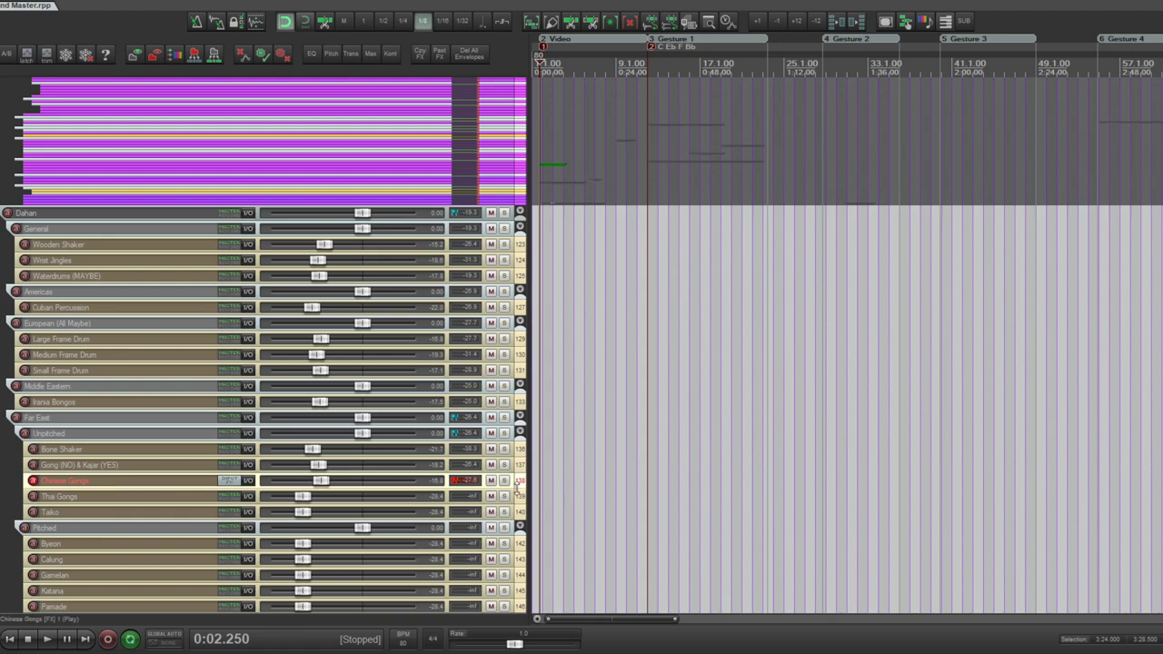
key(Up)
key(Down)
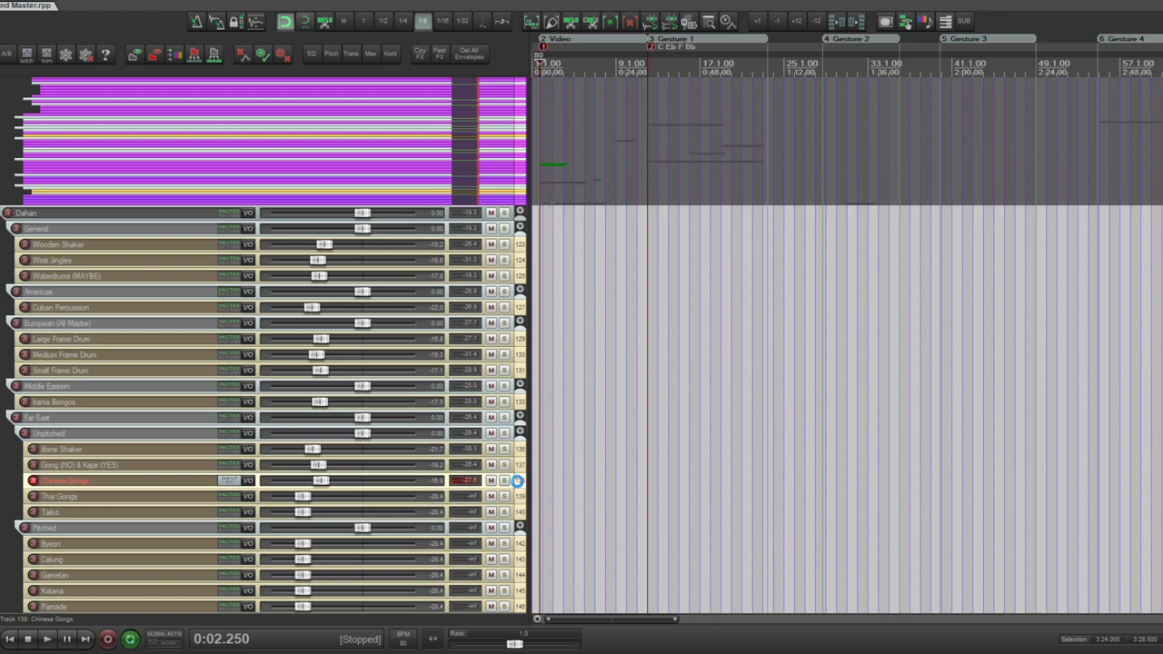
key(Delete)
- Audition Thai Gongs, set its volume to -18.2 dB and rename the track "Thai Gongs (Maybe)"
click(519, 487)
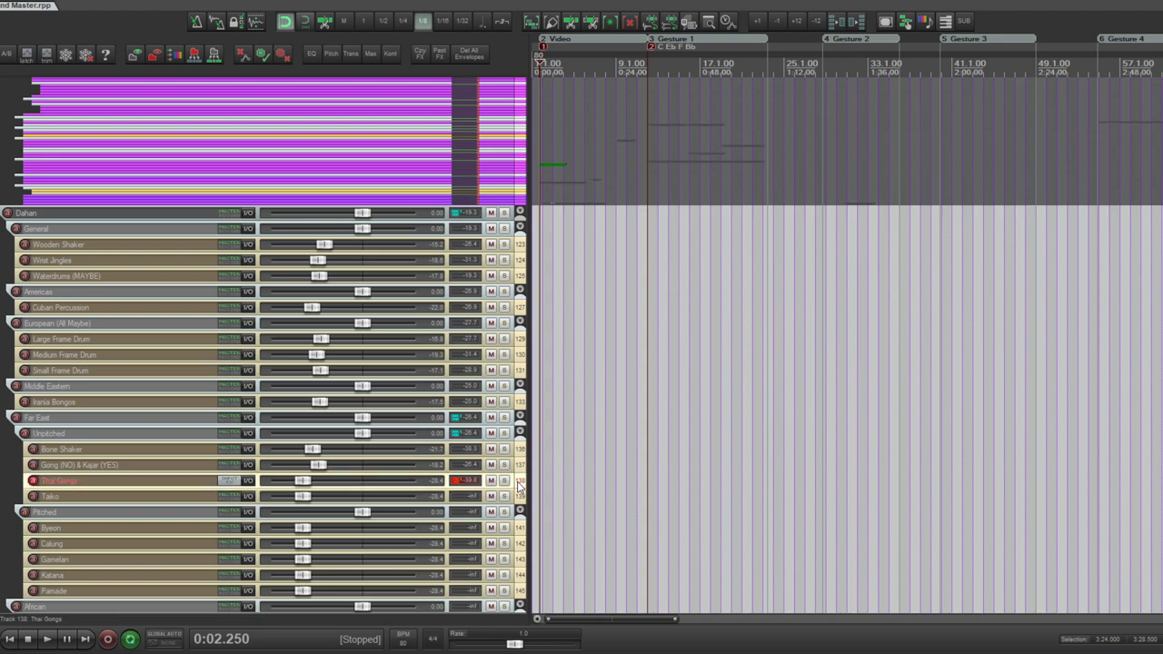
scroll(519, 487, down, 3)
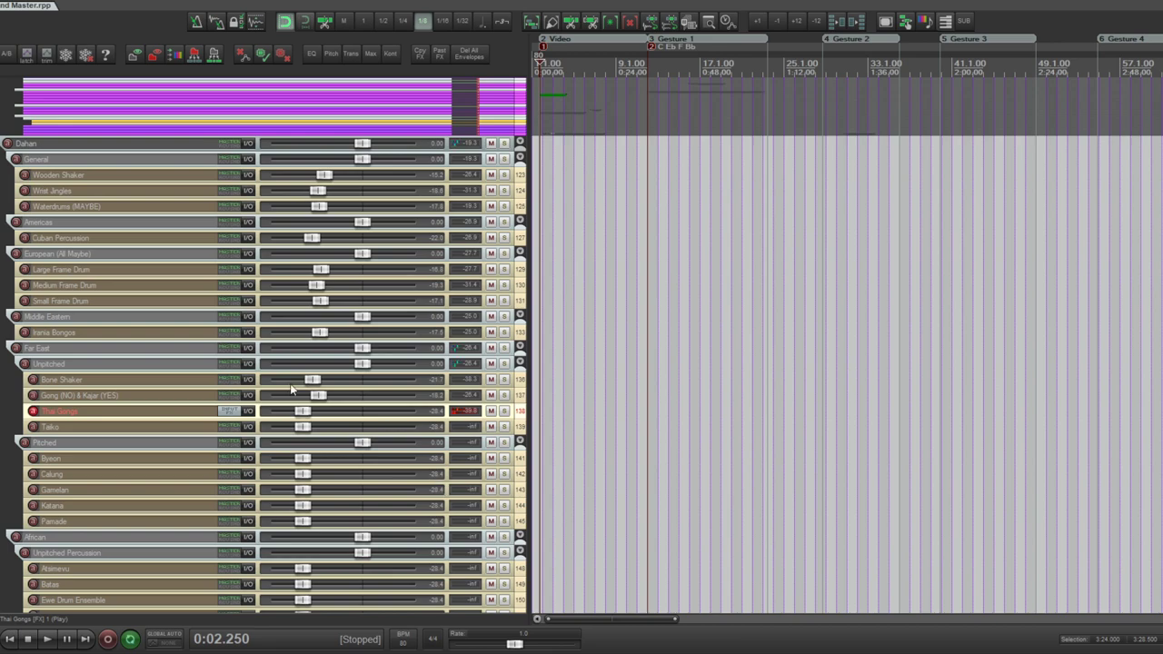
drag(304, 413, 322, 416)
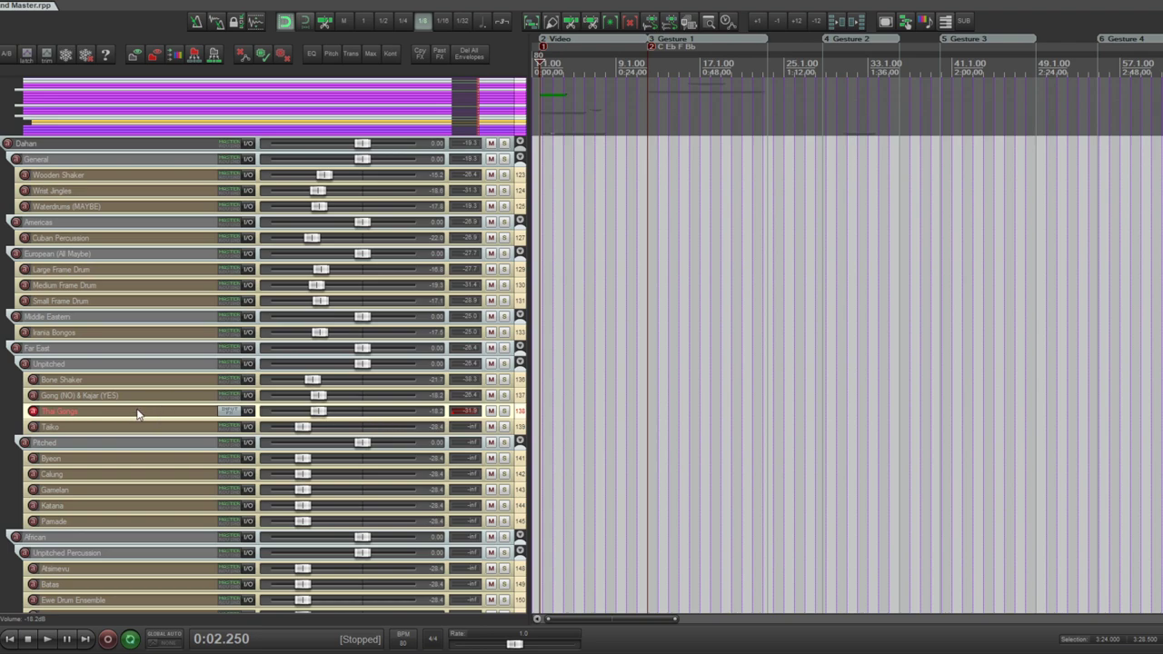
double_click(106, 411)
click(103, 411)
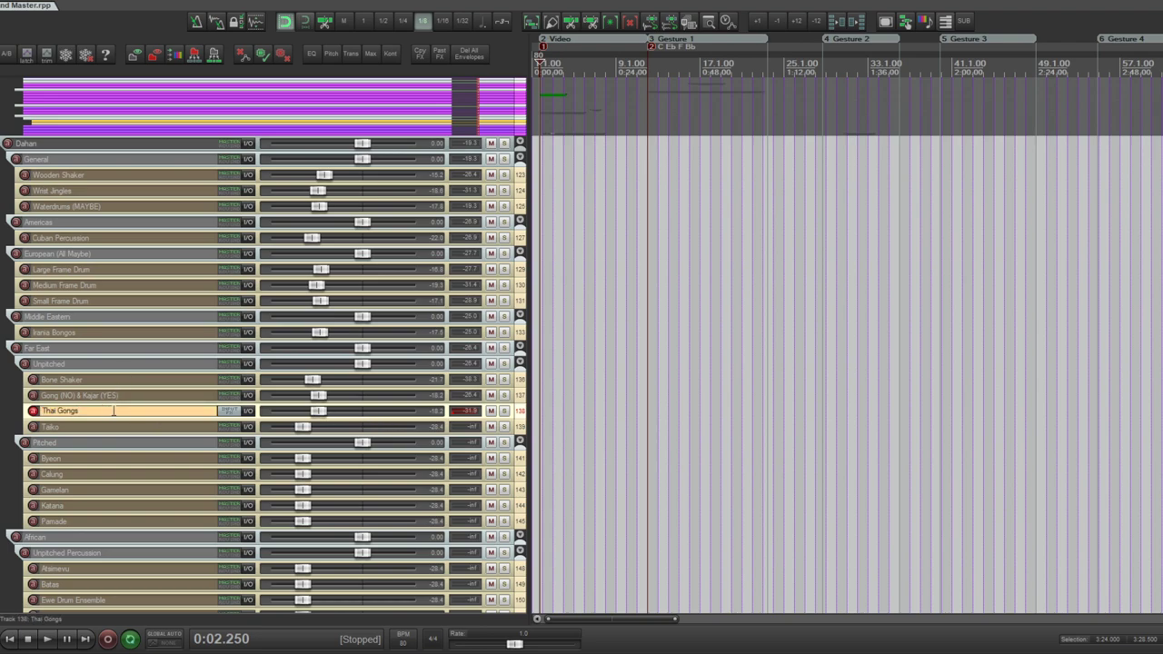
text((Maybe))
- Audition Taiko at a raised volume and delete it, and set the Byeon volume to -13.8 dB
click(64, 431)
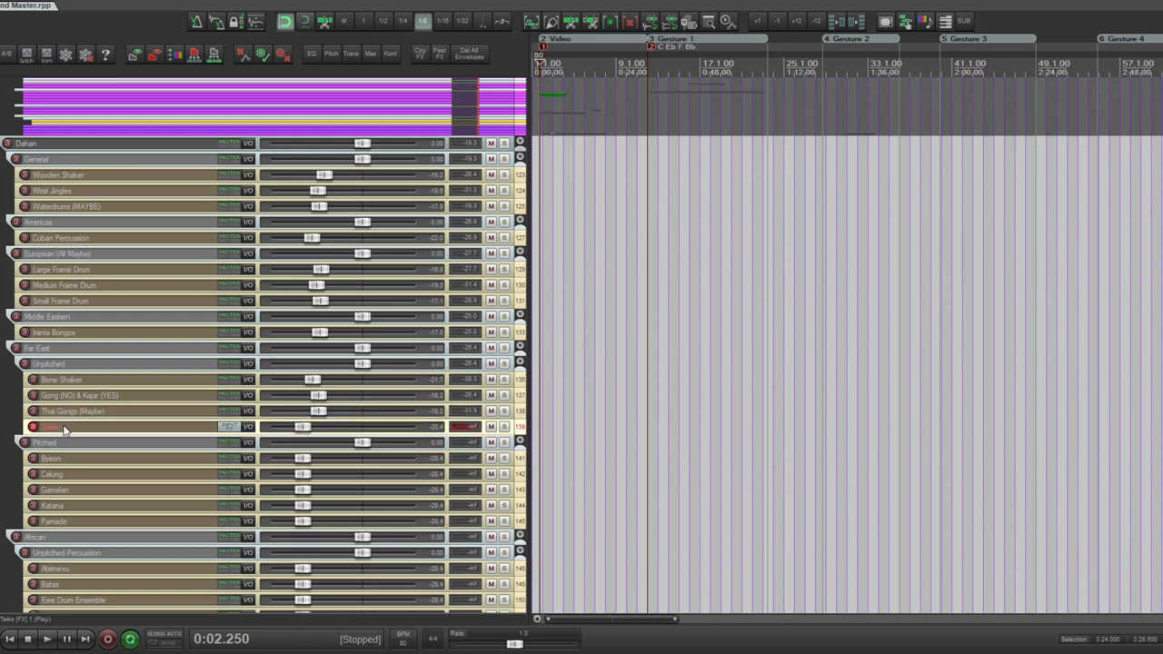
drag(304, 427, 328, 430)
drag(519, 427, 517, 425)
drag(303, 443, 329, 443)
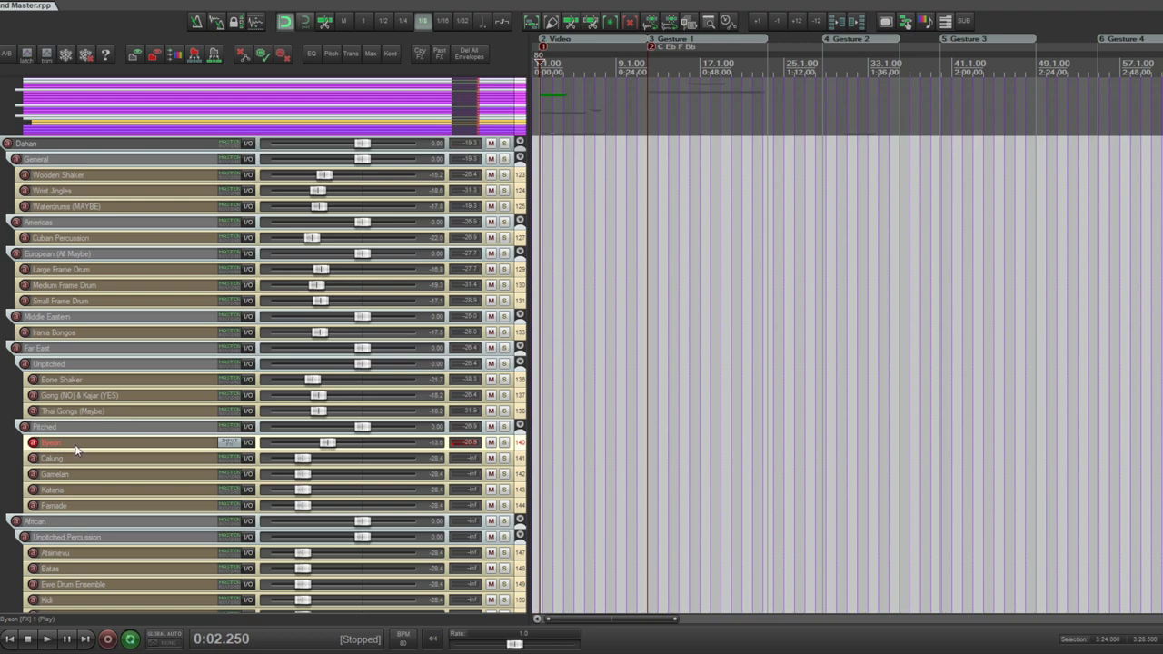
- Audition Calung and Gamelan at raised volumes and delete both tracks from the Far East Pitched folder
click(525, 460)
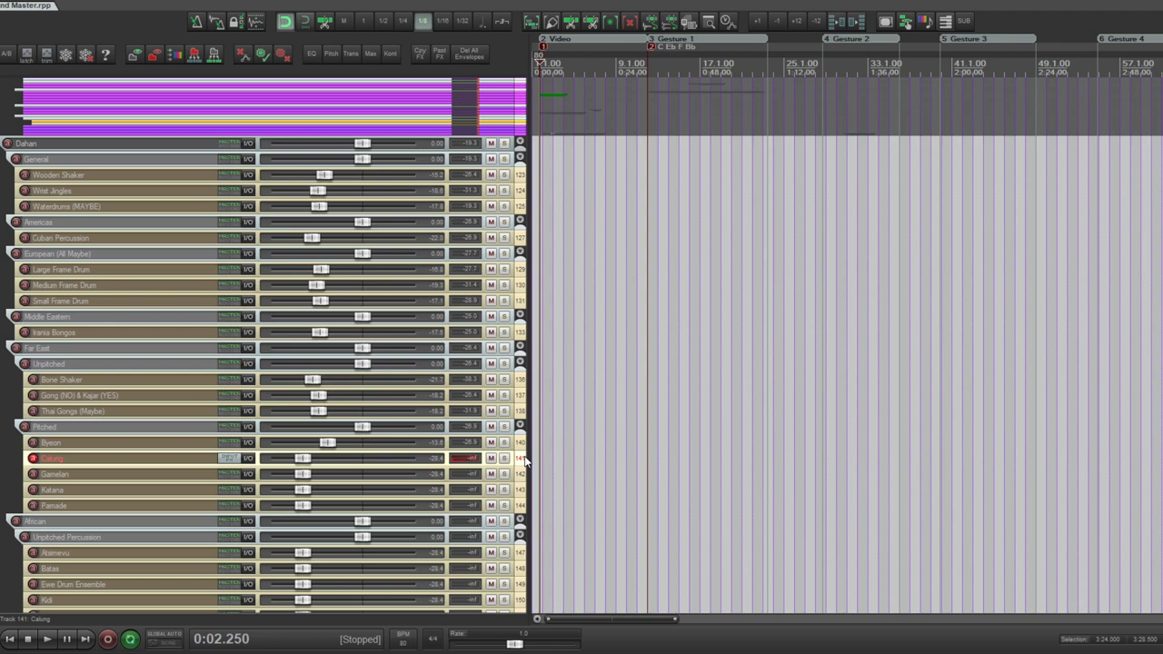
drag(302, 459, 327, 460)
key(Delete)
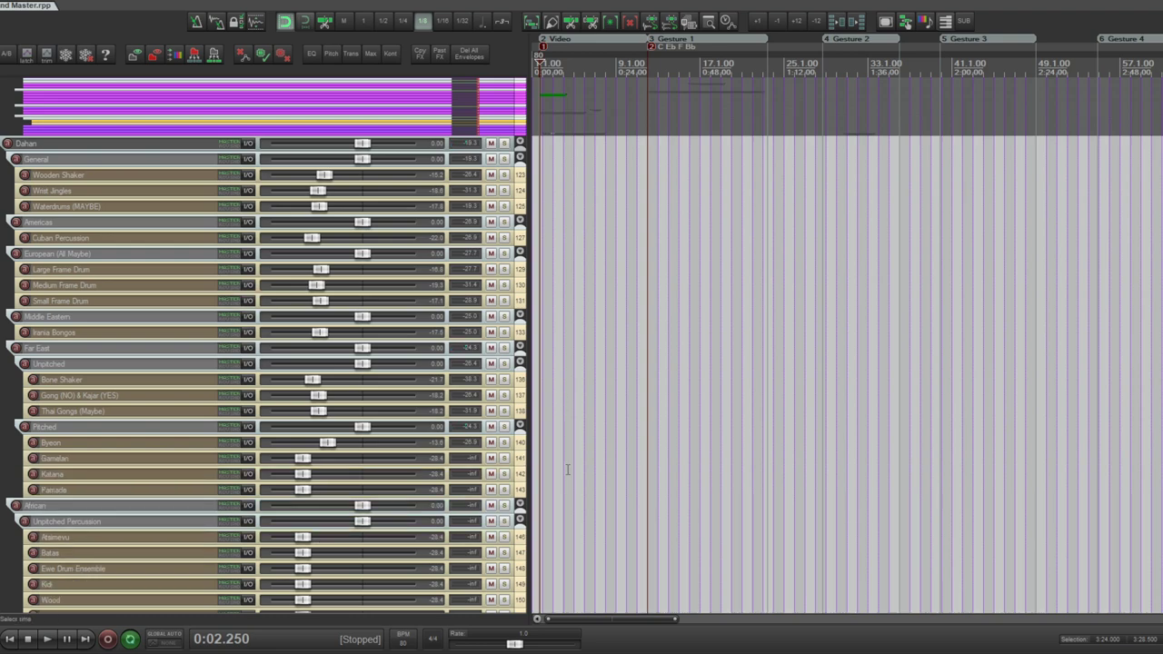
drag(310, 456, 323, 457)
click(521, 463)
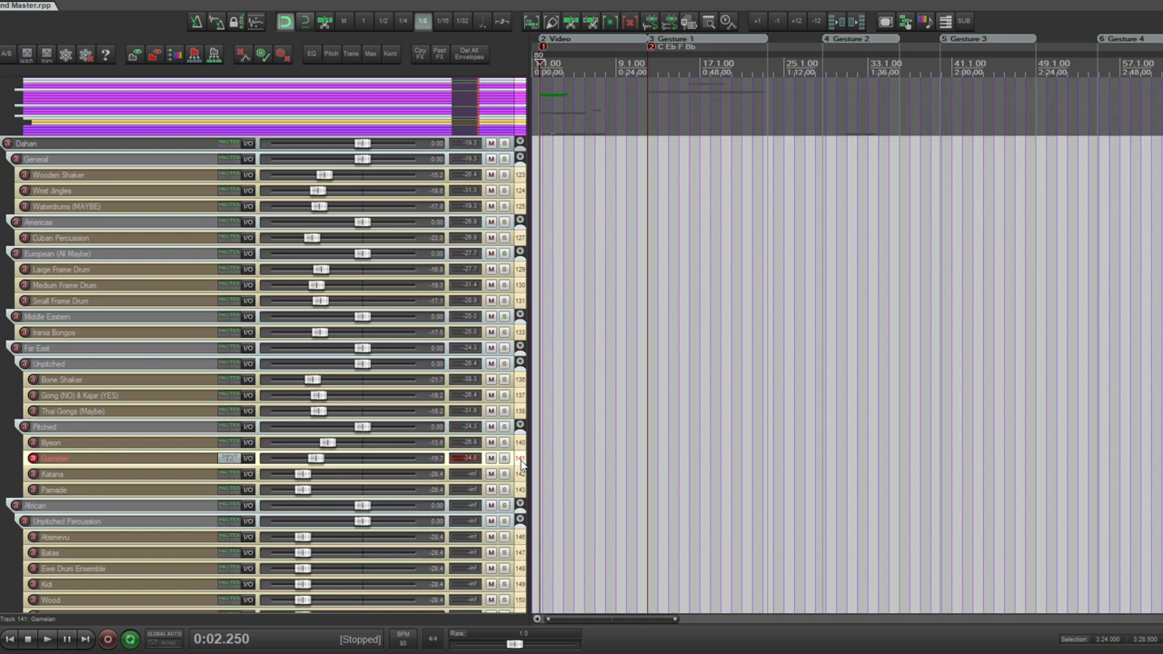
key(Delete)
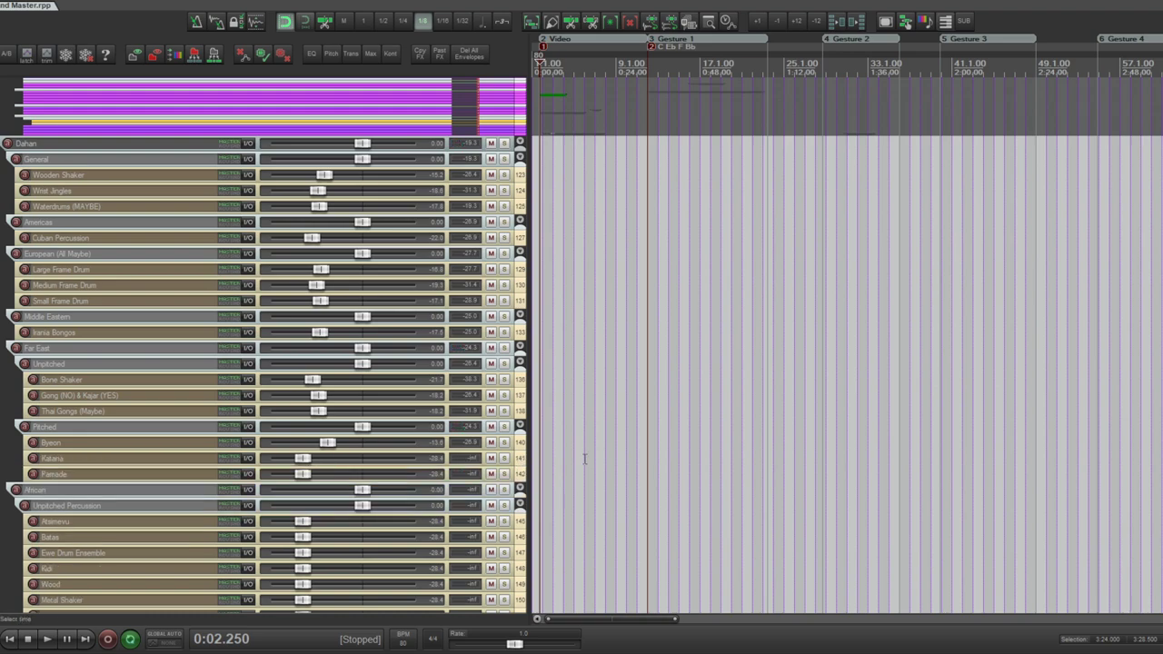
- Audition Katana at -17.8 dB and Pamade at -21.7 dB, and delete the whole Far East Pitched folder
click(522, 459)
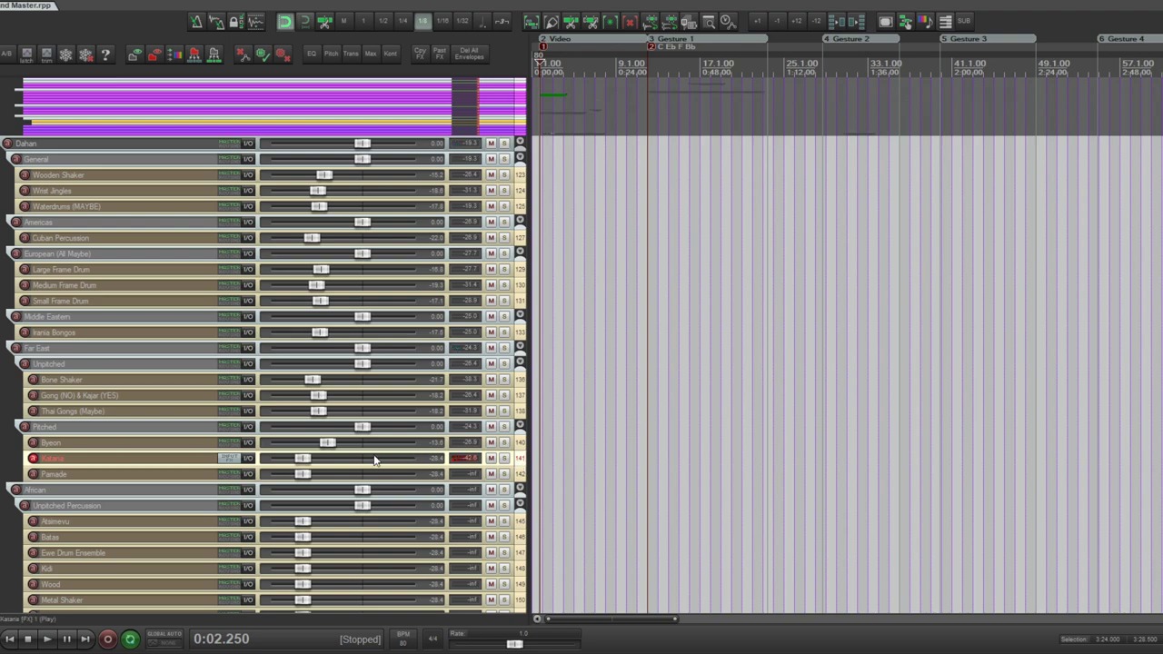
drag(305, 460, 322, 461)
click(113, 473)
drag(302, 473, 312, 474)
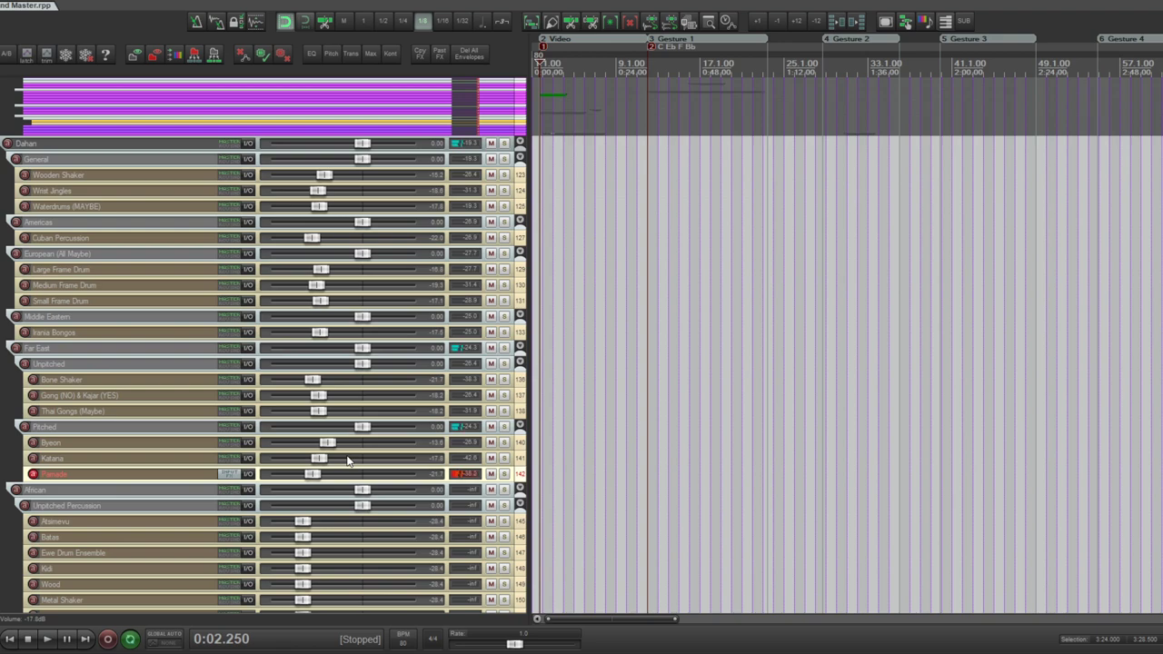
click(76, 425)
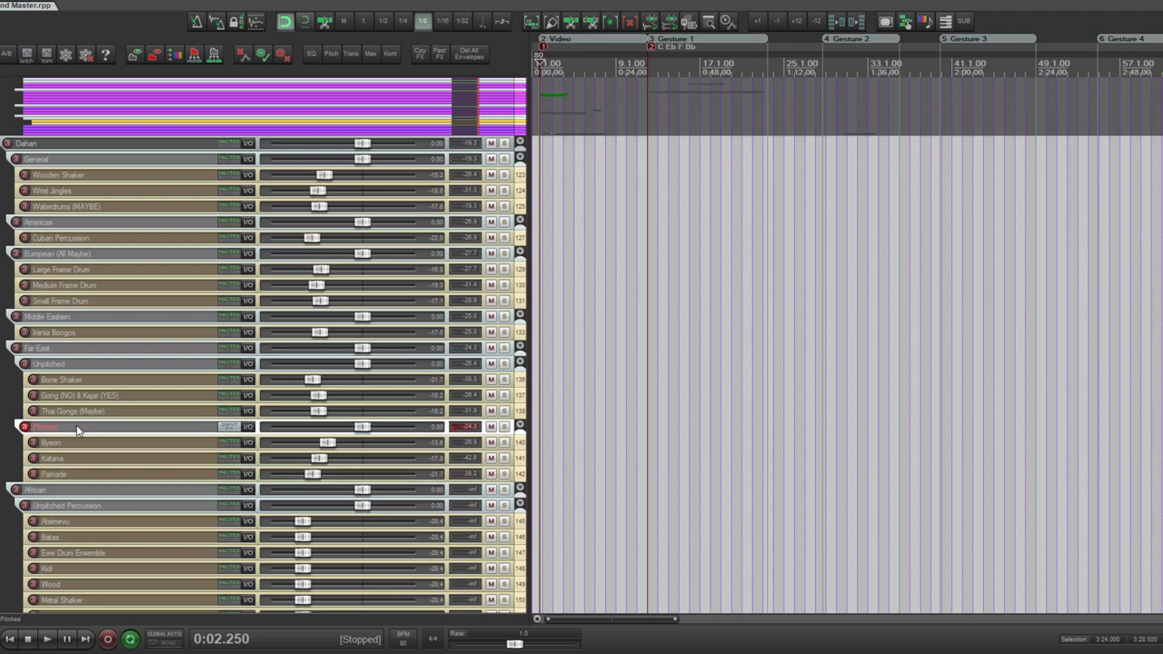
key(Delete)
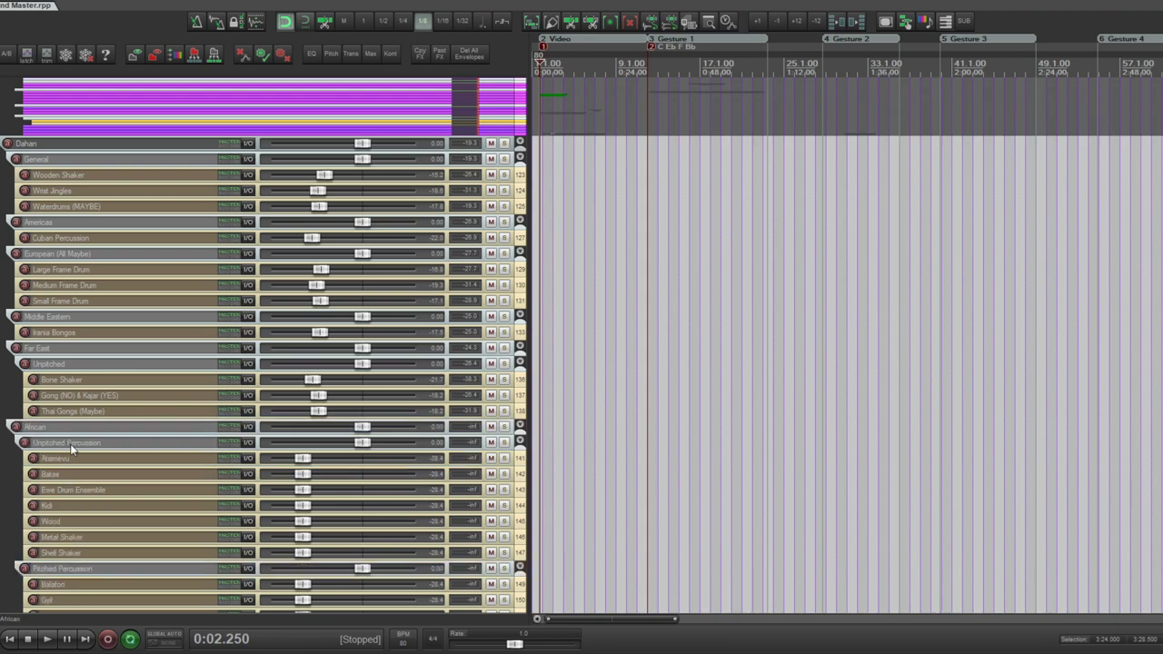
- Audition Balafon in the African Pitched Percussion folder, set its volume to -17.1 dB and select the track below it
click(72, 460)
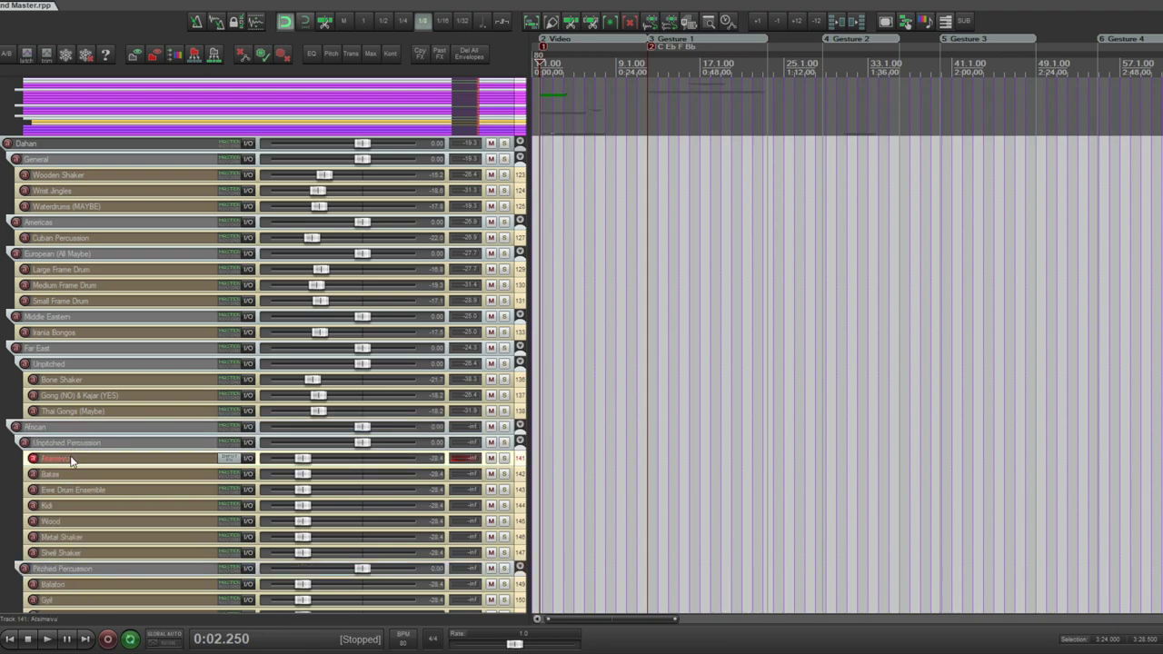
scroll(264, 345, down, 4)
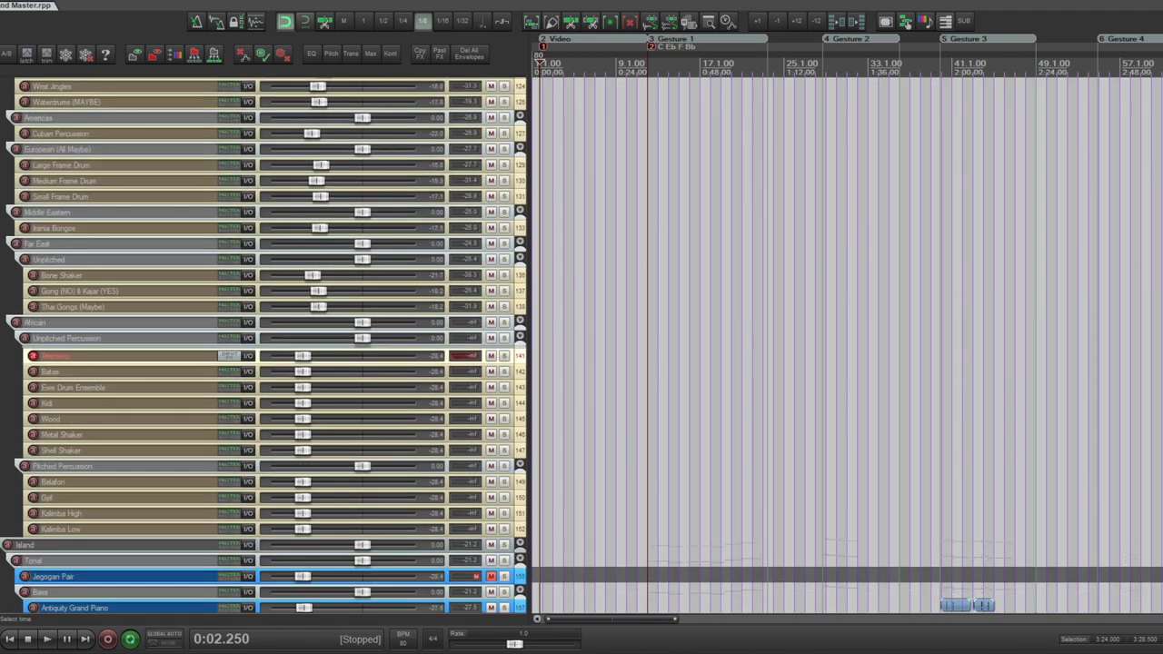
click(152, 482)
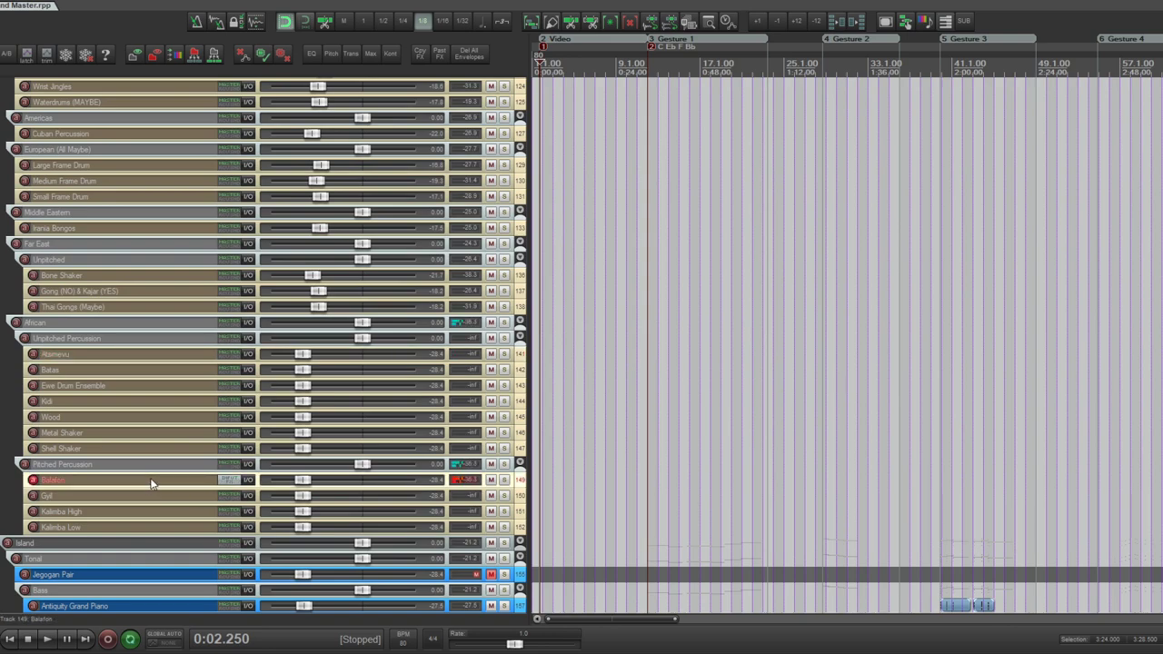
drag(304, 491, 317, 489)
click(139, 496)
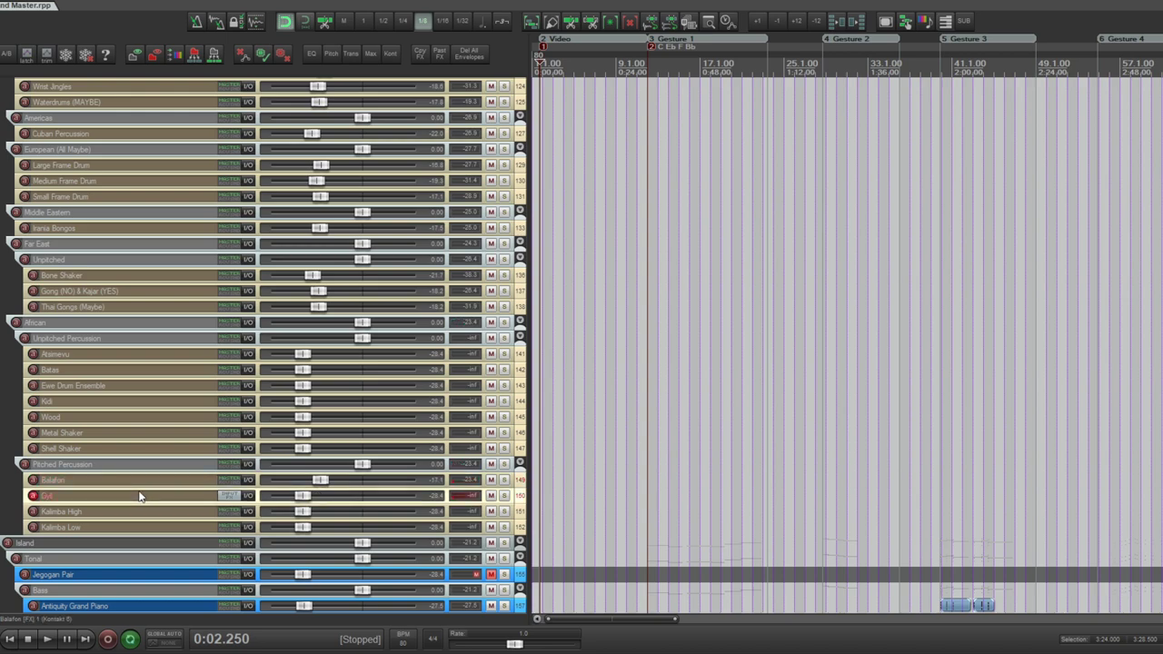
- Audition the track below Balafon and Kalimba Low at raised volumes and delete both, setting Kalimba High to -15.5 dB
drag(302, 496, 322, 497)
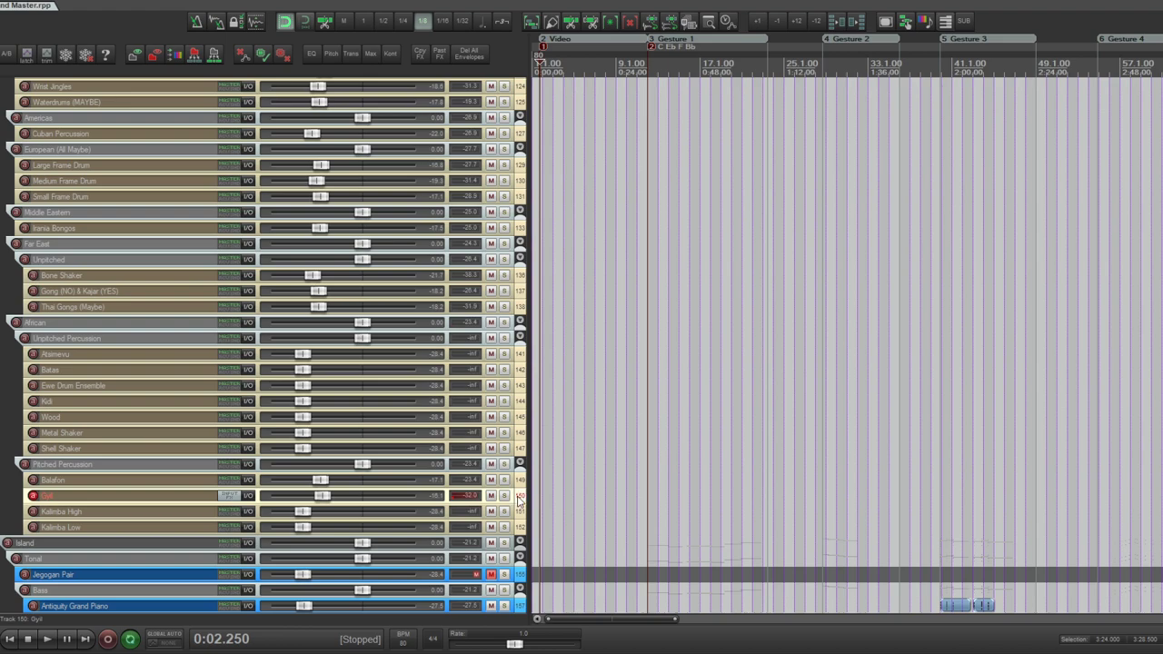
key(Delete)
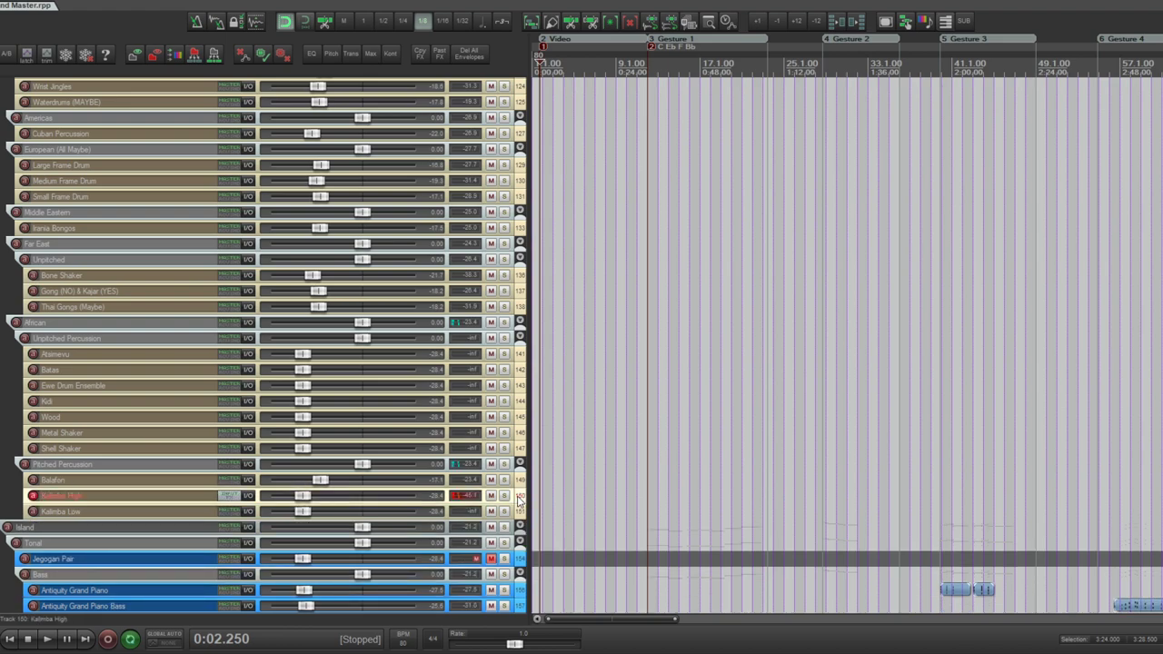
mouse_move(300, 497)
mouse_down()
mouse_move(327, 500)
mouse_move(318, 503)
mouse_up()
drag(302, 513, 322, 513)
click(260, 514)
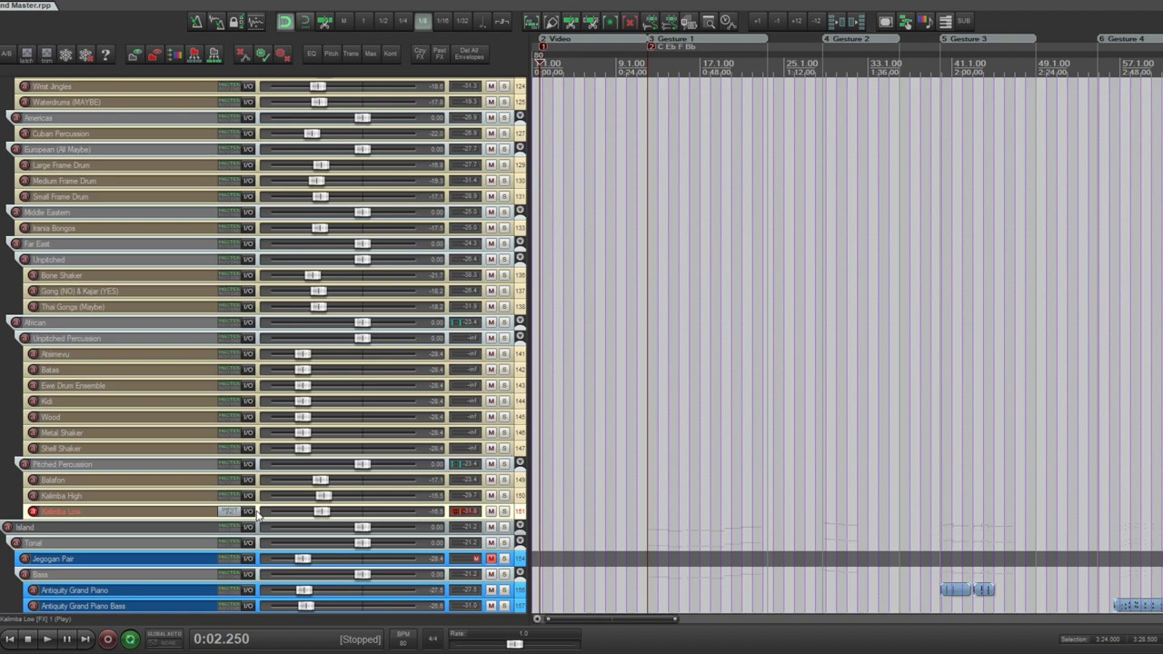
key(Delete)
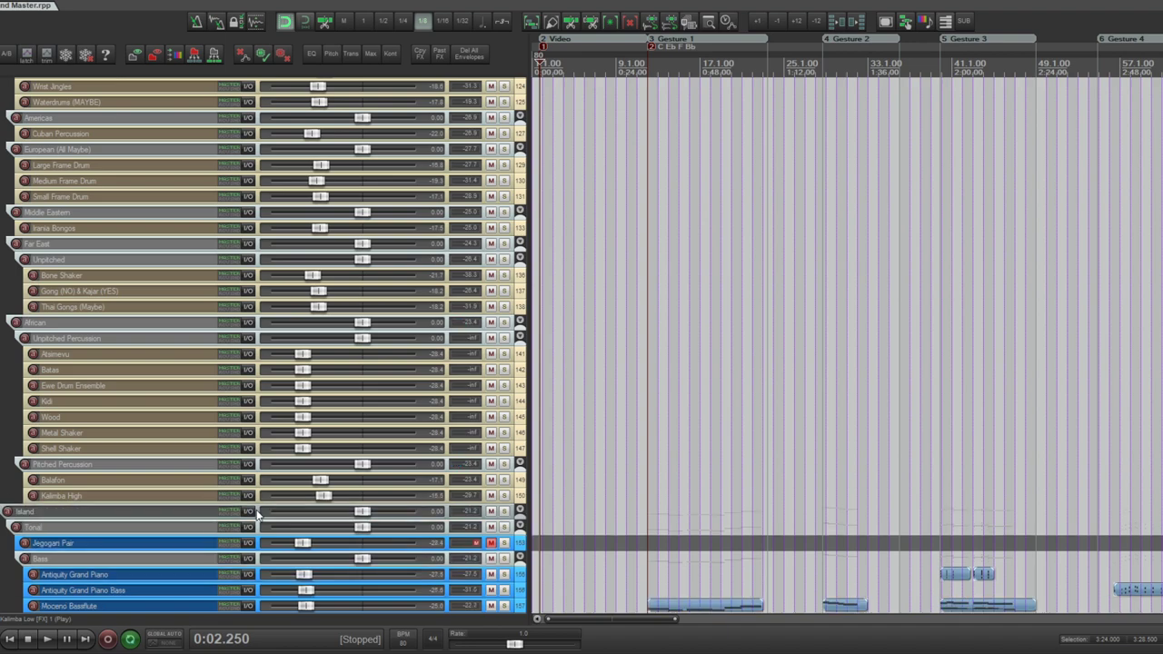
- Audition Atsimevu and Batas in African Unpitched Percussion, setting Atsimevu to -11.2 dB, Batas to -14.2 dB and Ewe Drum Ensemble to -12.0 dB
click(76, 354)
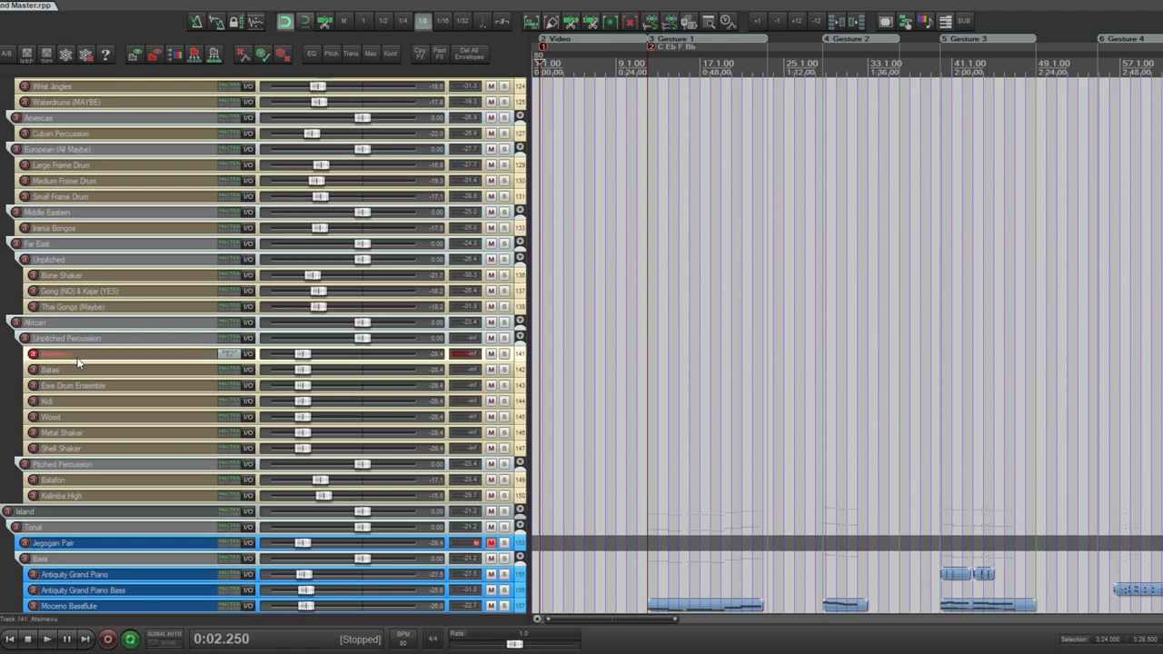
drag(304, 359, 336, 361)
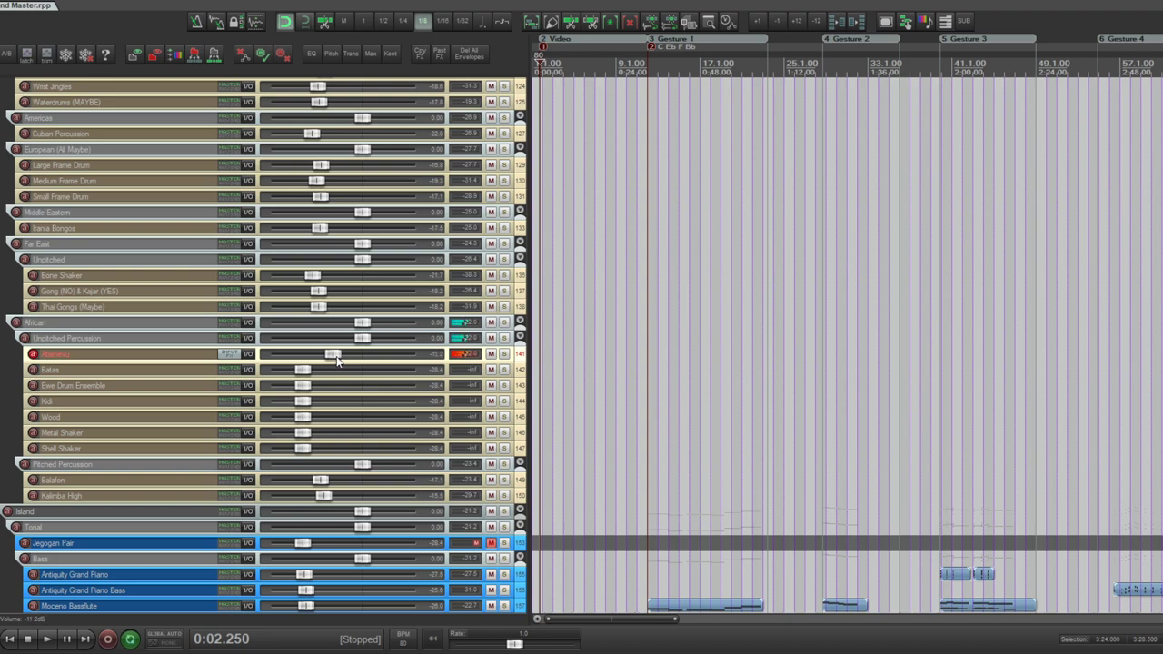
click(308, 372)
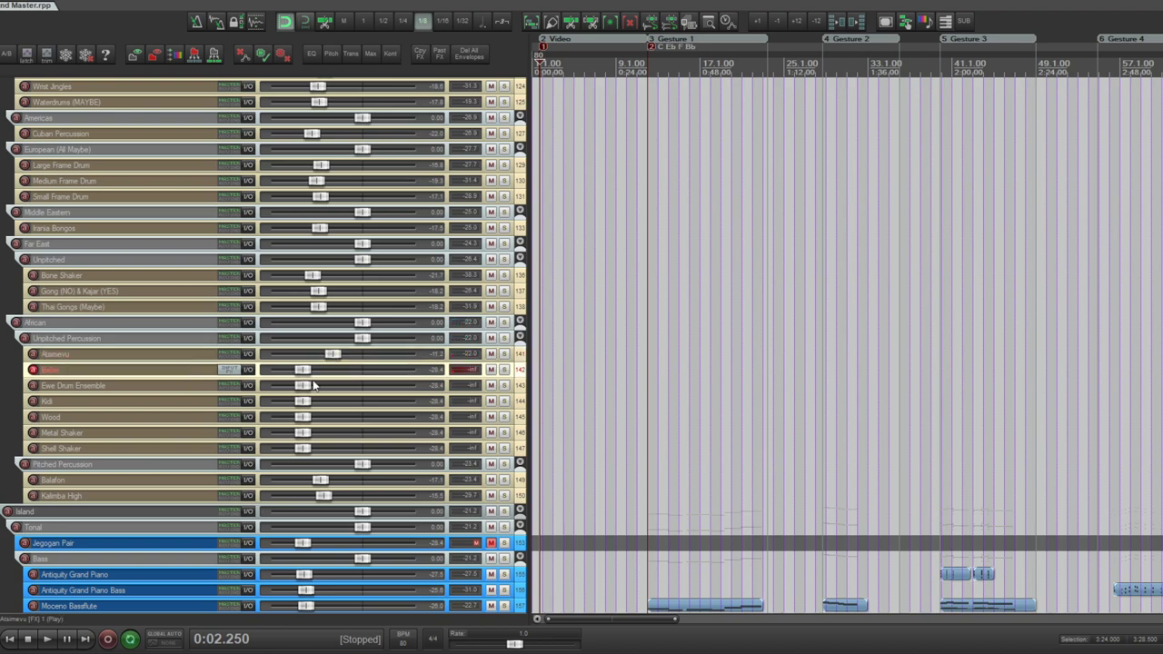
scroll(318, 374, up, 5)
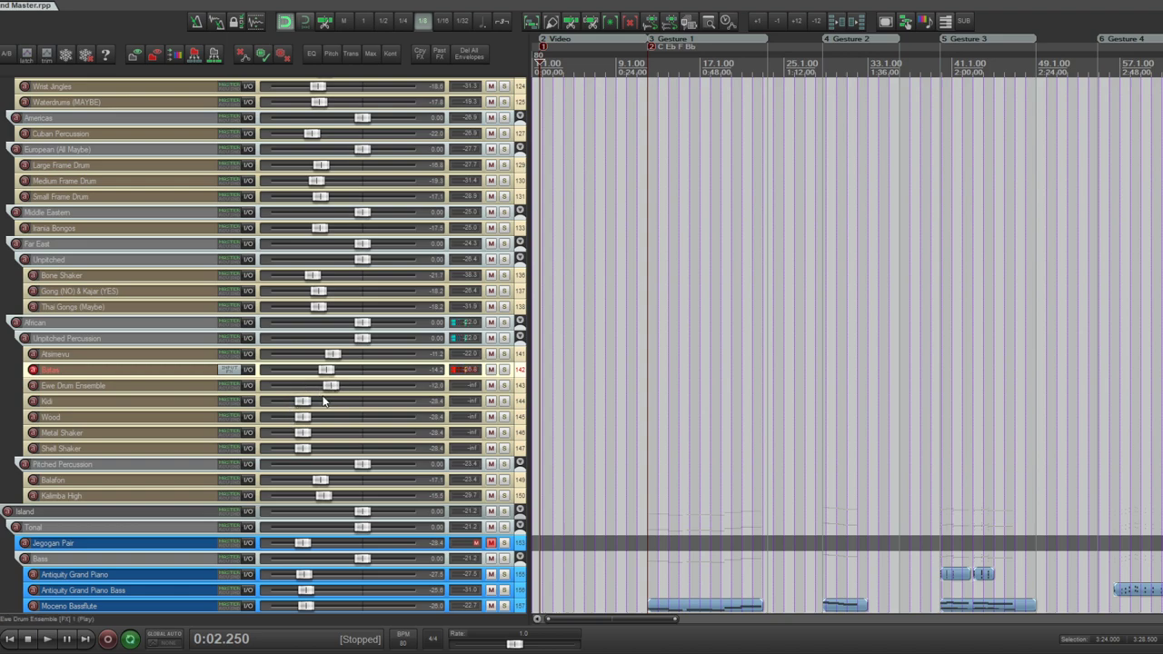
- Audition Ewe Drum Ensemble and Kidi, and set the Kidi volume to -13.9 dB
click(140, 384)
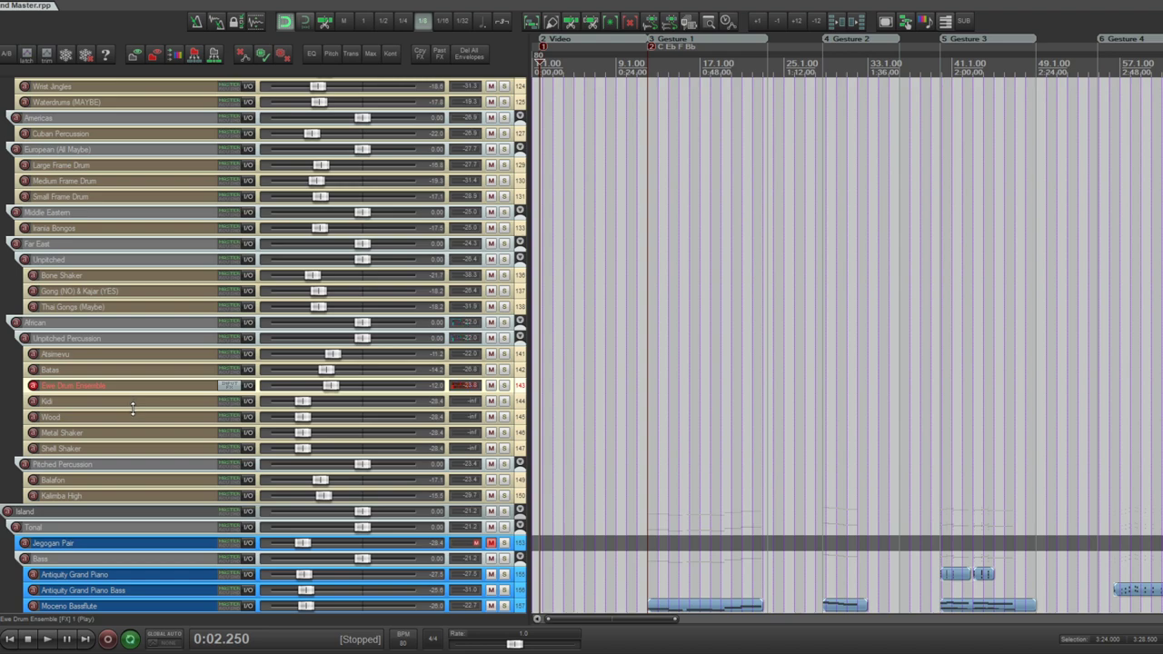
click(329, 406)
click(179, 406)
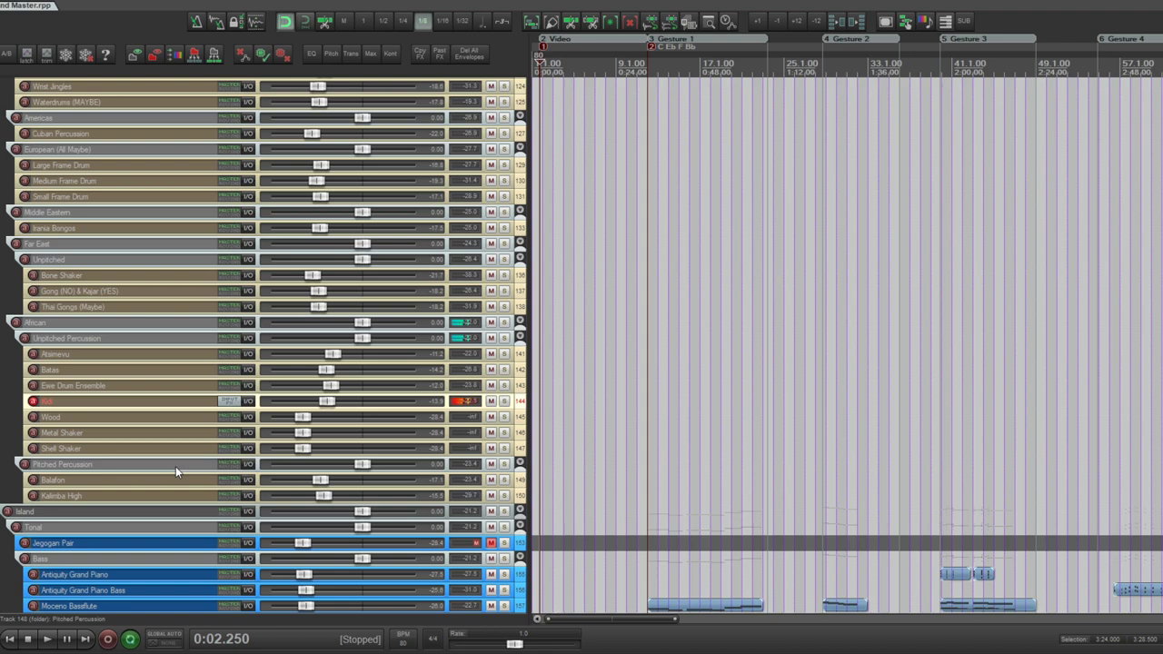
- Audition Wood and set its volume to -12.4 dB, and set Metal Shaker to -19.0 dB
click(92, 414)
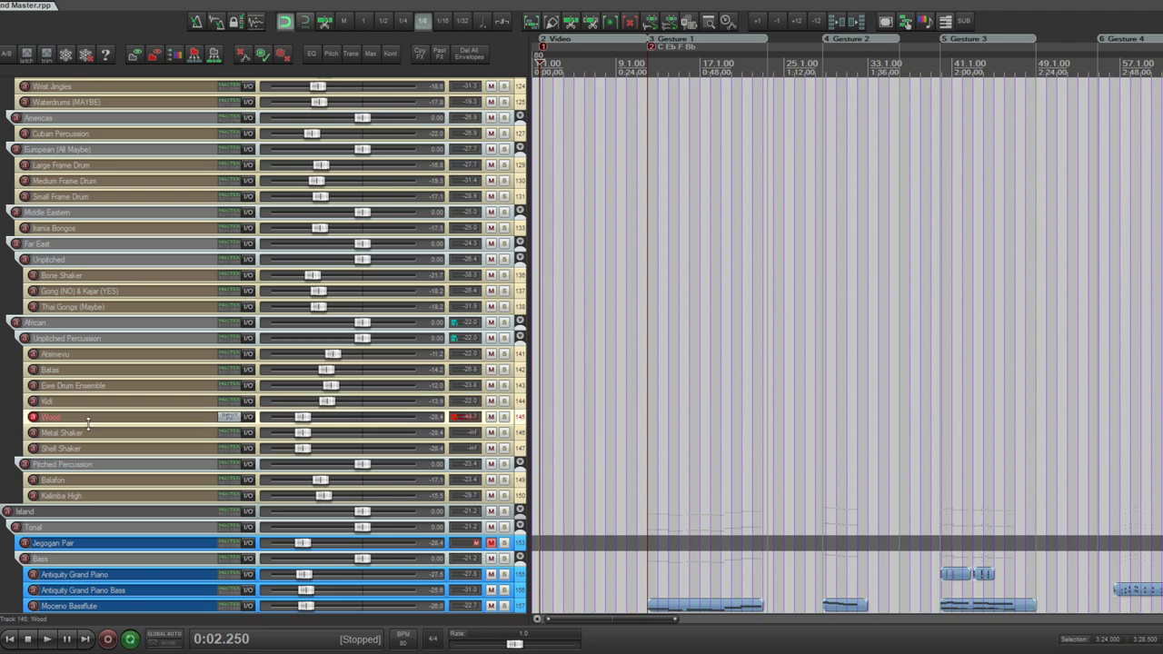
drag(304, 417, 330, 419)
drag(303, 434, 316, 433)
click(134, 432)
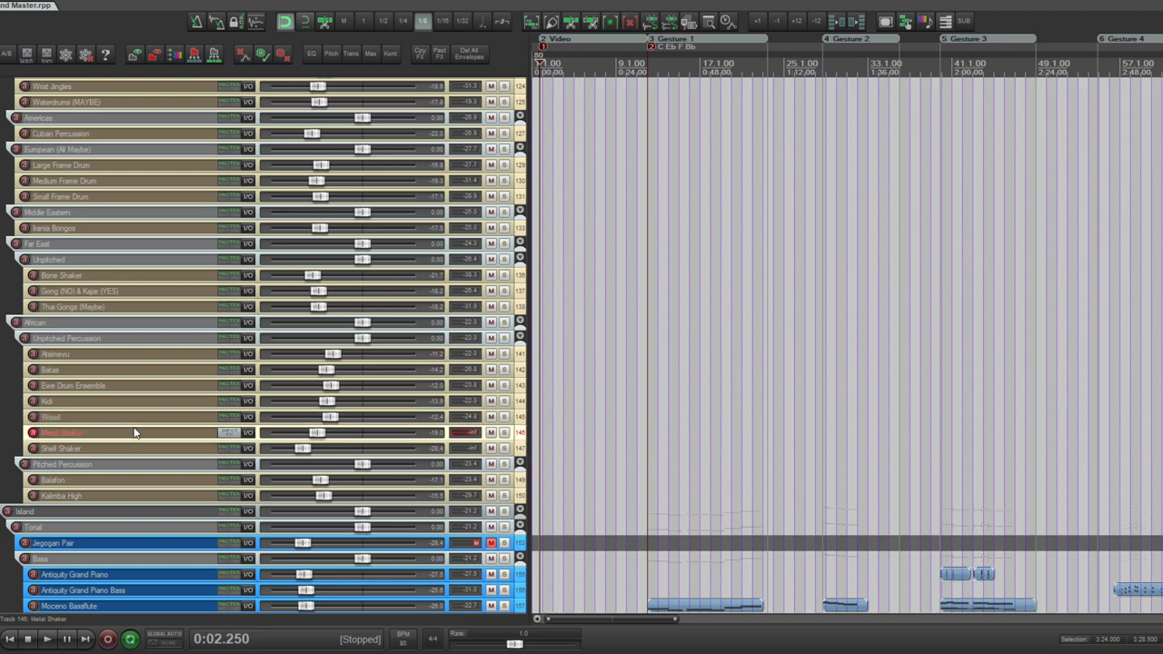
- Rename the Wood track to Wood (Maybe)
double_click(140, 416)
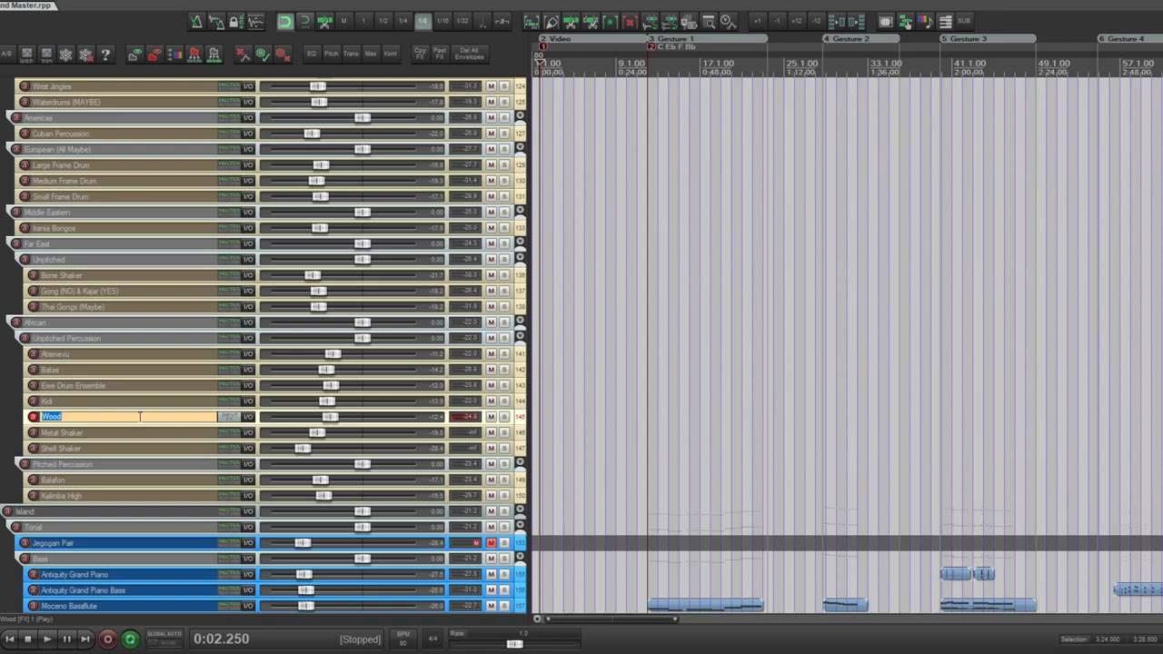
key(End)
text((Maybe)
key(Return)
- Audition Metal Shaker and Shell Shaker, and set the Shell Shaker volume to -16.8 dB
click(132, 430)
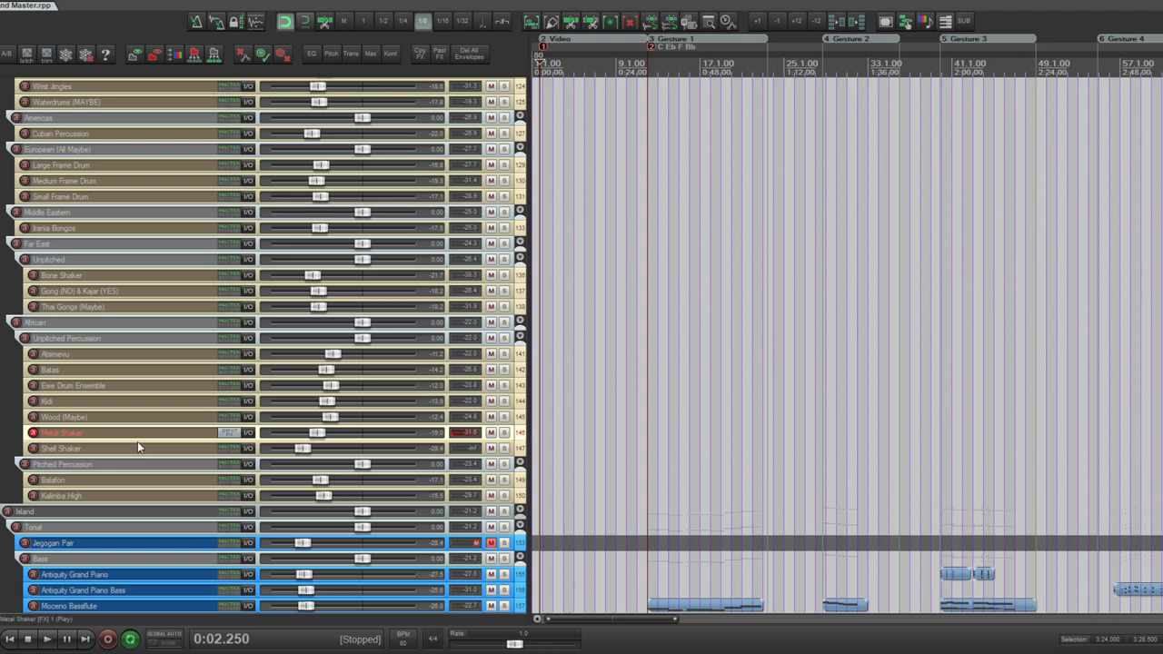
click(138, 445)
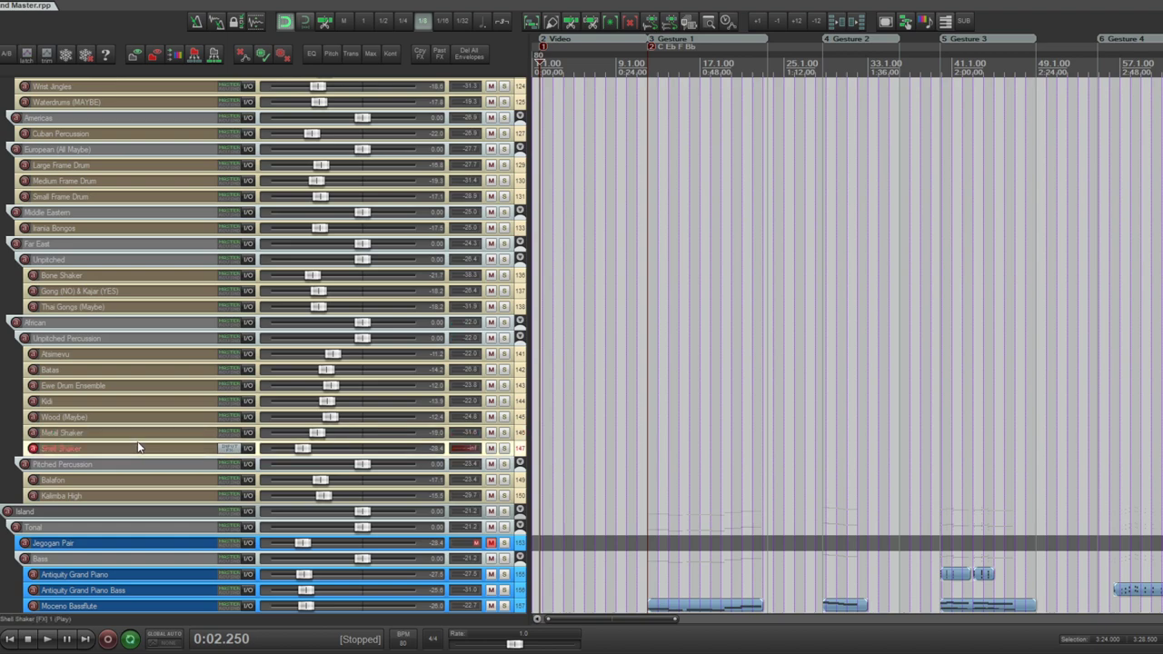
drag(309, 452, 327, 456)
- Delete the European (All Maybe) folder with its three frame drum tracks and collapse the Dahan folder
scroll(263, 346, up, 2)
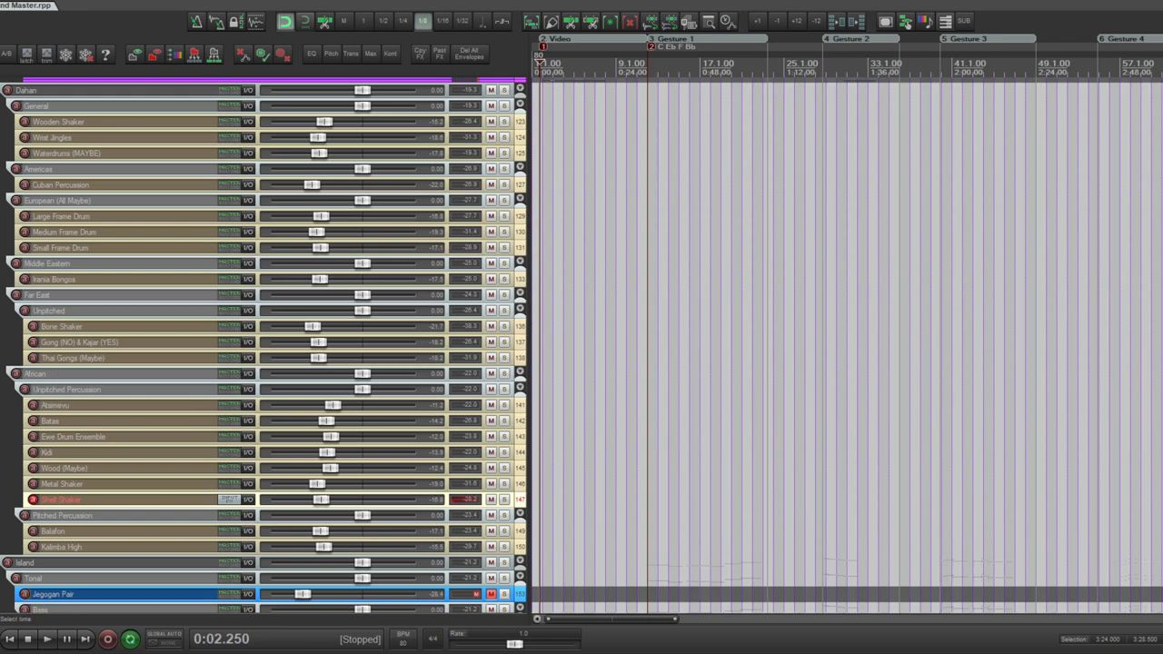
scroll(230, 386, down, 3)
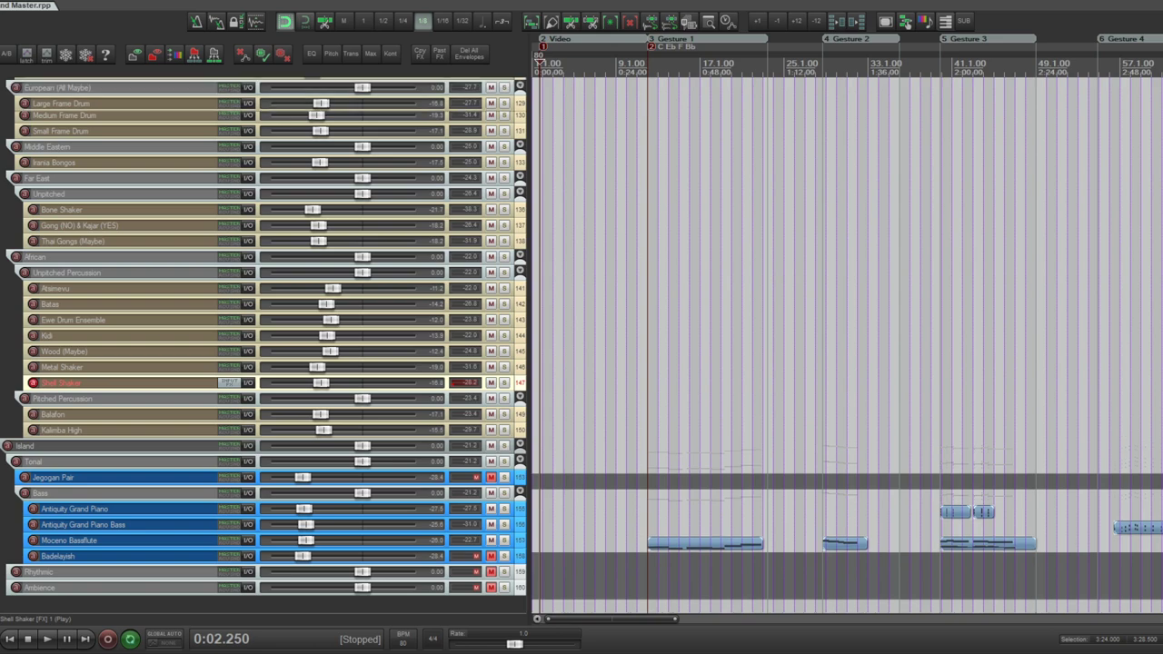
scroll(230, 386, up, 6)
scroll(230, 386, down, 3)
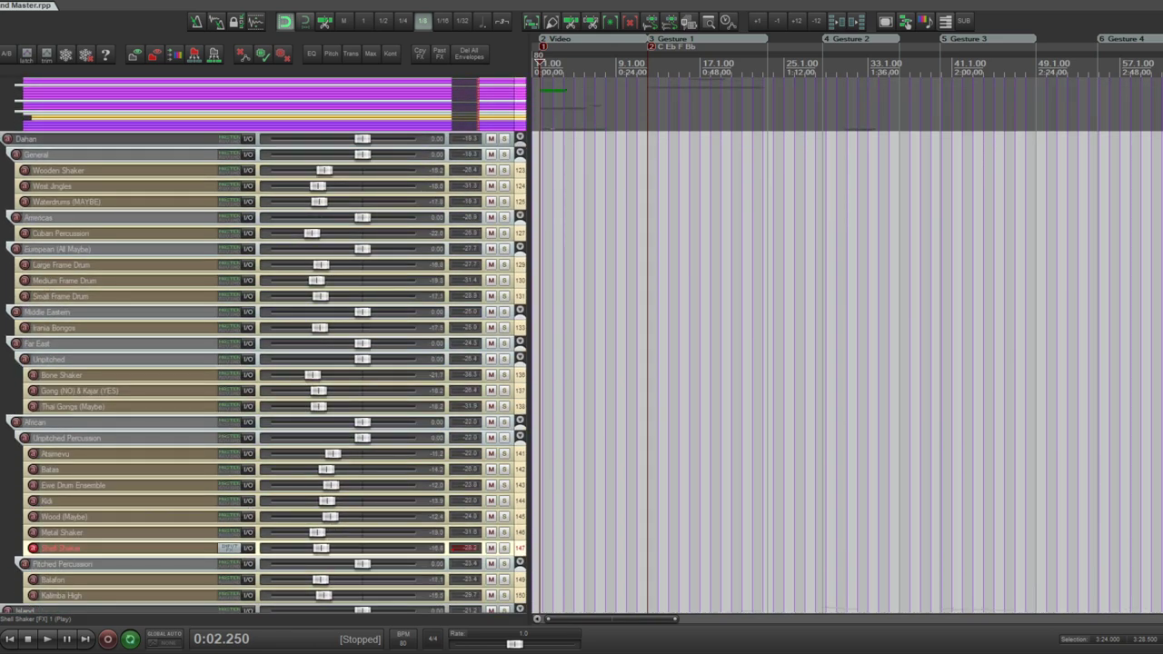
scroll(264, 372, down, 2)
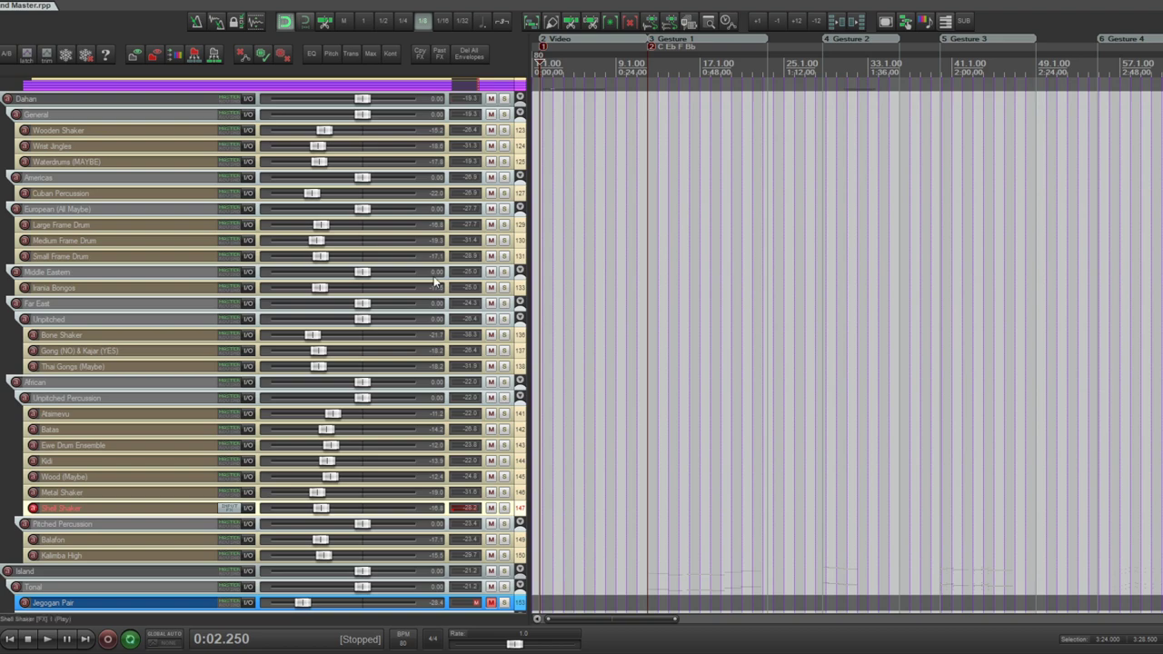
click(515, 212)
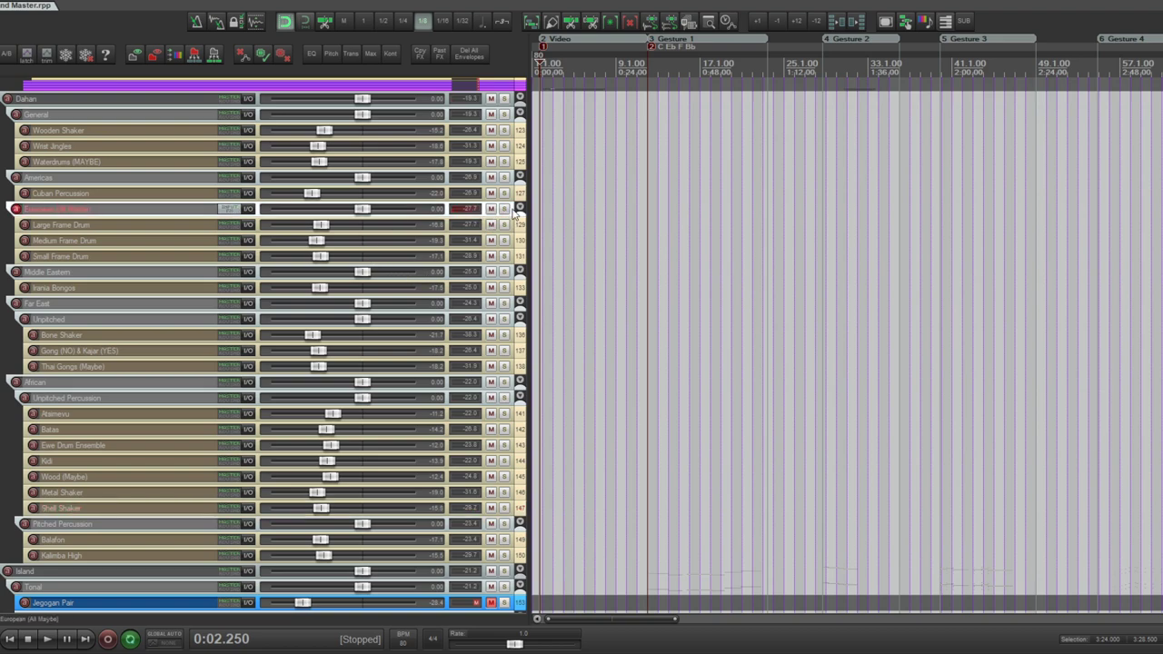
click(515, 211)
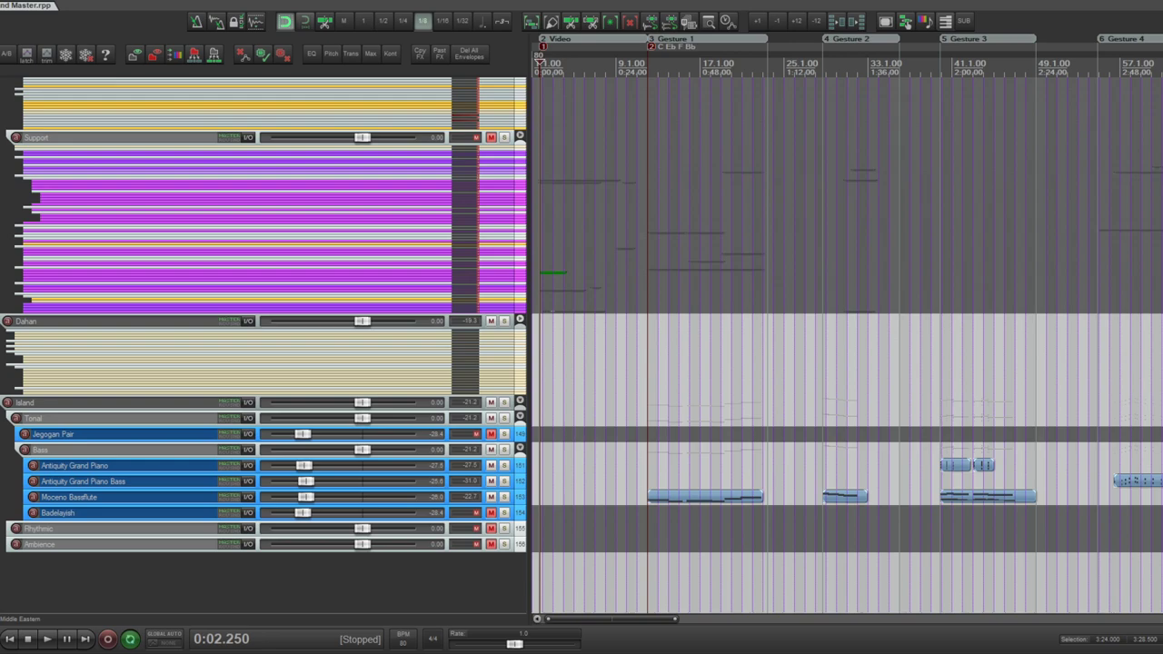
- Expand the Support folder and add a track named Faint Fire Crackling at the top of its Shadow folder
scroll(581, 322, up, 2)
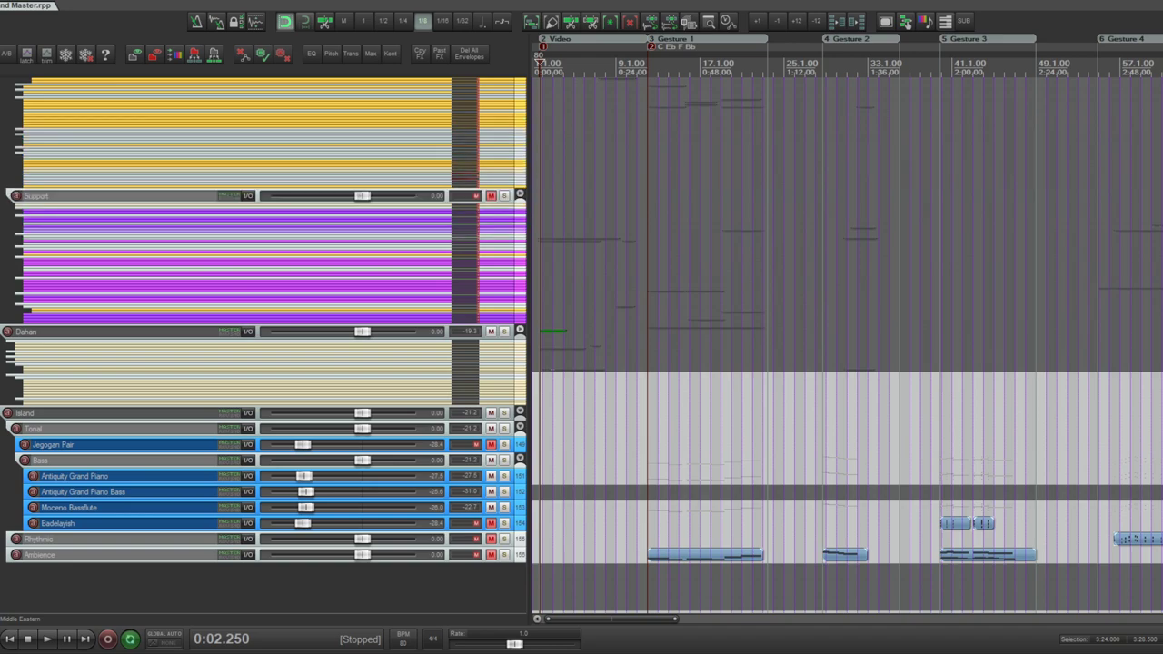
scroll(582, 345, up, 4)
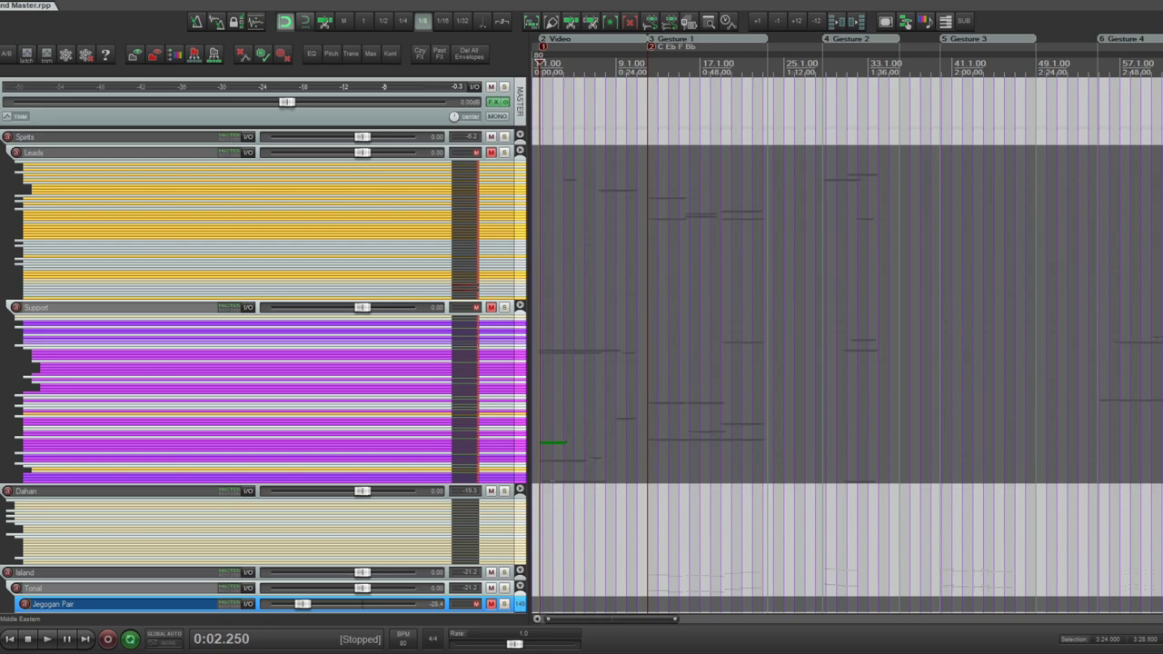
click(520, 331)
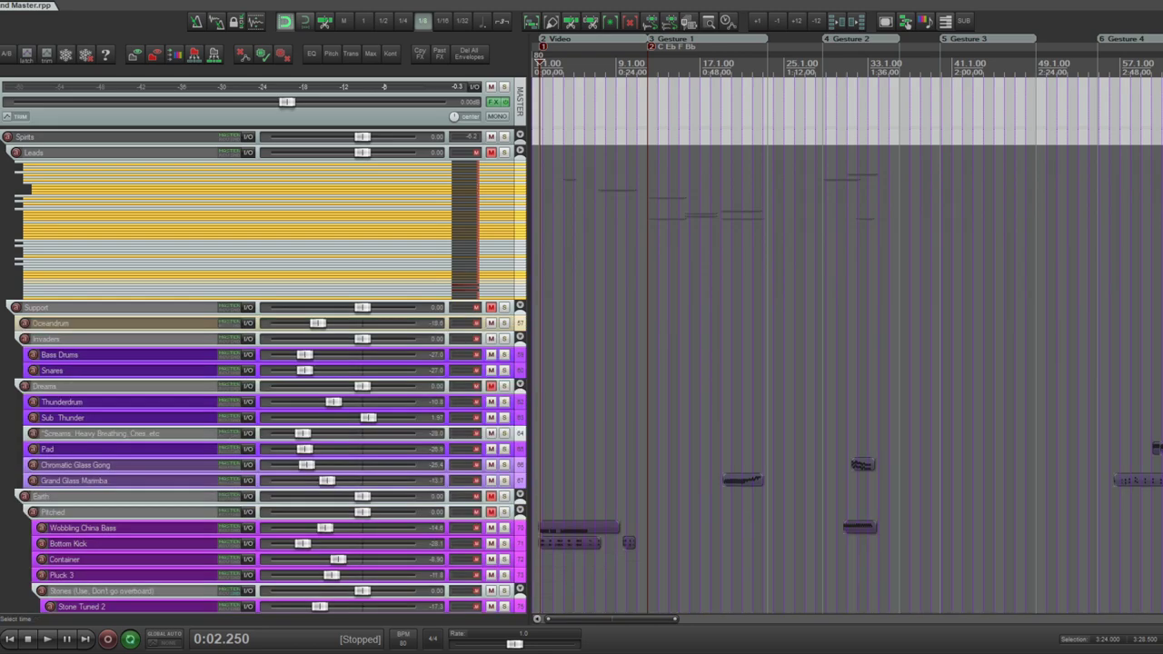
scroll(273, 345, down, 15)
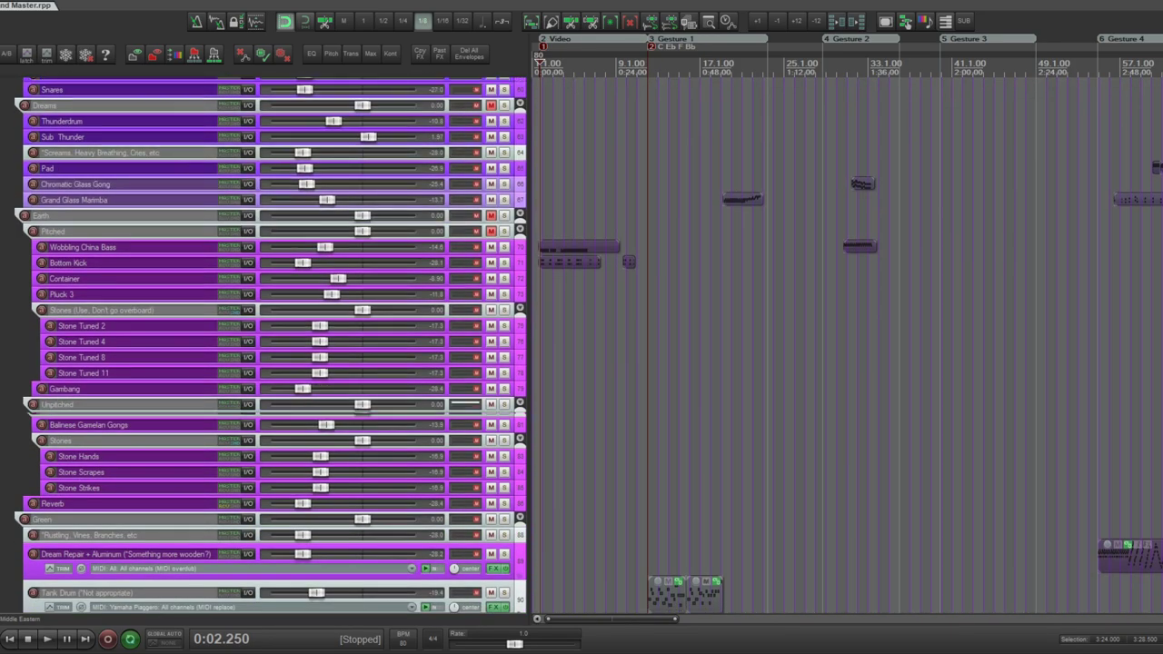
scroll(226, 323, down, 5)
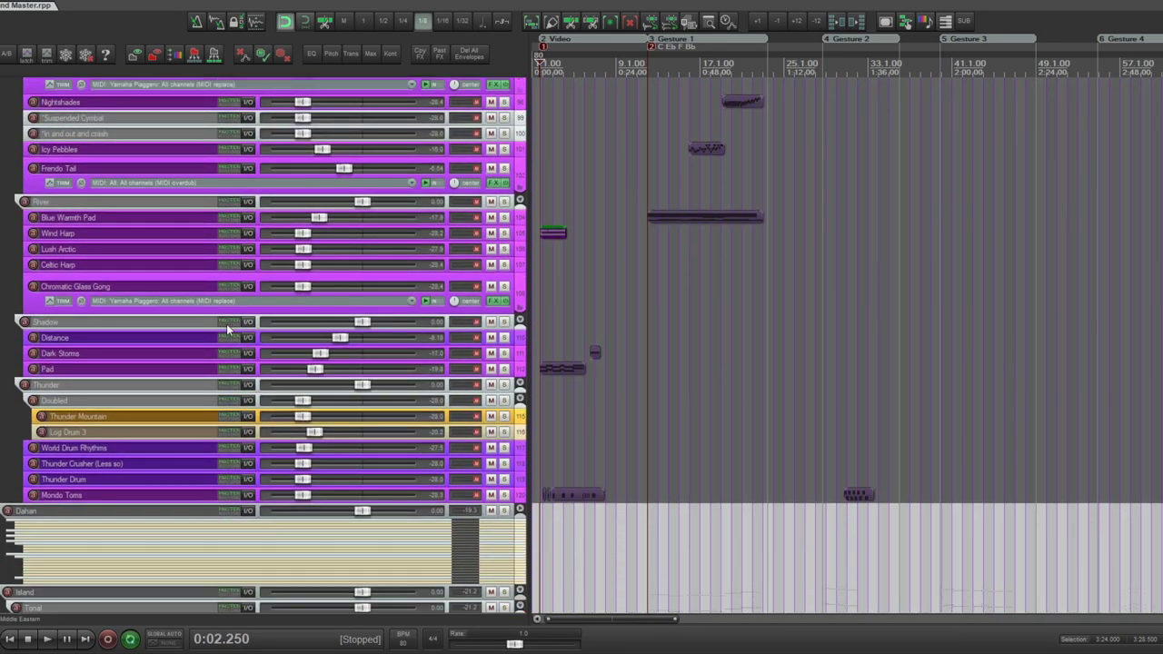
click(148, 322)
key(ctrl+t)
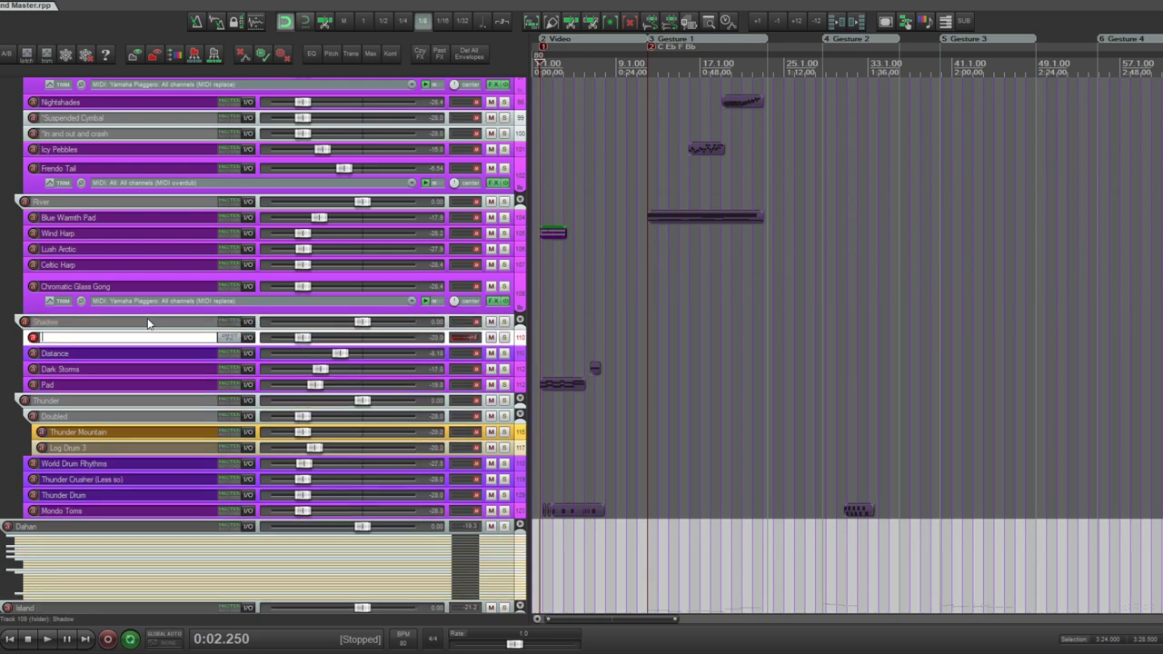
text("Faint Fire Crackling)
click(626, 352)
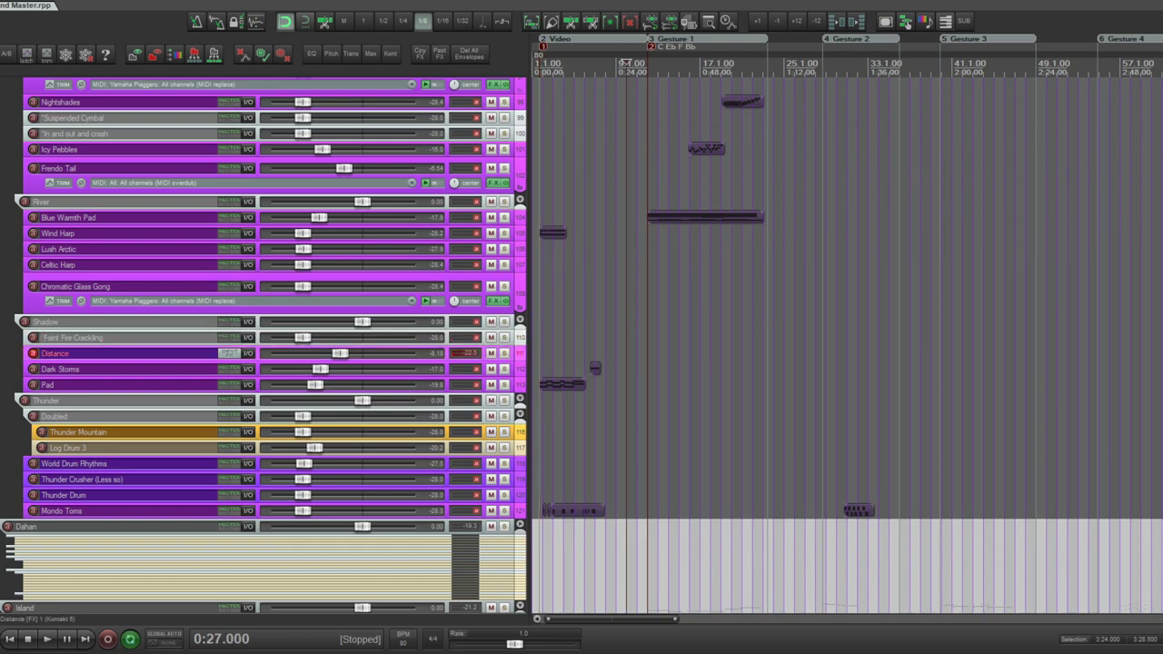